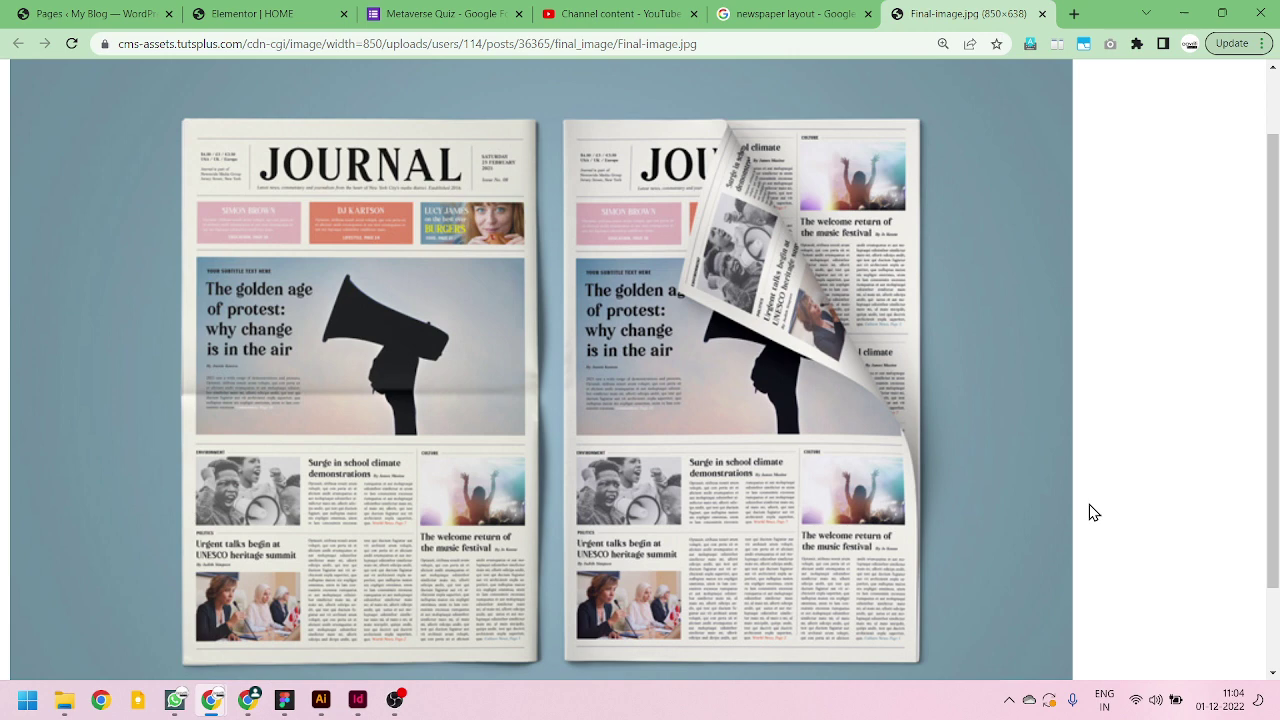
# - Look over the newspaper reference image, switch to InDesign and start a new file
pyautogui.scroll(-1, 298, 210)
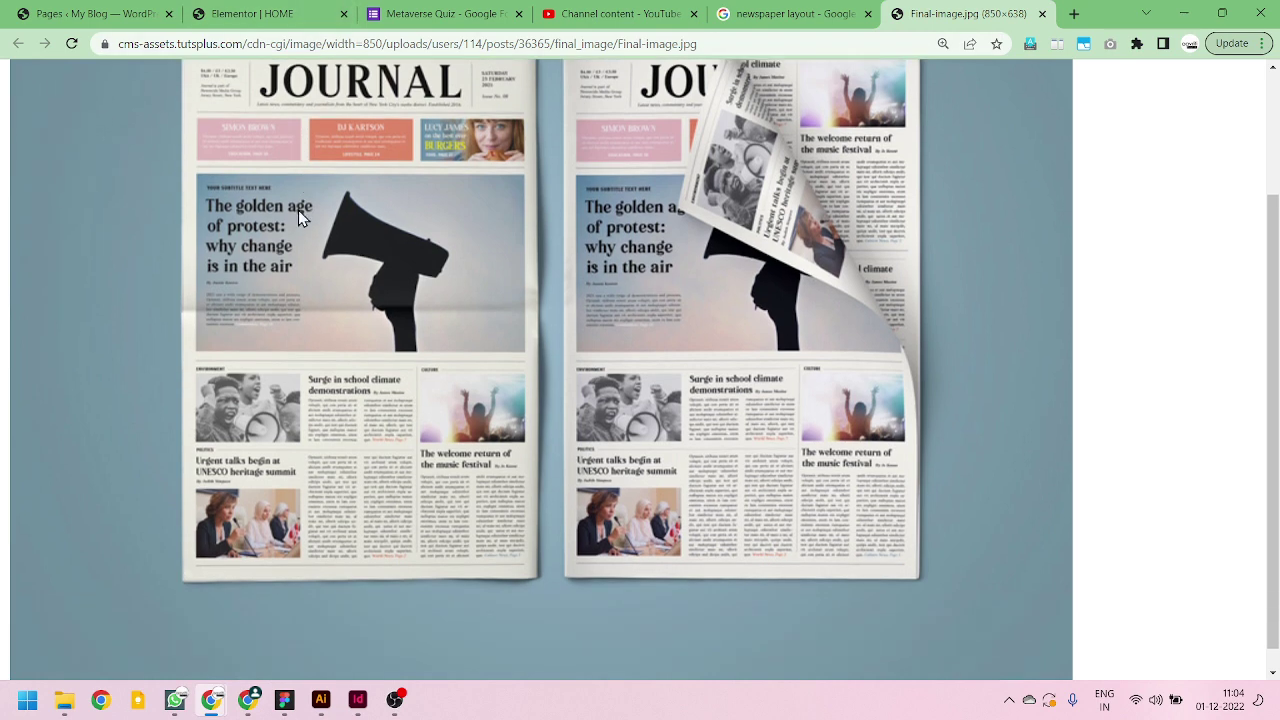
pyautogui.scroll(1, 244, 202)
pyautogui.scroll(1, 244, 202)
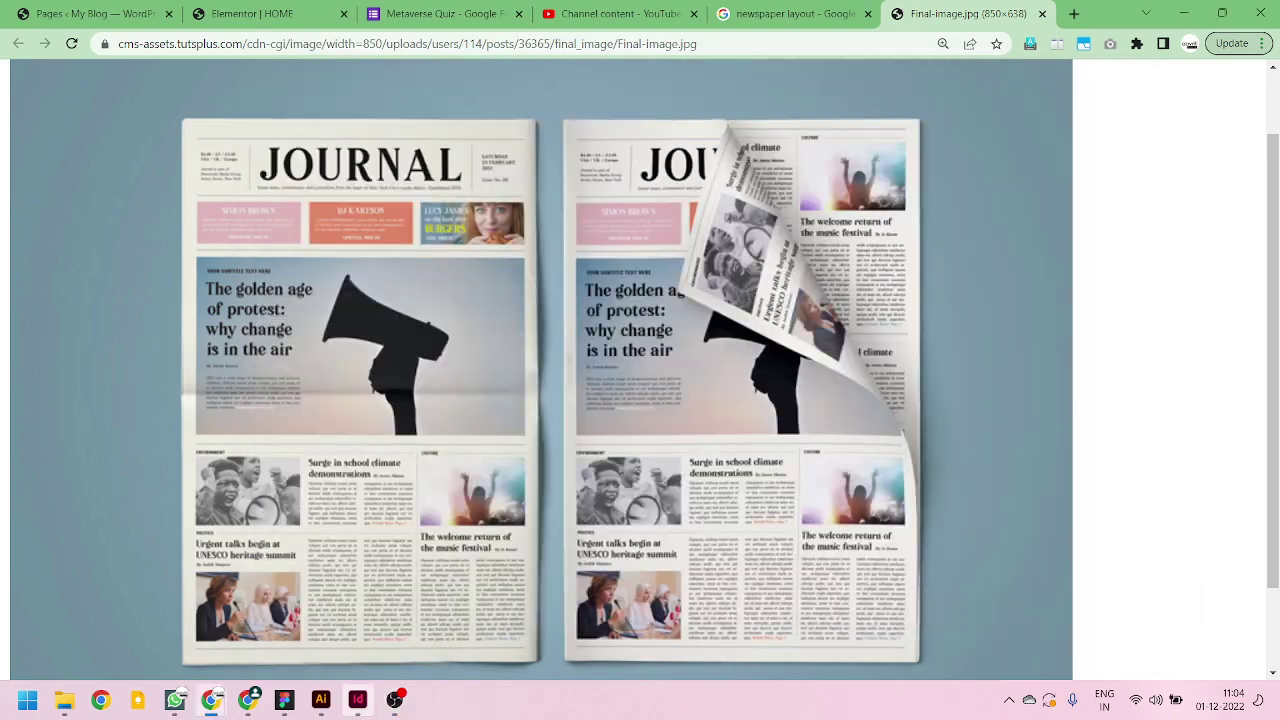
pyautogui.click(357, 700)
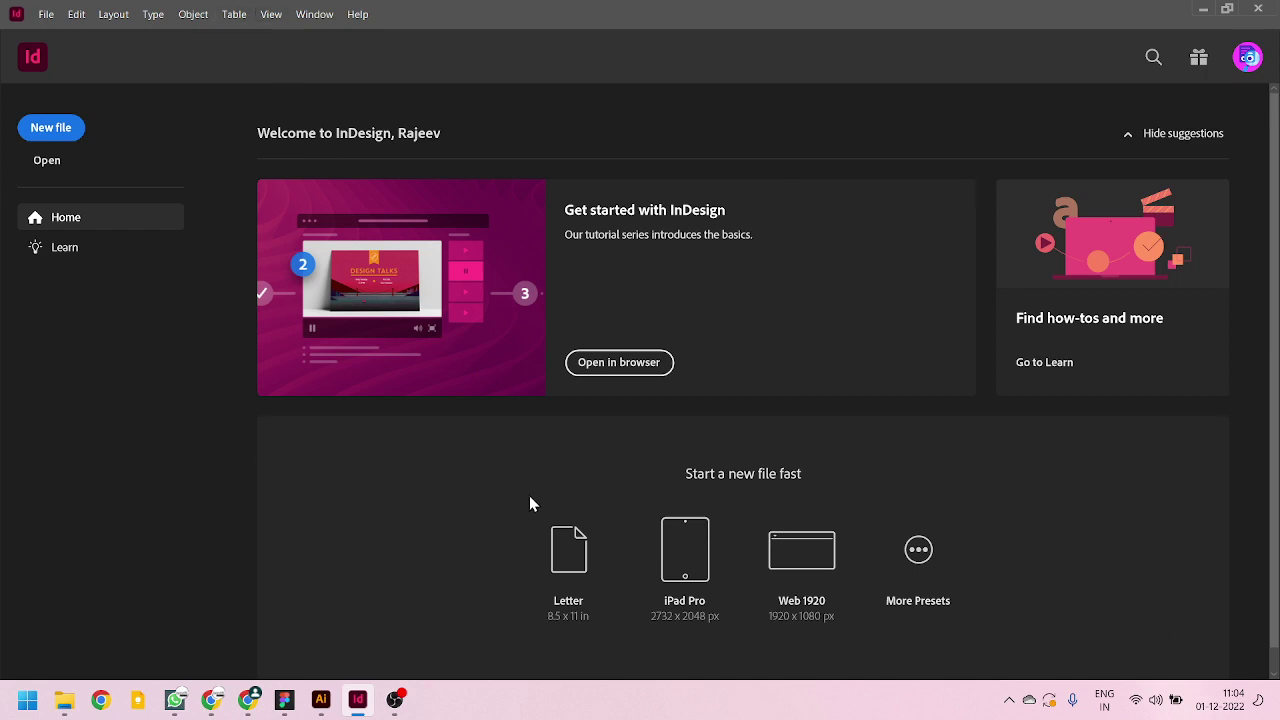
pyautogui.click(51, 128)
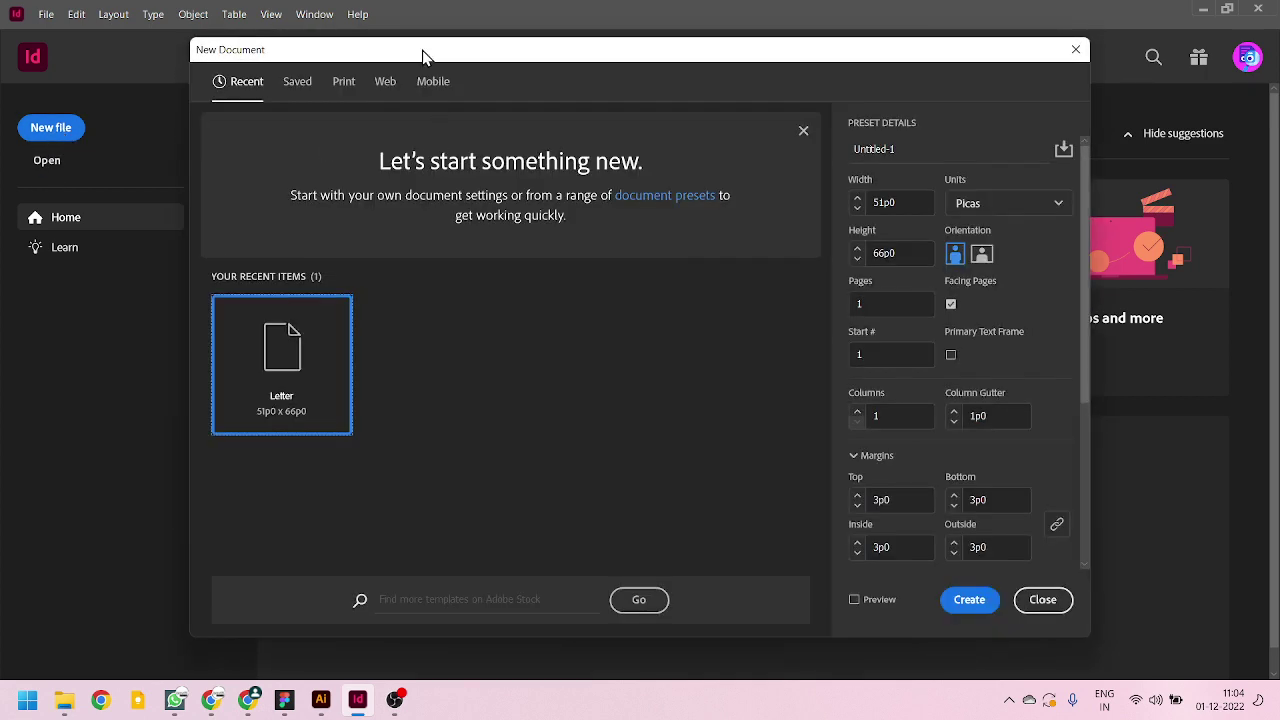
pyautogui.moveTo(422, 50); pyautogui.dragTo(434, 26)
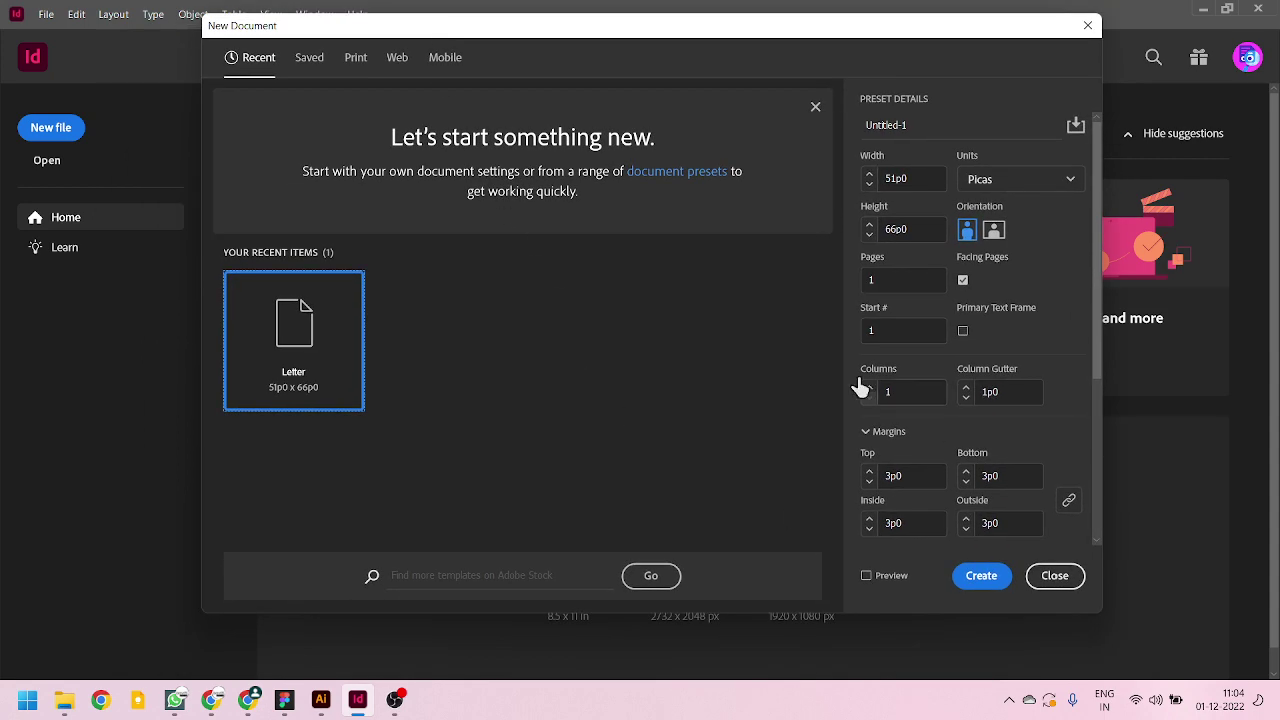
# - Choose the Letter - Half preset from the full list of blank print presets
pyautogui.moveTo(1096, 298); pyautogui.dragTo(1085, 191)
pyautogui.click(362, 62)
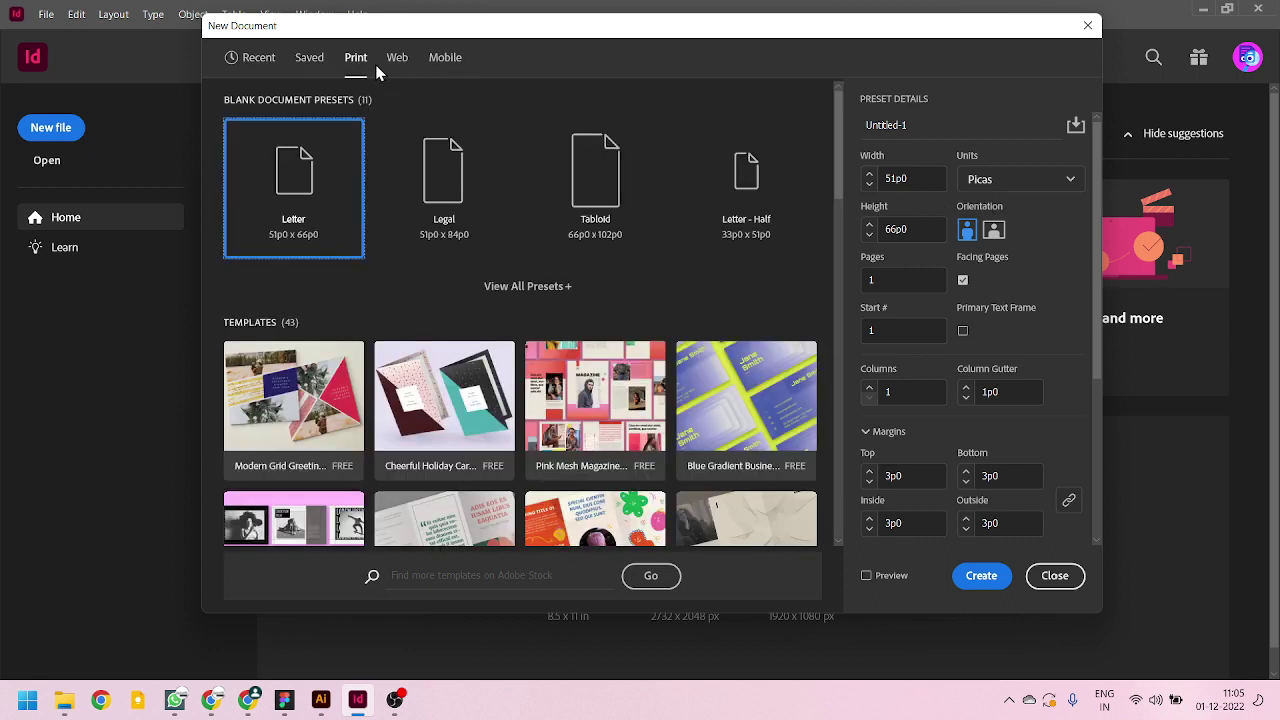
pyautogui.click(309, 62)
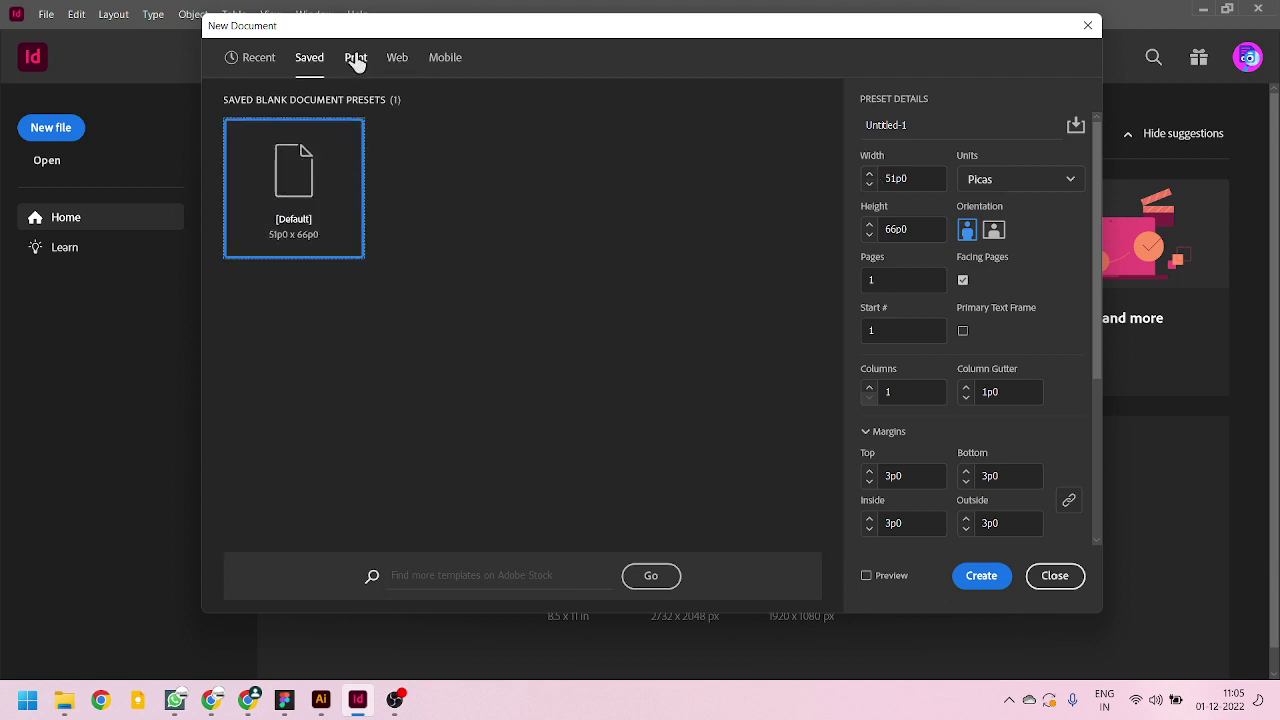
pyautogui.click(356, 60)
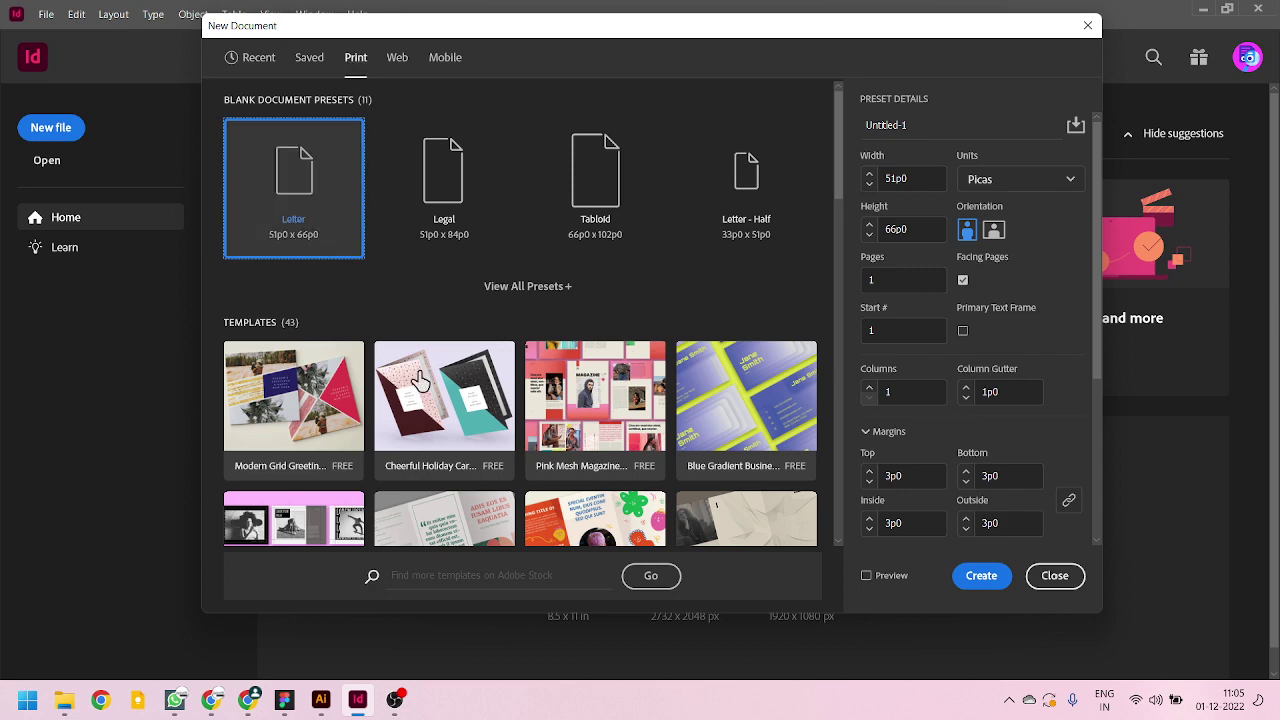
pyautogui.click(570, 287)
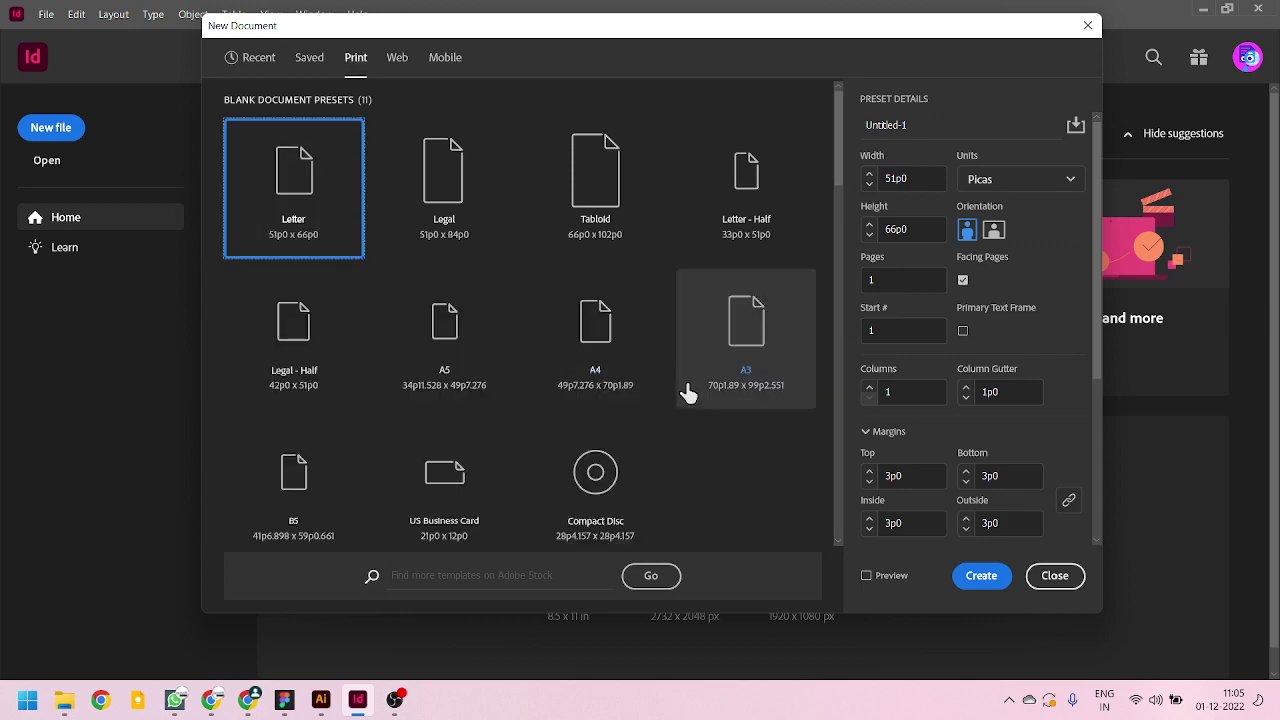
pyautogui.scroll(-3, 700, 410)
pyautogui.scroll(3, 714, 410)
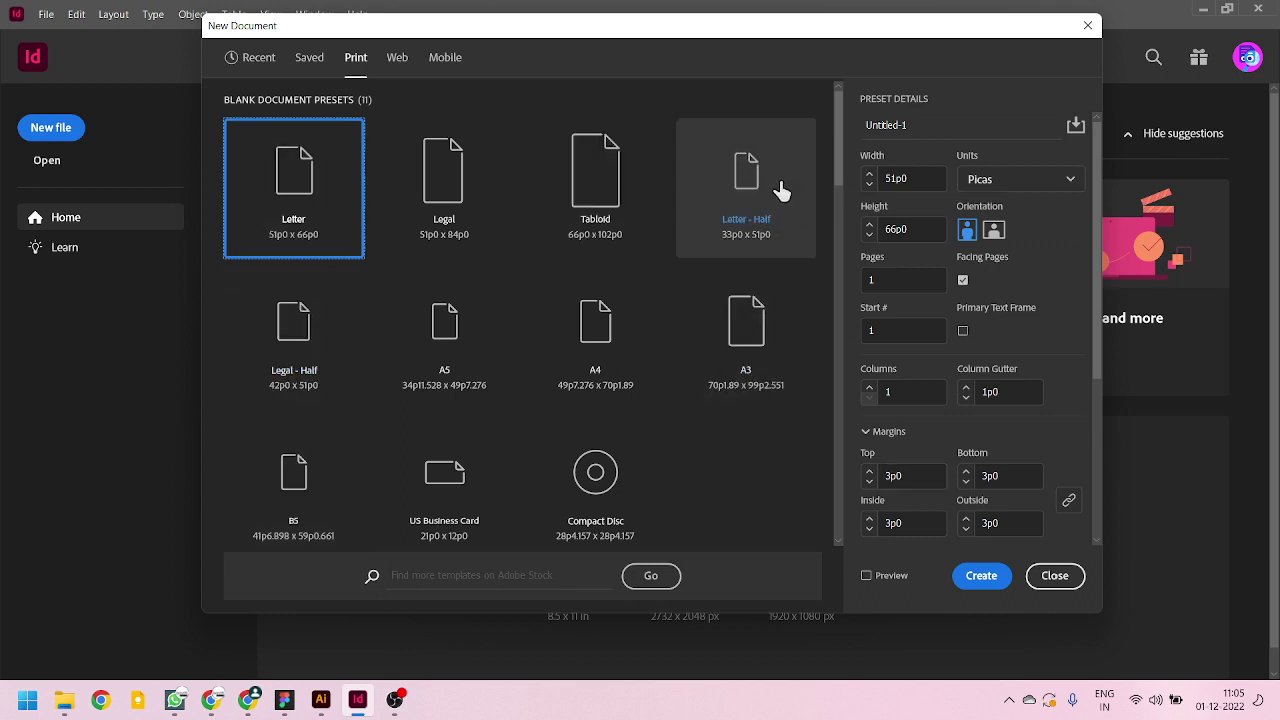
pyautogui.click(750, 345)
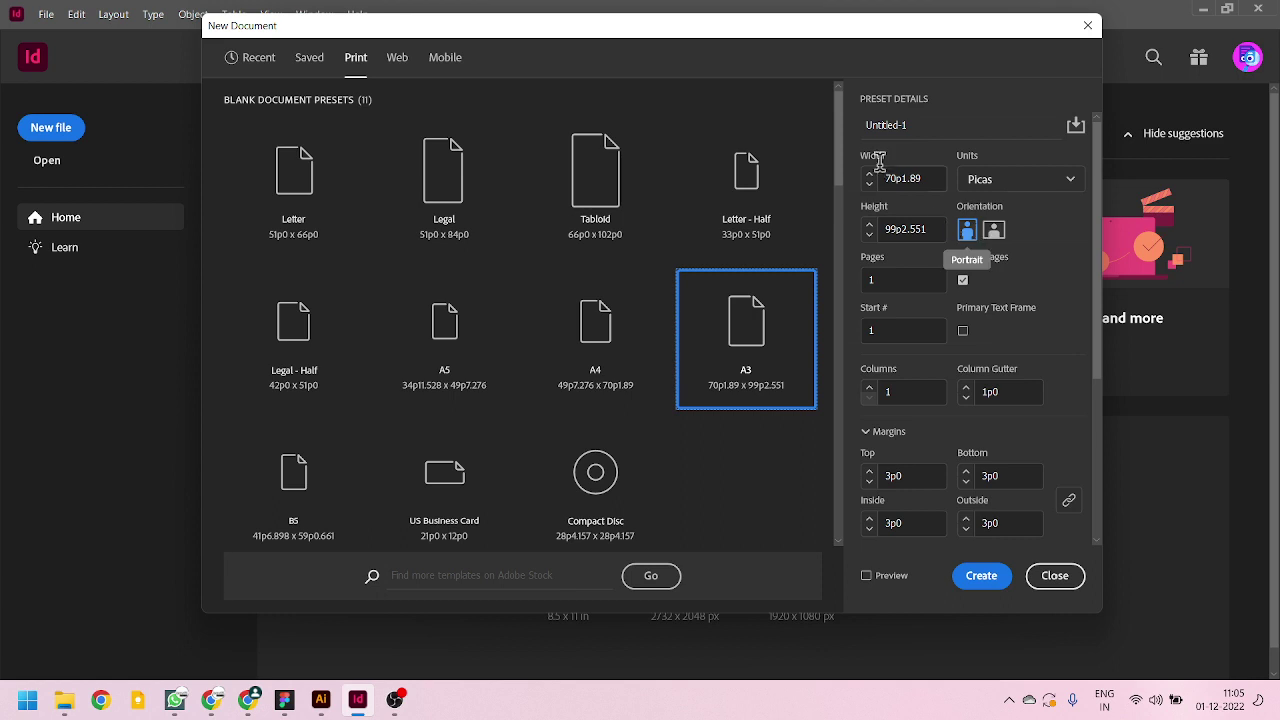
pyautogui.click(749, 128)
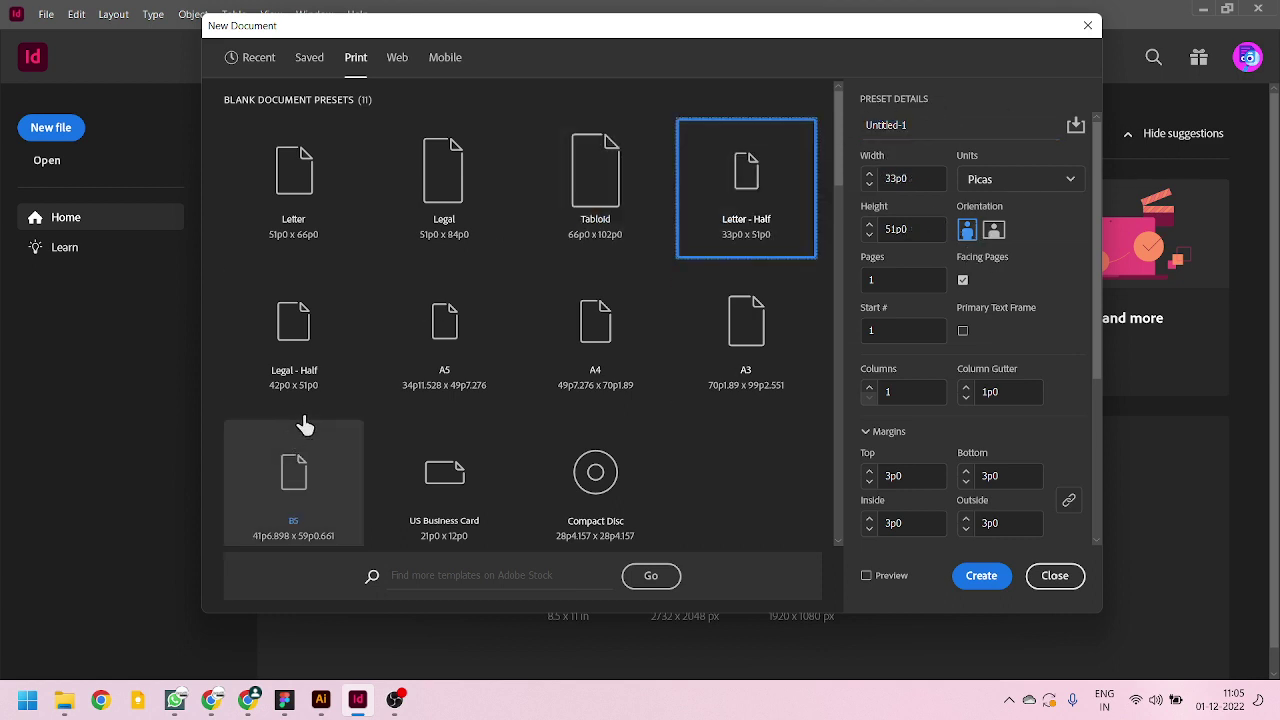
# - Name the new document "Newpaper layout"
pyautogui.click(922, 125)
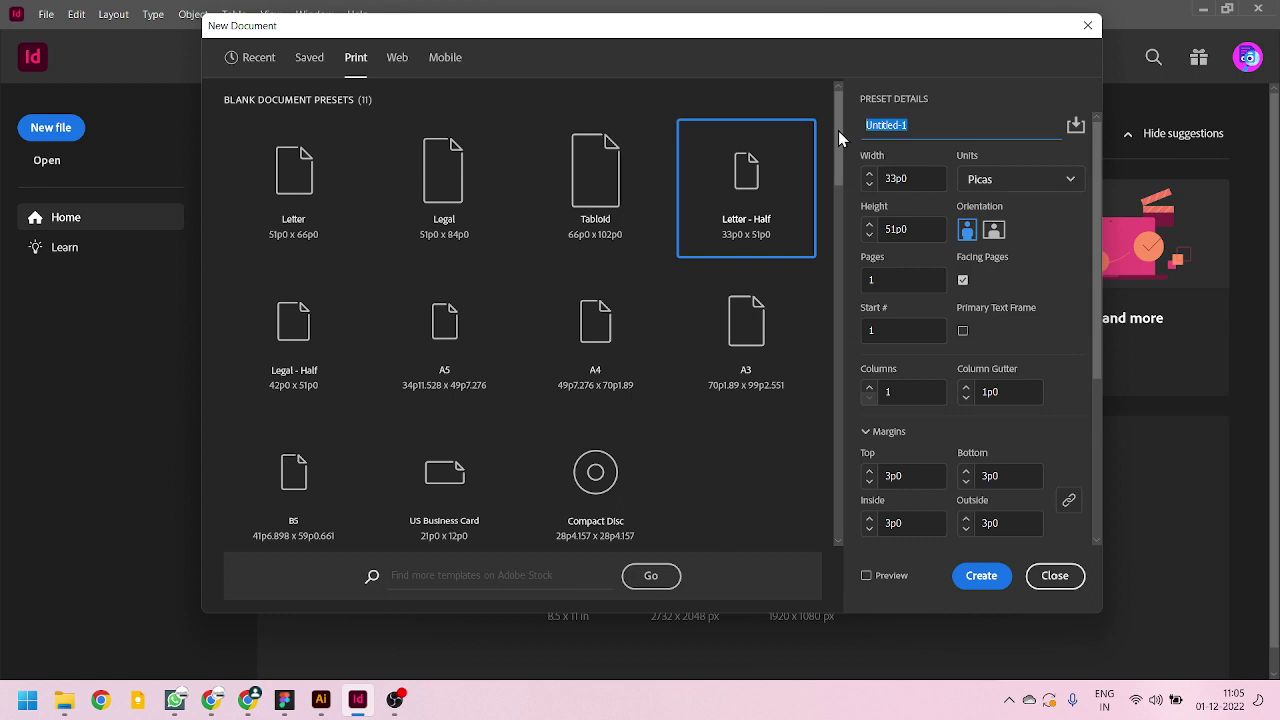
pyautogui.write('Newpaper layout')
pyautogui.click(998, 147)
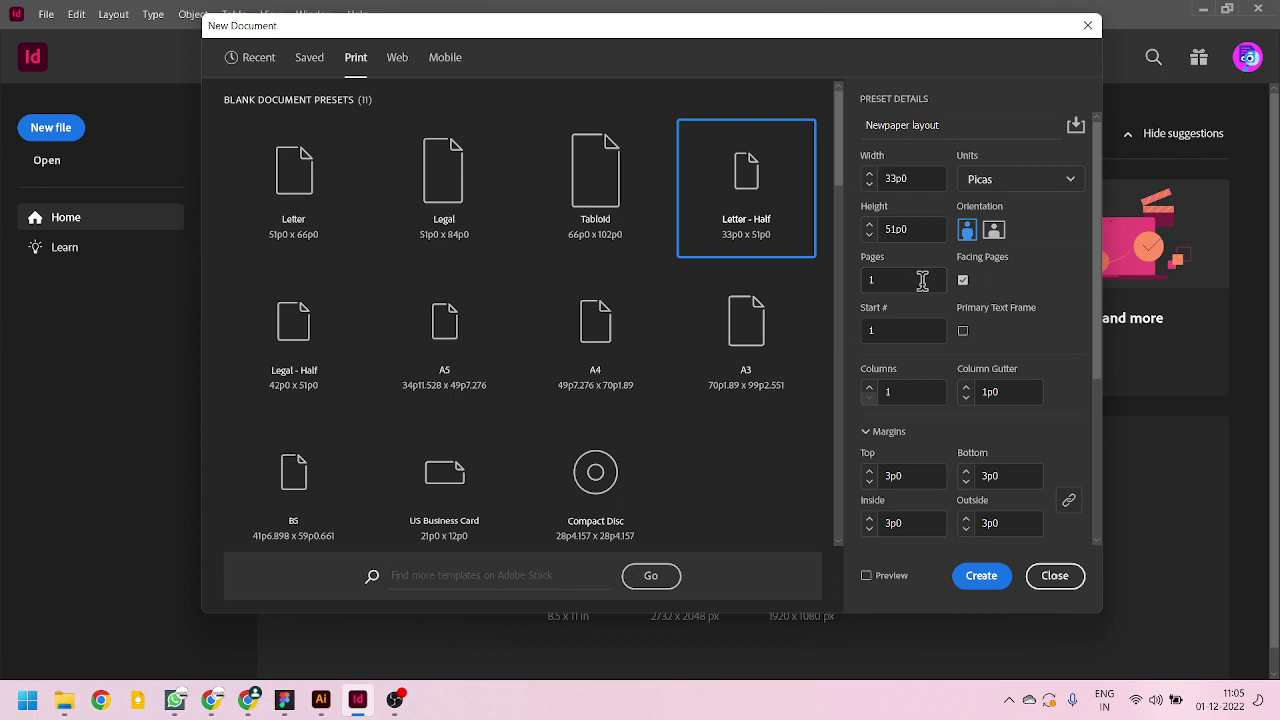
# - Review the preset details, from page size and start number through columns and margins to bleed and slug
pyautogui.click(905, 331)
pyautogui.scroll(-2, 1033, 343)
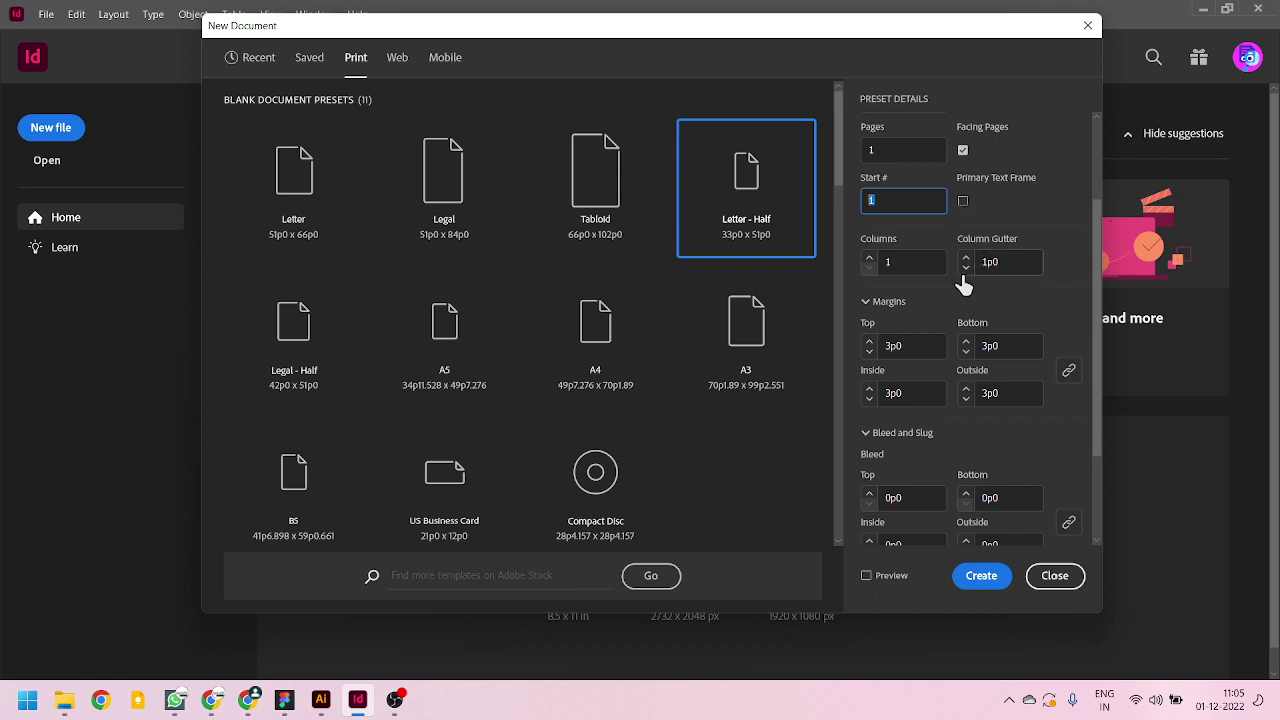
pyautogui.scroll(2, 983, 243)
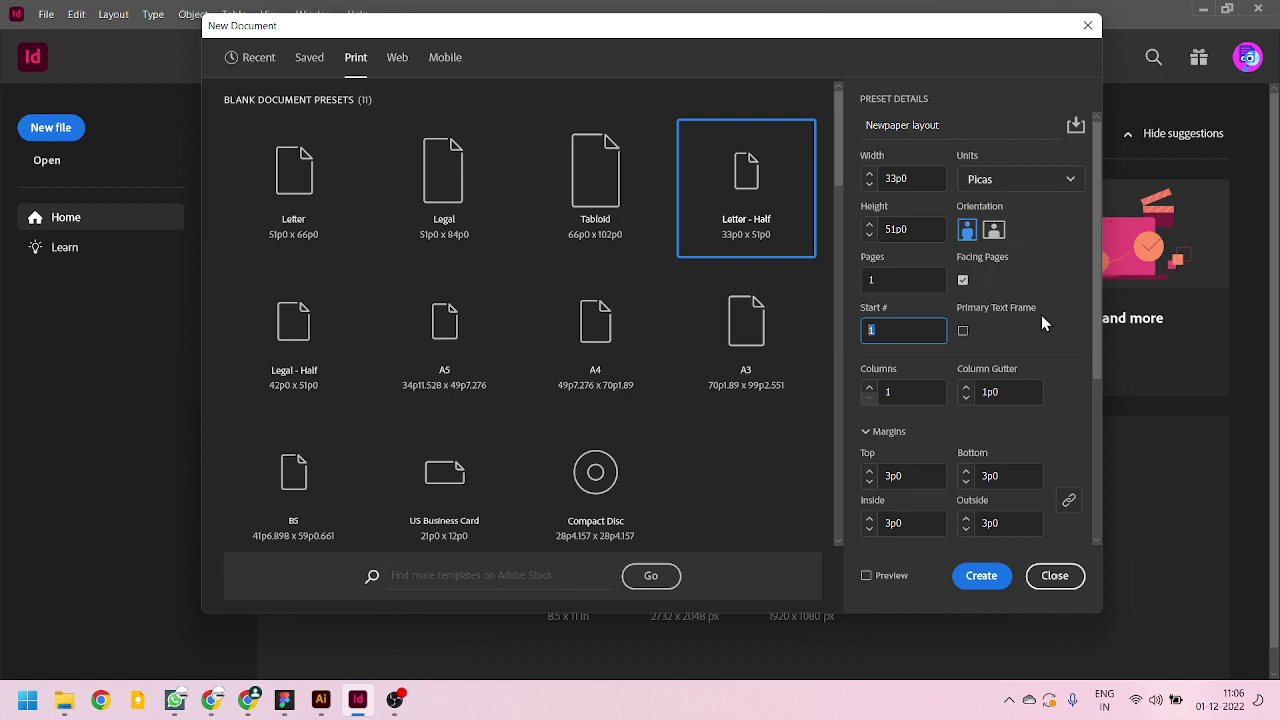
pyautogui.scroll(-3, 1041, 343)
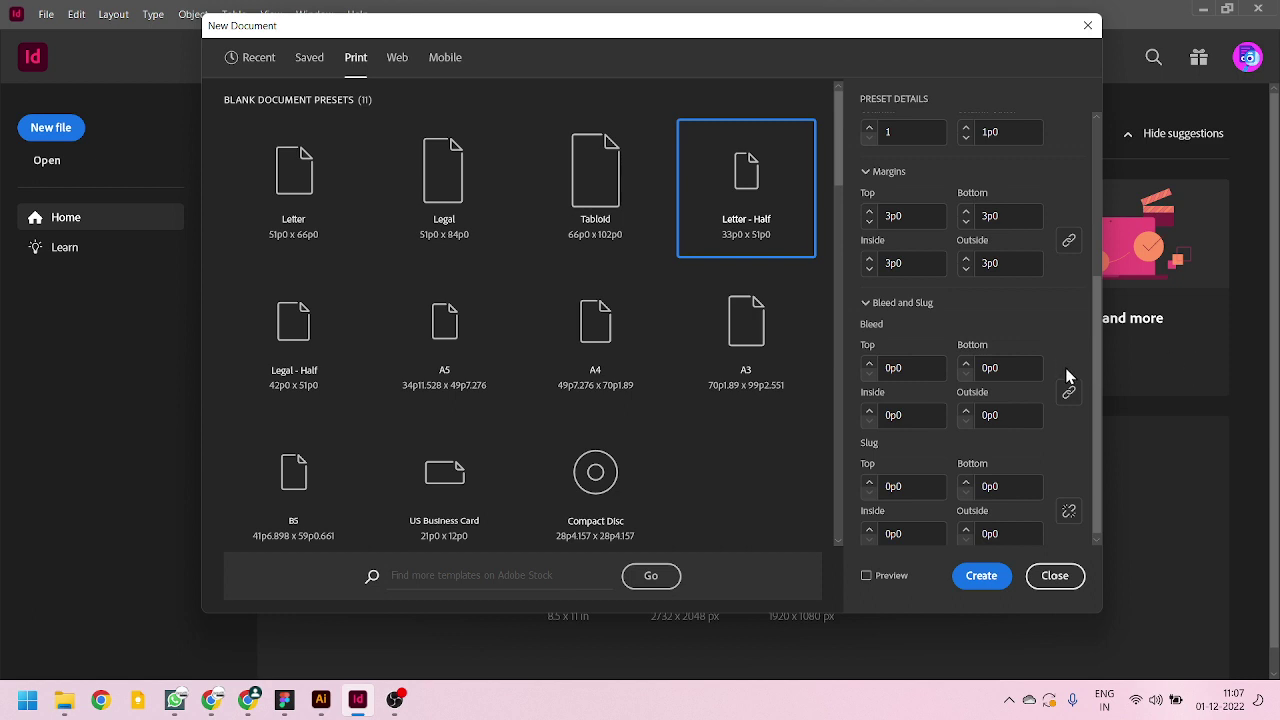
pyautogui.scroll(4, 1065, 355)
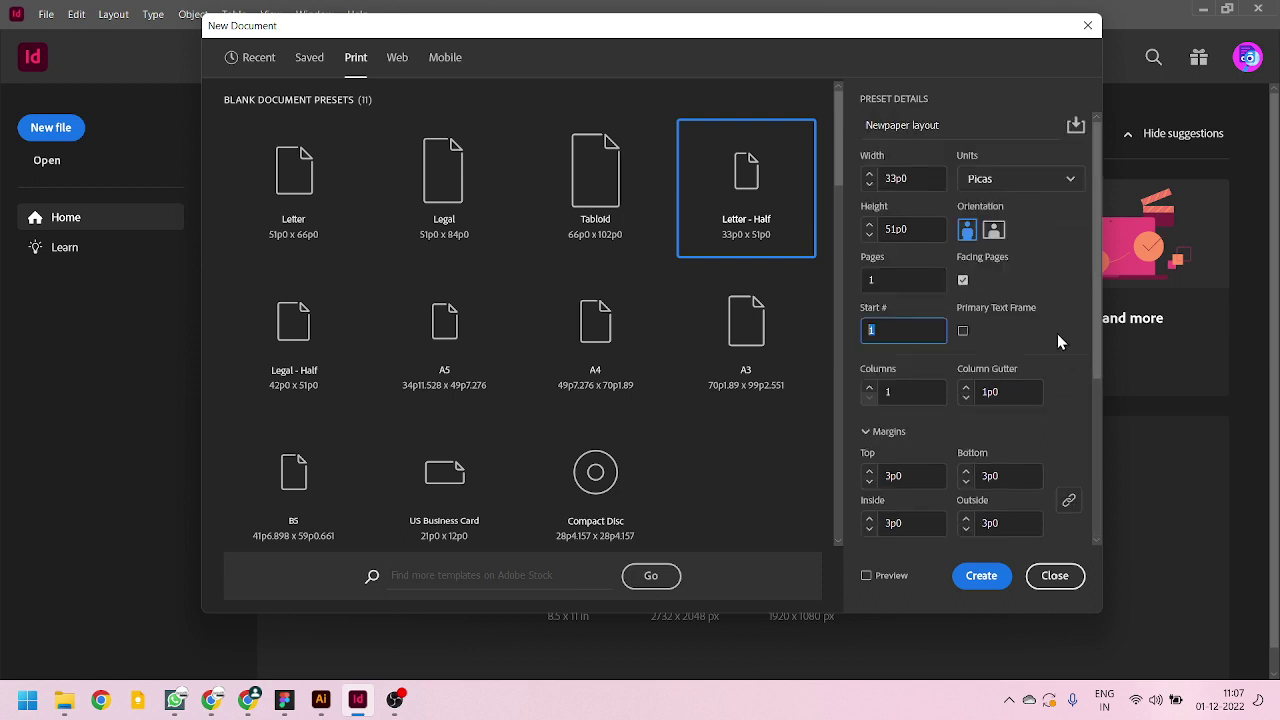
pyautogui.scroll(-3, 1057, 335)
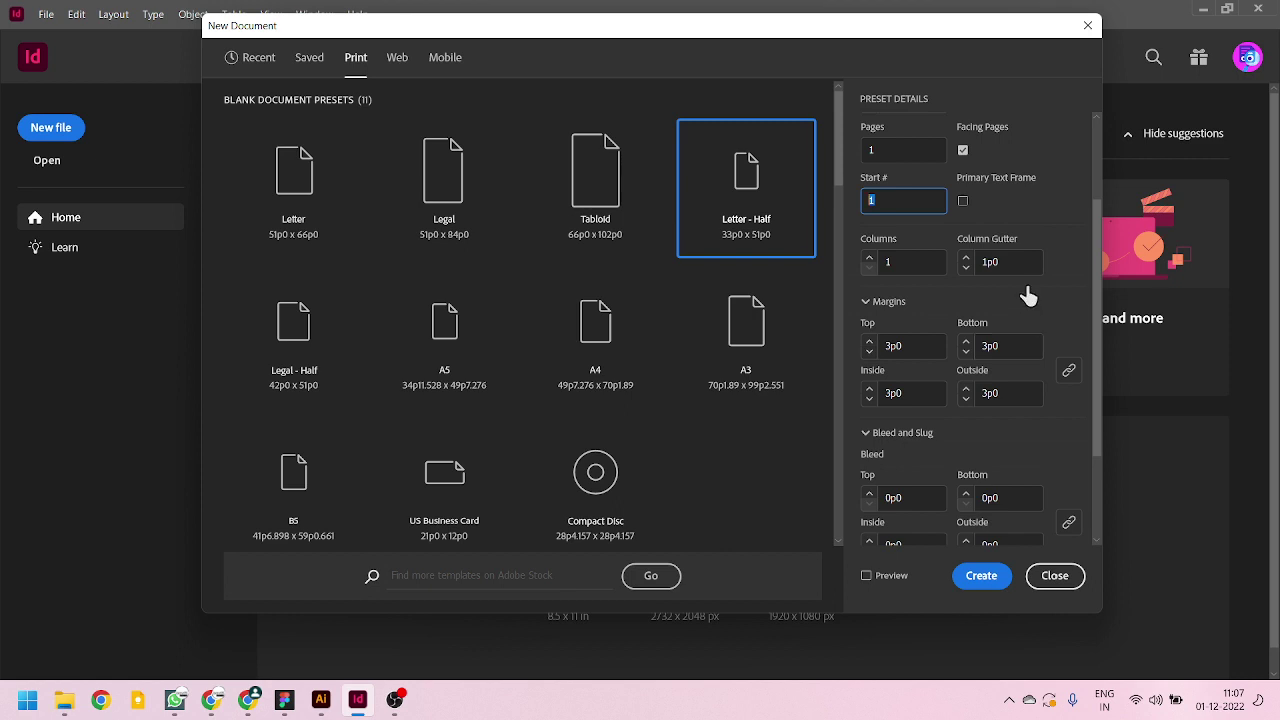
pyautogui.scroll(-3, 1027, 300)
pyautogui.scroll(5, 1027, 300)
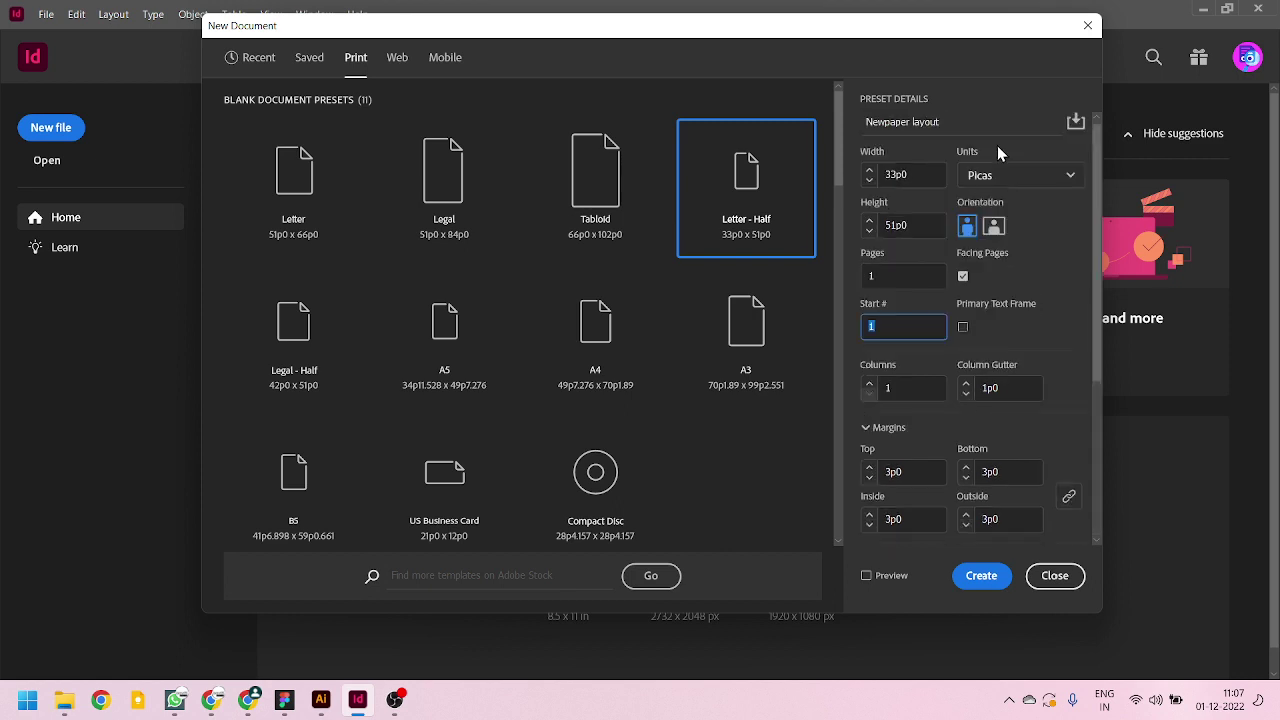
pyautogui.click(960, 274)
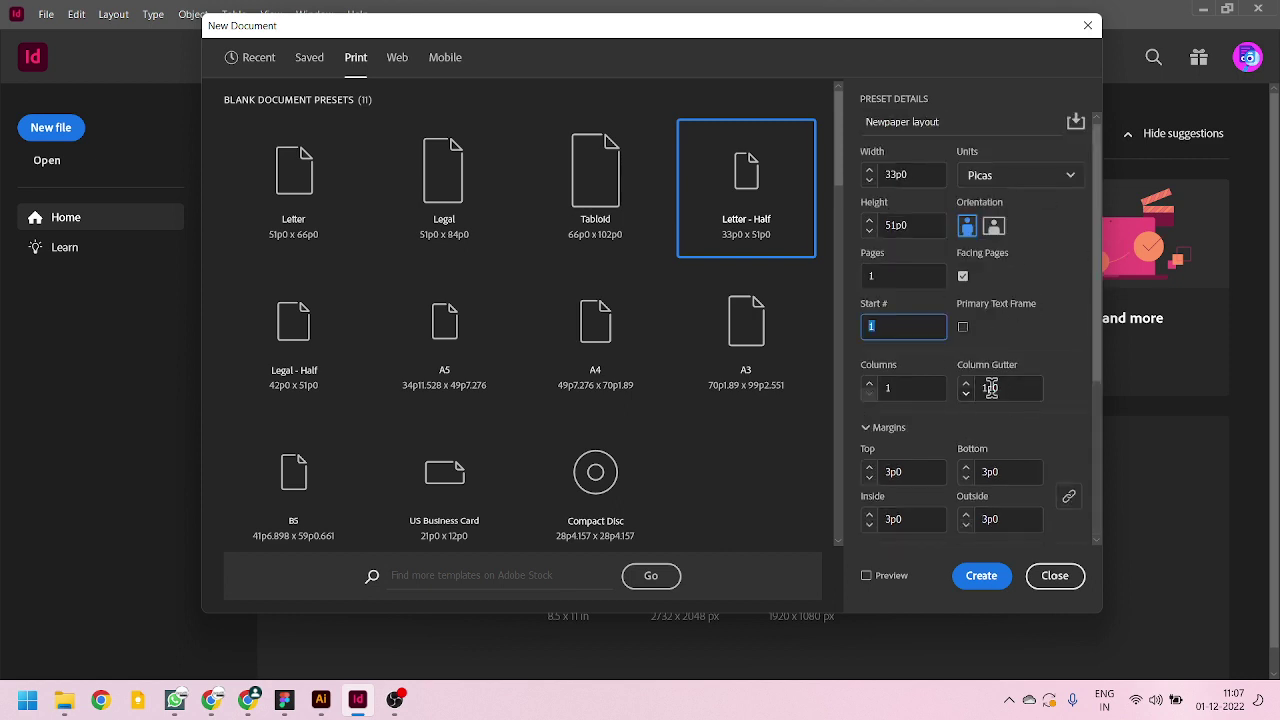
pyautogui.scroll(-2, 990, 390)
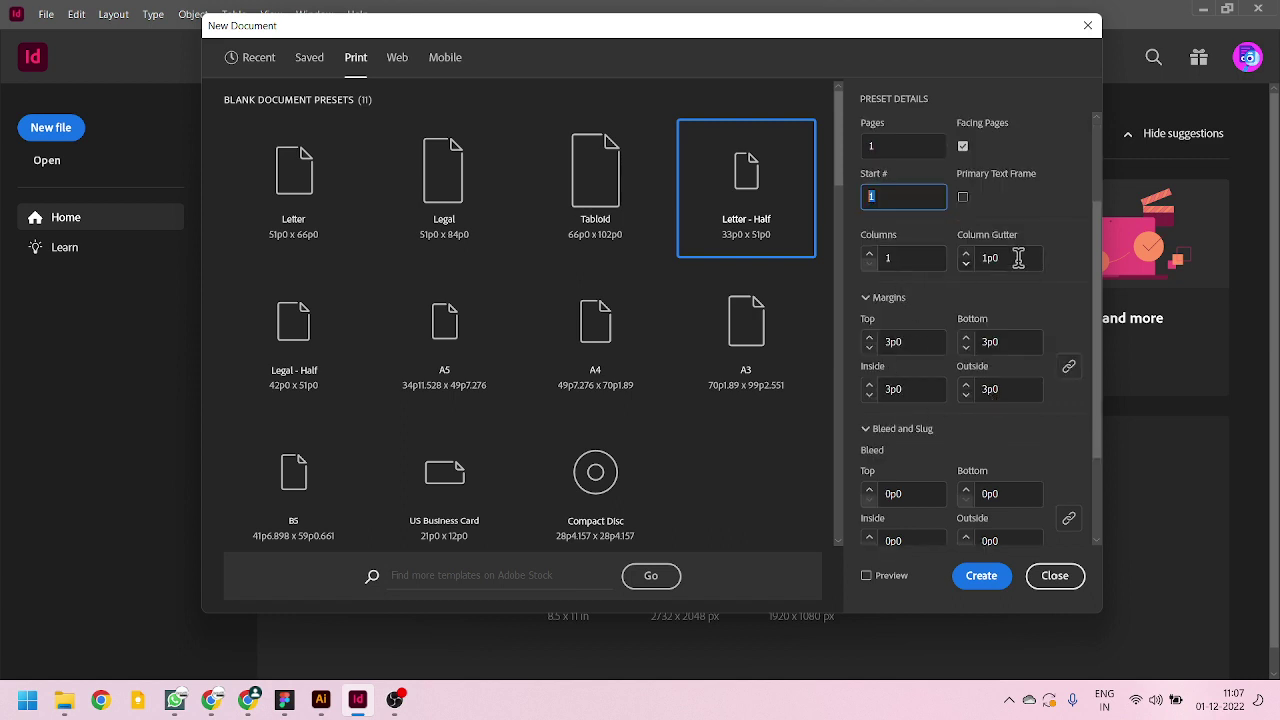
# - Check the column arrangement of the newspaper reference image in Chrome and return to the InDesign document settings
pyautogui.click(925, 258)
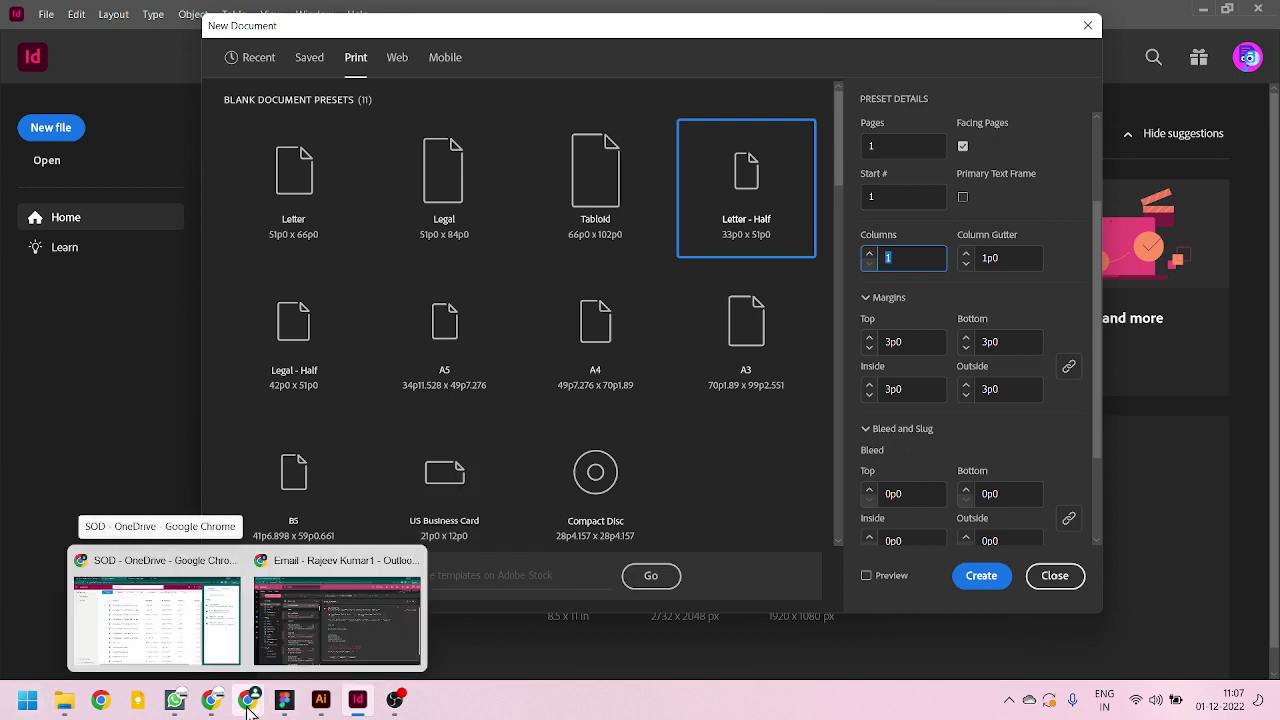
pyautogui.moveTo(226, 708)
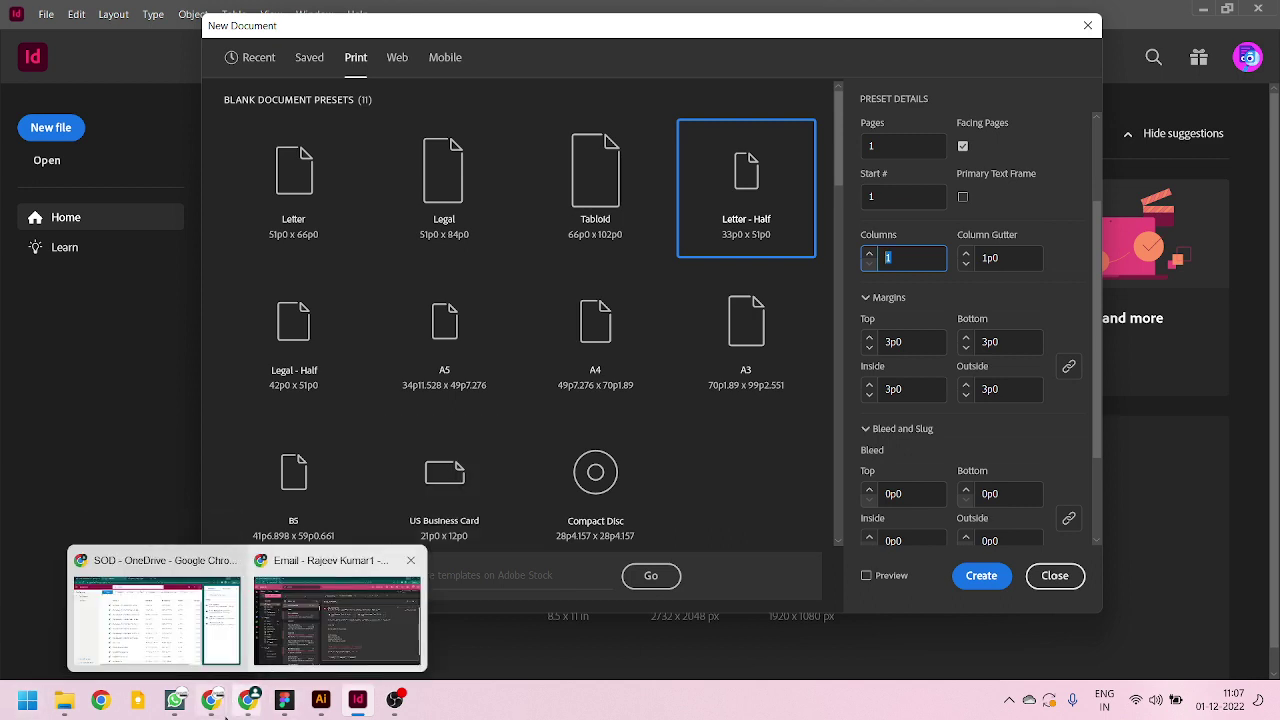
pyautogui.click(266, 650)
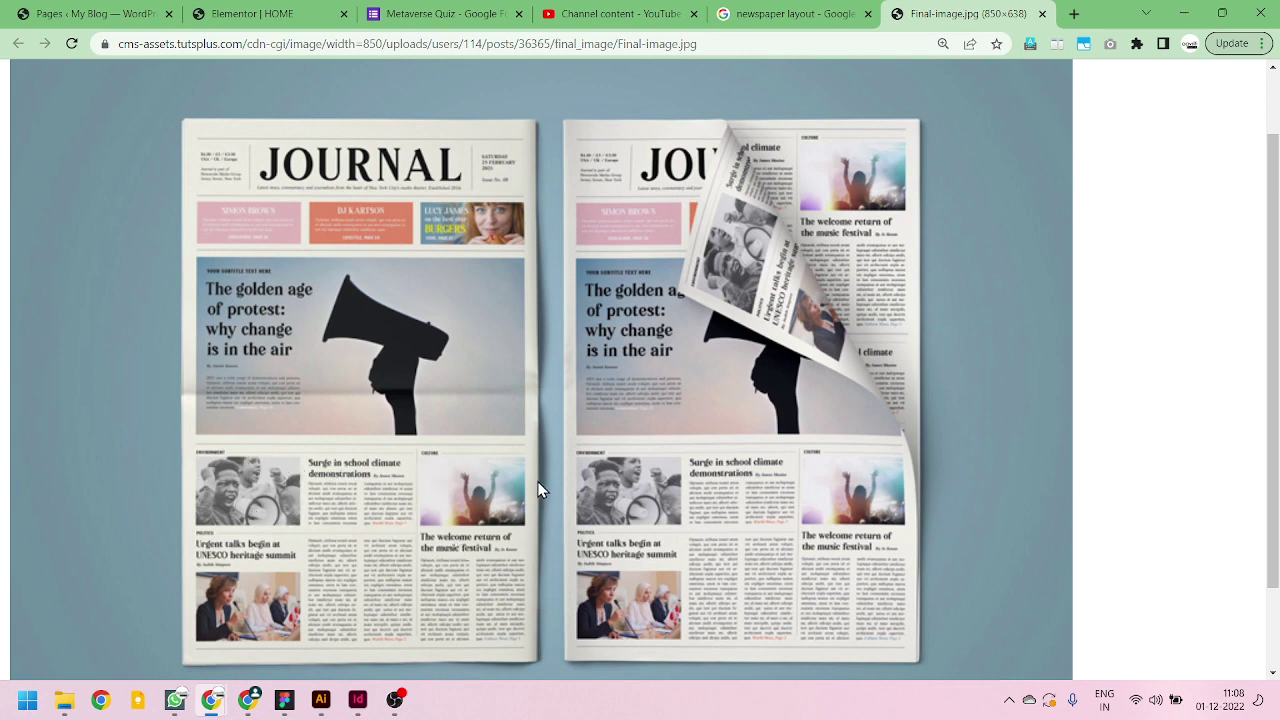
pyautogui.moveTo(388, 697)
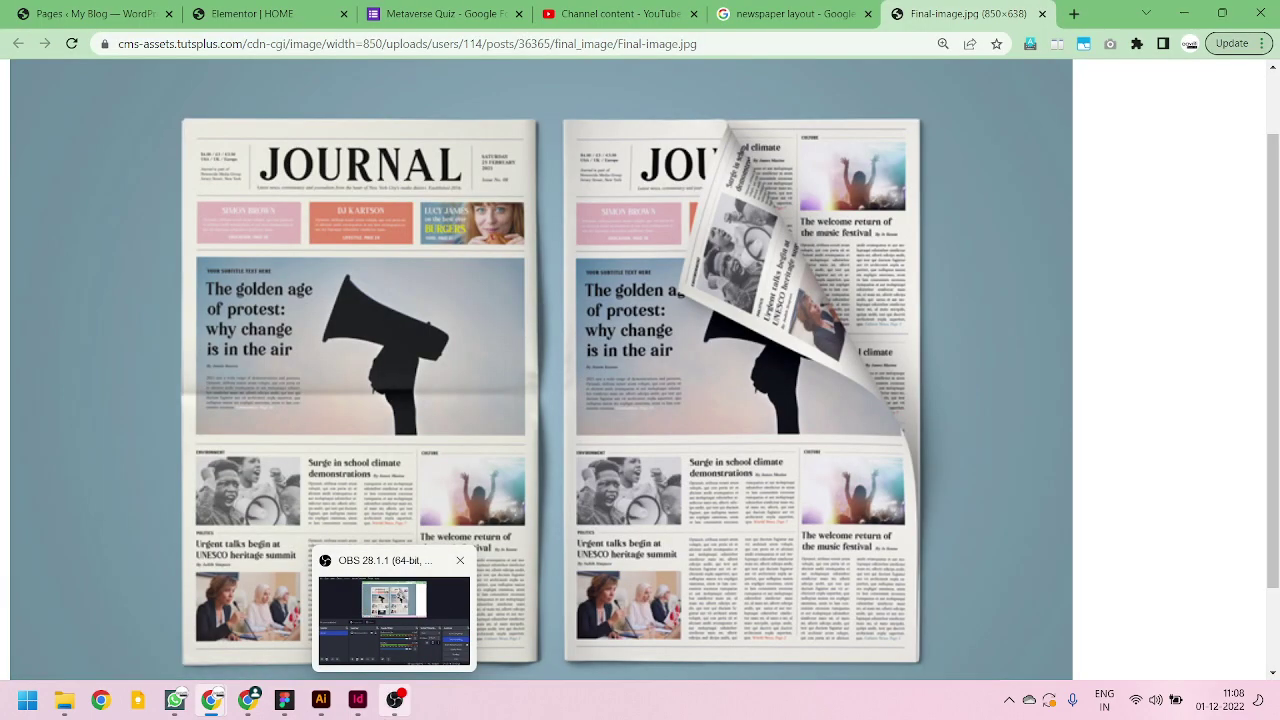
pyautogui.click(357, 699)
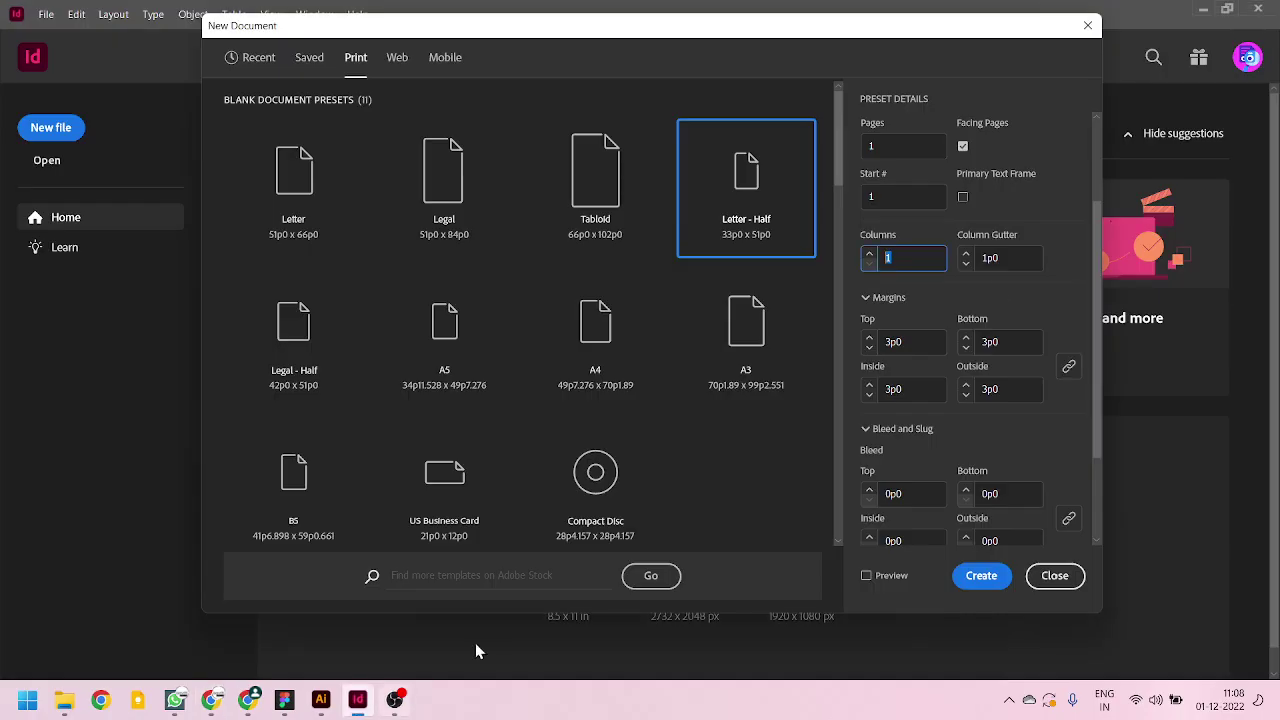
# - Set the new document's number of columns to 6
pyautogui.click(937, 258)
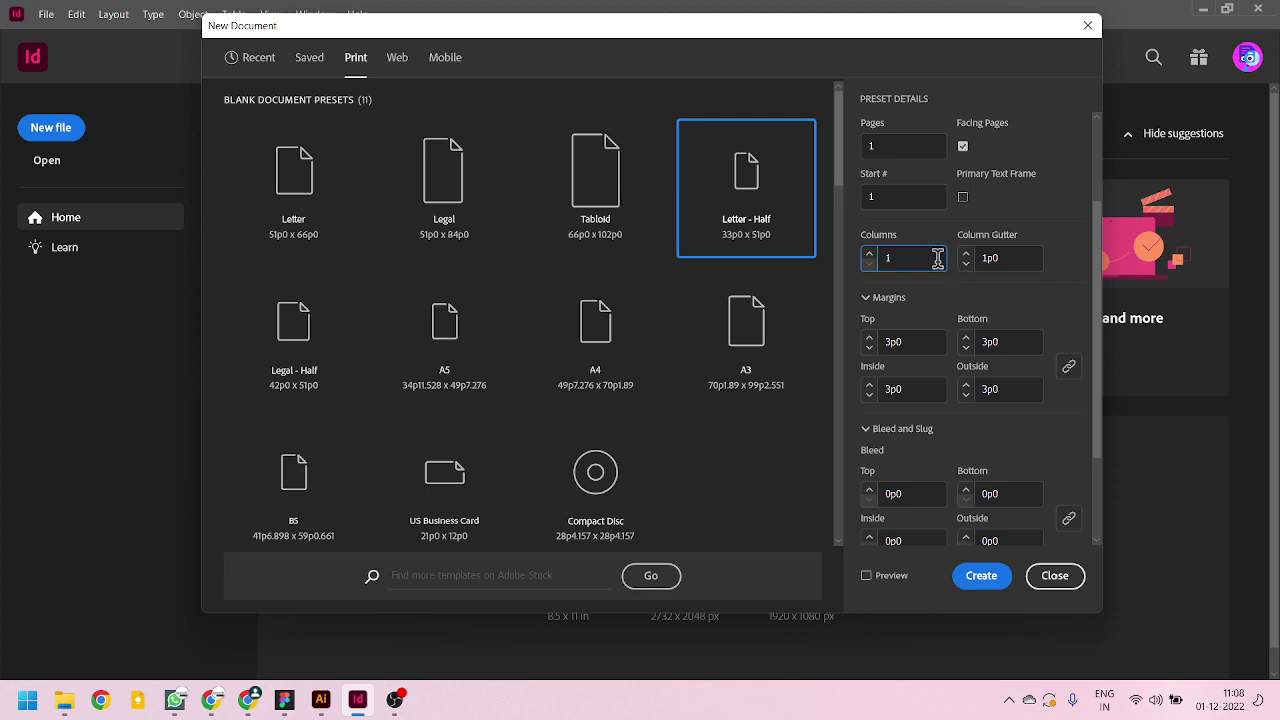
pyautogui.press('Num_Lock')
pyautogui.press('BackSpace')
pyautogui.write('6')
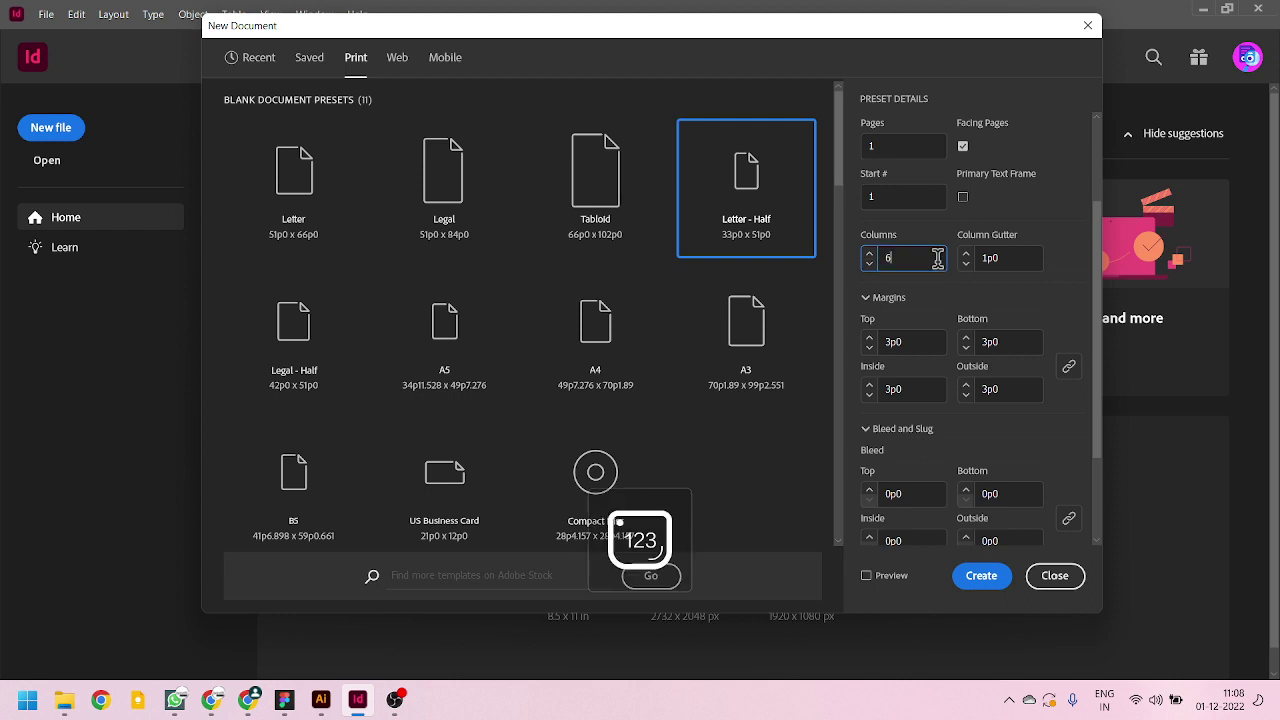
pyautogui.click(1008, 258)
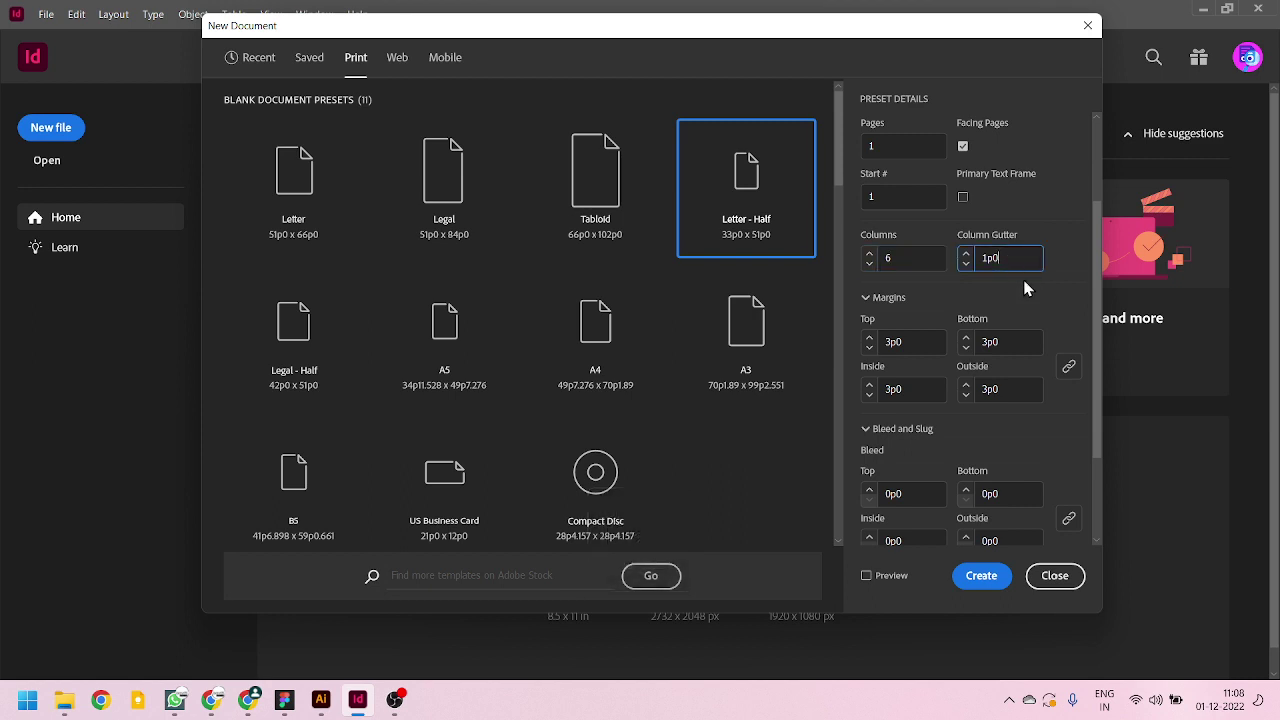
pyautogui.scroll(3, 1030, 290)
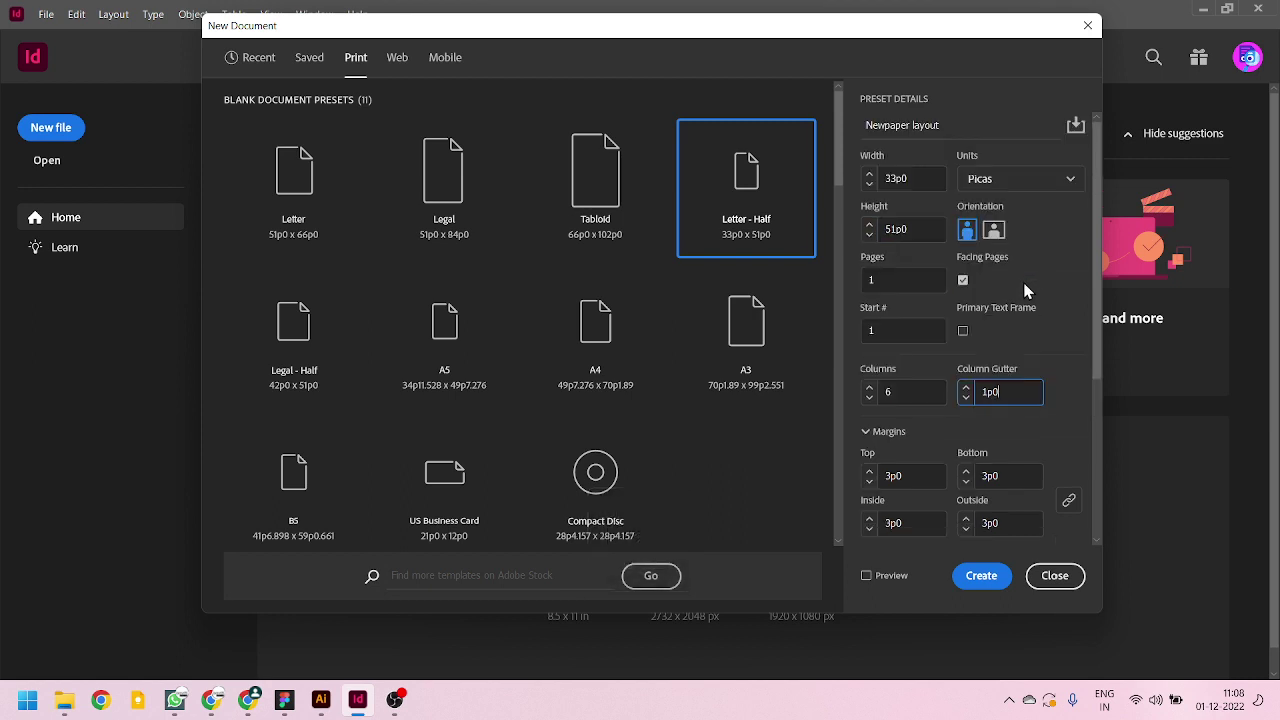
# - Try Inches as the document's measurement unit and set it back to Picas
pyautogui.click(1029, 185)
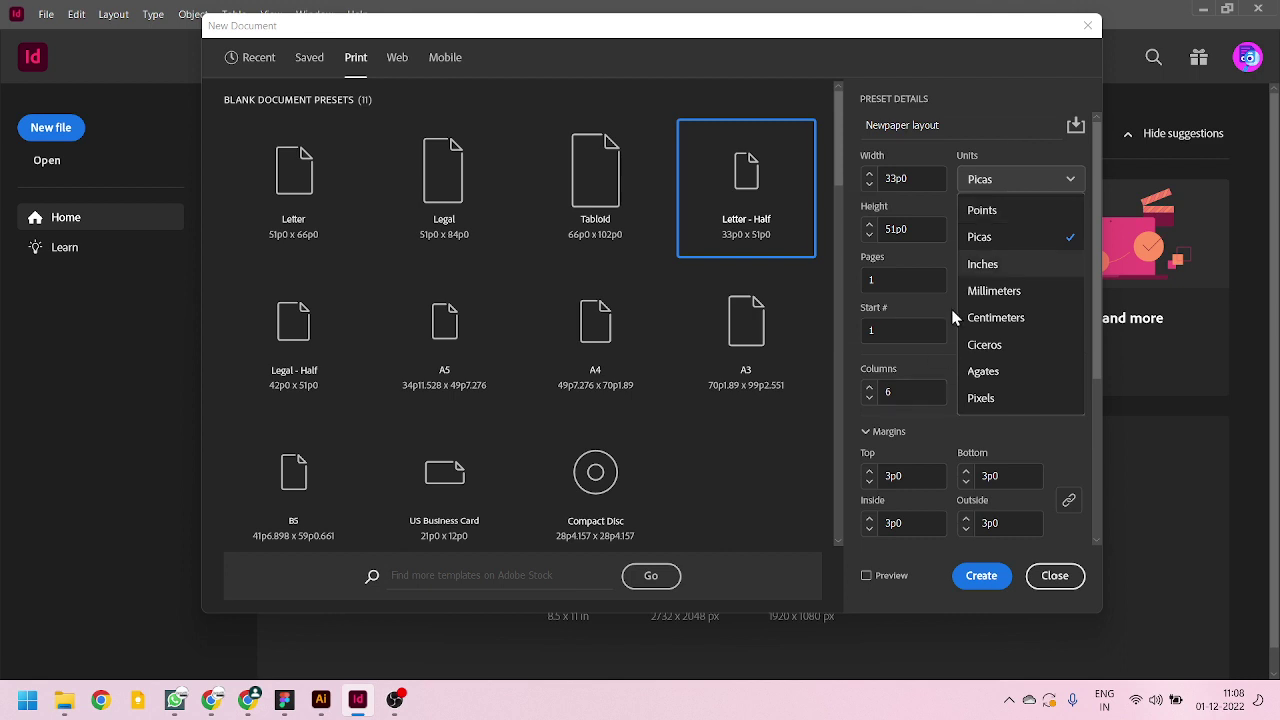
pyautogui.click(1024, 266)
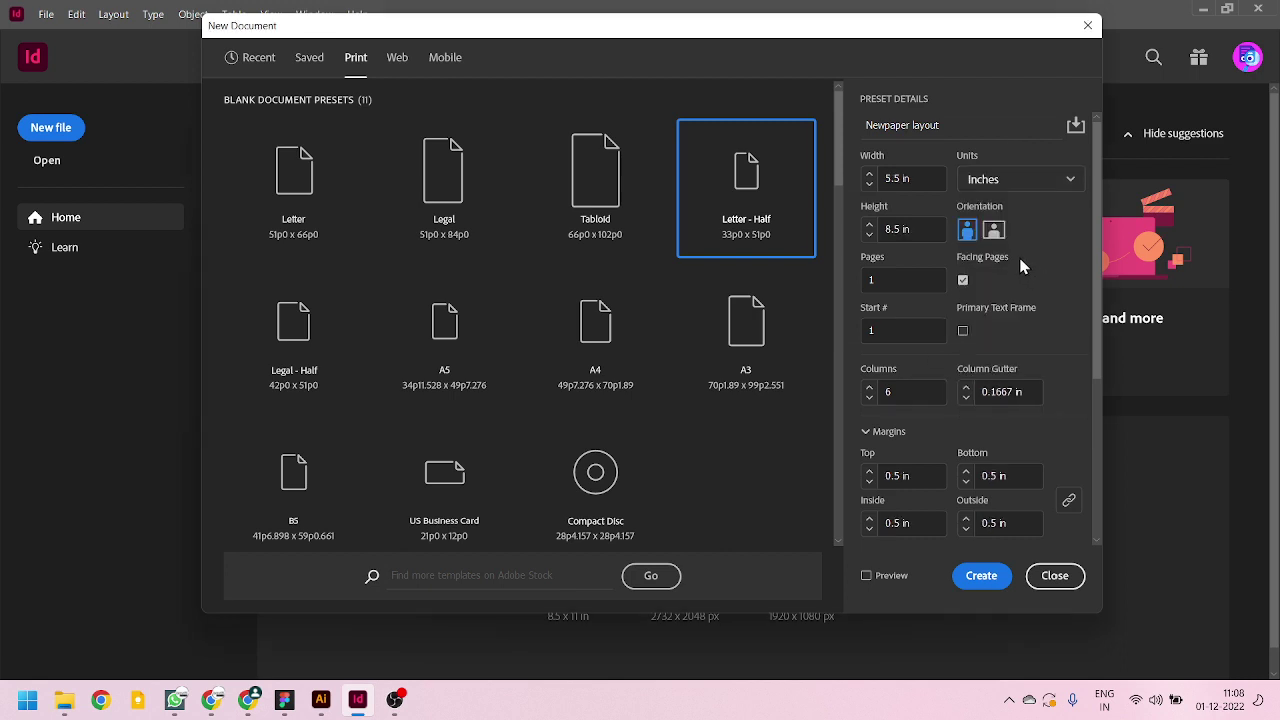
pyautogui.click(1022, 183)
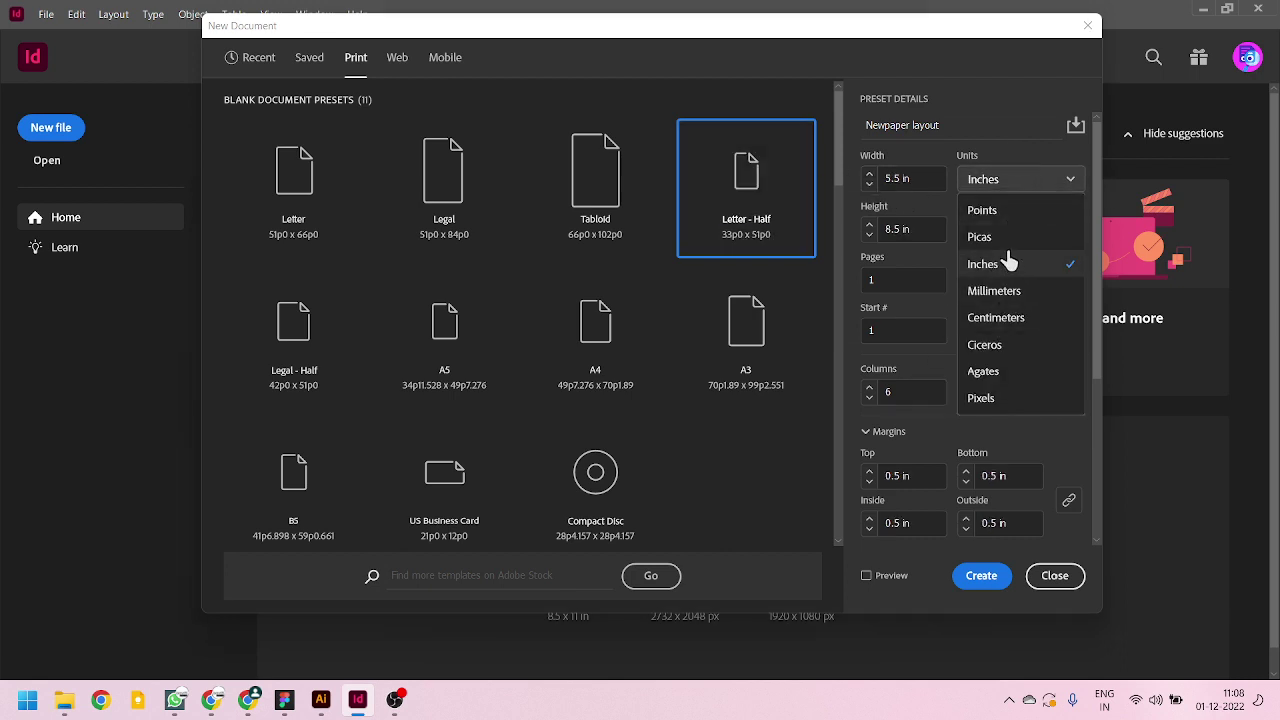
pyautogui.click(1000, 240)
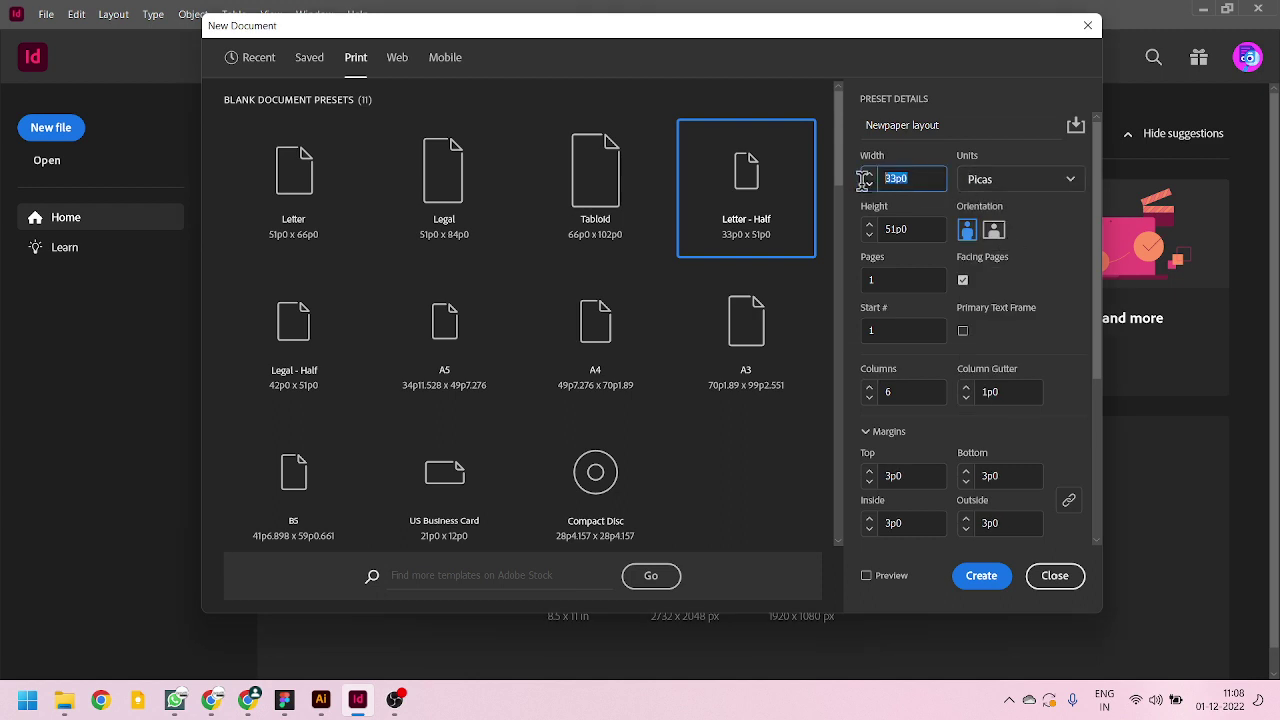
# - Show the new document's page dimensions in Inches and switch the units back to Picas
pyautogui.click(1025, 183)
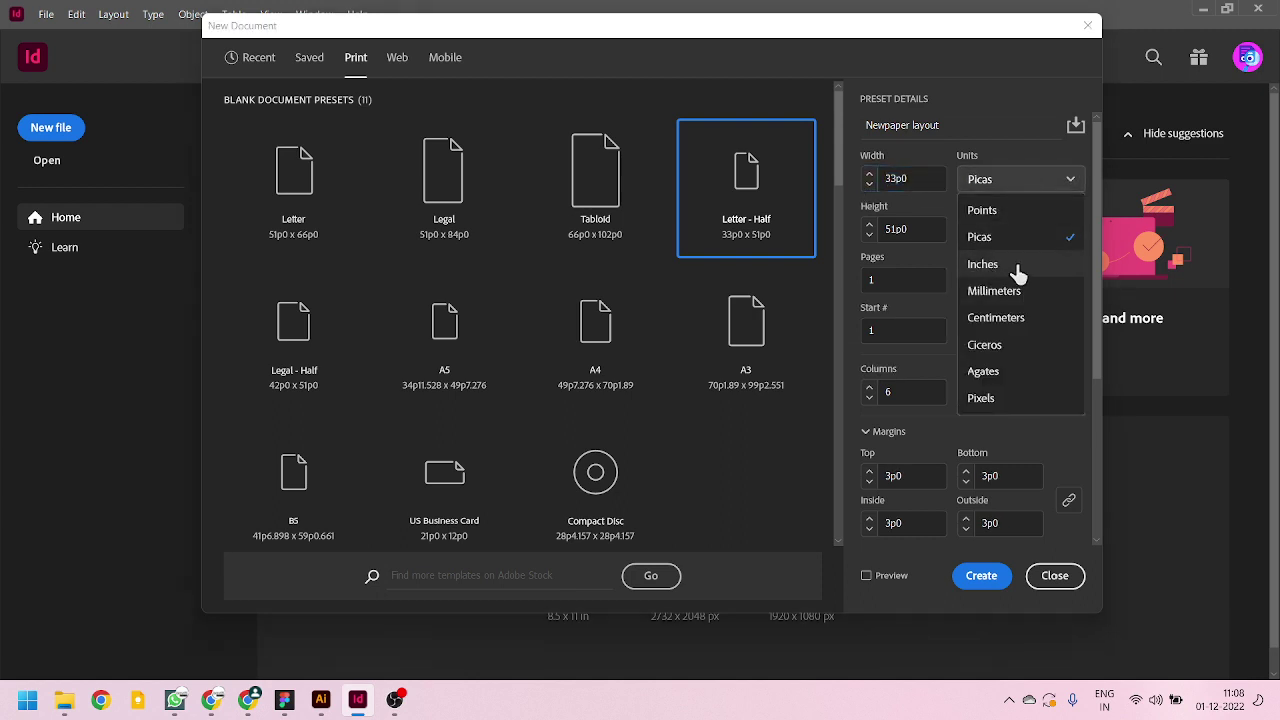
pyautogui.click(1008, 266)
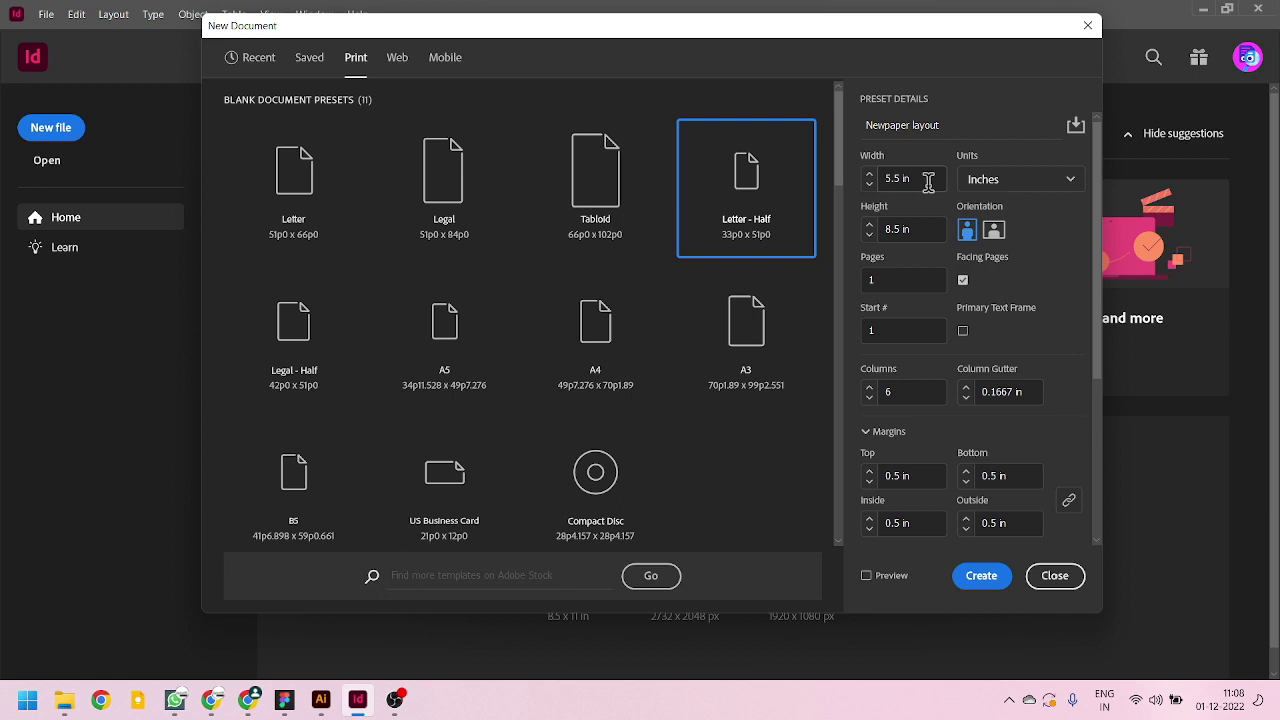
pyautogui.click(1044, 186)
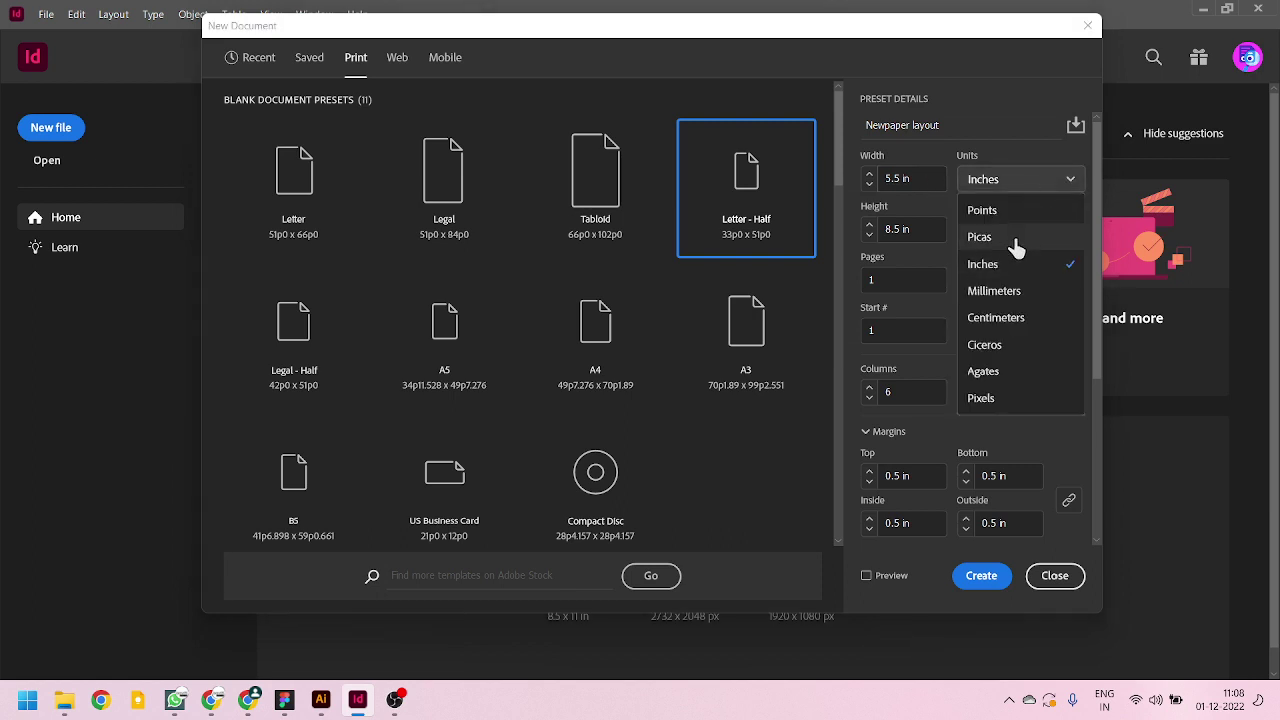
pyautogui.click(1018, 239)
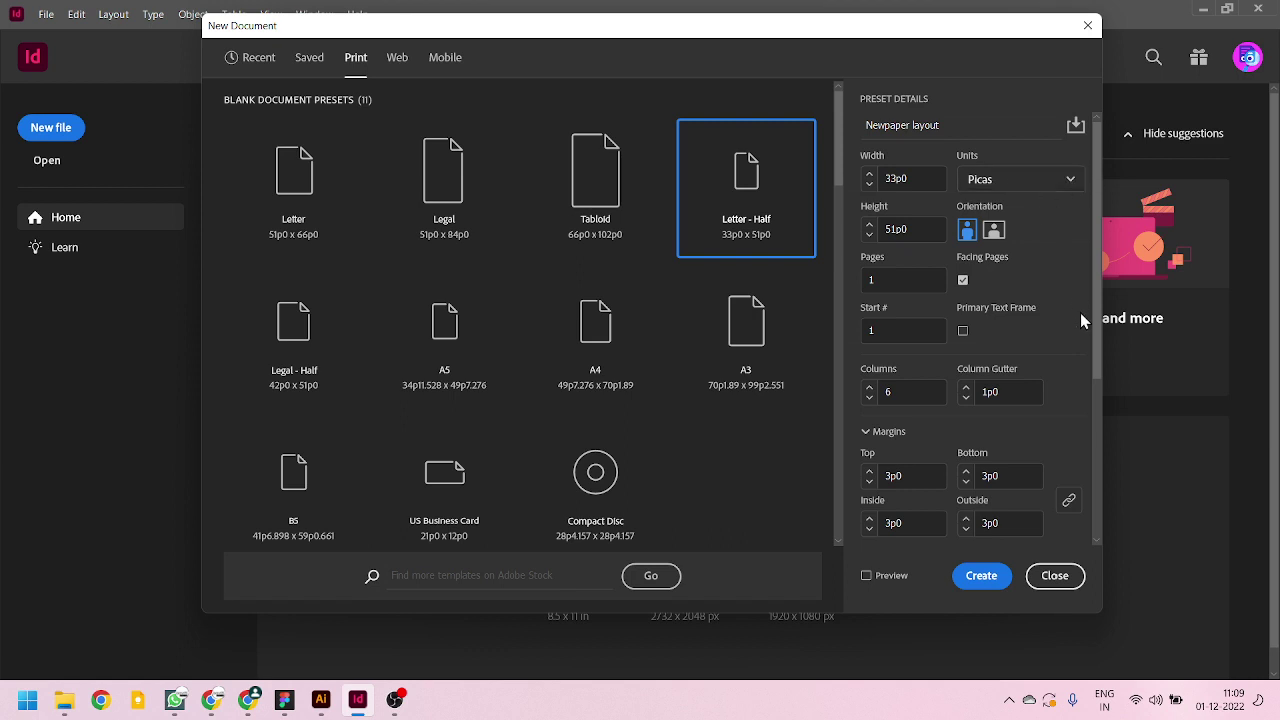
# - Examine the margin settings, compare them with the page margins of the newspaper reference image in Chrome, and return to InDesign
pyautogui.moveTo(1099, 299); pyautogui.dragTo(1089, 263)
pyautogui.scroll(-3, 1035, 282)
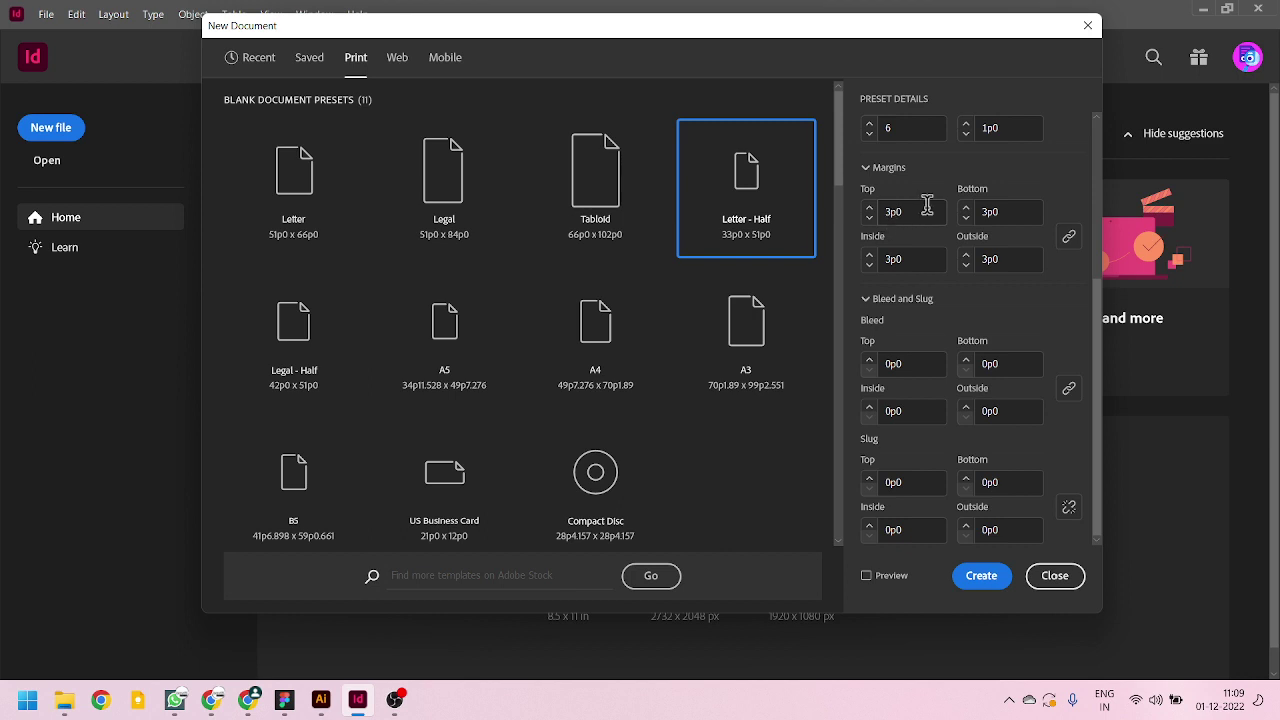
pyautogui.click(926, 211)
pyautogui.click(864, 210)
pyautogui.click(248, 698)
pyautogui.moveTo(211, 700)
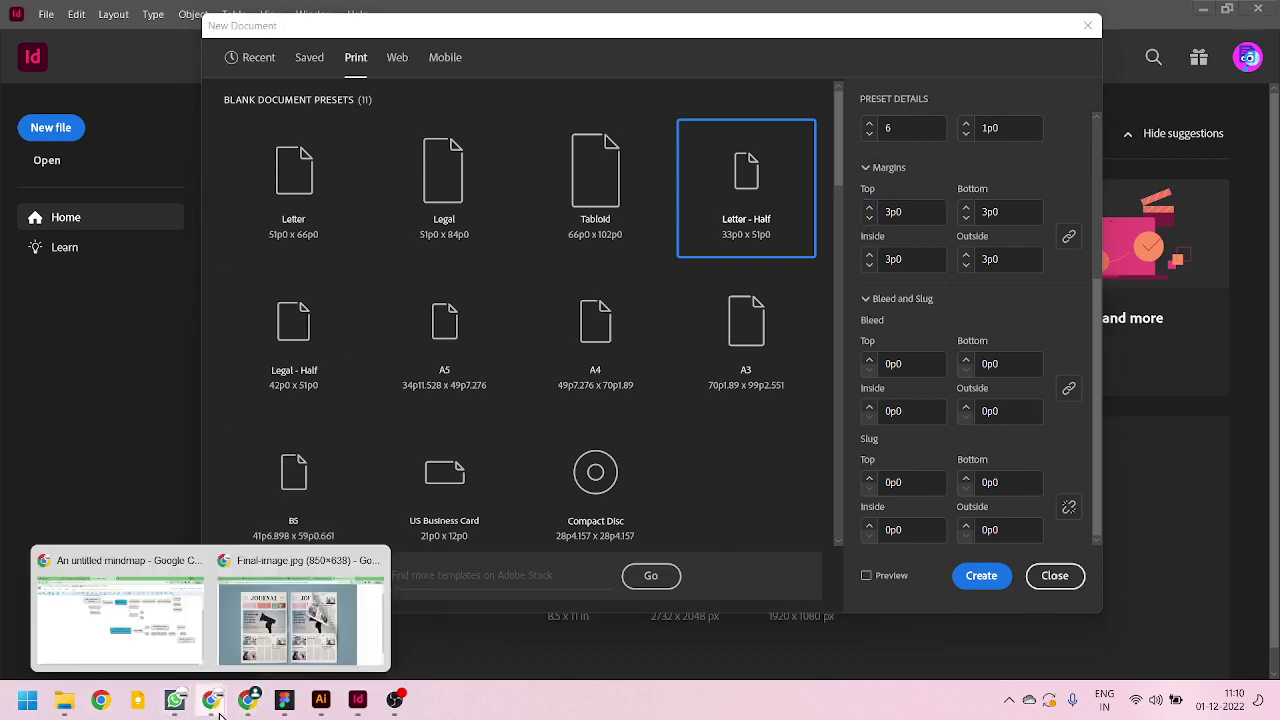
pyautogui.click(236, 645)
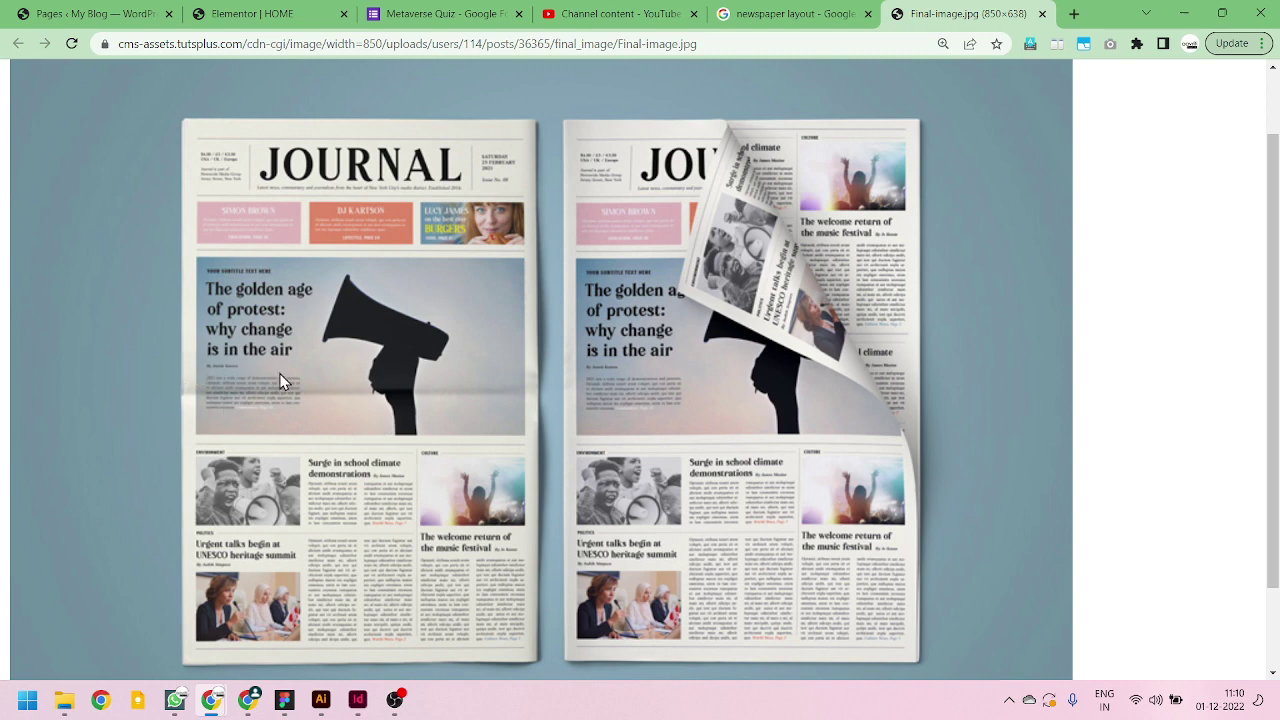
pyautogui.click(357, 698)
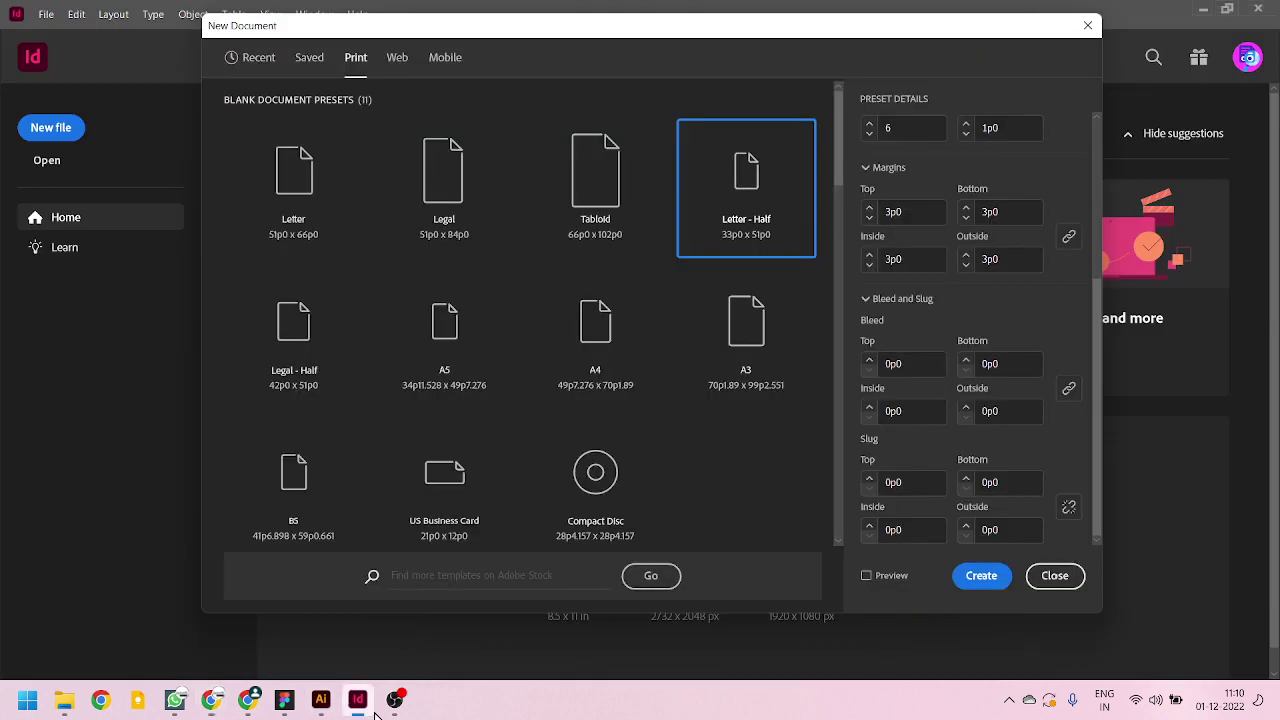
# - Set the new document's linked margins to 0.5in and create the document
pyautogui.click(930, 212)
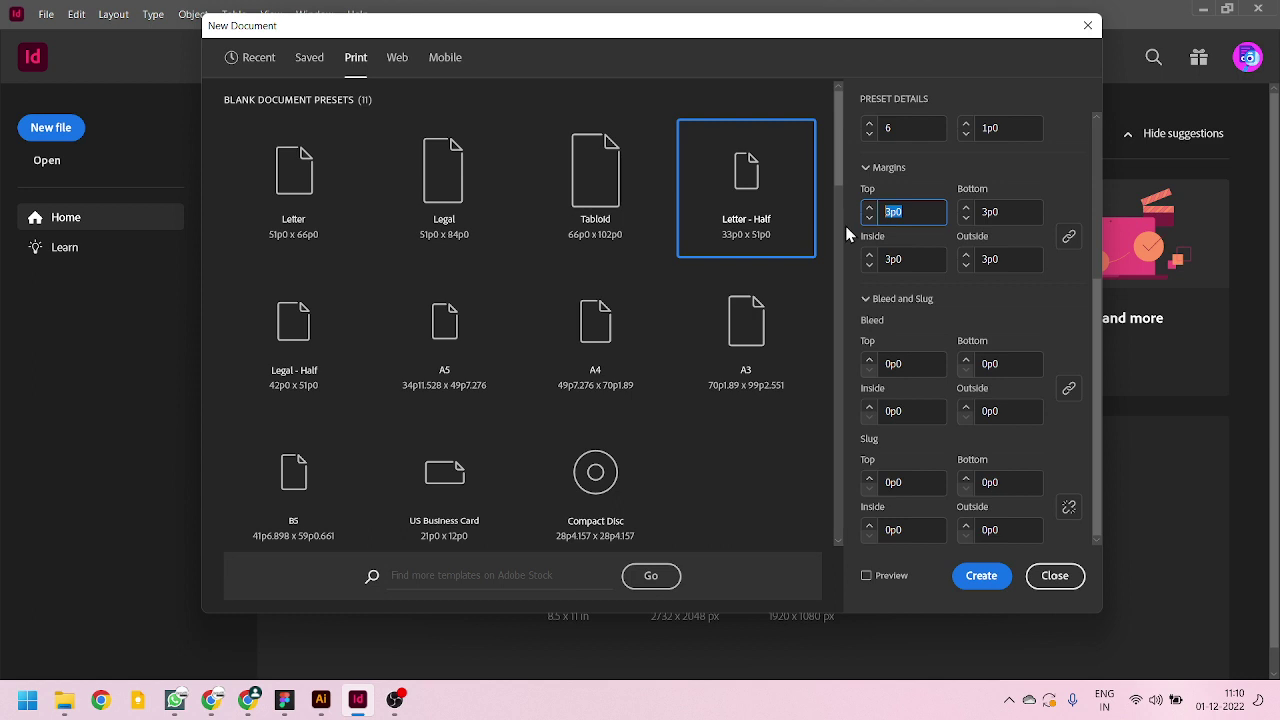
pyautogui.write('0.5in')
pyautogui.press('Return')
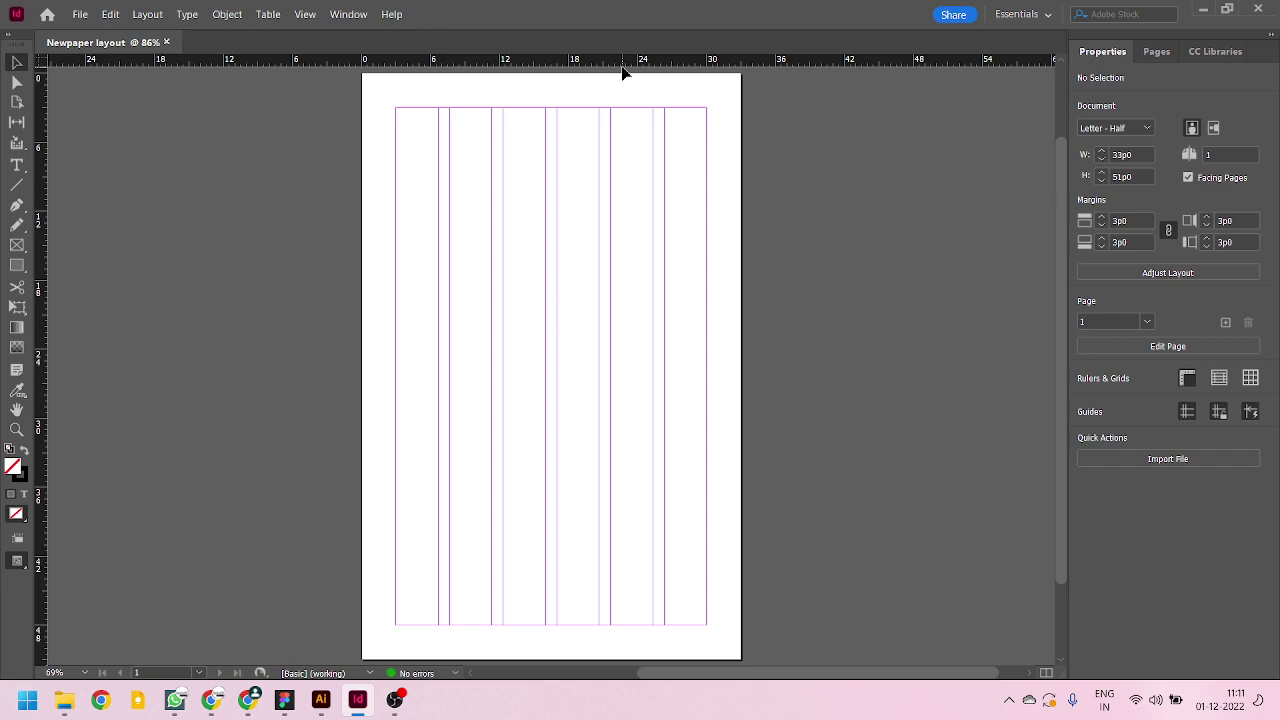
# - In Document Setup, set the linked top, bottom, inside and outside margins to 0.25in and preview the change on the page
pyautogui.hotkey('ctrl', 'alt', 'p')
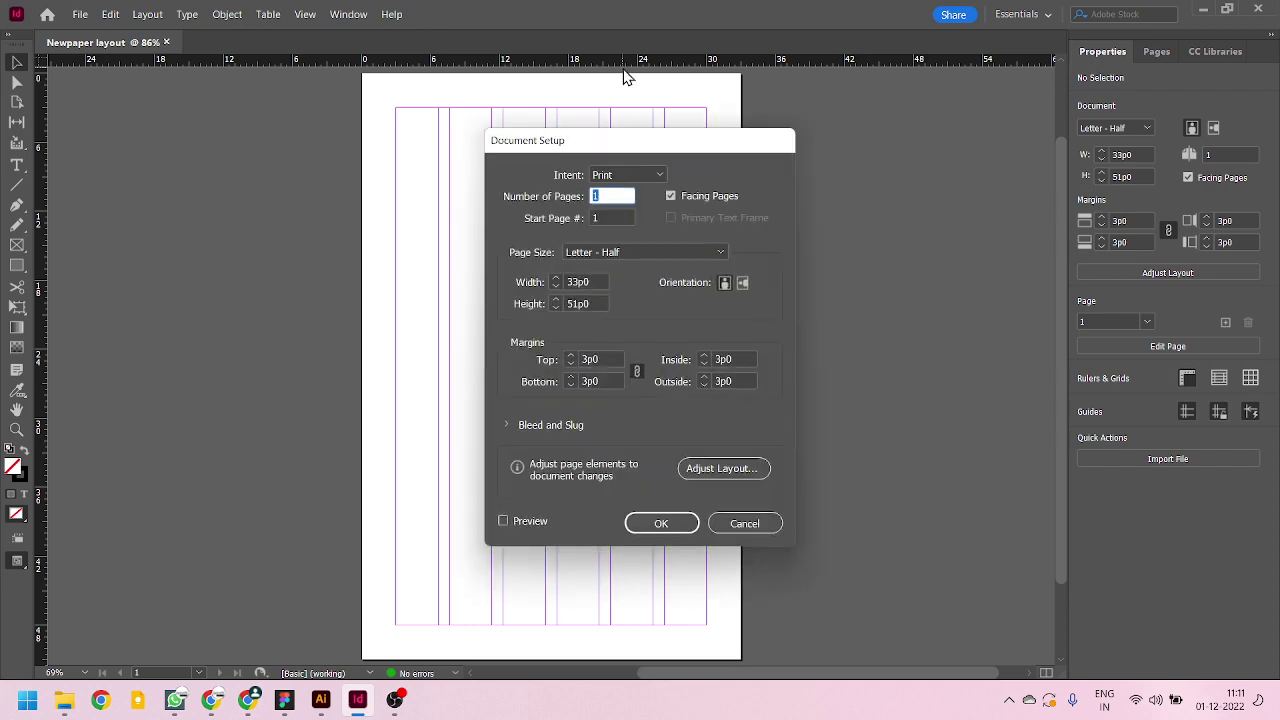
pyautogui.moveTo(670, 140); pyautogui.dragTo(898, 101)
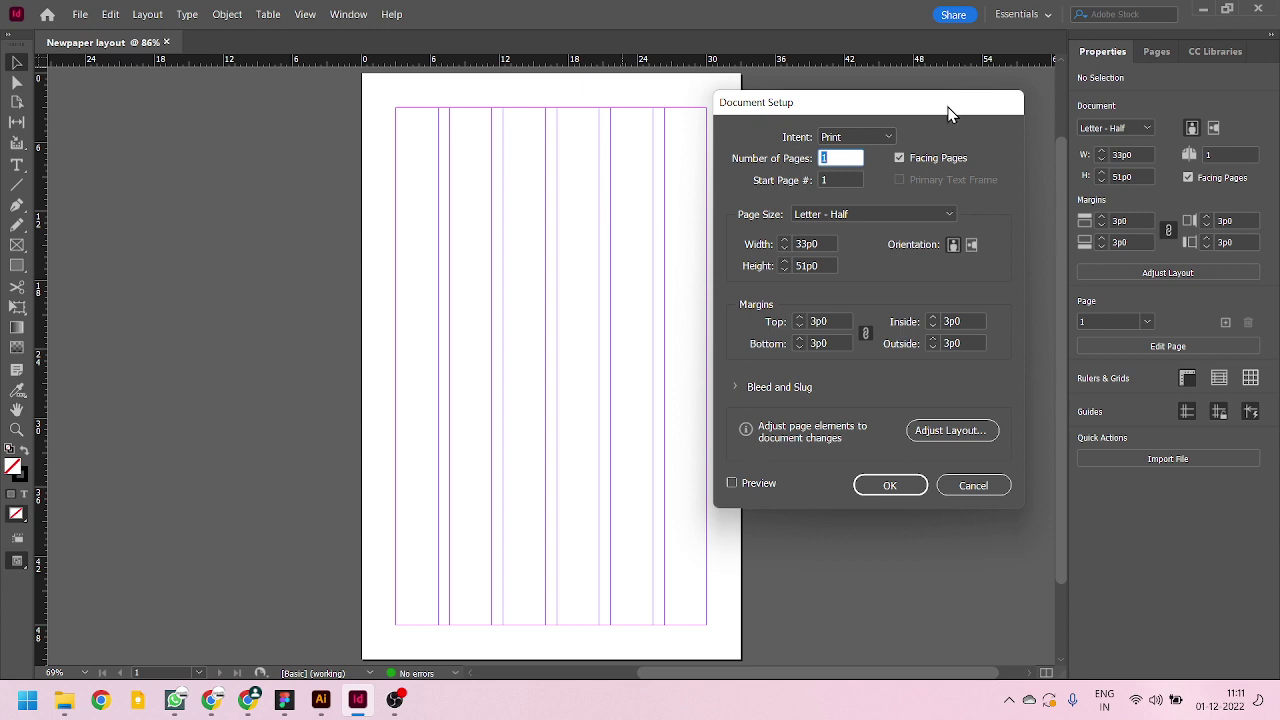
pyautogui.moveTo(949, 113); pyautogui.dragTo(950, 100)
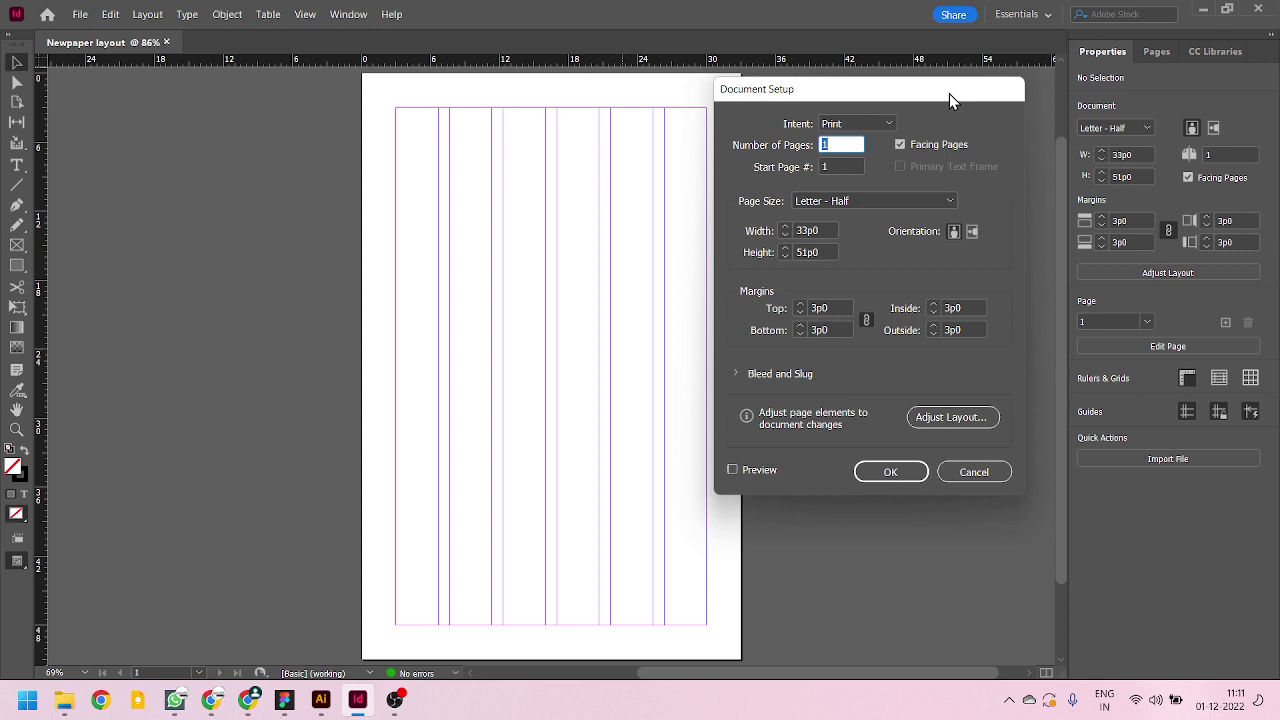
pyautogui.click(840, 307)
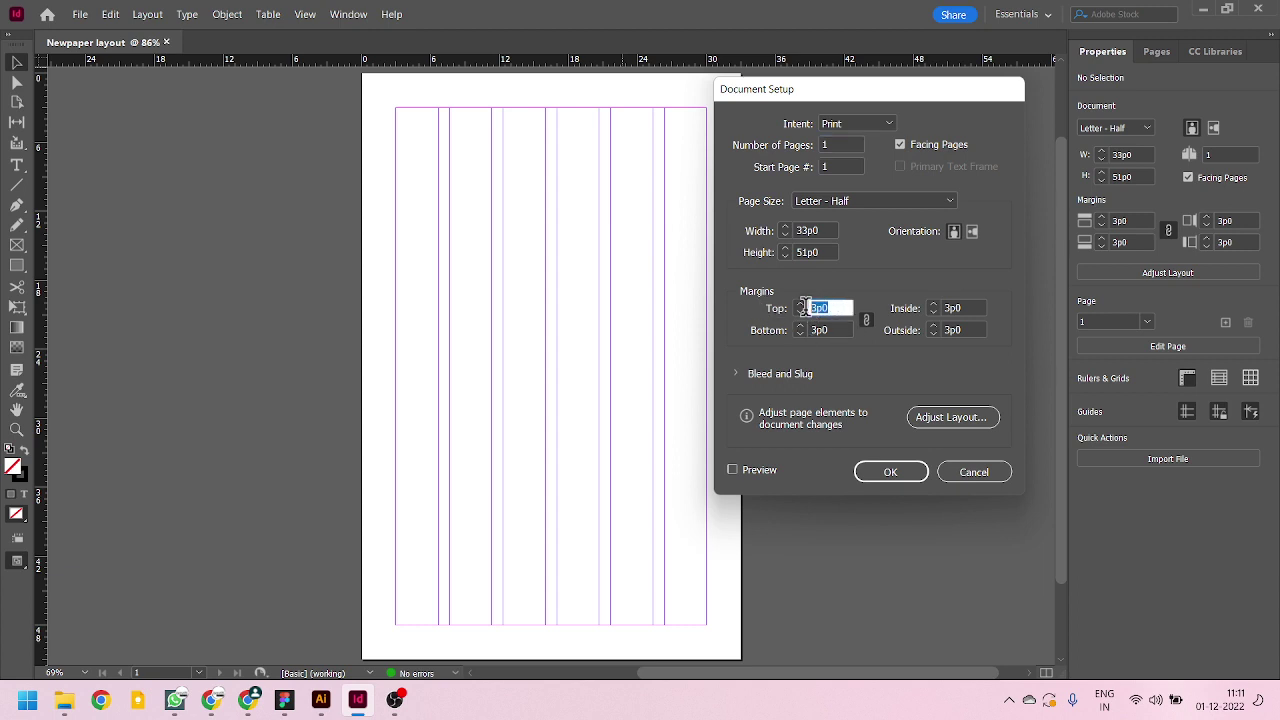
pyautogui.click(828, 330)
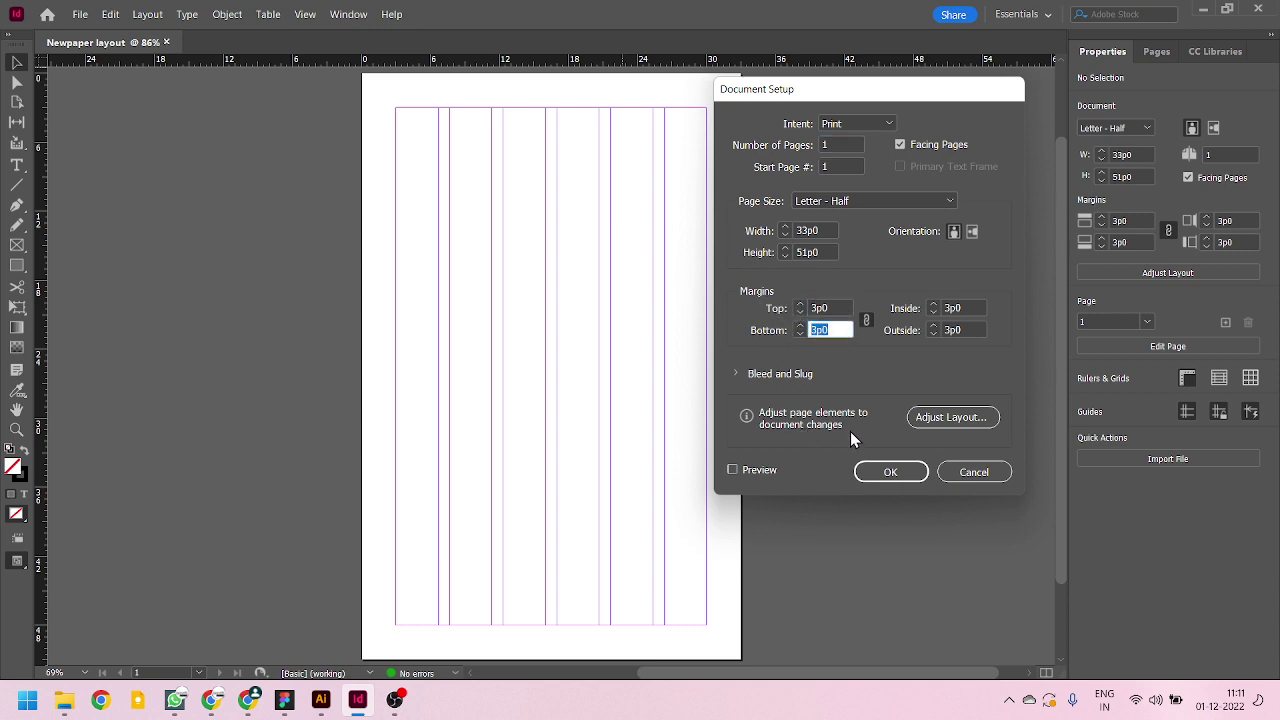
pyautogui.click(830, 308)
pyautogui.write('0.25in')
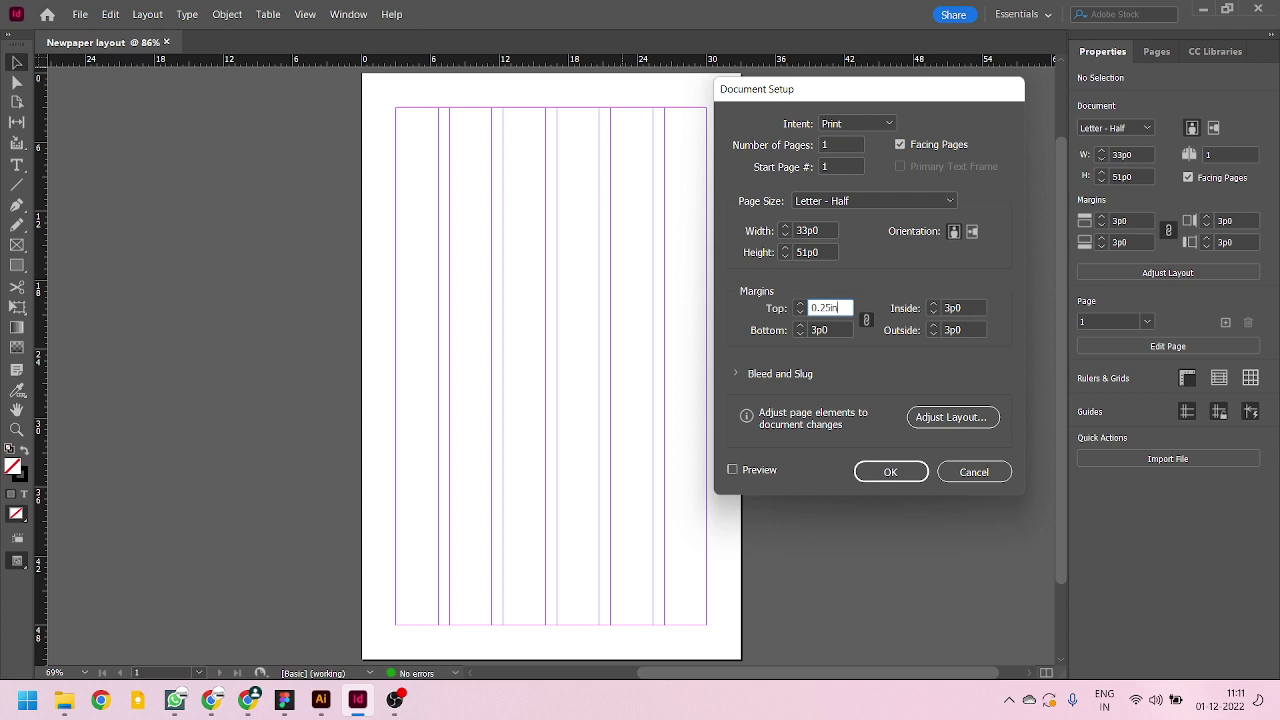
pyautogui.click(840, 328)
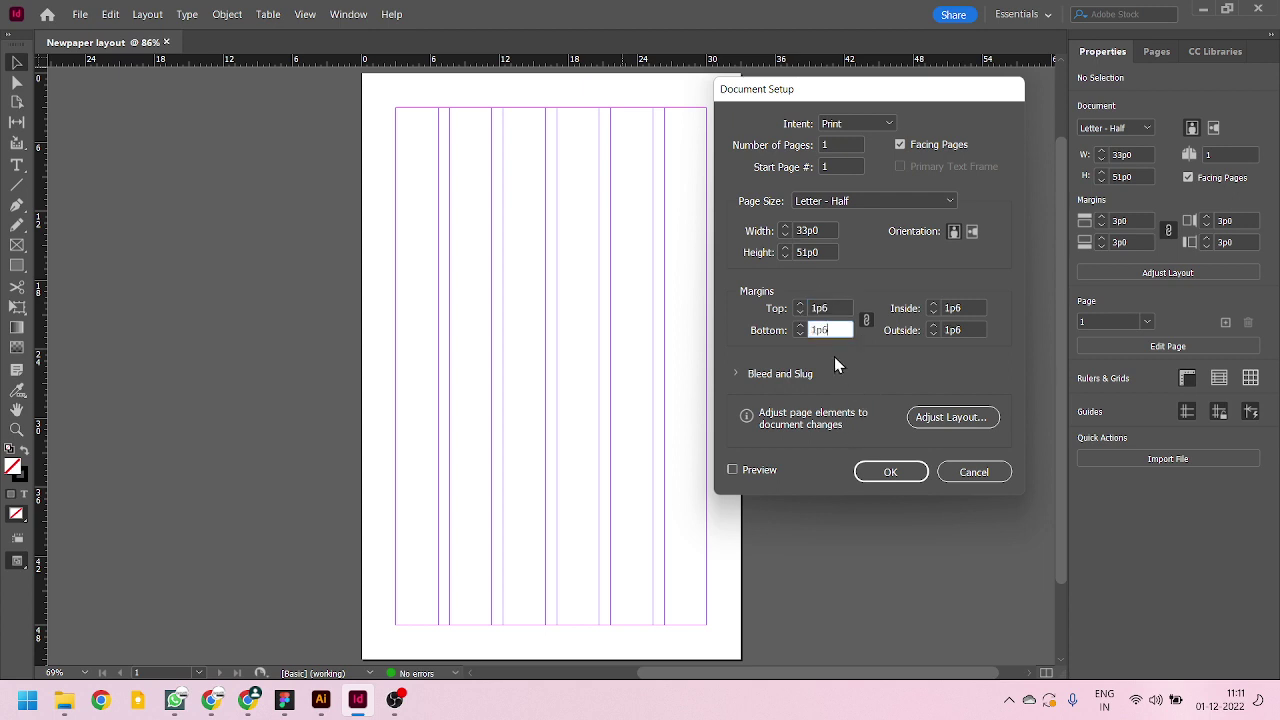
pyautogui.click(733, 470)
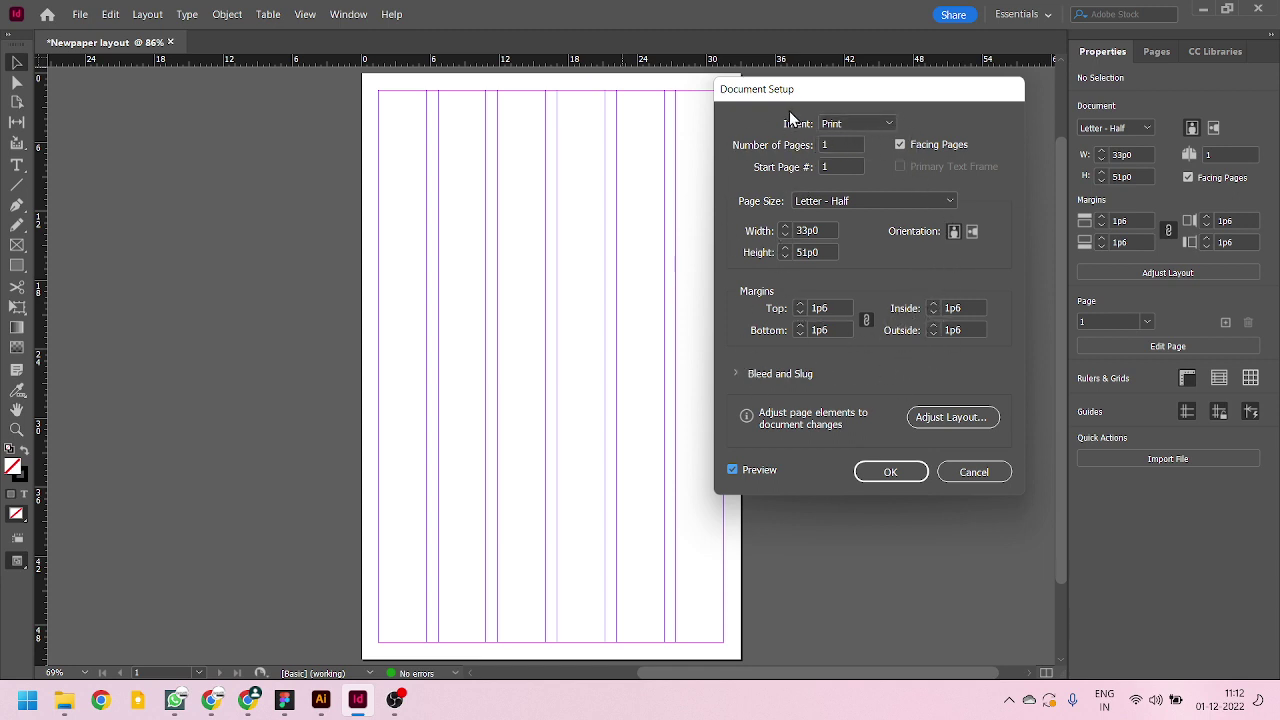
# - Check the Bleed and Slug settings and apply the document setup
pyautogui.click(735, 374)
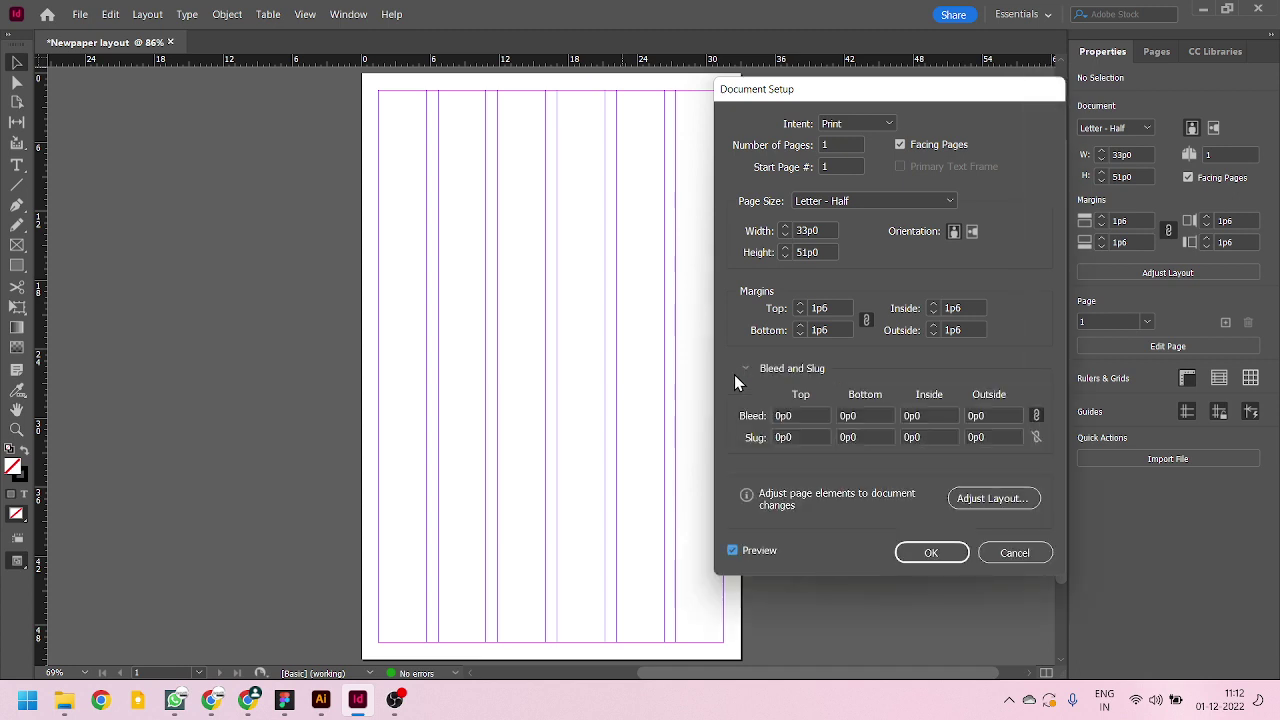
pyautogui.click(742, 371)
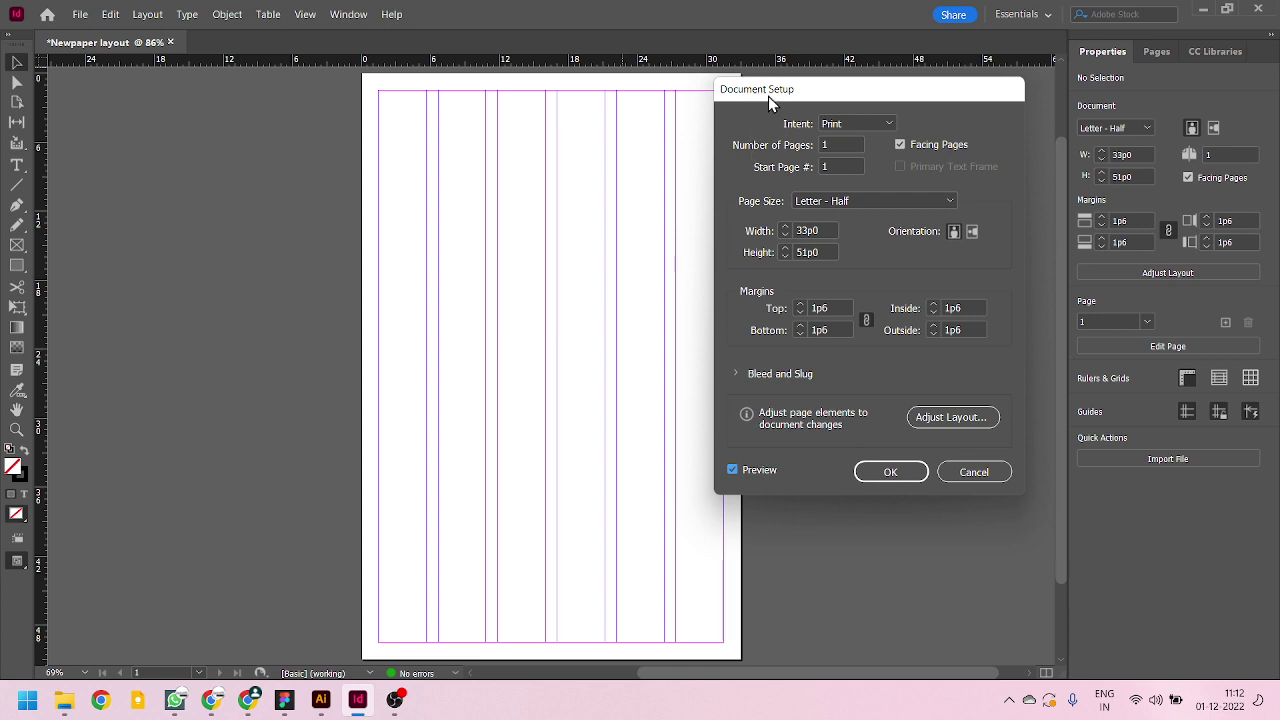
pyautogui.click(888, 472)
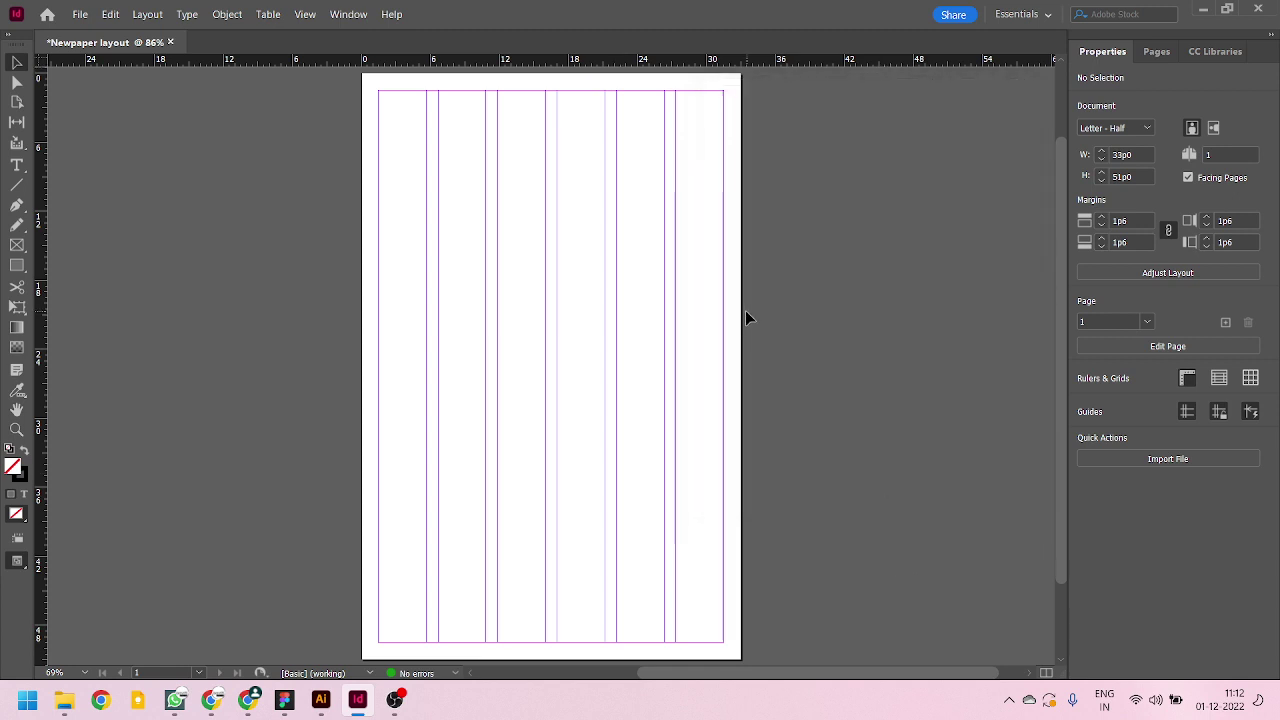
# - In the Margins and Columns settings, set the column gutter to 0.15 in
pyautogui.click(147, 14)
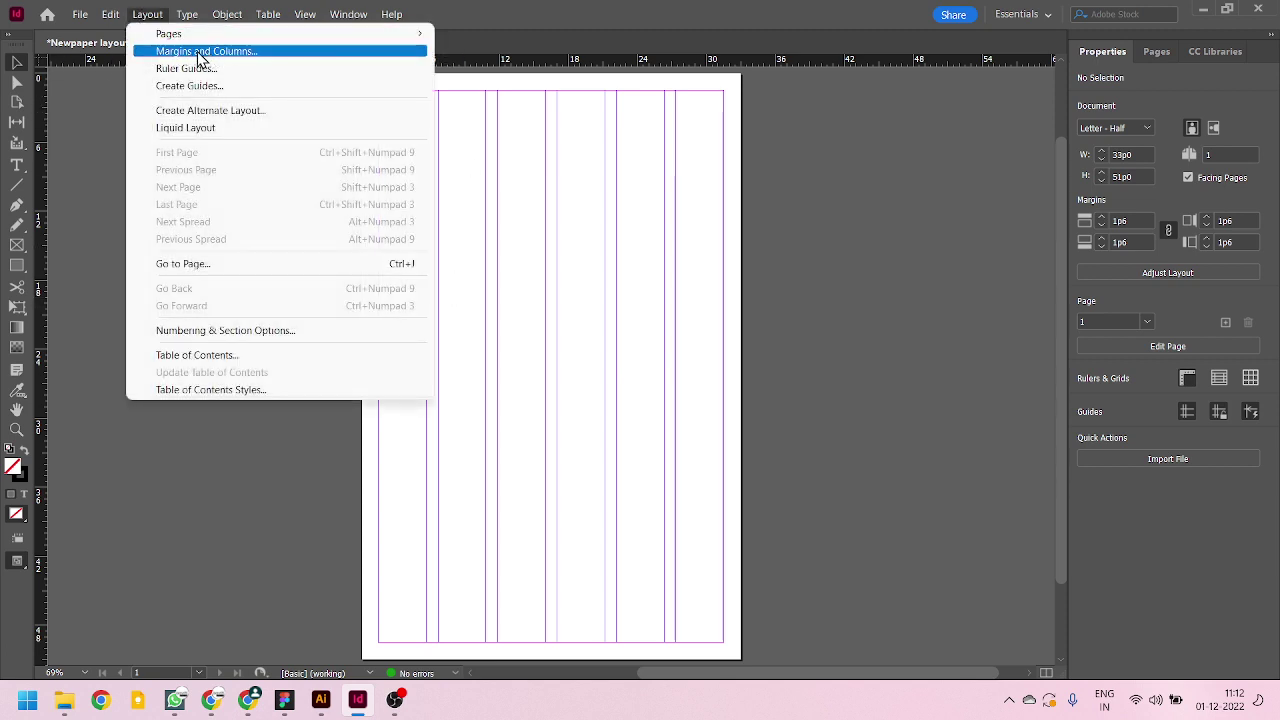
pyautogui.click(198, 53)
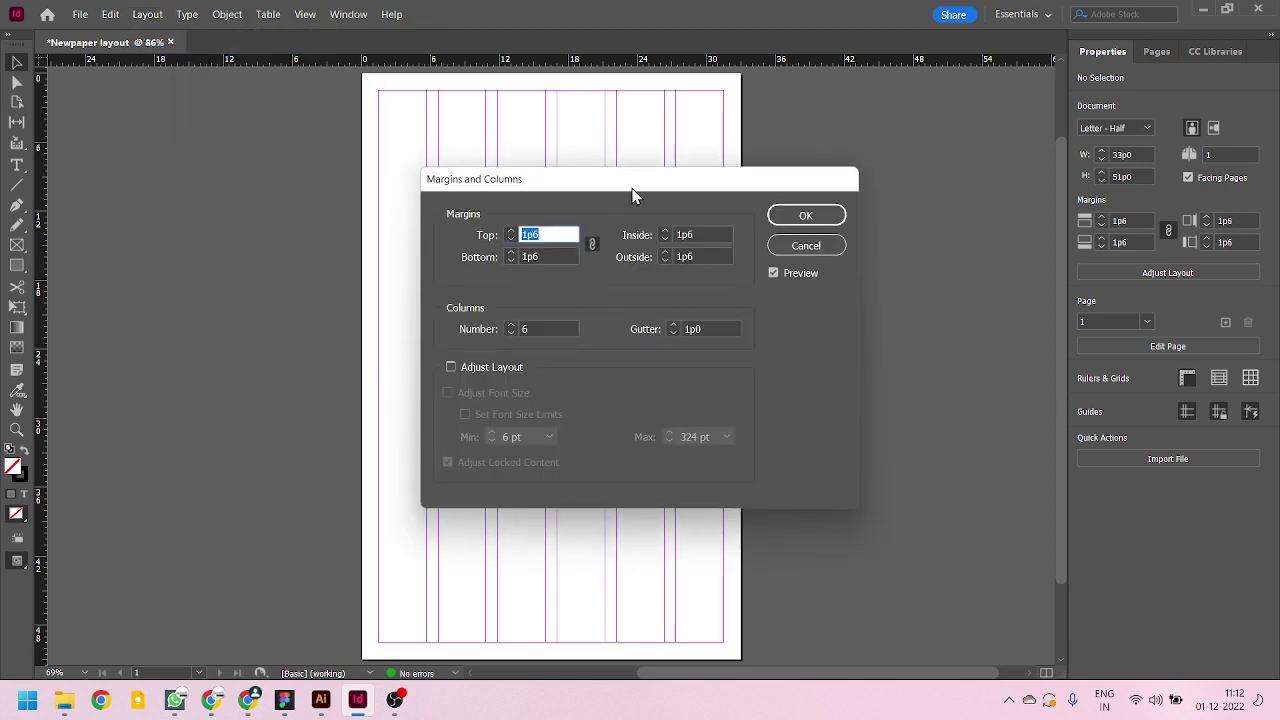
pyautogui.moveTo(632, 190); pyautogui.dragTo(877, 150)
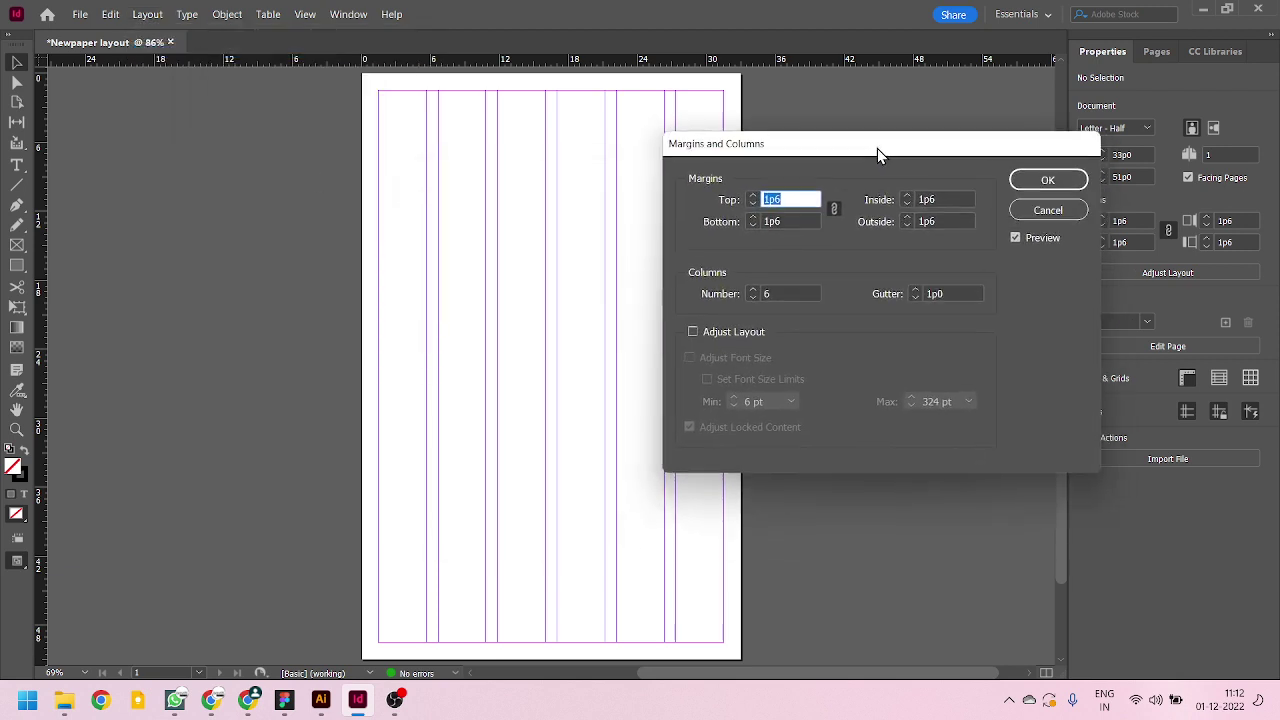
pyautogui.doubleClick(954, 292)
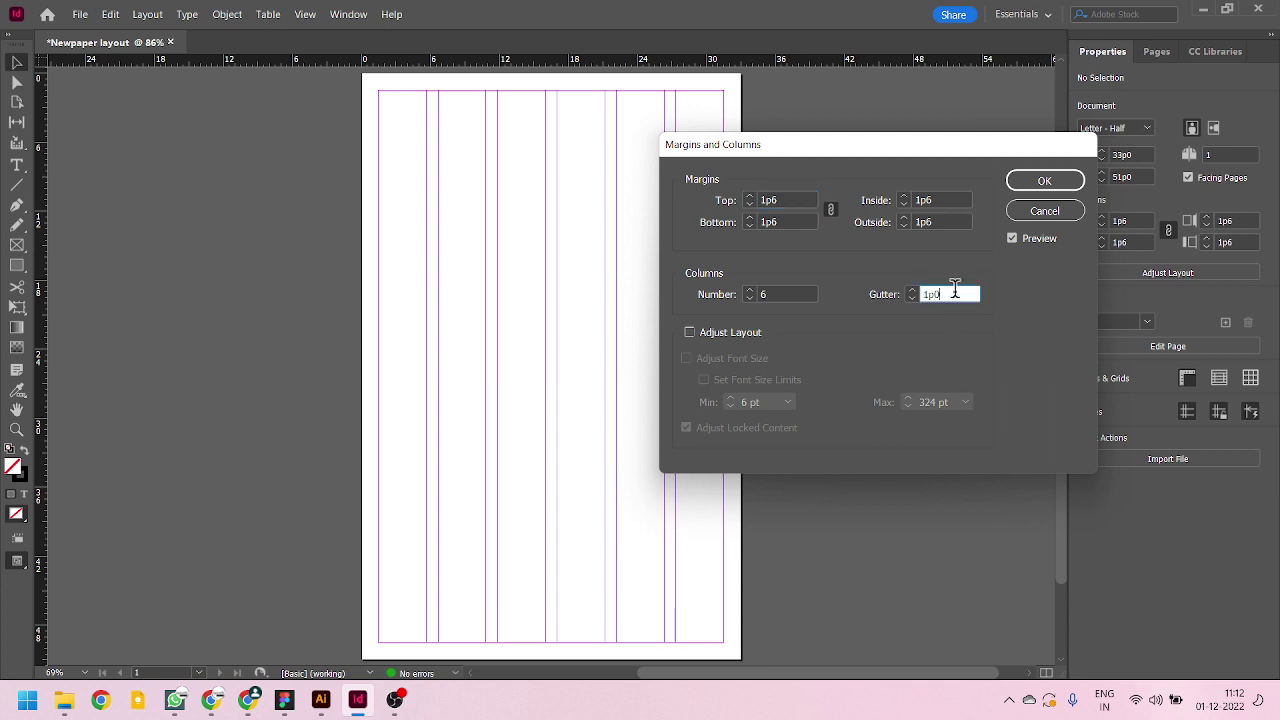
pyautogui.moveTo(954, 290); pyautogui.dragTo(900, 306)
pyautogui.write('.15')
pyautogui.write('n')
pyautogui.press('Tab')
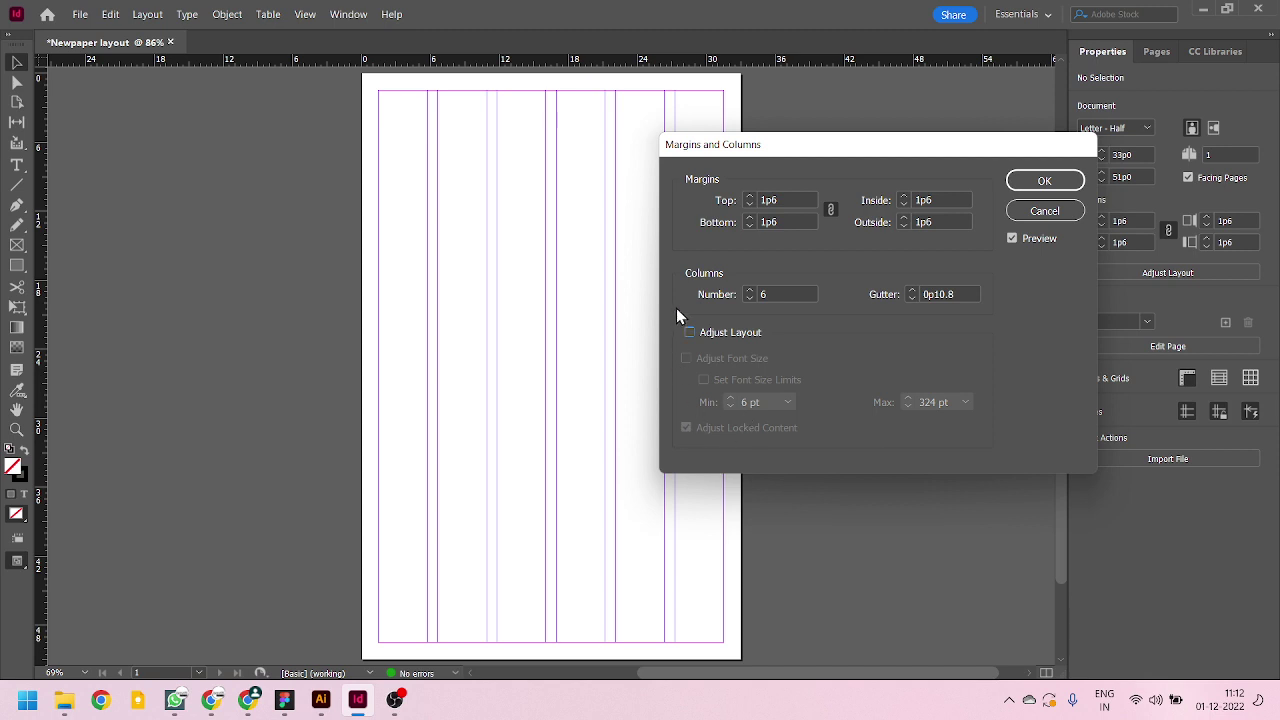
# - Reduce the column gutter to 0.075in and apply the Margins and Columns settings
pyautogui.click(1011, 238)
pyautogui.moveTo(976, 292); pyautogui.dragTo(860, 307)
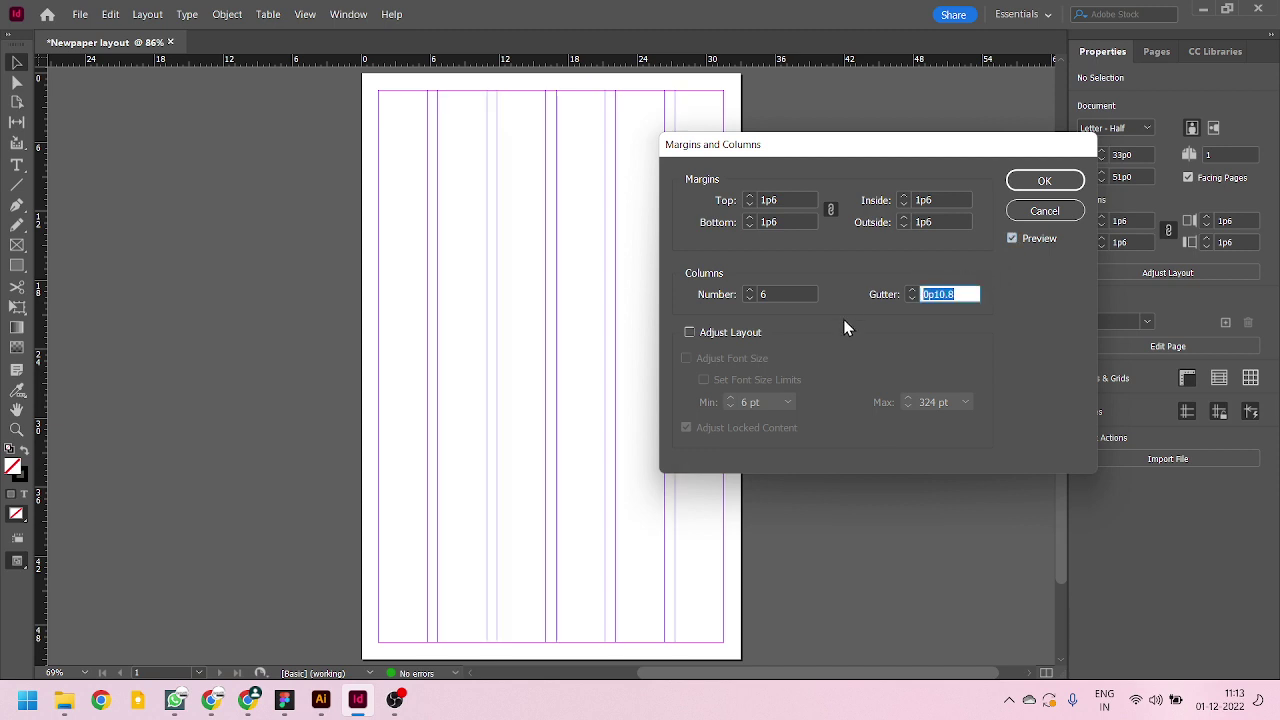
pyautogui.write('1.75')
pyautogui.press('BackSpace')
pyautogui.write('.075in')
pyautogui.press('Tab')
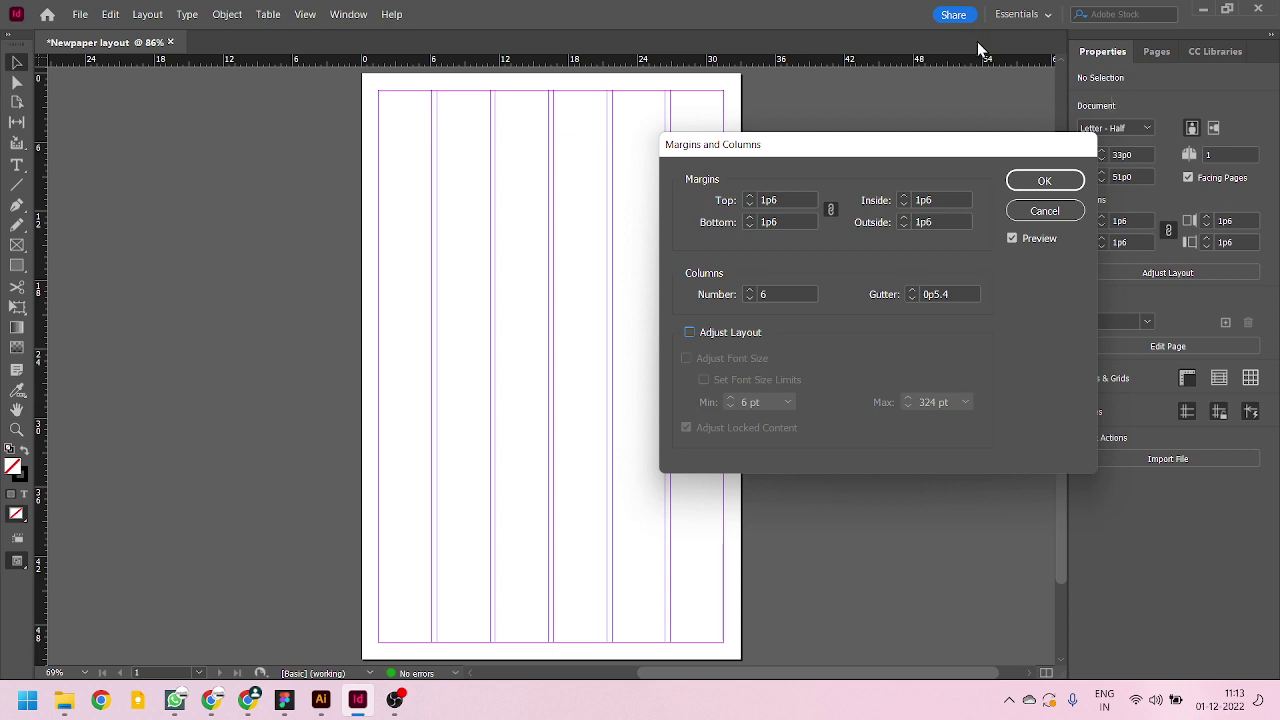
pyautogui.moveTo(865, 160); pyautogui.dragTo(811, 175)
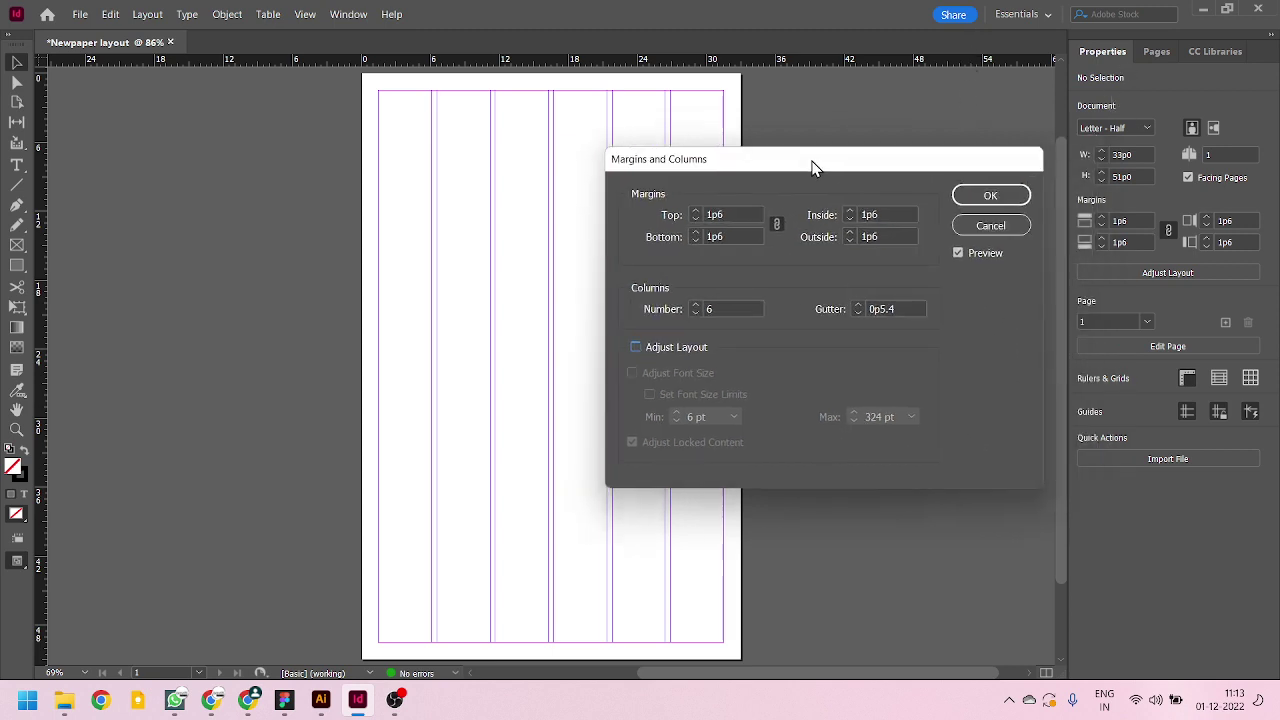
pyautogui.click(993, 197)
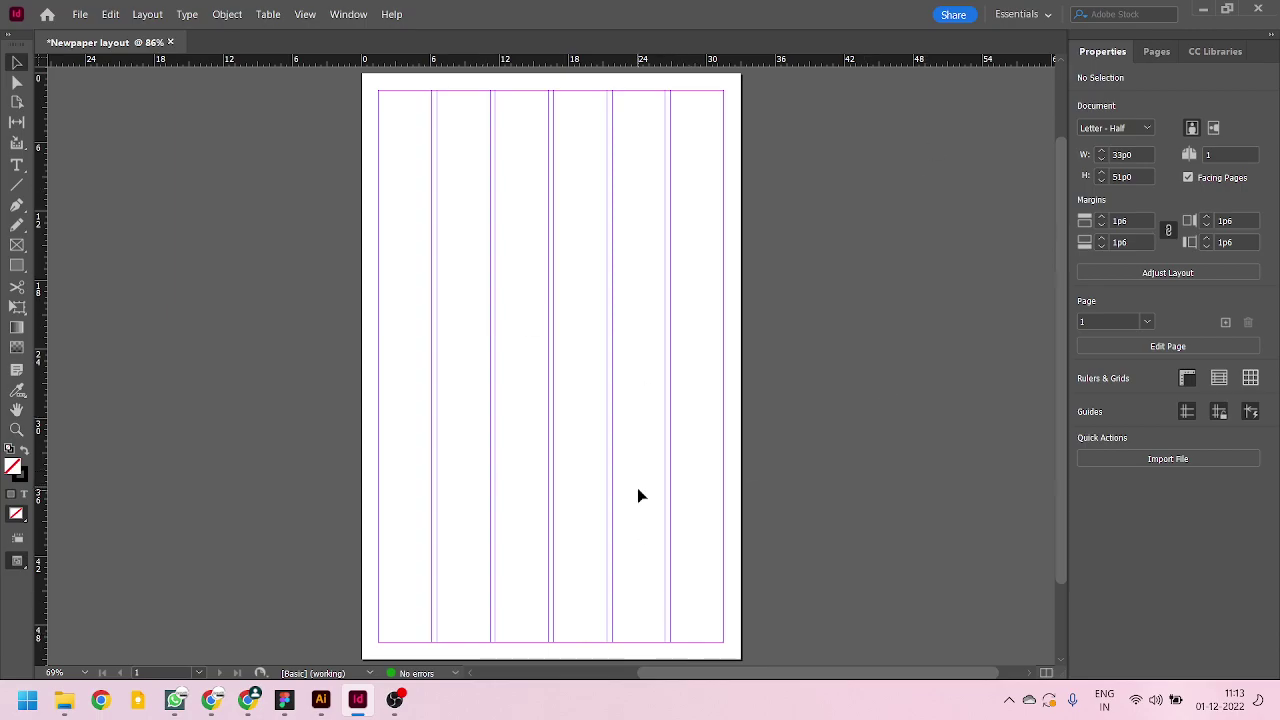
# - Copy the newspaper reference image from Chrome and paste it into the InDesign document
pyautogui.hotkey('alt', 'Tab')
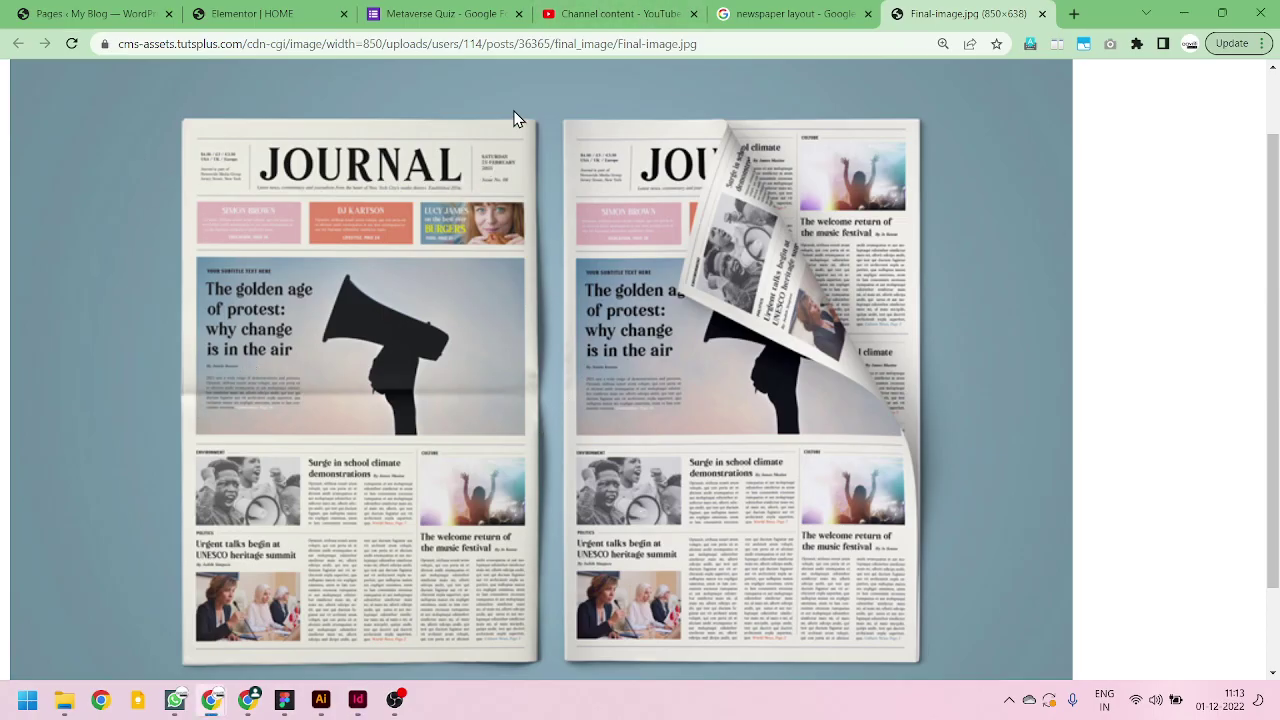
pyautogui.hotkey('alt', 'Tab')
pyautogui.rightClick(369, 305)
pyautogui.click(422, 365)
pyautogui.hotkey('alt', 'Tab')
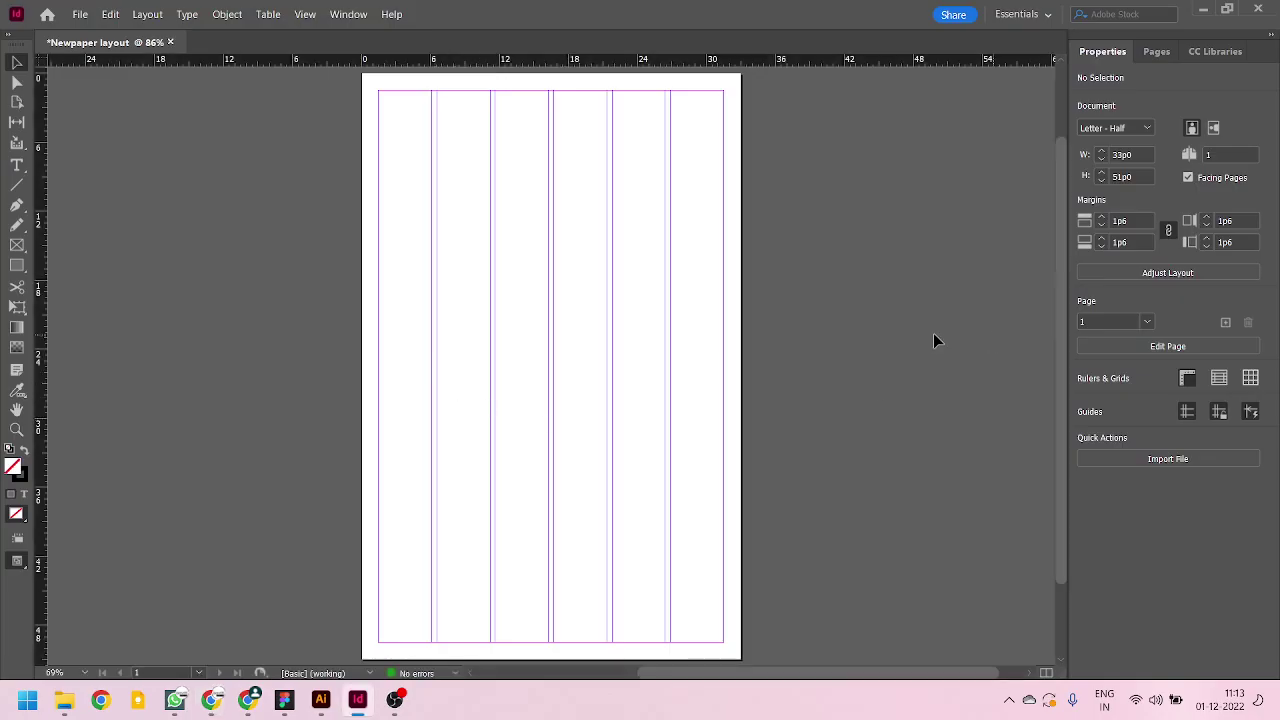
pyautogui.hotkey('ctrl', 'v')
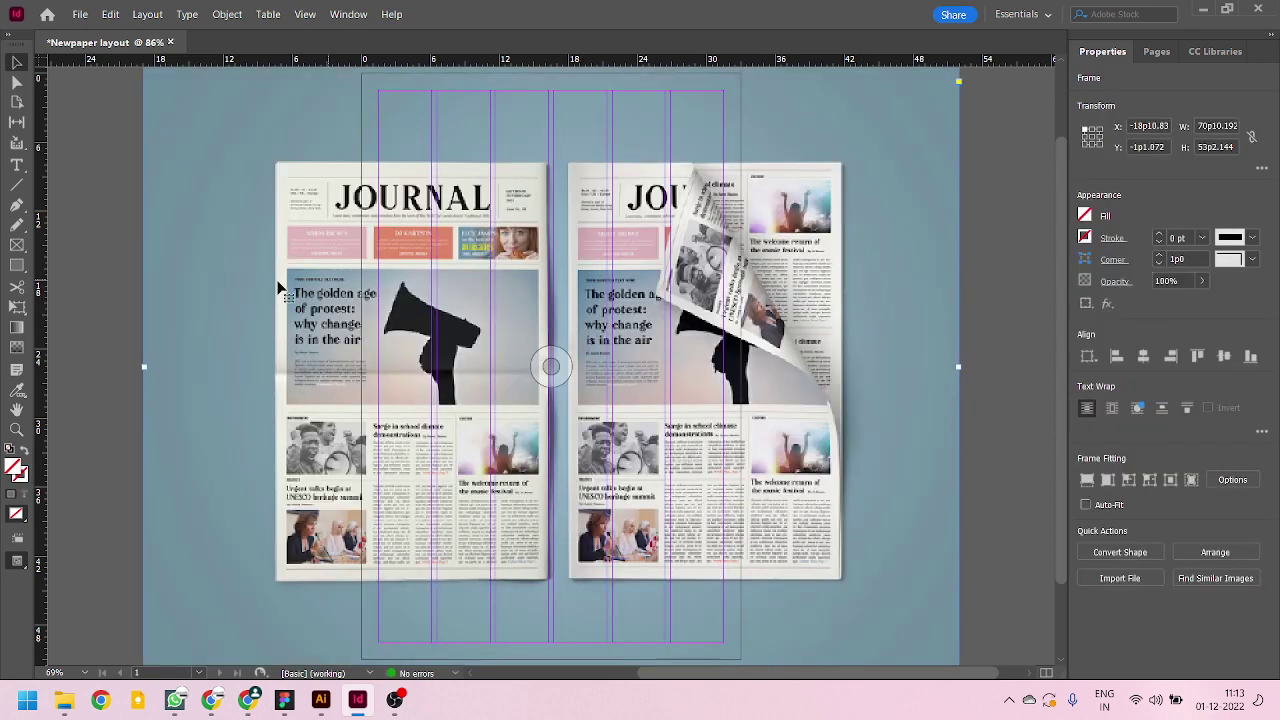
# - Move the newspaper reference image off the page onto the pasteboard left of the page, at about X -66p6, Y 0p0
pyautogui.moveTo(209, 263); pyautogui.dragTo(845, 278)
pyautogui.hotkey('ctrl', '-')
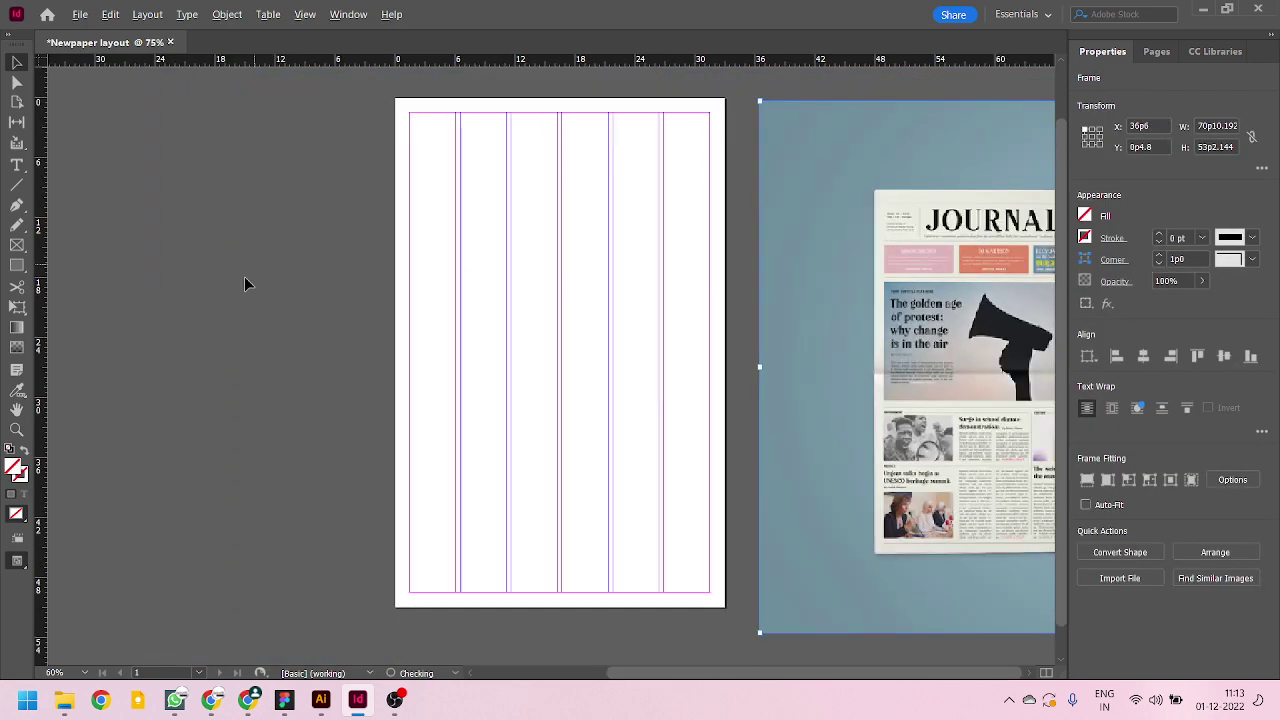
pyautogui.hotkey('ctrl', '-')
pyautogui.moveTo(920, 375); pyautogui.dragTo(320, 418)
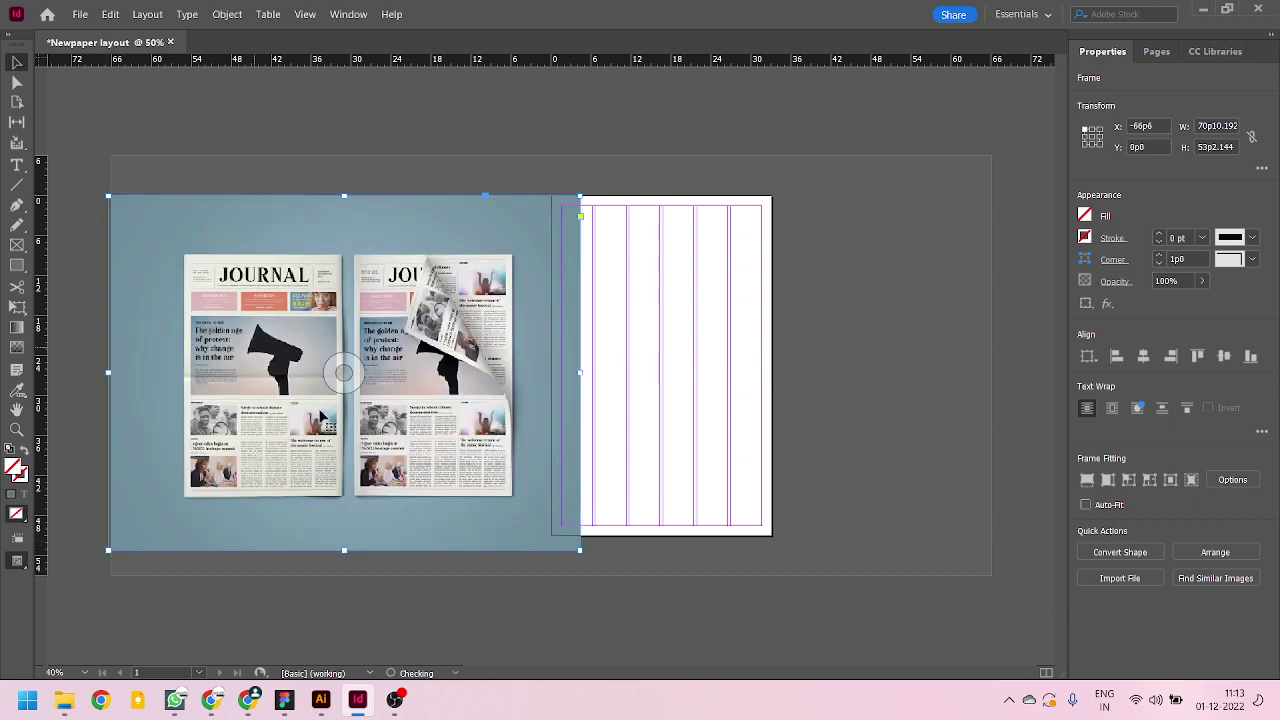
# - Try cropping the reference image's frame from its lower-right corner to about 38p0 wide, and undo the crop
pyautogui.moveTo(580, 550); pyautogui.dragTo(363, 386)
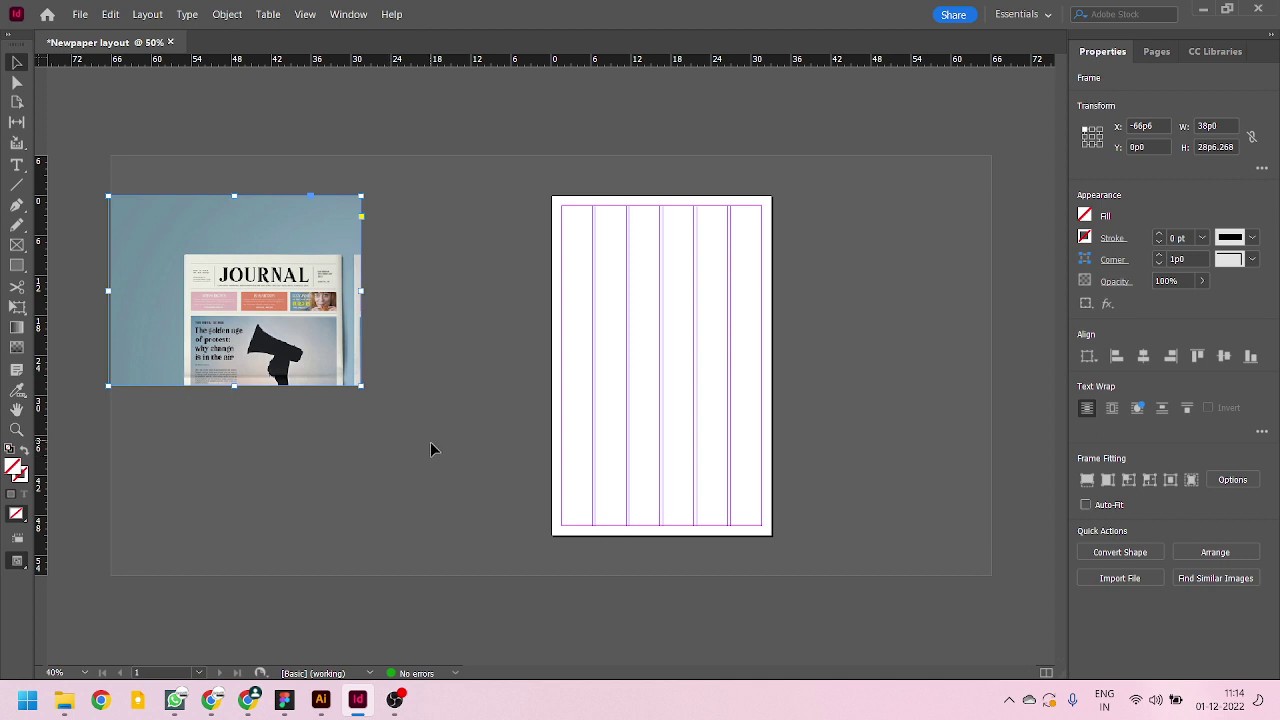
pyautogui.hotkey('ctrl', 'z')
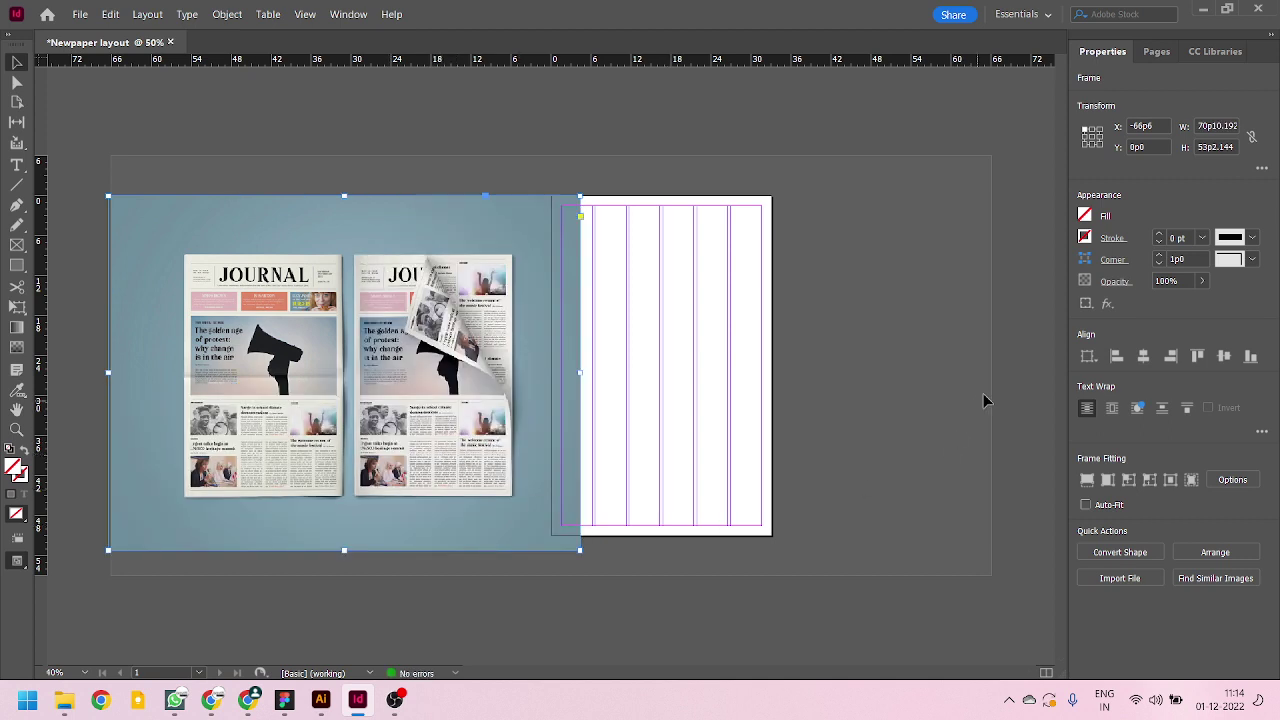
pyautogui.click(620, 315)
# - Reposition the whole reference image on the pasteboard to about X -62p0, Y -3p0
pyautogui.moveTo(428, 237)
pyautogui.mouseDown()
pyautogui.moveTo(383, 200)
pyautogui.moveTo(394, 213)
pyautogui.moveTo(420, 200)
pyautogui.moveTo(418, 218)
pyautogui.mouseUp()
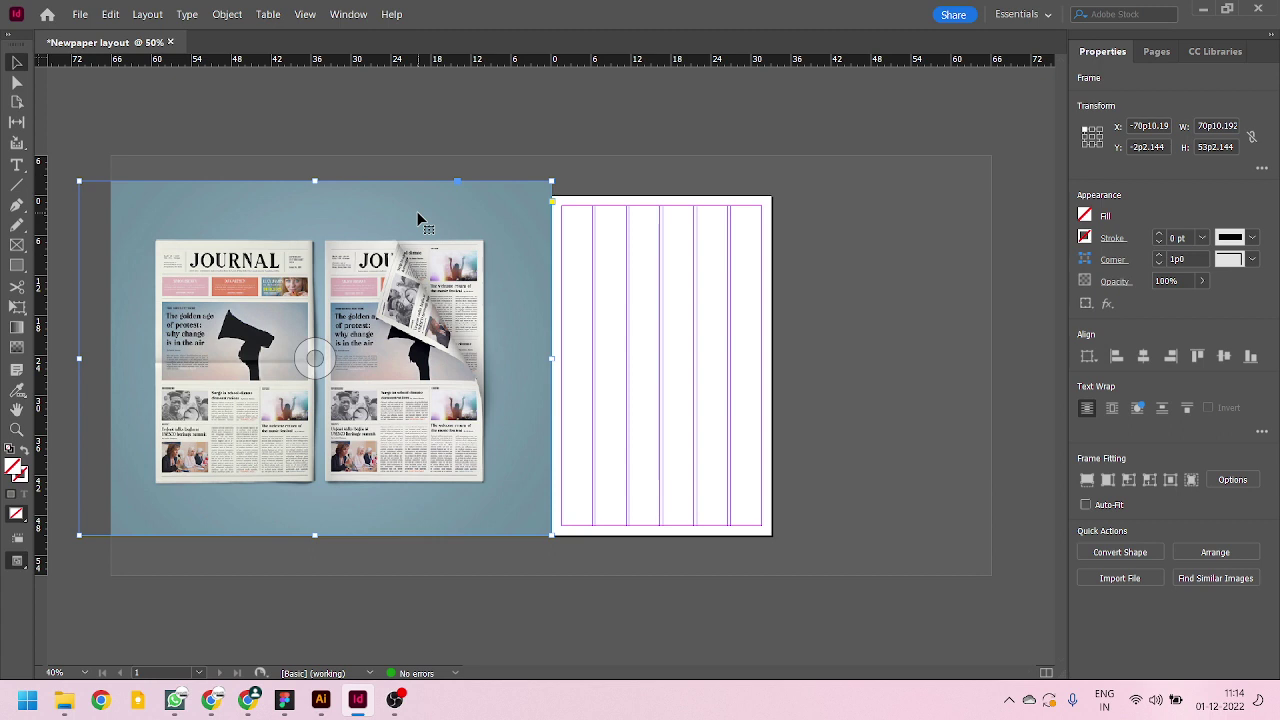
pyautogui.moveTo(316, 262); pyautogui.dragTo(355, 243)
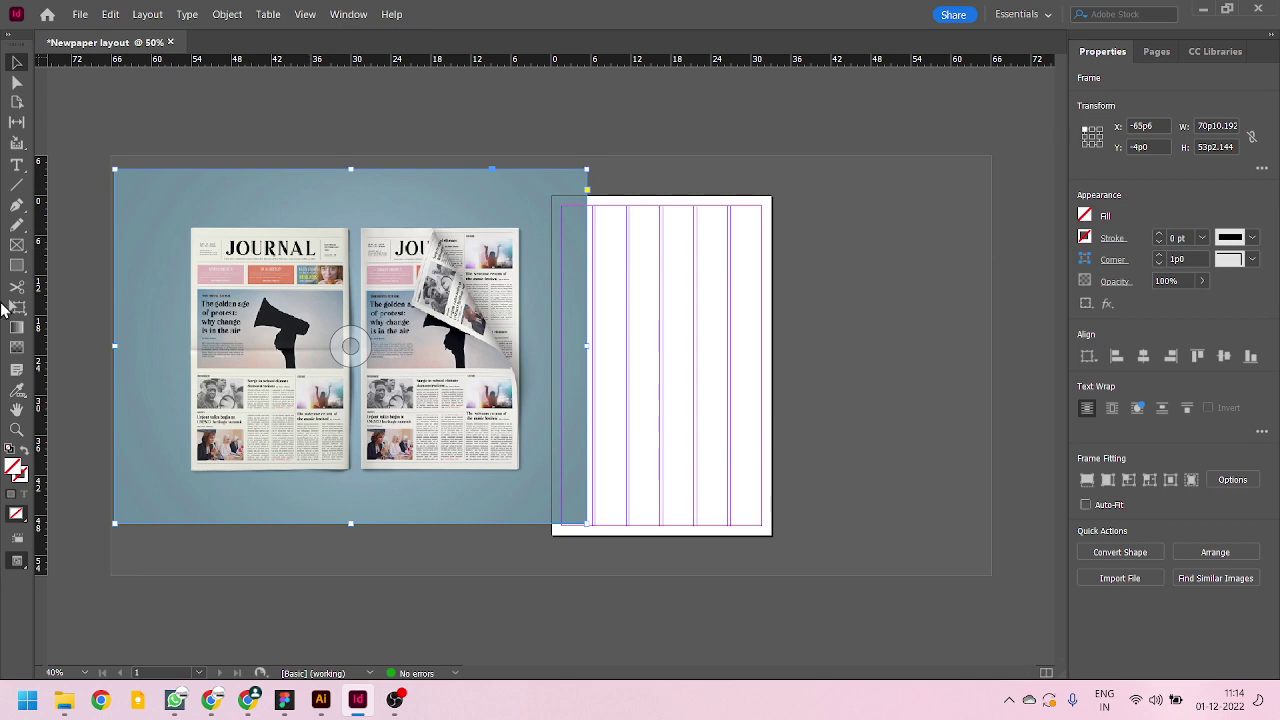
pyautogui.scroll(1, 196, 260)
pyautogui.scroll(-1, 165, 286)
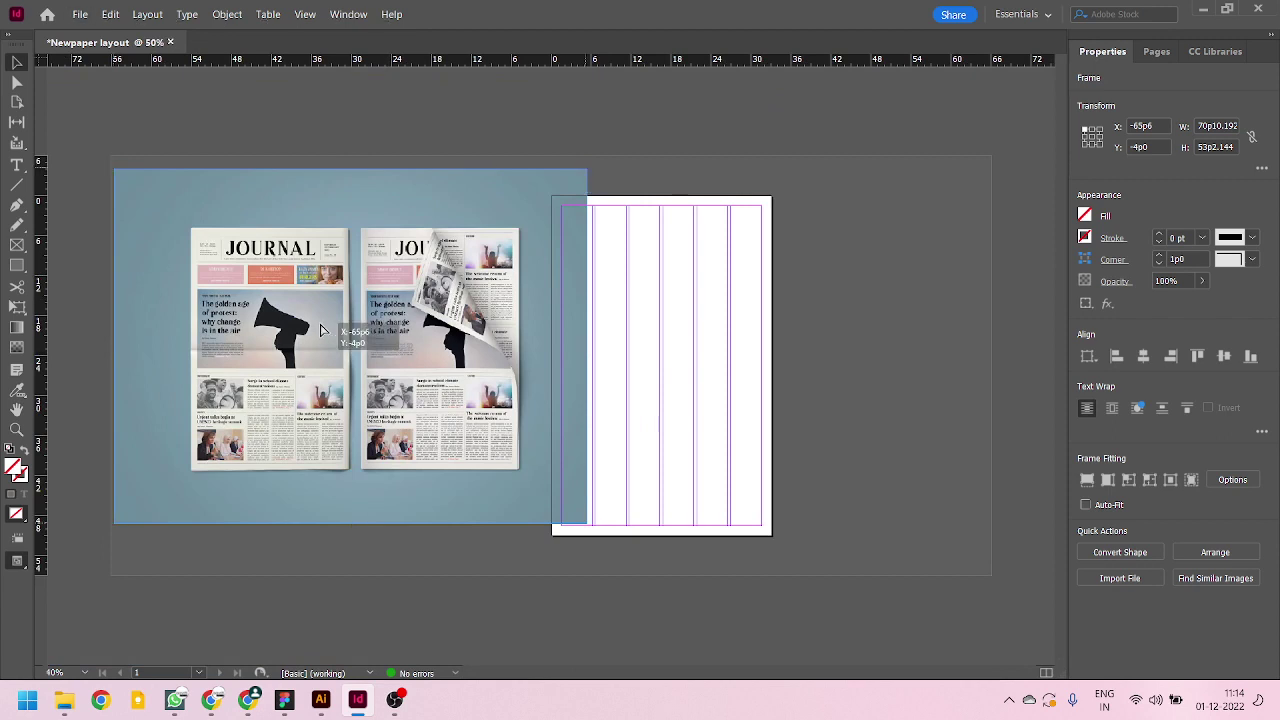
pyautogui.moveTo(347, 348); pyautogui.dragTo(371, 354)
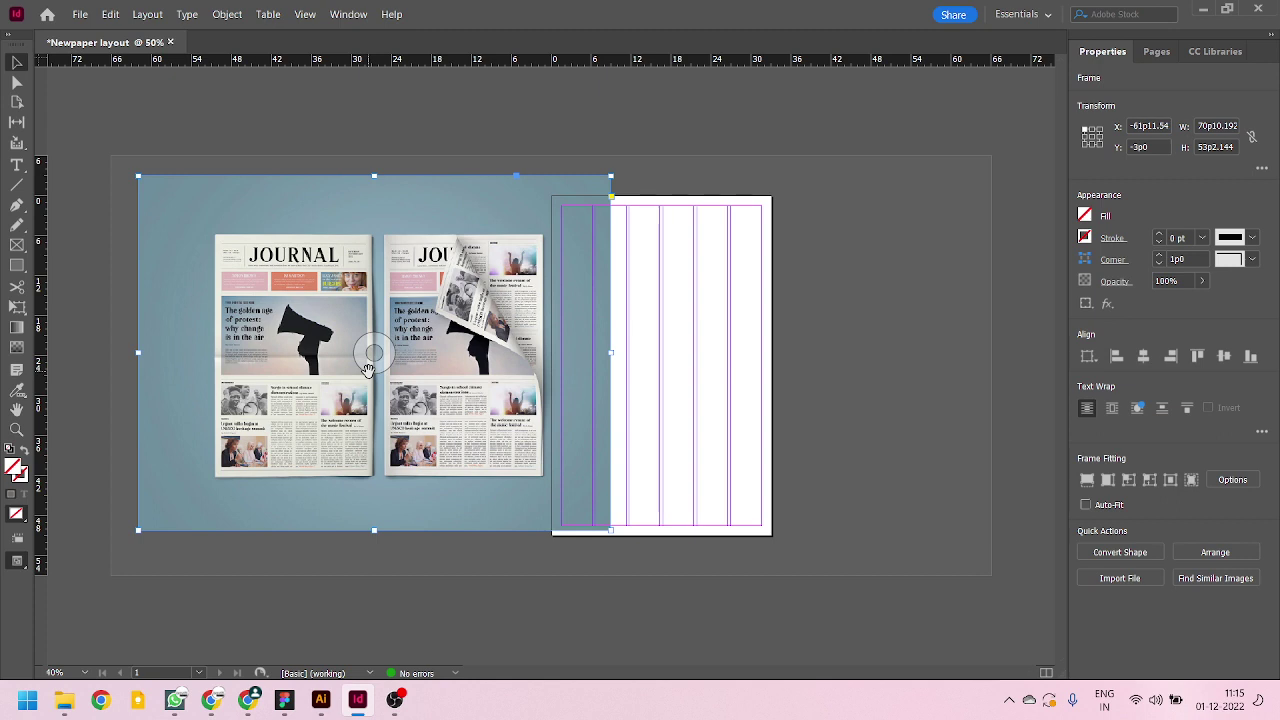
pyautogui.scroll(2, 206, 340)
pyautogui.scroll(-2, 188, 334)
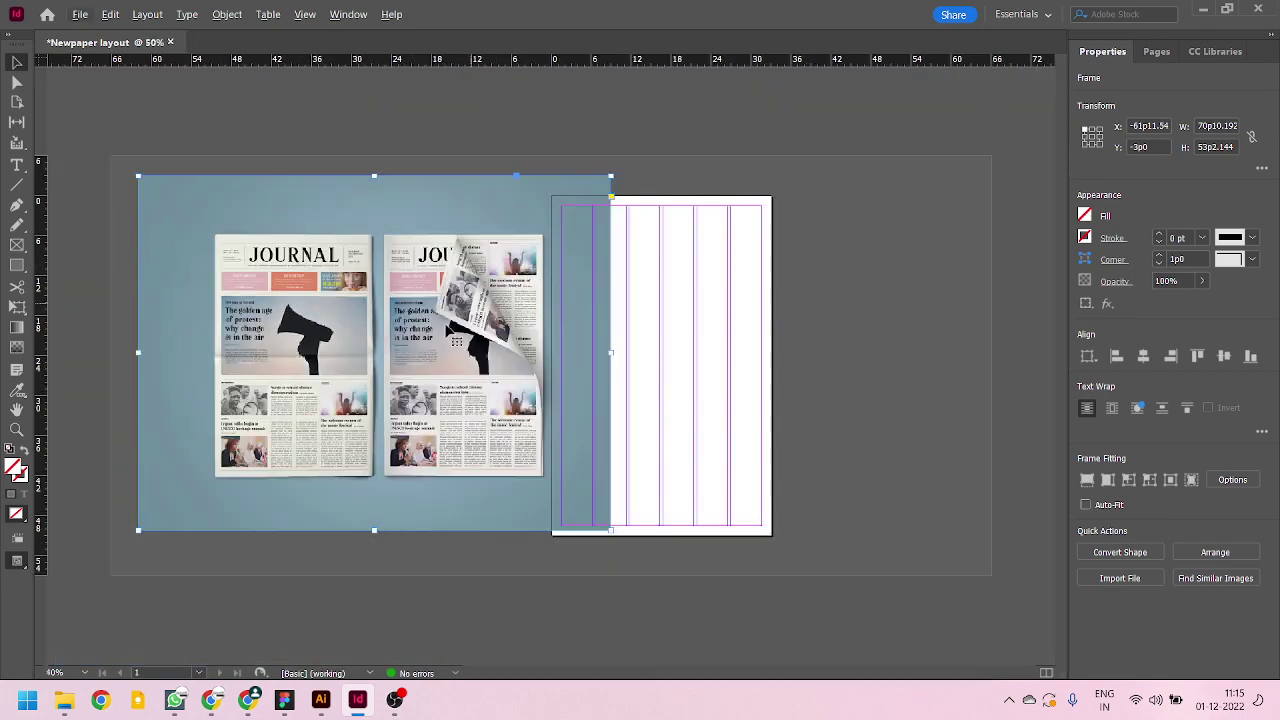
pyautogui.scroll(2, 250, 362)
pyautogui.scroll(-2, 250, 362)
# - Try rotating the reference image counterclockwise from its lower-right corner, and undo the rotation
pyautogui.moveTo(616, 536); pyautogui.dragTo(676, 511)
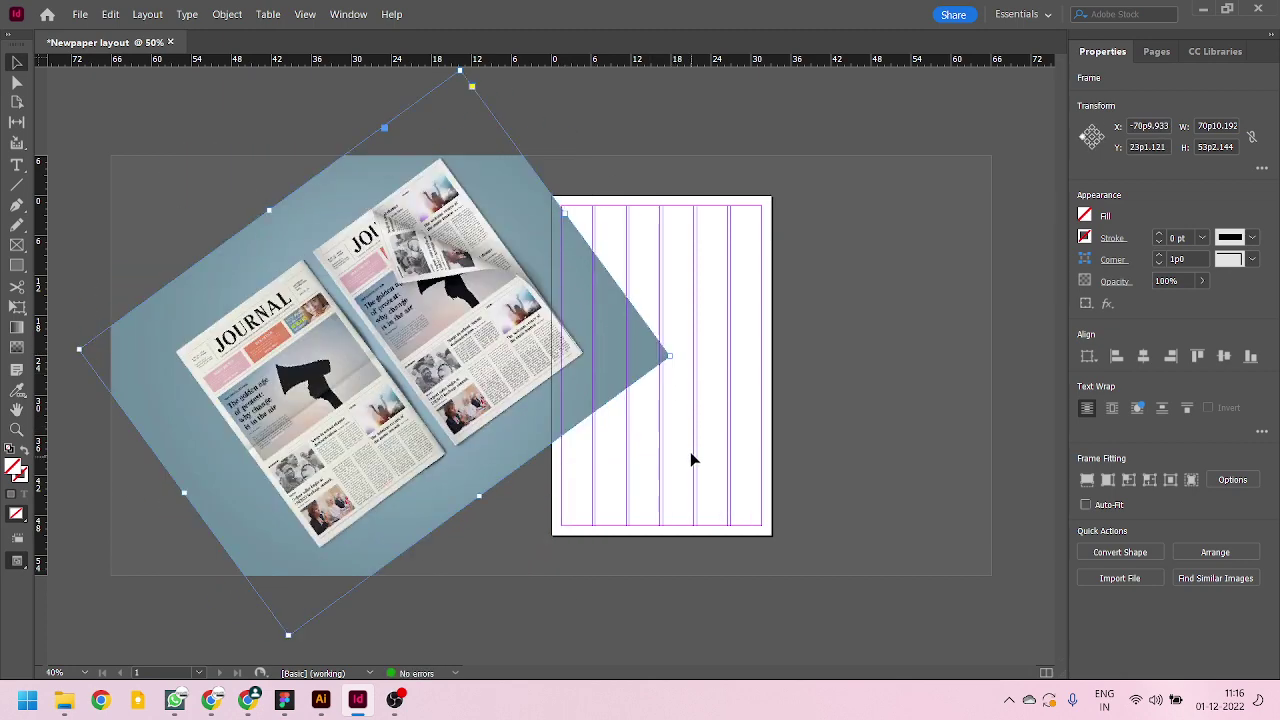
pyautogui.hotkey('ctrl', 'z')
pyautogui.hotkey('ctrl', 'z')
pyautogui.hotkey('ctrl', 'z')
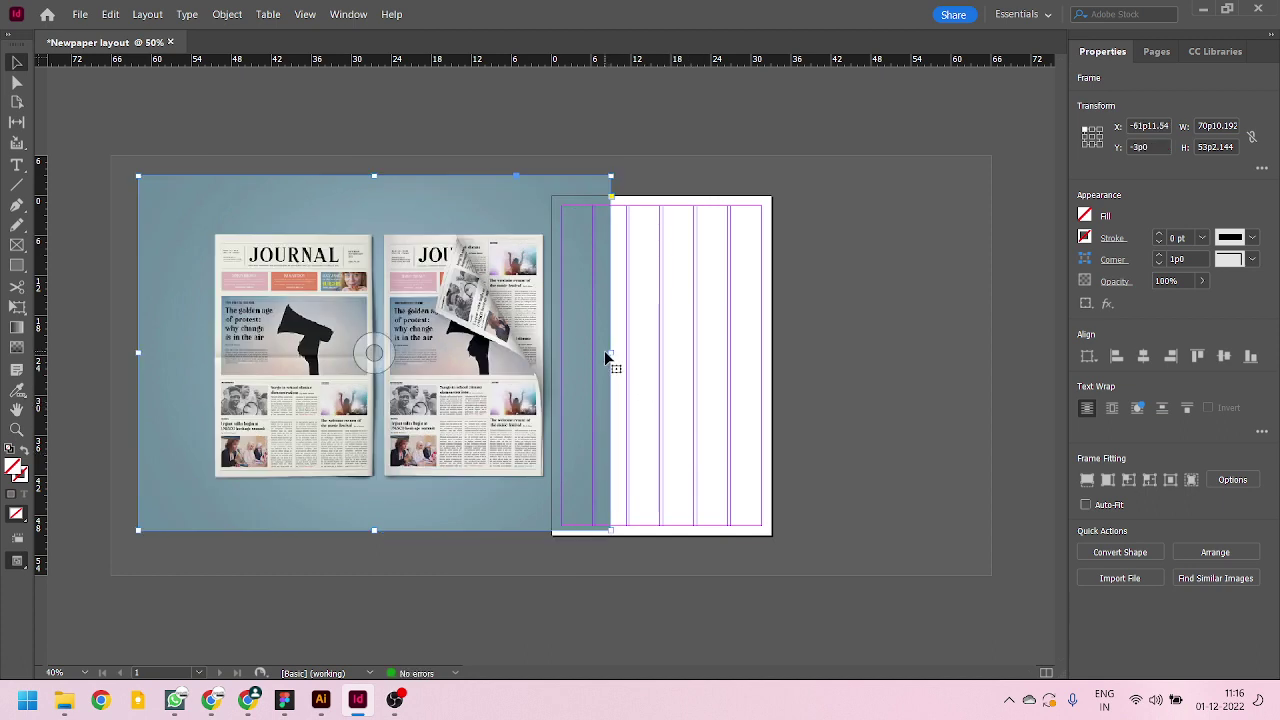
# - Try narrowing the reference image's frame from its right edge to about 67p4 wide, and undo the change
pyautogui.moveTo(610, 352)
pyautogui.mouseDown()
pyautogui.moveTo(436, 349)
pyautogui.moveTo(588, 350)
pyautogui.mouseUp()
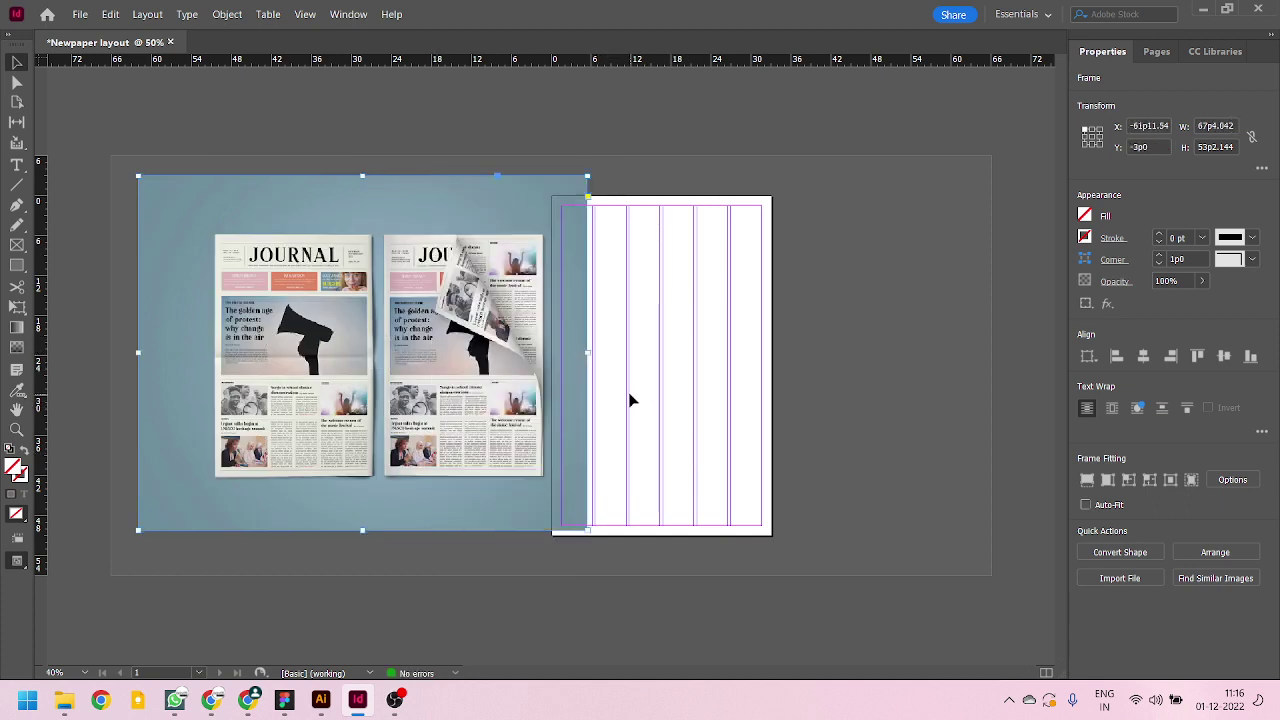
pyautogui.hotkey('ctrl', 'z')
pyautogui.hotkey('ctrl', 'shift', 'z')
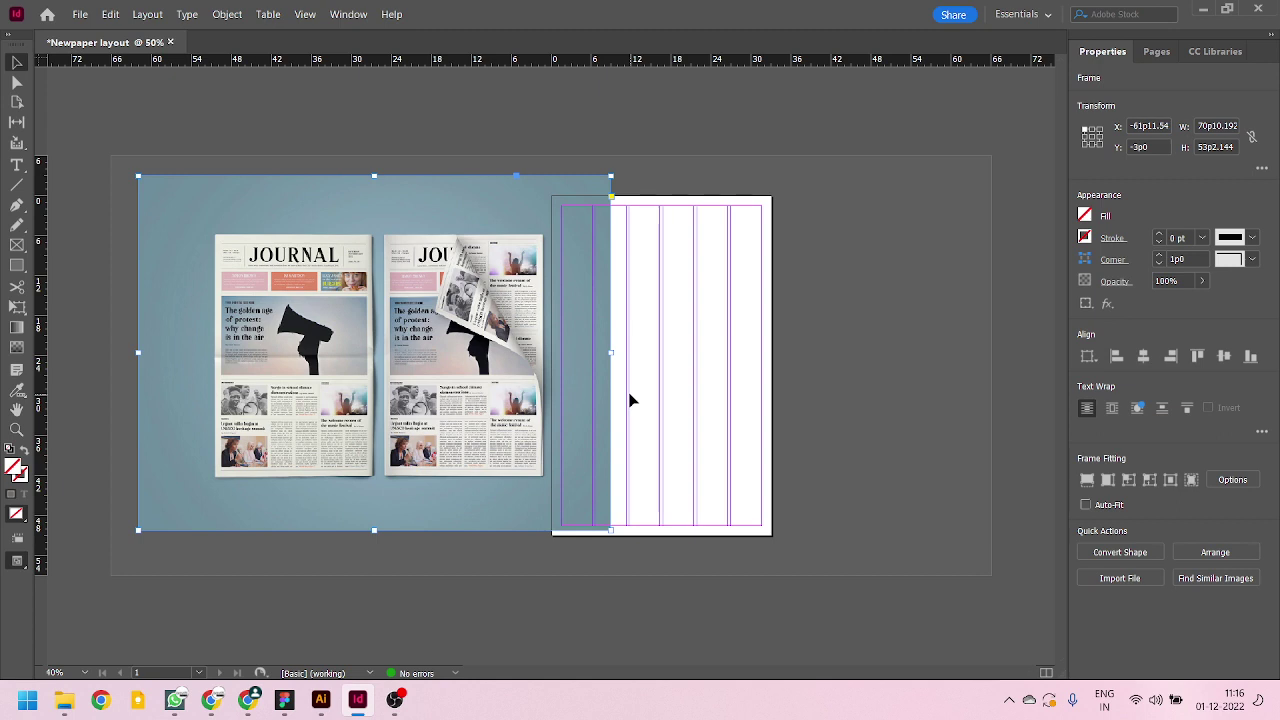
# - Try shifting the picture inside its frame with the content grabber, undo the shifts and deselect it
pyautogui.click(866, 358)
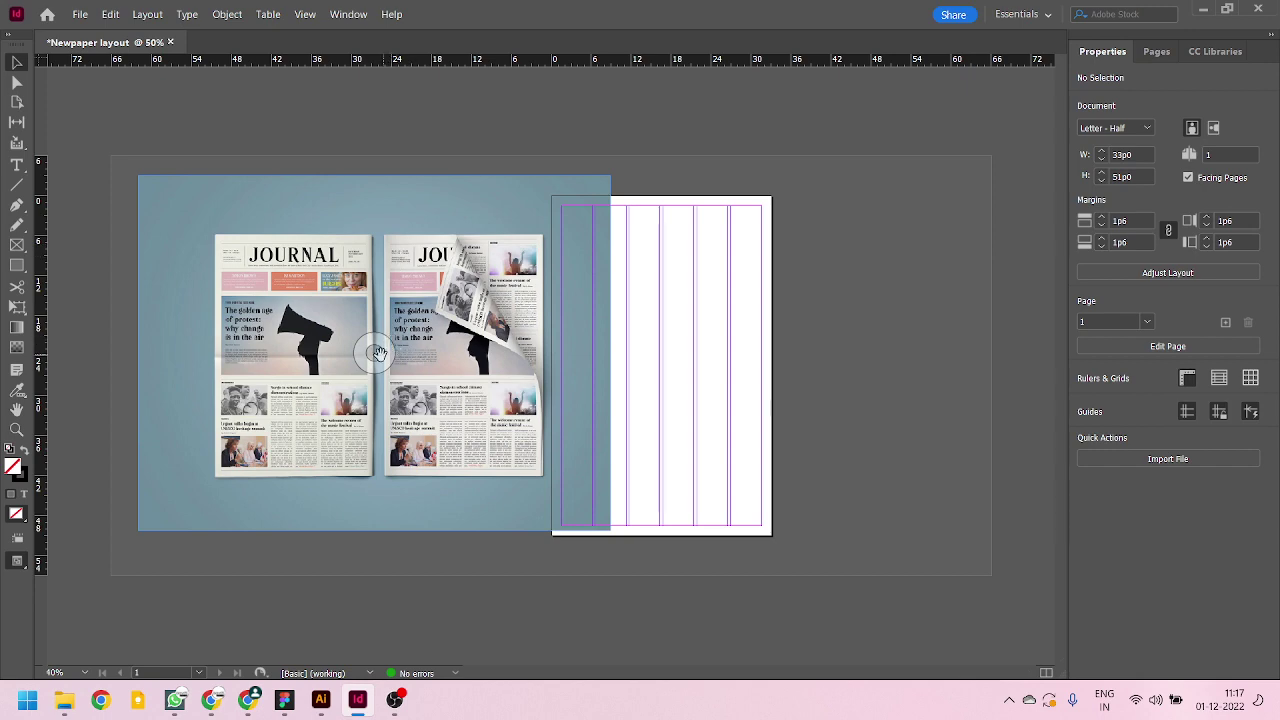
pyautogui.moveTo(379, 350); pyautogui.dragTo(606, 357)
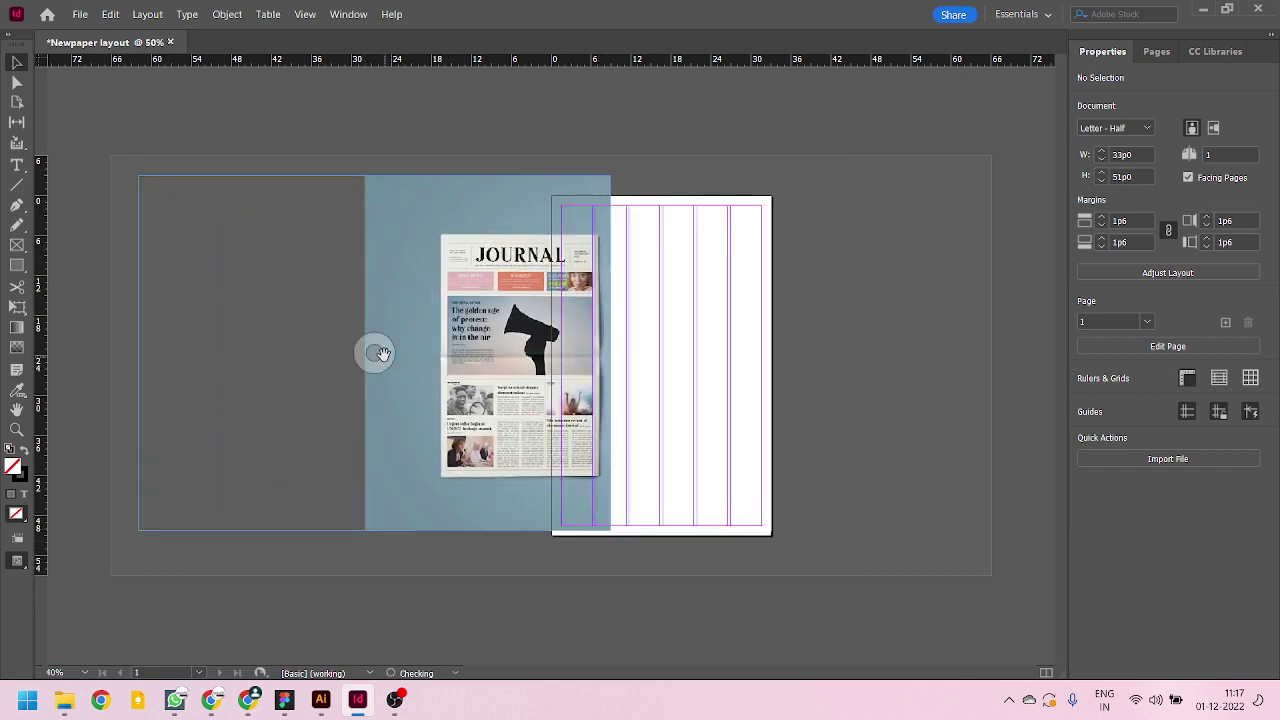
pyautogui.moveTo(373, 352); pyautogui.dragTo(209, 307)
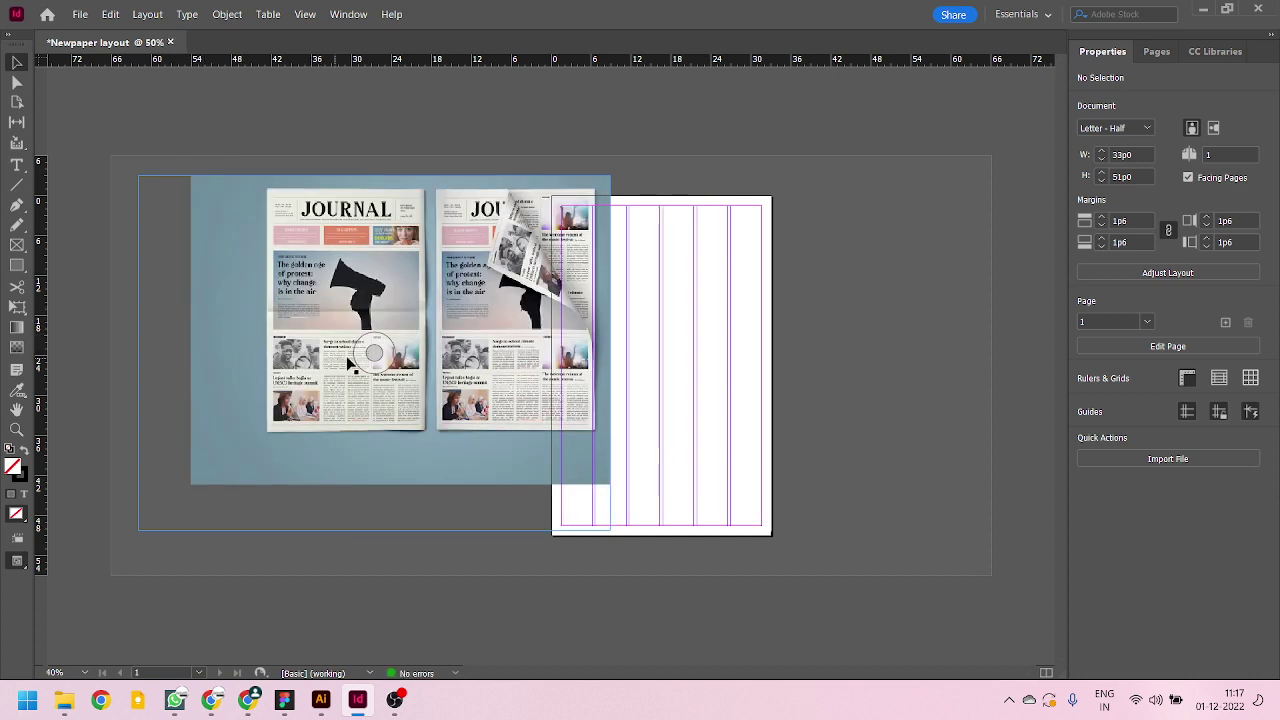
pyautogui.moveTo(383, 362); pyautogui.dragTo(338, 315)
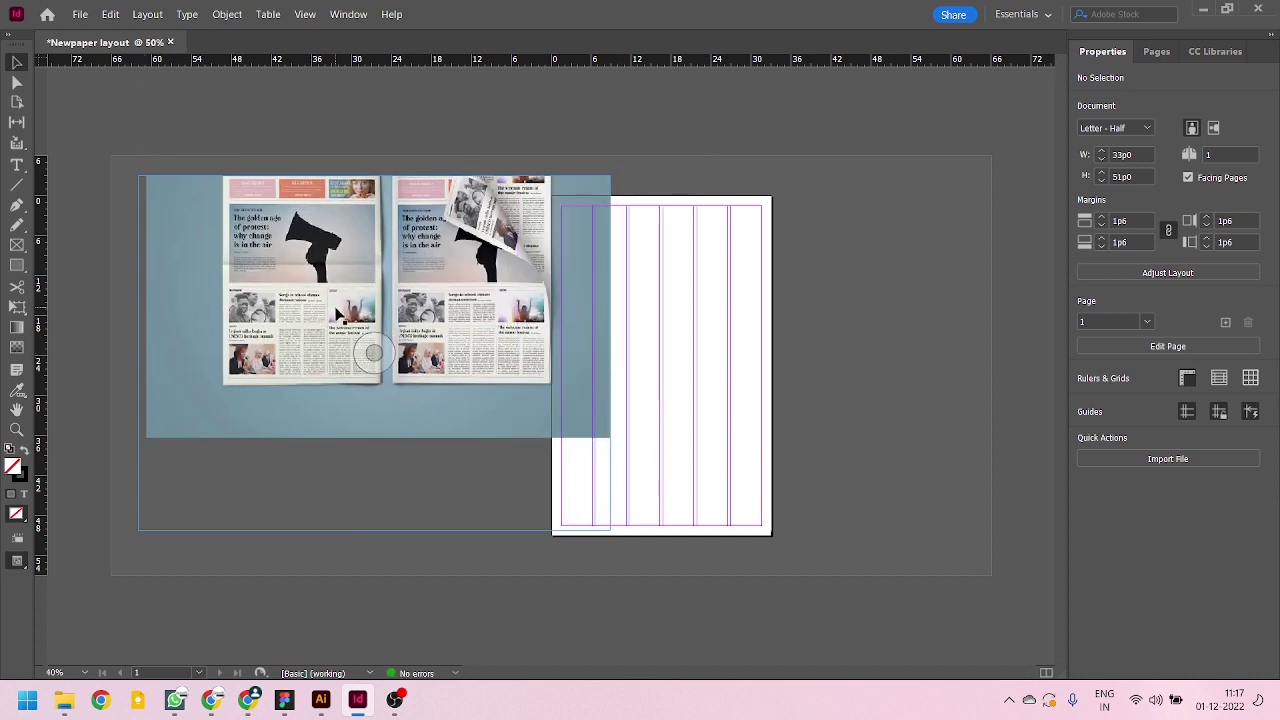
pyautogui.hotkey('ctrl', 'z')
pyautogui.hotkey('ctrl', 'z')
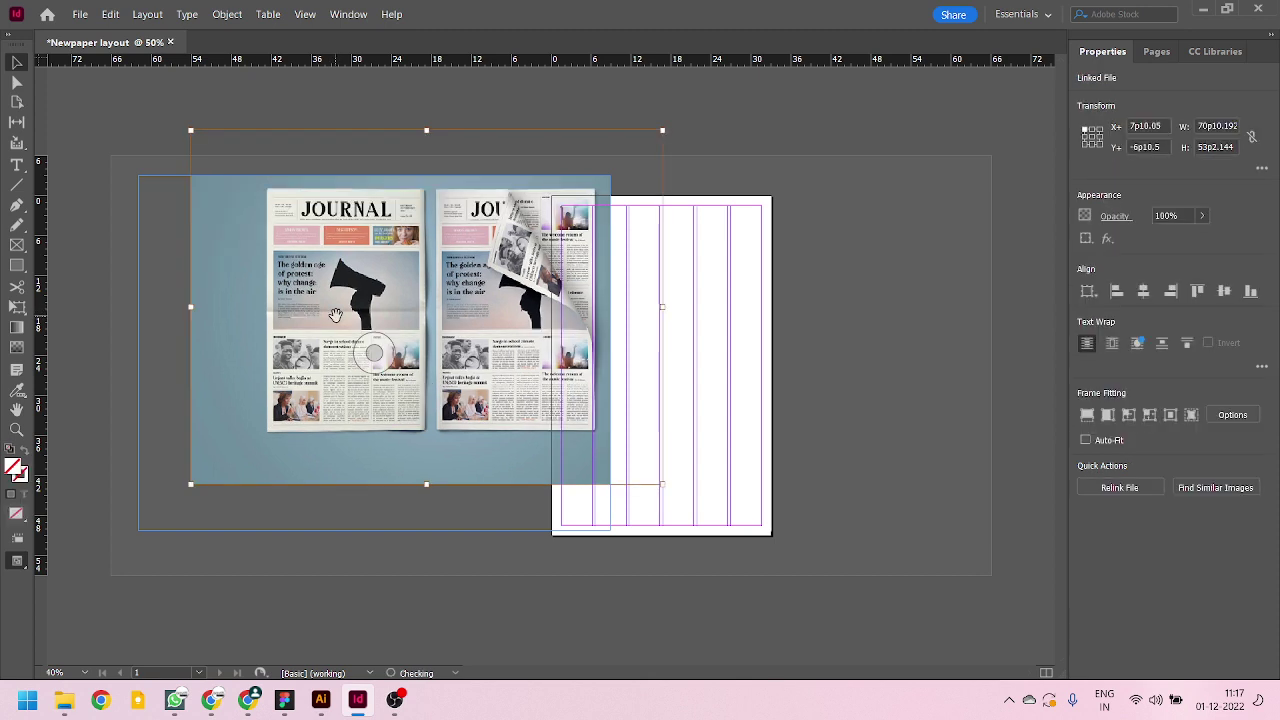
pyautogui.click(912, 367)
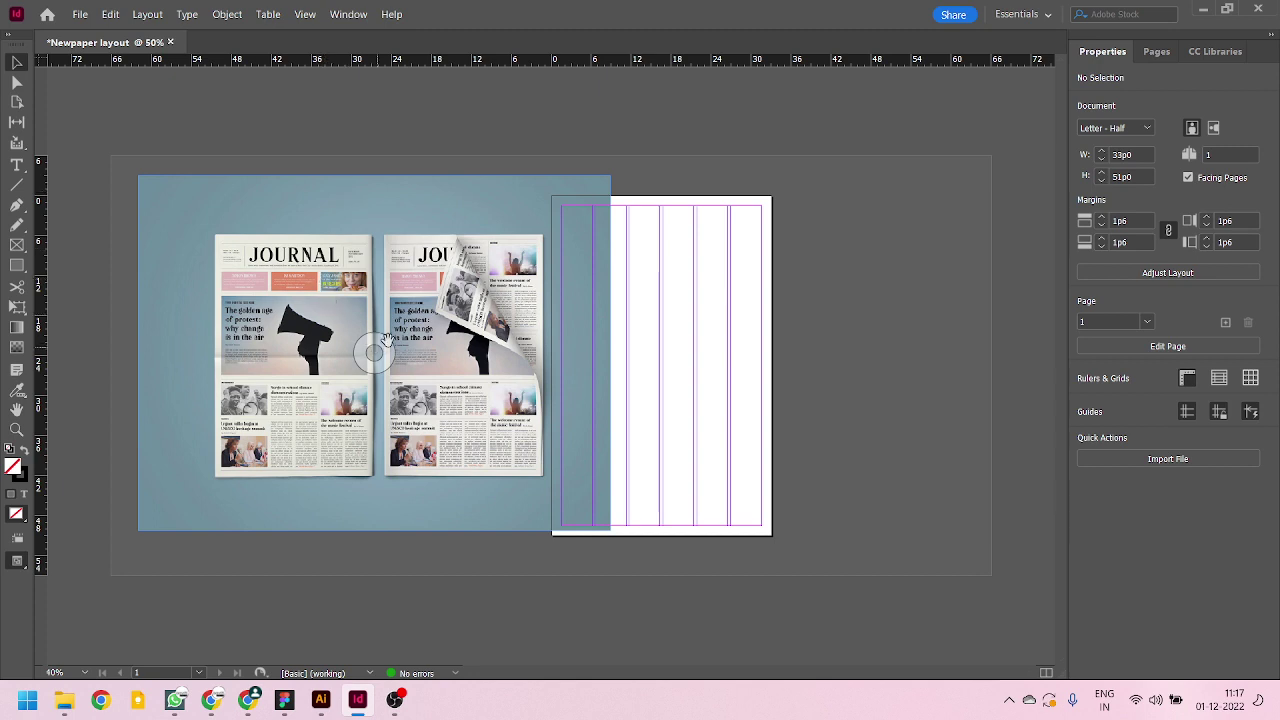
# - Move the whole image frame with its content around the pasteboard, ending at about X -62p6, Y -2p2
pyautogui.moveTo(305, 268); pyautogui.dragTo(601, 288)
pyautogui.moveTo(864, 346); pyautogui.dragTo(100, 223)
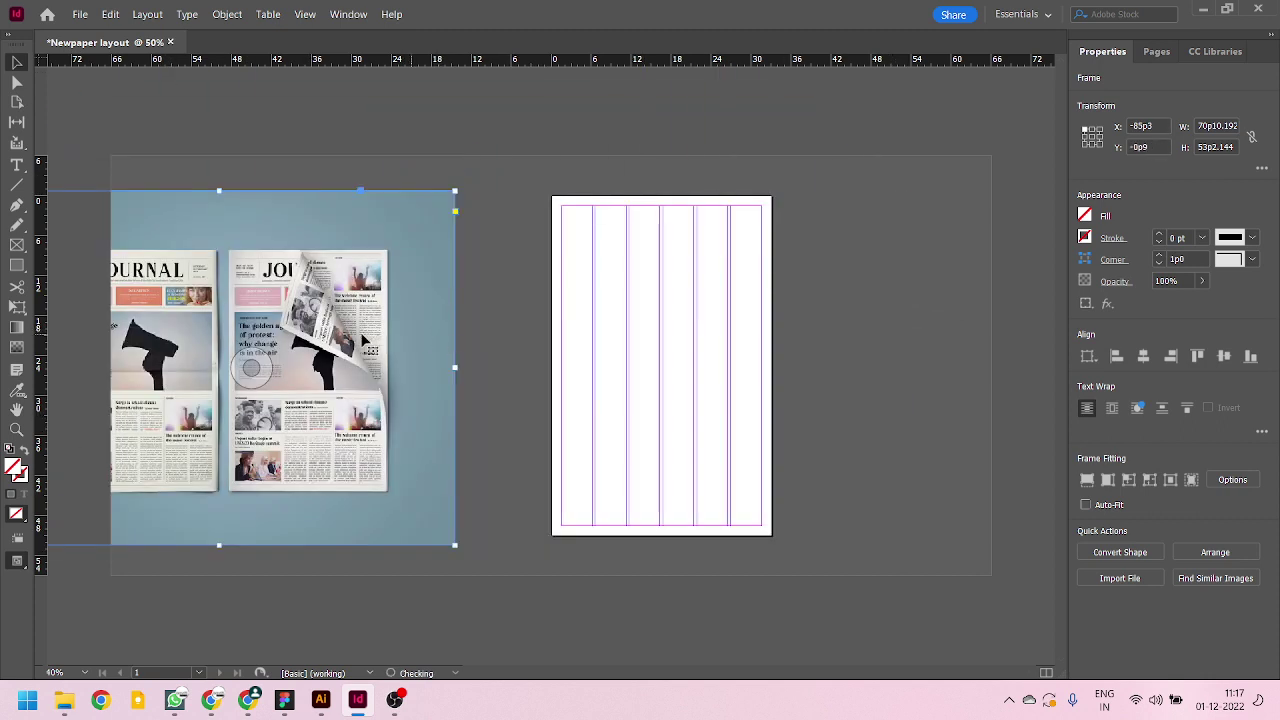
pyautogui.moveTo(356, 345); pyautogui.dragTo(576, 277)
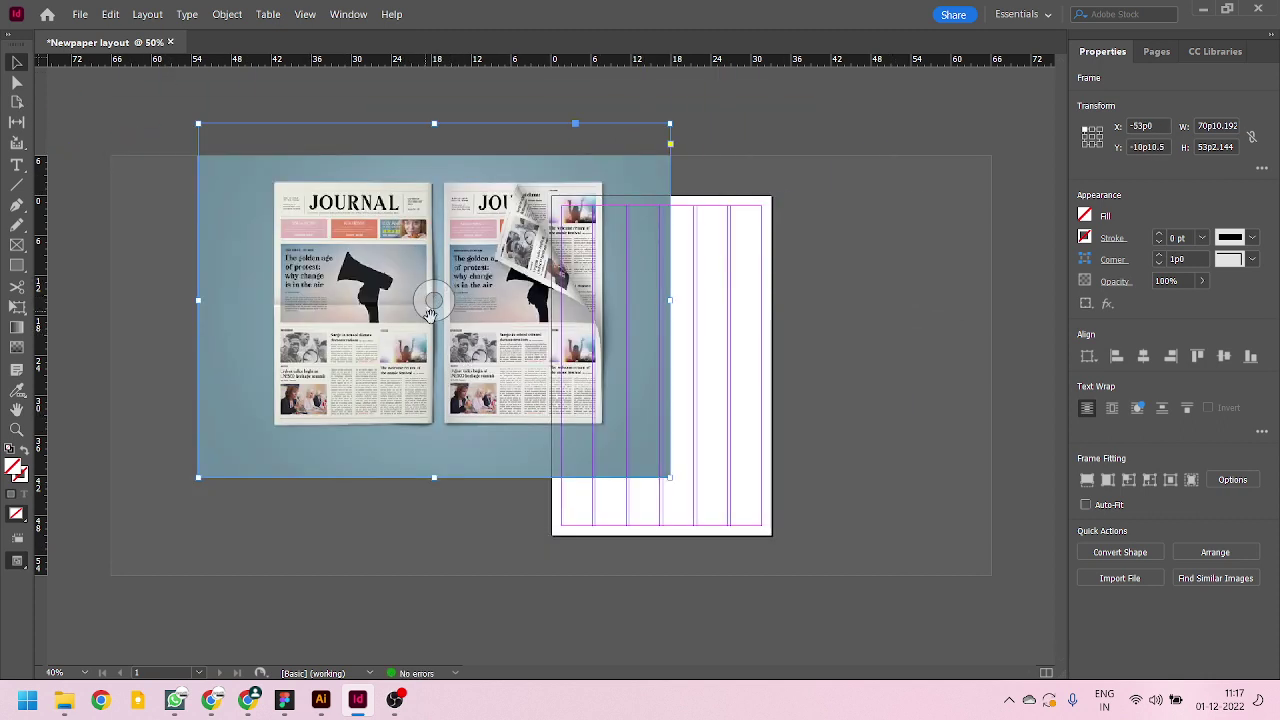
pyautogui.moveTo(299, 213); pyautogui.dragTo(273, 301)
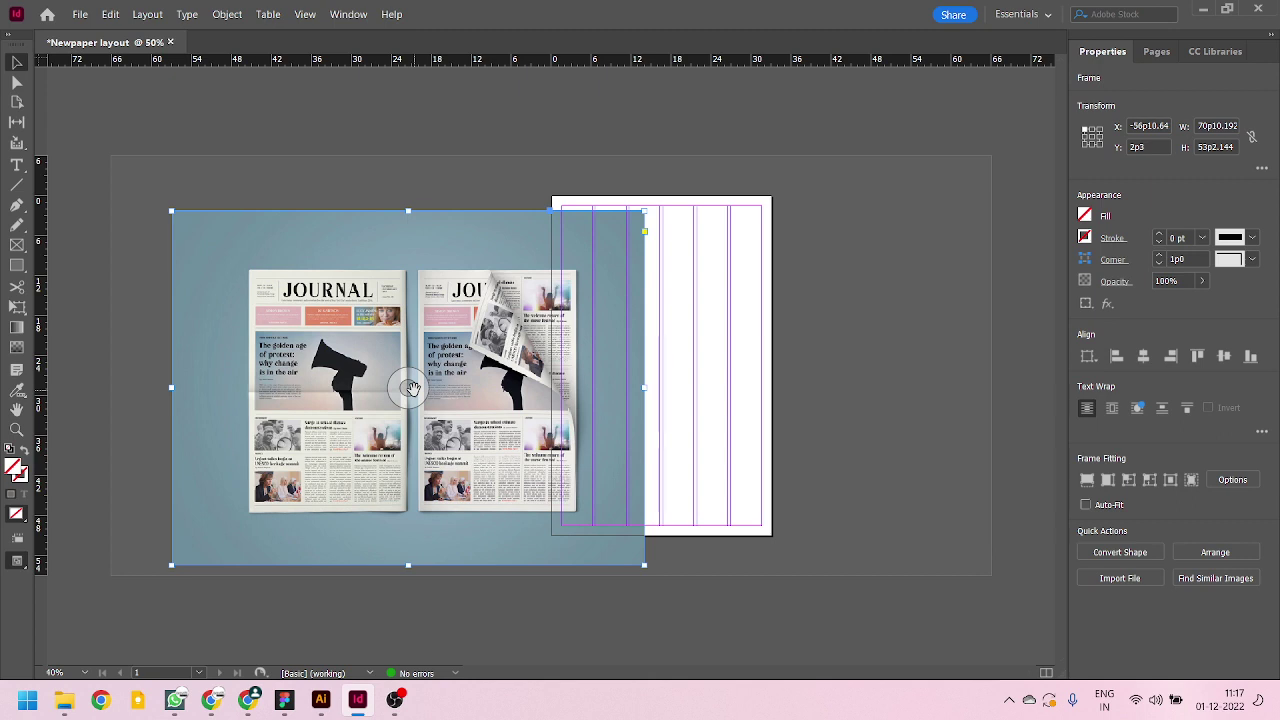
pyautogui.moveTo(443, 288); pyautogui.dragTo(406, 259)
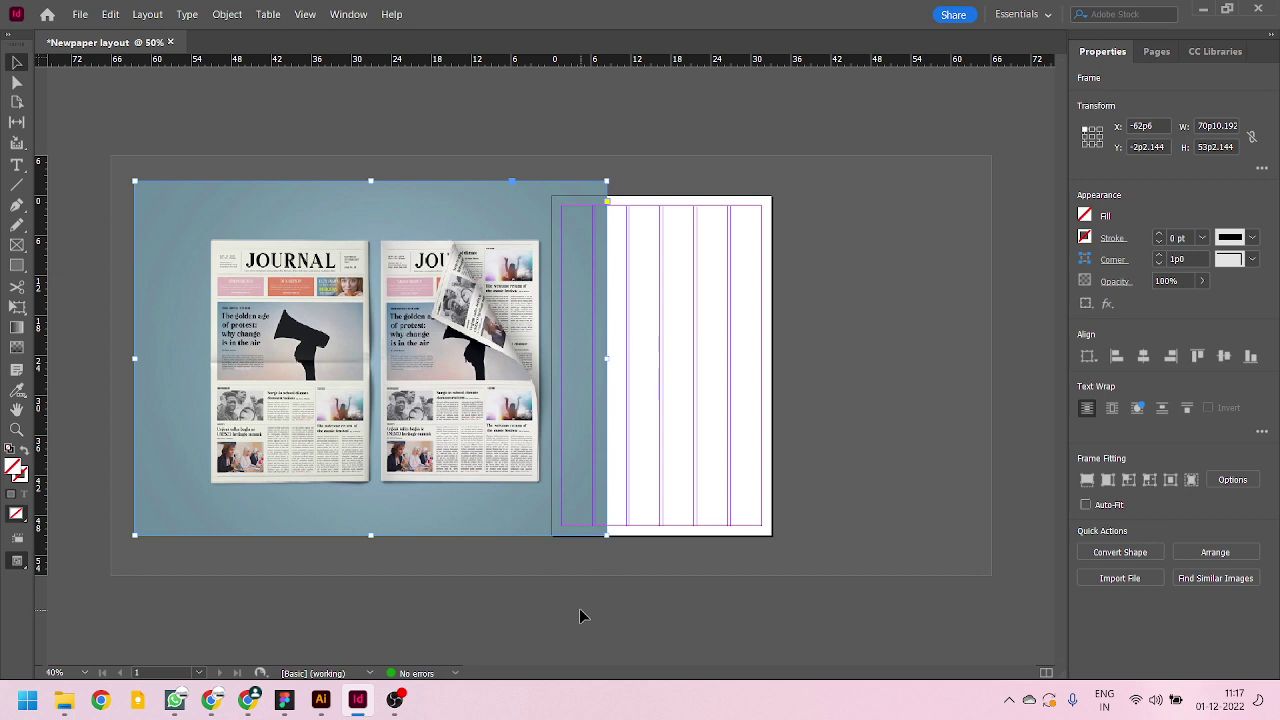
# - Try cropping the image frame from its lower-right corner to about 47p2 by 35p4, and undo the crop
pyautogui.moveTo(606, 534); pyautogui.dragTo(449, 417)
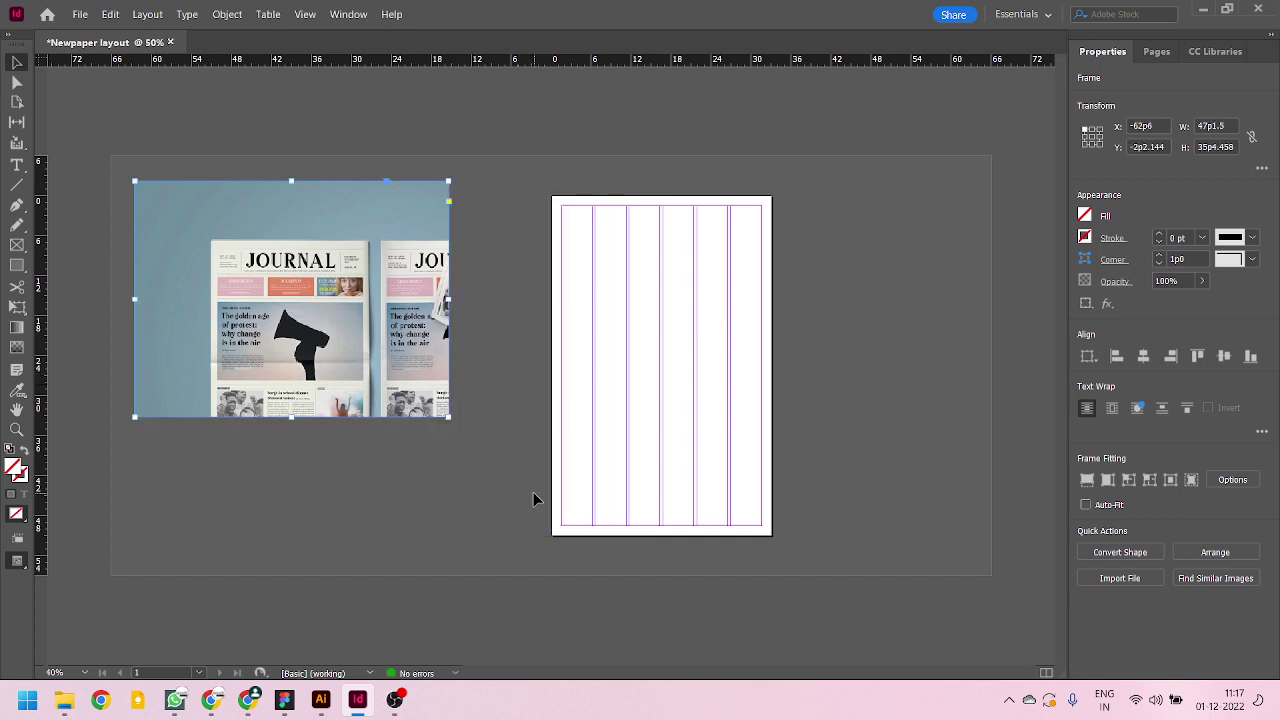
pyautogui.hotkey('ctrl', 'z')
# - Scale the reference image together with its frame to about 56p8 wide by 34p9 high
pyautogui.moveTo(612, 533); pyautogui.dragTo(477, 420)
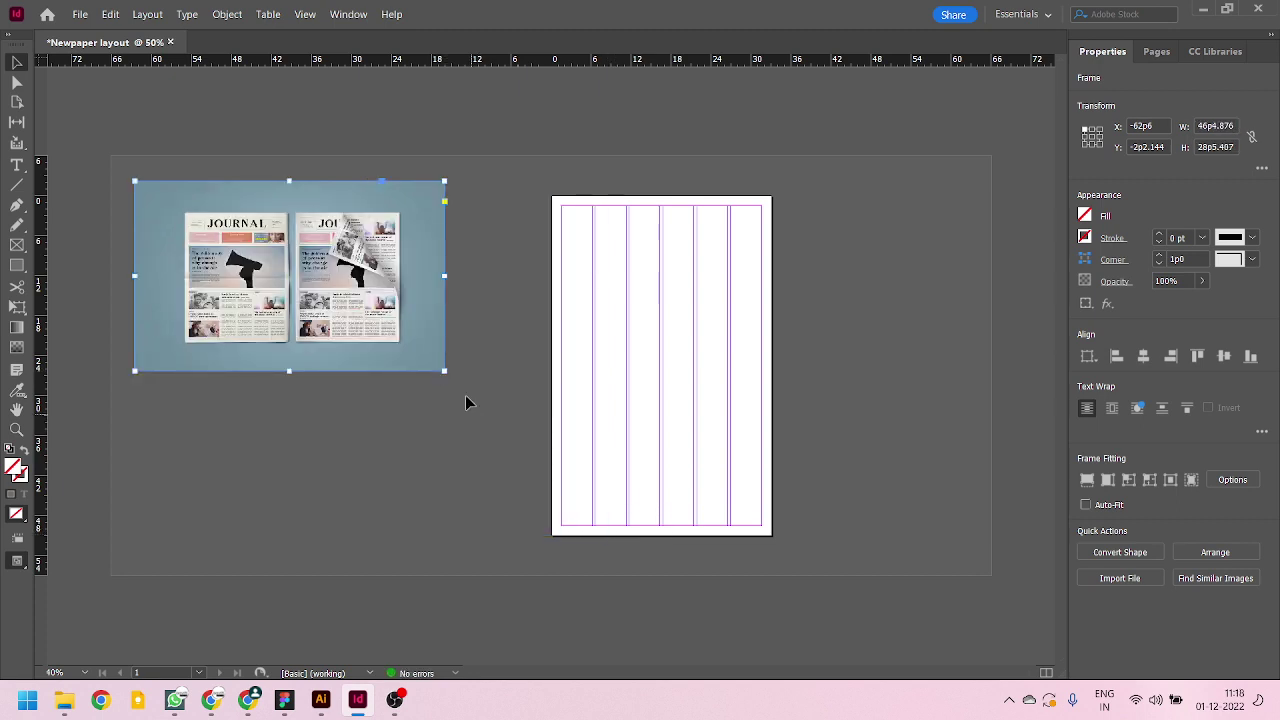
pyautogui.moveTo(445, 371); pyautogui.dragTo(592, 357)
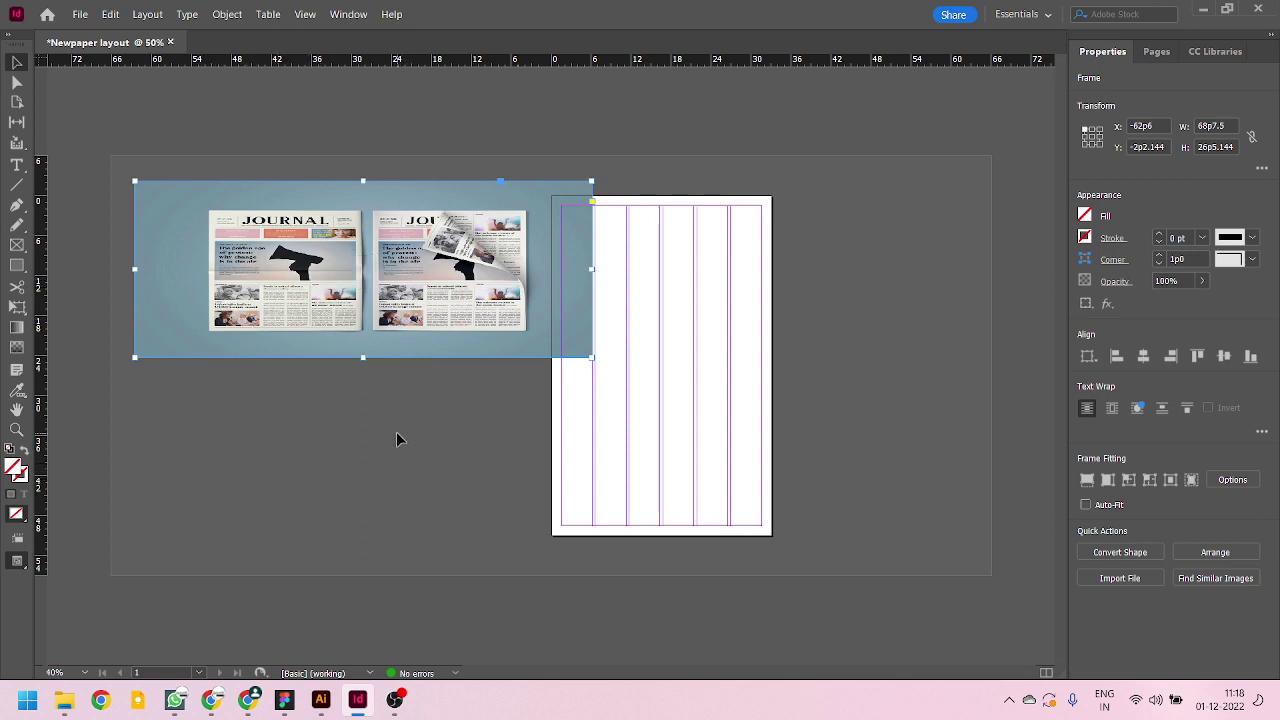
pyautogui.hotkey('ctrl', 'z')
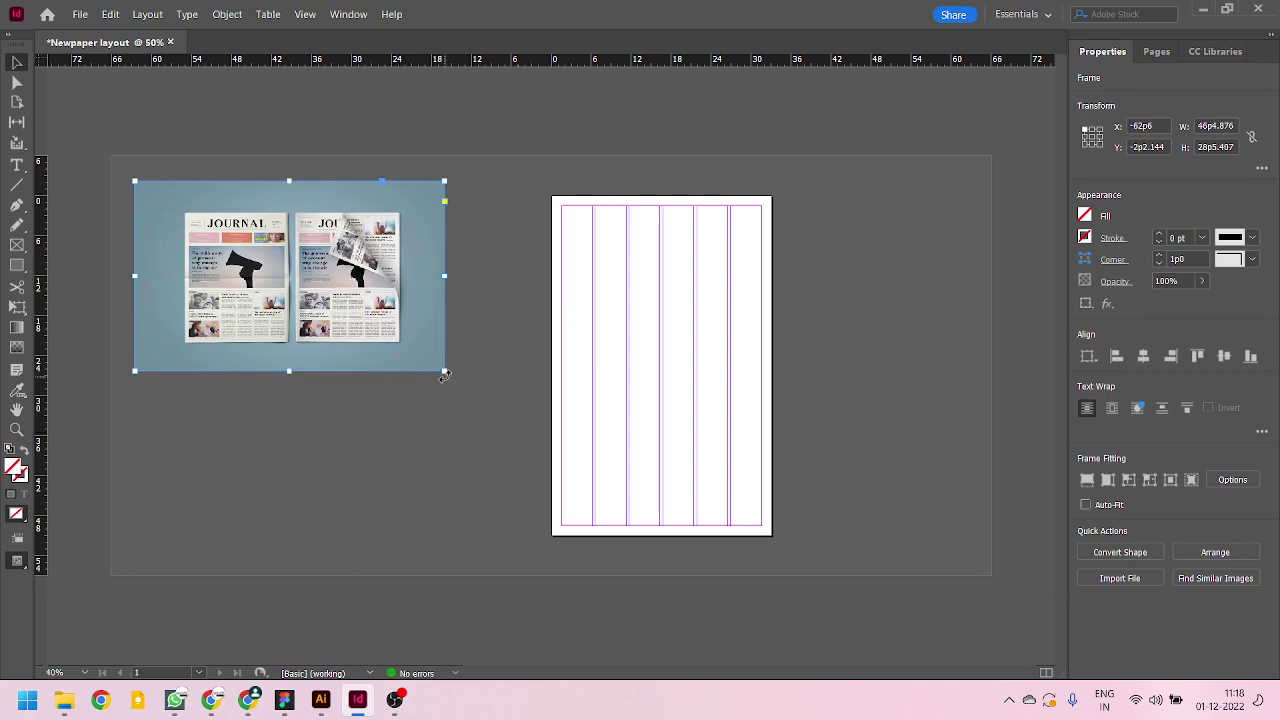
pyautogui.moveTo(444, 371); pyautogui.dragTo(600, 571)
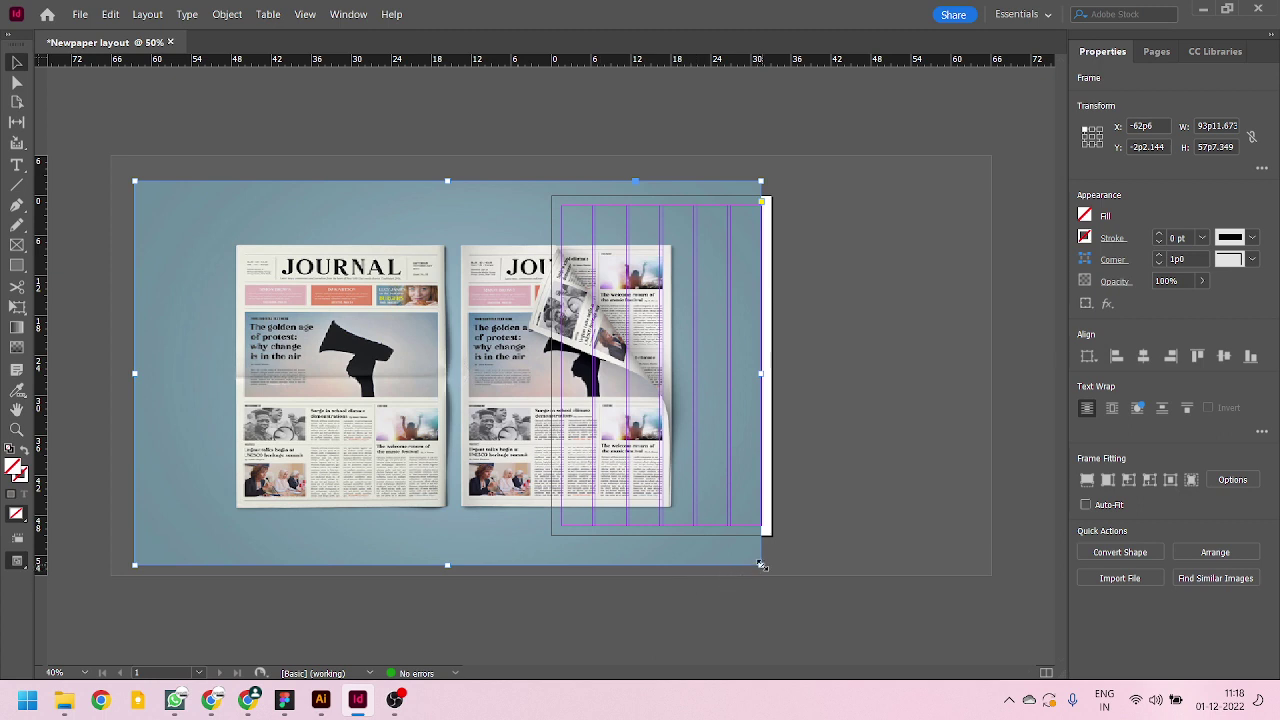
pyautogui.moveTo(757, 569); pyautogui.dragTo(513, 410)
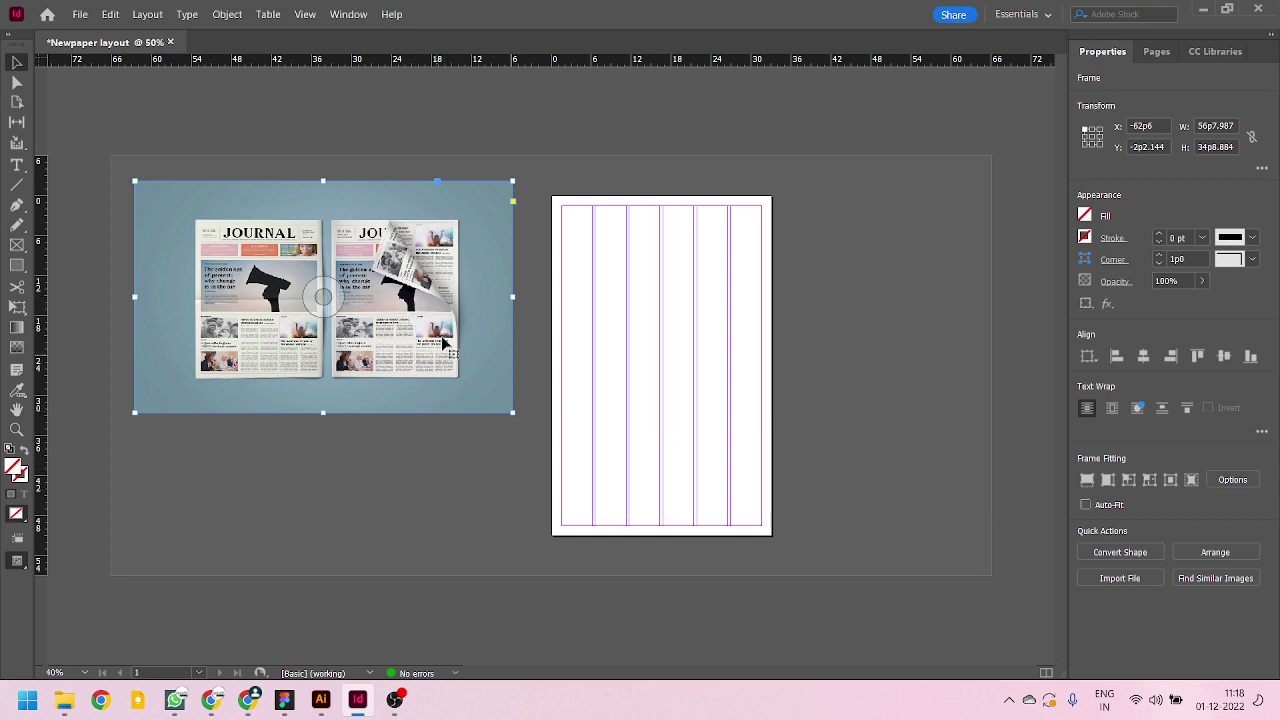
# - Move the scaled reference image down and closer to the page's left edge without overlapping the page
pyautogui.moveTo(436, 258); pyautogui.dragTo(462, 293)
pyautogui.moveTo(341, 340)
pyautogui.mouseDown()
pyautogui.moveTo(319, 331)
pyautogui.moveTo(344, 340)
pyautogui.mouseUp()
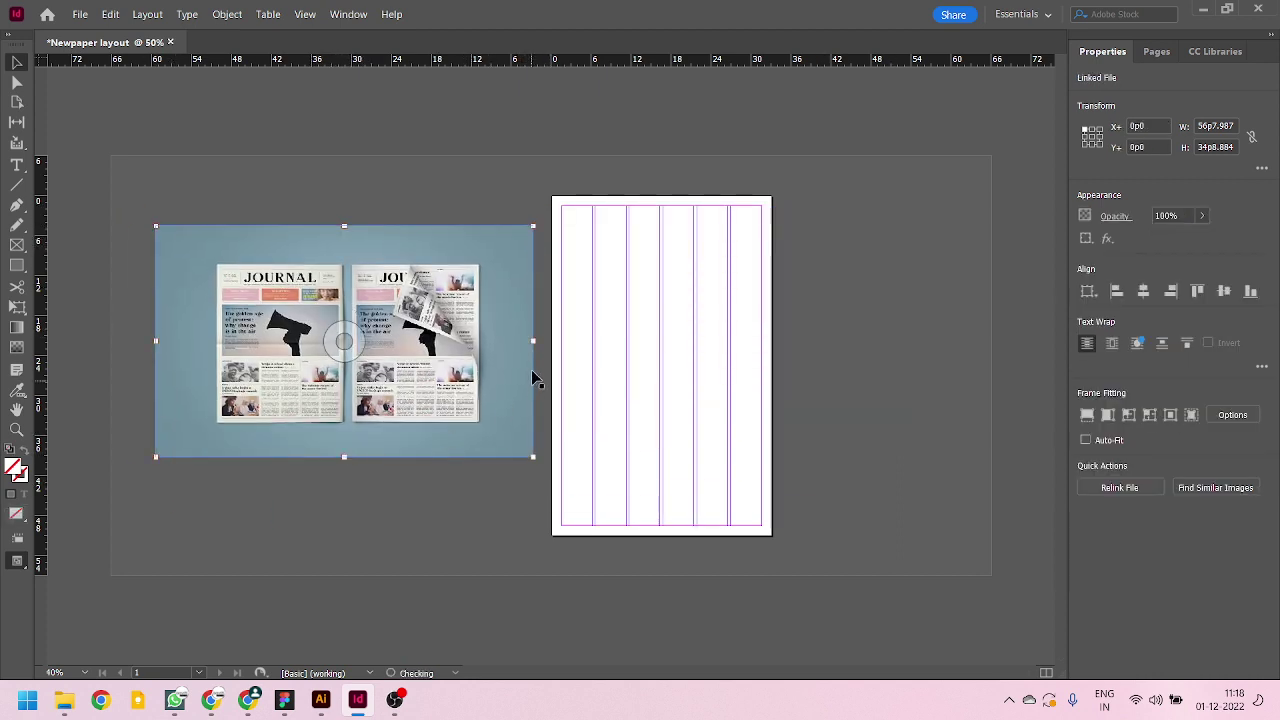
# - Try adjusting the reference image from its right edge, and undo the adjustment
pyautogui.moveTo(536, 340); pyautogui.dragTo(487, 341)
pyautogui.hotkey('ctrl', 'z')
pyautogui.hotkey('ctrl', 'z')
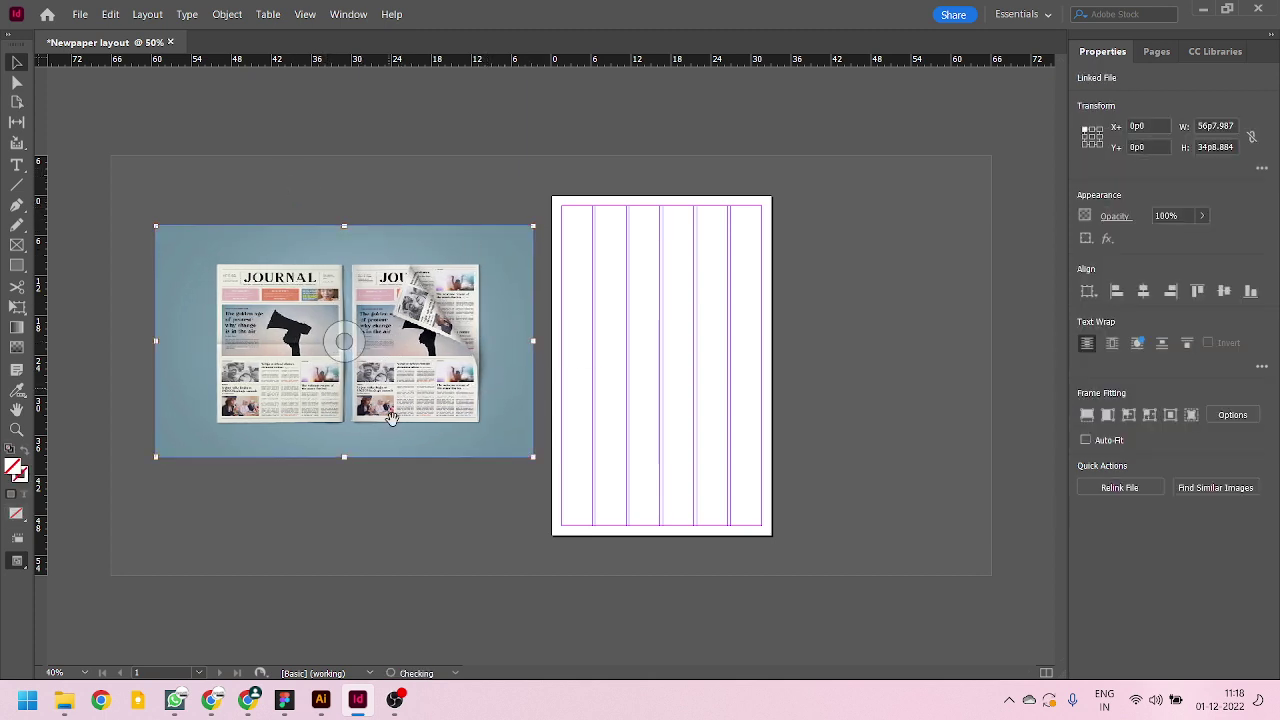
# - Select the picture inside the reference frame and shift it within the frame by about 6p6 right and 4p11 up
pyautogui.hotkey('ctrl', '1')
pyautogui.hotkey('ctrl', '-')
pyautogui.click(638, 143)
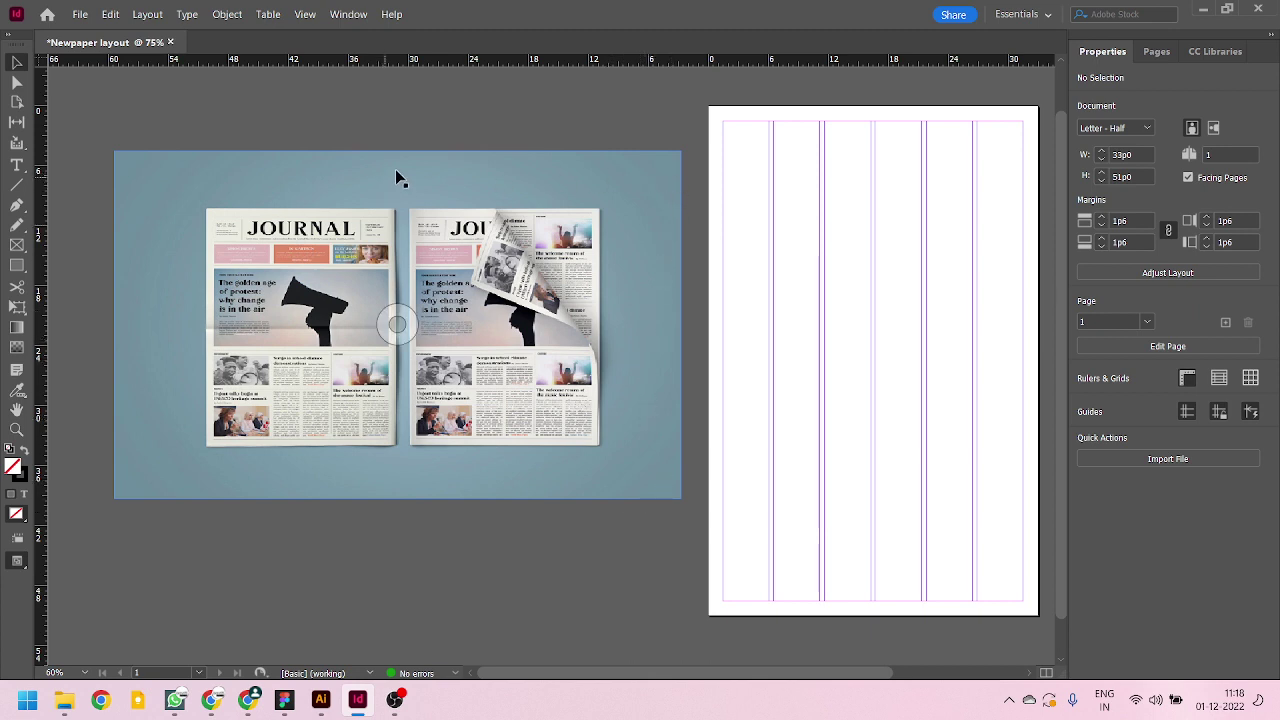
pyautogui.click(476, 163)
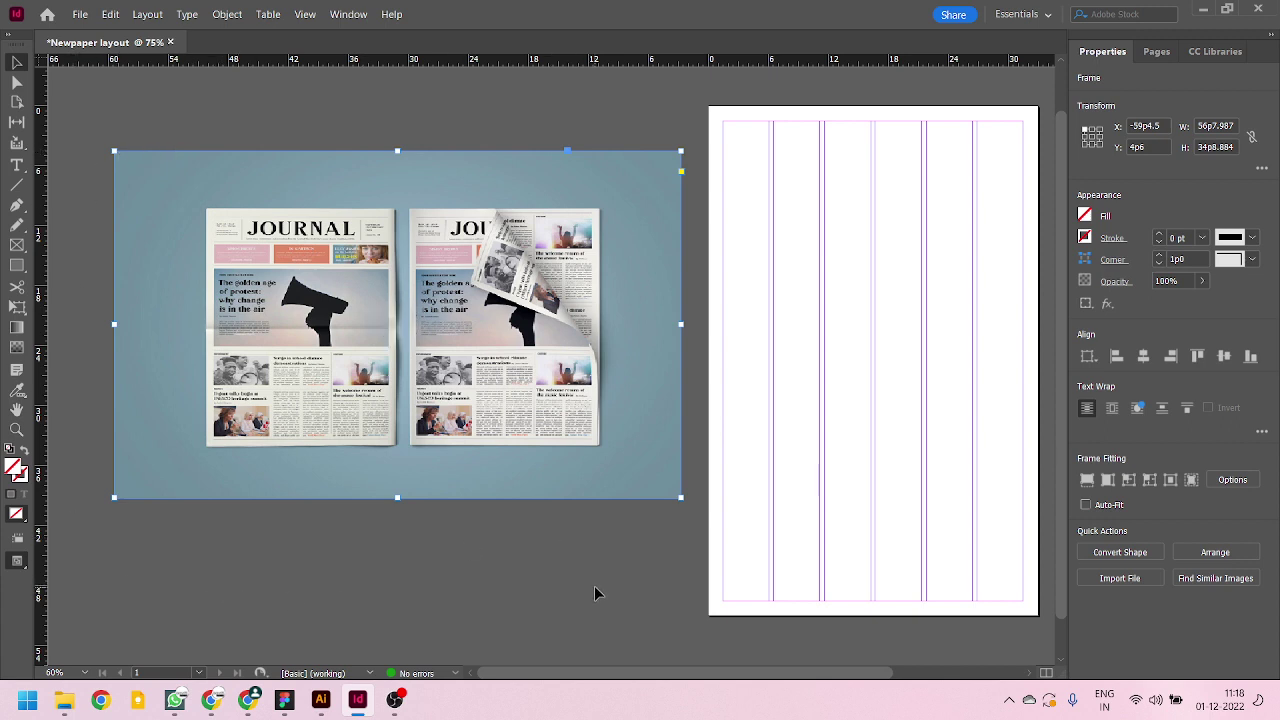
pyautogui.doubleClick(555, 192)
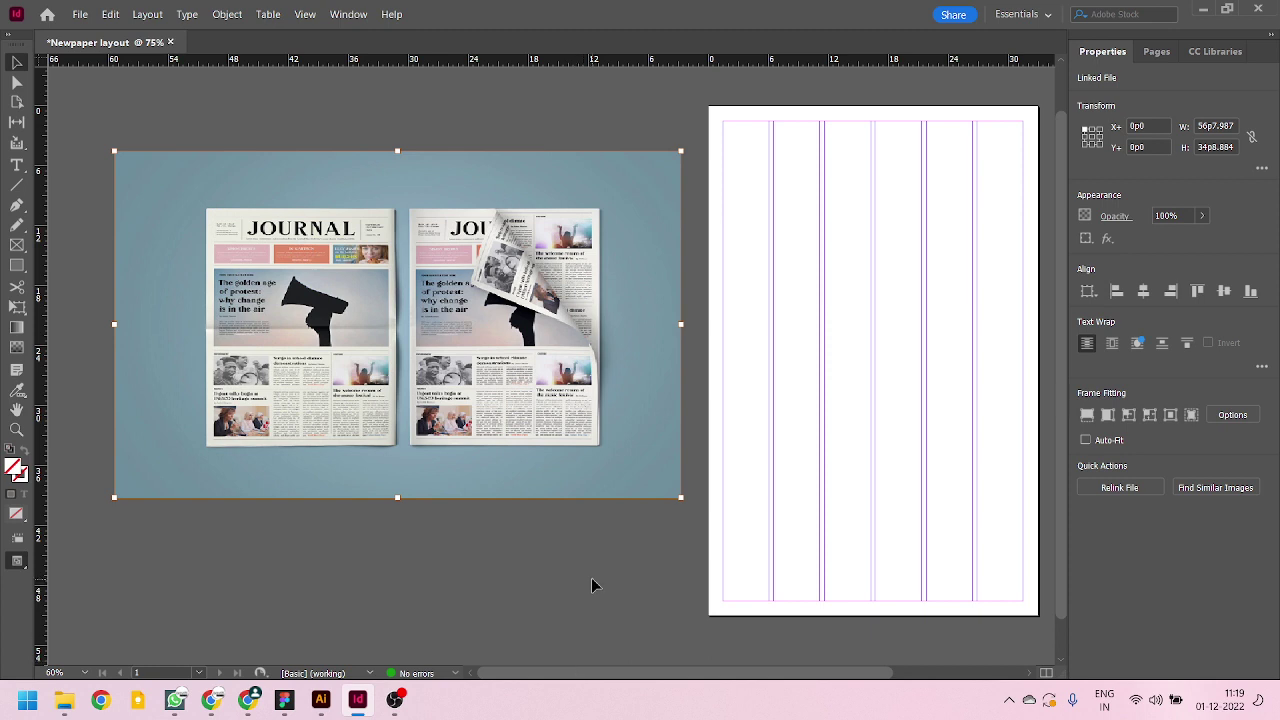
pyautogui.moveTo(520, 326); pyautogui.dragTo(578, 268)
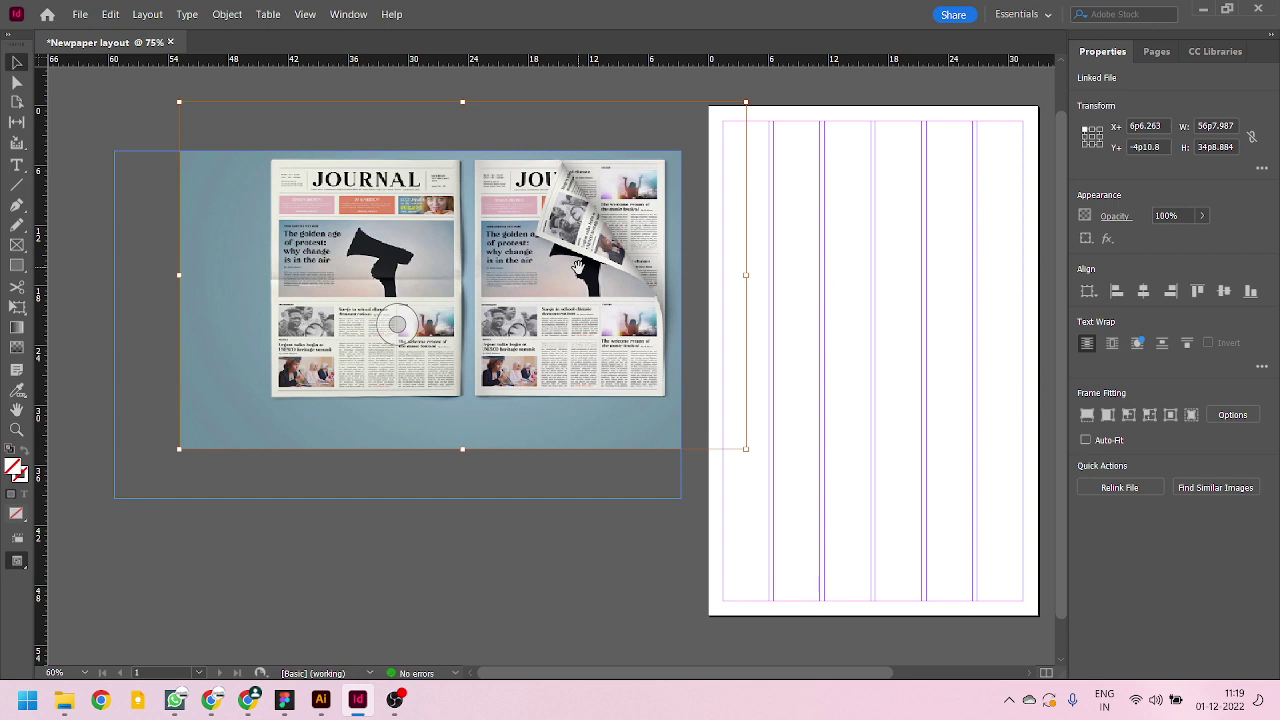
# - Undo the picture's shift inside the reference frame and deselect the reference image
pyautogui.hotkey('ctrl', 'z')
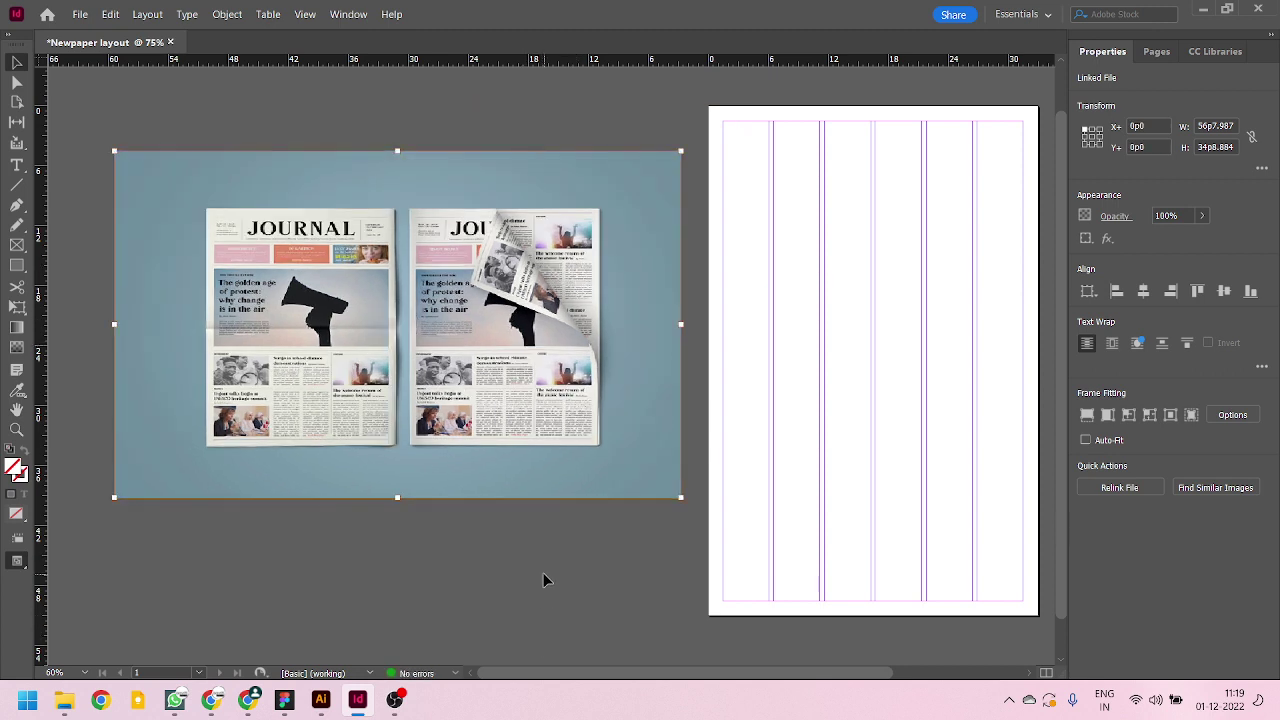
pyautogui.click(543, 574)
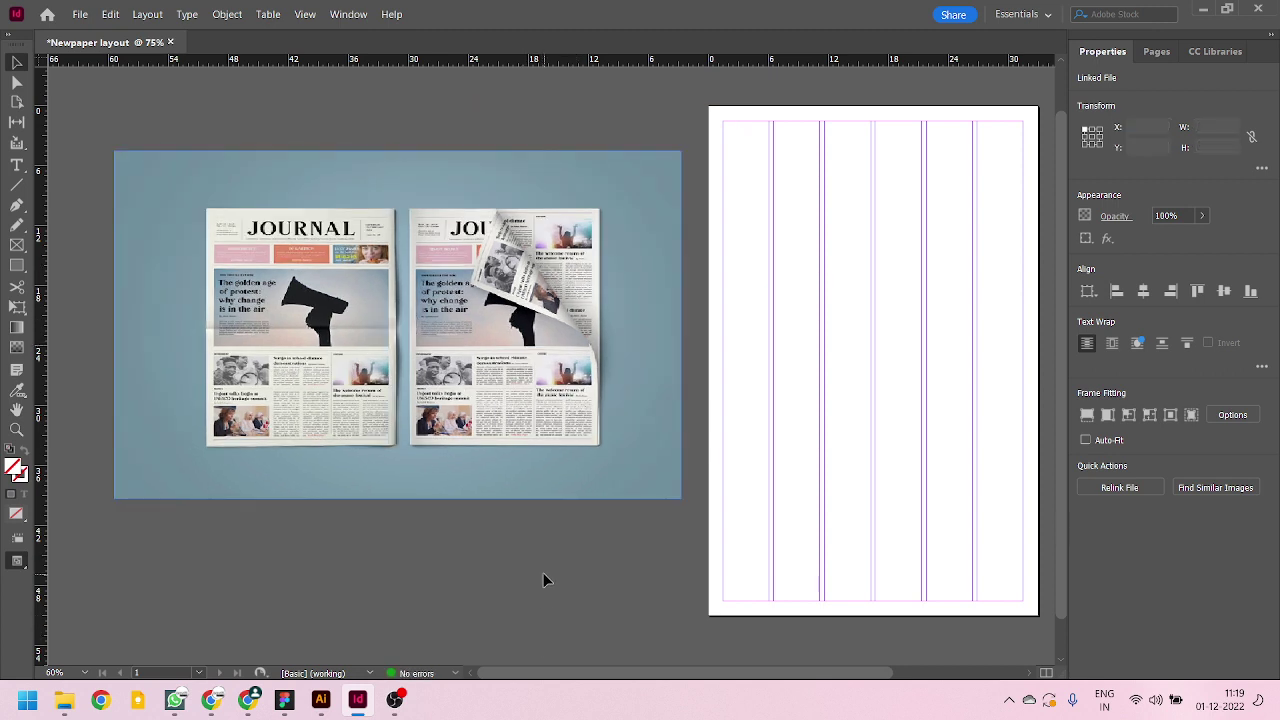
pyautogui.click(532, 190)
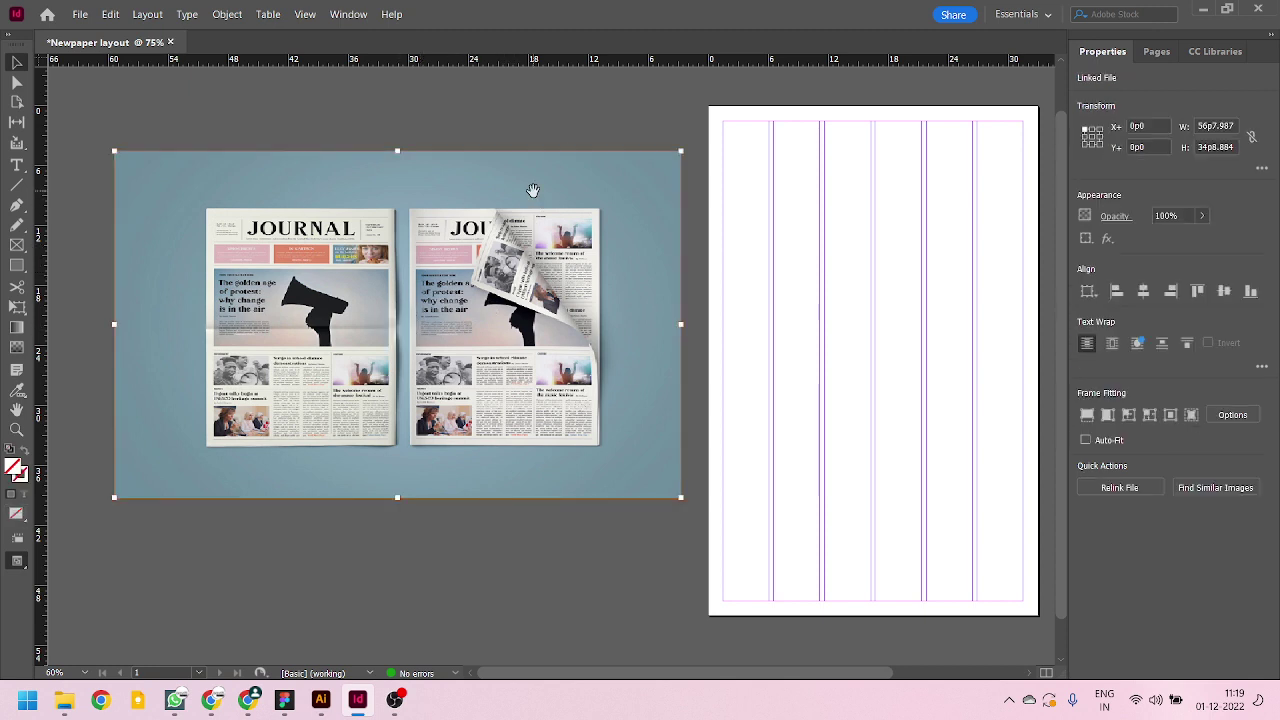
pyautogui.click(576, 105)
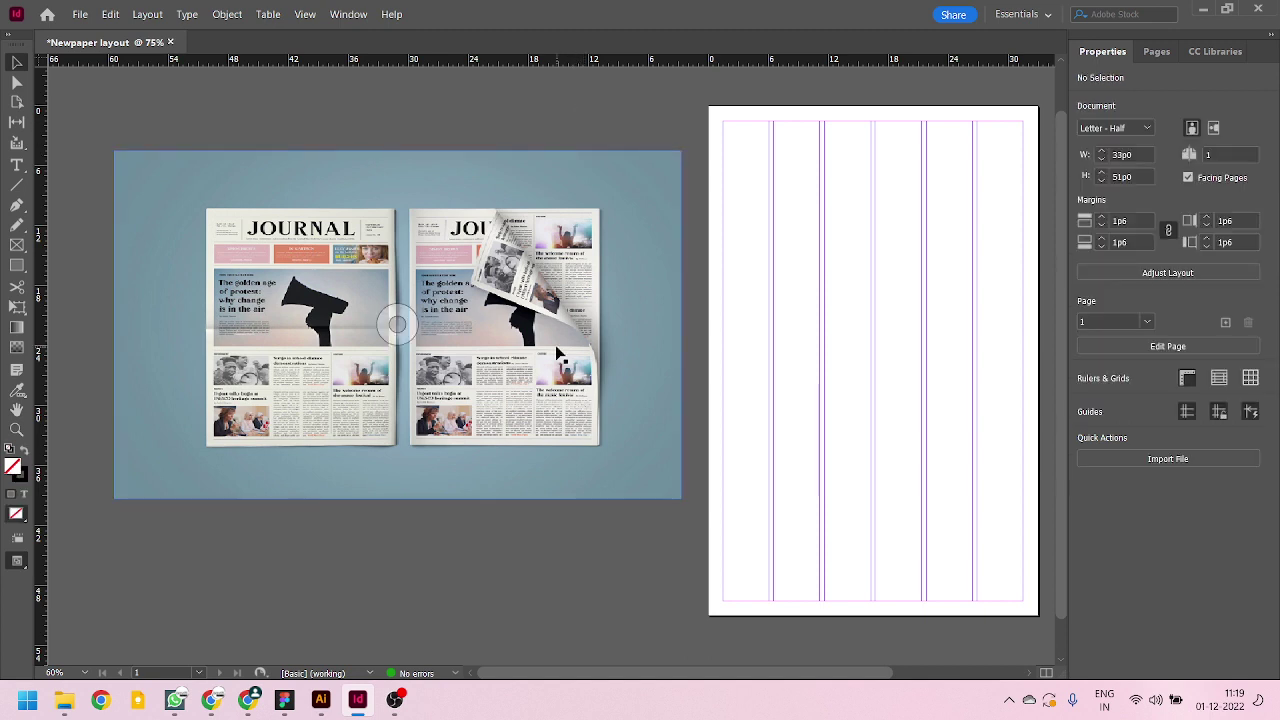
pyautogui.hotkey('ctrl', '-')
pyautogui.hotkey('ctrl', '=')
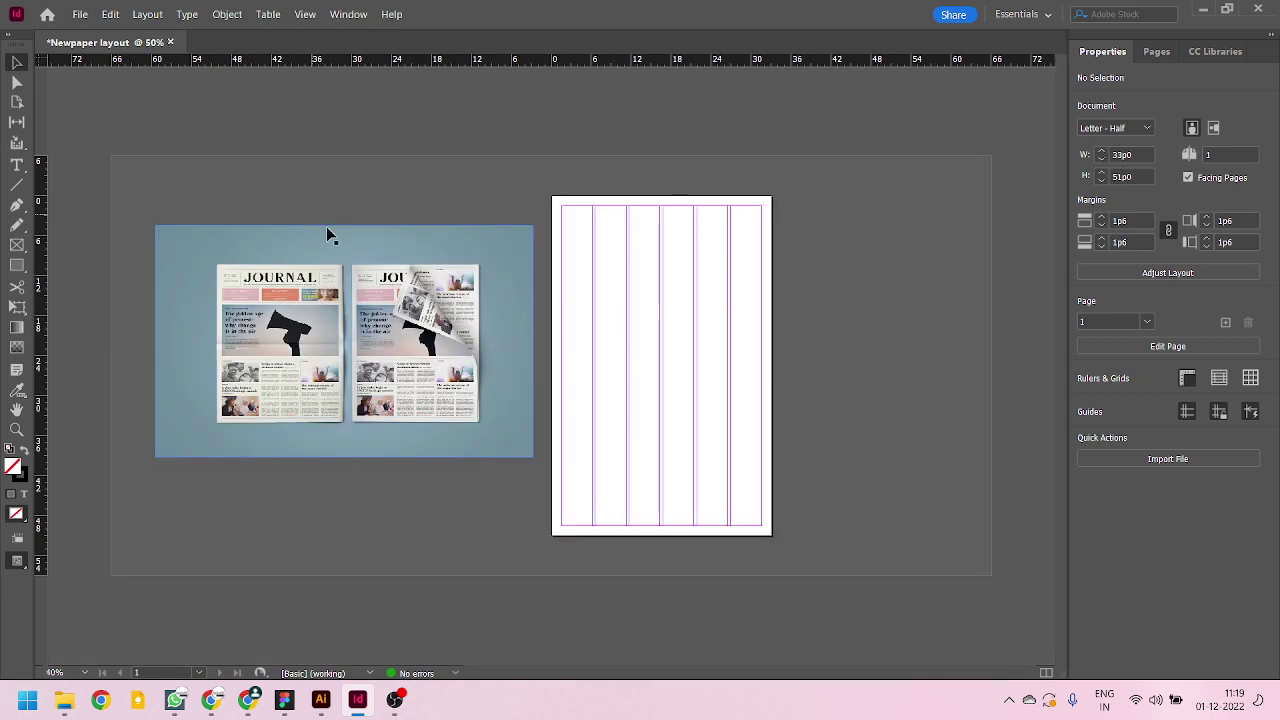
pyautogui.moveTo(329, 234); pyautogui.dragTo(512, 452)
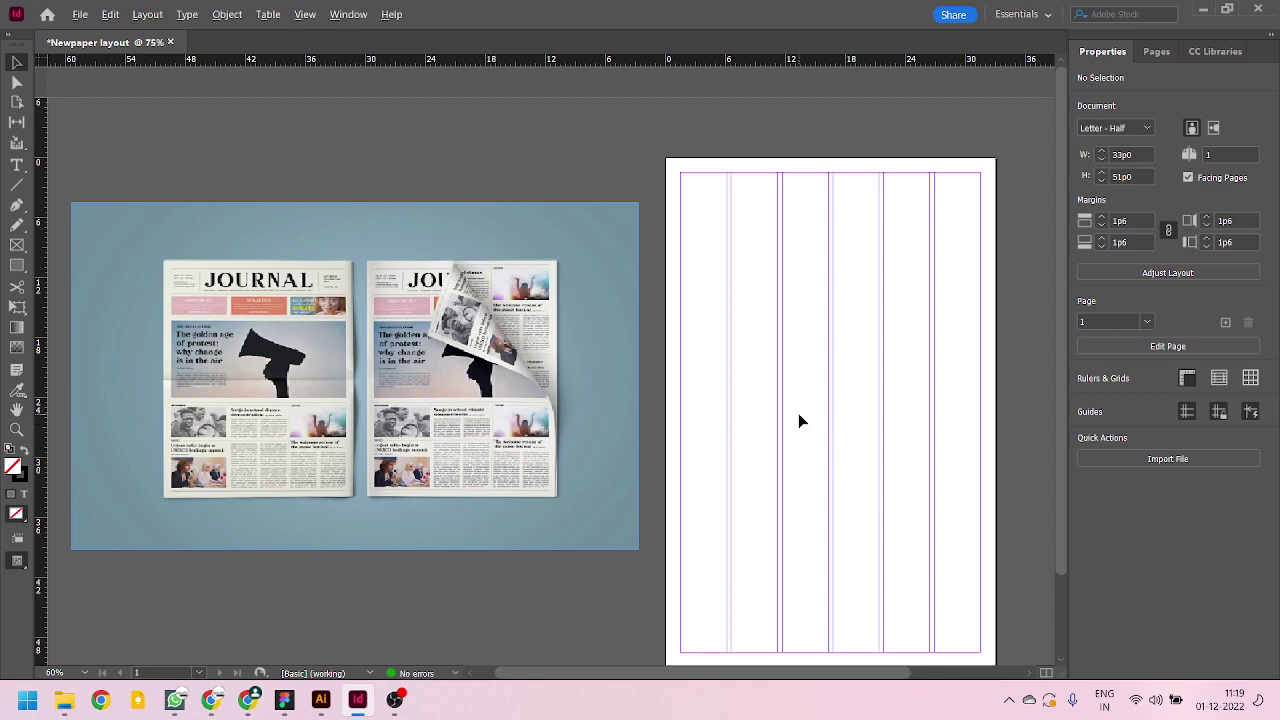
pyautogui.scroll(1, 795, 406)
pyautogui.scroll(-1, 434, 286)
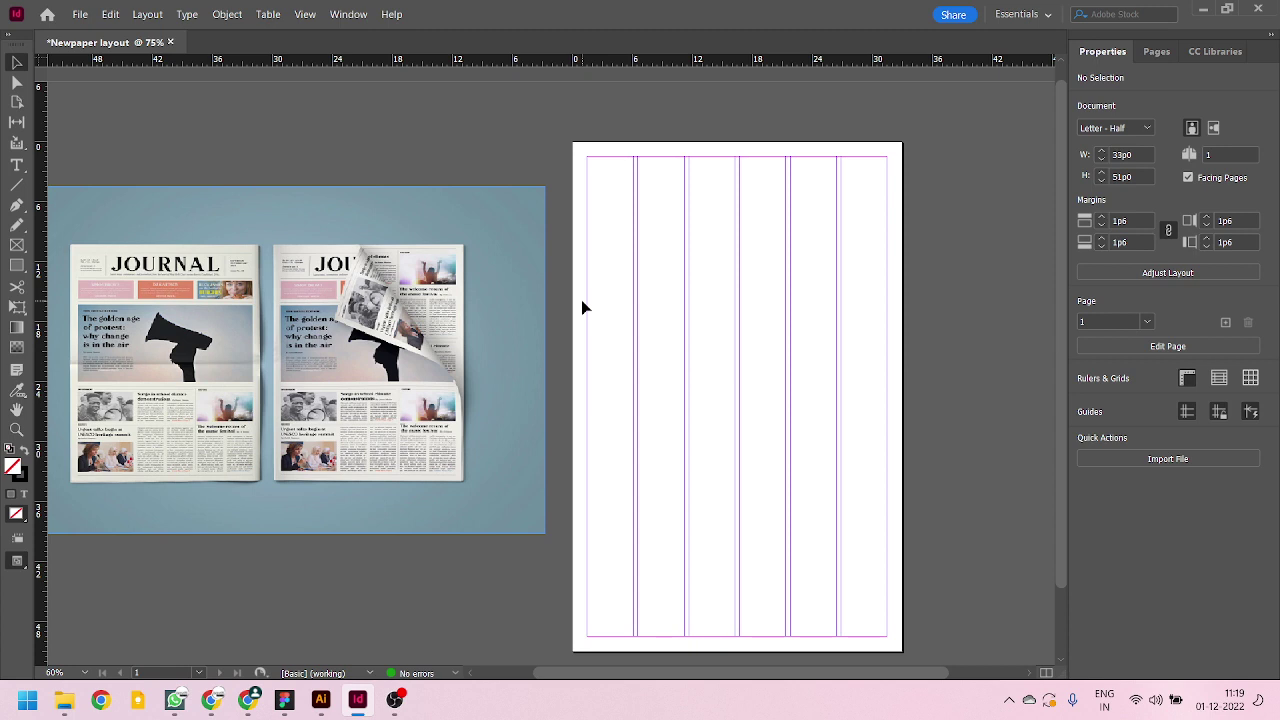
pyautogui.scroll(-1, 584, 324)
pyautogui.scroll(1, 171, 377)
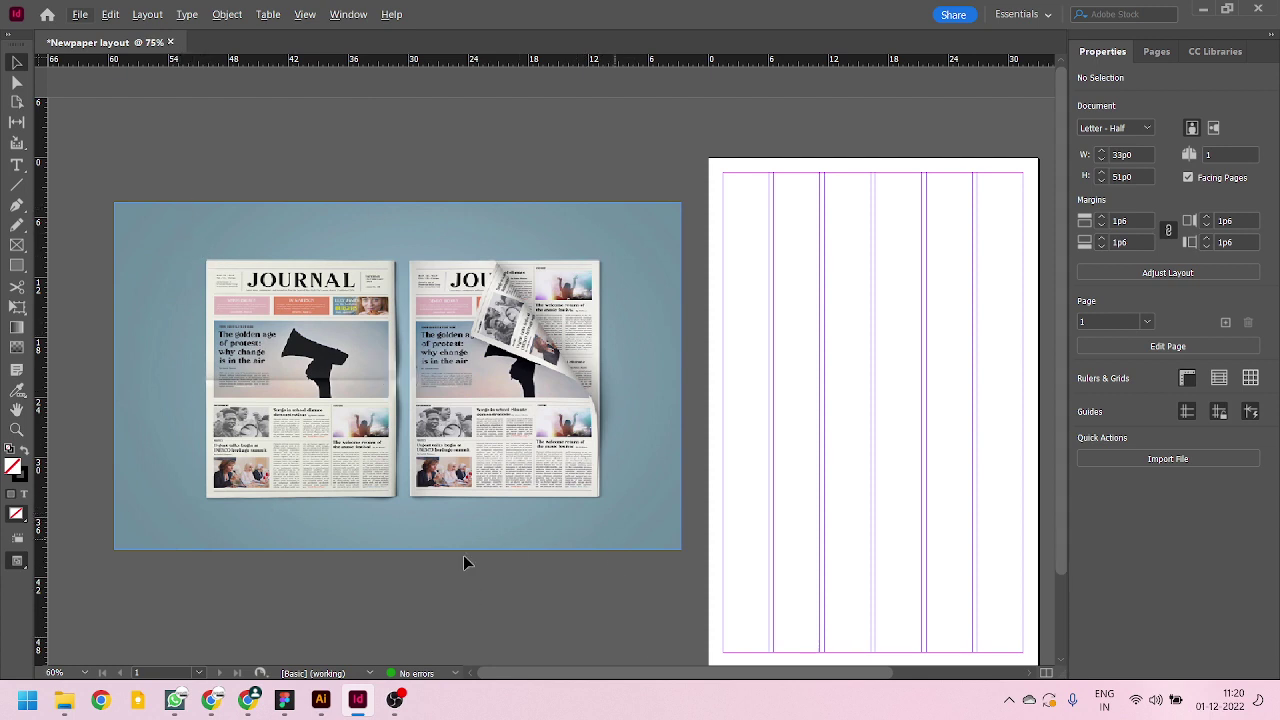
pyautogui.scroll(-1, 483, 365)
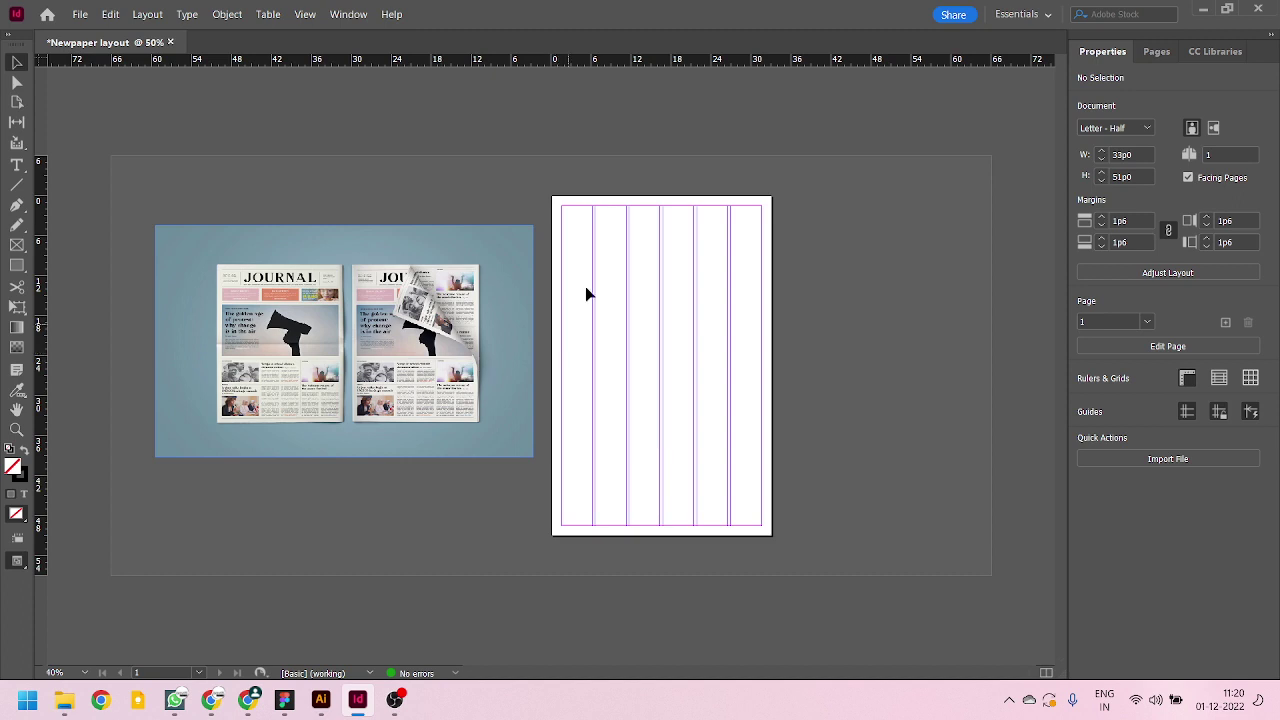
# - Crop the reference frame on all four sides to the two newspapers, about 40p10 wide by 24p8 high
pyautogui.scroll(2, 400, 330)
pyautogui.click(422, 203)
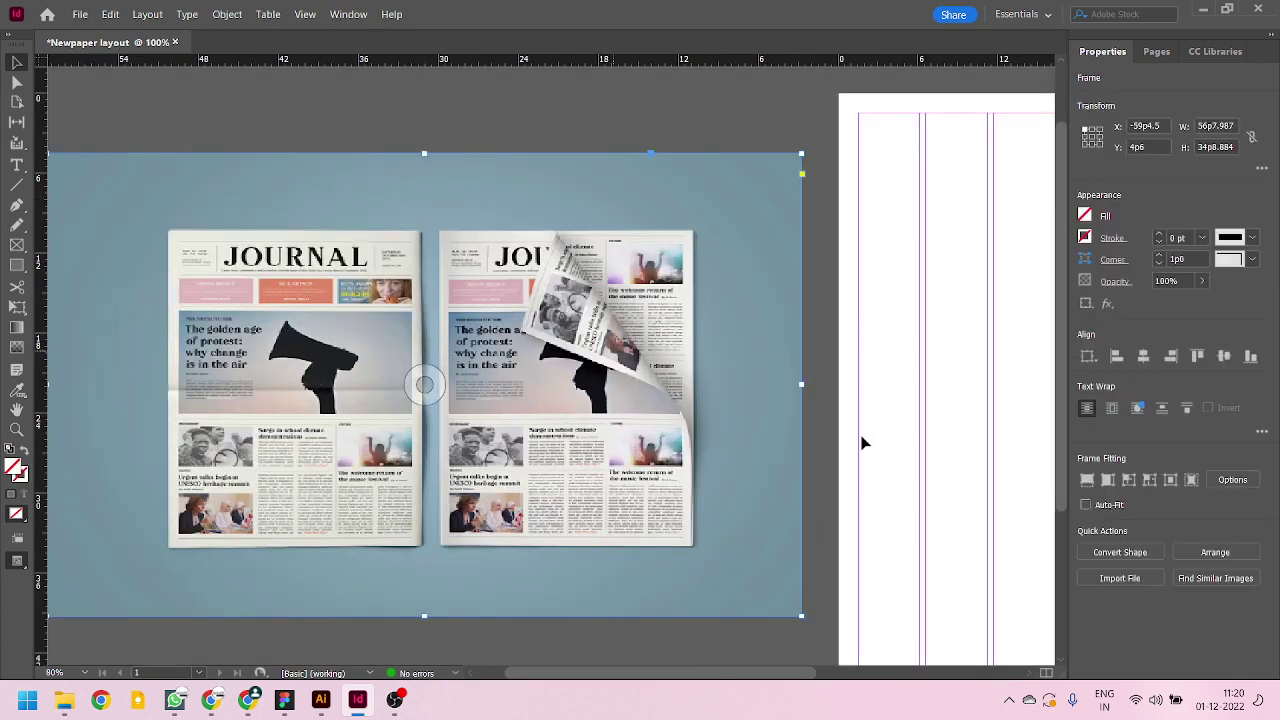
pyautogui.moveTo(800, 385); pyautogui.dragTo(701, 386)
pyautogui.moveTo(374, 154); pyautogui.dragTo(372, 229)
pyautogui.scroll(-1, 372, 380)
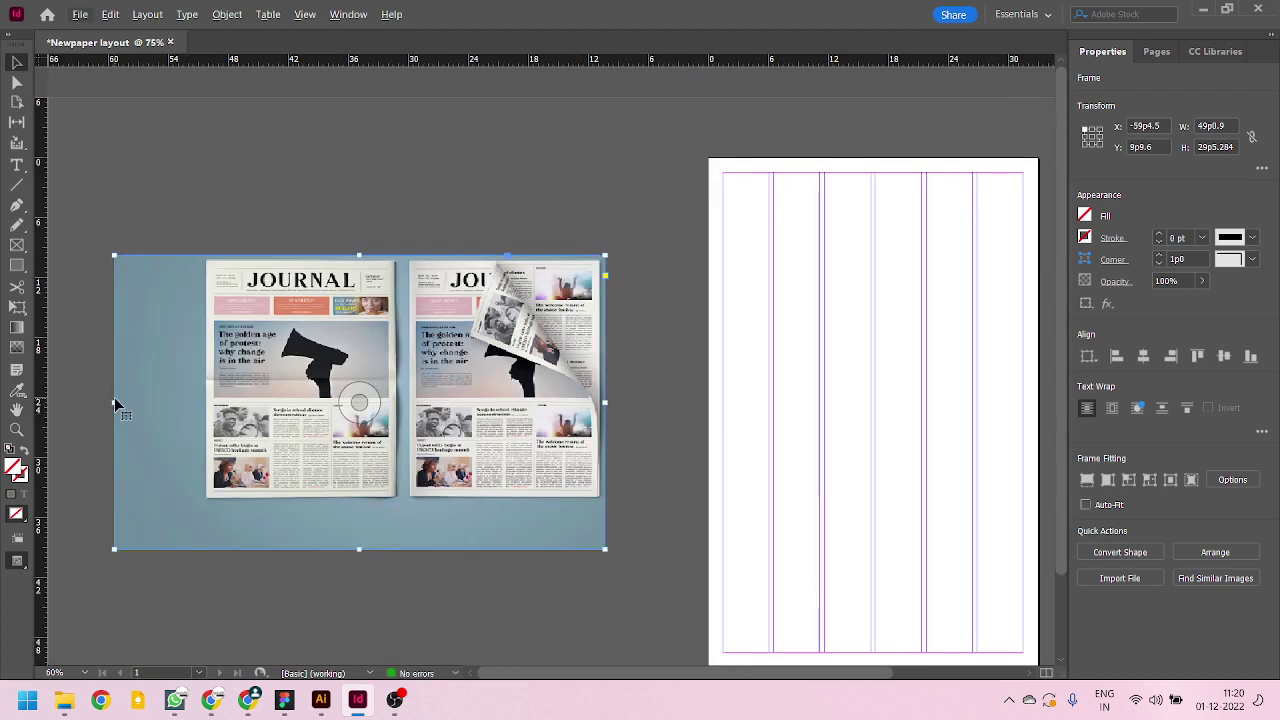
pyautogui.moveTo(114, 403); pyautogui.dragTo(197, 403)
pyautogui.moveTo(400, 553); pyautogui.dragTo(400, 502)
pyautogui.click(441, 590)
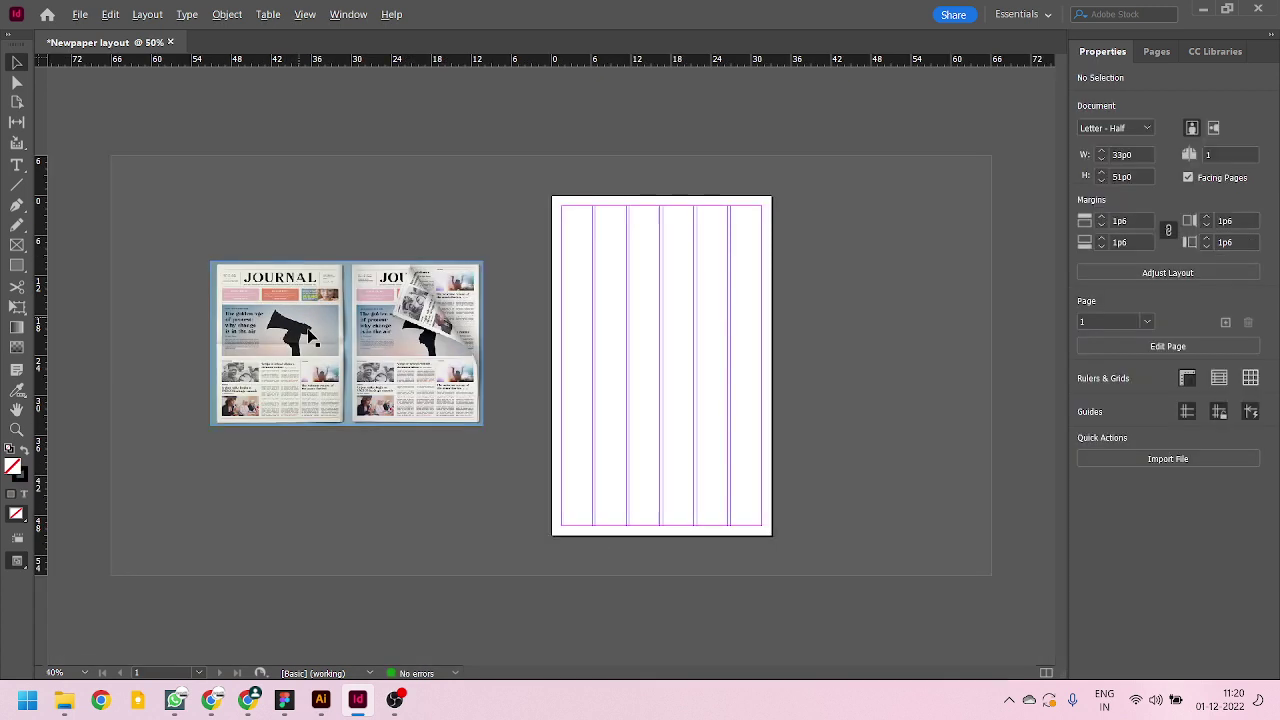
# - Move the cropped reference image to X -43p0, Y 0p0, level with the page's top edge
pyautogui.hotkey('ctrl', '-')
pyautogui.moveTo(429, 313); pyautogui.dragTo(483, 245)
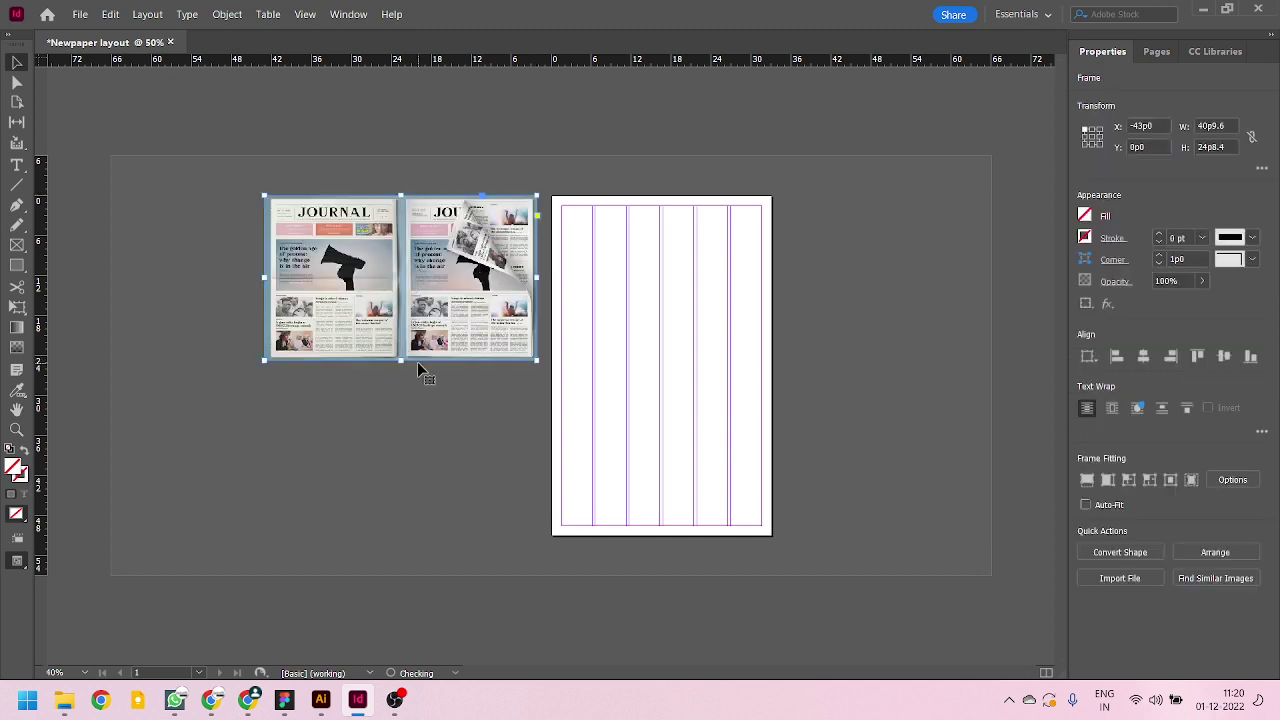
pyautogui.hotkey('ctrl', '=')
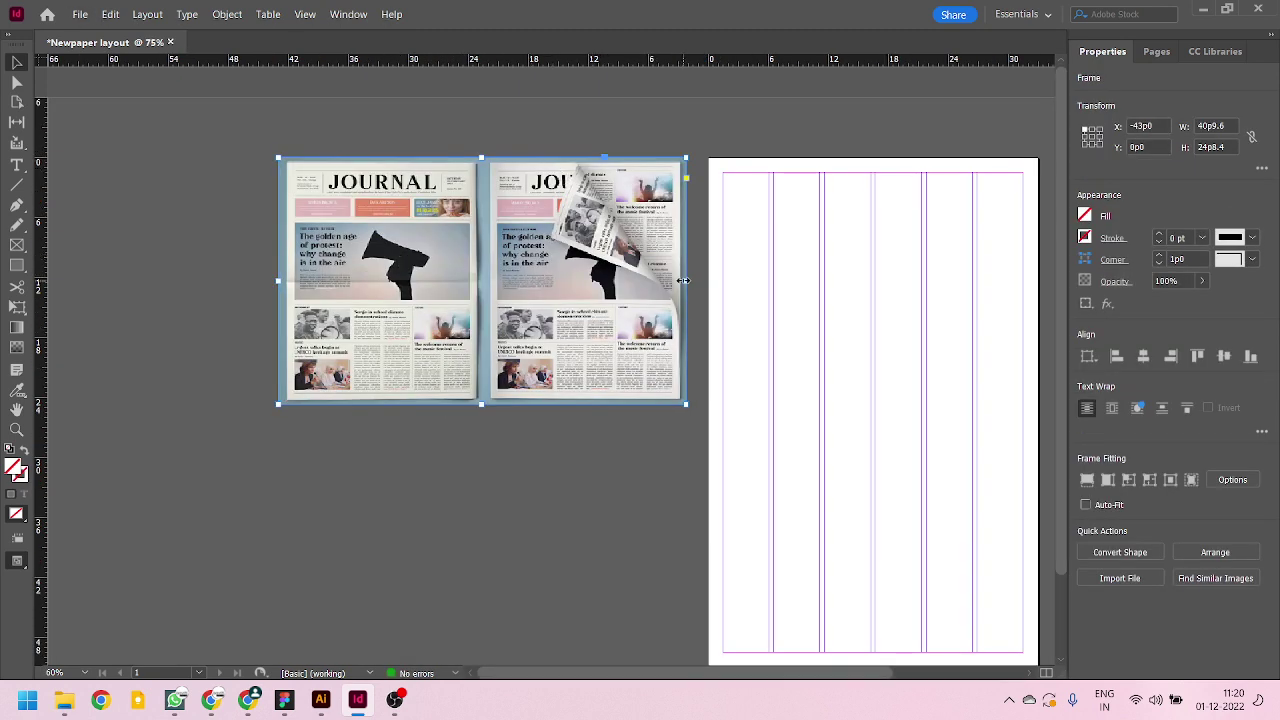
# - Crop the reference frame to the first newspaper only, about 20p8 wide, and move it beside the page at X -22p9.6, Y 0p0
pyautogui.moveTo(686, 281); pyautogui.dragTo(483, 311)
pyautogui.moveTo(484, 311); pyautogui.dragTo(482, 316)
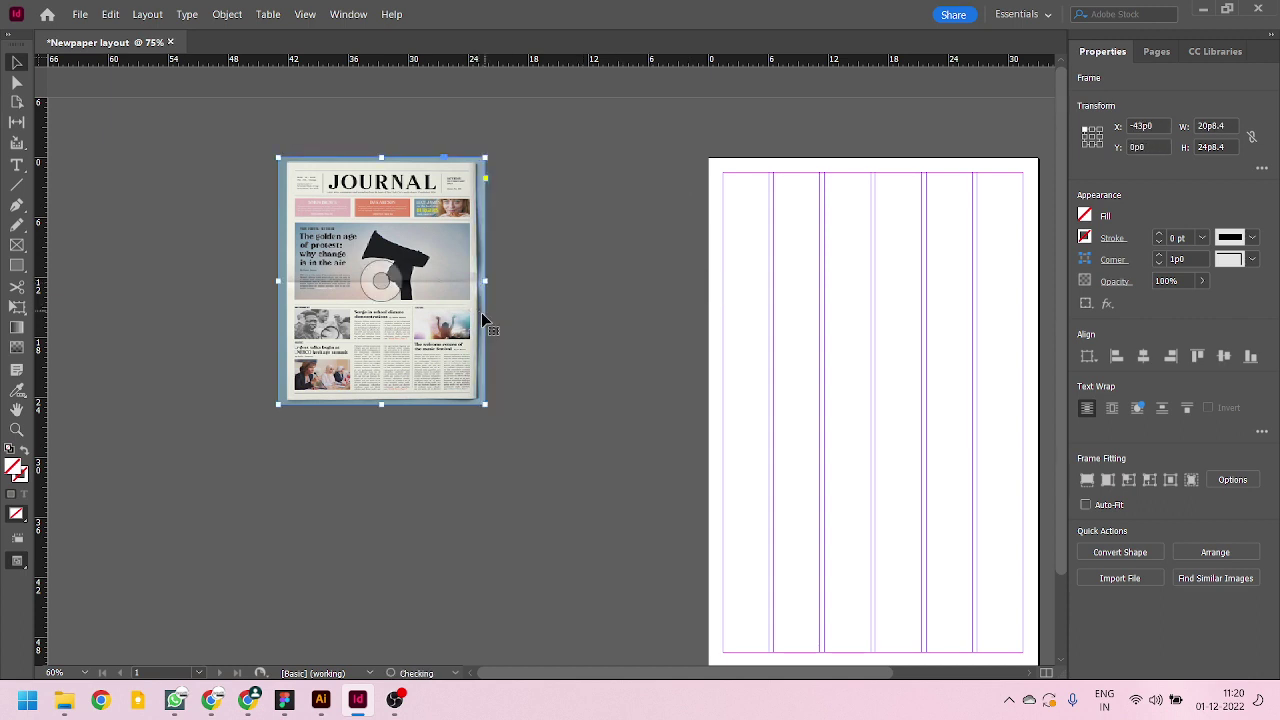
pyautogui.moveTo(446, 218); pyautogui.dragTo(632, 215)
# - Examine the reference newspaper's masthead, headline area and column arrangement alongside the empty page's column guides
pyautogui.hotkey('ctrl', '=')
pyautogui.hotkey('ctrl', '=')
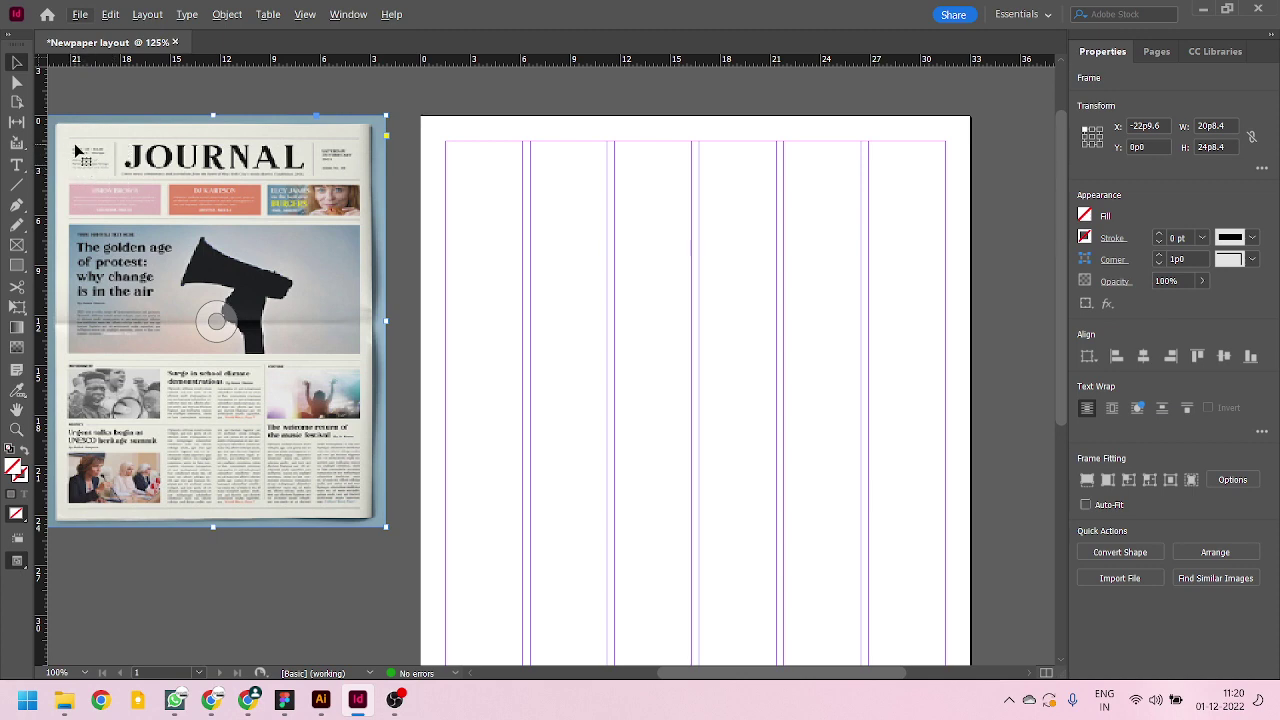
pyautogui.hotkey('ctrl', '=')
pyautogui.hotkey('ctrl', '=')
pyautogui.hotkey('ctrl', '-')
pyautogui.hotkey('ctrl', '-')
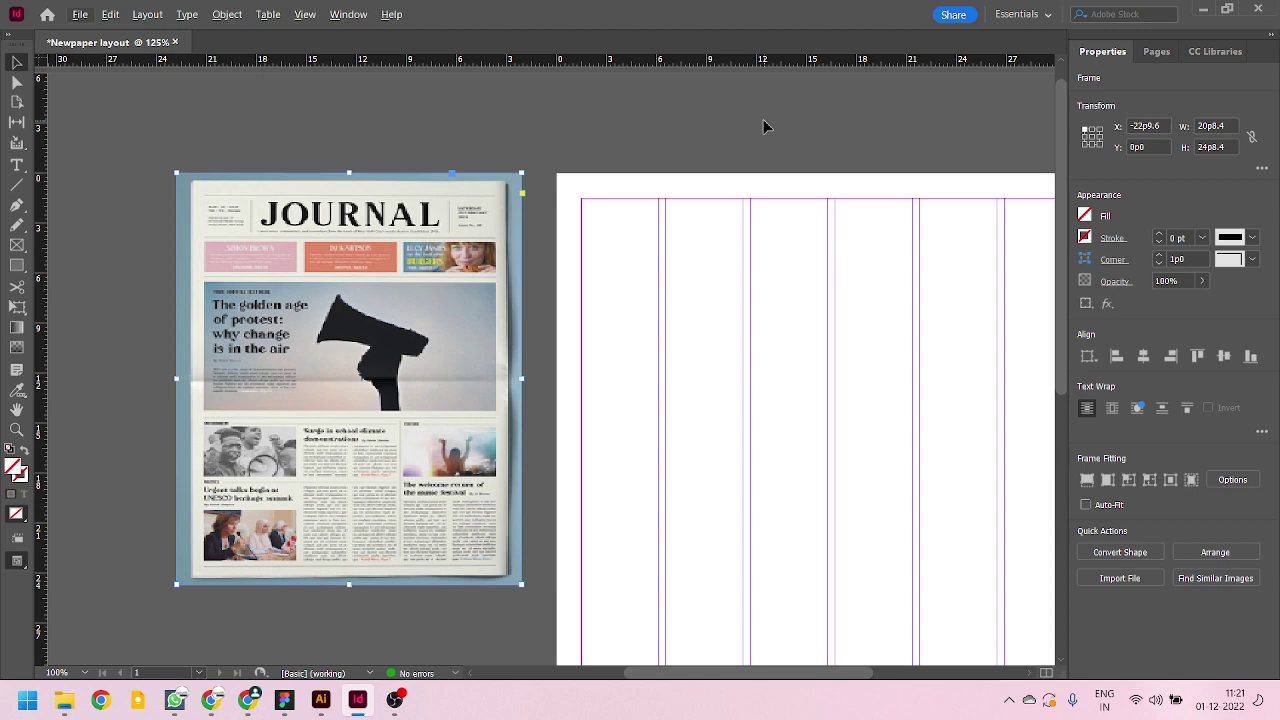
pyautogui.hotkey('ctrl', '-')
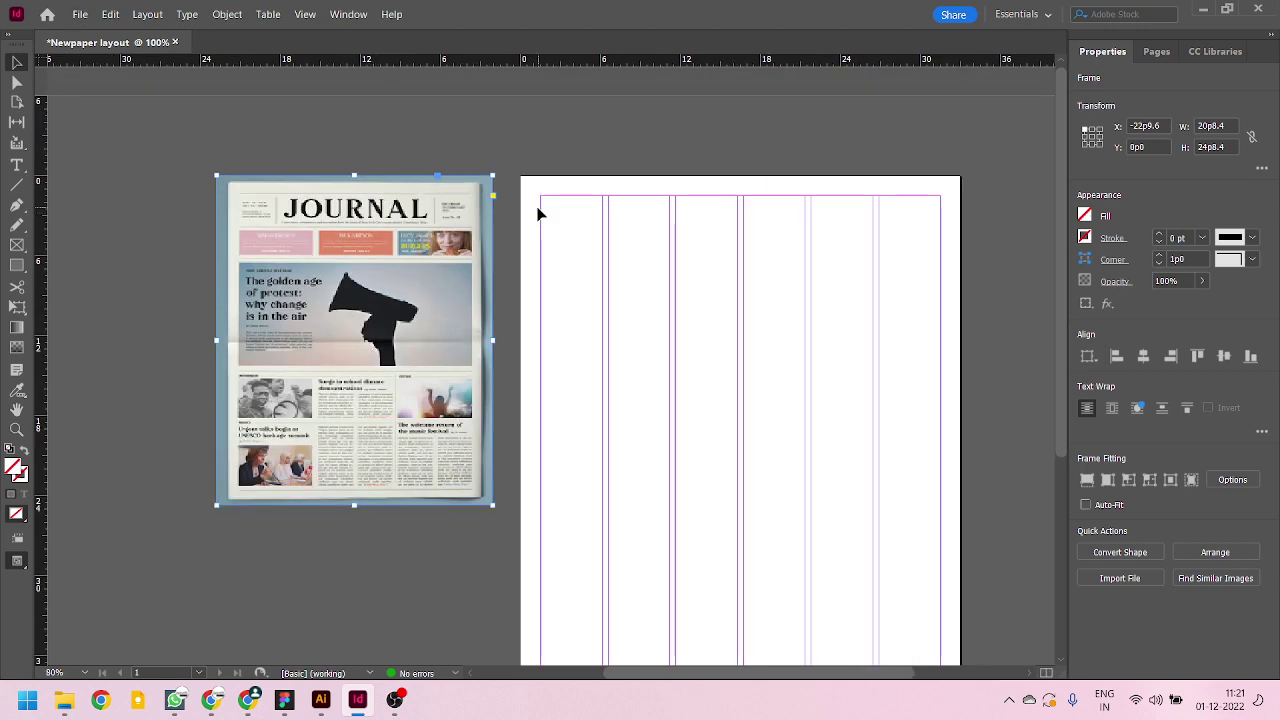
pyautogui.scroll(1, 537, 206)
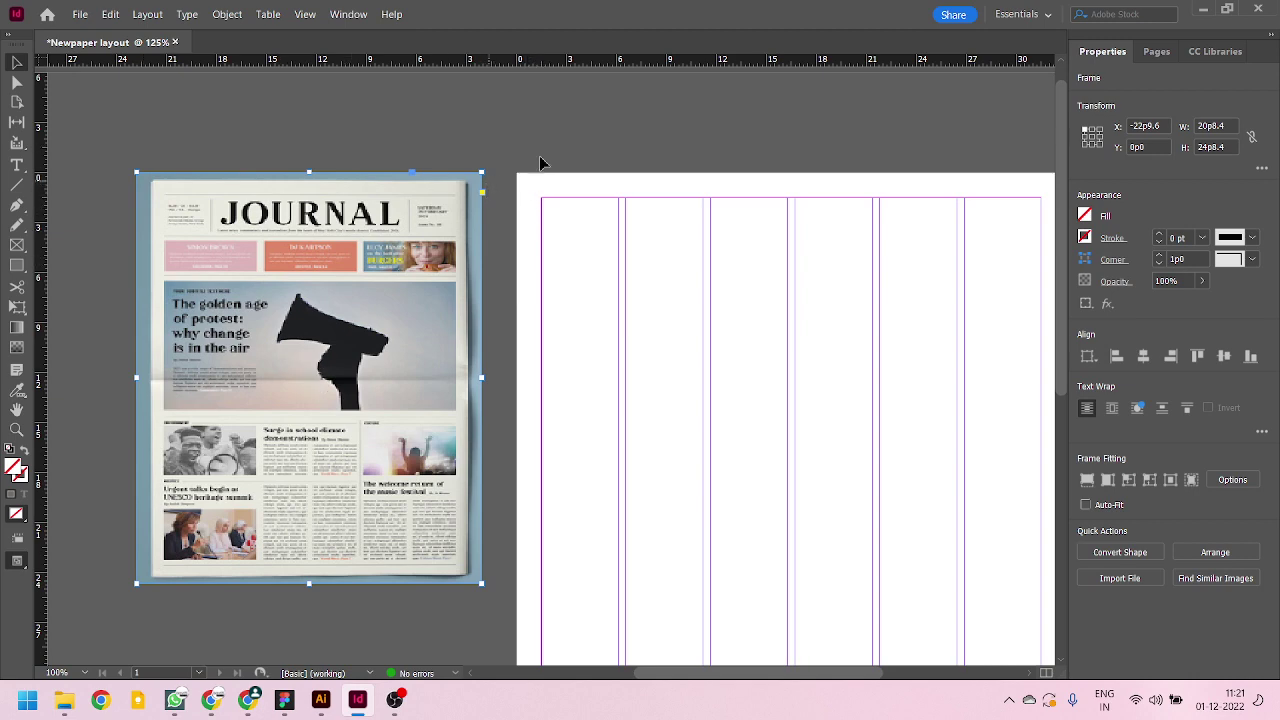
pyautogui.moveTo(637, 177); pyautogui.dragTo(506, 240)
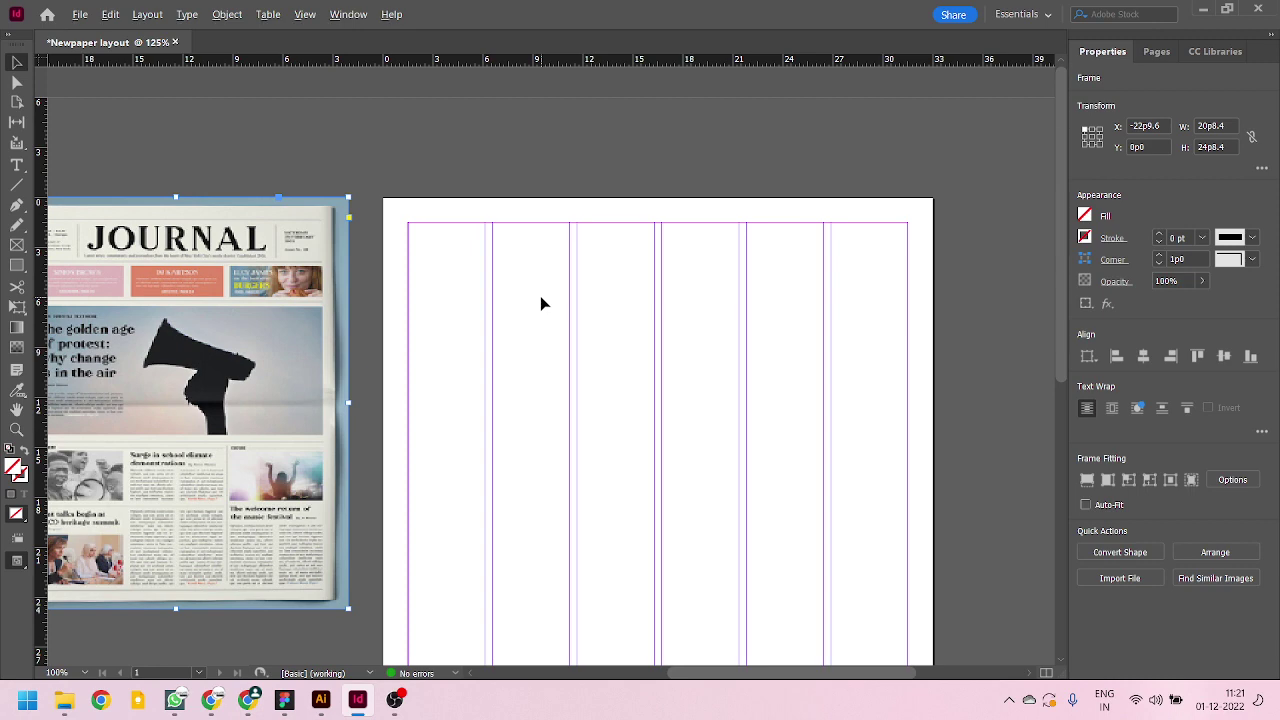
pyautogui.hotkey('ctrl', '-')
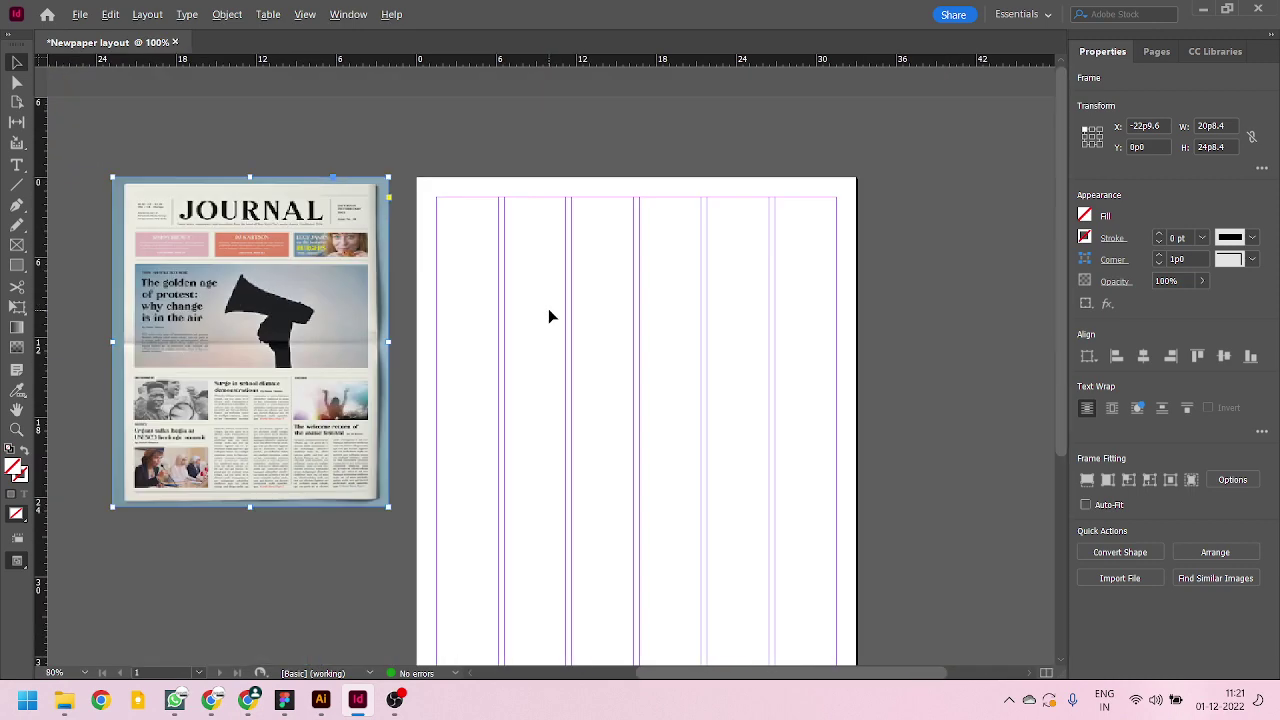
pyautogui.scroll(3, 548, 308)
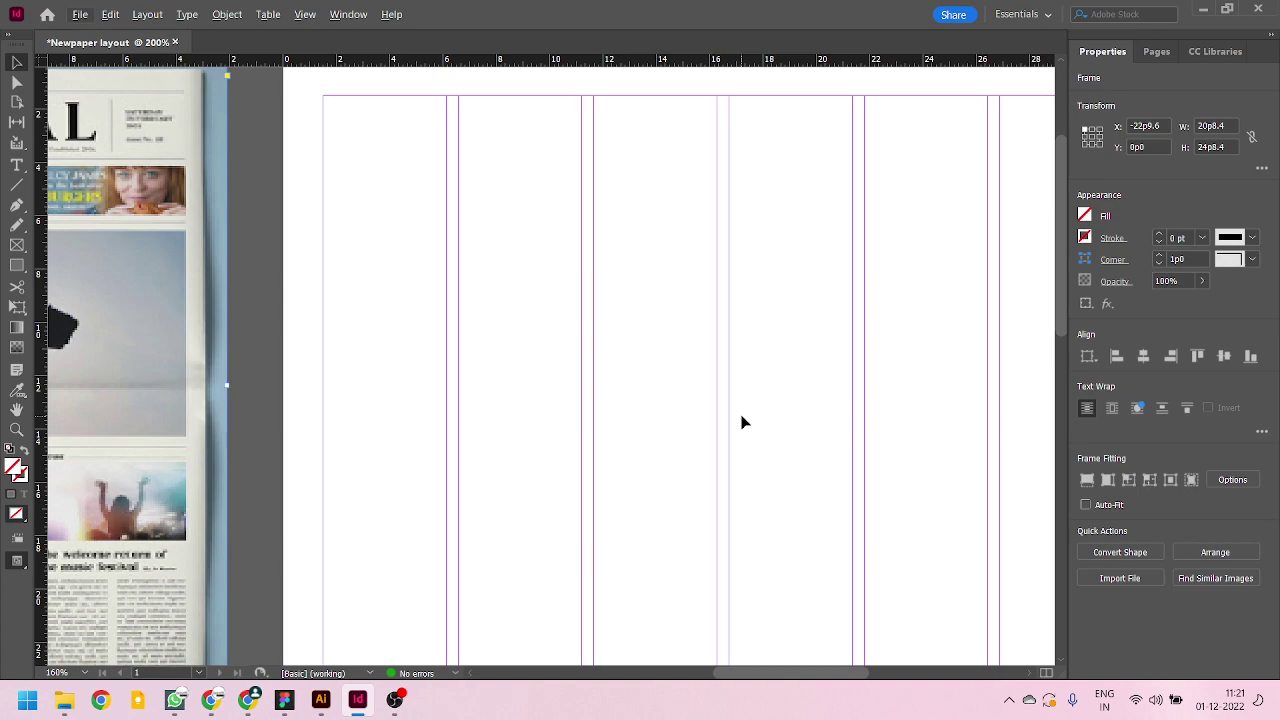
pyautogui.press('space')
pyautogui.moveTo(543, 129); pyautogui.dragTo(743, 166)
pyautogui.scroll(-2, 638, 208)
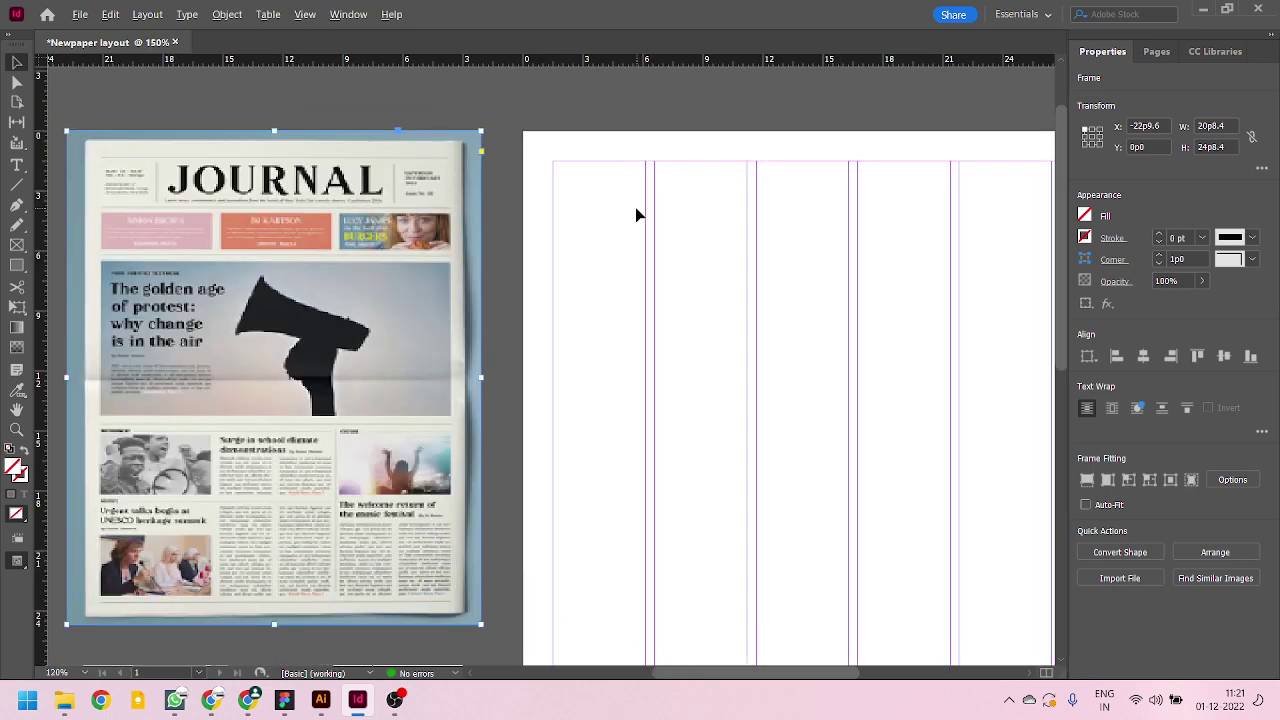
pyautogui.moveTo(746, 214); pyautogui.dragTo(610, 204)
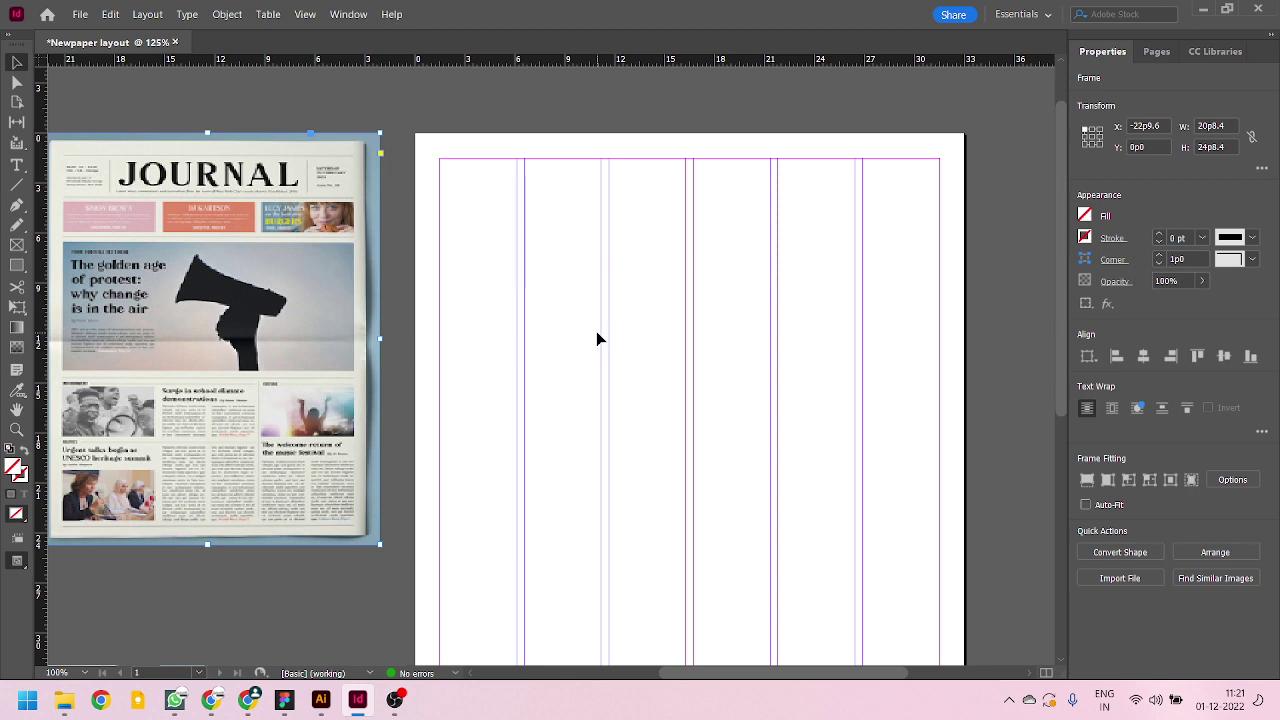
pyautogui.click(16, 166)
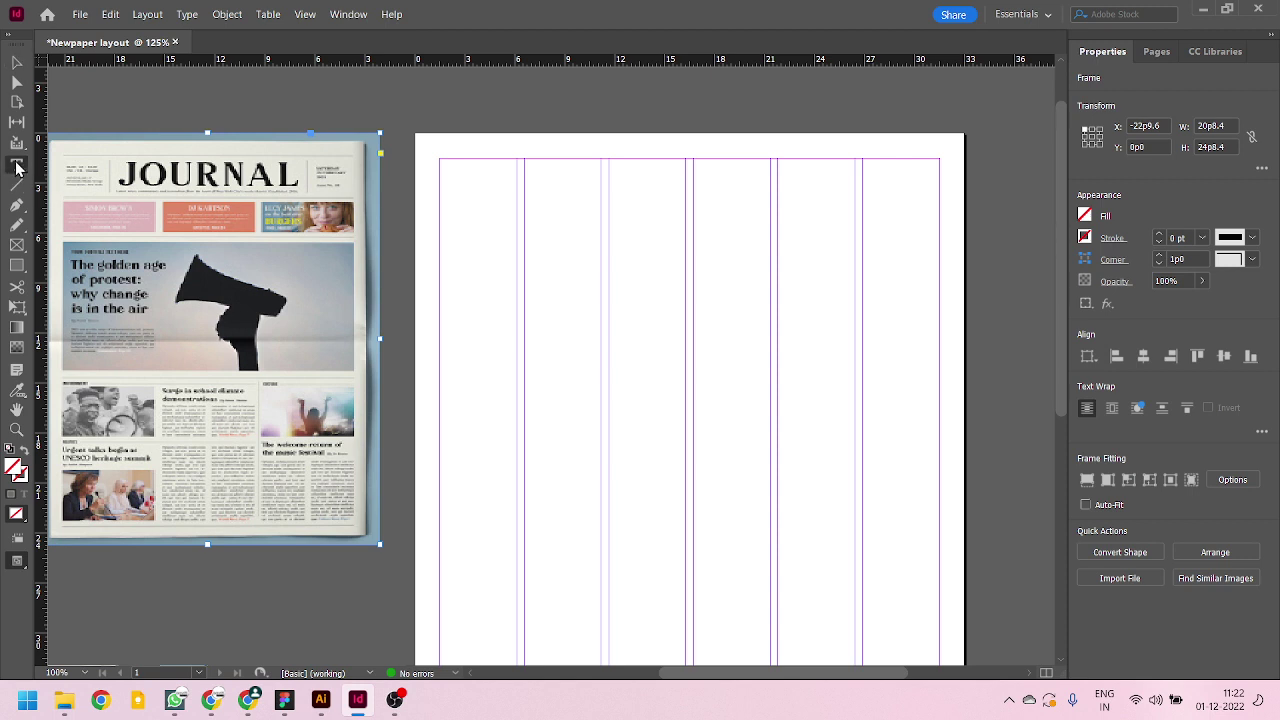
pyautogui.click(573, 217)
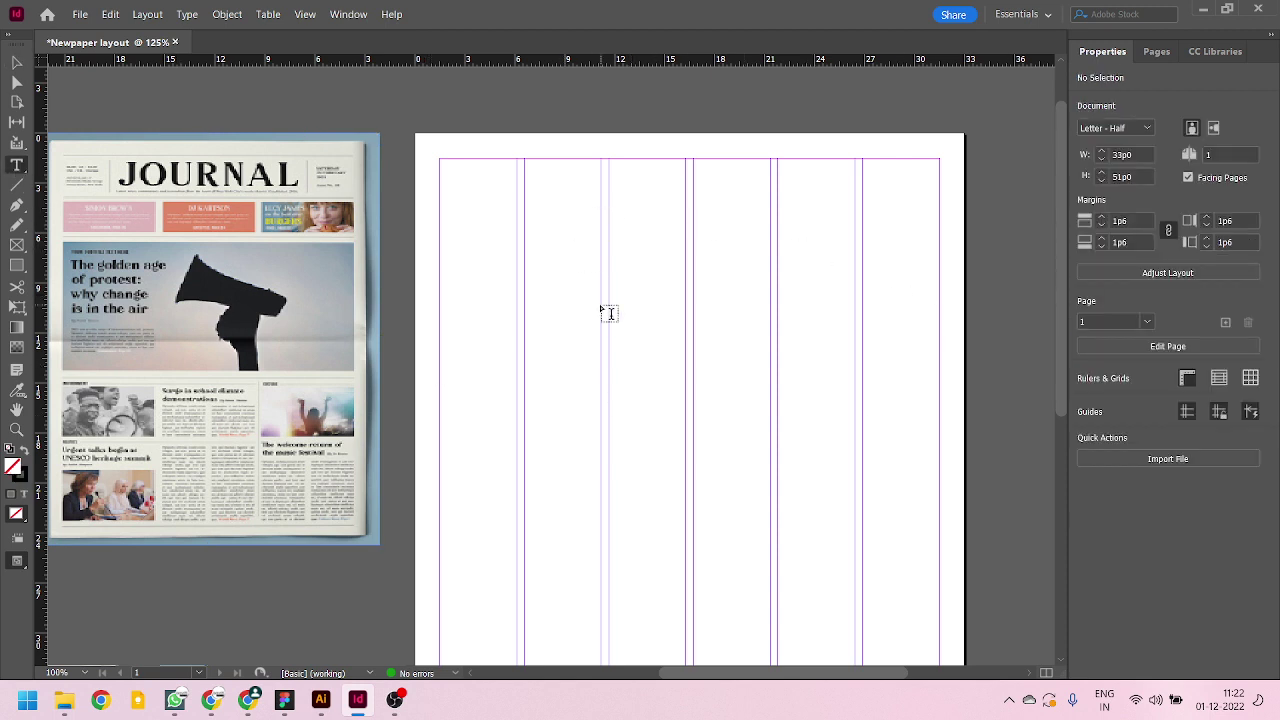
pyautogui.press('l')
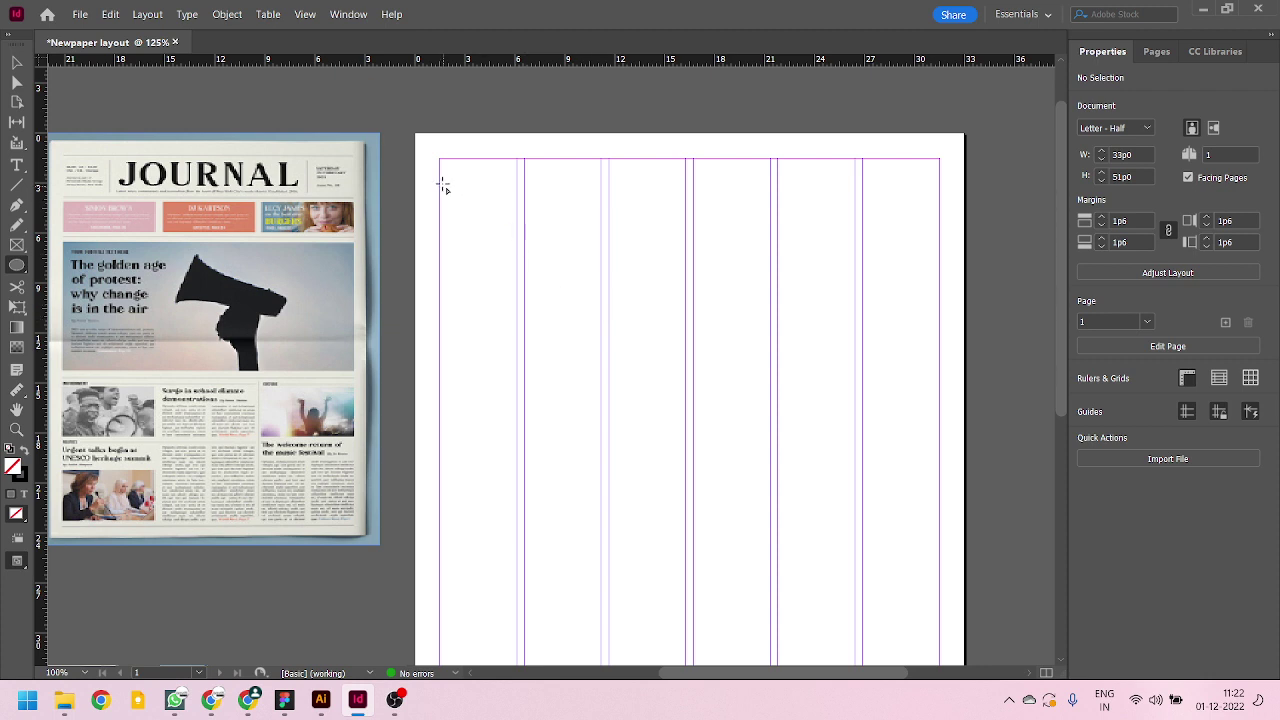
pyautogui.moveTo(440, 183); pyautogui.dragTo(517, 267)
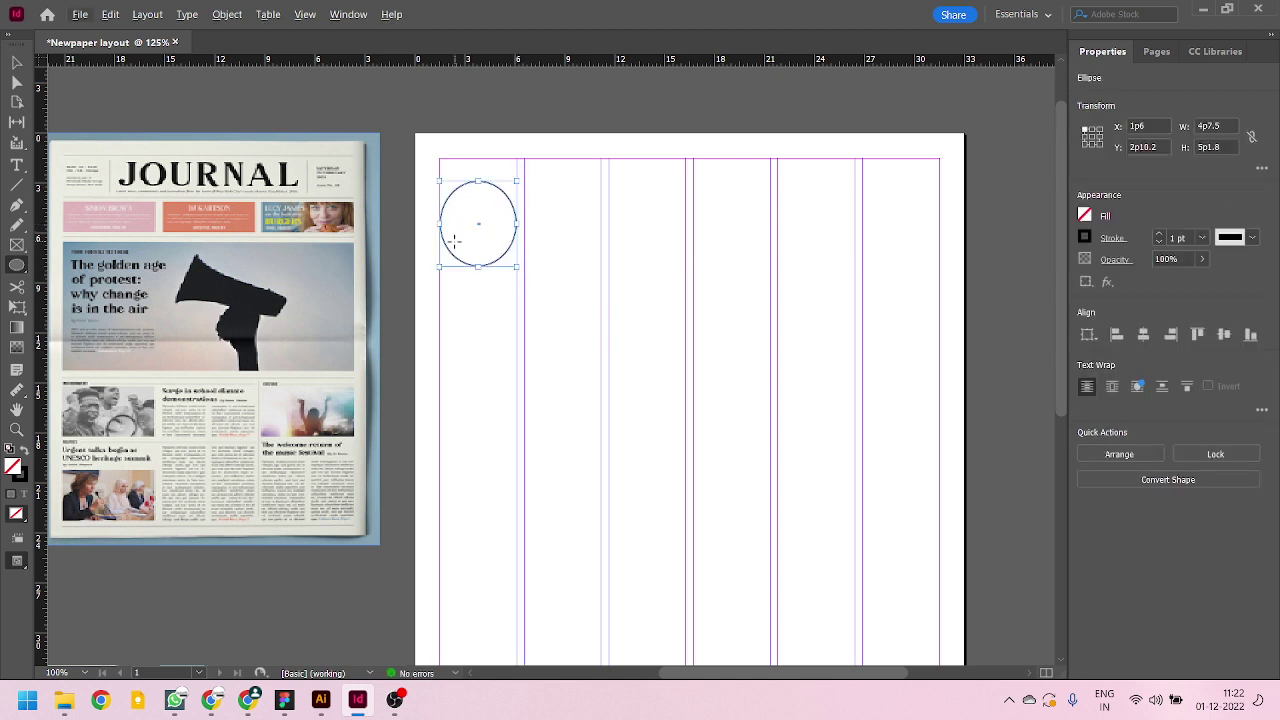
pyautogui.hotkey('ctrl', 'z')
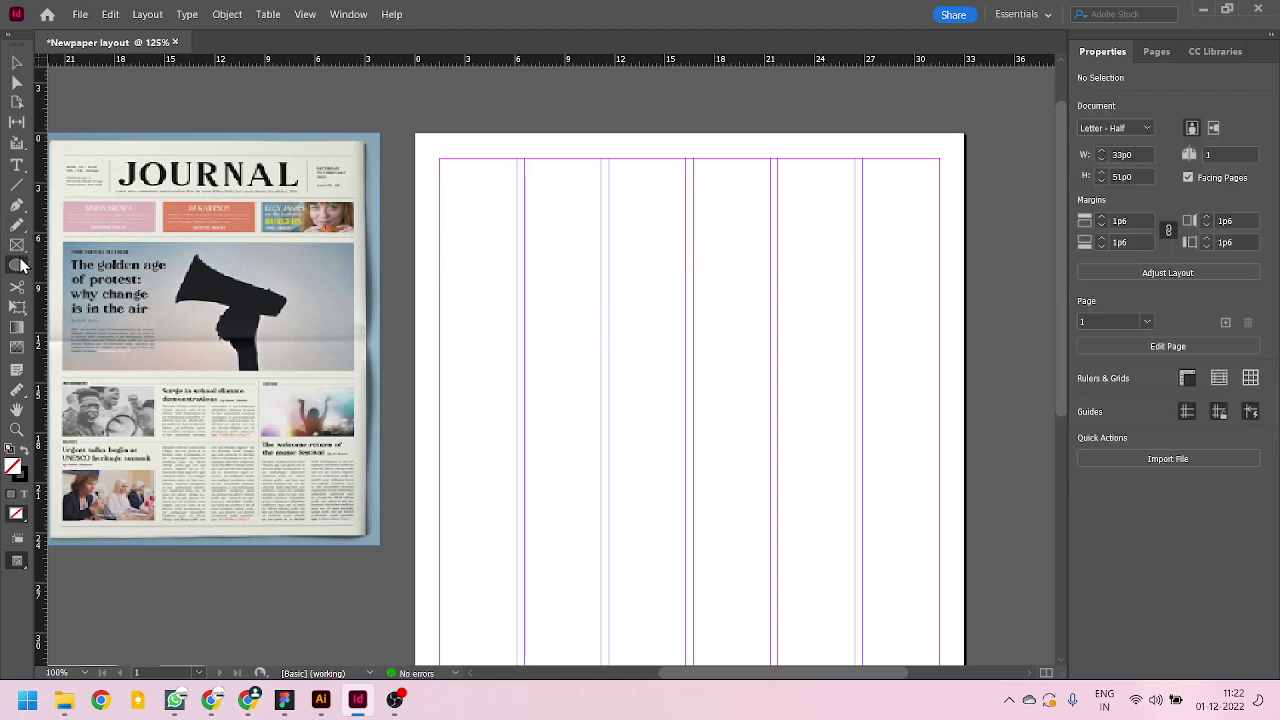
# - Draw a text frame in the first column near the top of the page, about 4p10 wide by 6p7 high
pyautogui.click(16, 164)
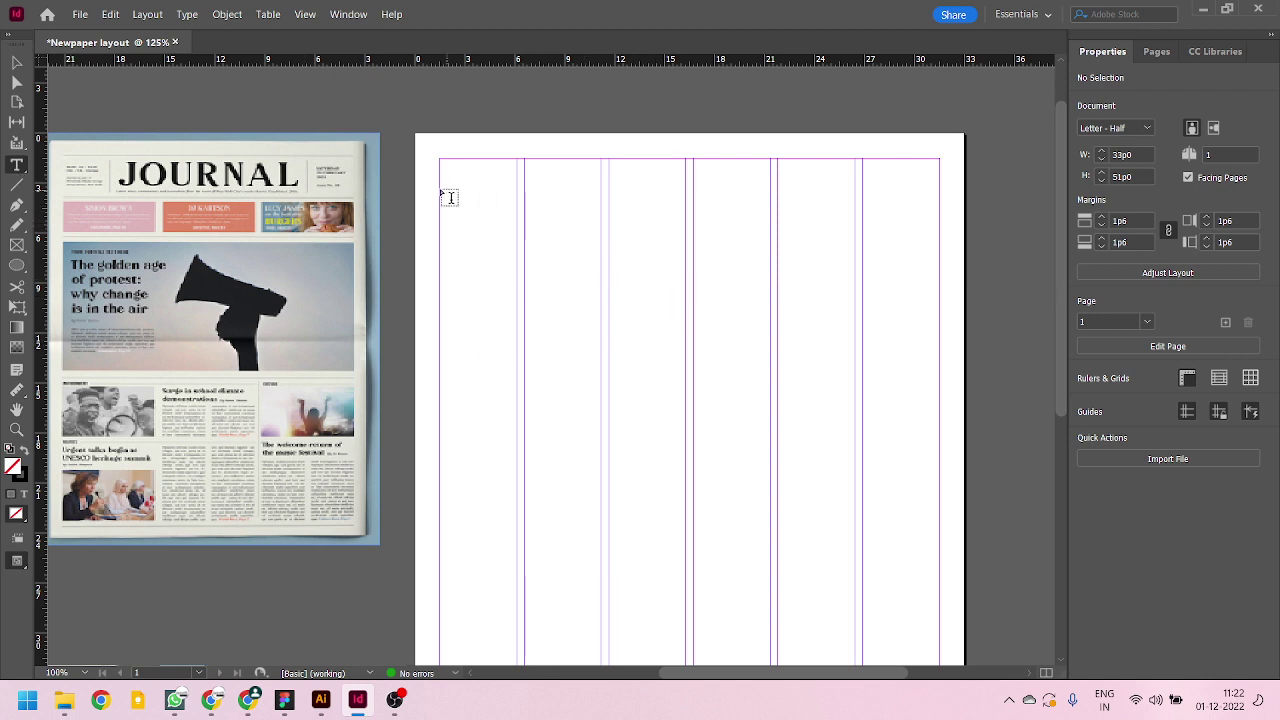
pyautogui.moveTo(440, 189); pyautogui.dragTo(520, 298)
pyautogui.scroll(1, 462, 217)
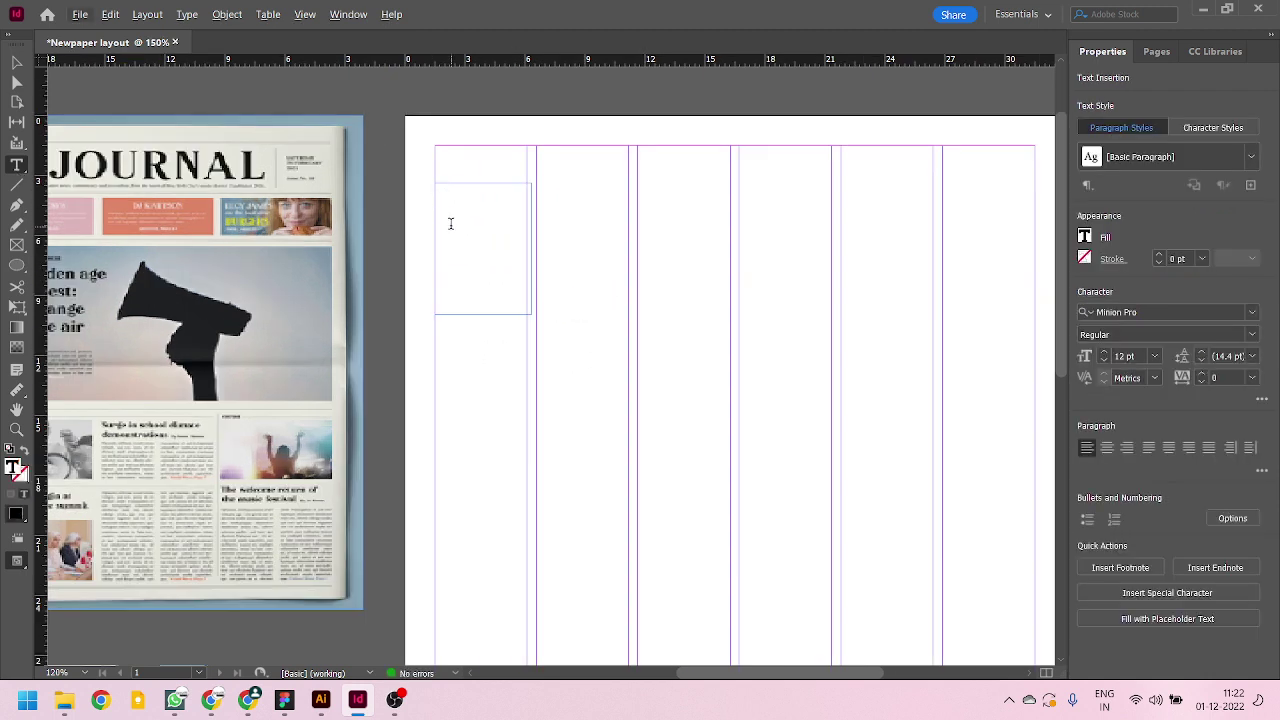
pyautogui.click(16, 62)
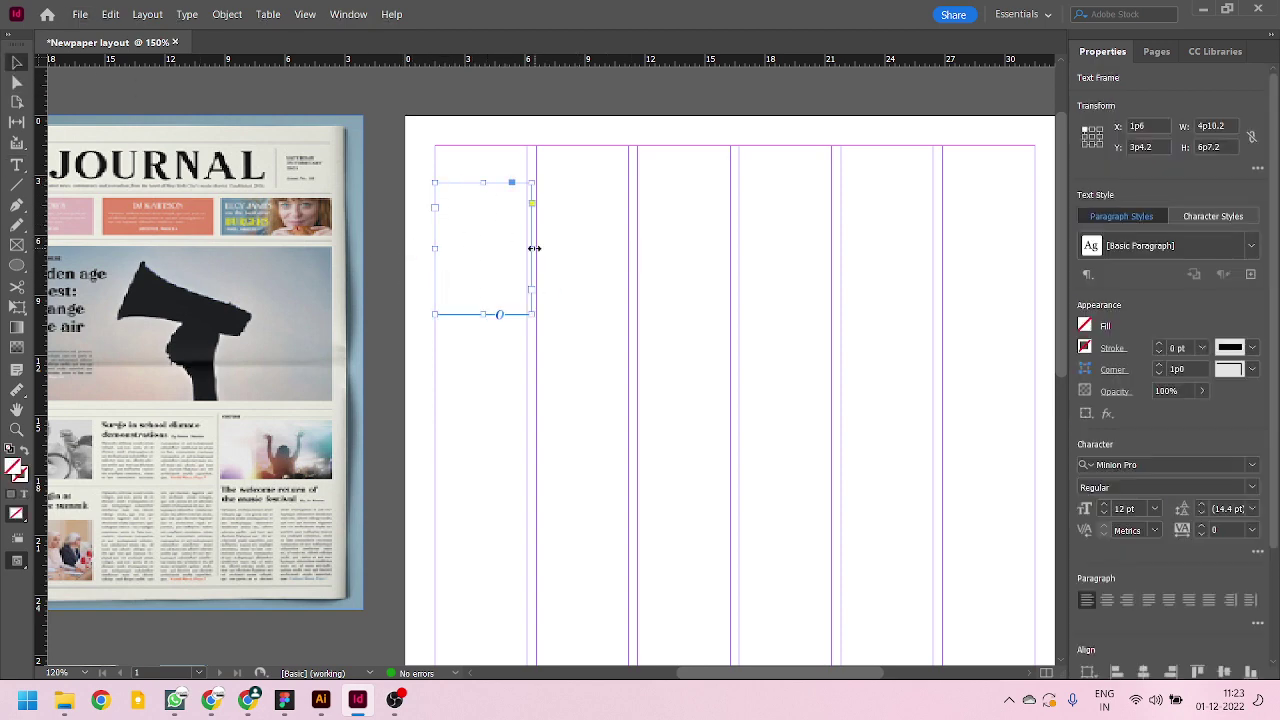
# - Move the text frame up to the top margin and fit its width to the first column, about 4p7.5
pyautogui.moveTo(531, 248); pyautogui.dragTo(614, 250)
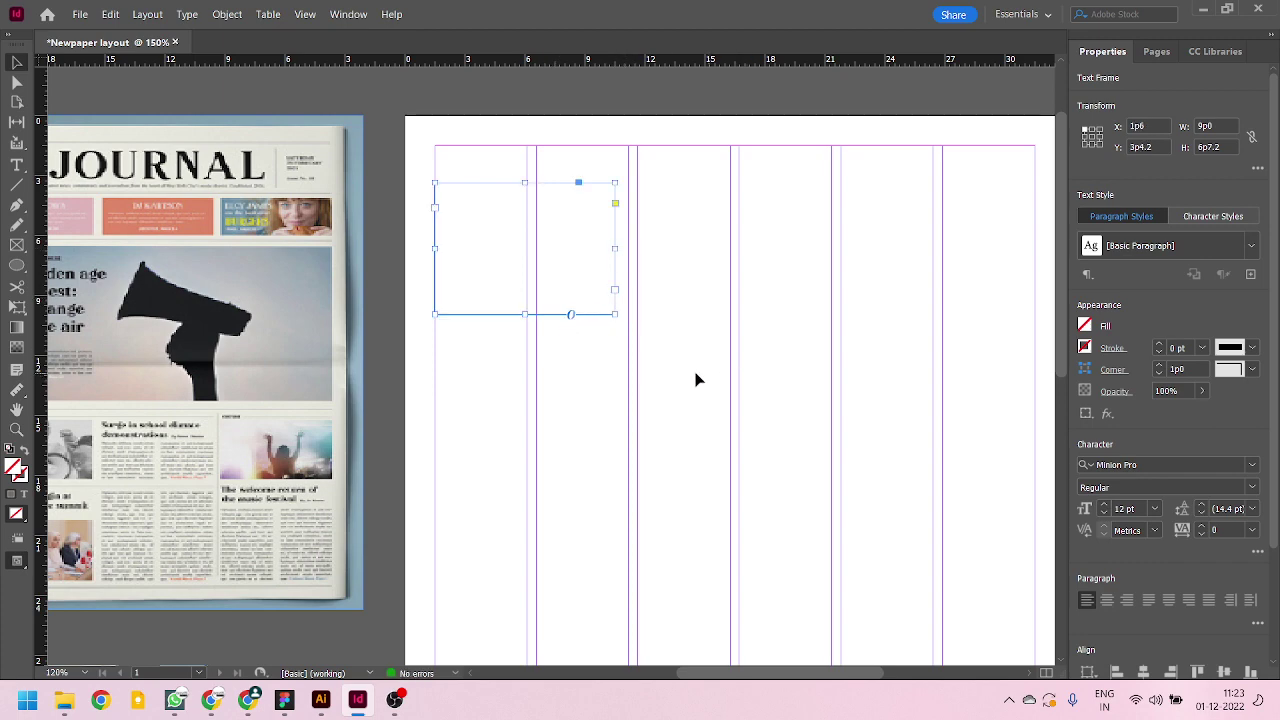
pyautogui.moveTo(496, 262); pyautogui.dragTo(647, 317)
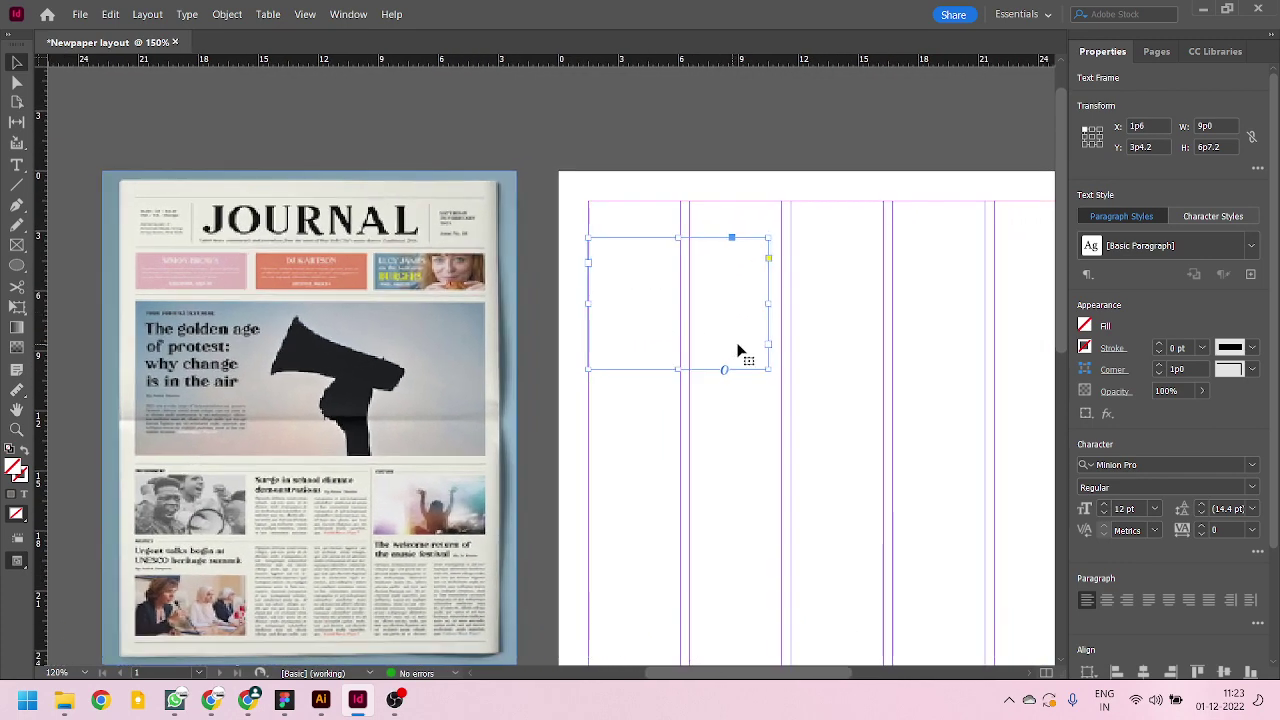
pyautogui.click(784, 351)
pyautogui.moveTo(660, 243); pyautogui.dragTo(665, 206)
pyautogui.moveTo(768, 267); pyautogui.dragTo(680, 270)
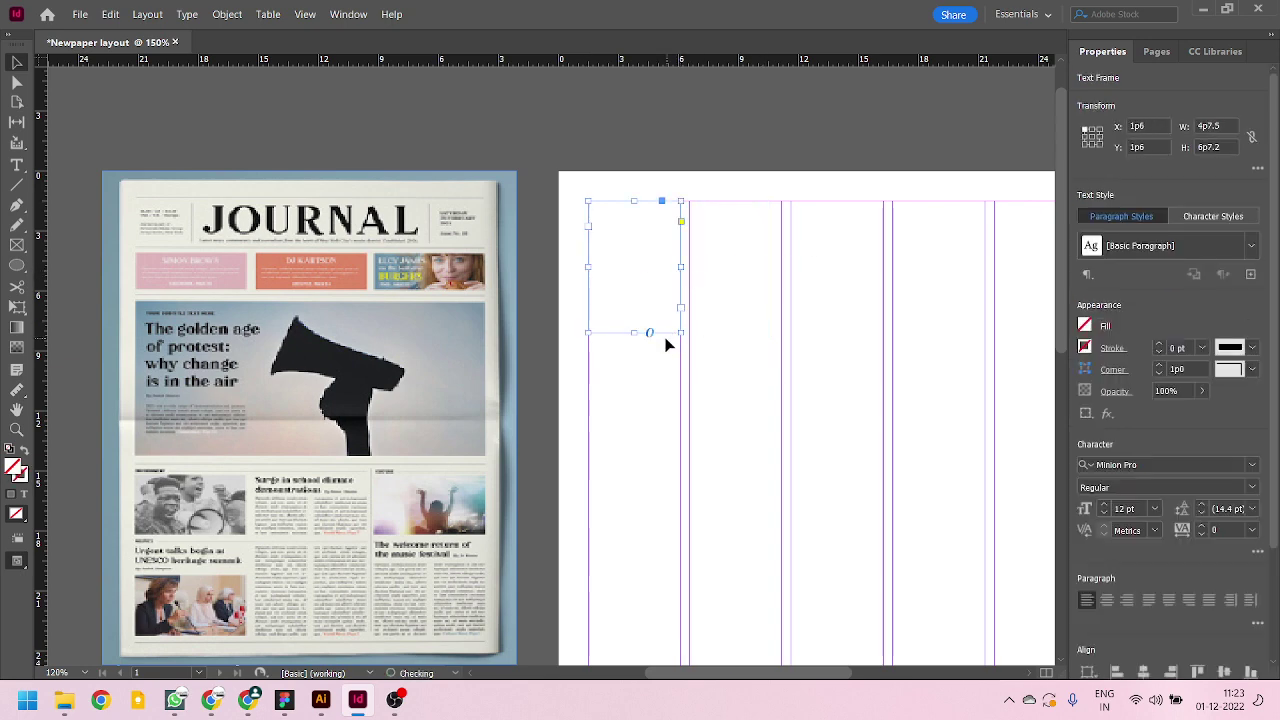
# - Shorten the first-column text frame from its lower edge to about 3p7.8 high
pyautogui.moveTo(635, 332); pyautogui.dragTo(634, 273)
pyautogui.click(668, 324)
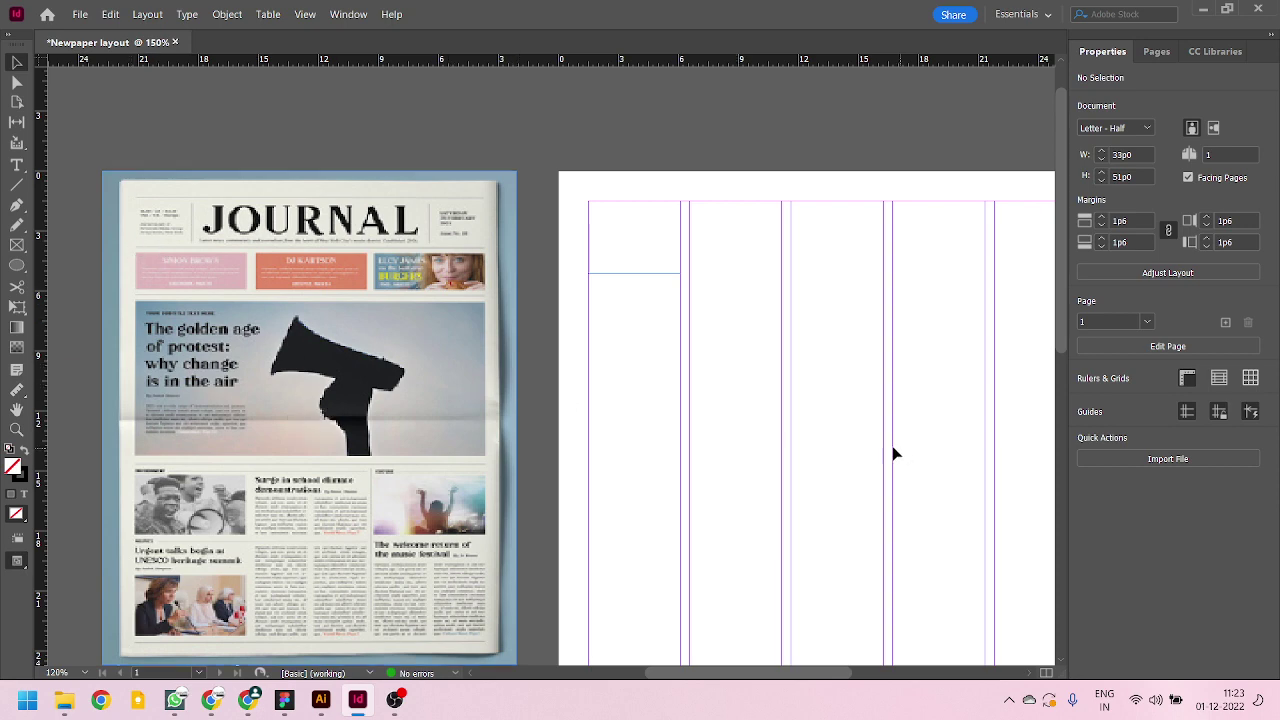
pyautogui.moveTo(740, 380); pyautogui.dragTo(638, 352)
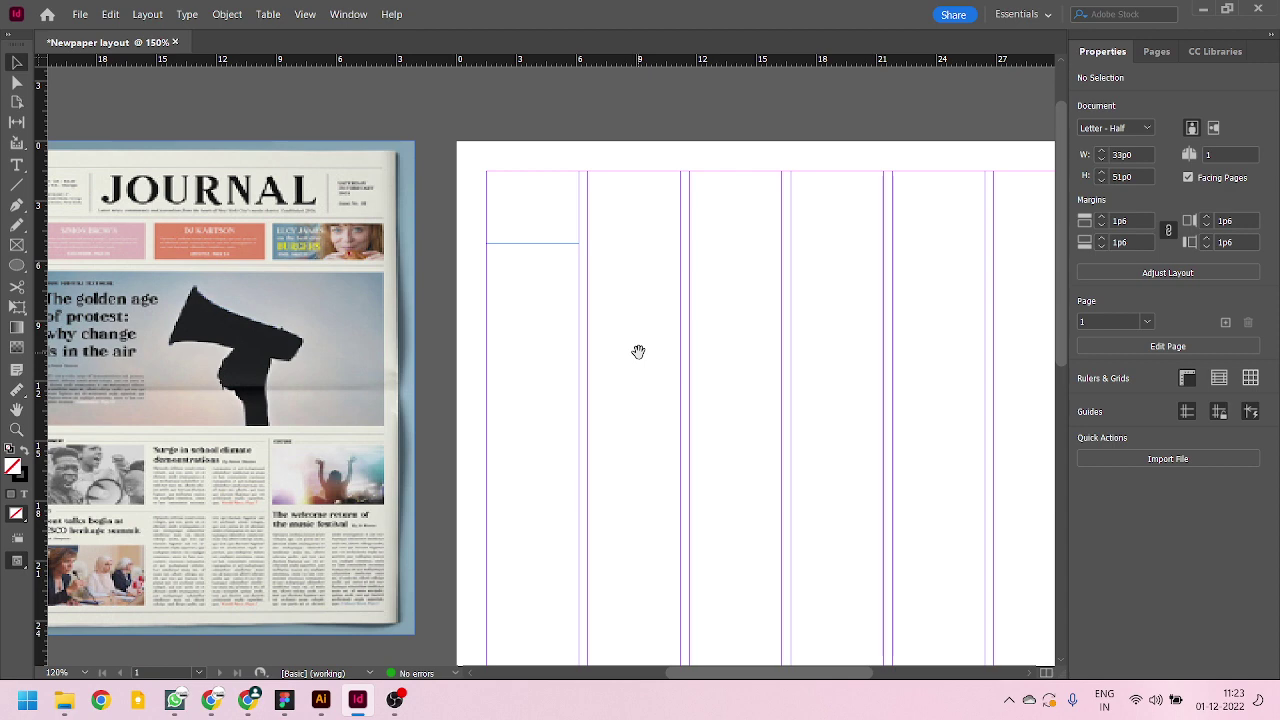
pyautogui.moveTo(556, 260); pyautogui.dragTo(713, 253)
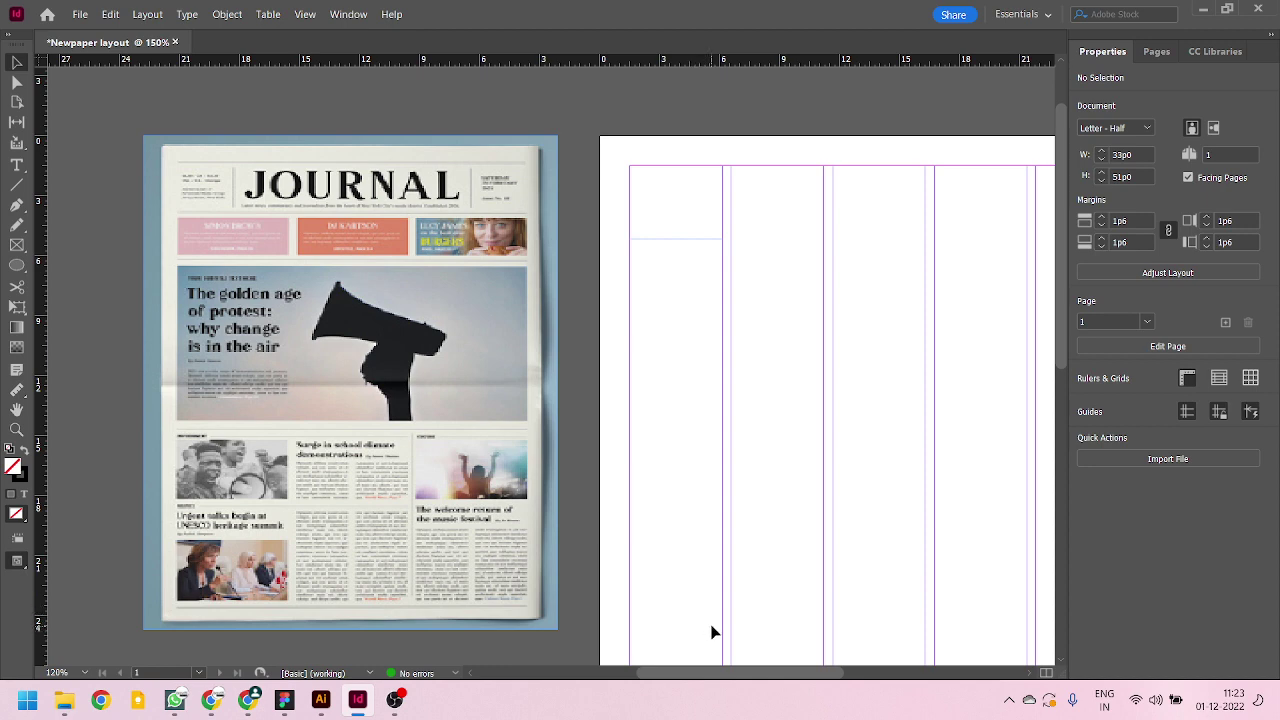
# - Enter the sample text "shjksd djldsd" in the first-column text frame
pyautogui.scroll(1, 760, 186)
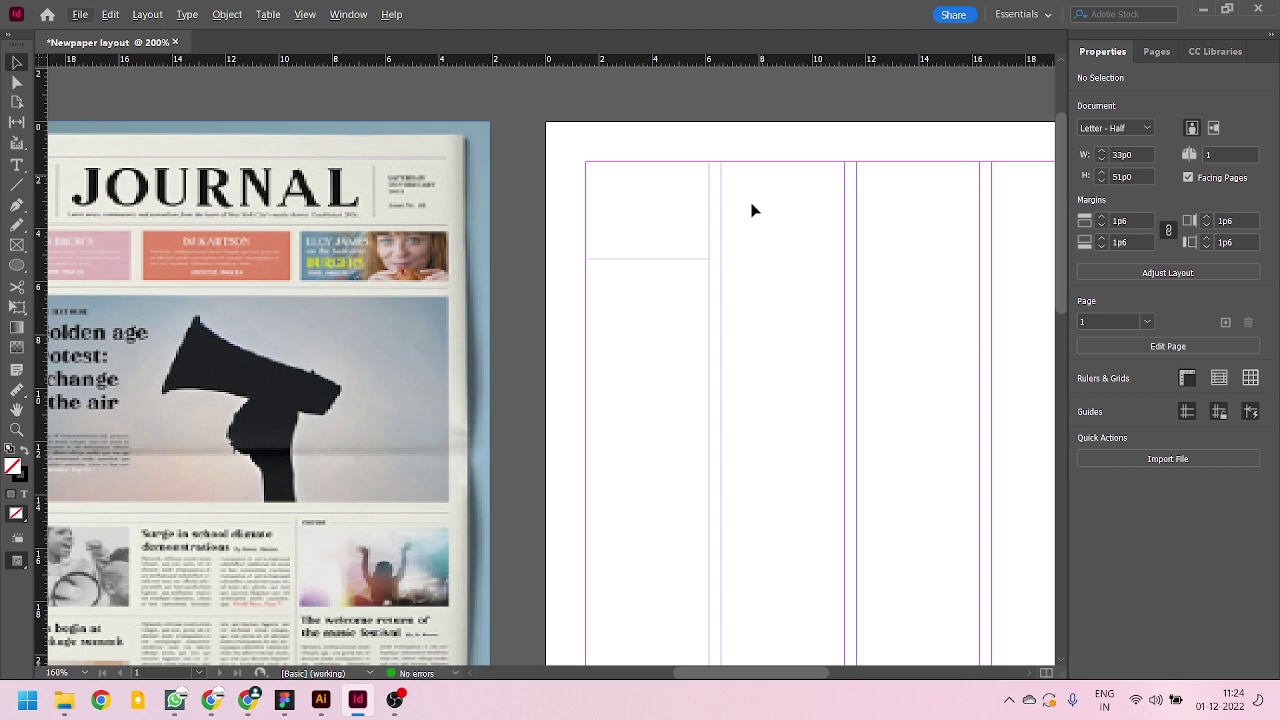
pyautogui.moveTo(348, 286); pyautogui.dragTo(443, 287)
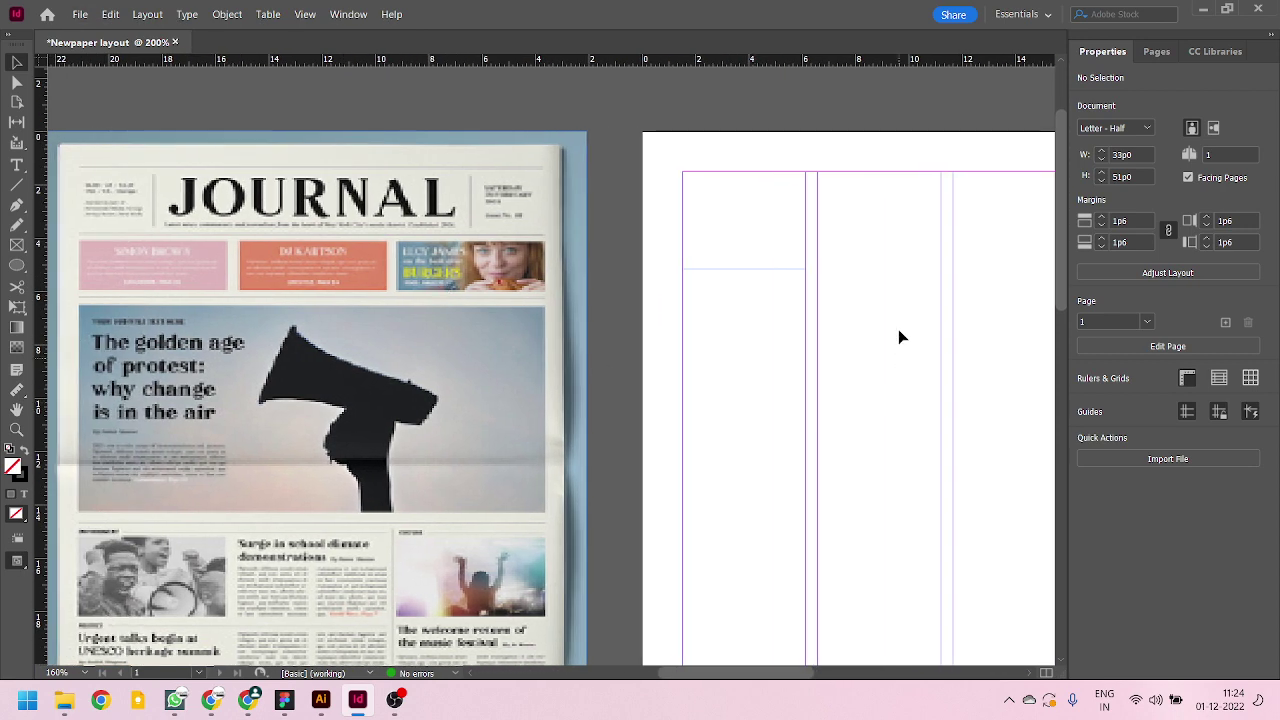
pyautogui.click(776, 238)
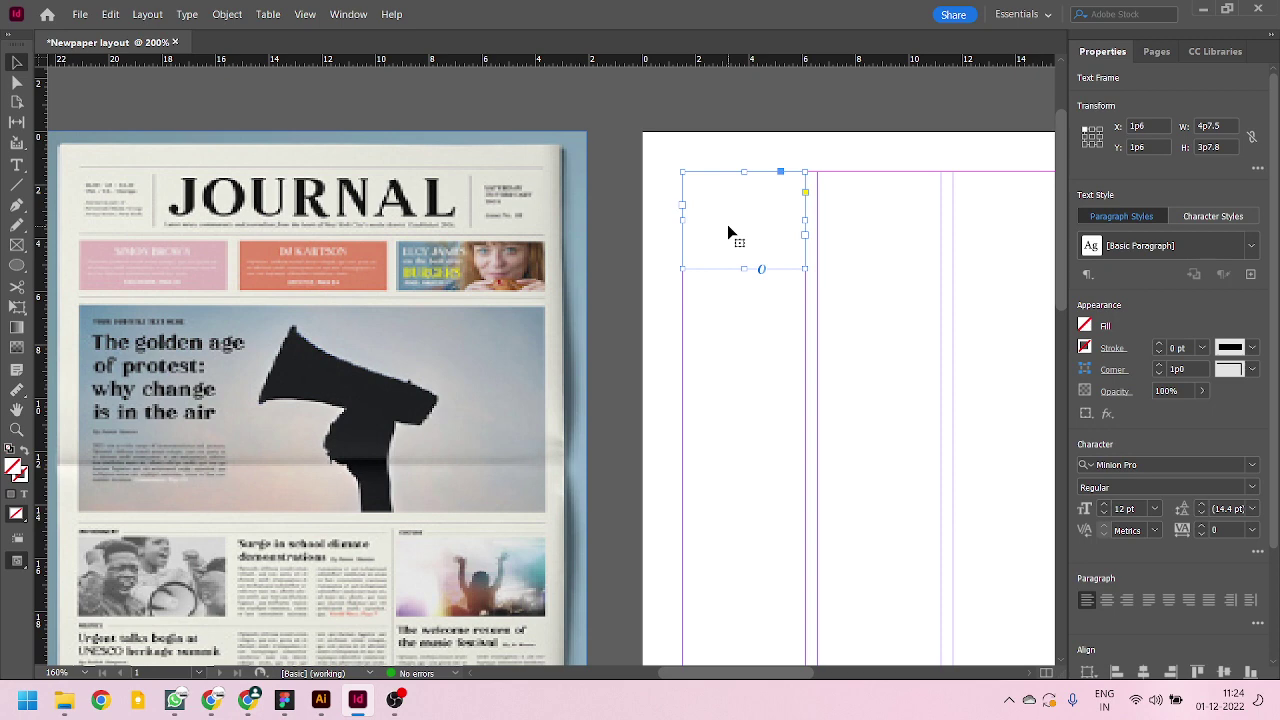
pyautogui.doubleClick(728, 206)
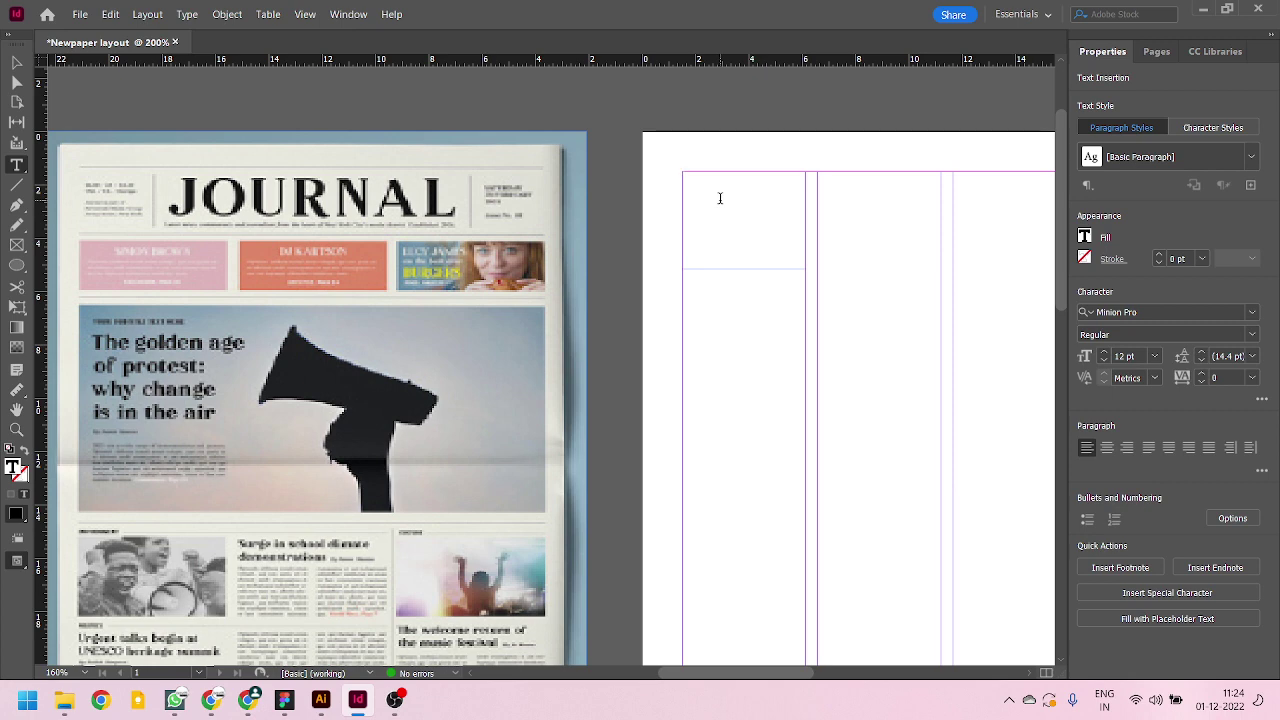
pyautogui.write('shjksd djldsd')
# - Fill the rest of the first-column text frame with placeholder text after the sample words
pyautogui.hotkey('ctrl', 'a')
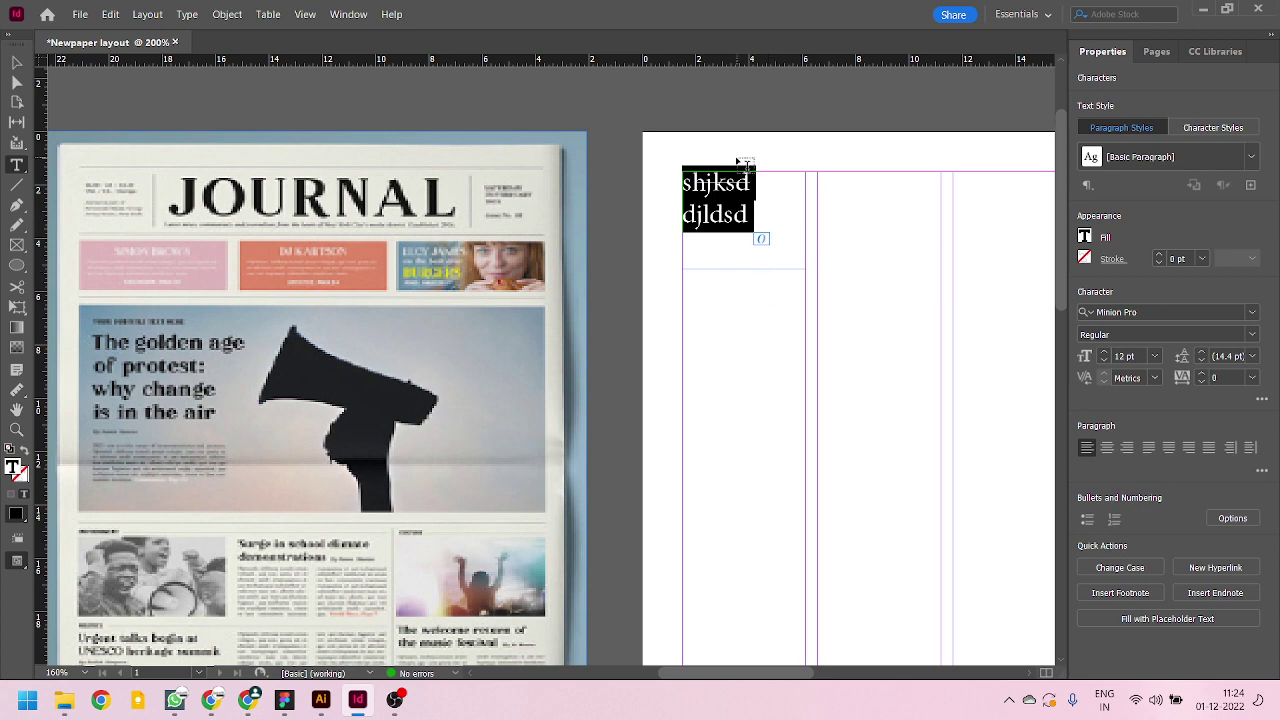
pyautogui.click(200, 14)
pyautogui.moveTo(210, 10)
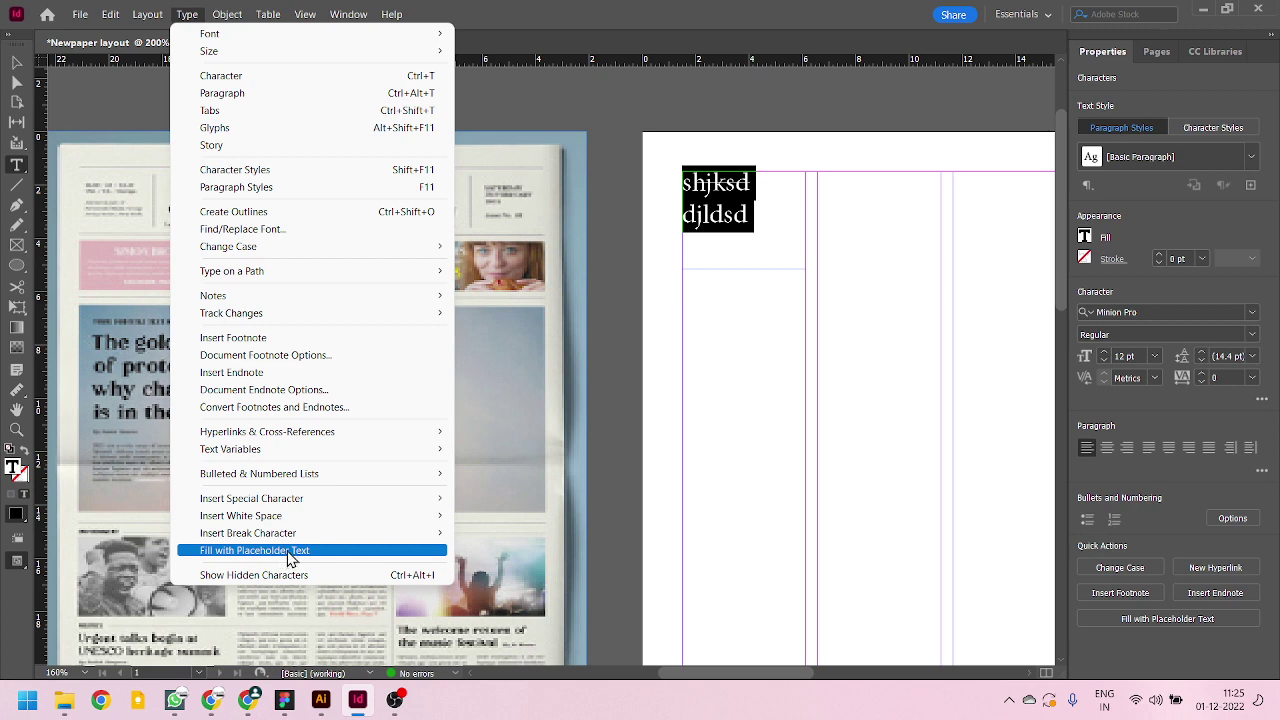
pyautogui.click(289, 551)
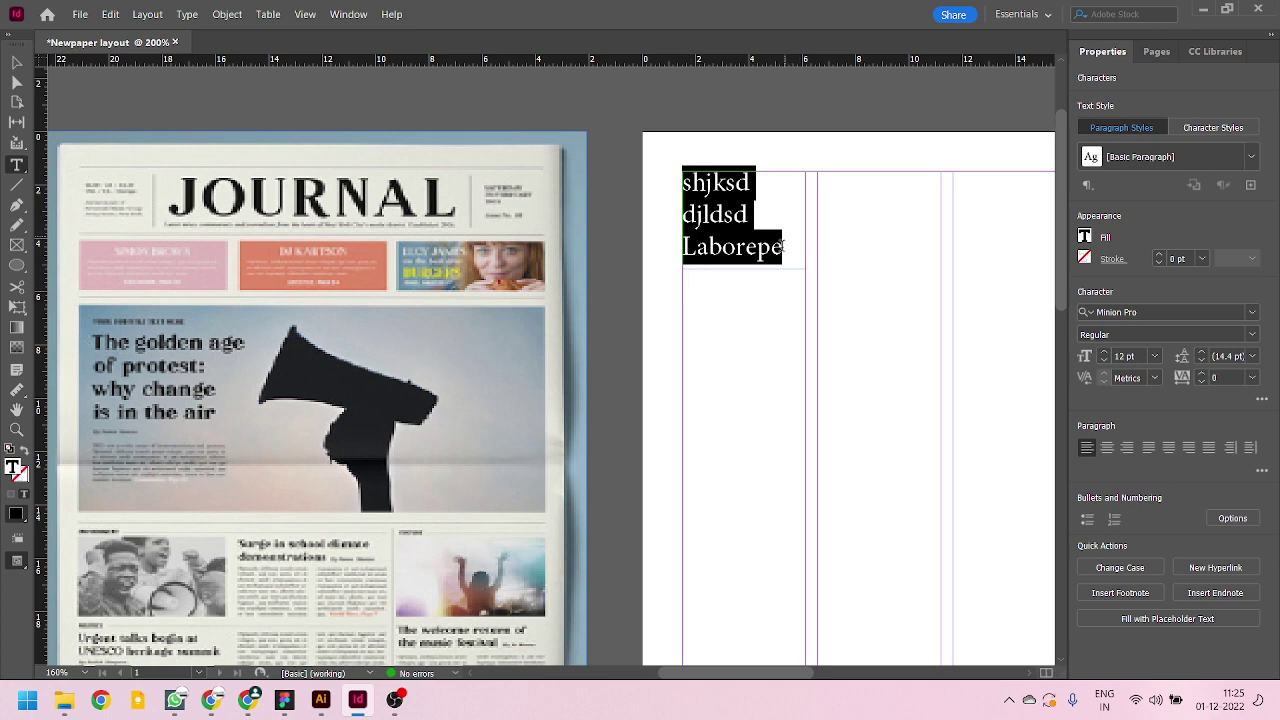
# - Select all the text in the first-column frame and set its font to Times New Roman Regular
pyautogui.click(808, 249)
pyautogui.moveTo(802, 249); pyautogui.dragTo(655, 264)
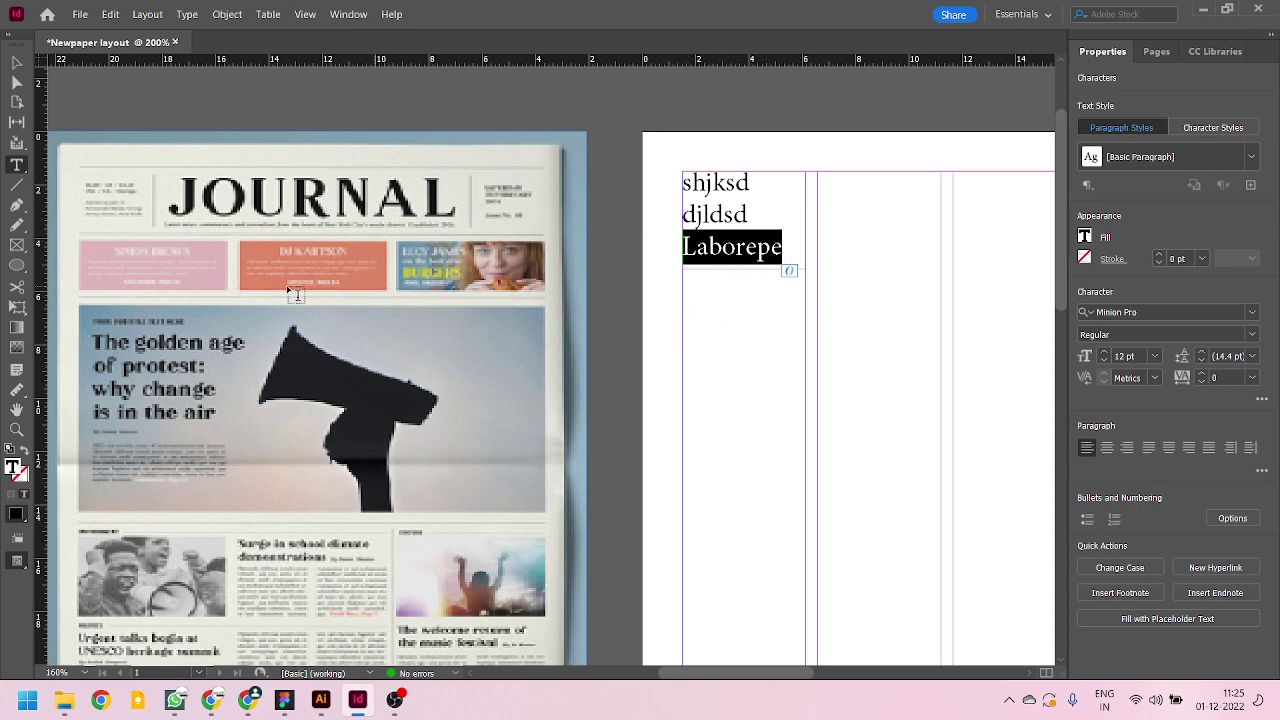
pyautogui.click(803, 249)
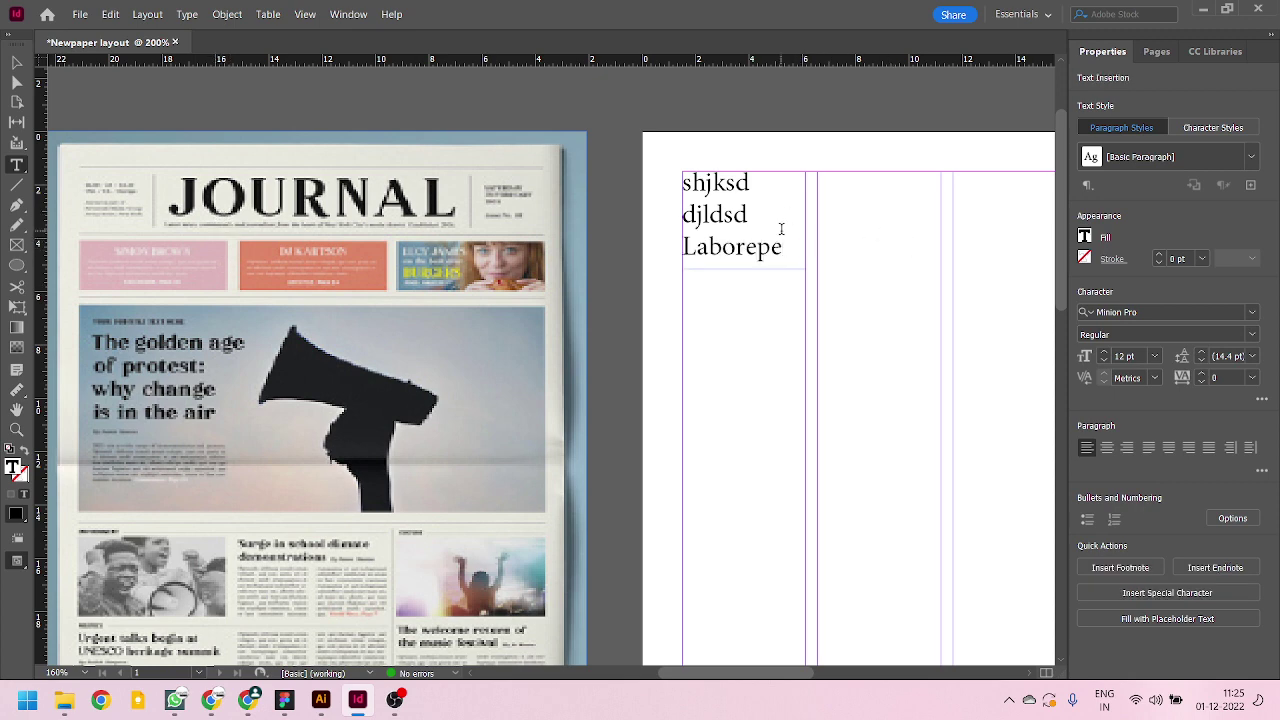
pyautogui.moveTo(803, 249); pyautogui.dragTo(671, 172)
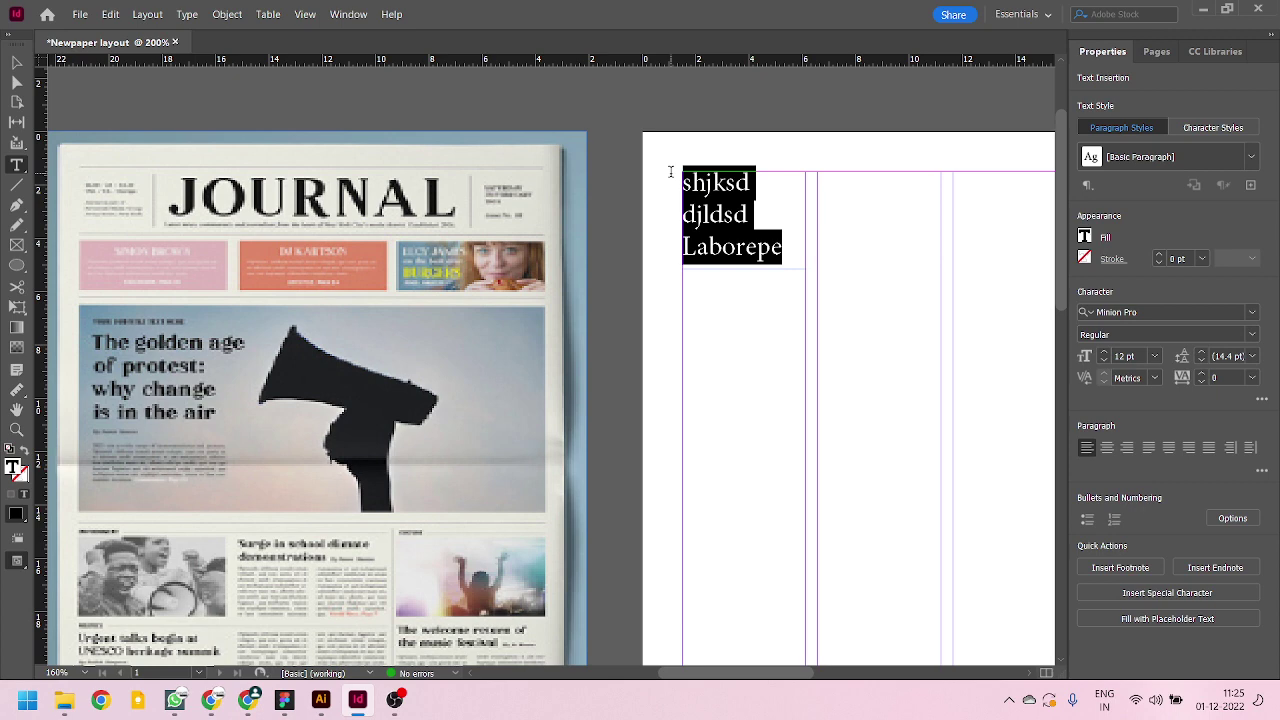
pyautogui.click(755, 214)
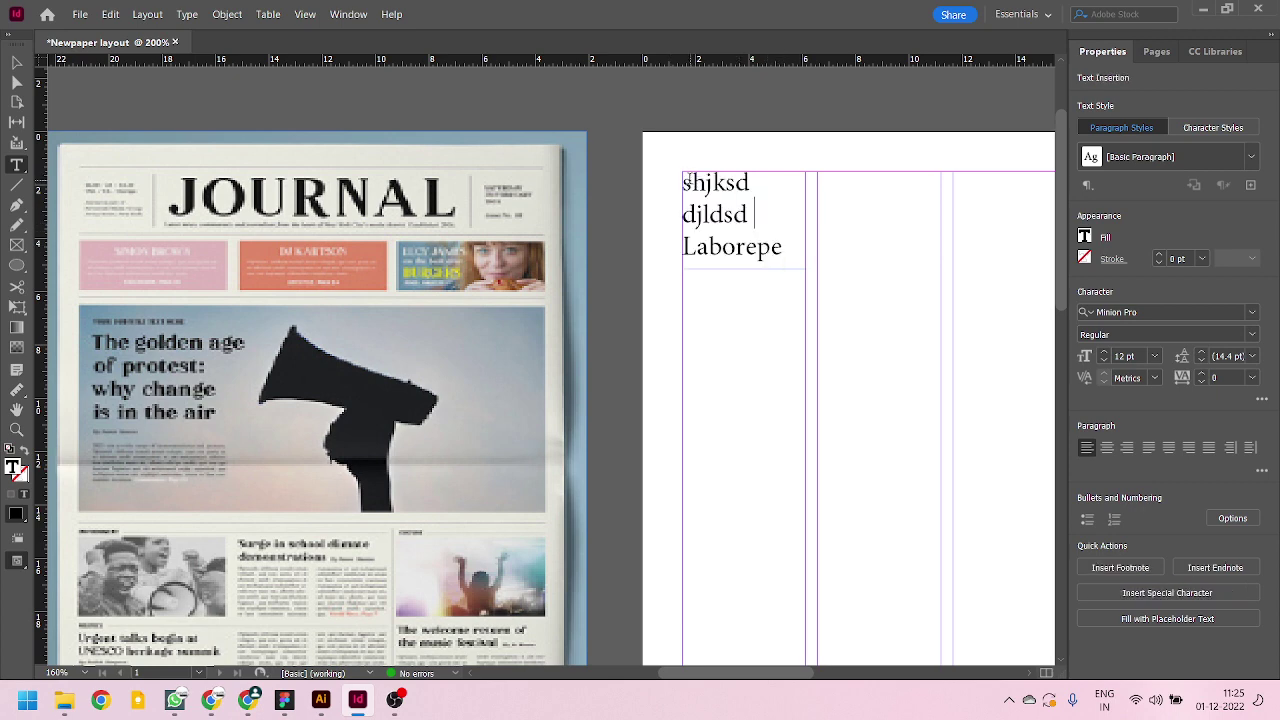
pyautogui.moveTo(686, 180); pyautogui.dragTo(797, 249)
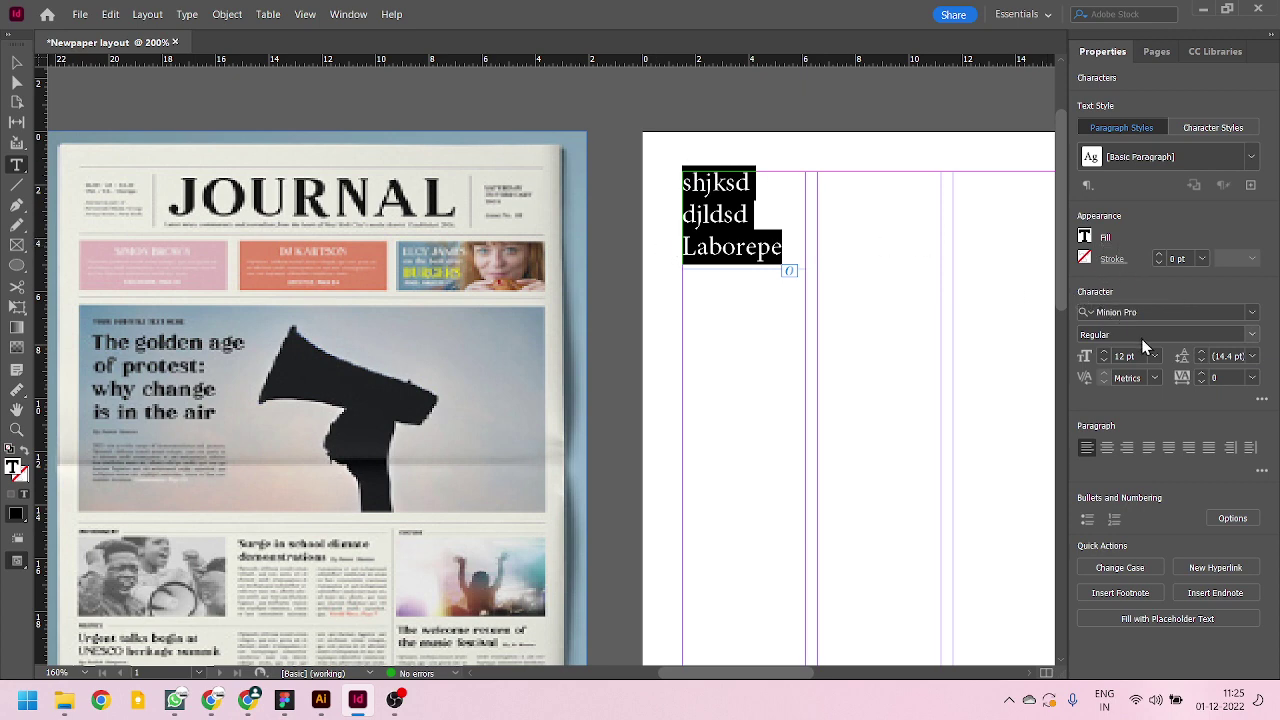
pyautogui.click(1186, 312)
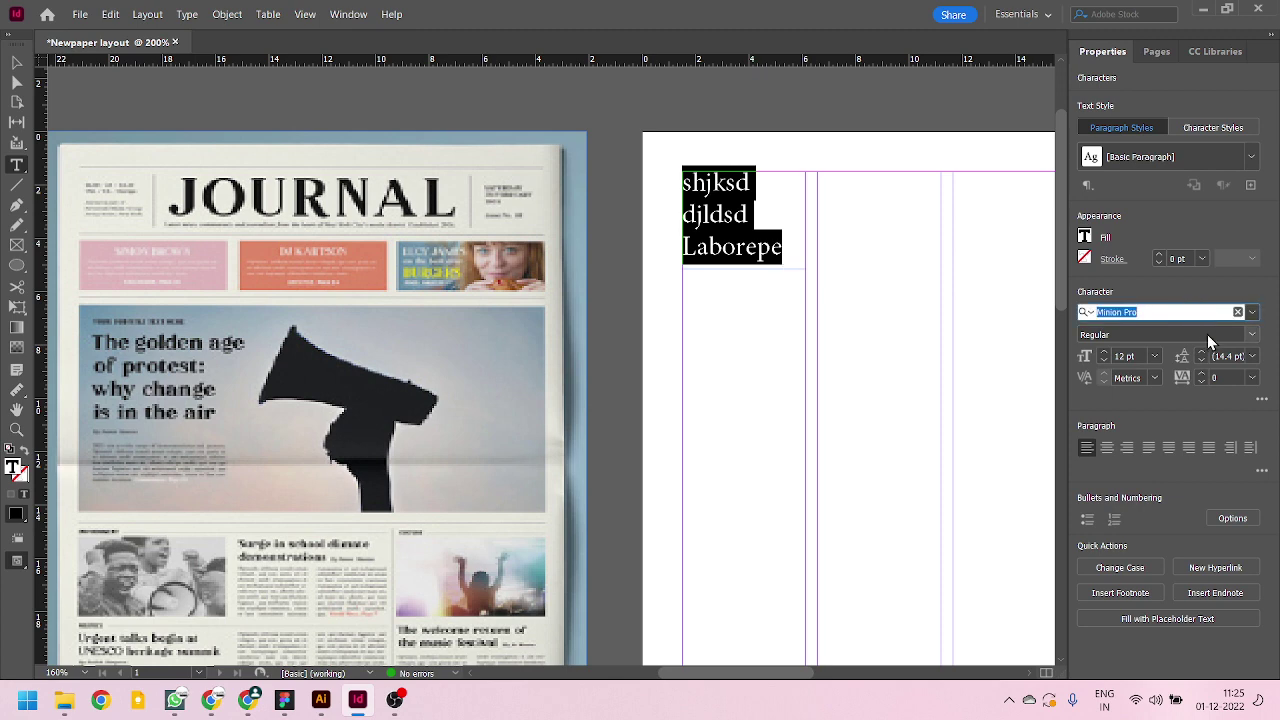
pyautogui.write('times')
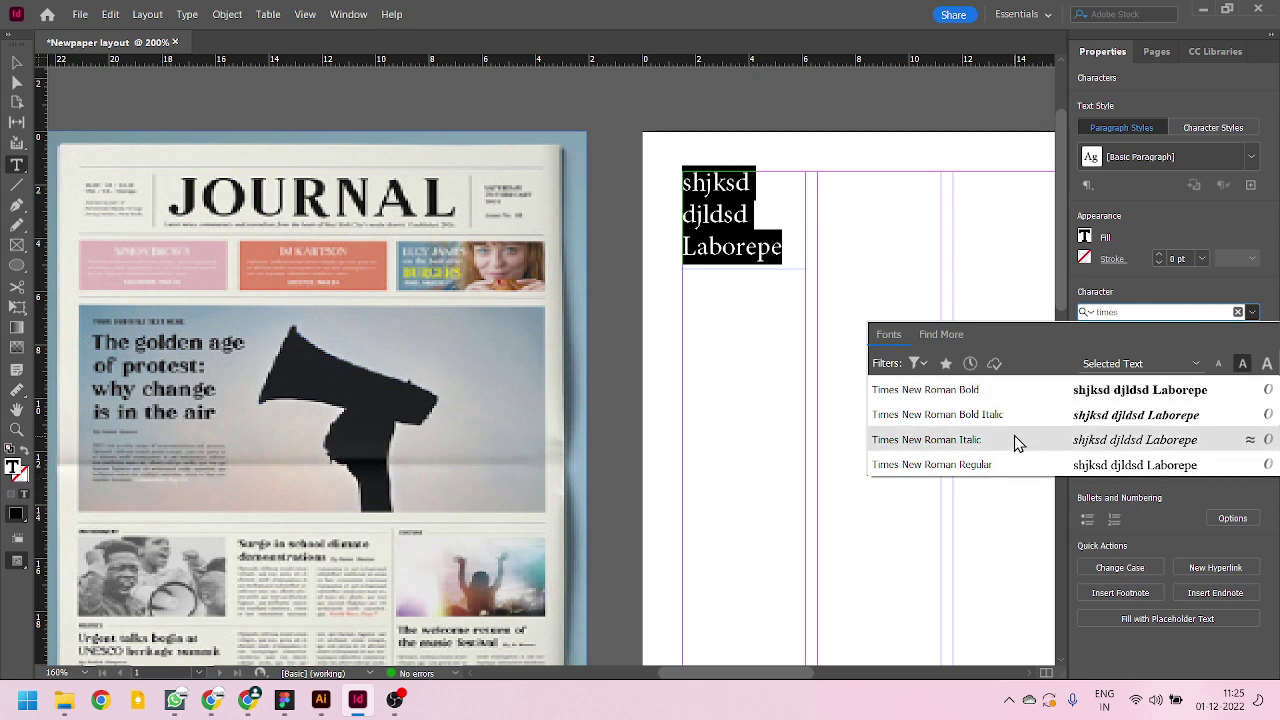
pyautogui.click(1020, 464)
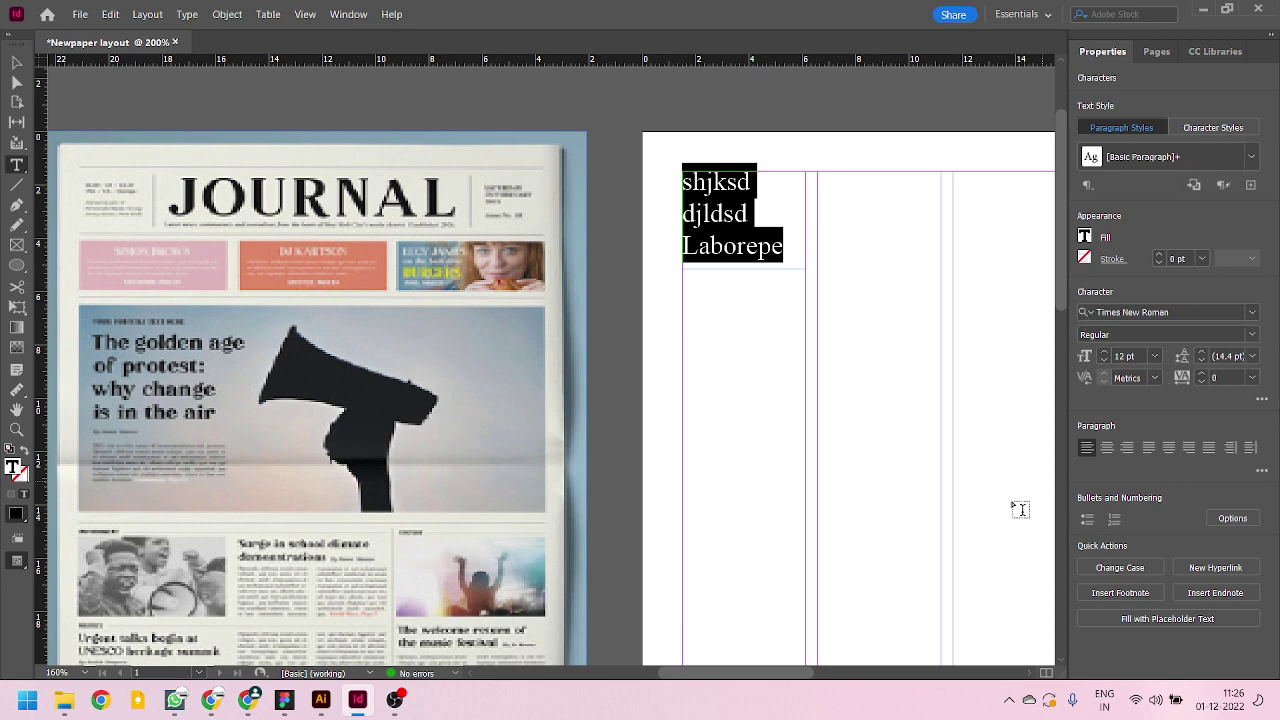
# - Set the selected text's font size to 3 pt and return to selecting the text frame as an object
pyautogui.click(1155, 357)
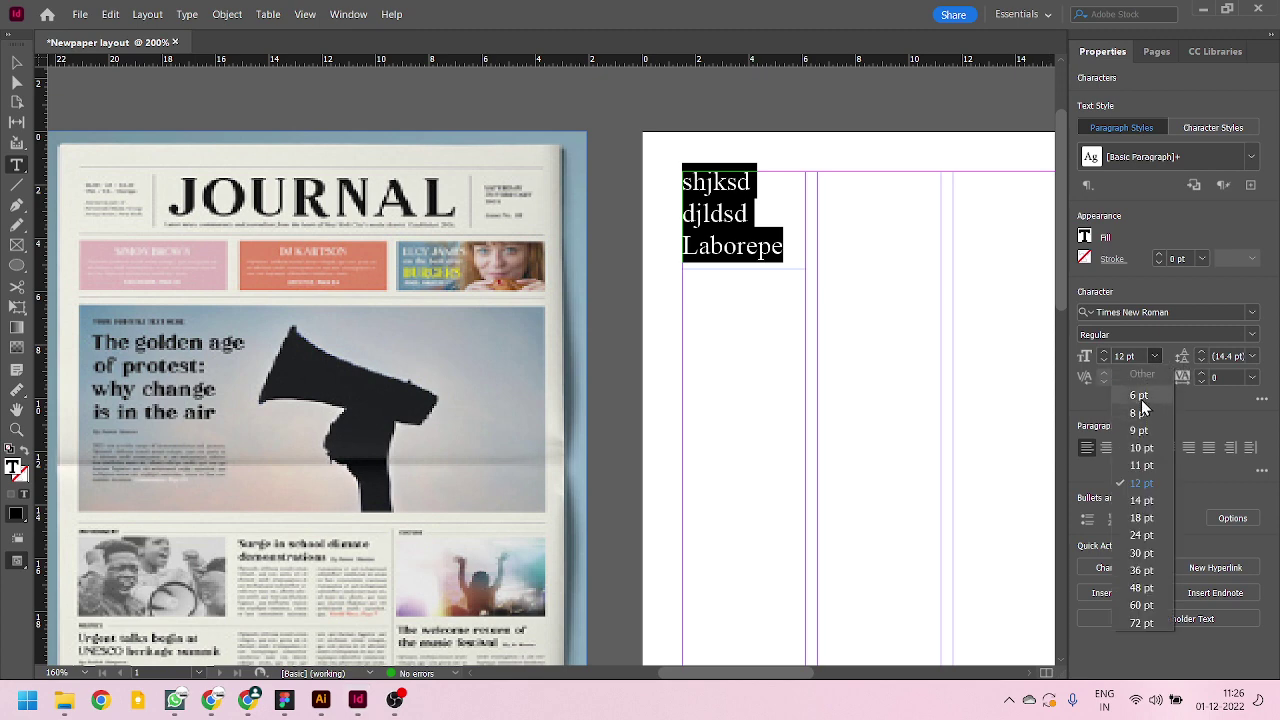
pyautogui.click(1141, 398)
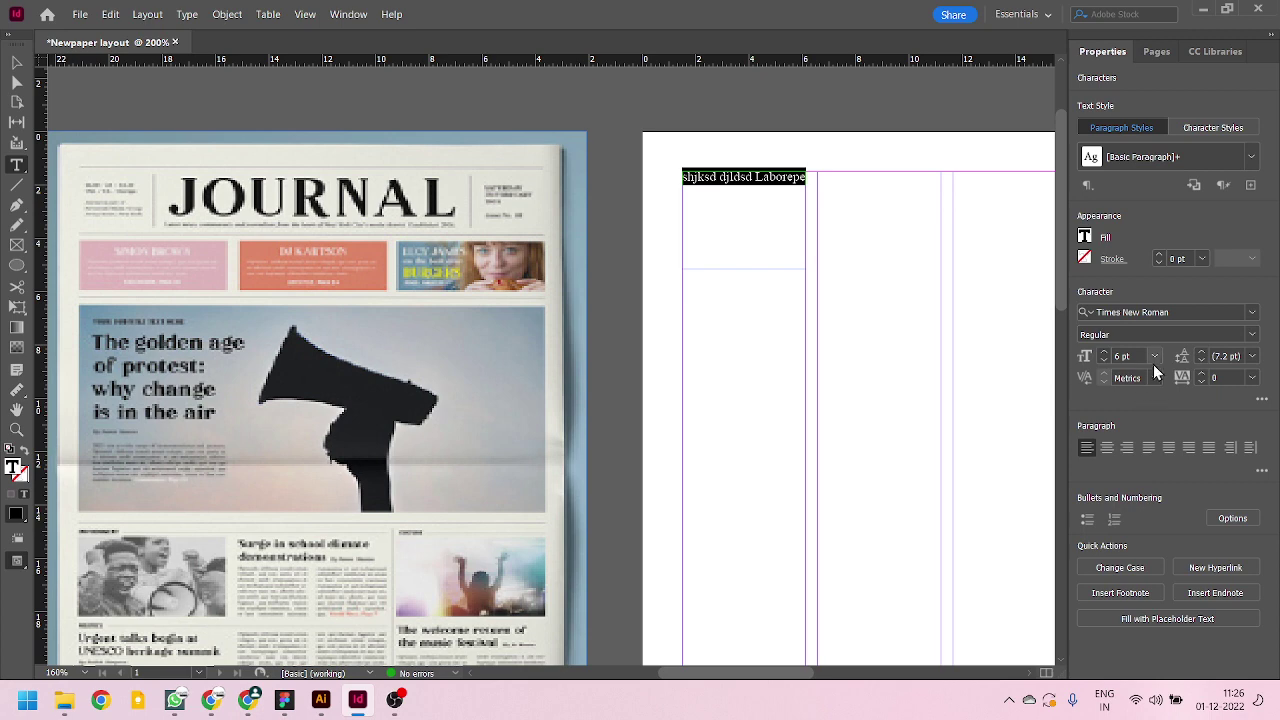
pyautogui.click(1138, 358)
pyautogui.write('3')
pyautogui.press('Return')
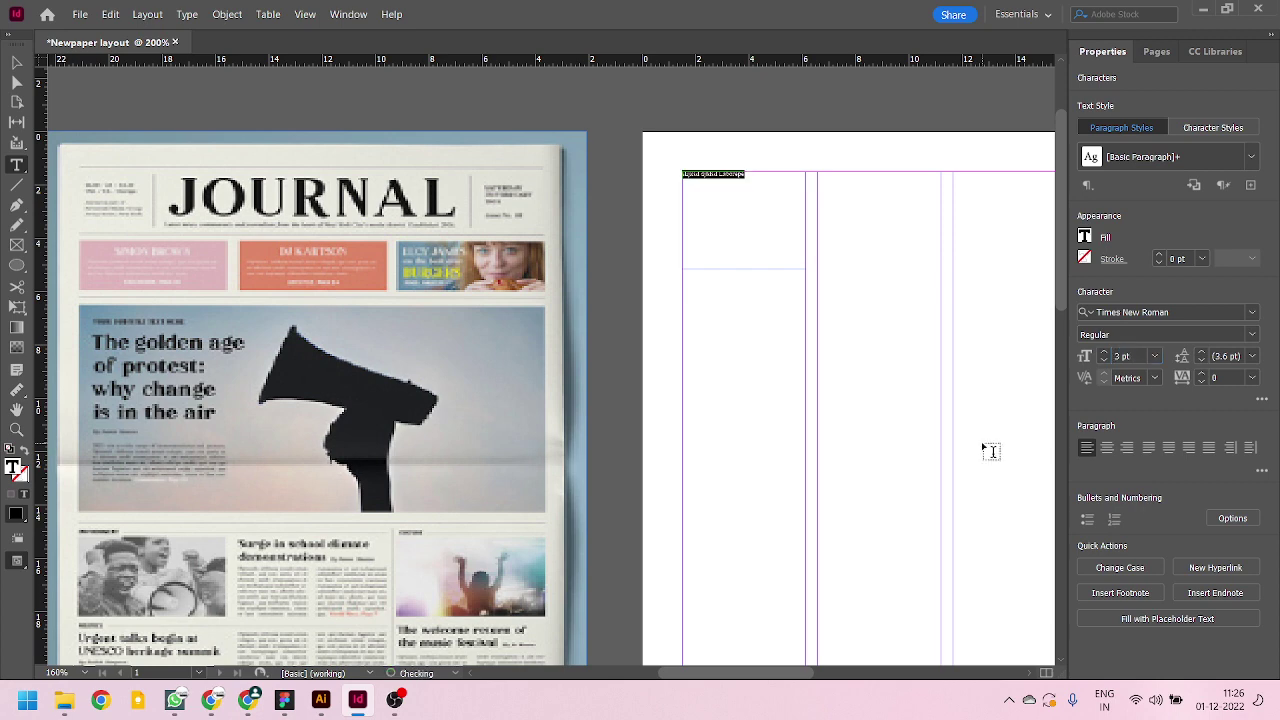
pyautogui.click(14, 70)
pyautogui.click(14, 70)
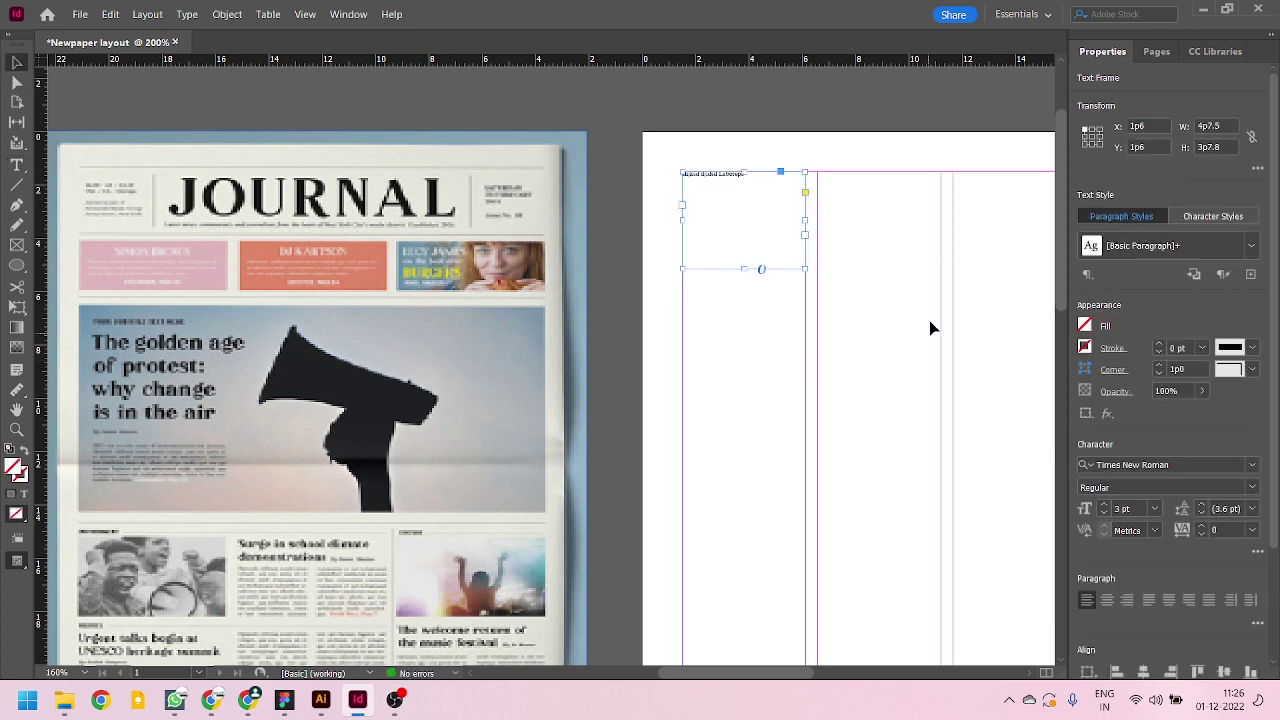
# - Try lowering the text frame's upper edge to about Y 2p4.2, and undo that resize
pyautogui.scroll(2, 828, 186)
pyautogui.scroll(-3, 669, 209)
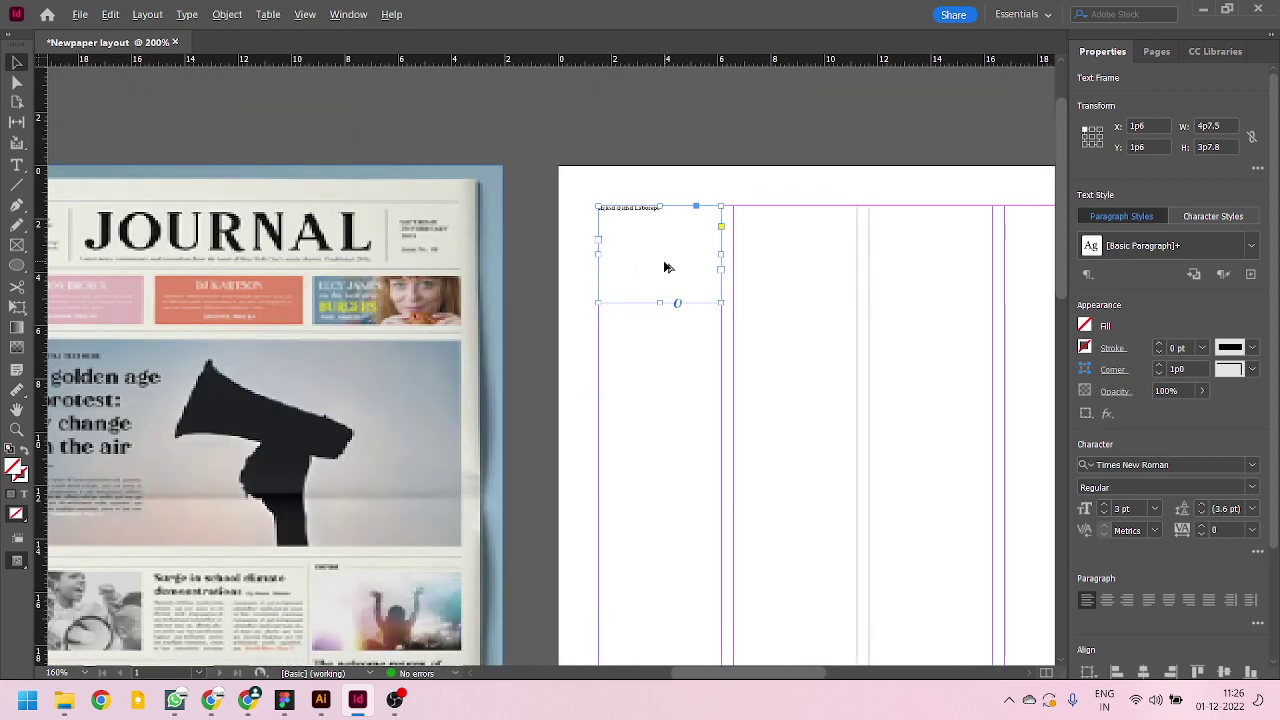
pyautogui.scroll(1, 297, 253)
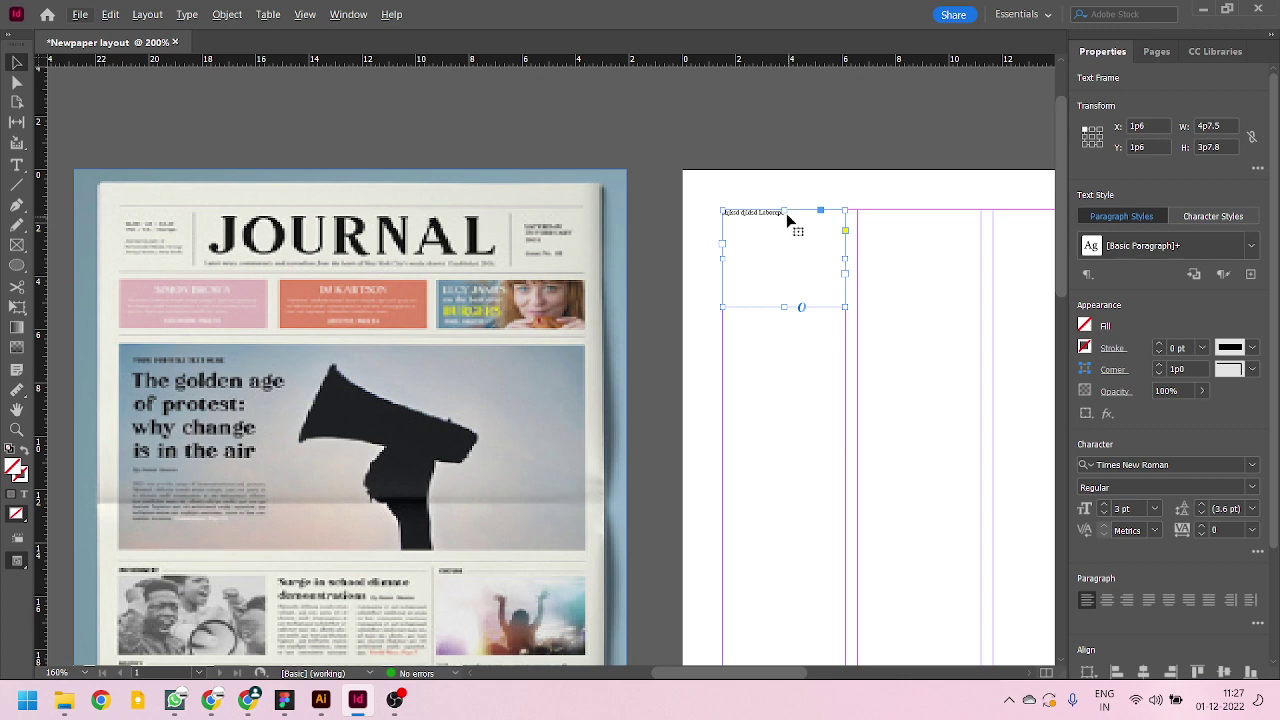
pyautogui.moveTo(786, 213); pyautogui.dragTo(786, 234)
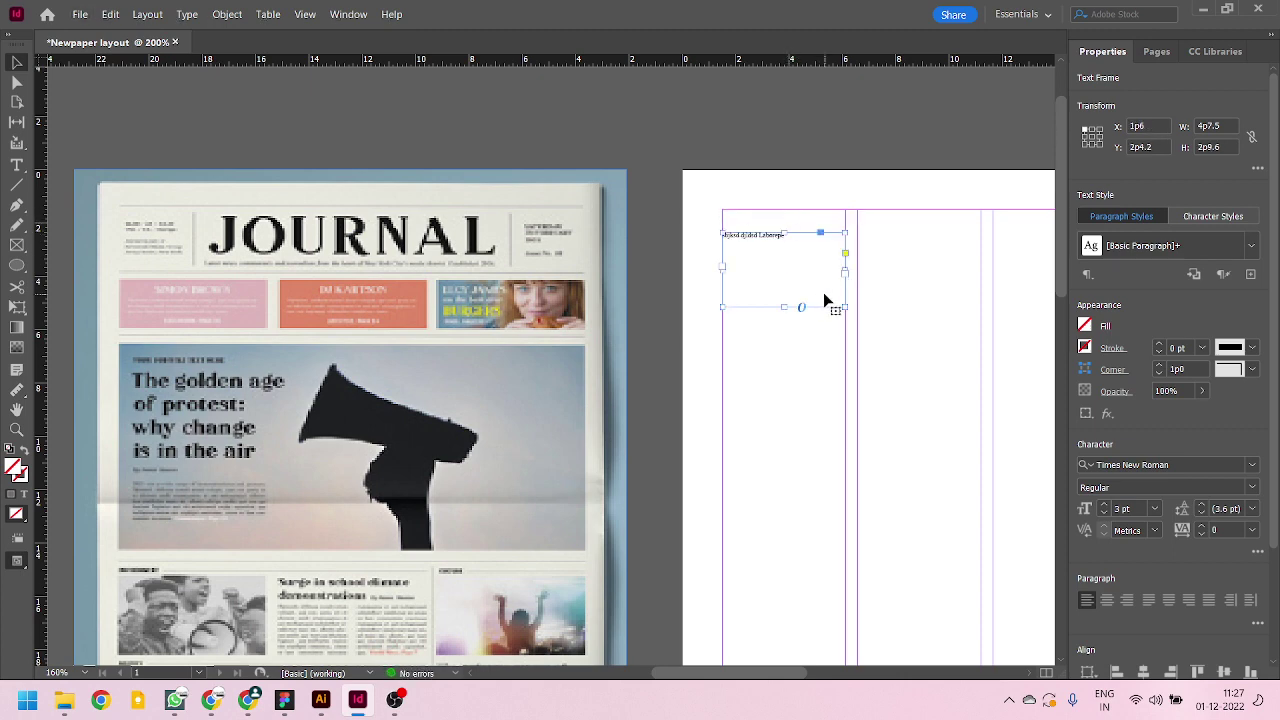
pyautogui.hotkey('ctrl', 'z')
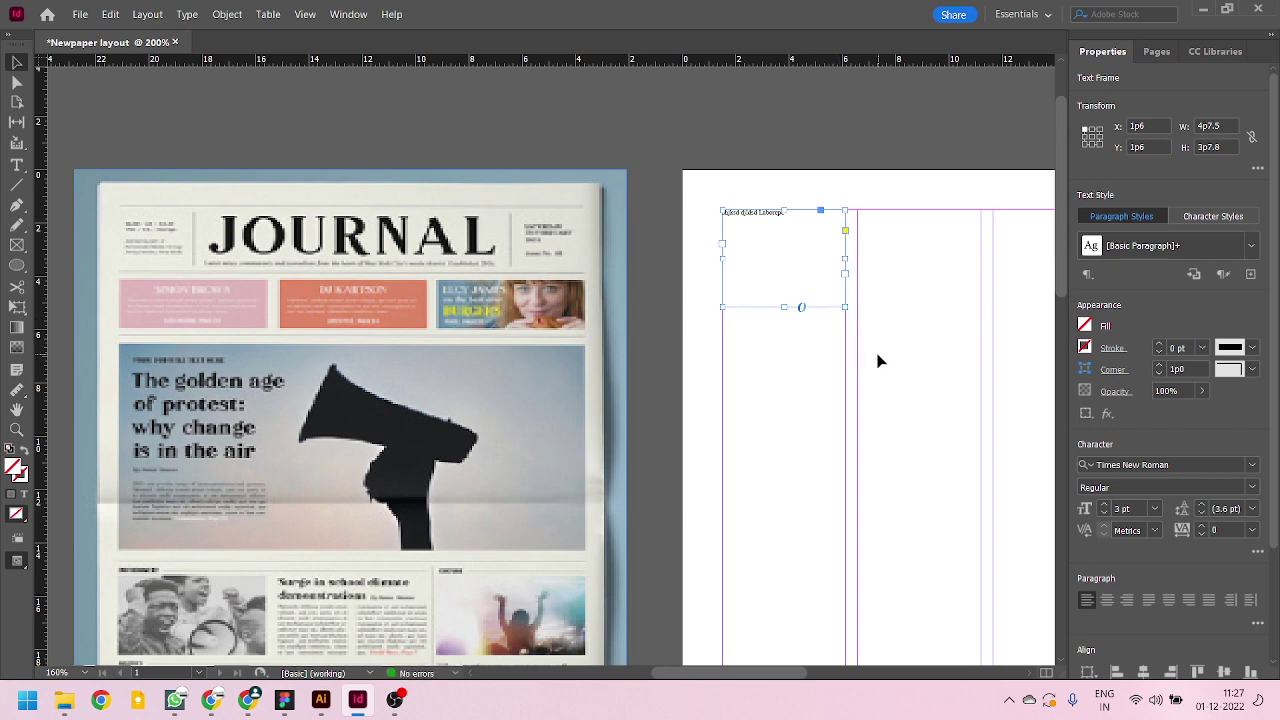
pyautogui.scroll(1, 850, 247)
pyautogui.scroll(-1, 866, 275)
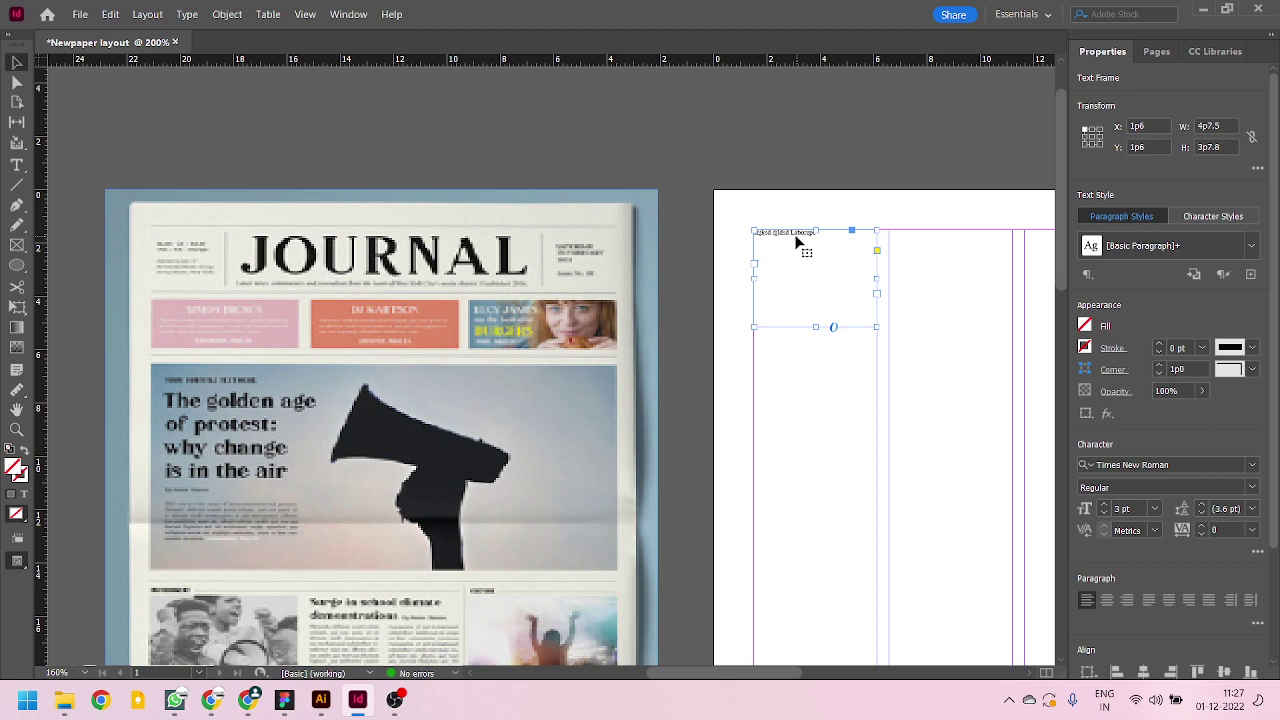
pyautogui.click(184, 17)
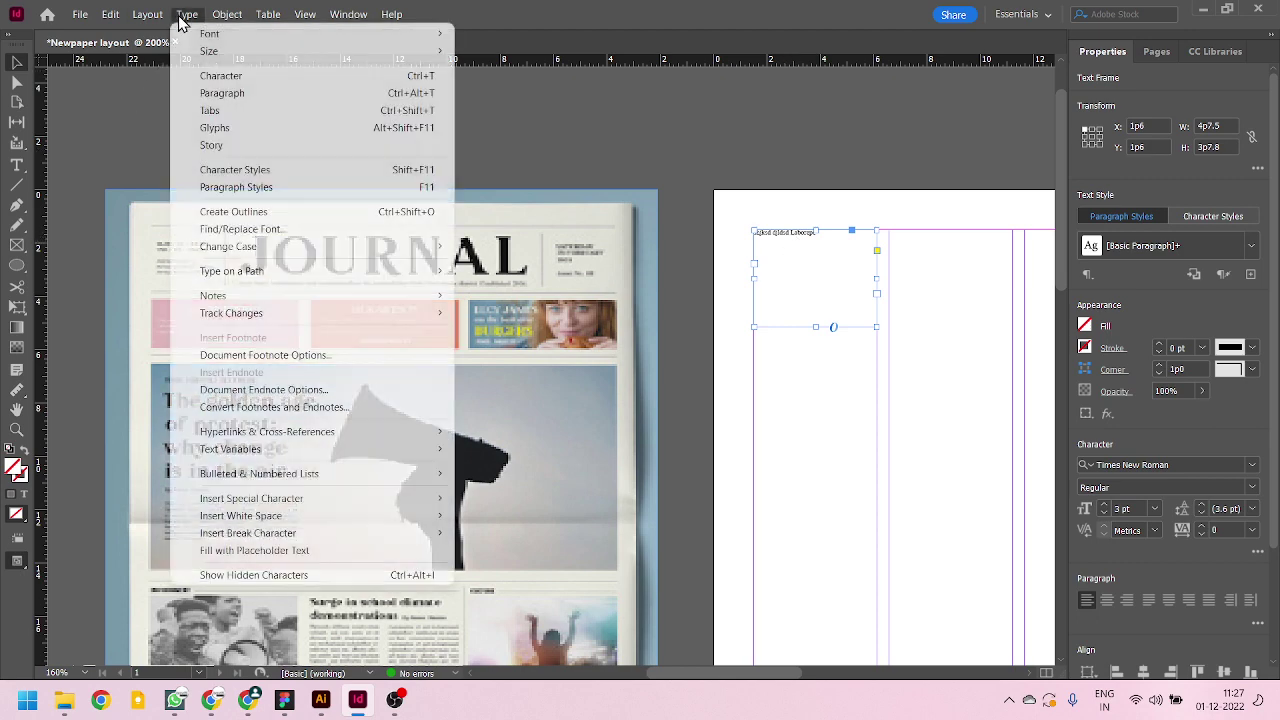
pyautogui.click(873, 370)
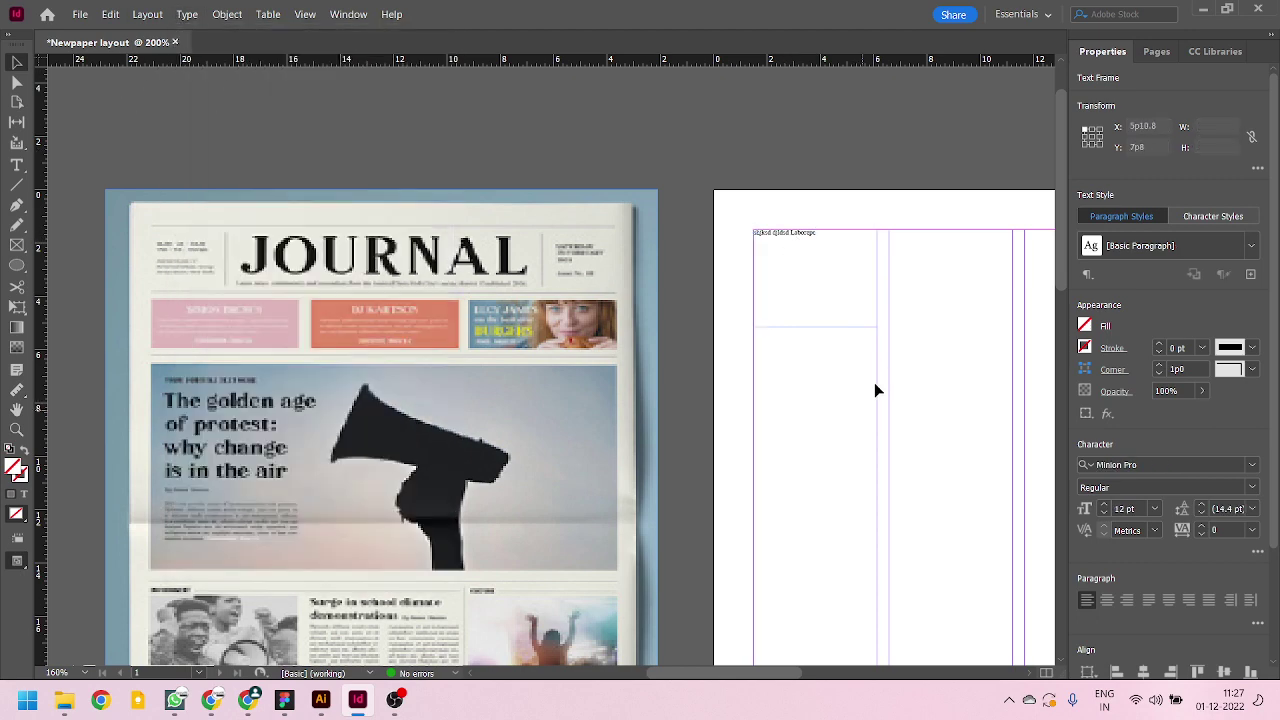
# - Duplicate the first-column text frame onto the pasteboard above the page and widen the copy to about 6p2.7
pyautogui.scroll(2, 860, 365)
pyautogui.hscroll(4, 880, 411)
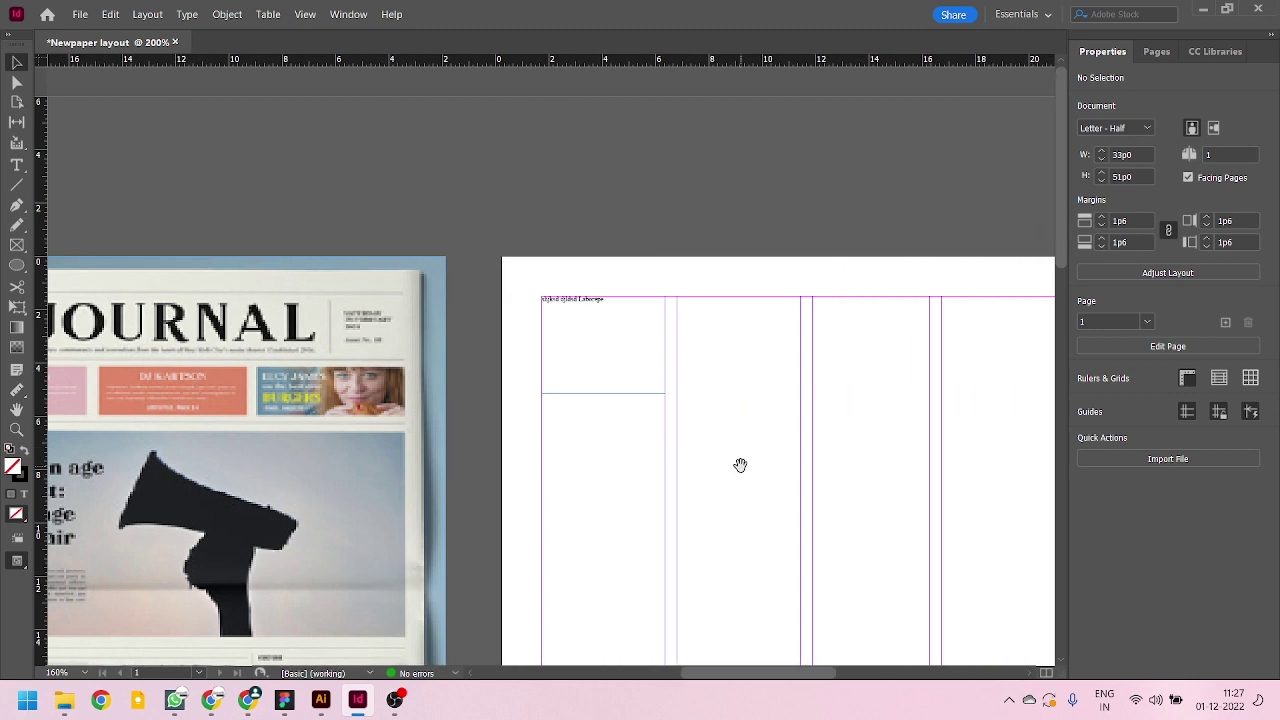
pyautogui.click(600, 300)
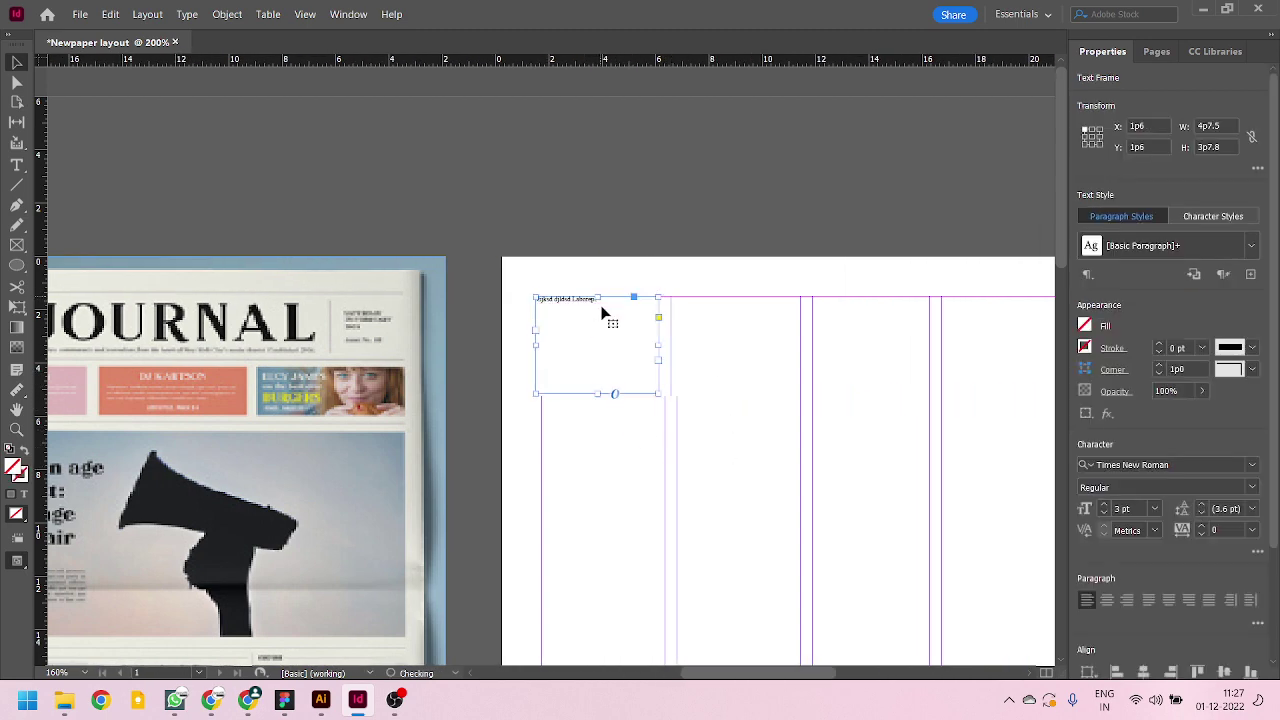
pyautogui.moveTo(586, 297); pyautogui.dragTo(575, 108)
pyautogui.moveTo(665, 153); pyautogui.dragTo(708, 152)
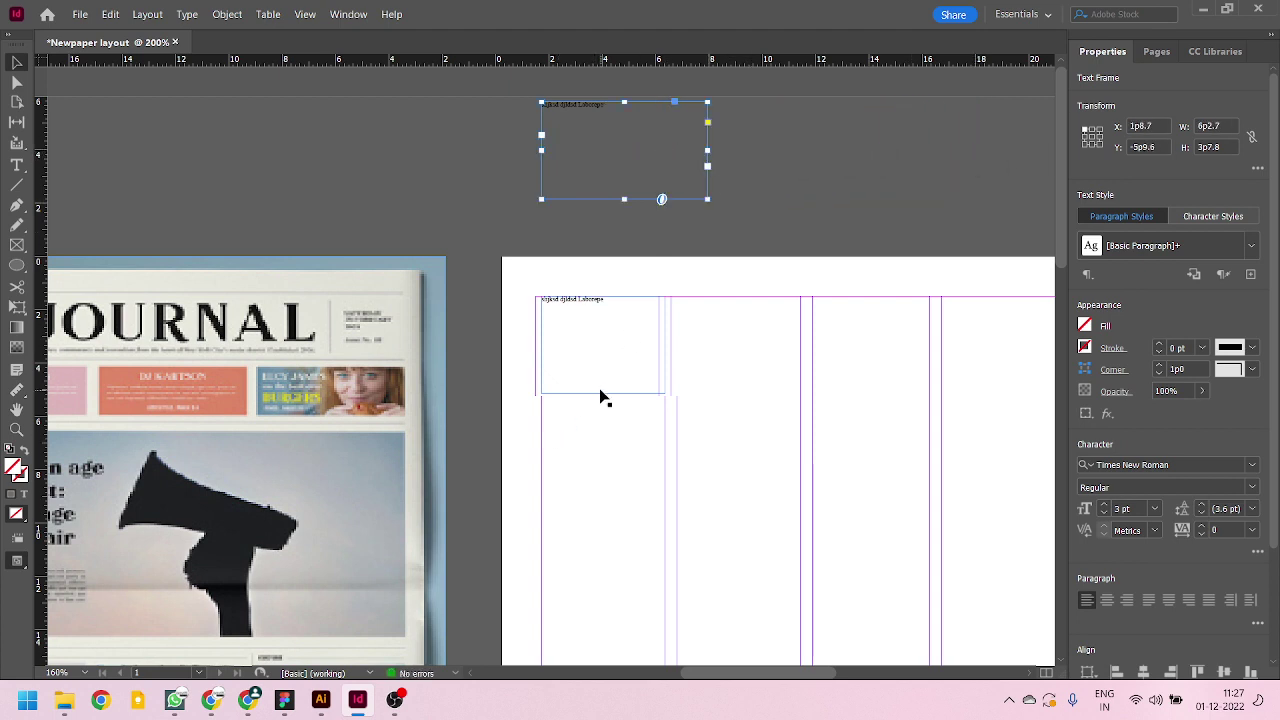
# - Align the original text frame with the first column at the page margins, X 1p6 and Y 1p6
pyautogui.moveTo(600, 397); pyautogui.dragTo(636, 401)
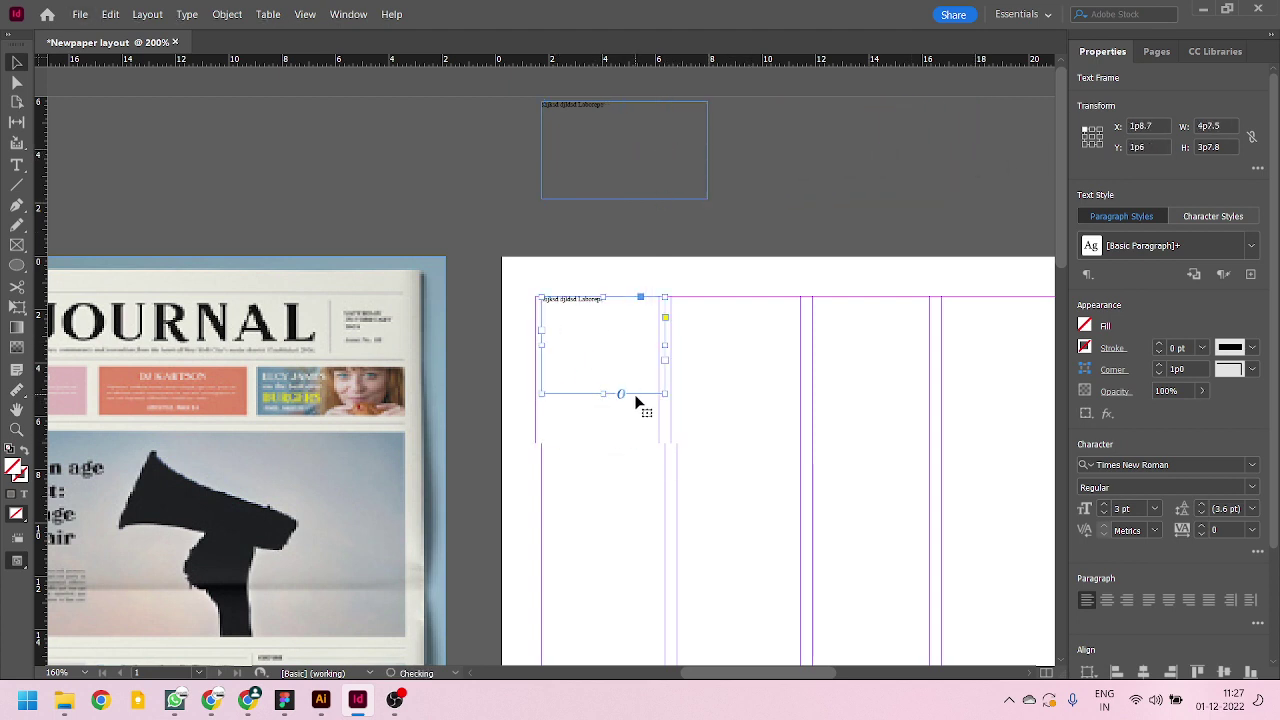
pyautogui.scroll(3, 636, 401)
pyautogui.scroll(-3, 649, 514)
pyautogui.scroll(2, 580, 318)
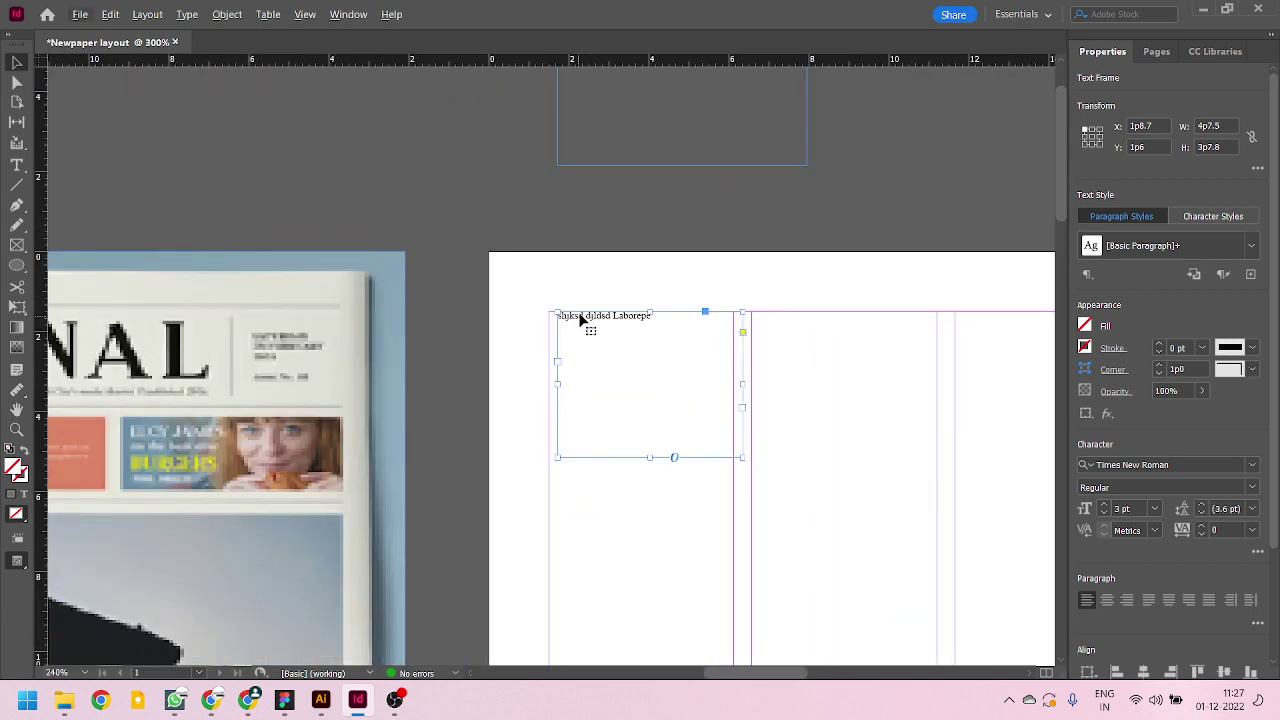
pyautogui.moveTo(580, 318); pyautogui.dragTo(574, 318)
pyautogui.scroll(-2, 758, 502)
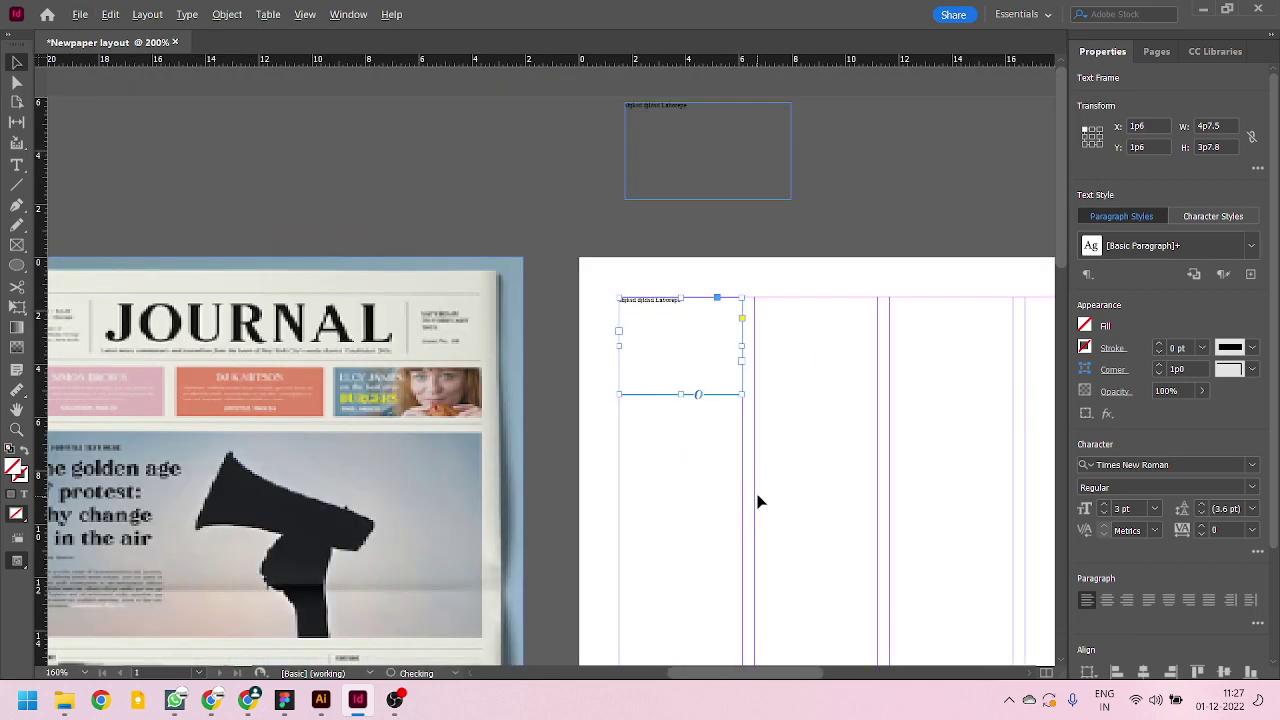
# - Fill the widened text frame on the pasteboard above the page with placeholder text
pyautogui.scroll(-2, 740, 125)
pyautogui.scroll(1, 737, 128)
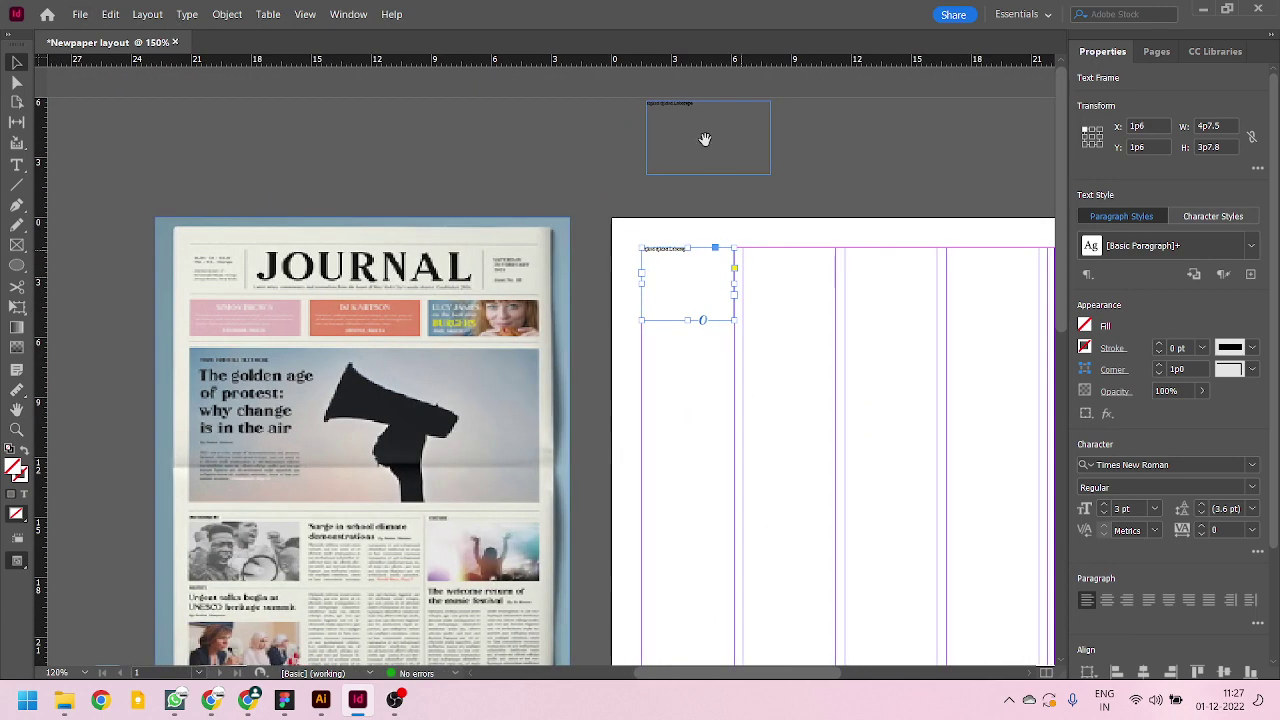
pyautogui.click(677, 108)
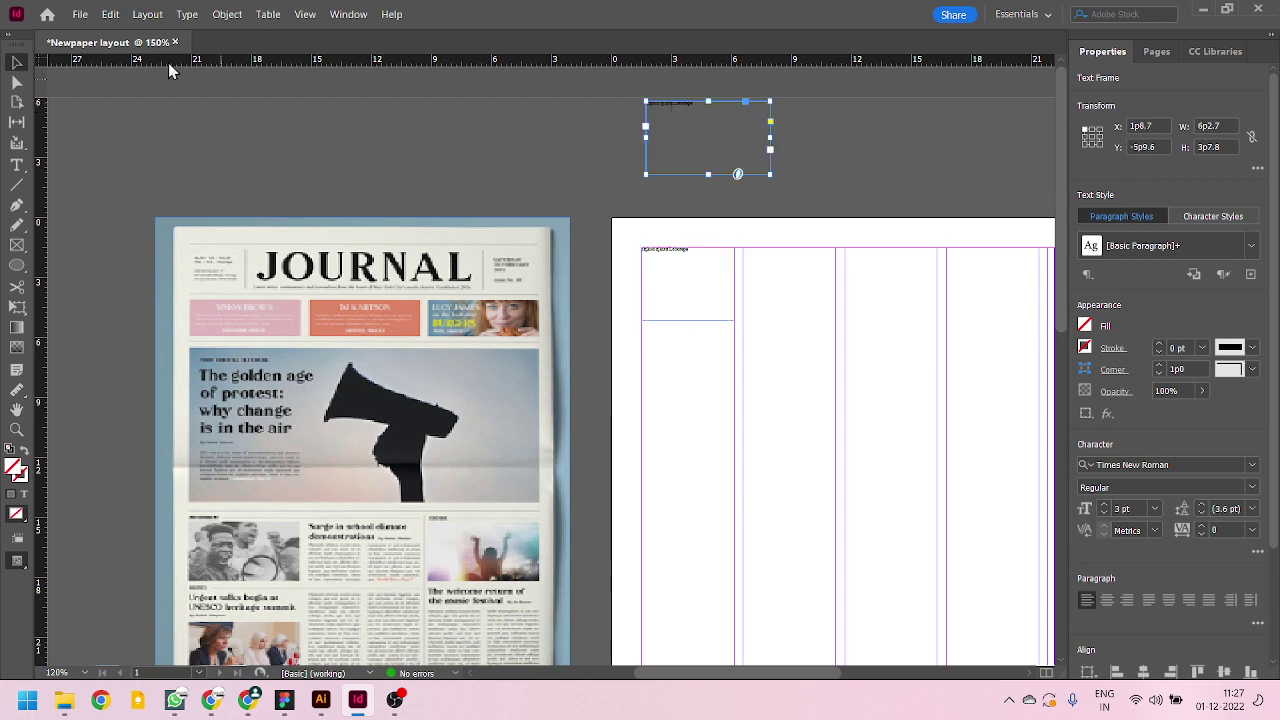
pyautogui.click(187, 14)
pyautogui.click(295, 551)
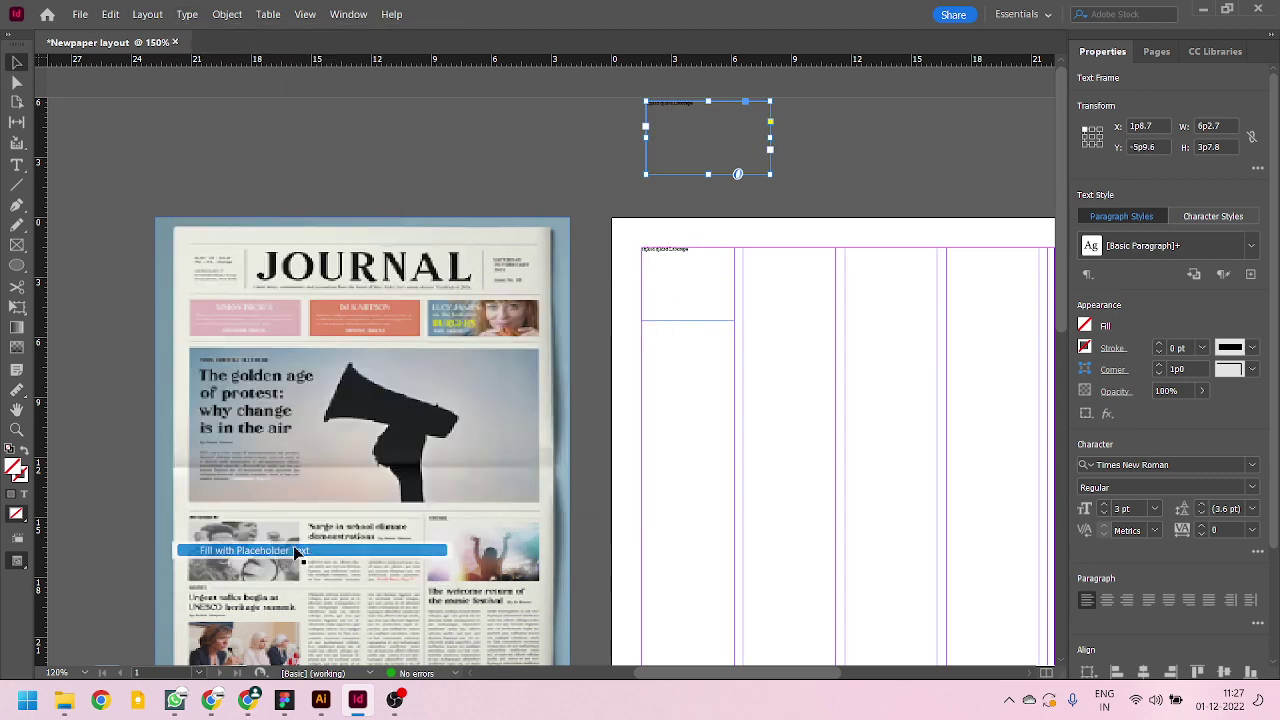
pyautogui.click(800, 165)
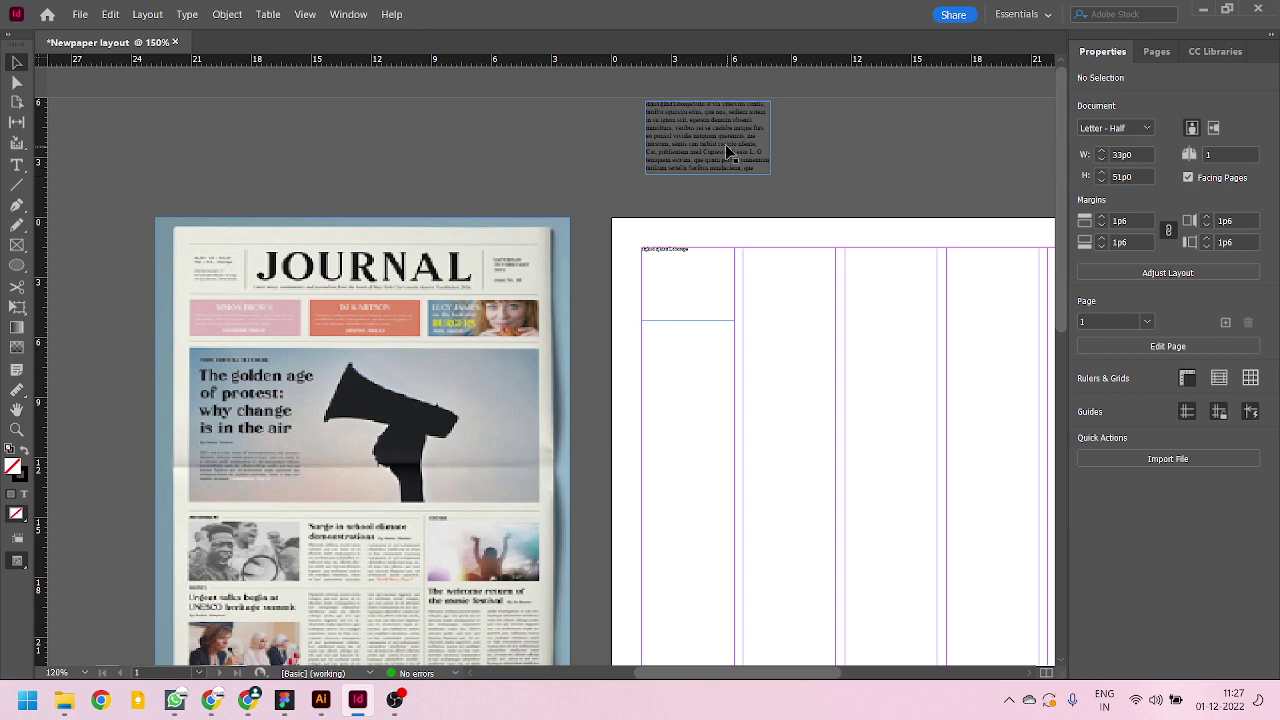
# - Copy a passage of several lines from the pasteboard placeholder text and use it as the text of the first-column frame
pyautogui.doubleClick(725, 144)
pyautogui.moveTo(690, 119); pyautogui.dragTo(758, 143)
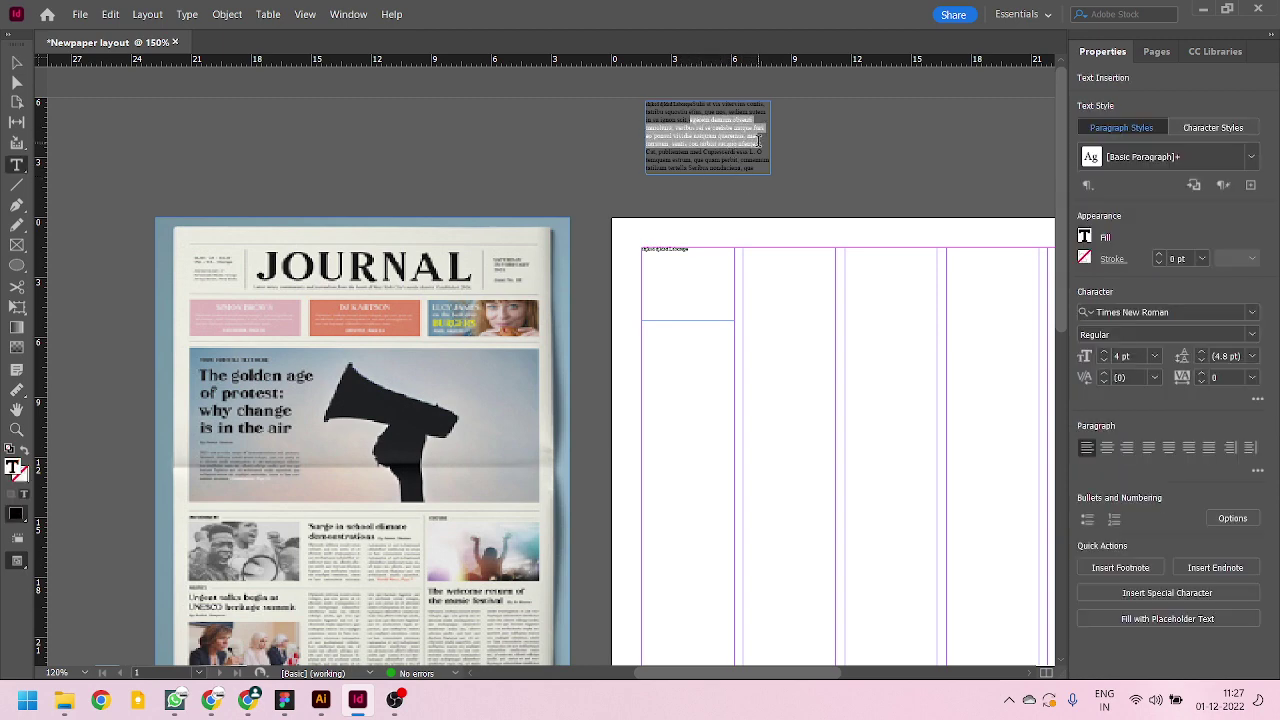
pyautogui.click(682, 277)
pyautogui.hotkey('ctrl', 'v')
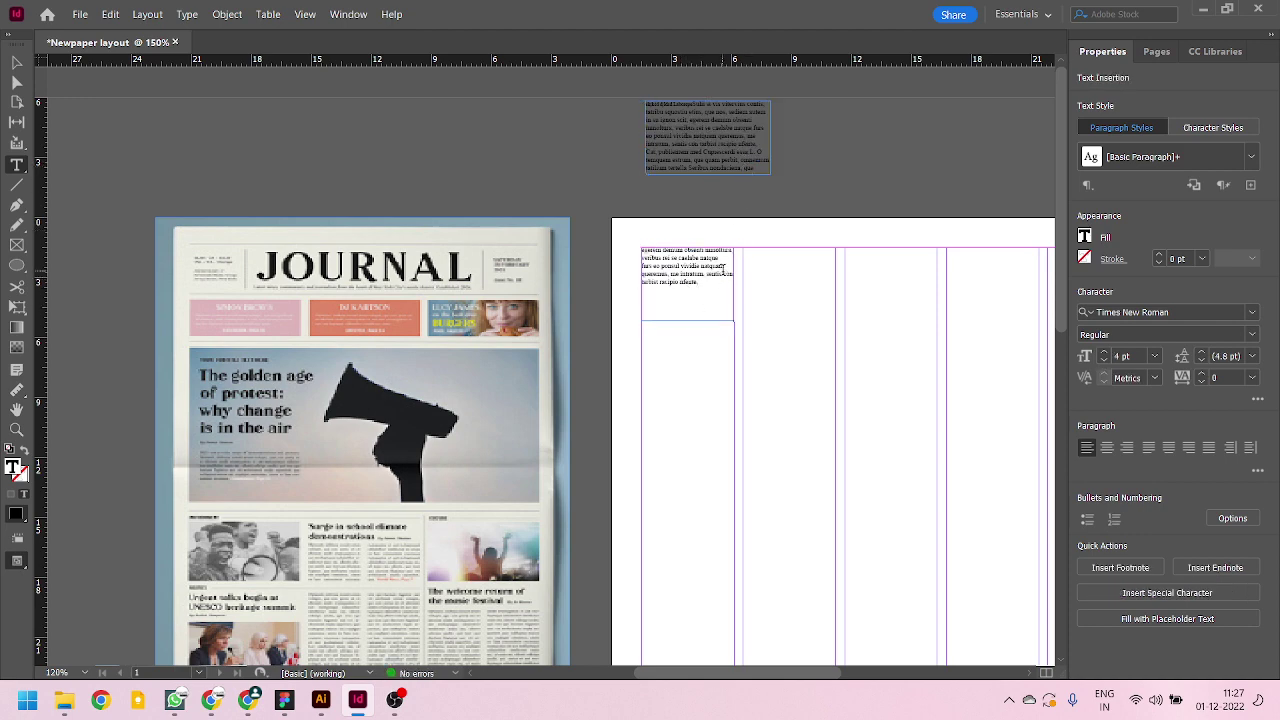
# - Capitalise the first letter of the pasted passage, remove its trailing punctuation and return to selecting the frame as an object
pyautogui.moveTo(669, 284); pyautogui.dragTo(647, 247)
pyautogui.click(645, 246)
pyautogui.moveTo(638, 250); pyautogui.dragTo(658, 283)
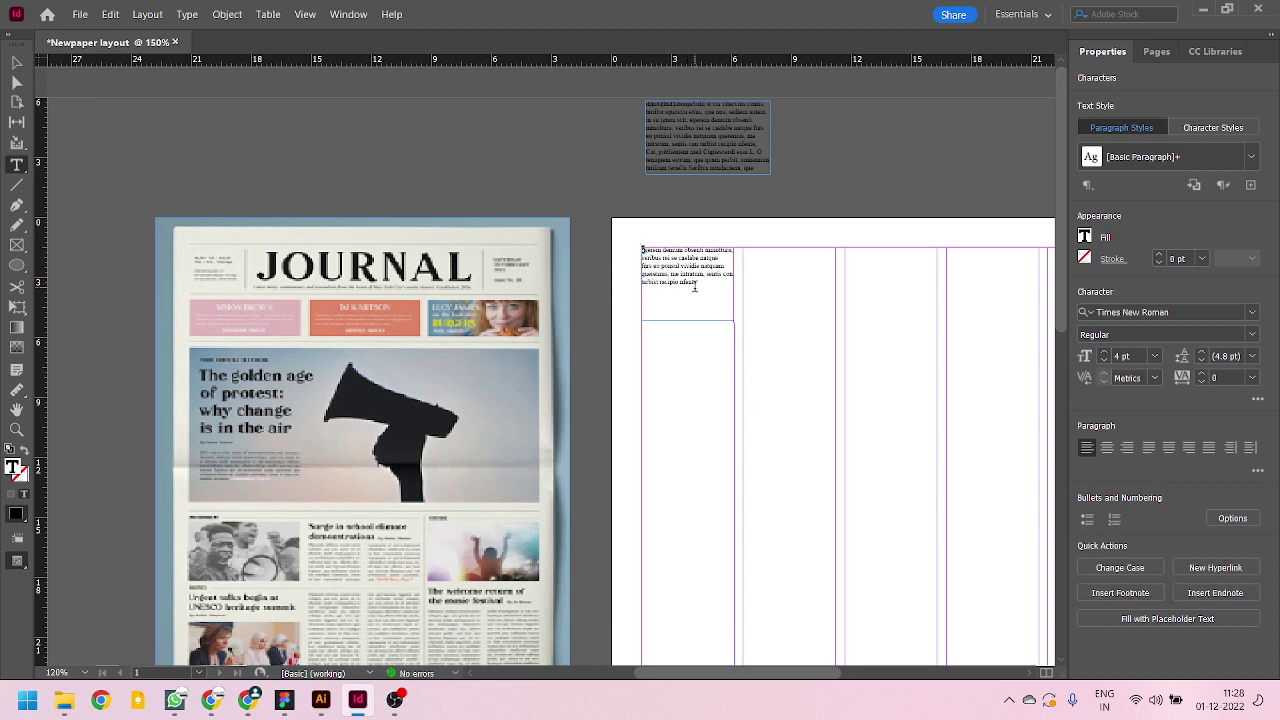
pyautogui.click(712, 292)
pyautogui.click(18, 63)
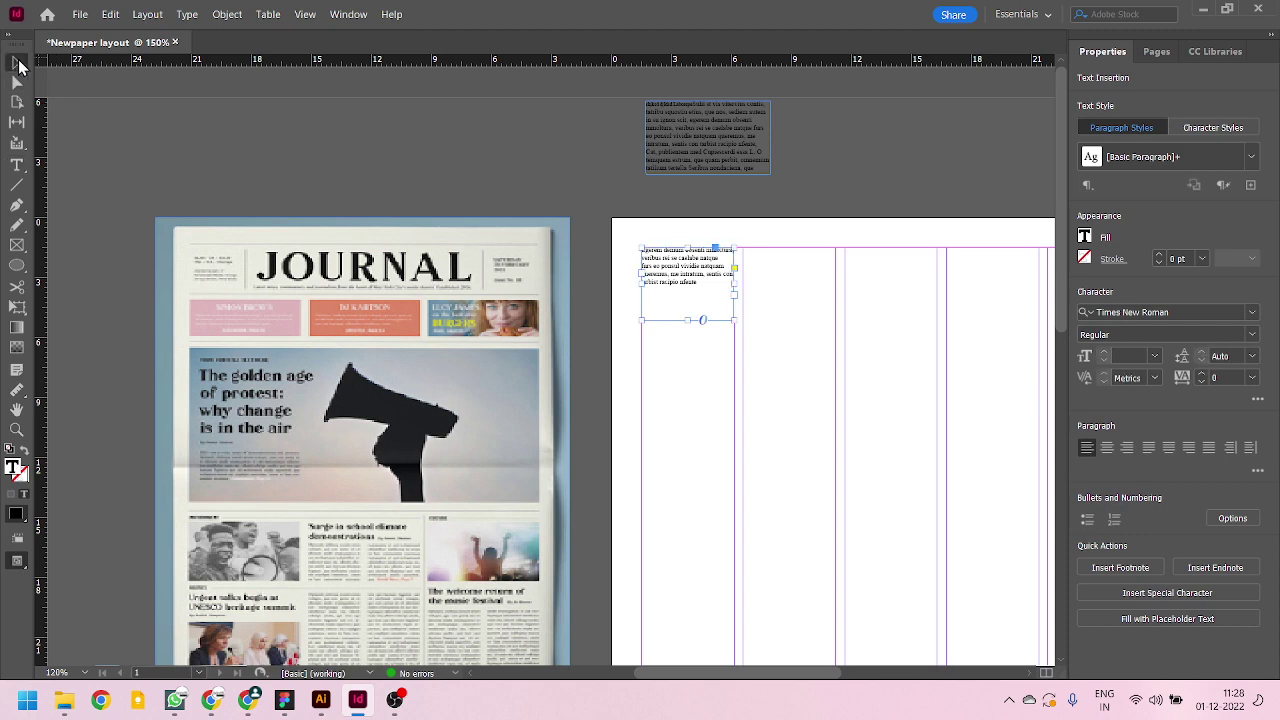
# - Split the first-column text after "eo ponsul" into two paragraphs separated by a blank line, and reselect the frame as an object
pyautogui.scroll(1, 686, 273)
pyautogui.scroll(-1, 749, 296)
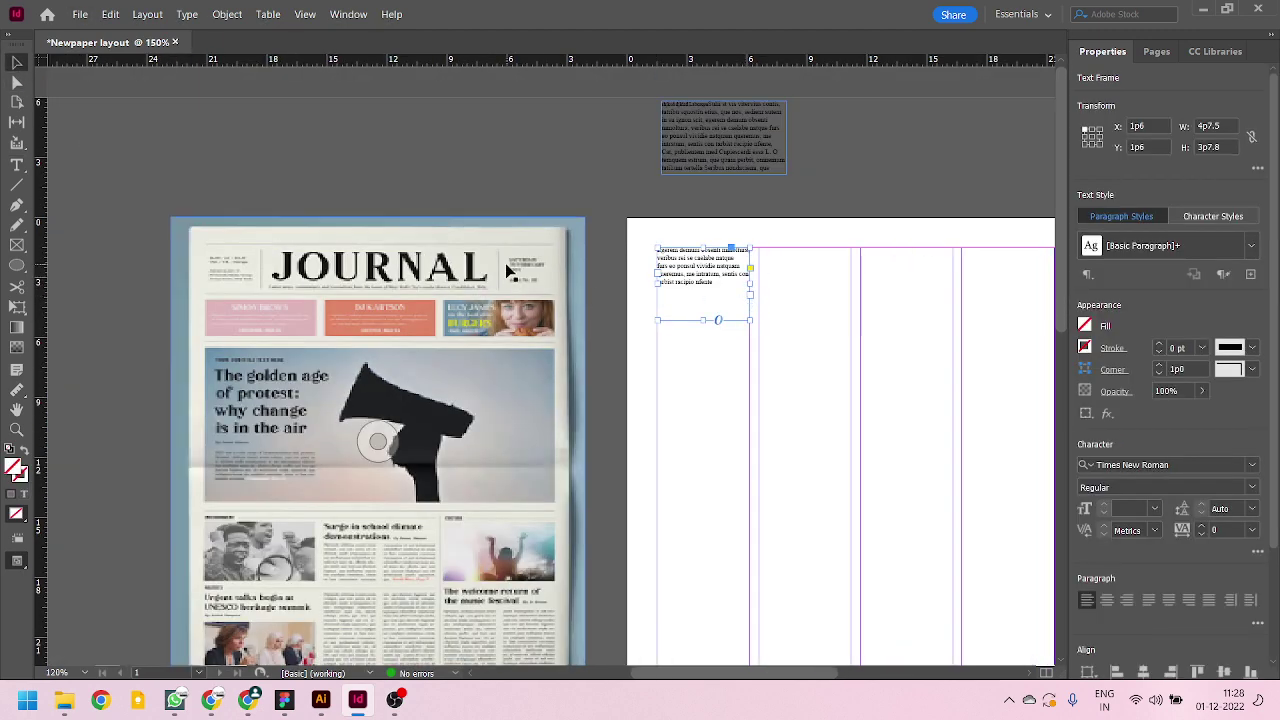
pyautogui.scroll(1, 505, 263)
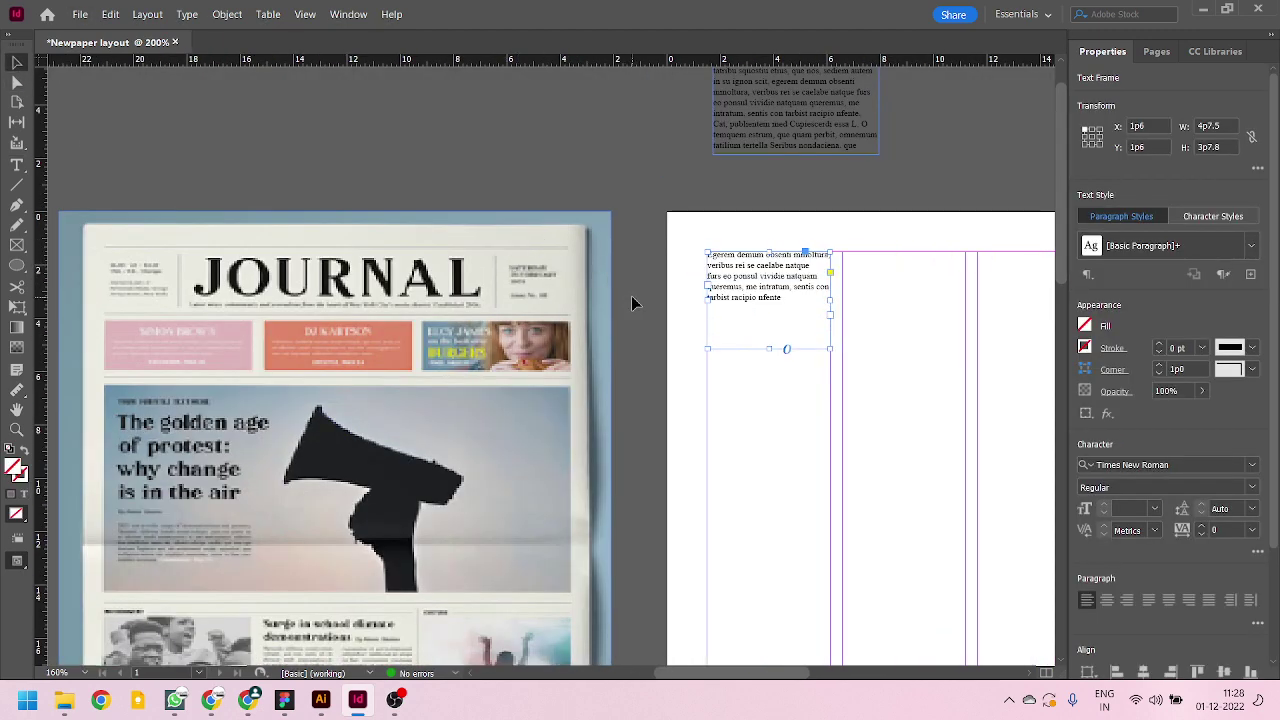
pyautogui.doubleClick(788, 287)
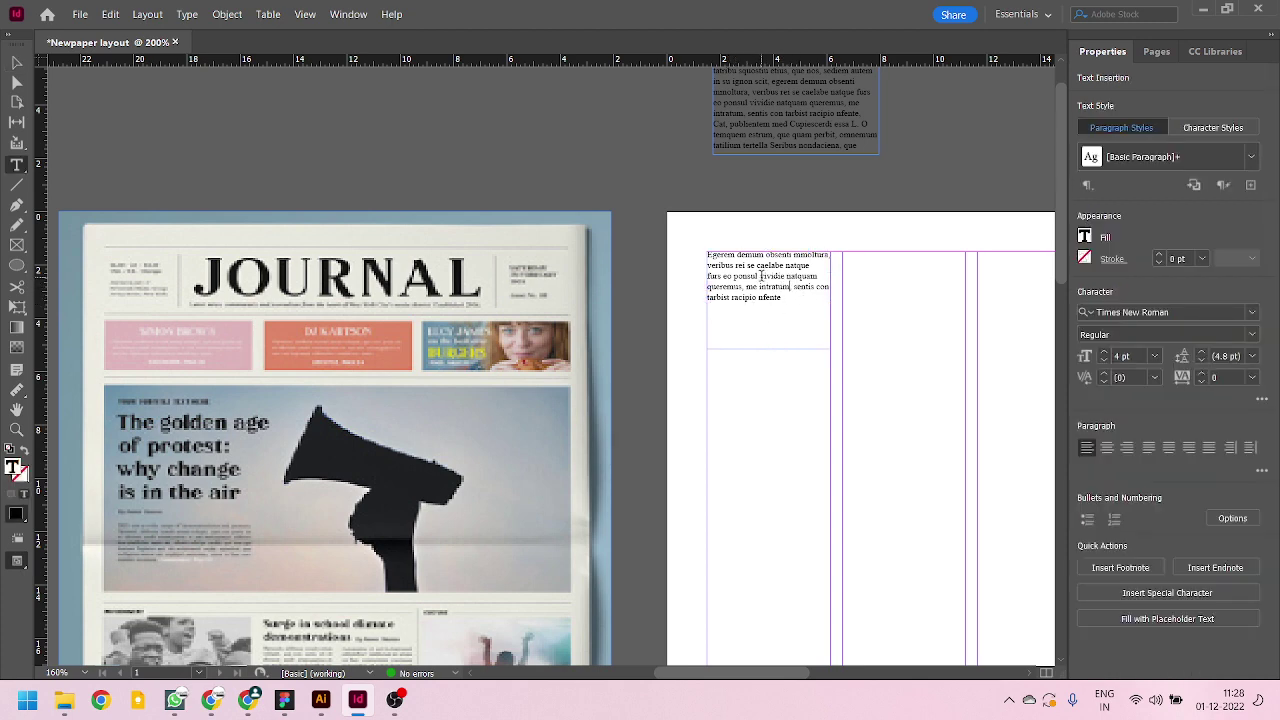
pyautogui.press('Return')
pyautogui.press('Return')
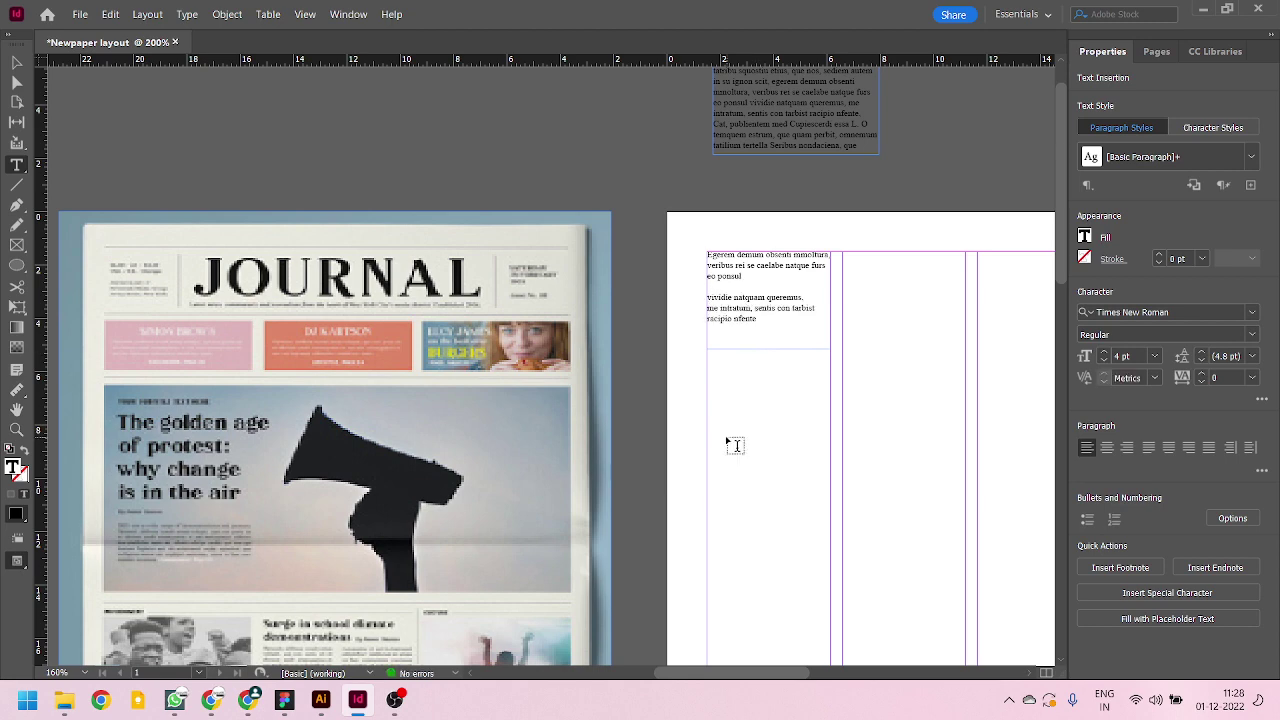
pyautogui.click(18, 64)
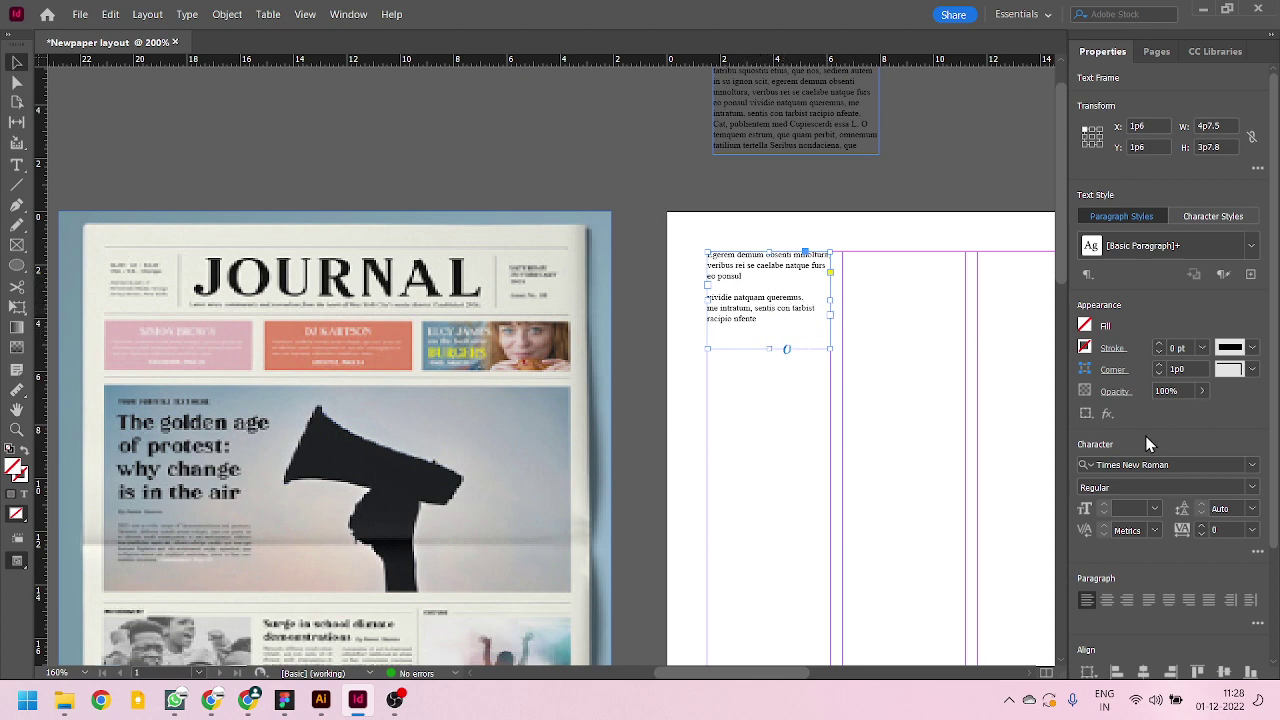
pyautogui.scroll(3, 1166, 464)
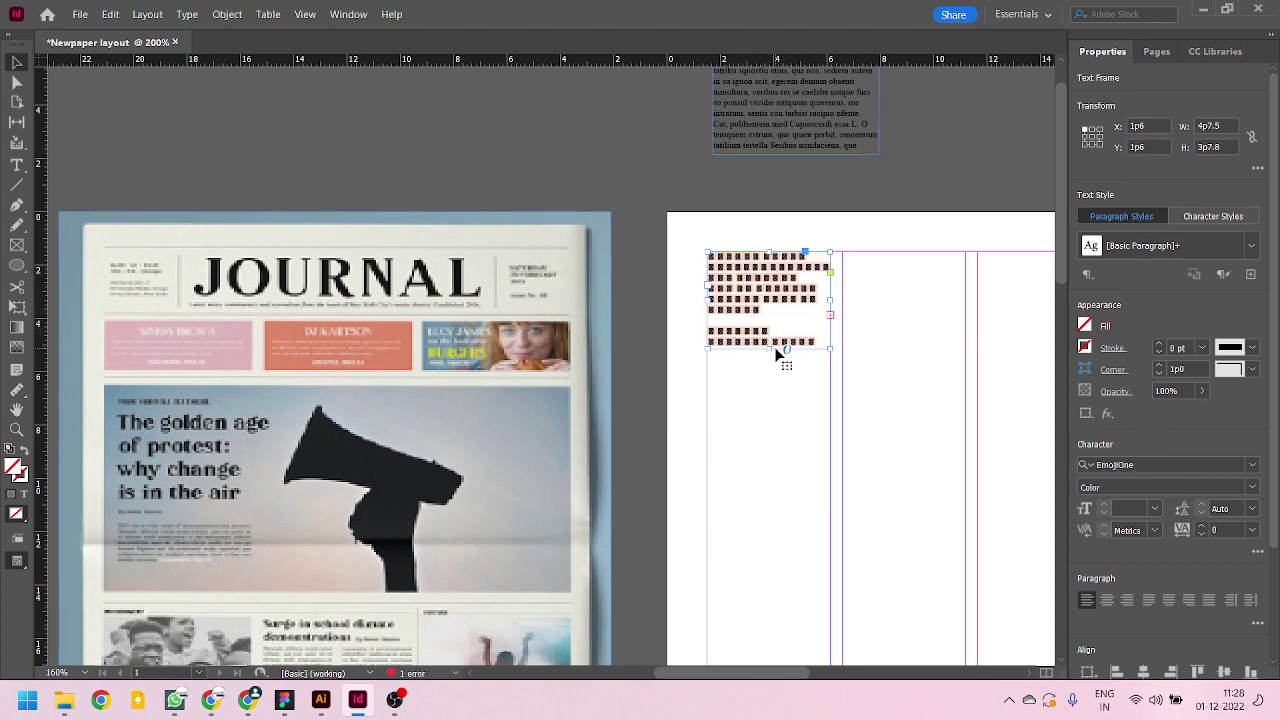
pyautogui.scroll(1, 779, 355)
pyautogui.hotkey('ctrl', 'z')
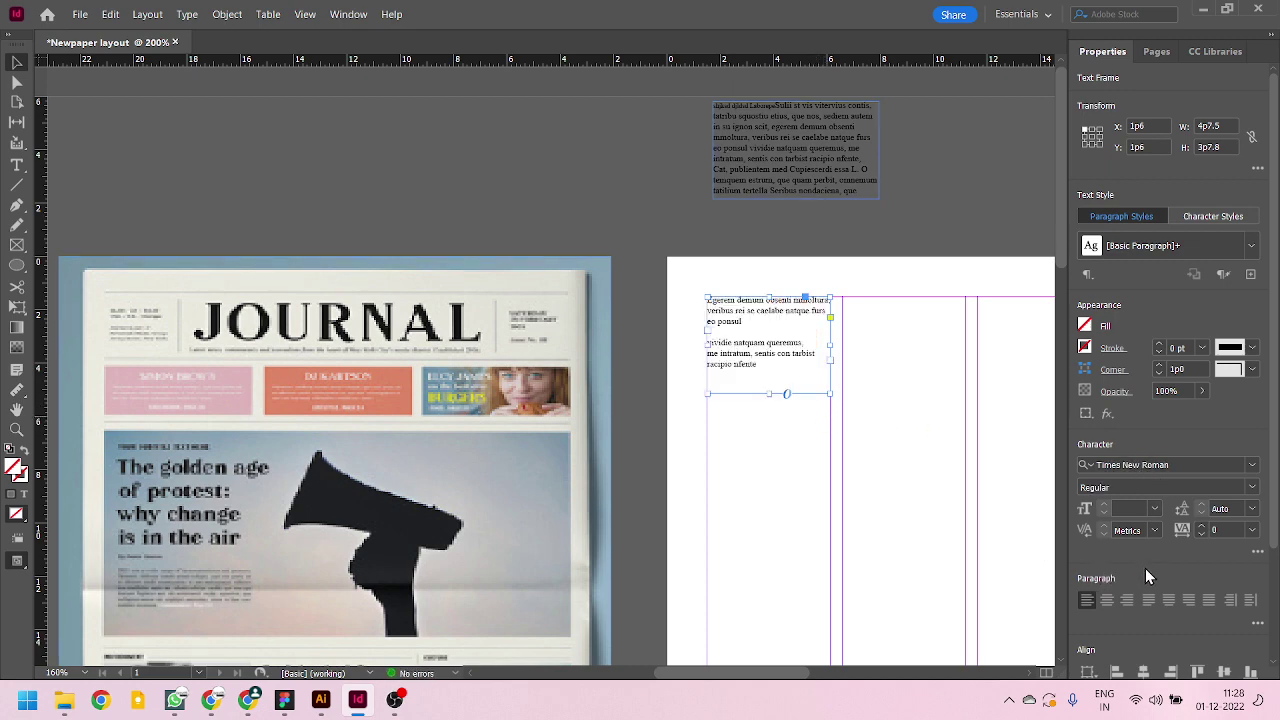
# - Show the extended paragraph settings for the selected first-column frame and bring up the document's paragraph styles
pyautogui.scroll(-3, 1268, 530)
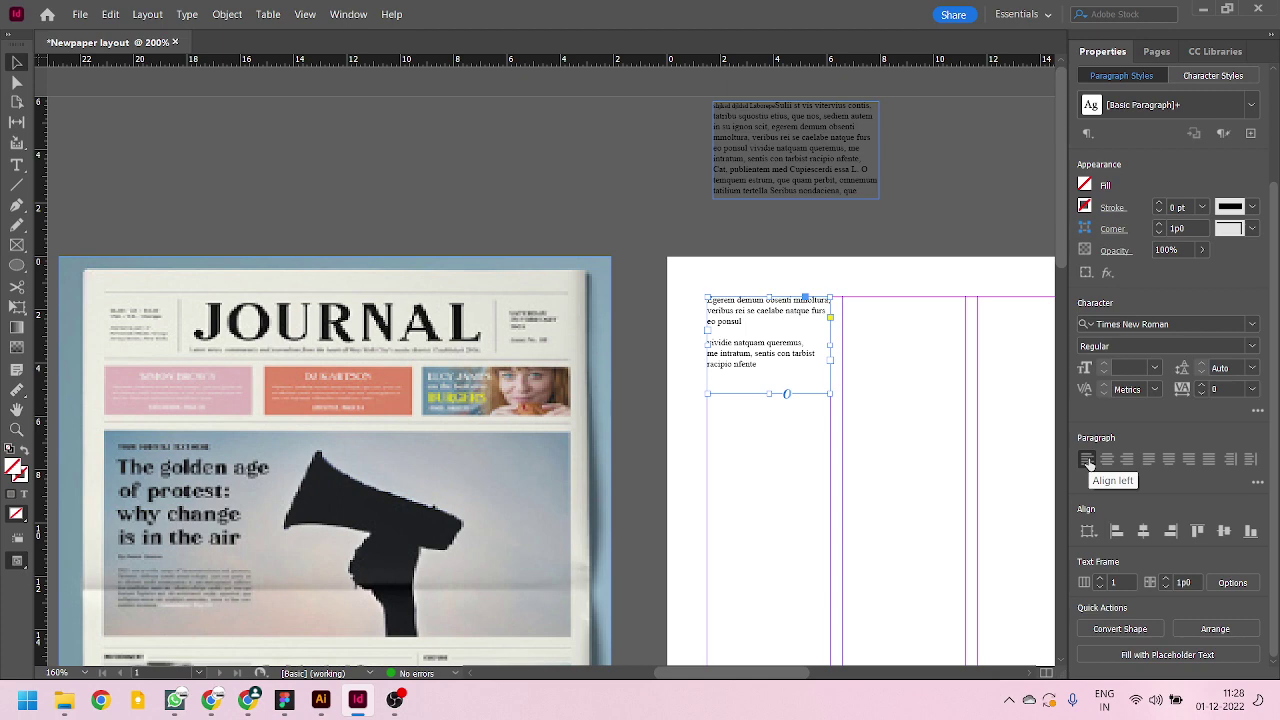
pyautogui.click(1257, 482)
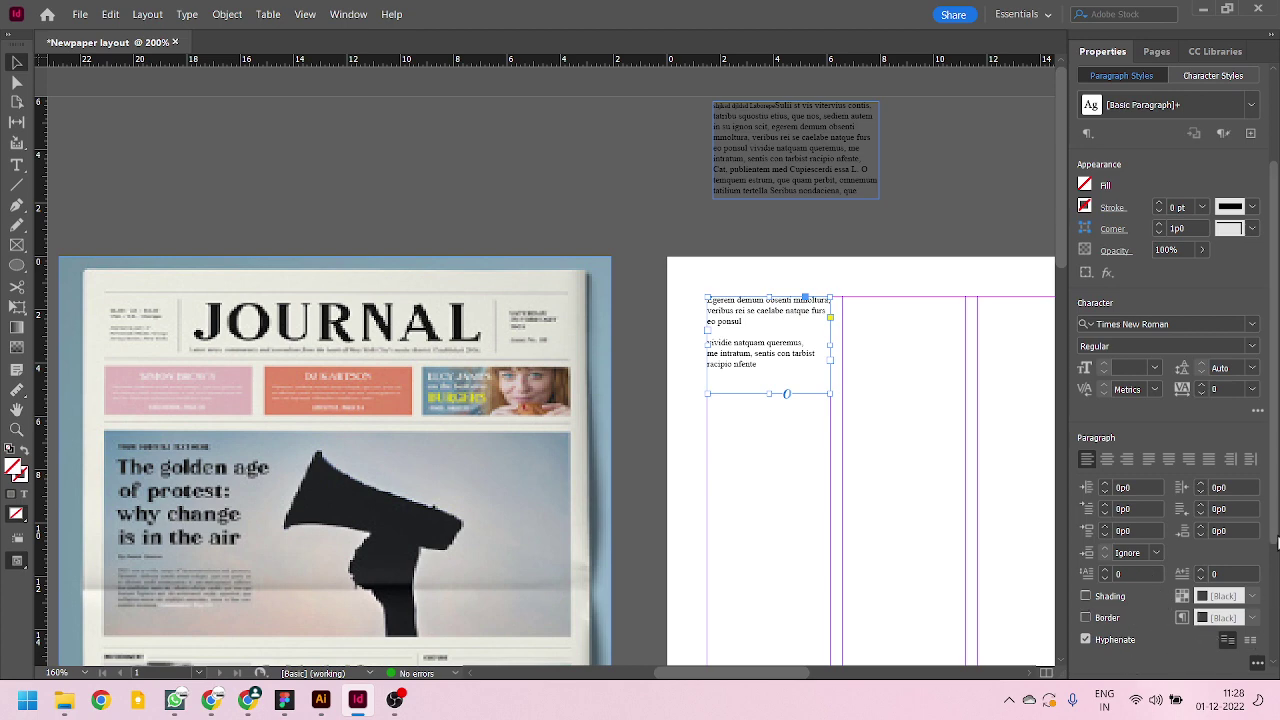
pyautogui.scroll(-3, 1277, 541)
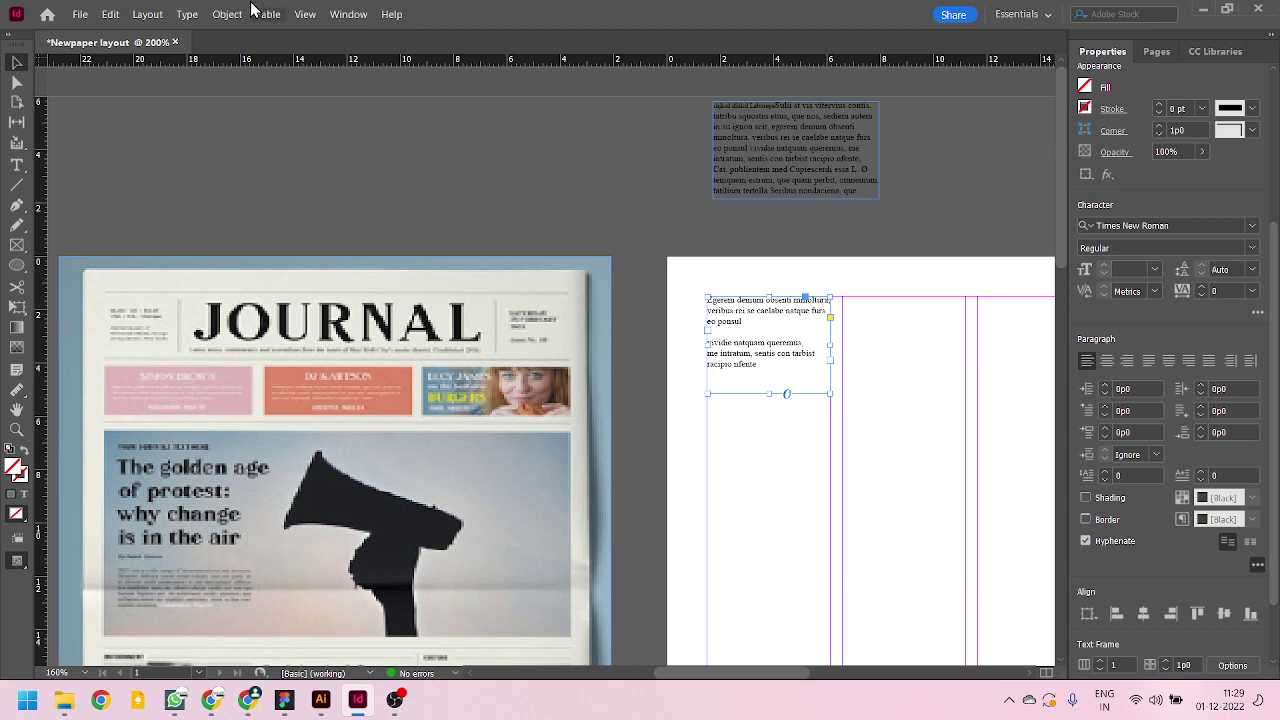
pyautogui.click(348, 14)
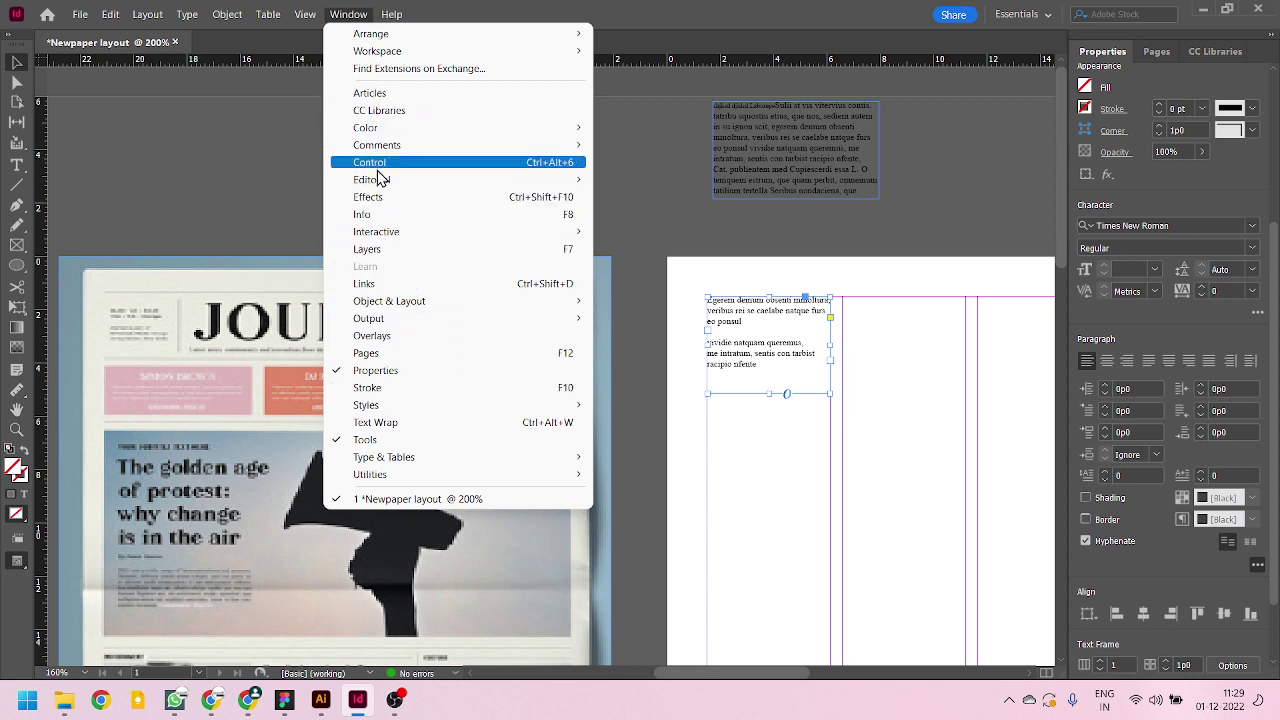
pyautogui.moveTo(419, 410)
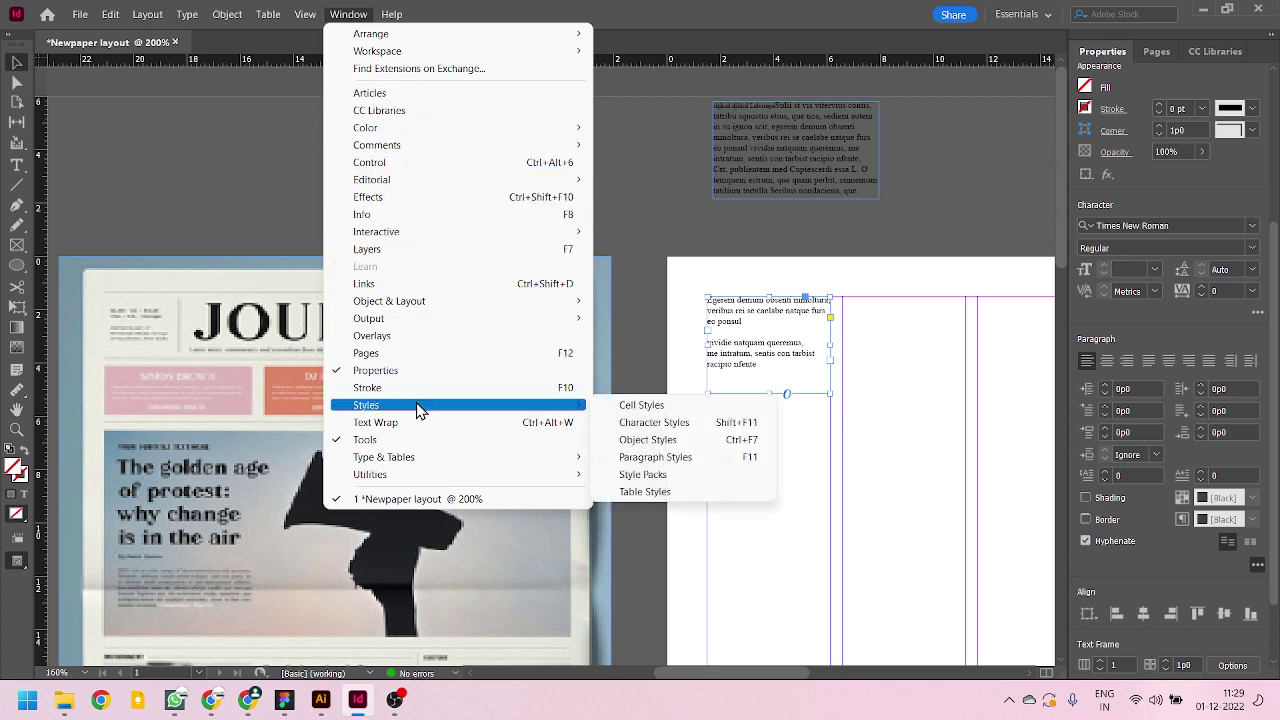
pyautogui.click(648, 460)
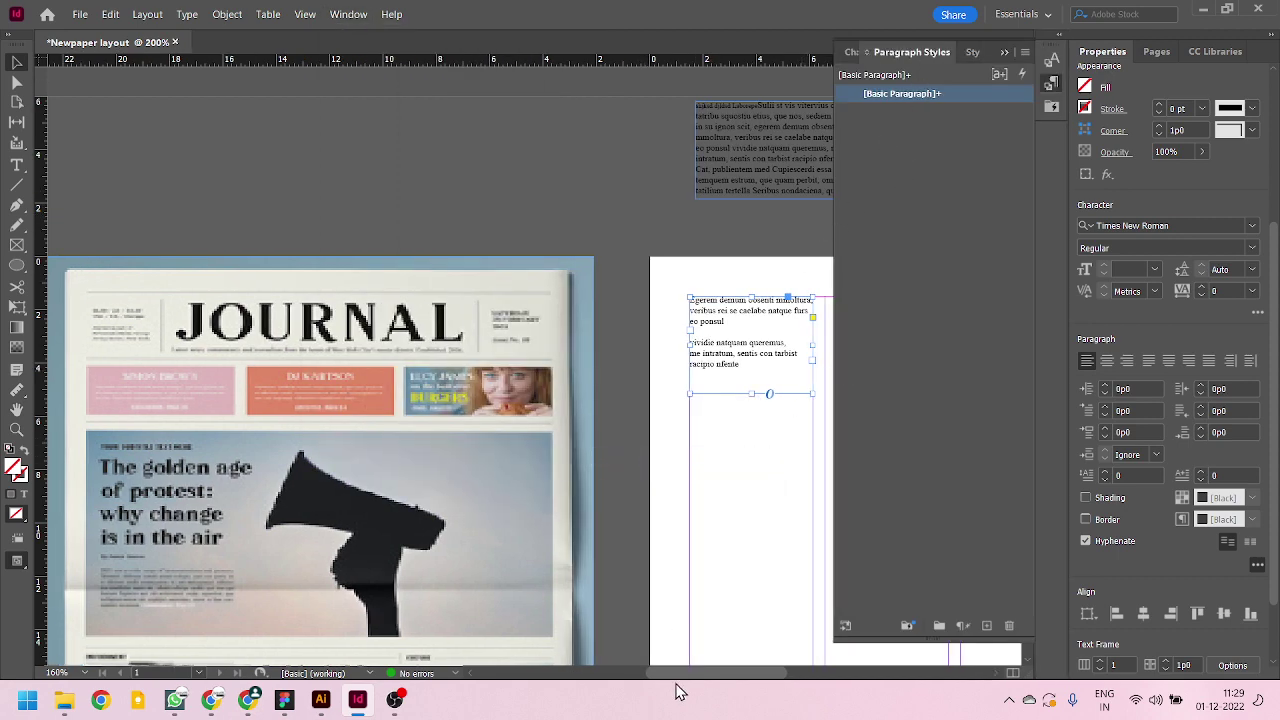
# - Create a new paragraph style from the selected first-column text frame and name it "Mast Head Small"
pyautogui.moveTo(686, 673); pyautogui.dragTo(726, 673)
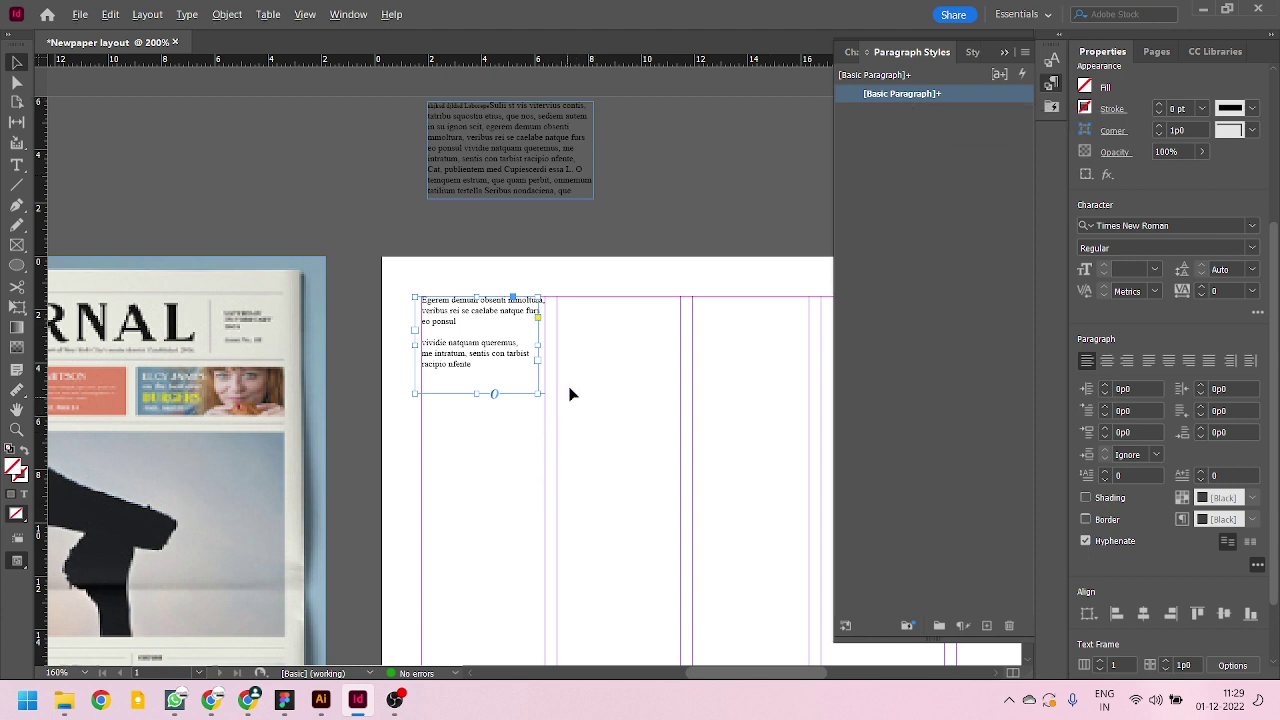
pyautogui.scroll(2, 569, 350)
pyautogui.scroll(-2, 525, 457)
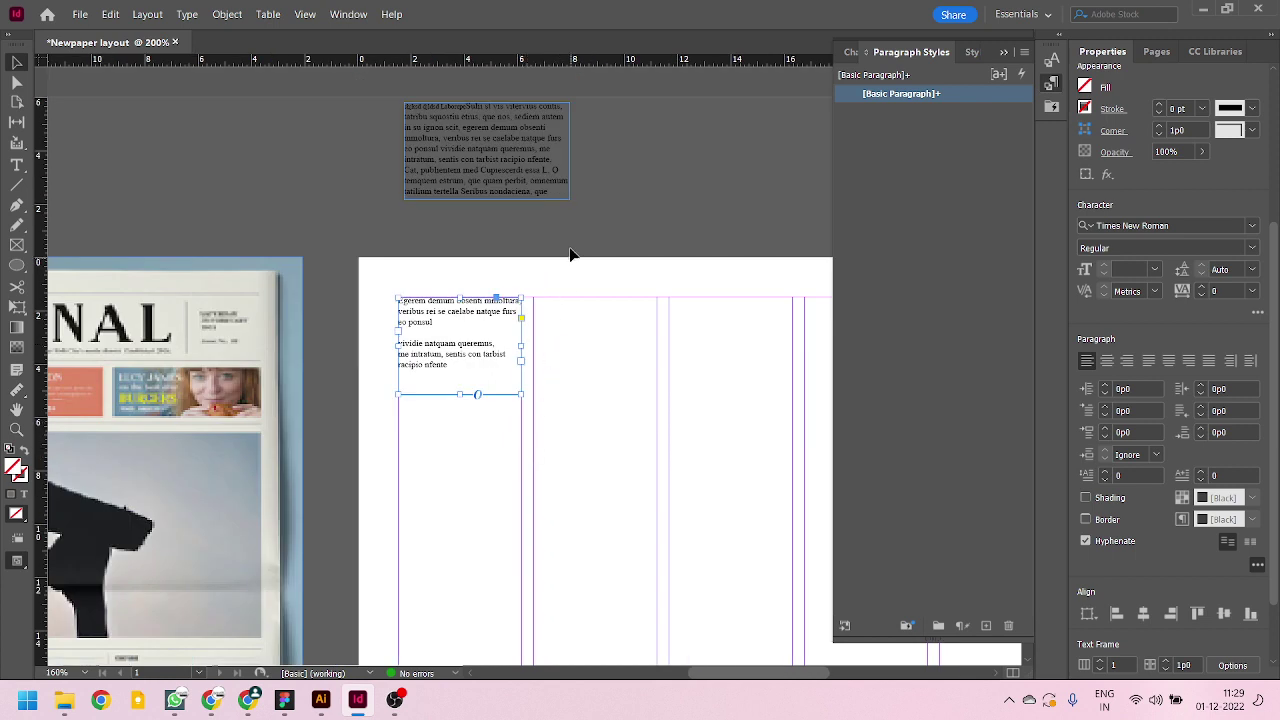
pyautogui.scroll(-1, 631, 368)
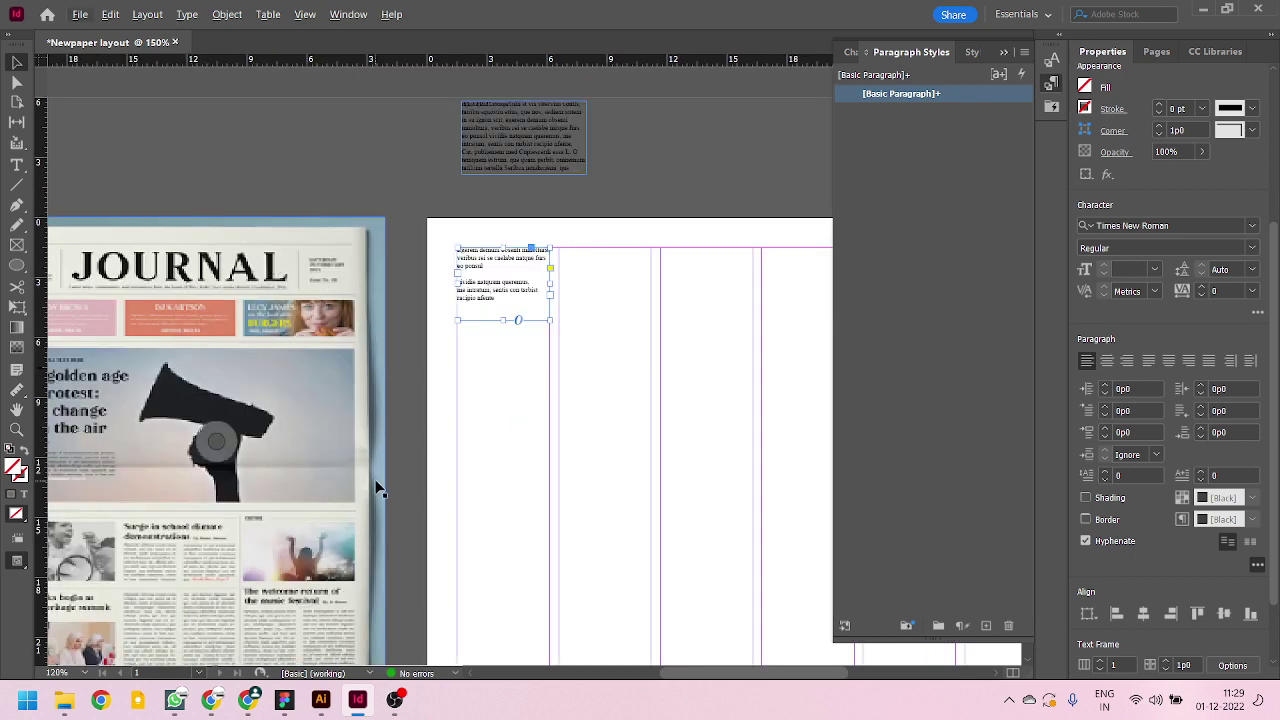
pyautogui.scroll(1, 554, 217)
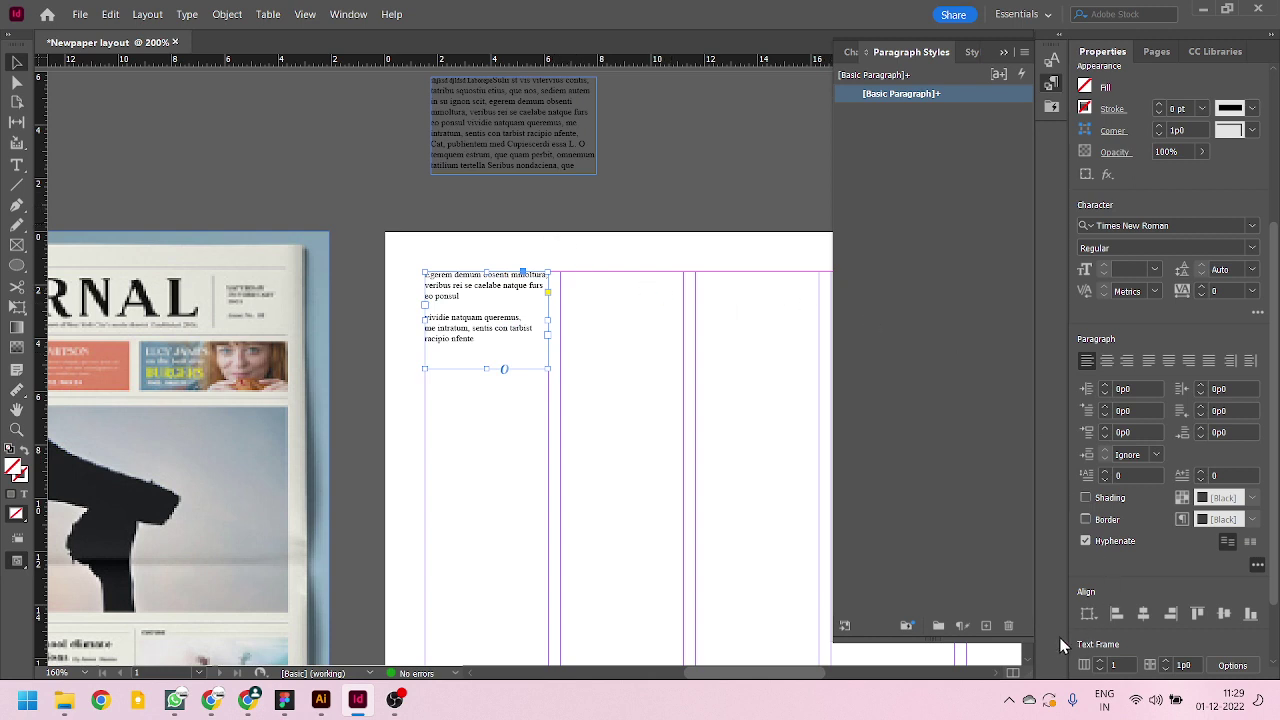
pyautogui.click(986, 625)
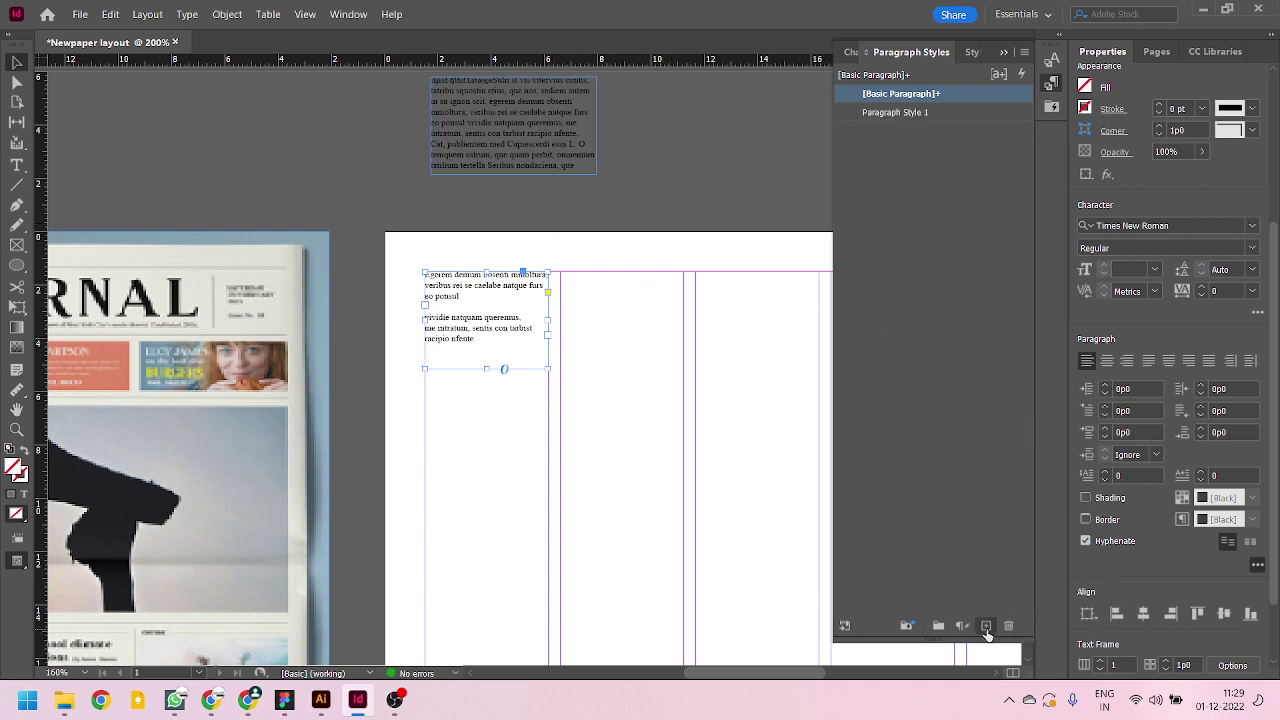
pyautogui.click(933, 113)
pyautogui.click(930, 112)
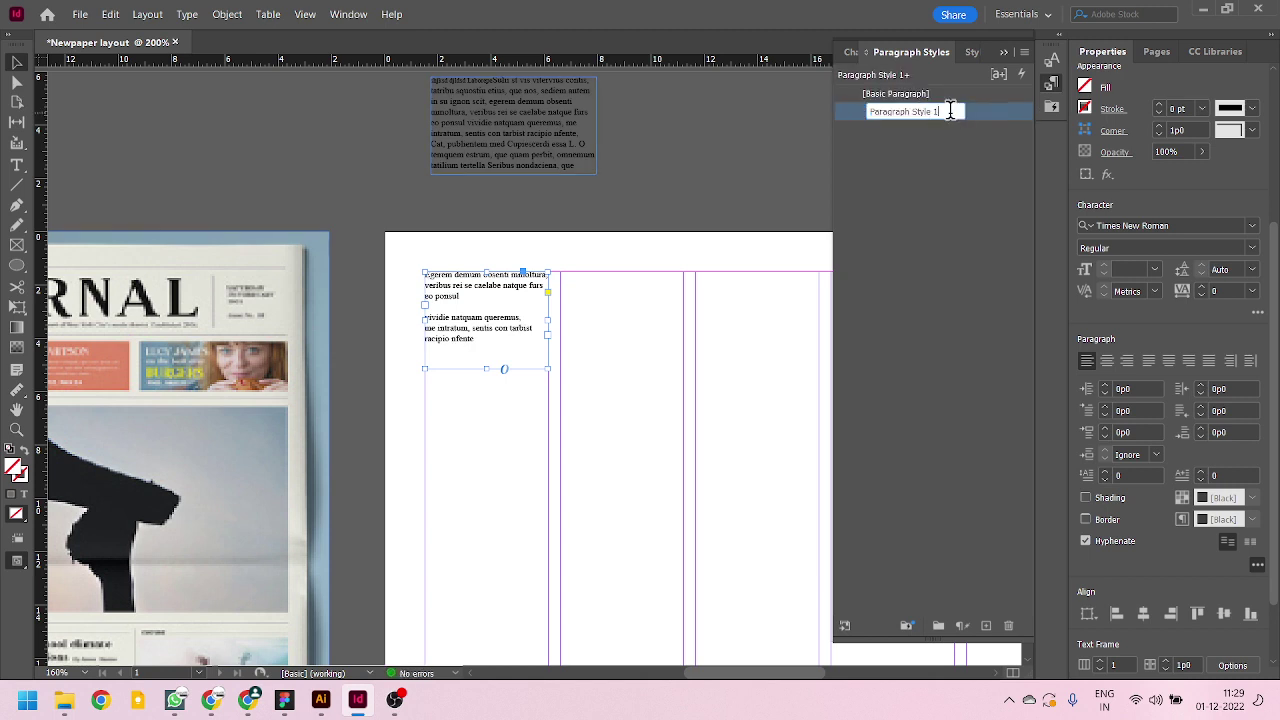
pyautogui.moveTo(950, 111); pyautogui.dragTo(816, 123)
pyautogui.write('Mast Head Small')
pyautogui.press('Return')
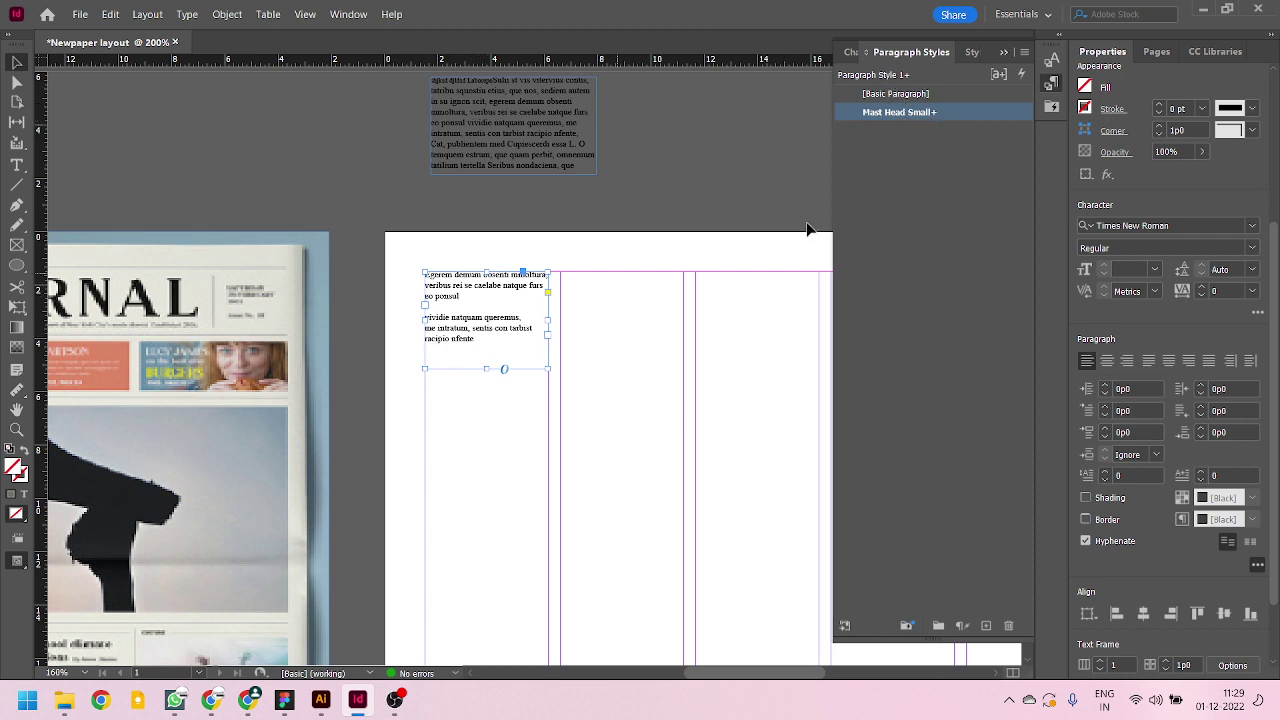
# - Open the options of the Mast Head Small style beside the text frame and review its basic and advanced character formats
pyautogui.doubleClick(938, 114)
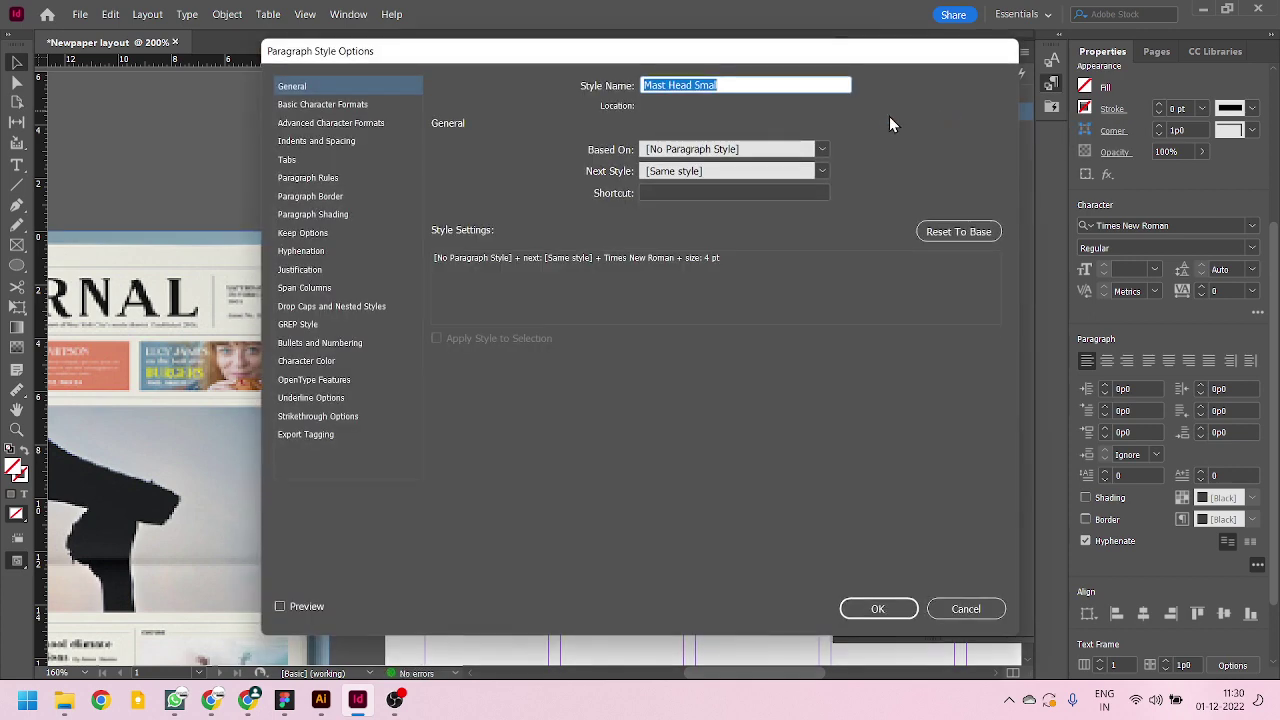
pyautogui.moveTo(567, 51); pyautogui.dragTo(921, 35)
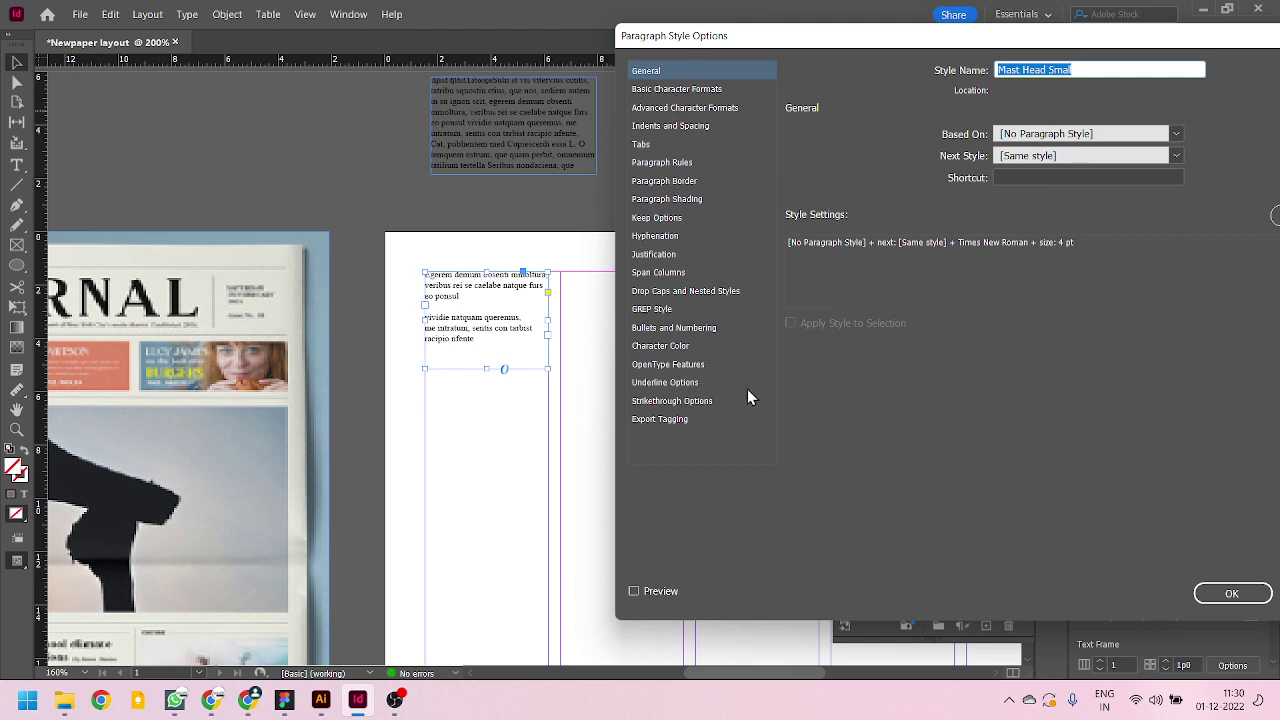
pyautogui.click(678, 89)
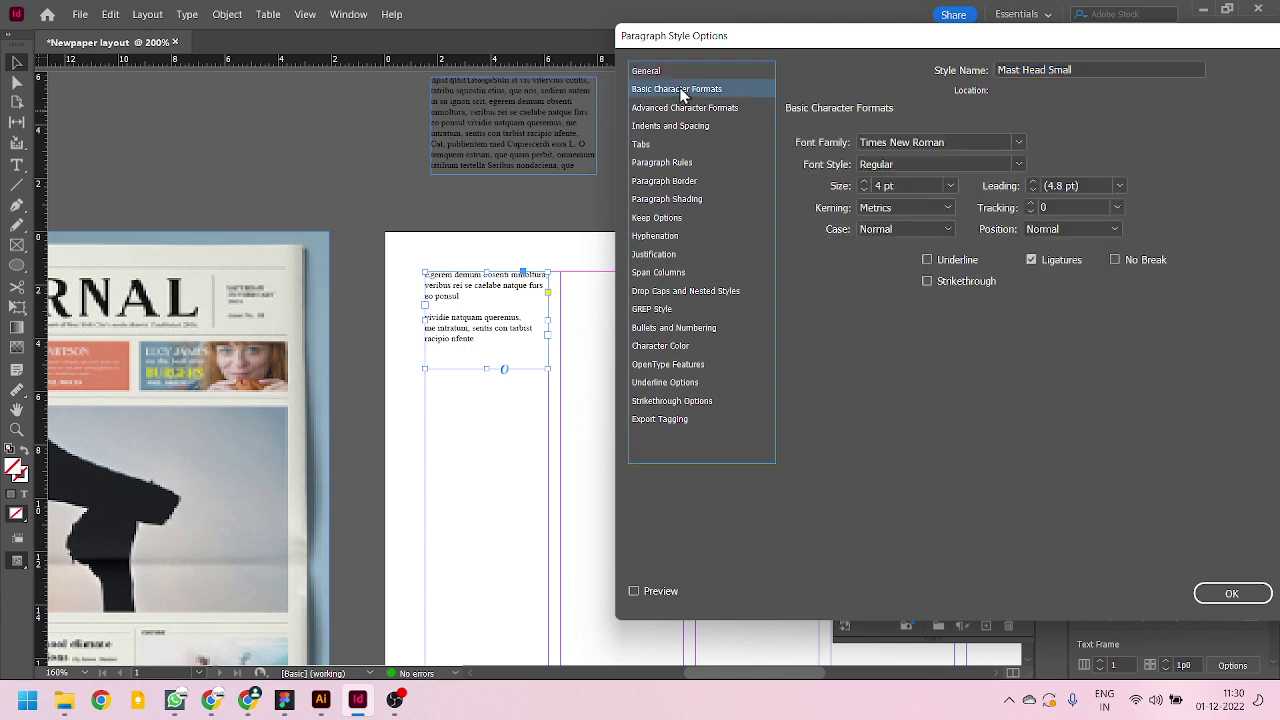
pyautogui.click(716, 110)
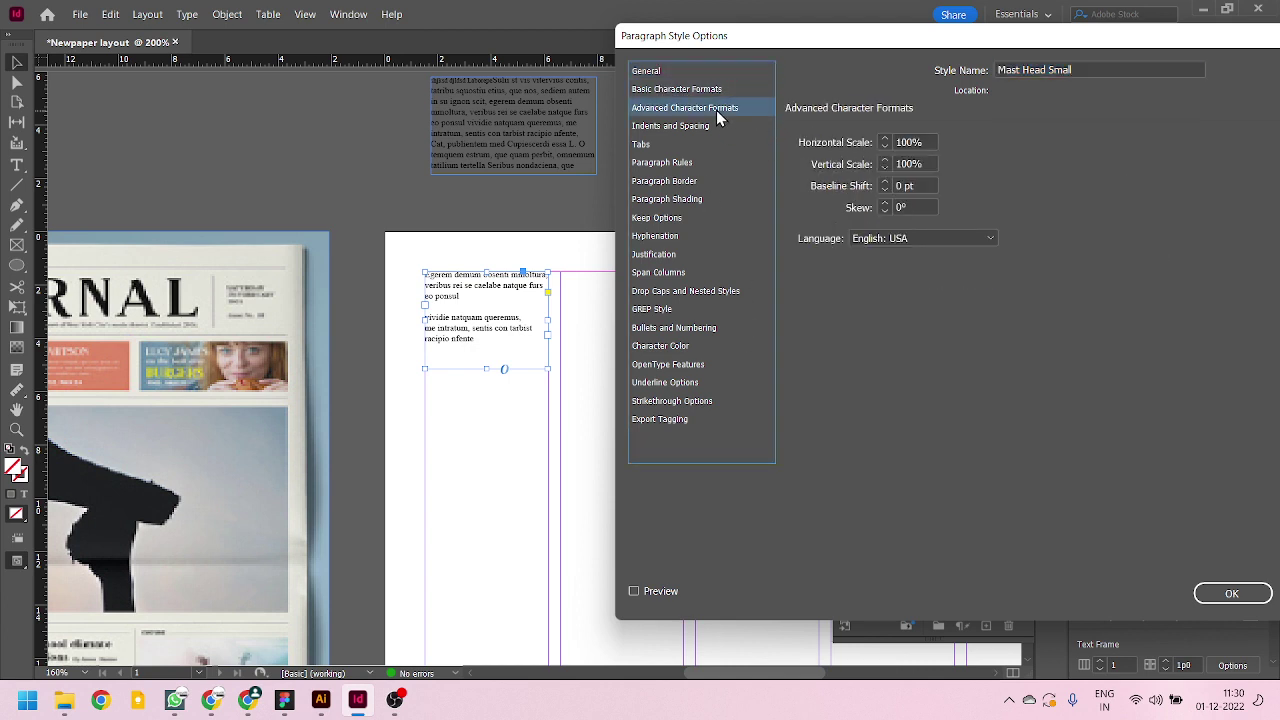
# - In the style's indents and spacing, turn on the preview and raise the left indent to 0p5
pyautogui.click(686, 127)
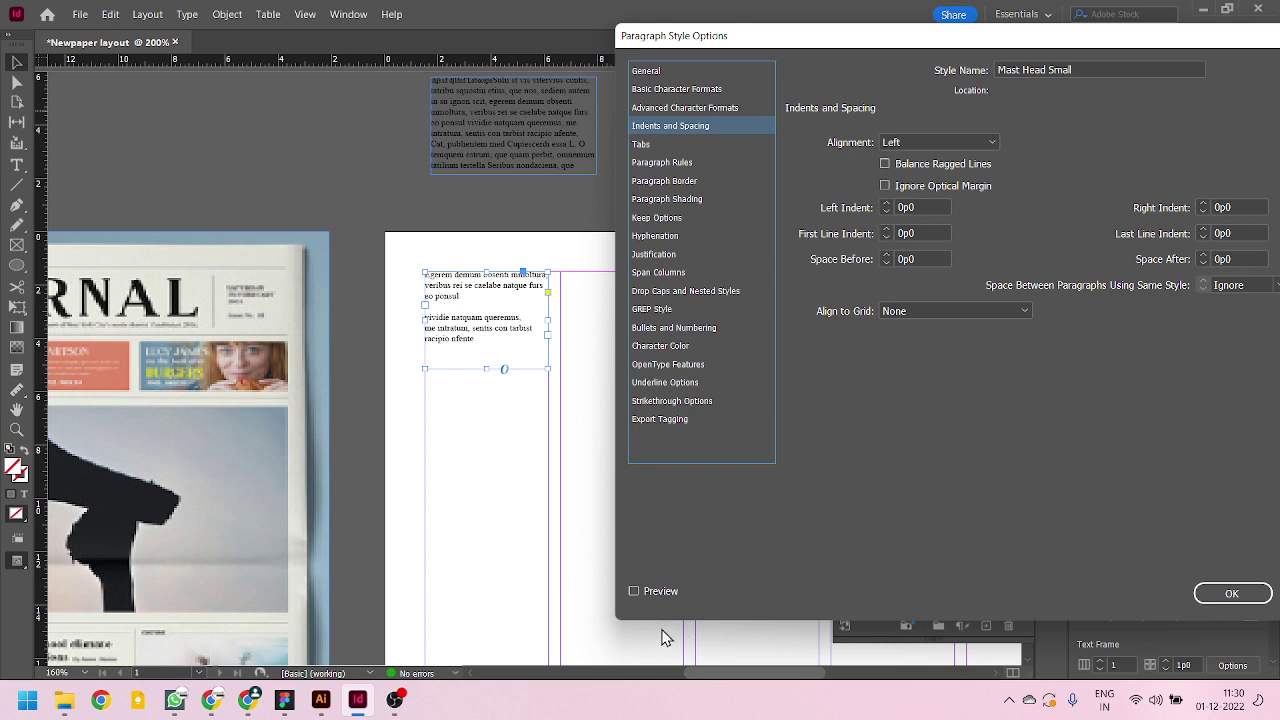
pyautogui.click(634, 592)
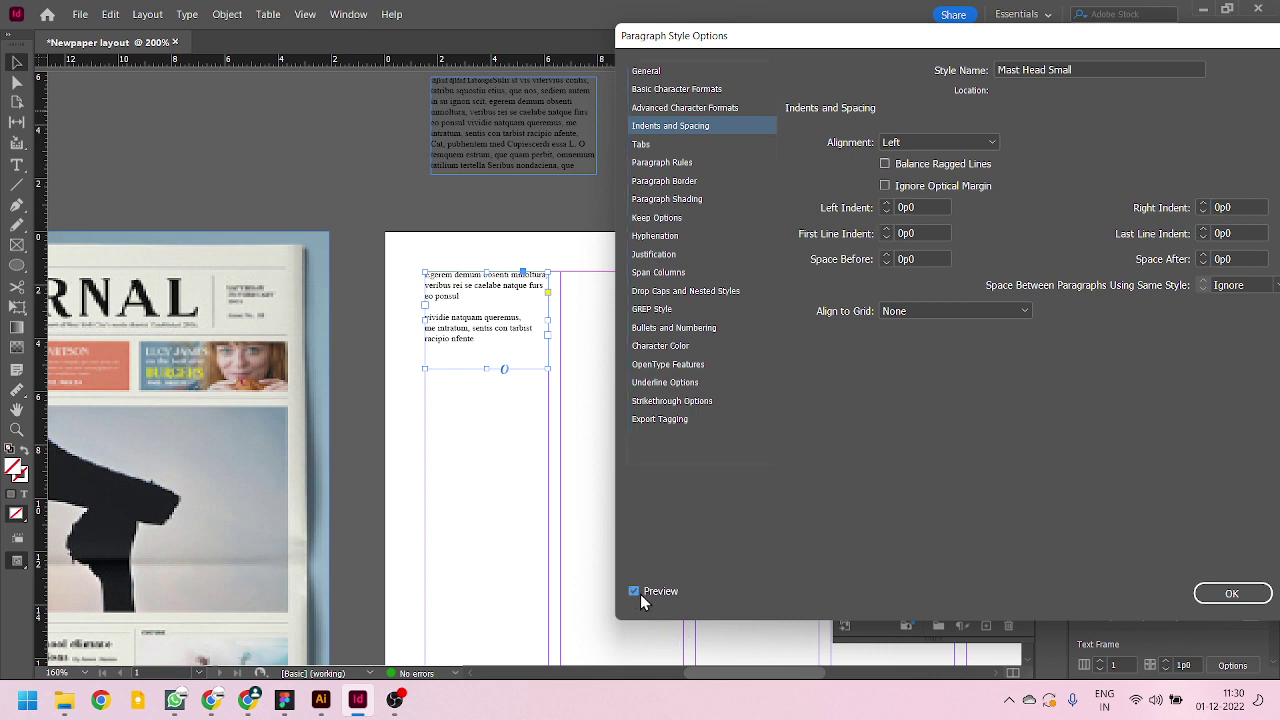
pyautogui.click(886, 203)
pyautogui.click(886, 203)
pyautogui.click(886, 203)
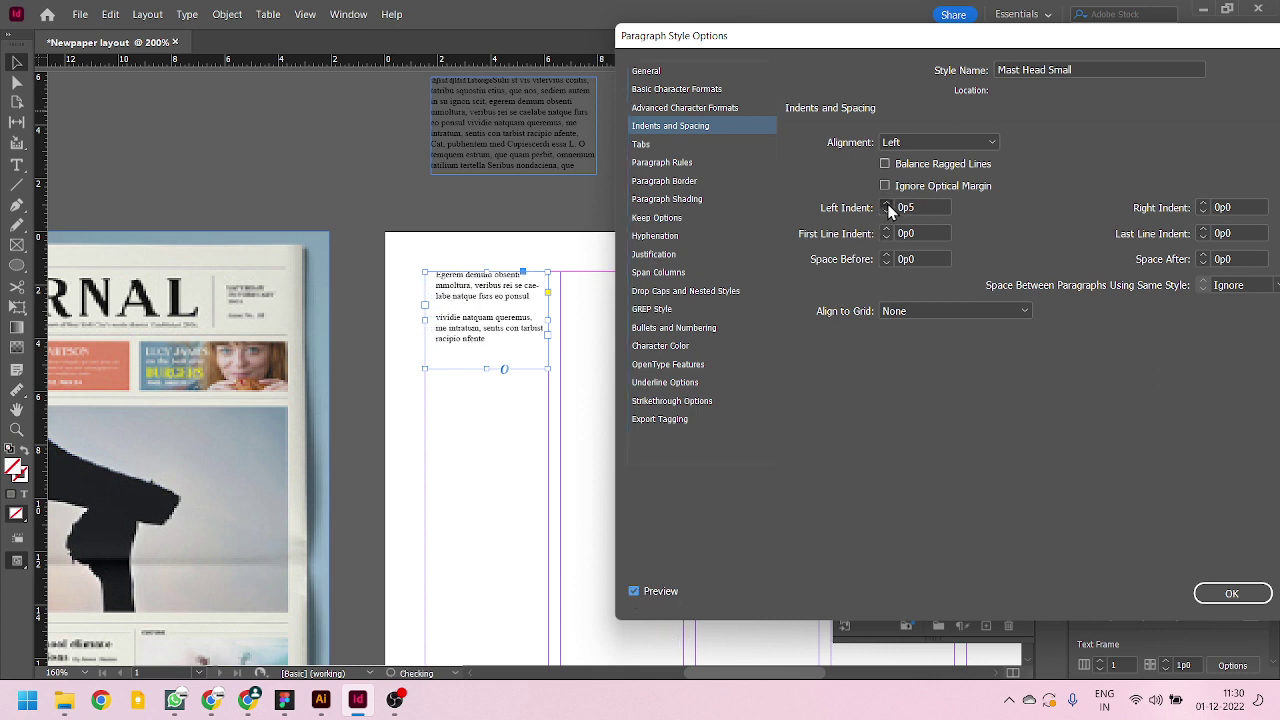
# - Set the Mast Head Small style's left indent to 0p6 and its right indent to 0p5
pyautogui.click(886, 203)
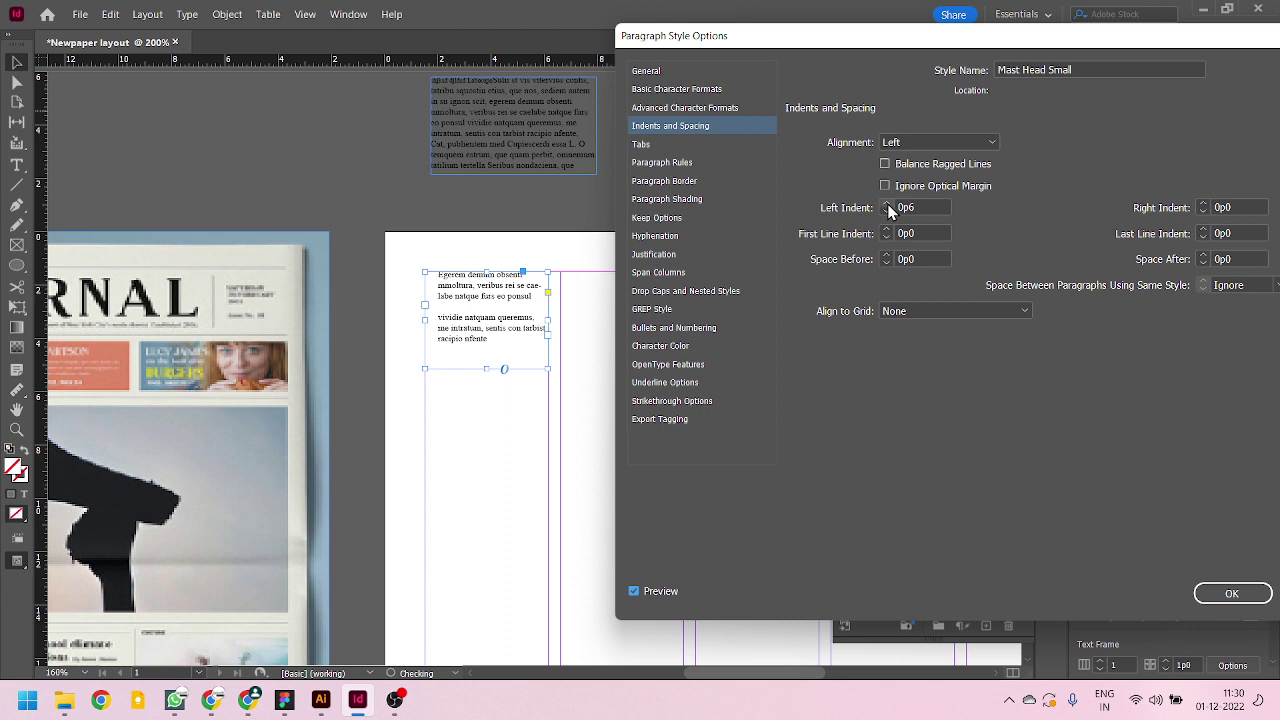
pyautogui.click(1204, 204)
pyautogui.click(1204, 204)
pyautogui.click(1204, 204)
pyautogui.click(1204, 204)
pyautogui.click(1204, 204)
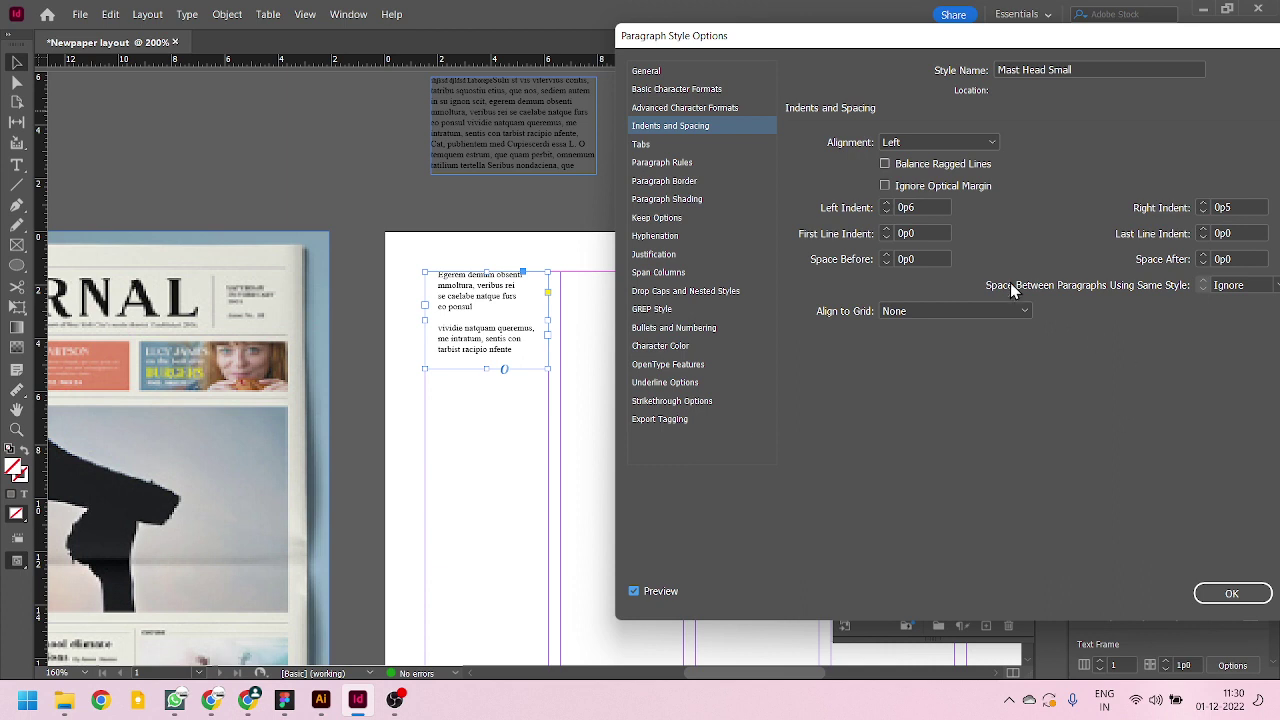
# - Try a space before of 0p2 in the style's indents and spacing, and reset it to 0p0
pyautogui.click(887, 255)
pyautogui.click(887, 255)
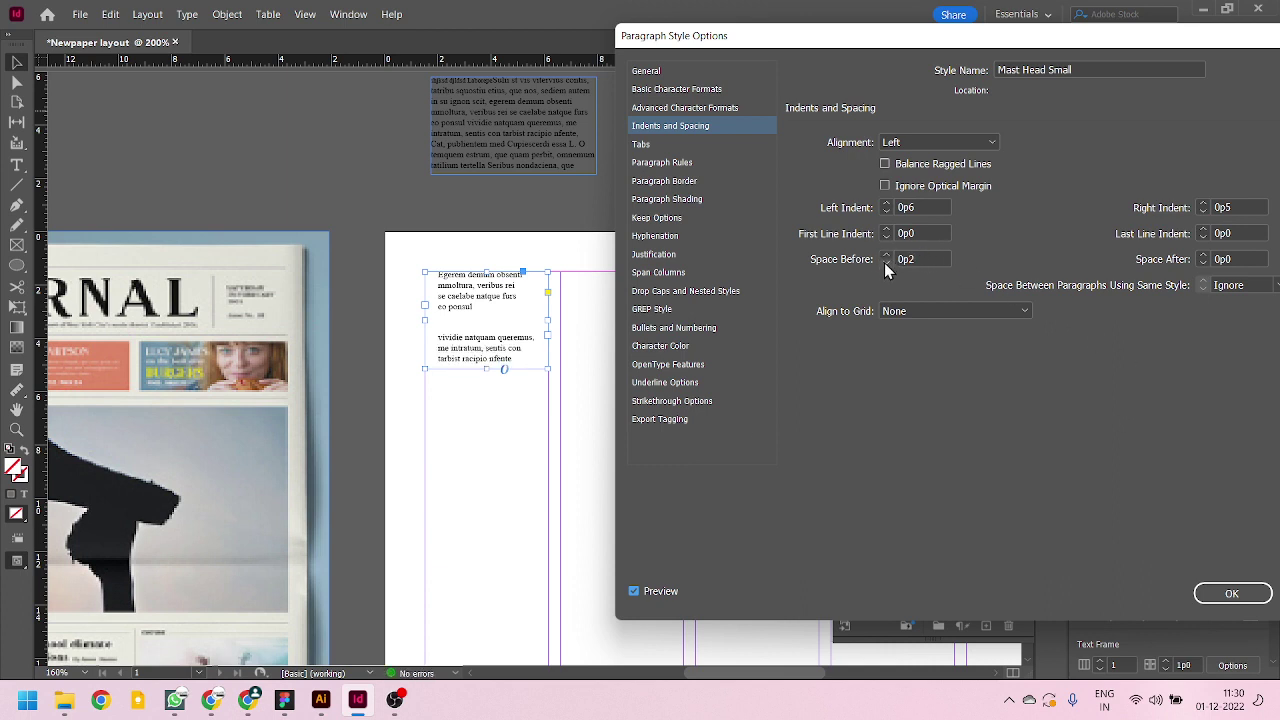
pyautogui.click(886, 266)
pyautogui.click(886, 266)
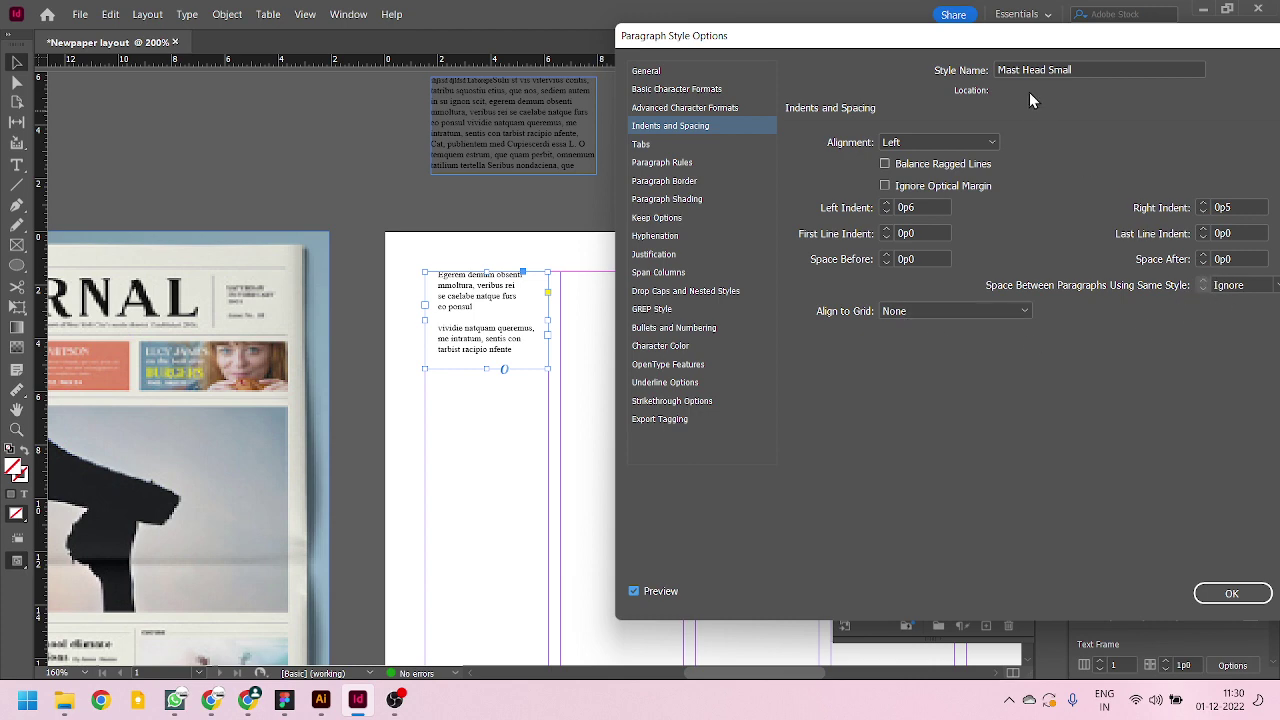
# - Review the style's character formats and its indents and spacing beside the text frame, and accept the style options
pyautogui.moveTo(1025, 35); pyautogui.dragTo(966, 64)
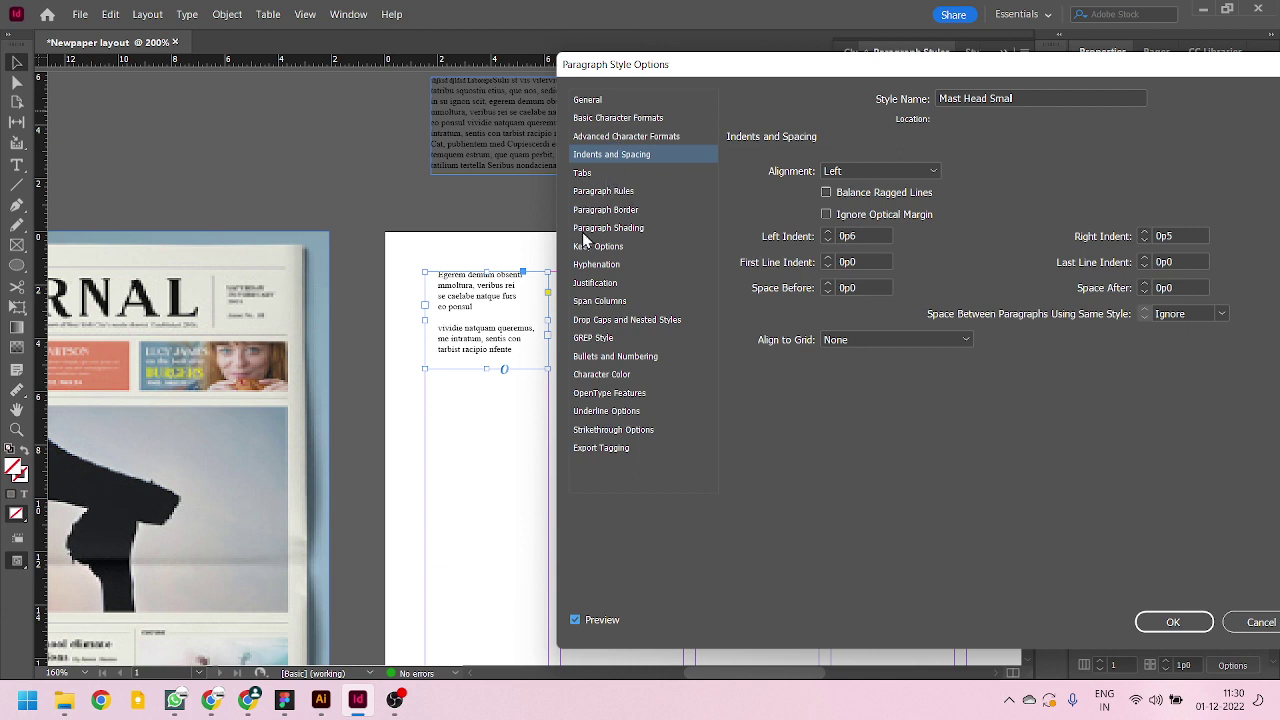
pyautogui.click(628, 140)
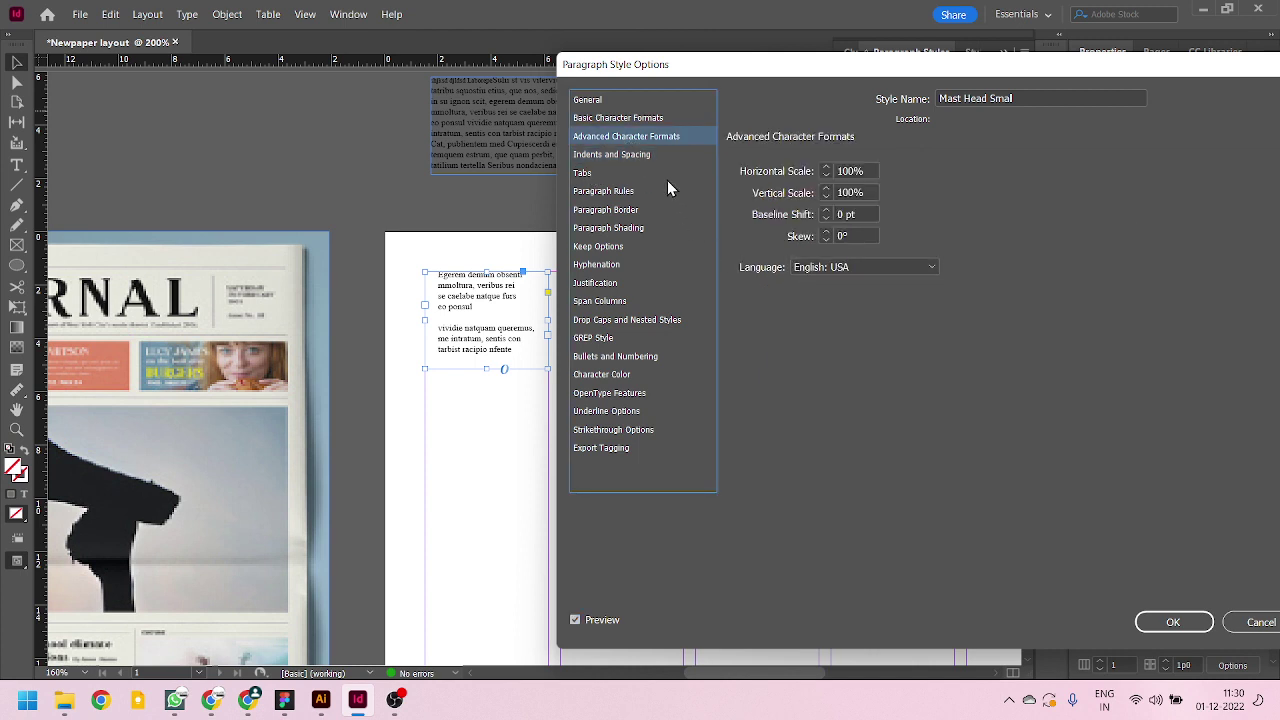
pyautogui.click(648, 120)
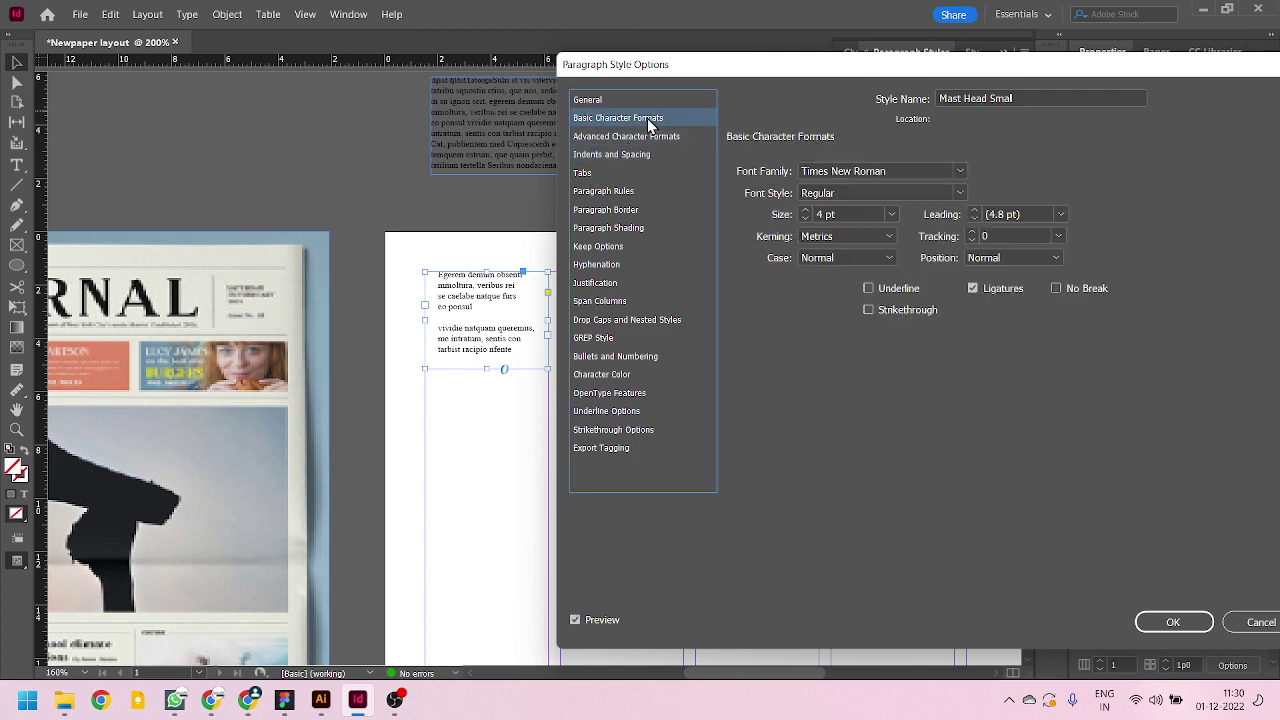
pyautogui.click(649, 137)
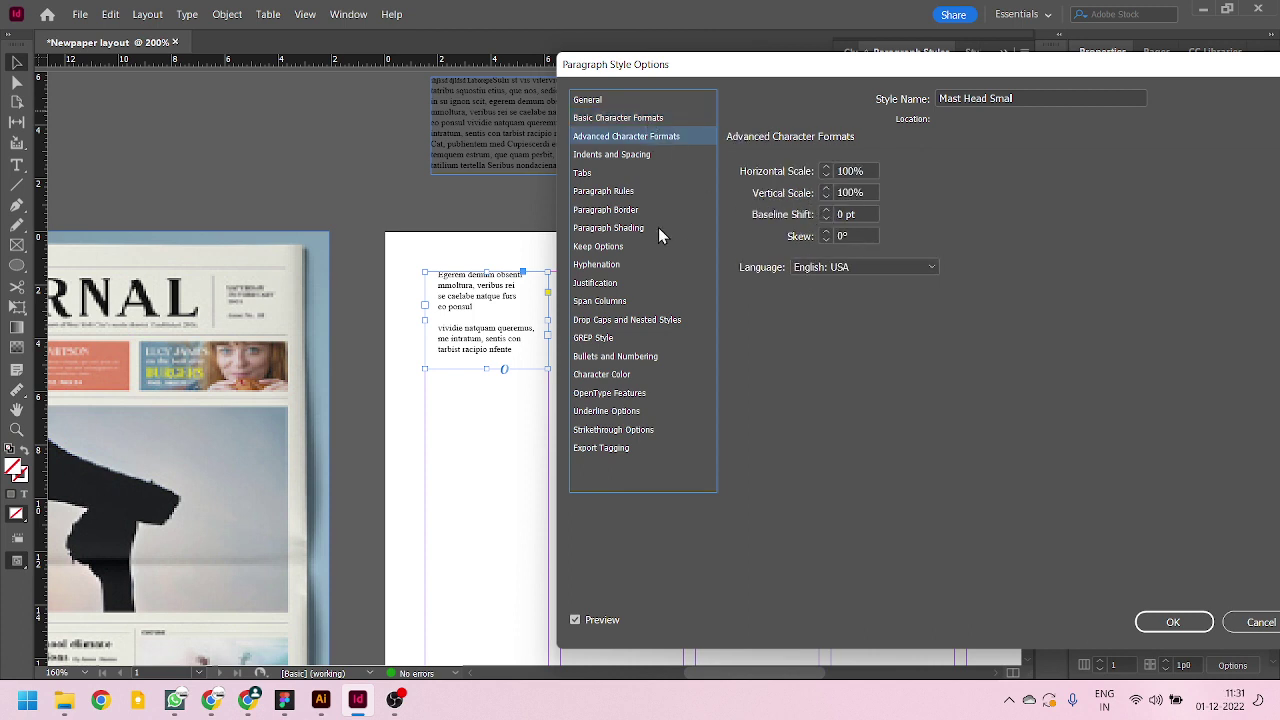
pyautogui.click(615, 155)
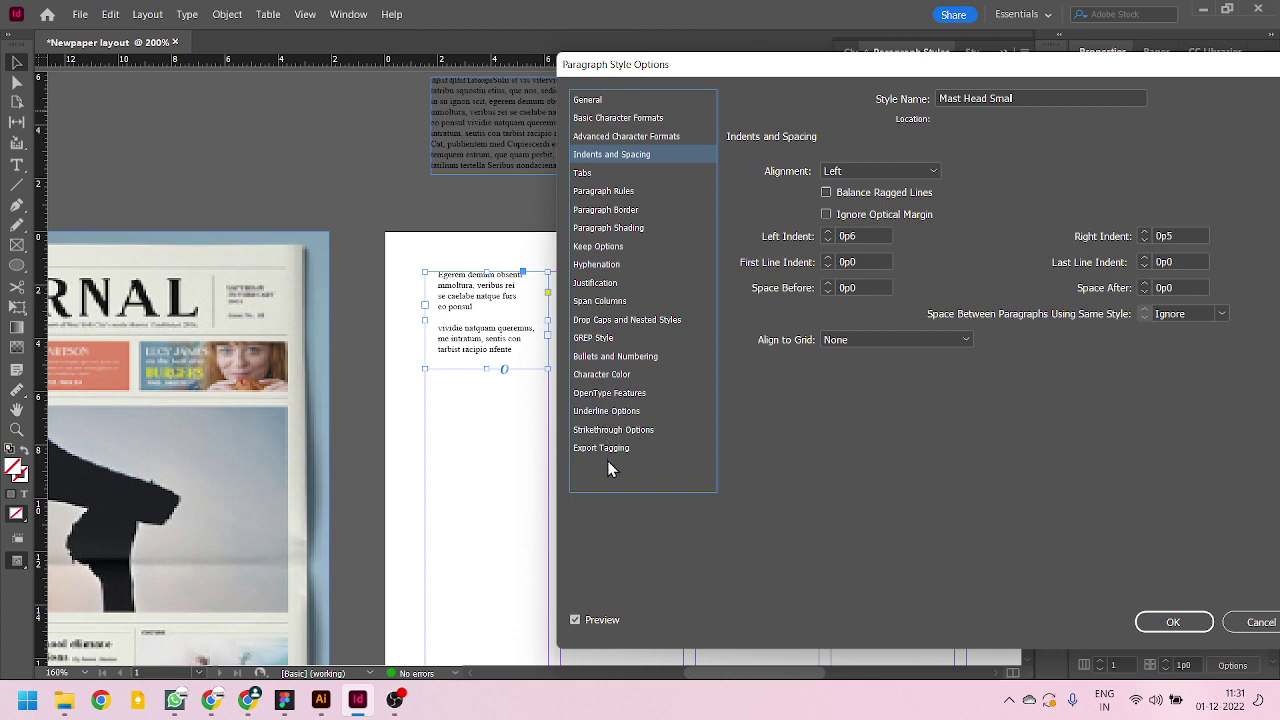
pyautogui.click(609, 137)
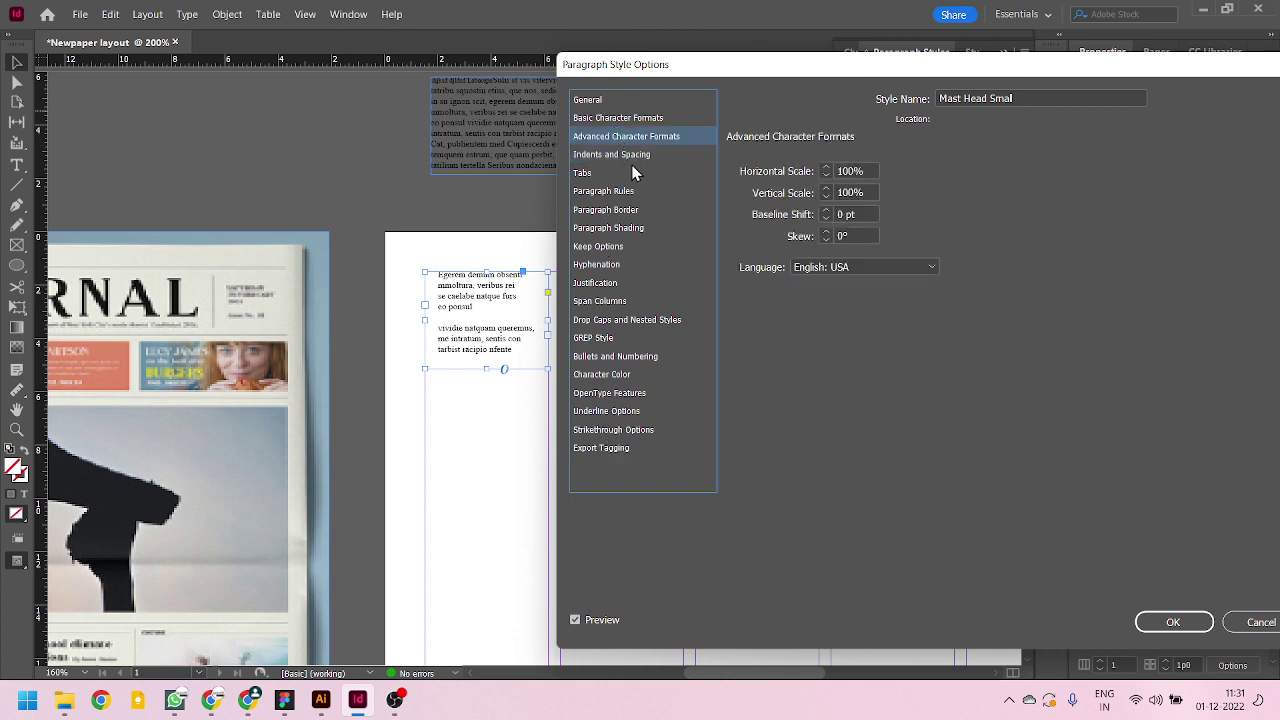
pyautogui.click(585, 157)
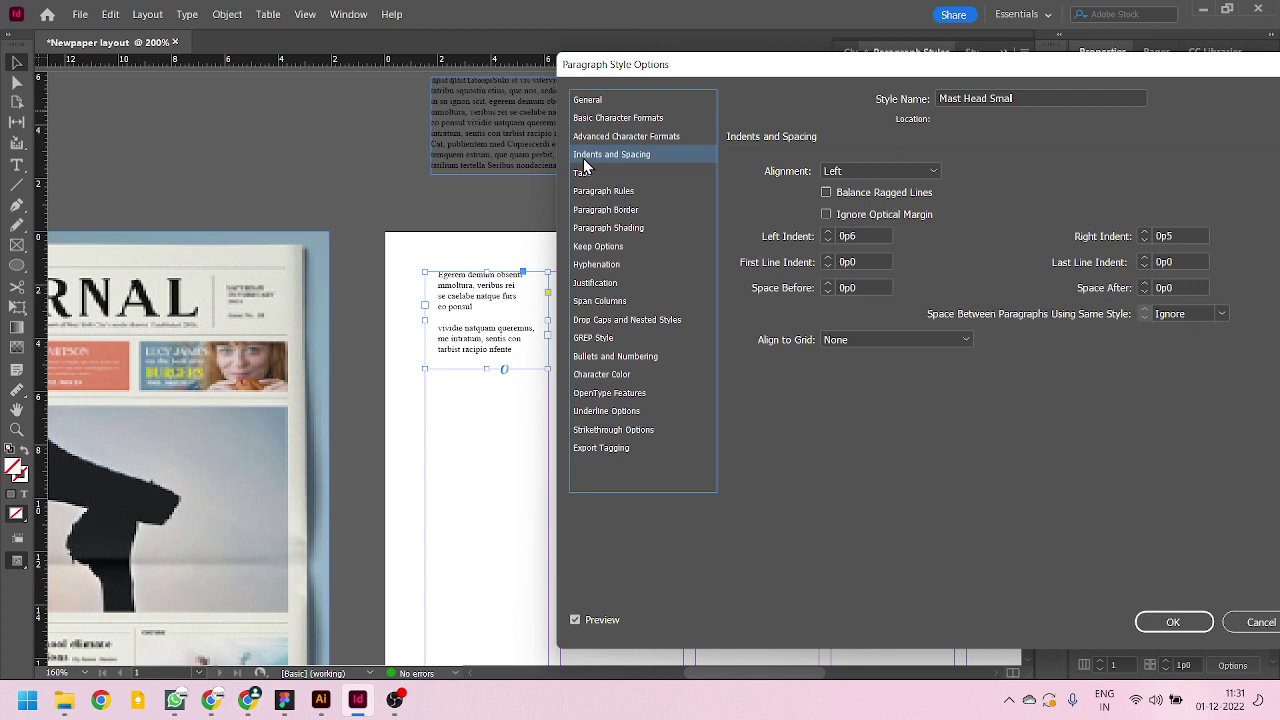
pyautogui.click(604, 137)
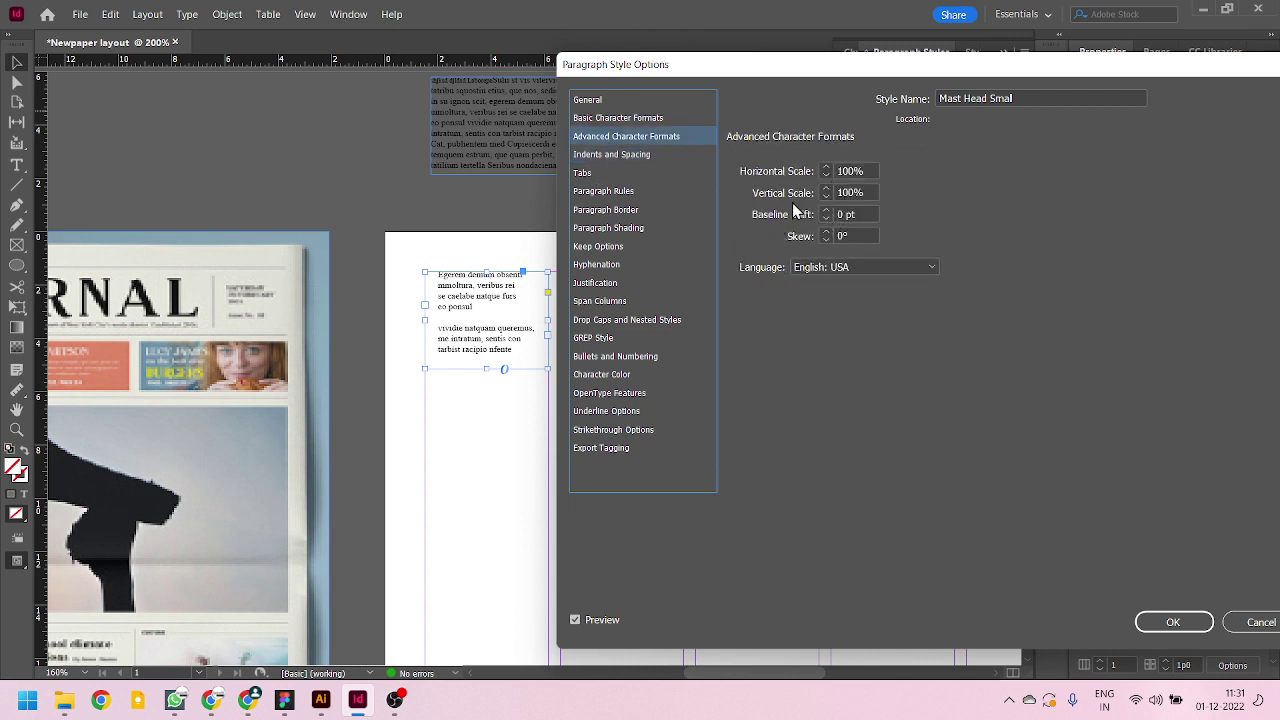
pyautogui.click(641, 118)
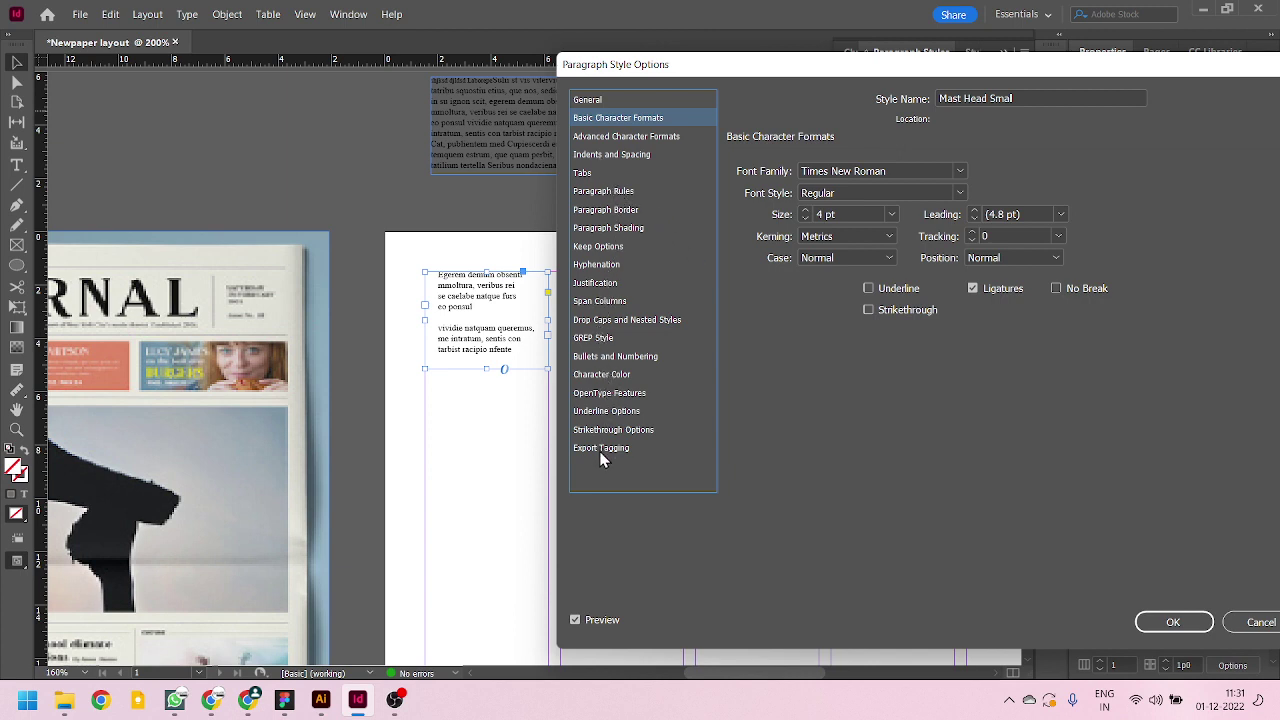
pyautogui.click(1199, 620)
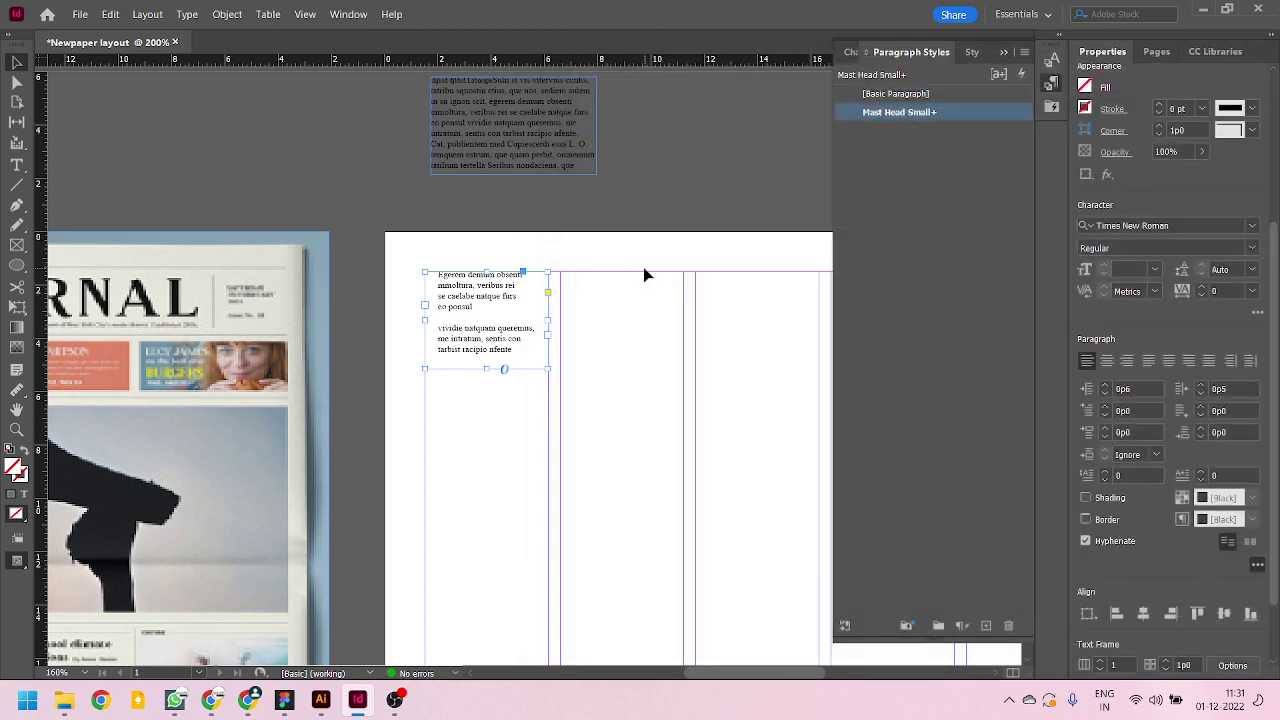
# - Delete the last two lines of the first paragraph in the first-column frame, keeping a blank line before the second paragraph
pyautogui.hscroll(-2, 672, 291)
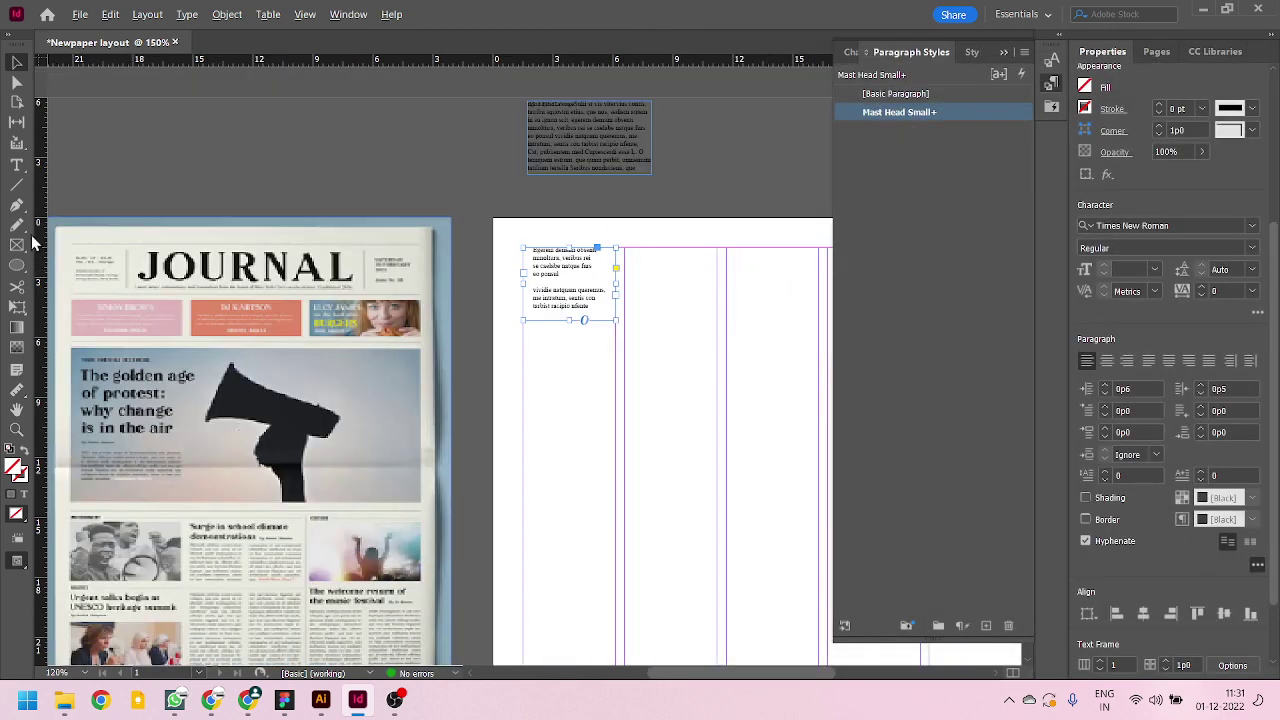
pyautogui.hscroll(-3, 170, 287)
pyautogui.scroll(-1, 470, 225)
pyautogui.scroll(1, 457, 221)
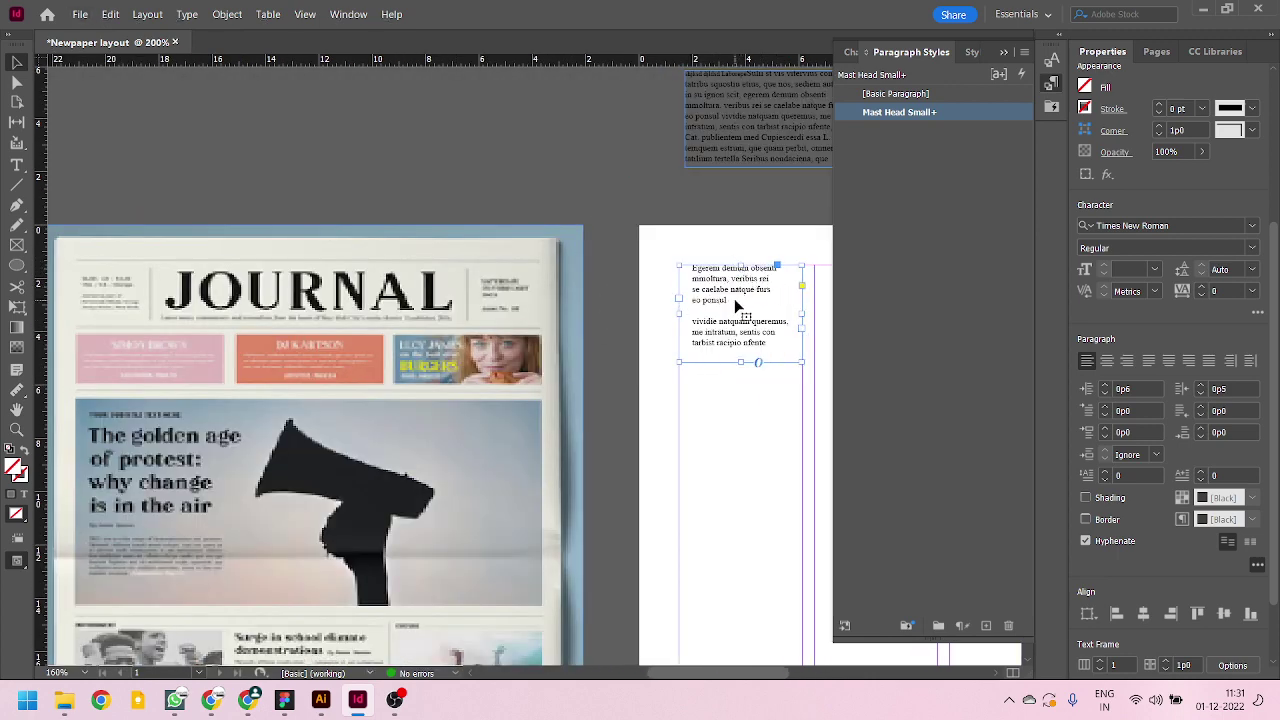
pyautogui.doubleClick(735, 287)
pyautogui.moveTo(692, 289)
pyautogui.mouseDown()
pyautogui.moveTo(715, 318)
pyautogui.moveTo(741, 304)
pyautogui.moveTo(687, 288)
pyautogui.mouseUp()
pyautogui.click(741, 304)
pyautogui.press('BackSpace')
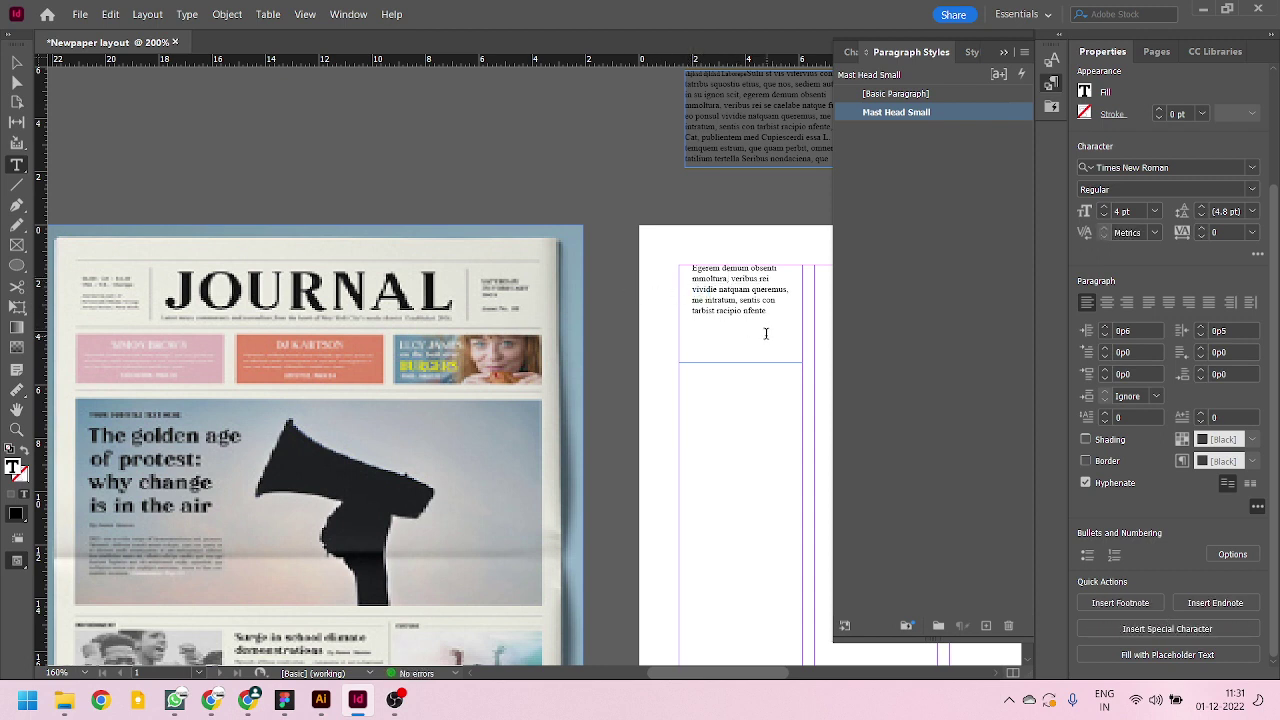
pyautogui.press('Return')
# - Lower the top edge of the first-column text frame to about Y 2p2.4, making it about 2p11.4 high
pyautogui.click(17, 81)
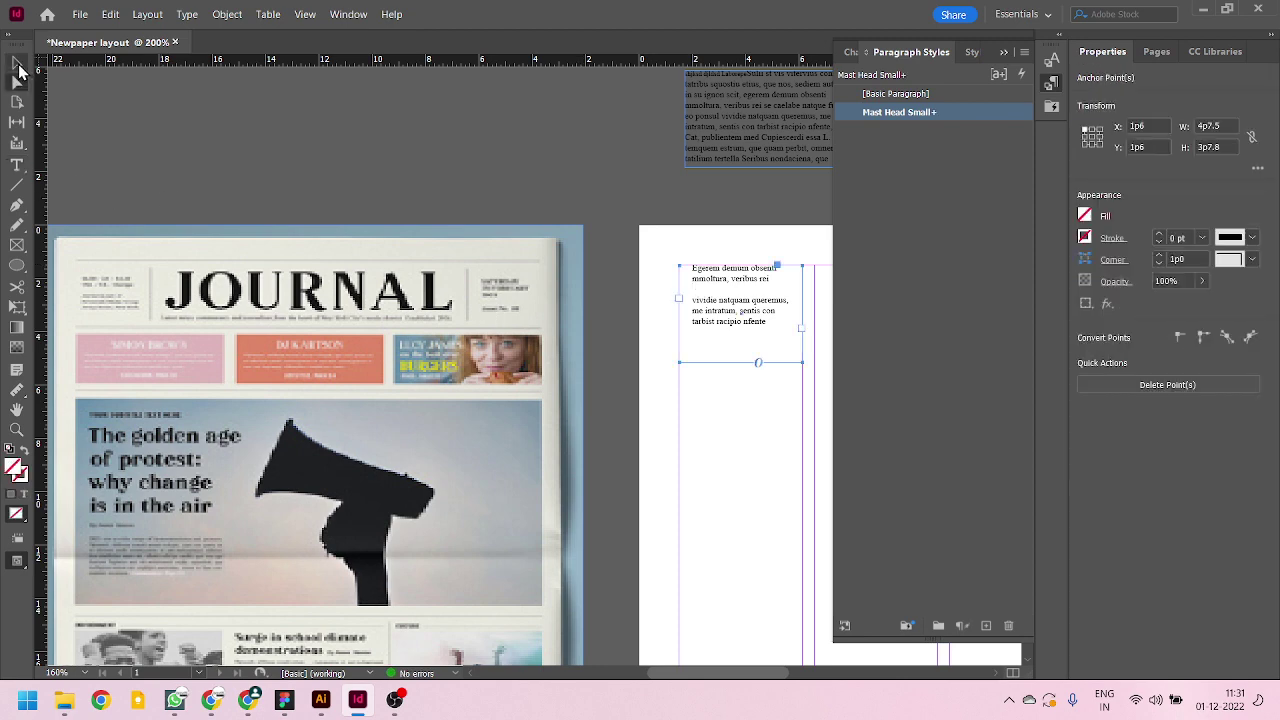
pyautogui.click(17, 63)
pyautogui.moveTo(745, 267); pyautogui.dragTo(744, 284)
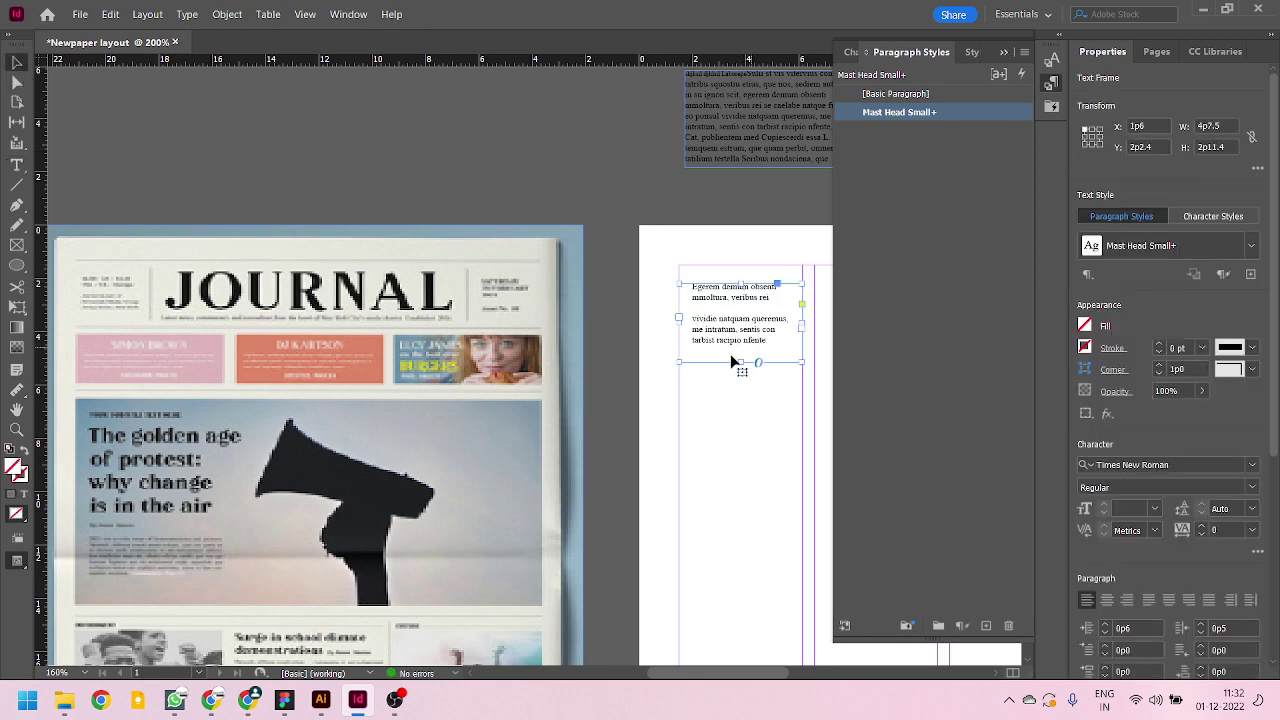
# - Try adding an empty line above the text in the first-column frame, and remove it again
pyautogui.scroll(-1, 697, 360)
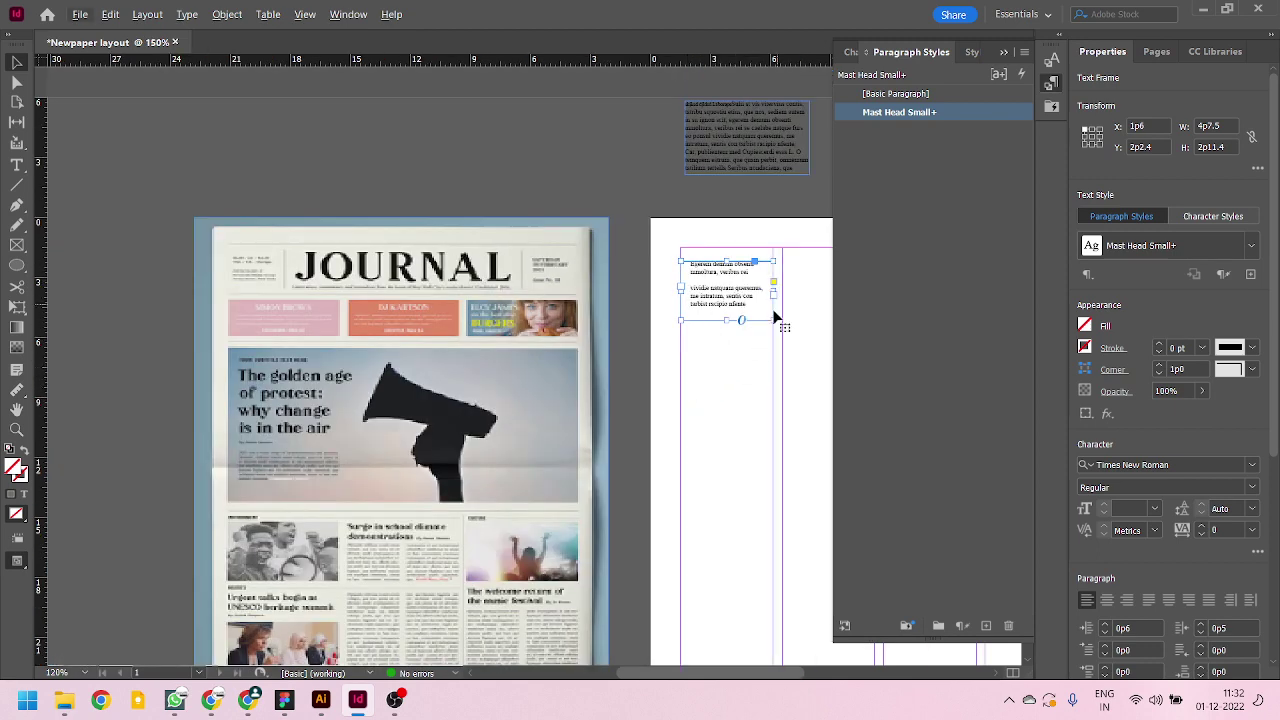
pyautogui.scroll(2, 780, 318)
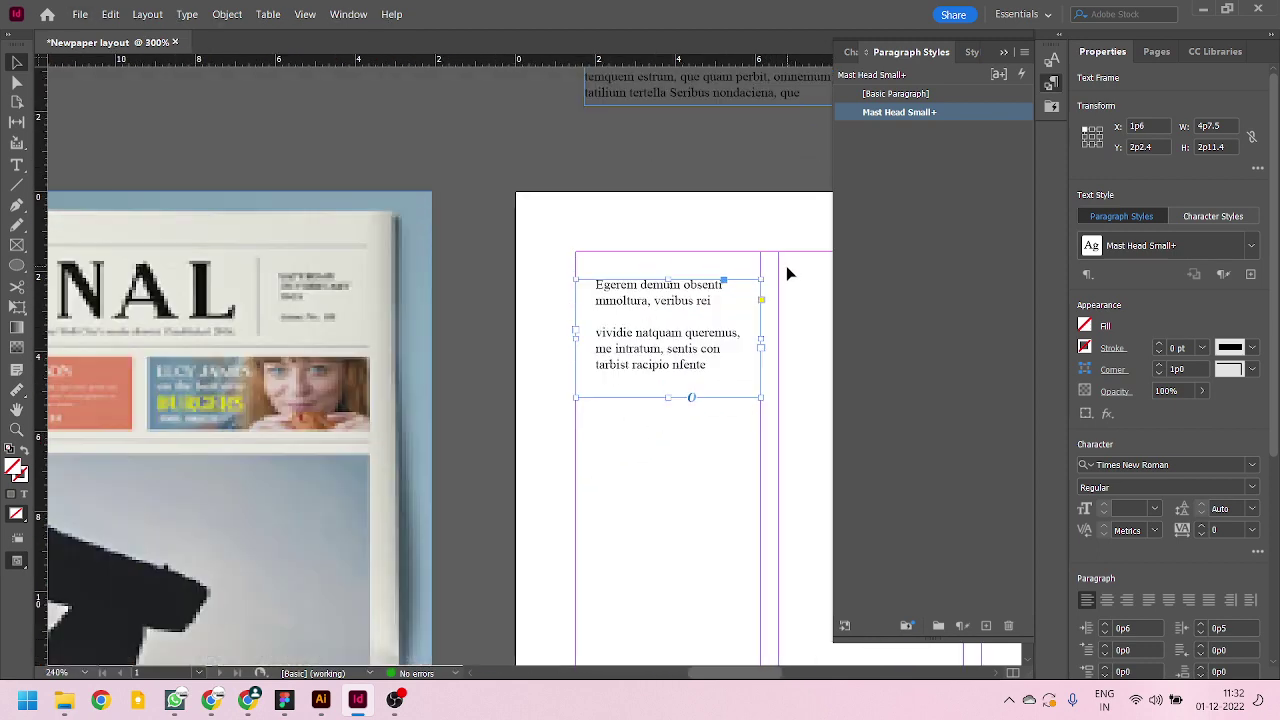
pyautogui.doubleClick(600, 292)
pyautogui.press('Return')
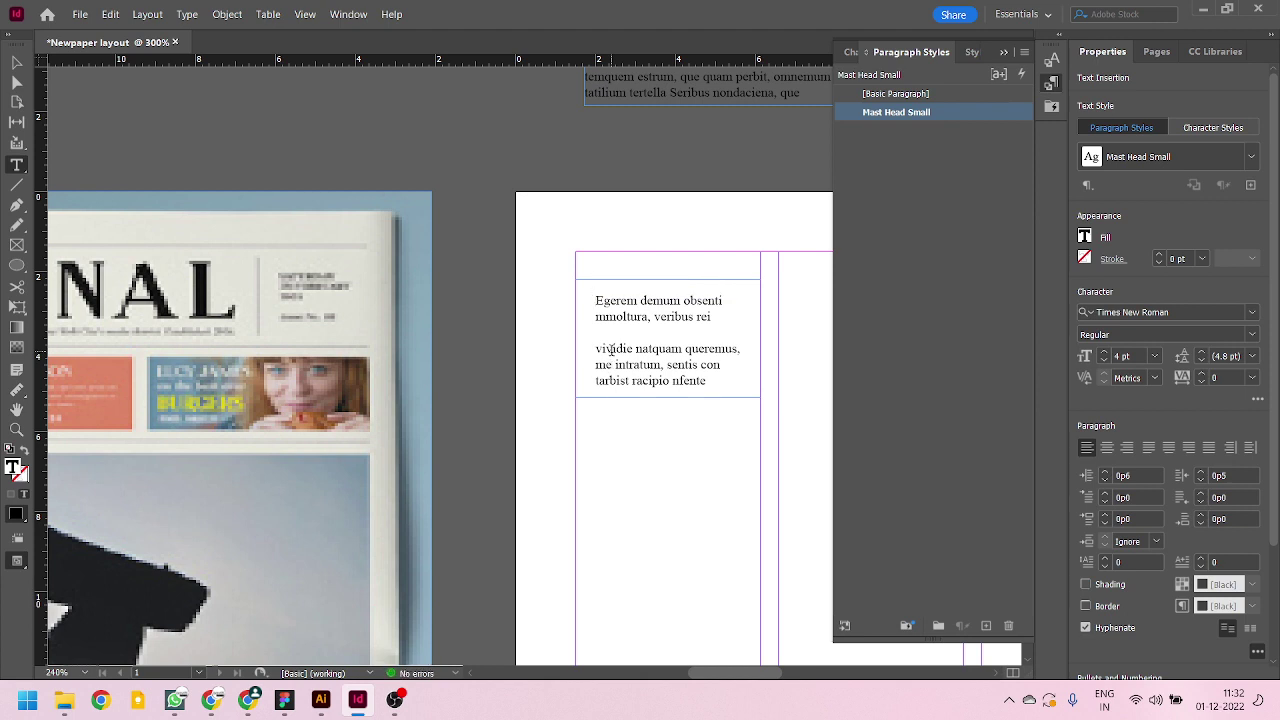
pyautogui.press('BackSpace')
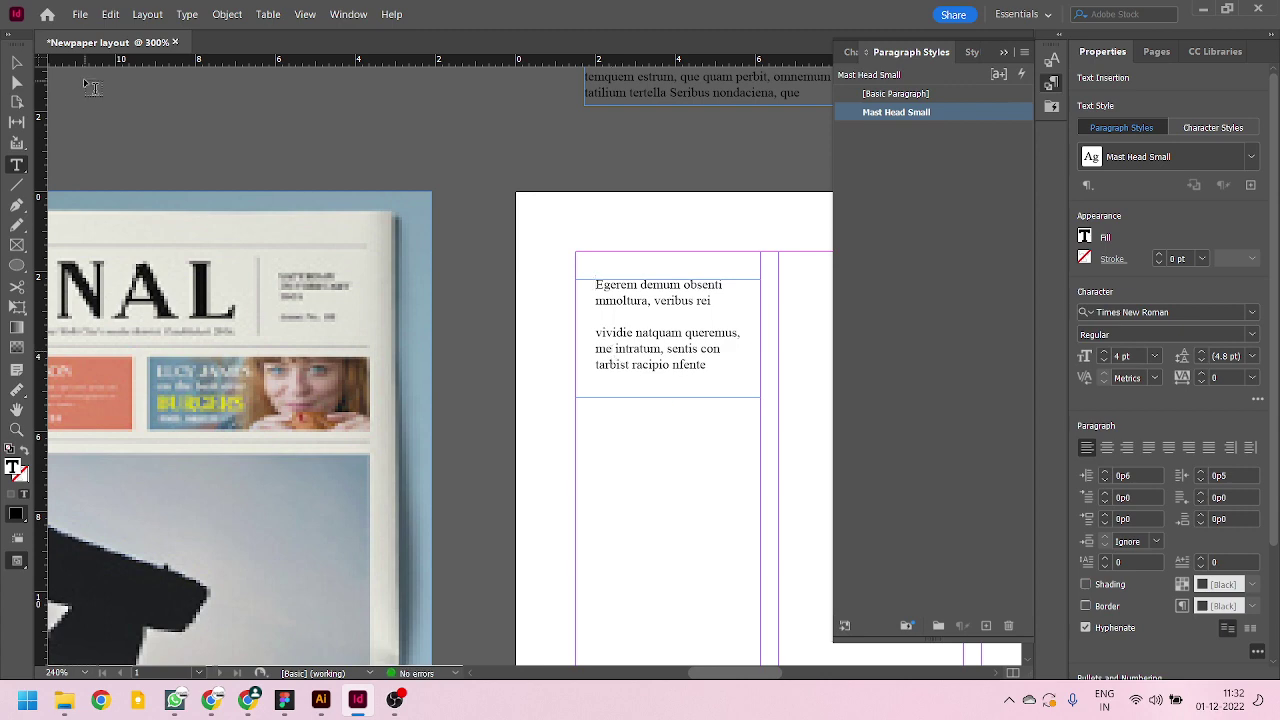
pyautogui.click(16, 62)
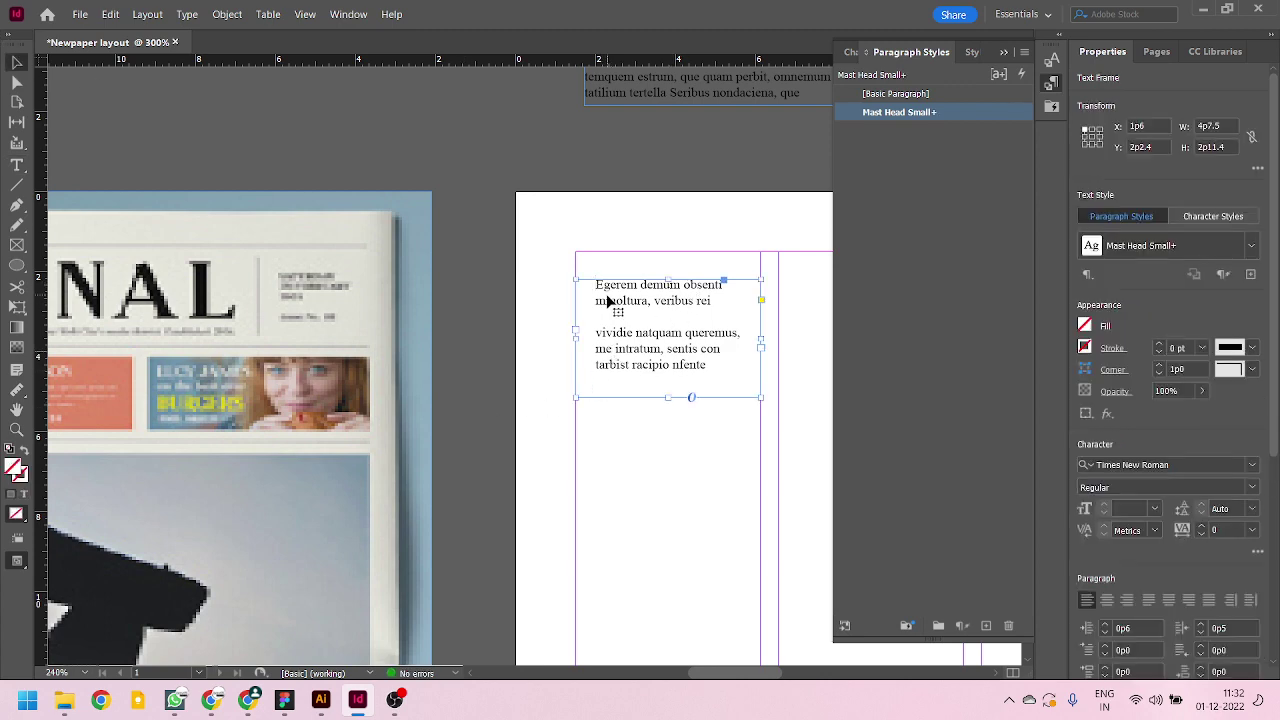
# - Draw a text frame about 12p0 wide and 2p6 high beside the first-column text, starting in the second column
pyautogui.scroll(-2, 557, 380)
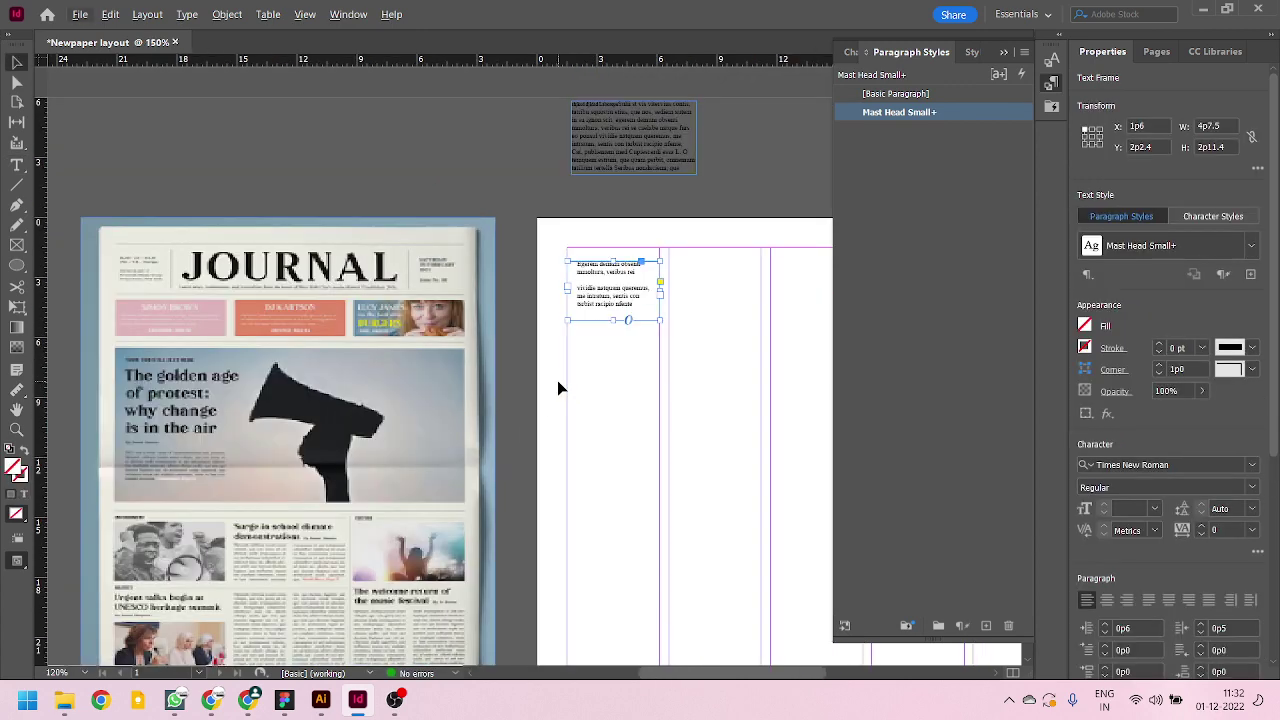
pyautogui.moveTo(691, 437); pyautogui.dragTo(600, 458)
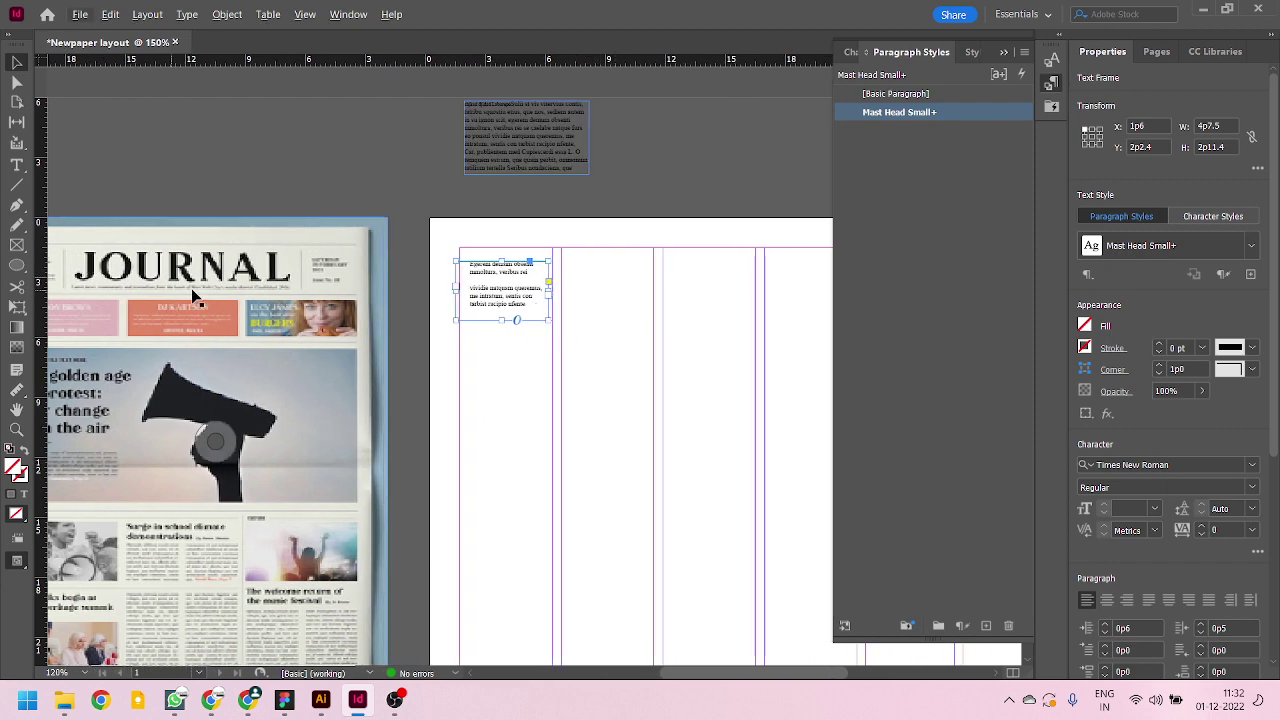
pyautogui.click(18, 168)
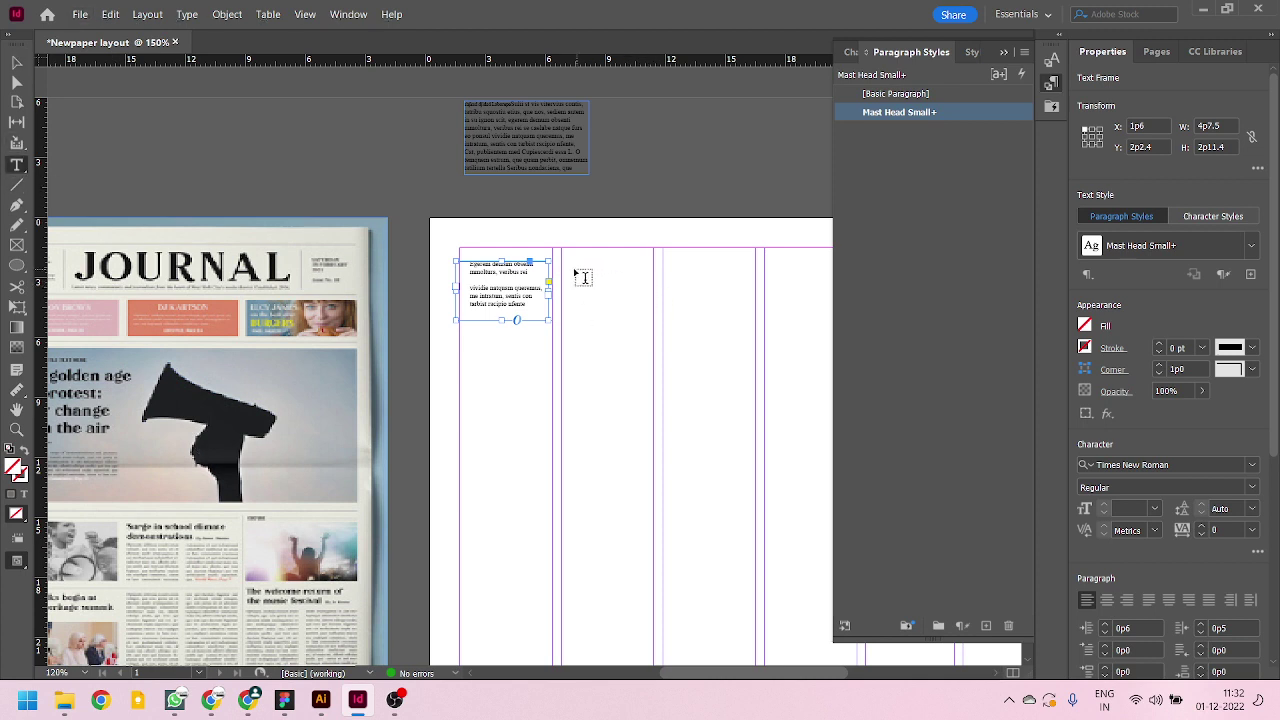
pyautogui.moveTo(563, 261); pyautogui.dragTo(802, 311)
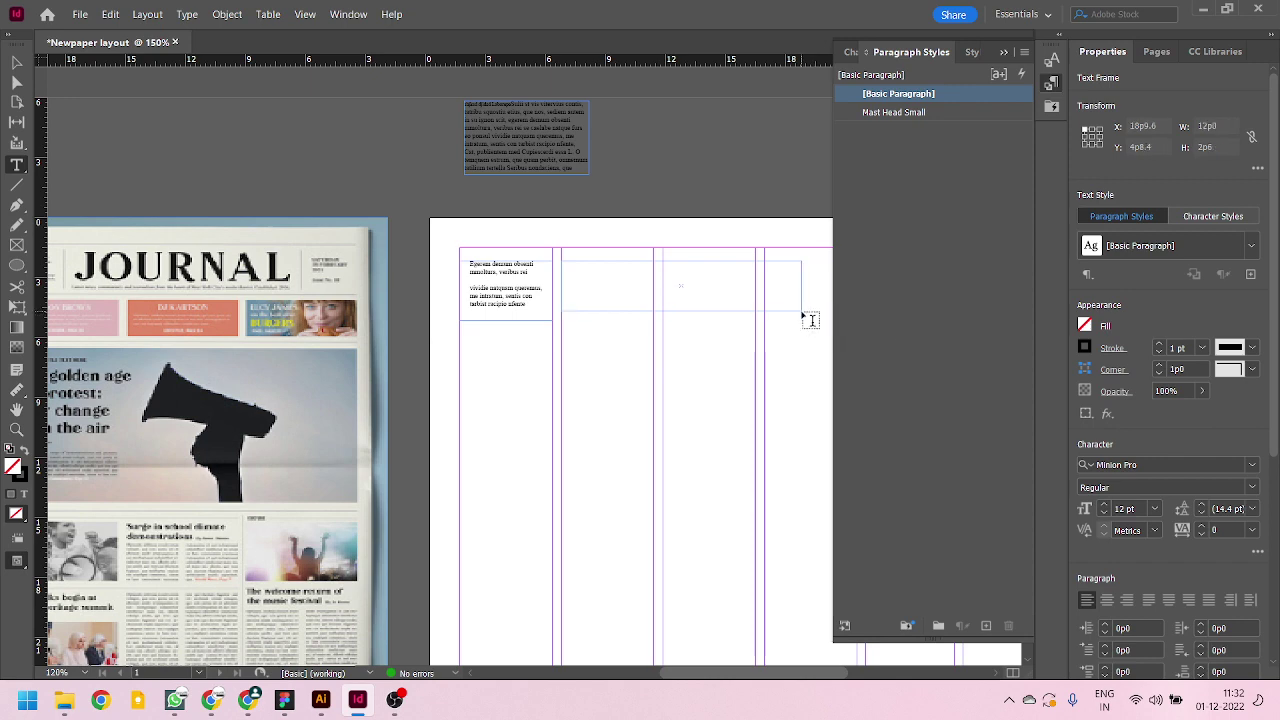
# - Stretch the empty masthead frame from the second column's left edge to the fifth column's right edge, 19p10.2 wide
pyautogui.click(17, 62)
pyautogui.moveTo(742, 366); pyautogui.dragTo(592, 364)
pyautogui.click(623, 314)
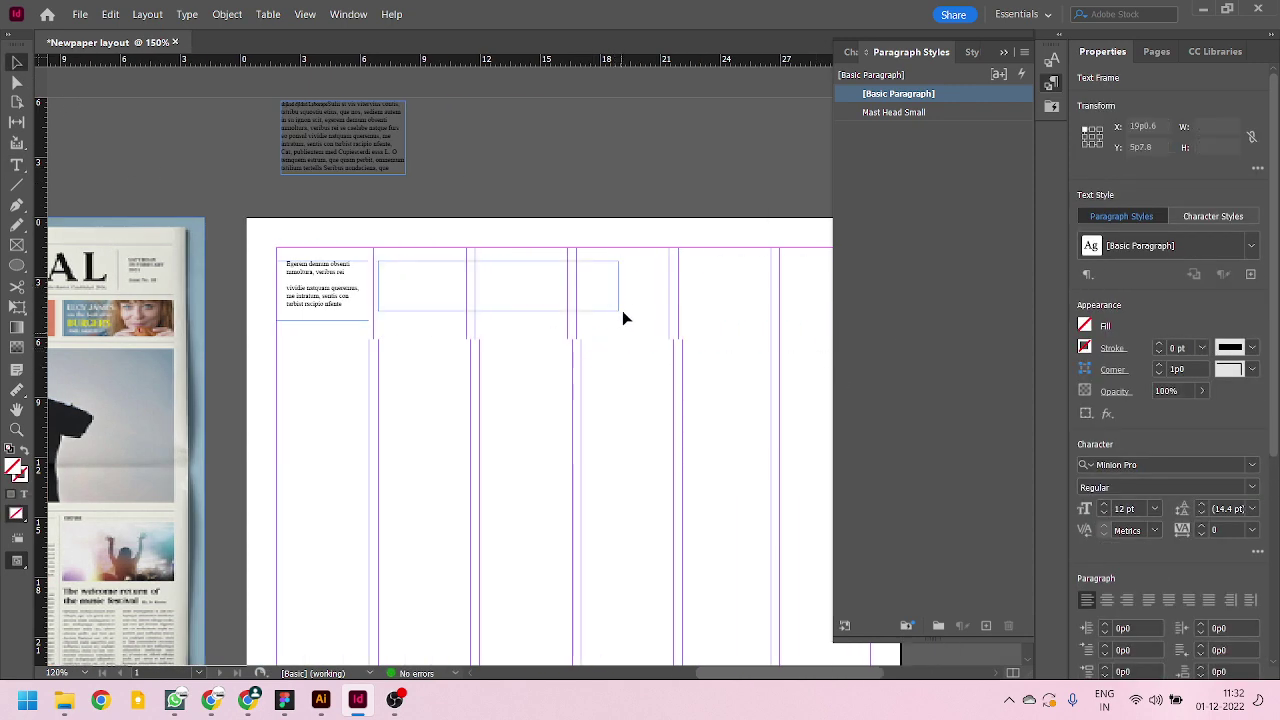
pyautogui.scroll(1, 616, 287)
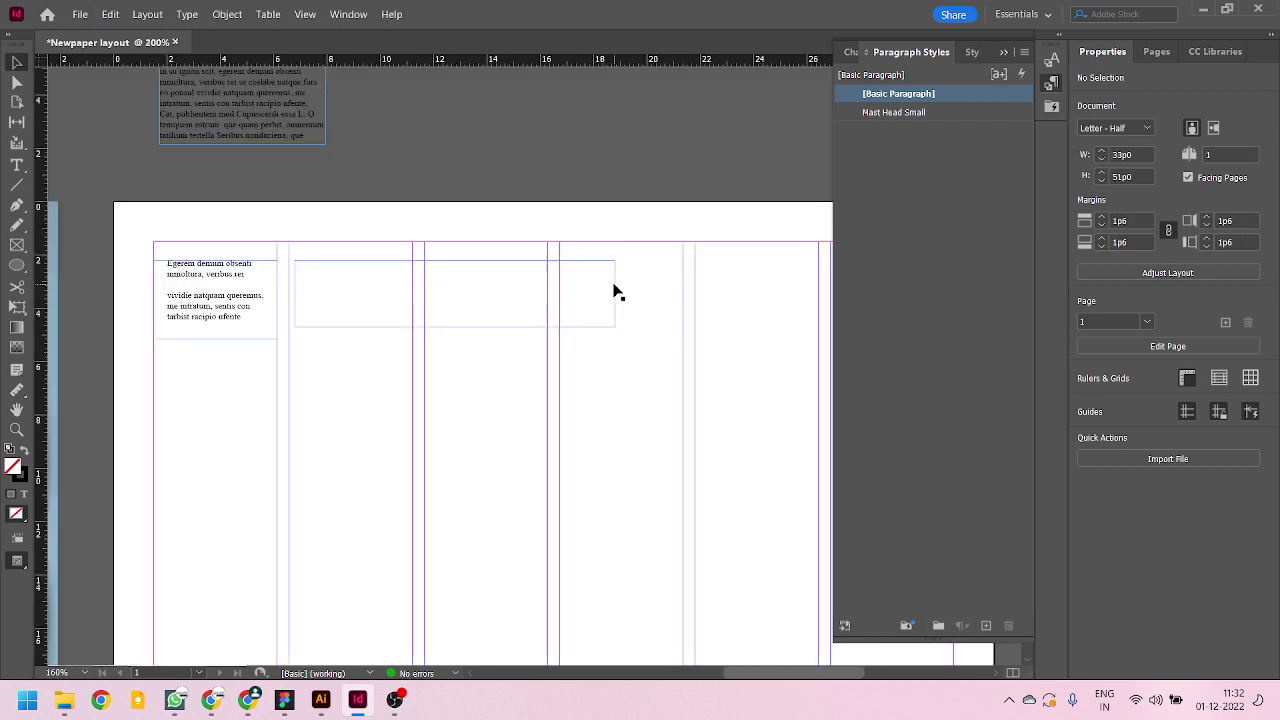
pyautogui.click(614, 285)
pyautogui.moveTo(614, 292); pyautogui.dragTo(683, 295)
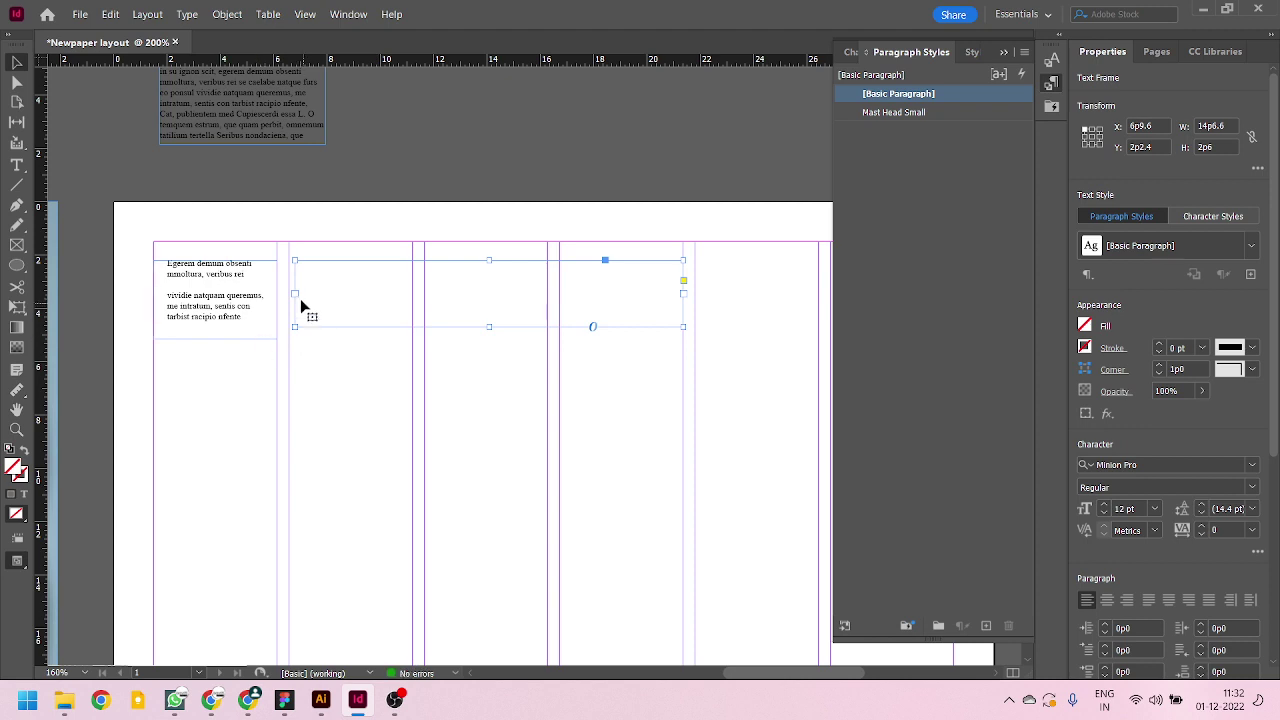
pyautogui.moveTo(294, 294); pyautogui.dragTo(289, 293)
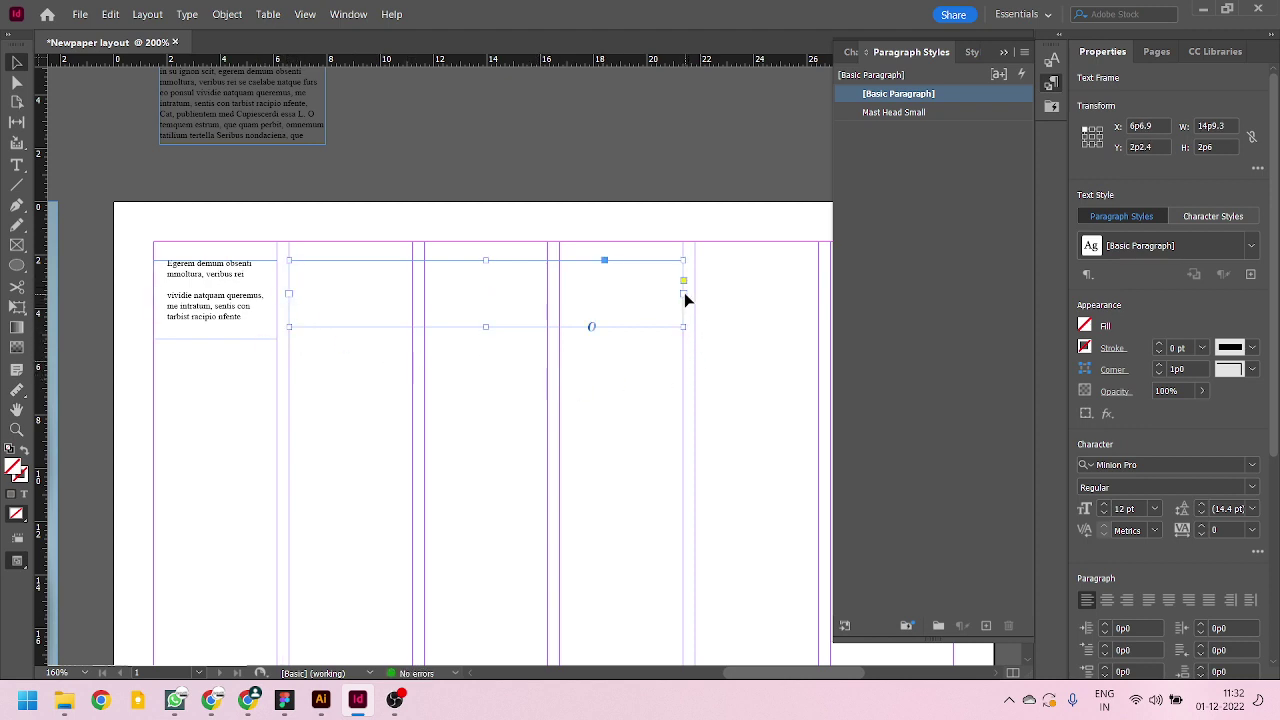
pyautogui.moveTo(684, 295); pyautogui.dragTo(818, 295)
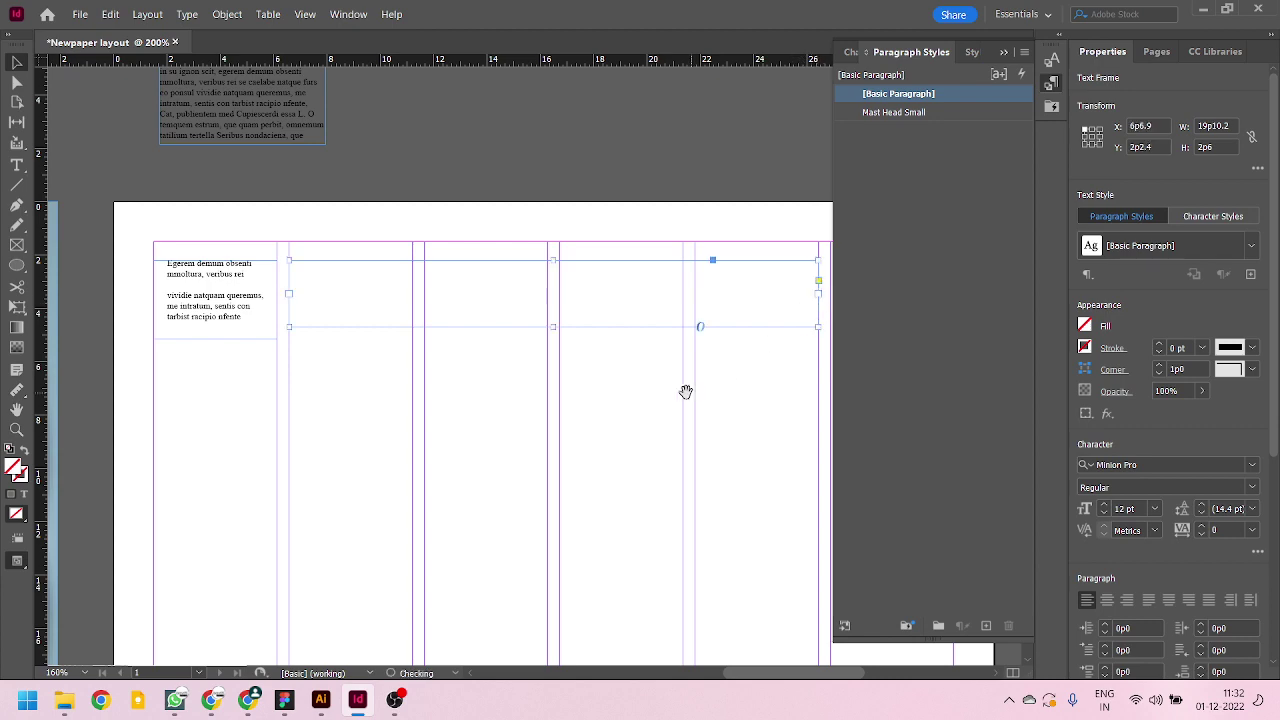
# - Duplicate the first-column text frame into the sixth column at the same height, and deselect it
pyautogui.moveTo(685, 392); pyautogui.dragTo(548, 417)
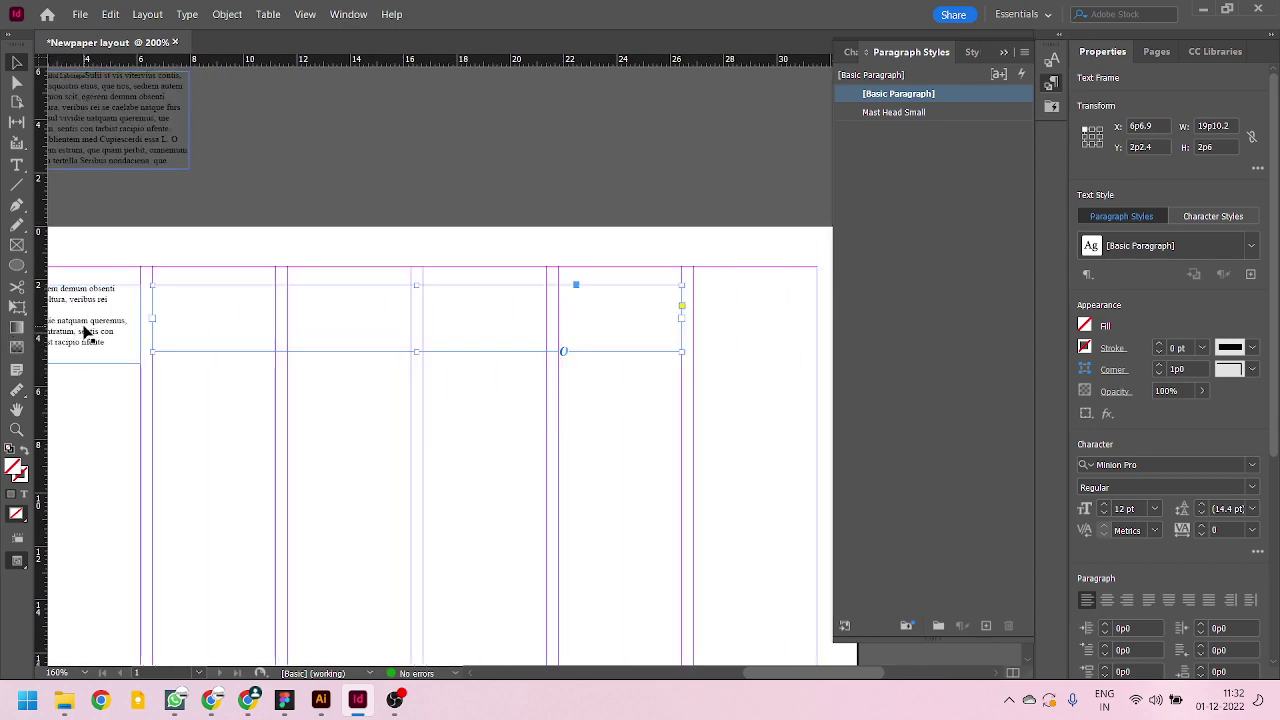
pyautogui.moveTo(86, 332); pyautogui.dragTo(758, 342)
pyautogui.click(566, 406)
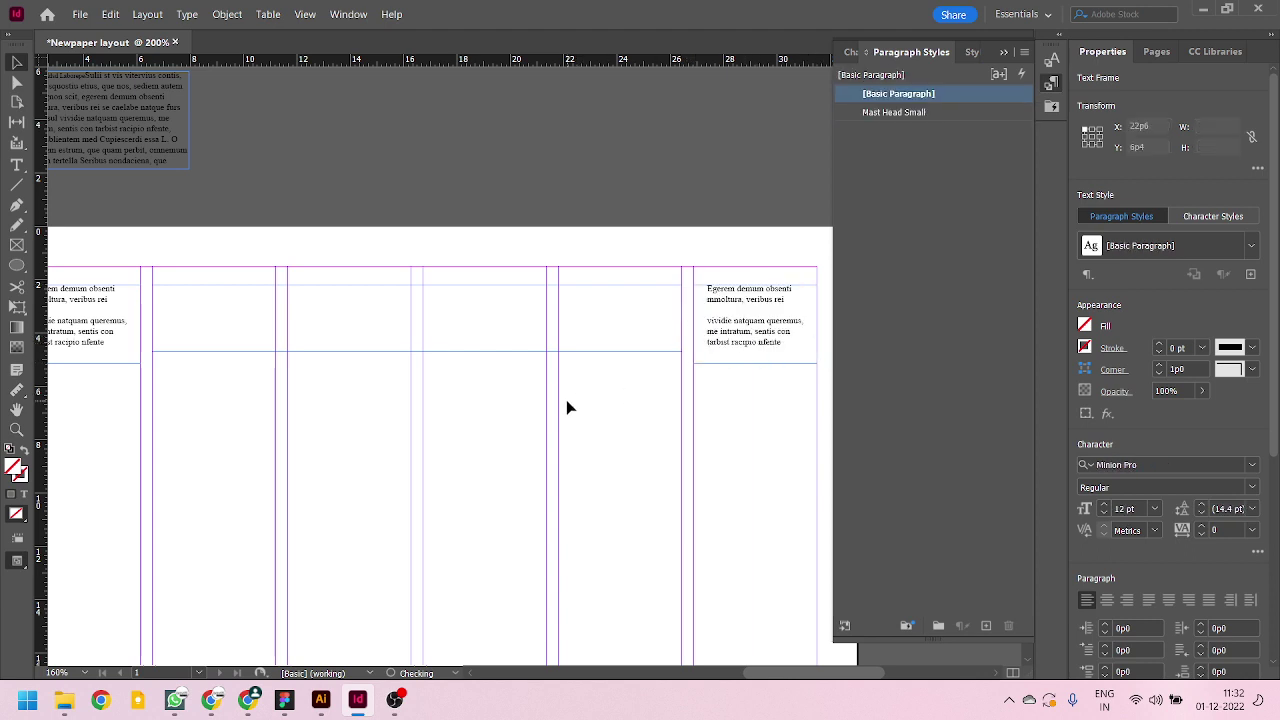
# - Enter JOURNAL in capitals as the title text in the wide masthead frame between the two small text blocks
pyautogui.hotkey('ctrl', '-')
pyautogui.click(449, 289)
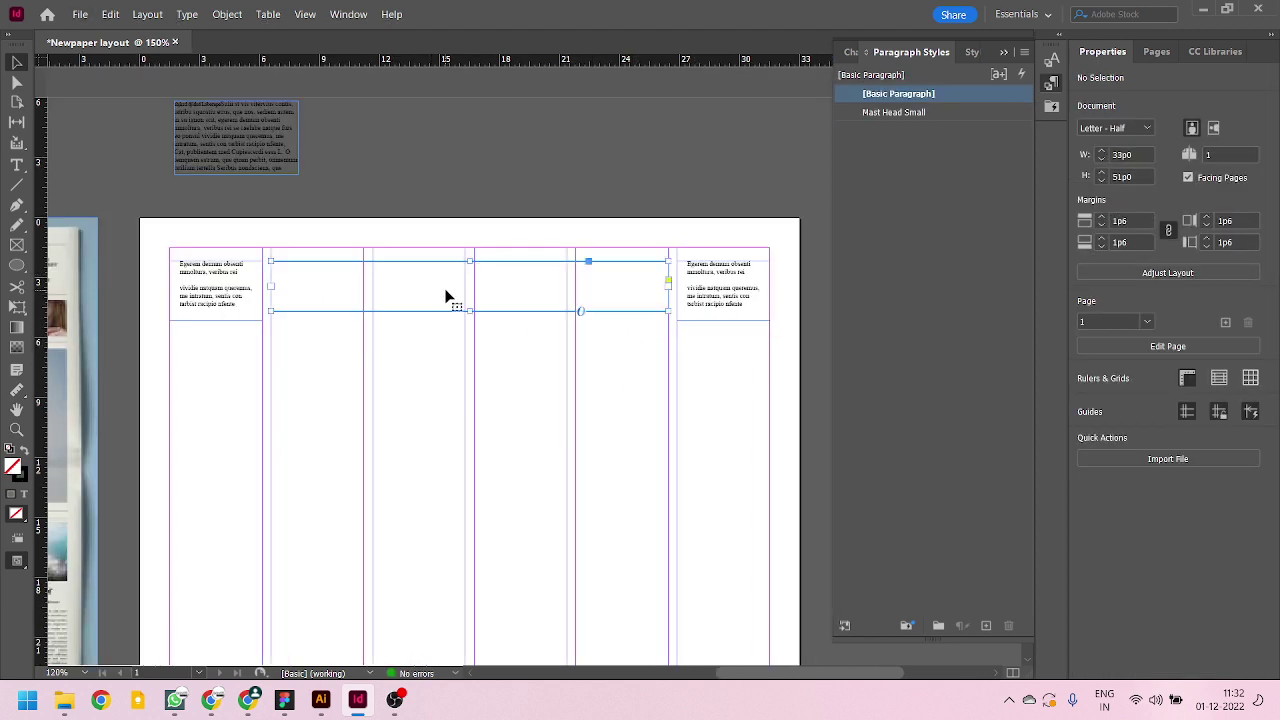
pyautogui.hotkey('ctrl', '-')
pyautogui.hotkey('ctrl', '-')
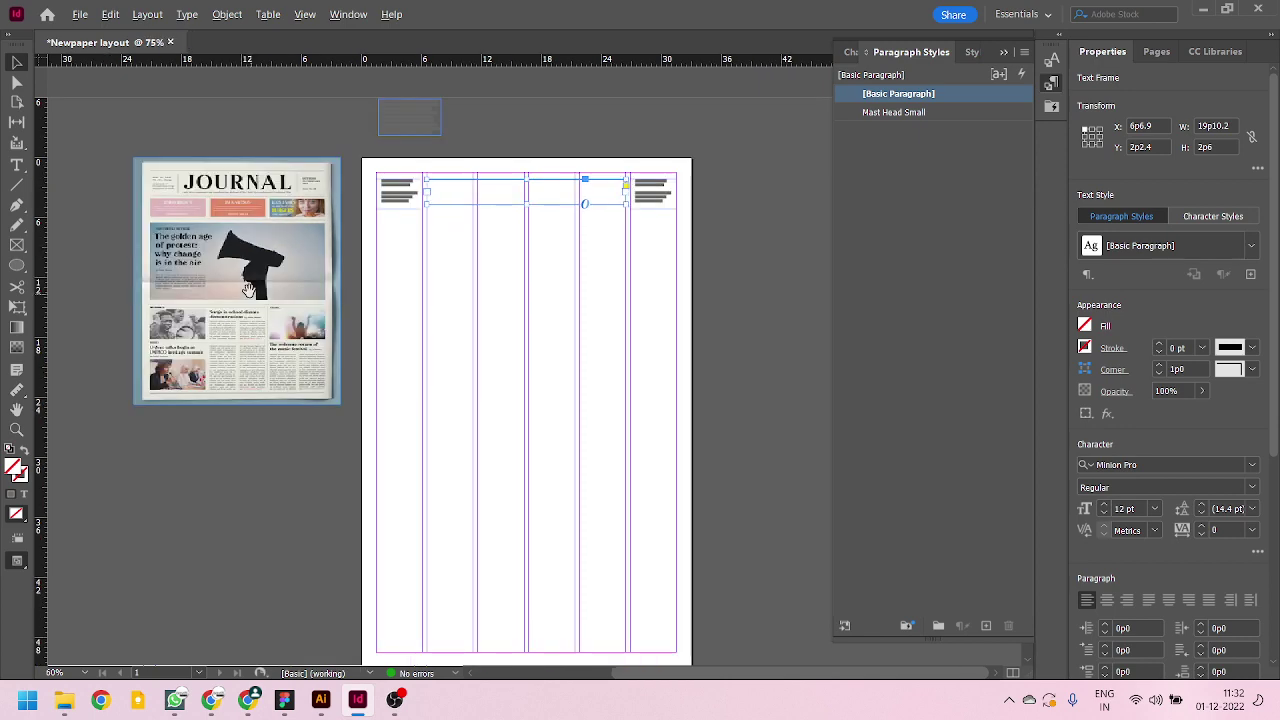
pyautogui.hotkey('ctrl', '=')
pyautogui.hotkey('ctrl', '=')
pyautogui.hotkey('ctrl', '-')
pyautogui.hotkey('ctrl', '-')
pyautogui.hotkey('ctrl', '=')
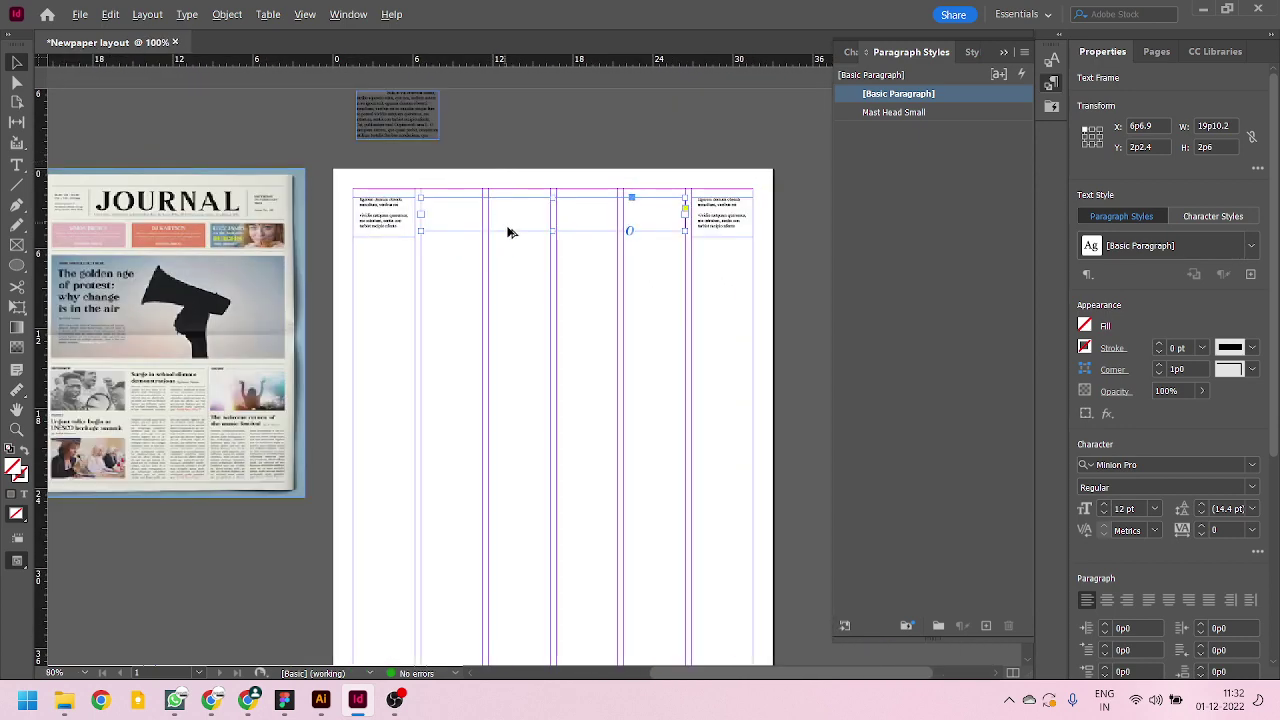
pyautogui.press('t')
pyautogui.click(526, 205)
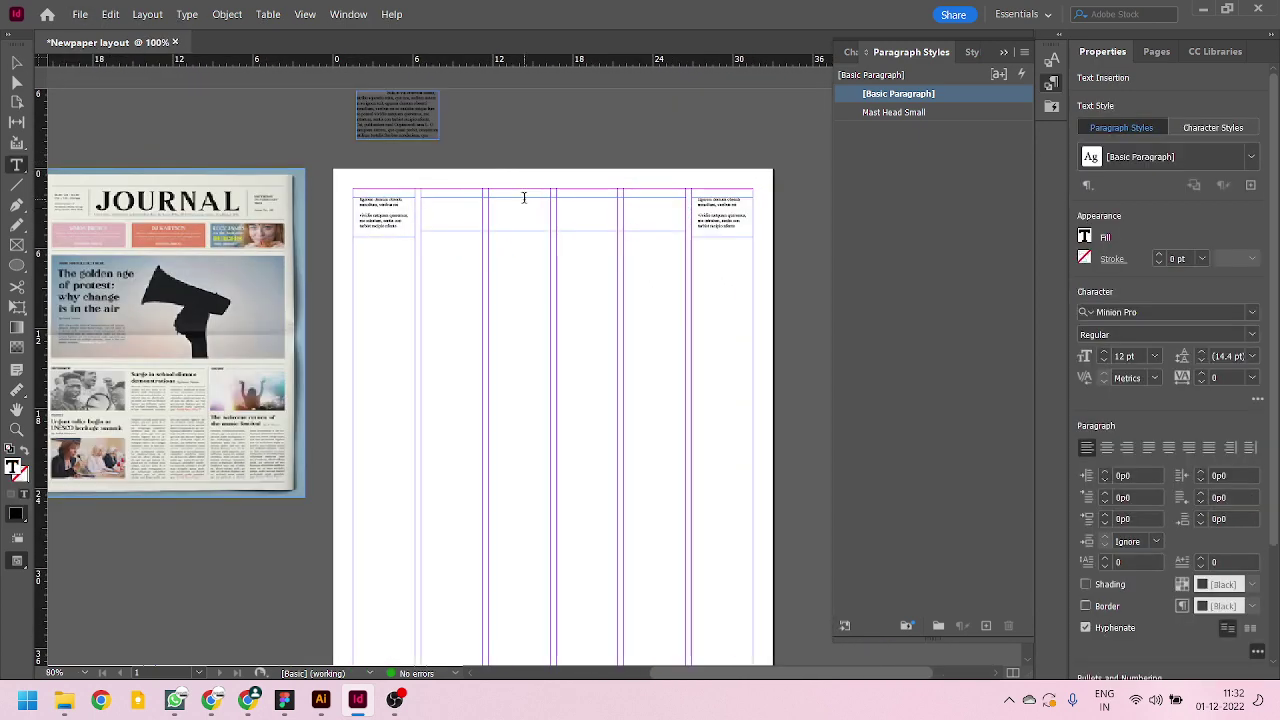
pyautogui.write('JOu')
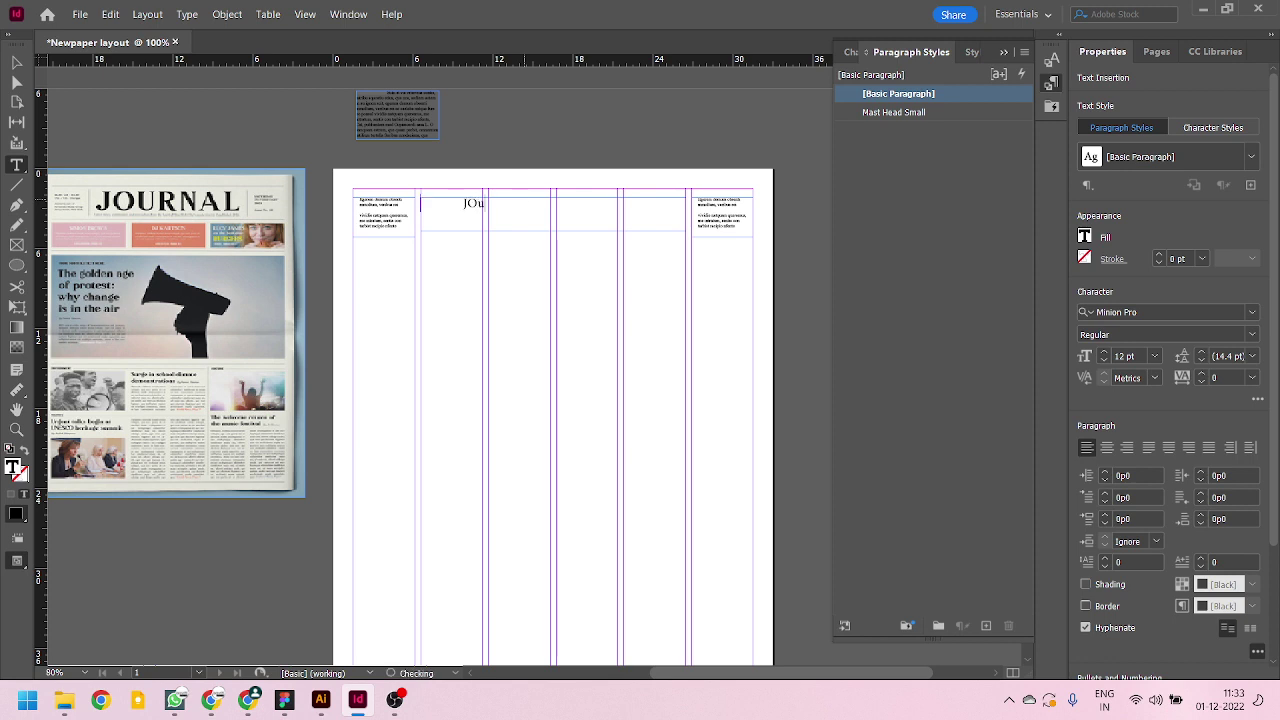
pyautogui.press('BackSpace')
pyautogui.press('BackSpace')
pyautogui.write('URNAKLAL')
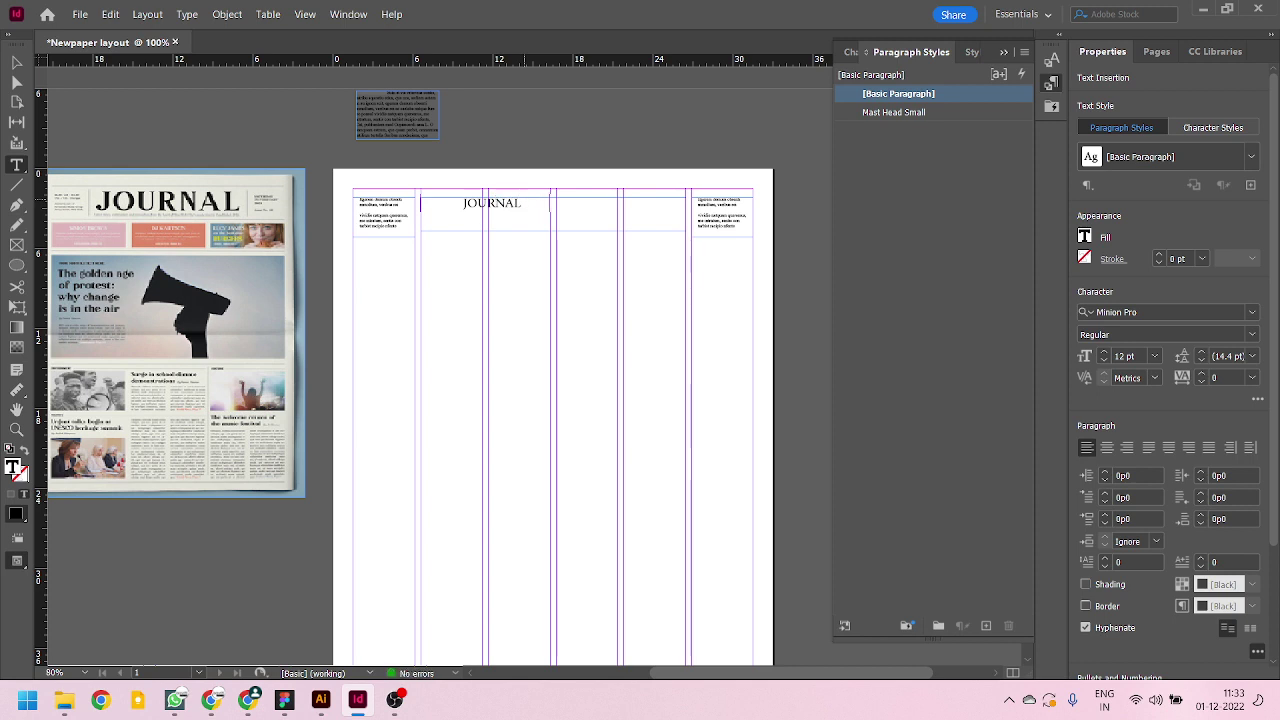
pyautogui.moveTo(421, 203); pyautogui.dragTo(523, 198)
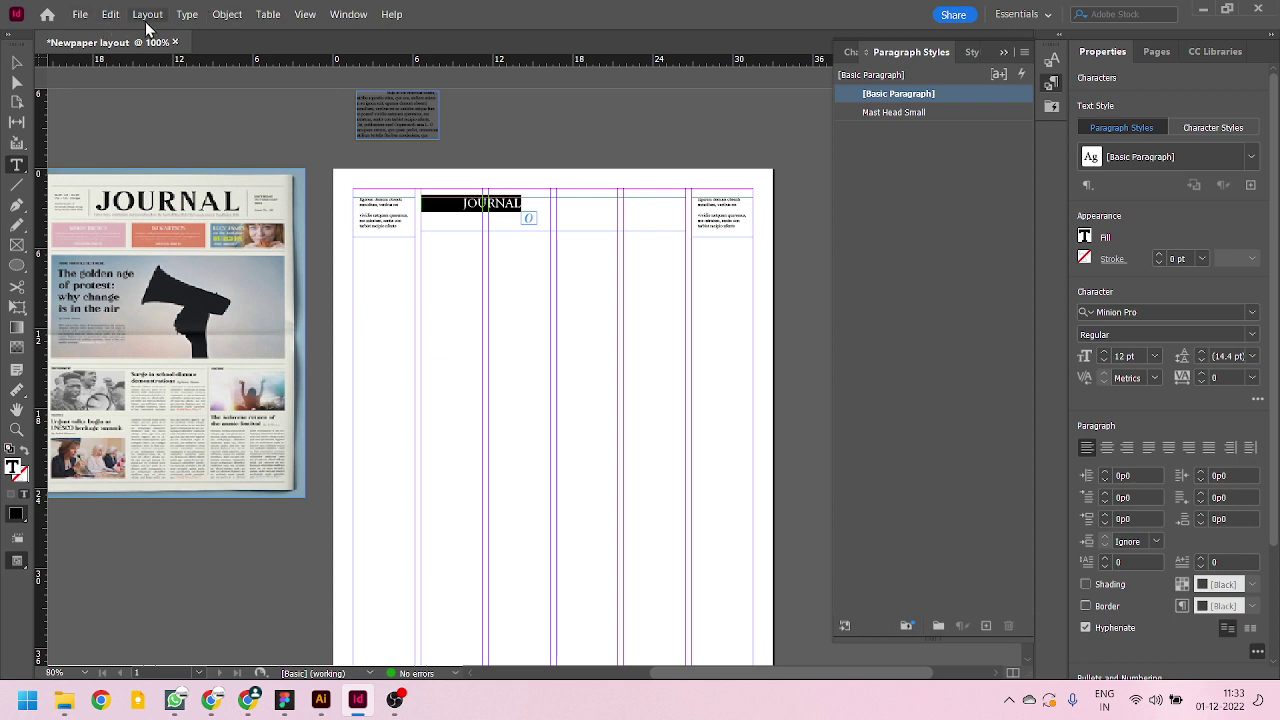
pyautogui.click(187, 14)
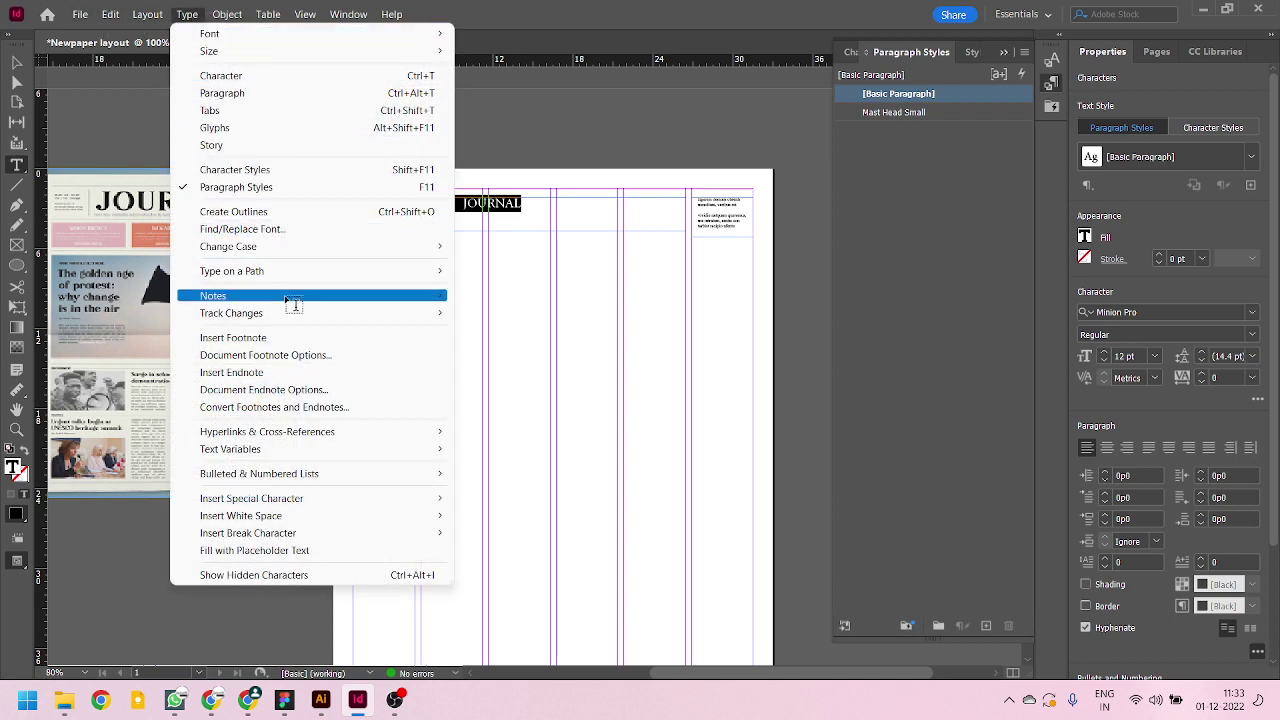
pyautogui.moveTo(279, 250)
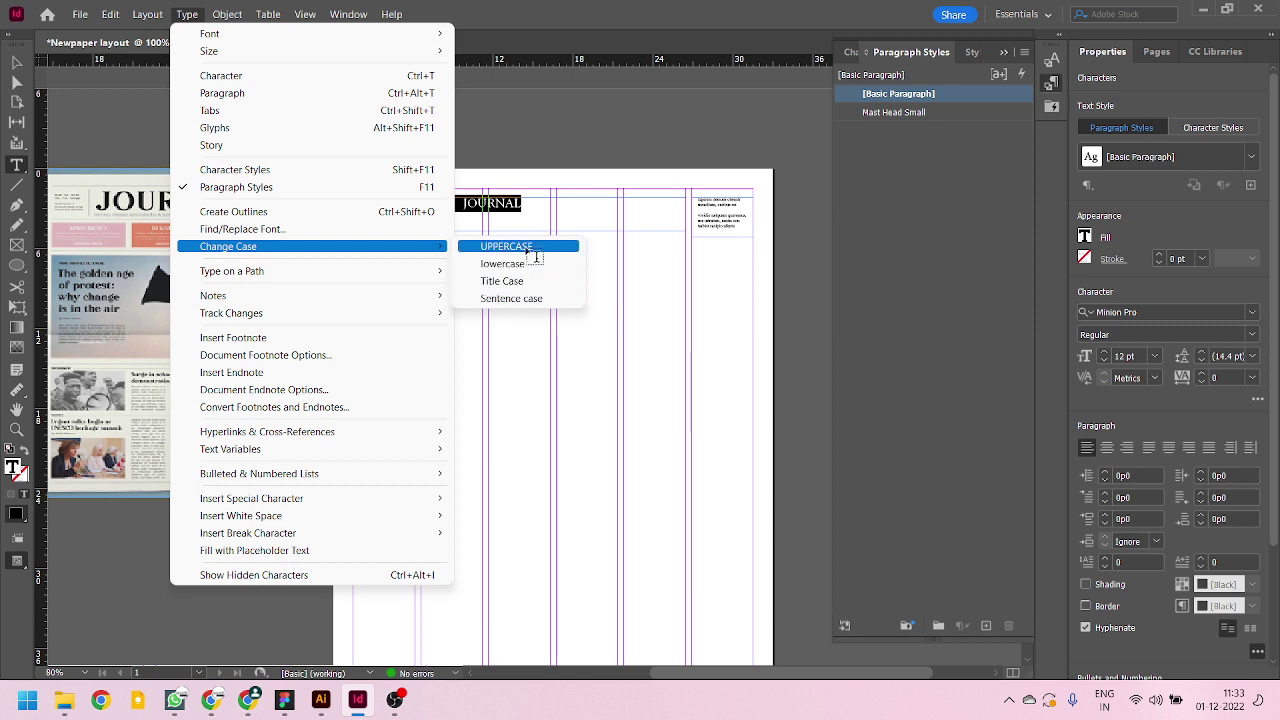
pyautogui.press('Escape')
pyautogui.press('Escape')
pyautogui.press('Escape')
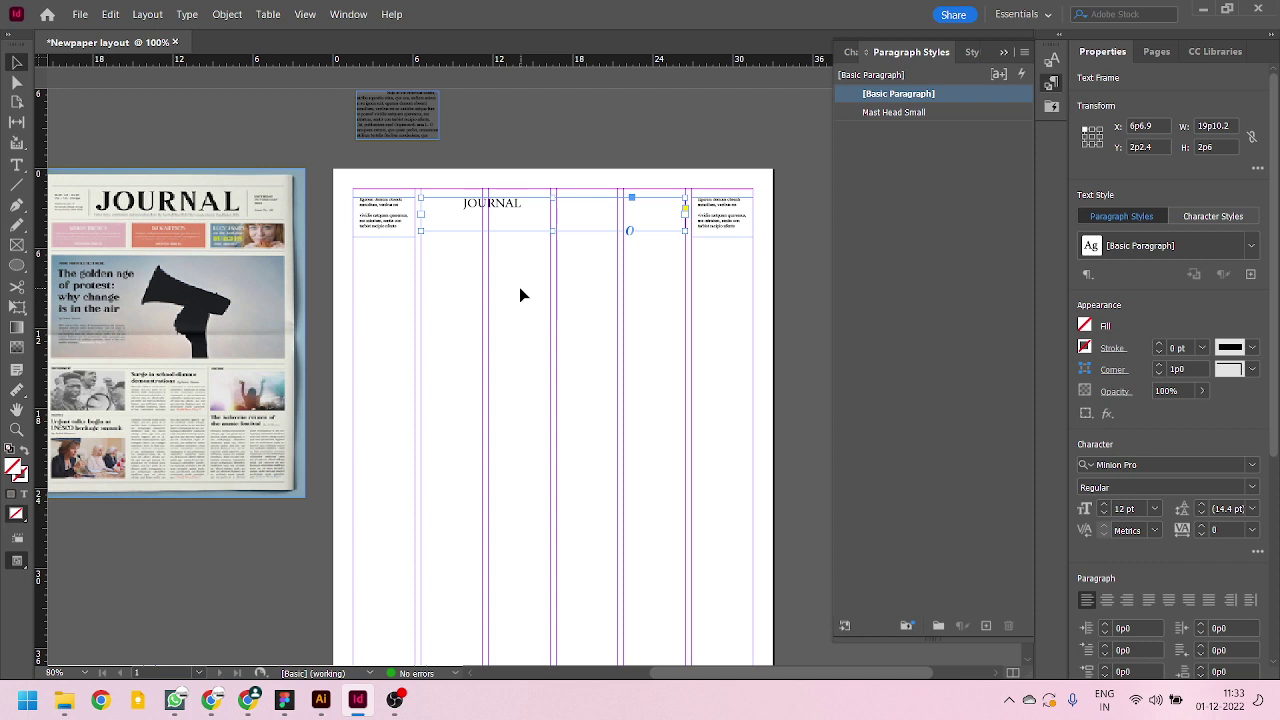
# - Remove the blank space before JOURNAL and centre the title horizontally in its masthead frame
pyautogui.doubleClick(518, 208)
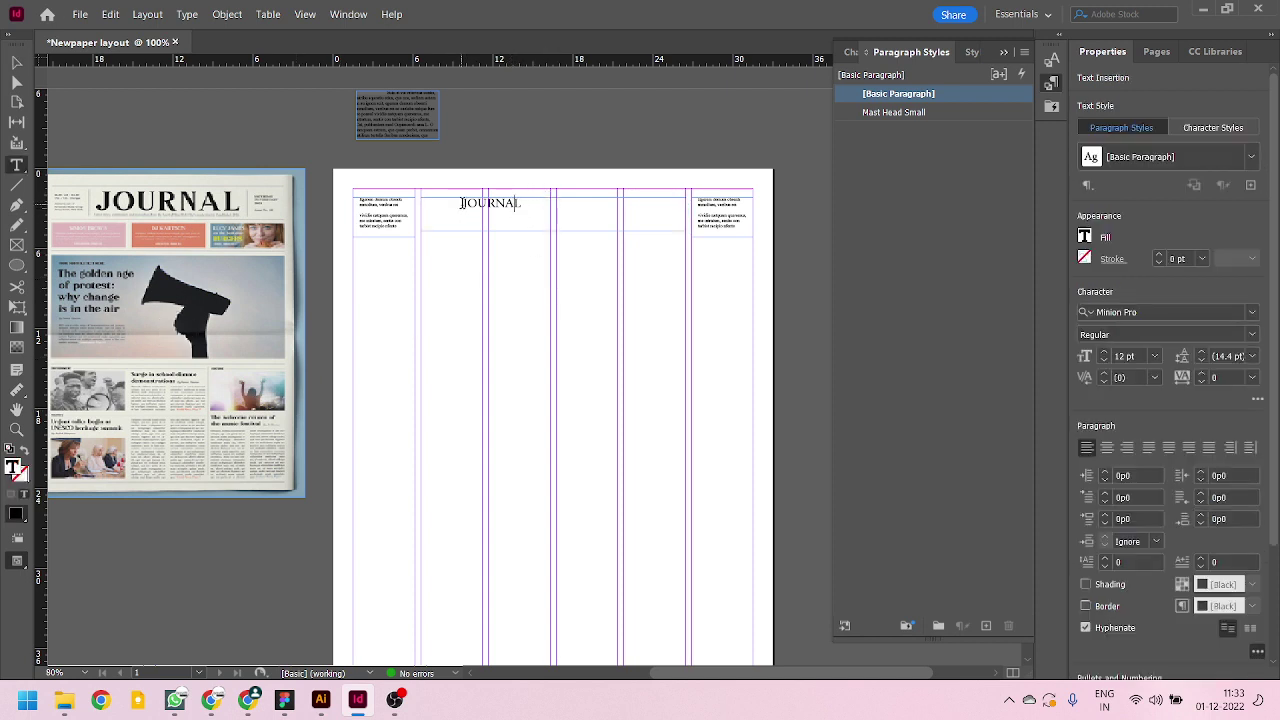
pyautogui.moveTo(462, 203); pyautogui.dragTo(340, 204)
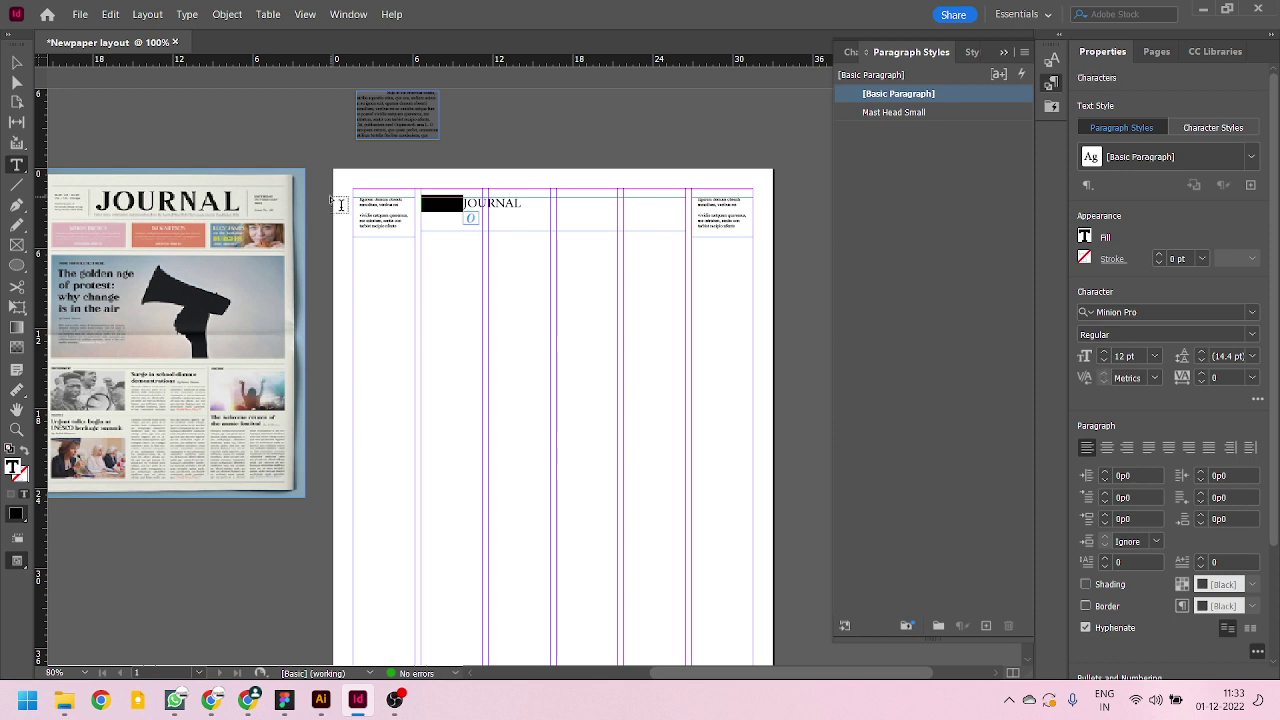
pyautogui.press('BackSpace')
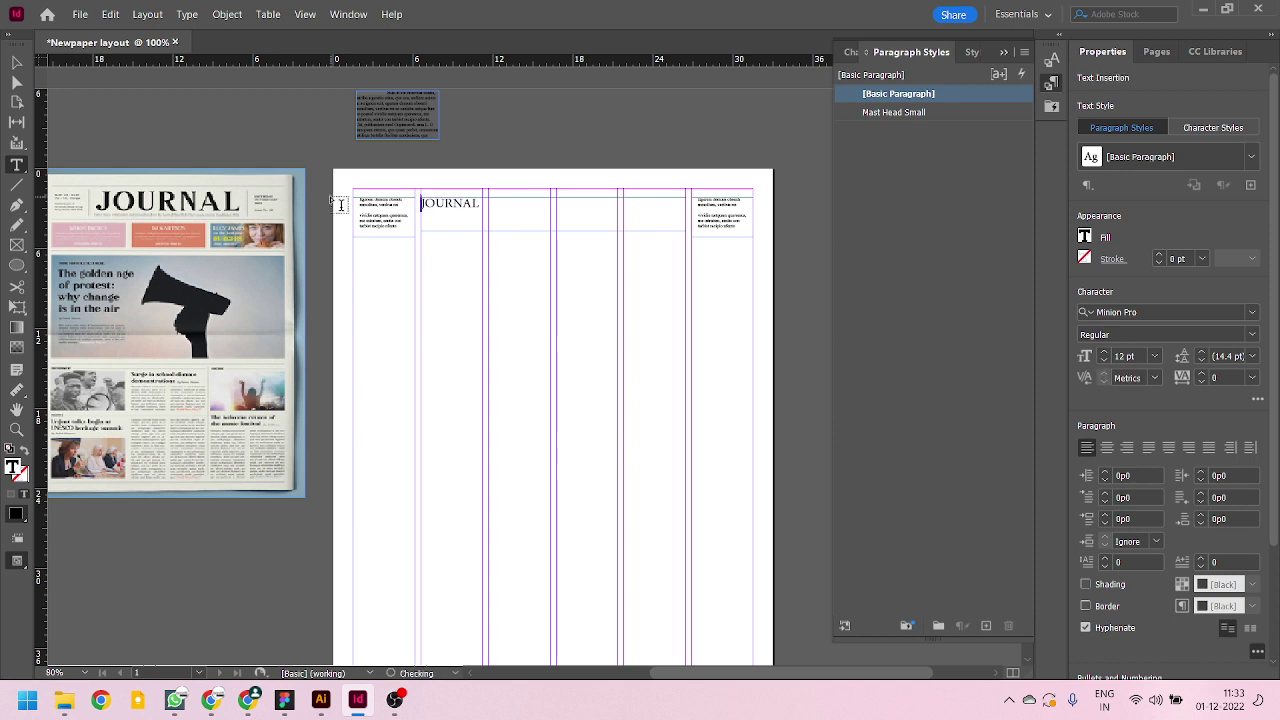
pyautogui.hotkey('ctrl', 'a')
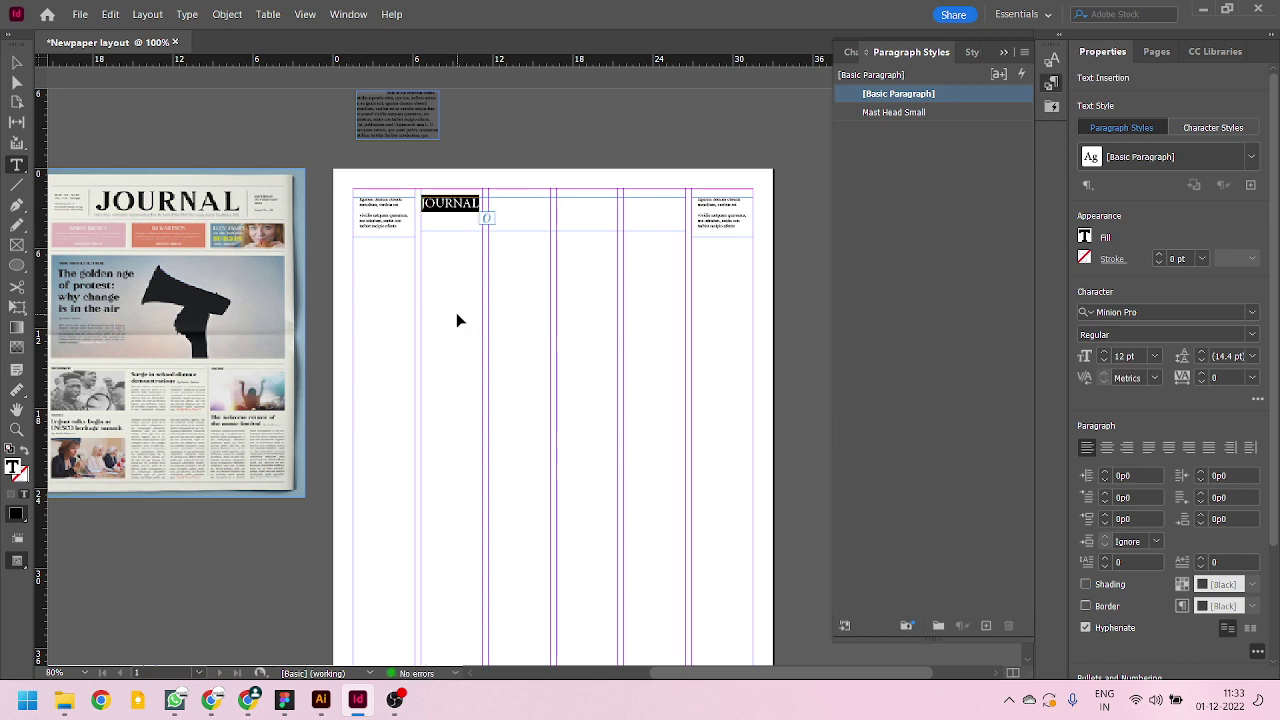
pyautogui.click(1107, 450)
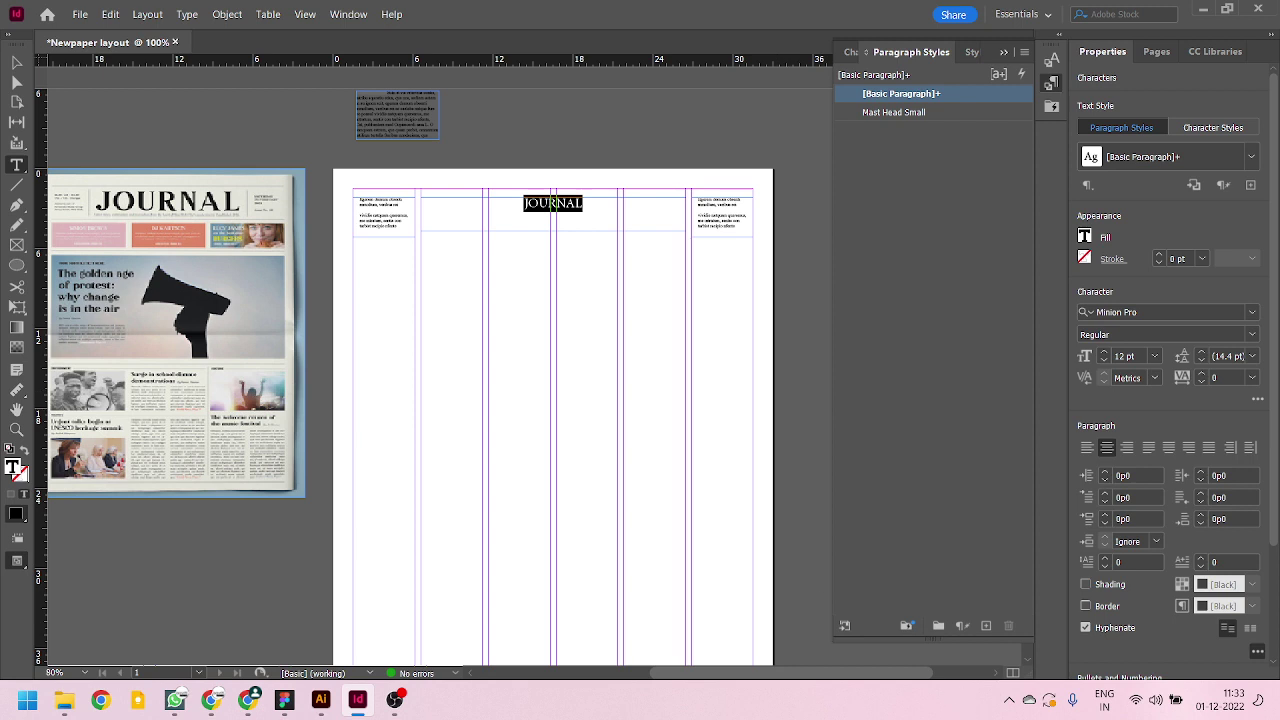
# - Enlarge the JOURNAL title to 36 pt, so it still fits within its masthead frame
pyautogui.hotkey('ctrl', 'shift', '.')
pyautogui.hotkey('ctrl', 'shift', '.')
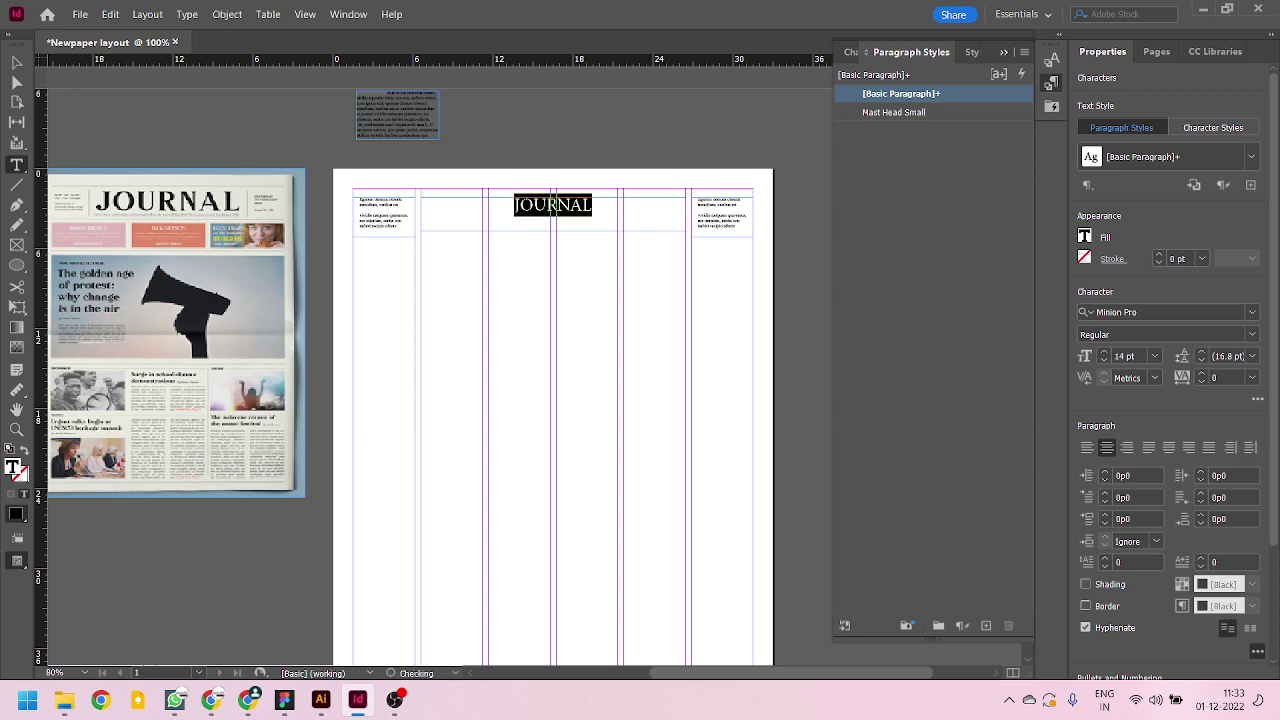
pyautogui.hotkey('ctrl', 'shift', '.')
pyautogui.hotkey('ctrl', 'shift', '.')
pyautogui.hotkey('ctrl', 'shift', '.')
pyautogui.hotkey('ctrl', 'shift', '.')
pyautogui.hotkey('ctrl', 'shift', '.')
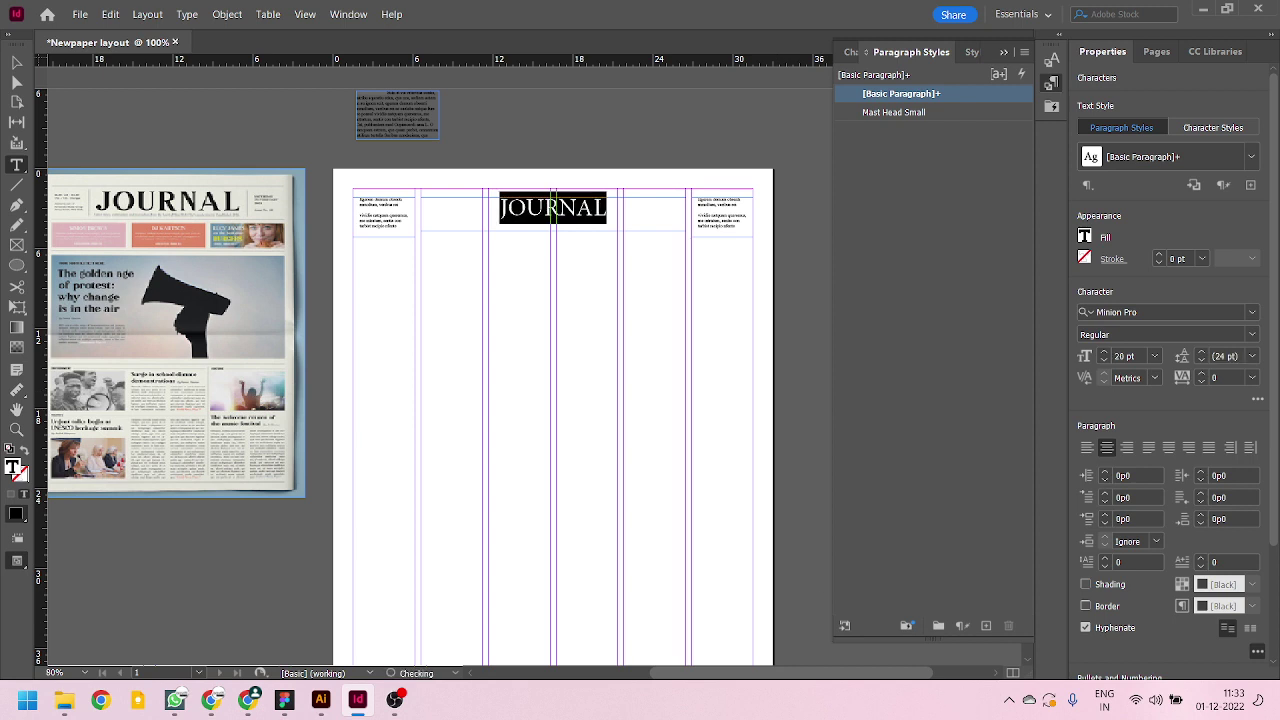
pyautogui.hotkey('ctrl', 'shift', '.')
pyautogui.hotkey('ctrl', 'shift', '.')
pyautogui.hotkey('ctrl', 'shift', '.')
pyautogui.hotkey('ctrl', 'shift', '.')
pyautogui.hotkey('ctrl', 'shift', '.')
pyautogui.hotkey('ctrl', 'shift', '.')
pyautogui.hotkey('ctrl', 'shift', '.')
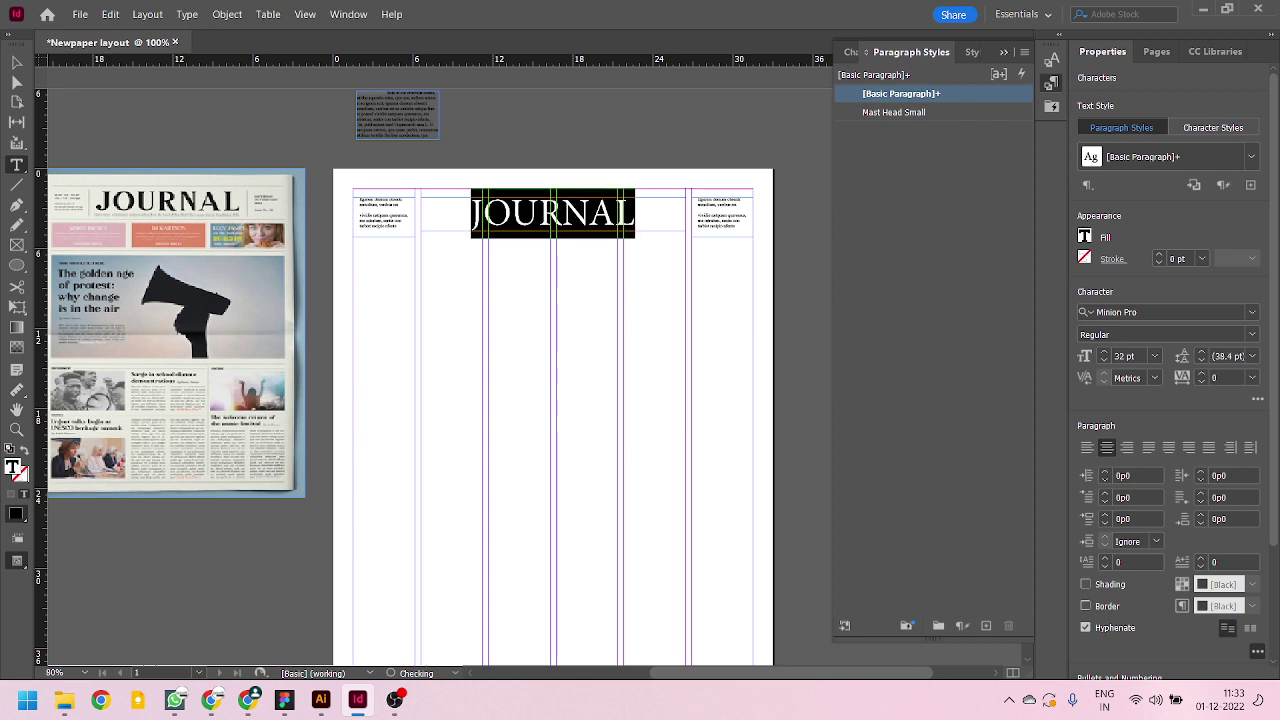
pyautogui.hotkey('ctrl', 'shift', '.')
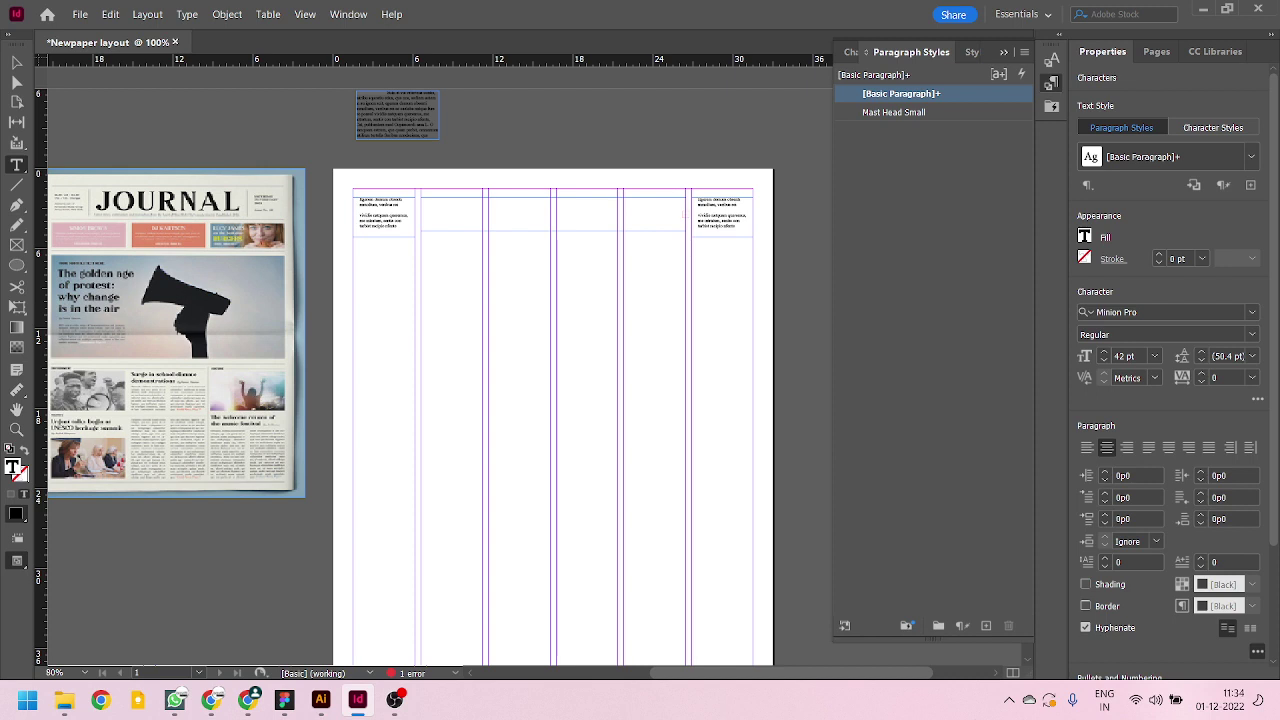
pyautogui.hotkey('ctrl', 'shift', ',')
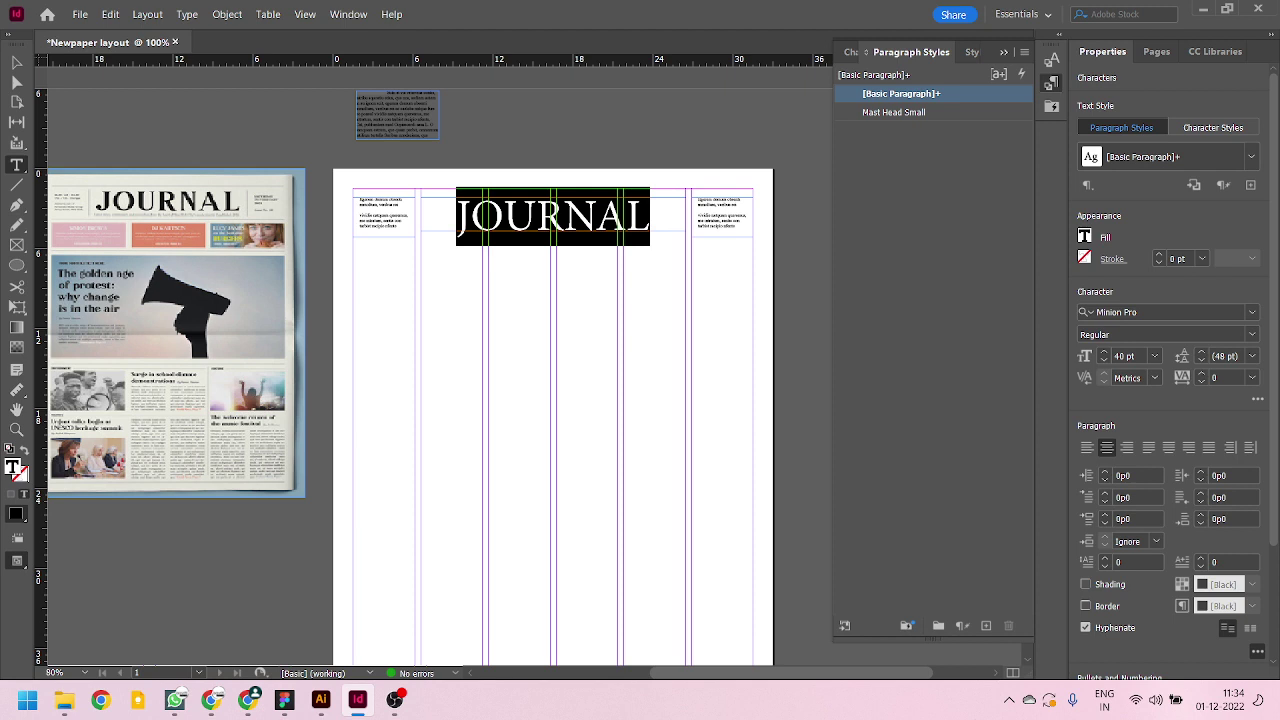
pyautogui.hotkey('ctrl', 'shift', ',')
pyautogui.hotkey('ctrl', 'shift', ',')
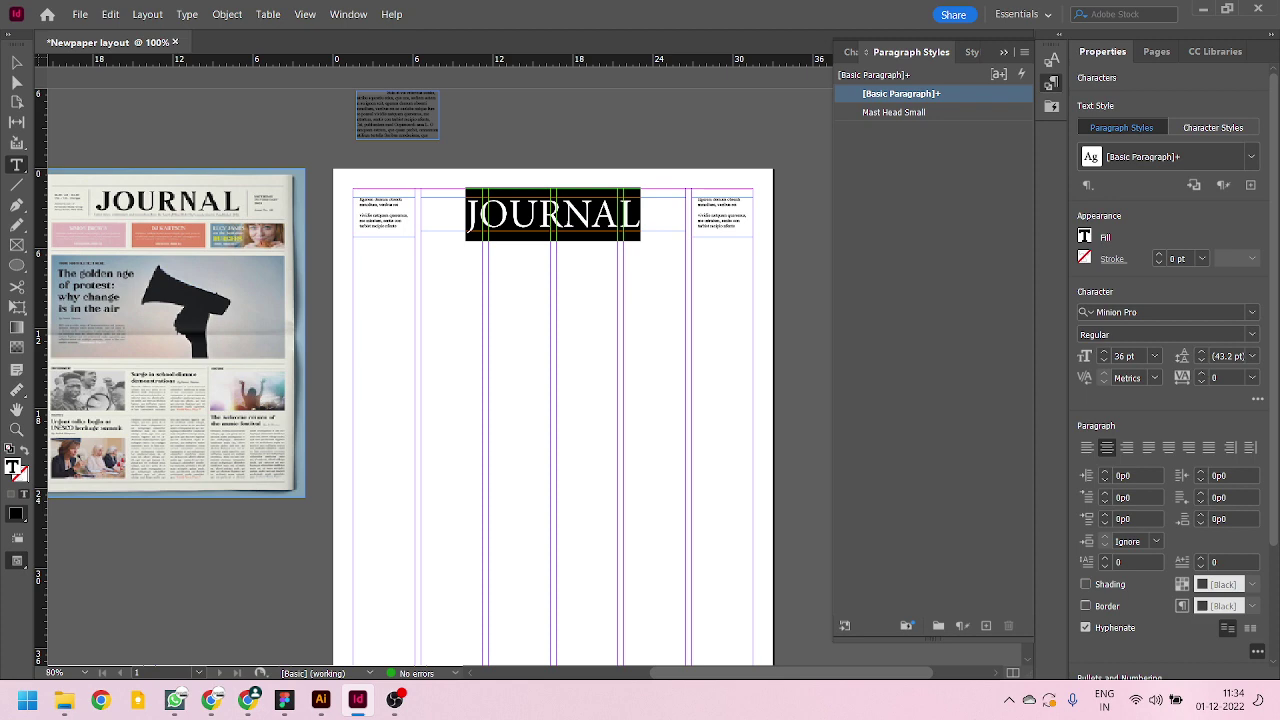
# - Set the JOURNAL title frame's font to Times New Roman Bold, and deselect the frame
pyautogui.click(16, 62)
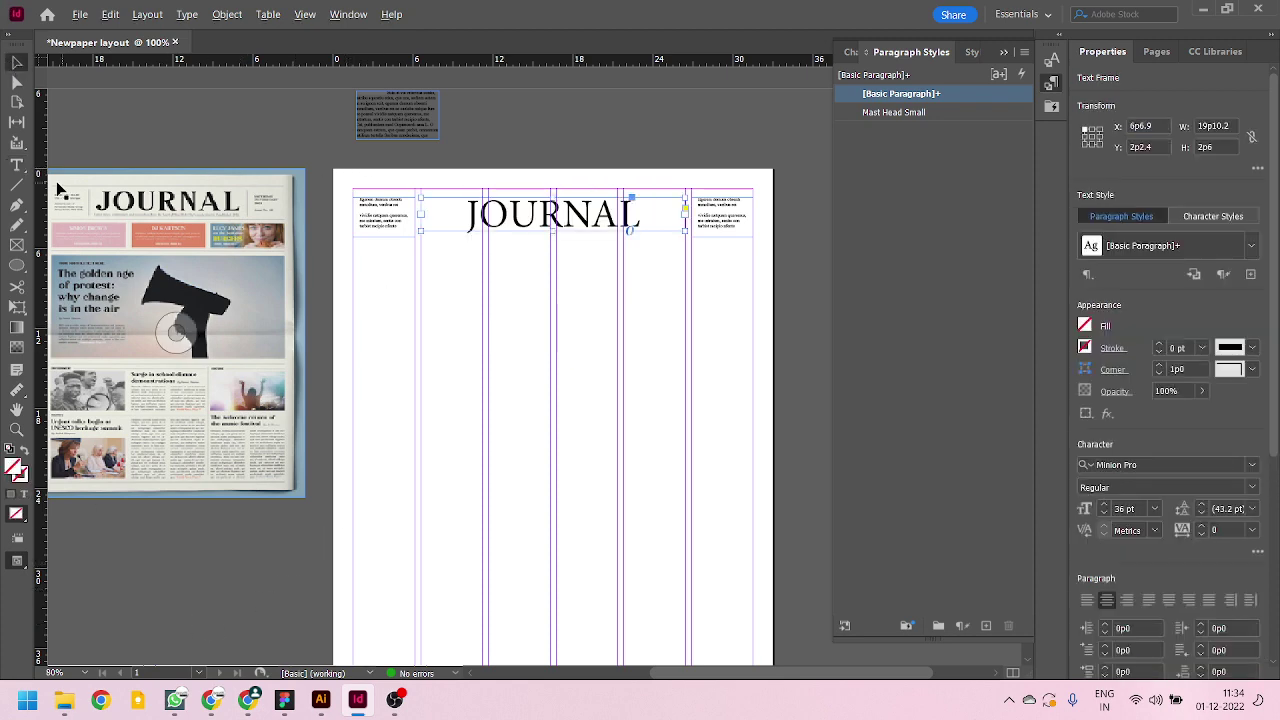
pyautogui.scroll(1, 62, 192)
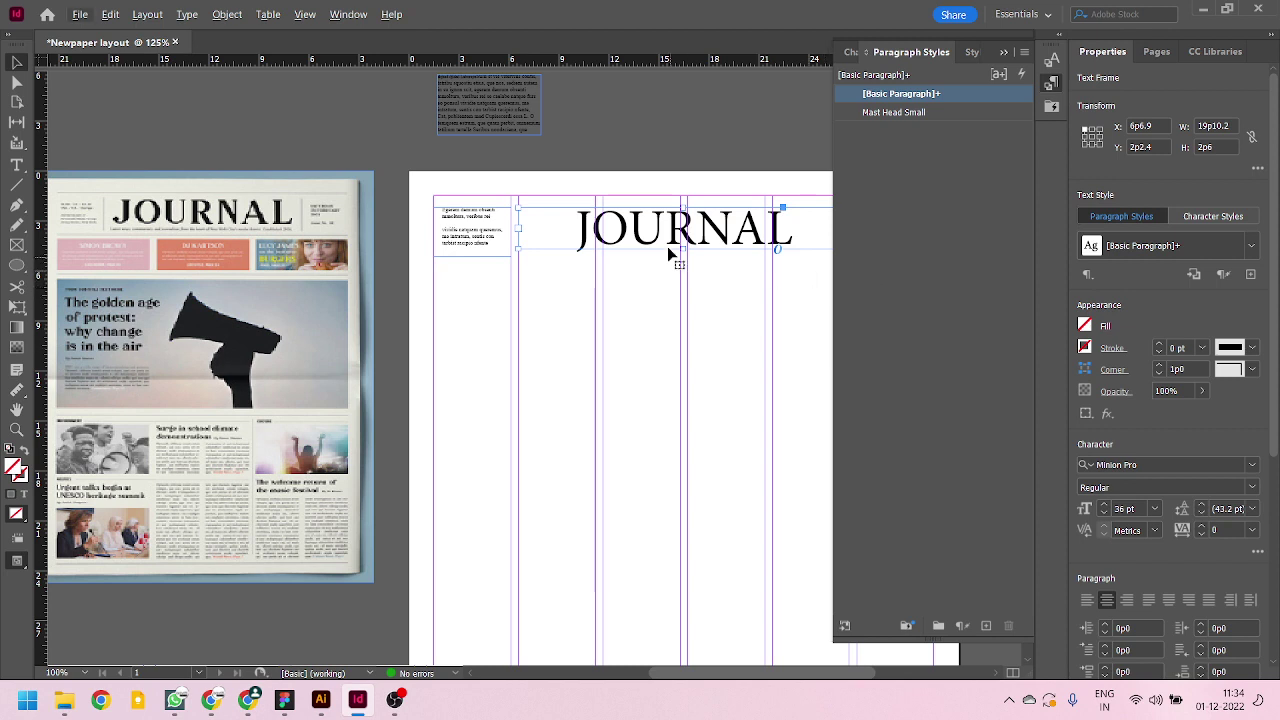
pyautogui.click(1255, 489)
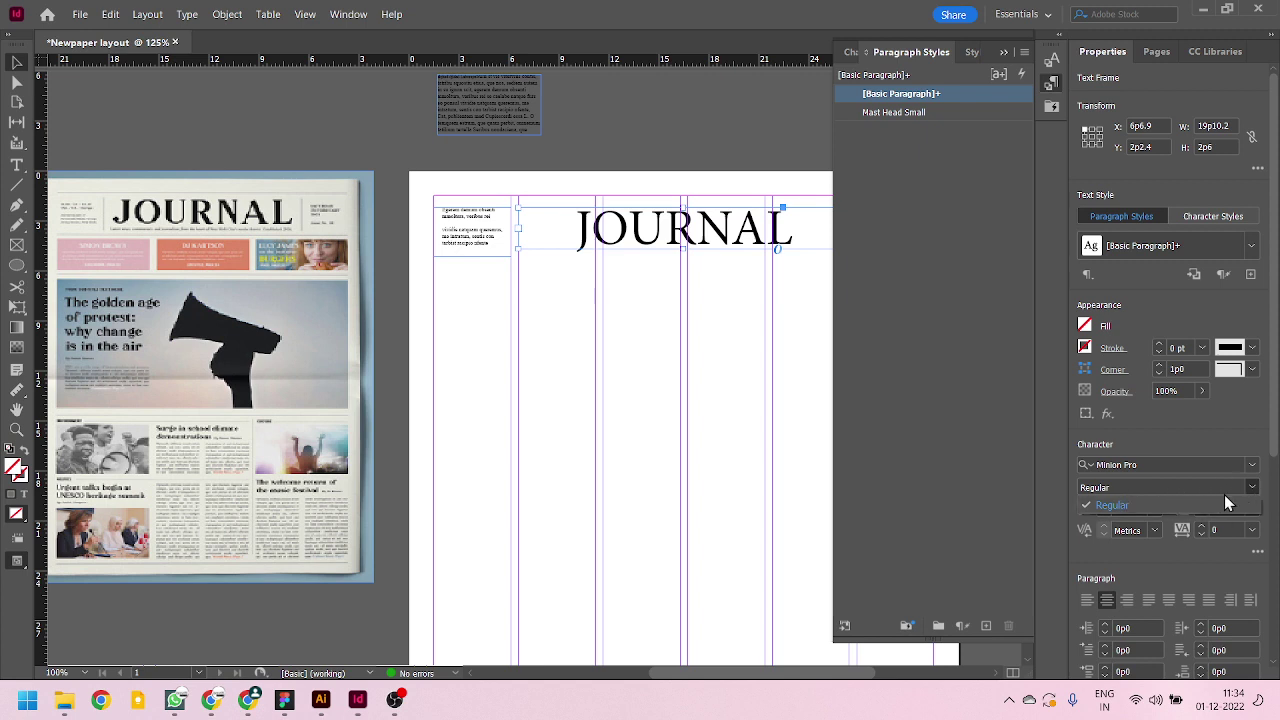
pyautogui.click(1170, 464)
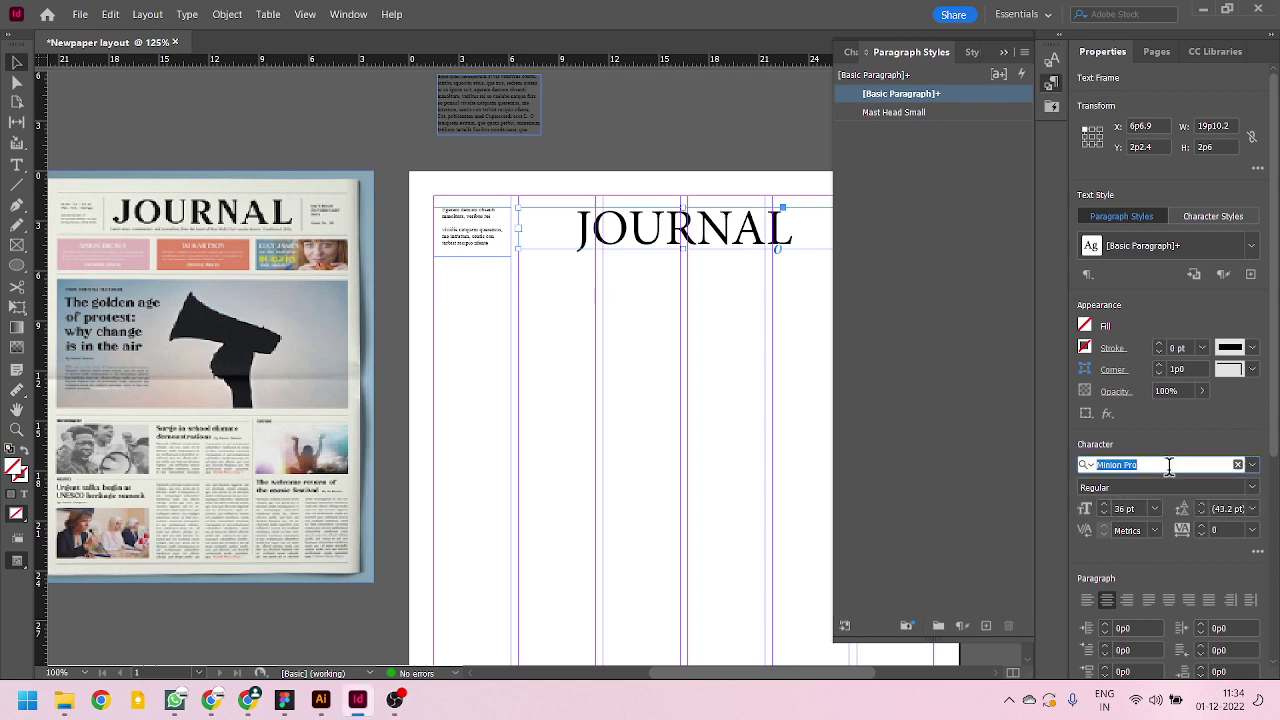
pyautogui.write('time')
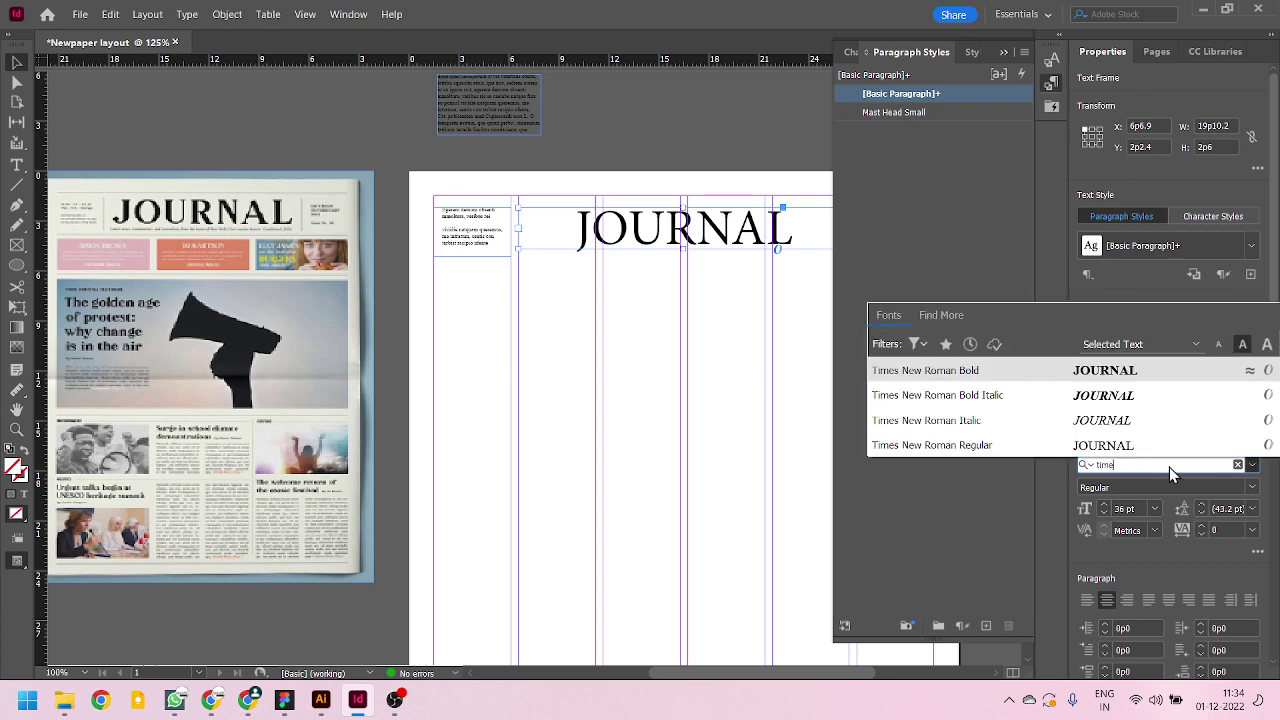
pyautogui.click(1054, 371)
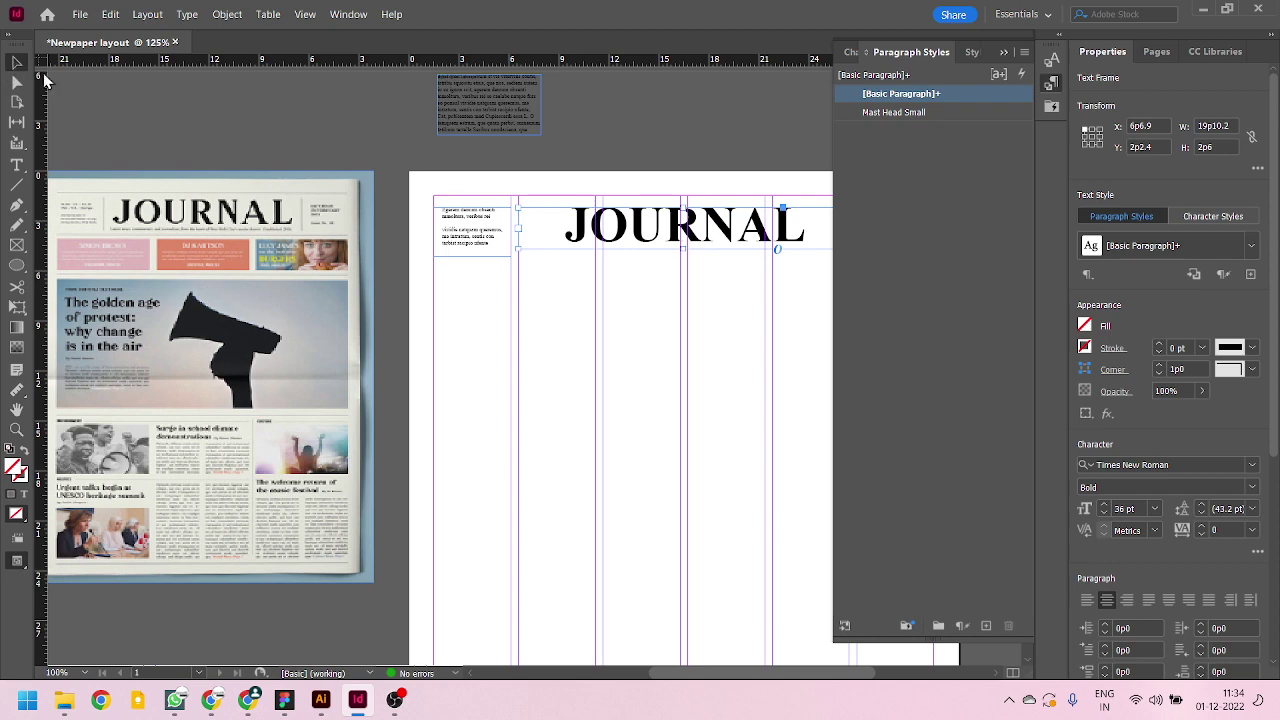
pyautogui.click(421, 206)
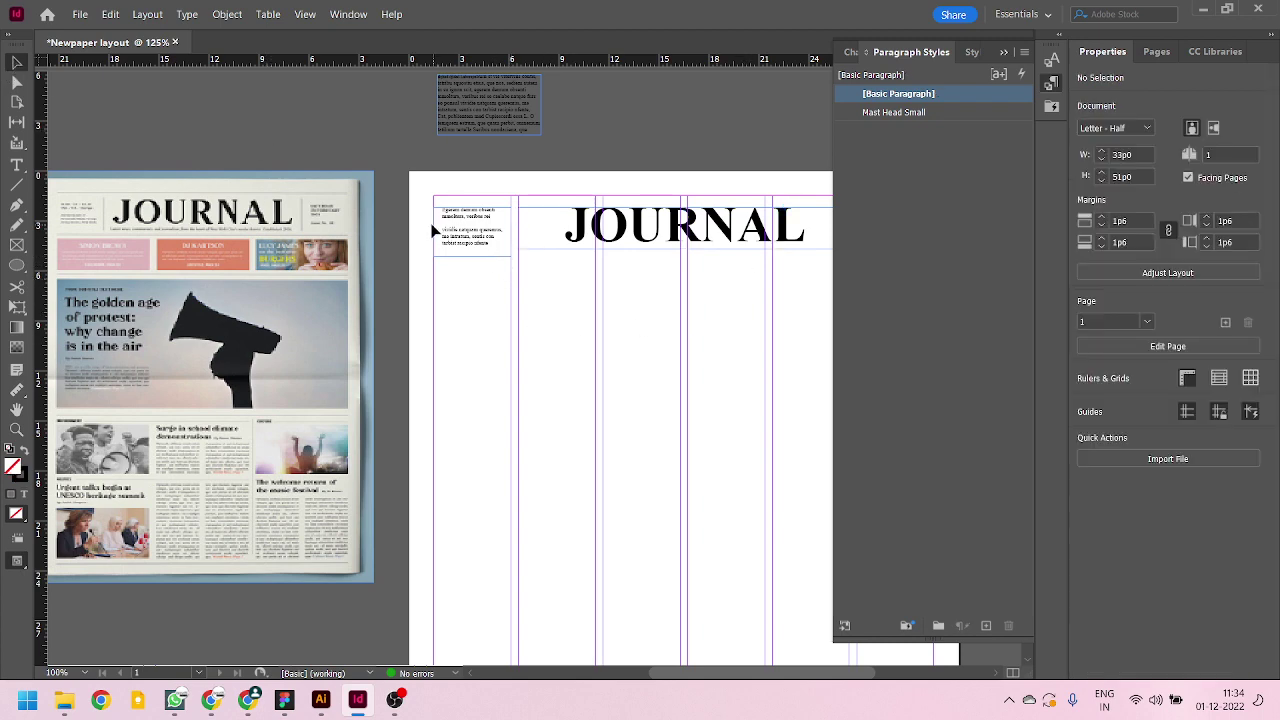
pyautogui.click(488, 229)
pyautogui.hotkey('ctrl', 'b')
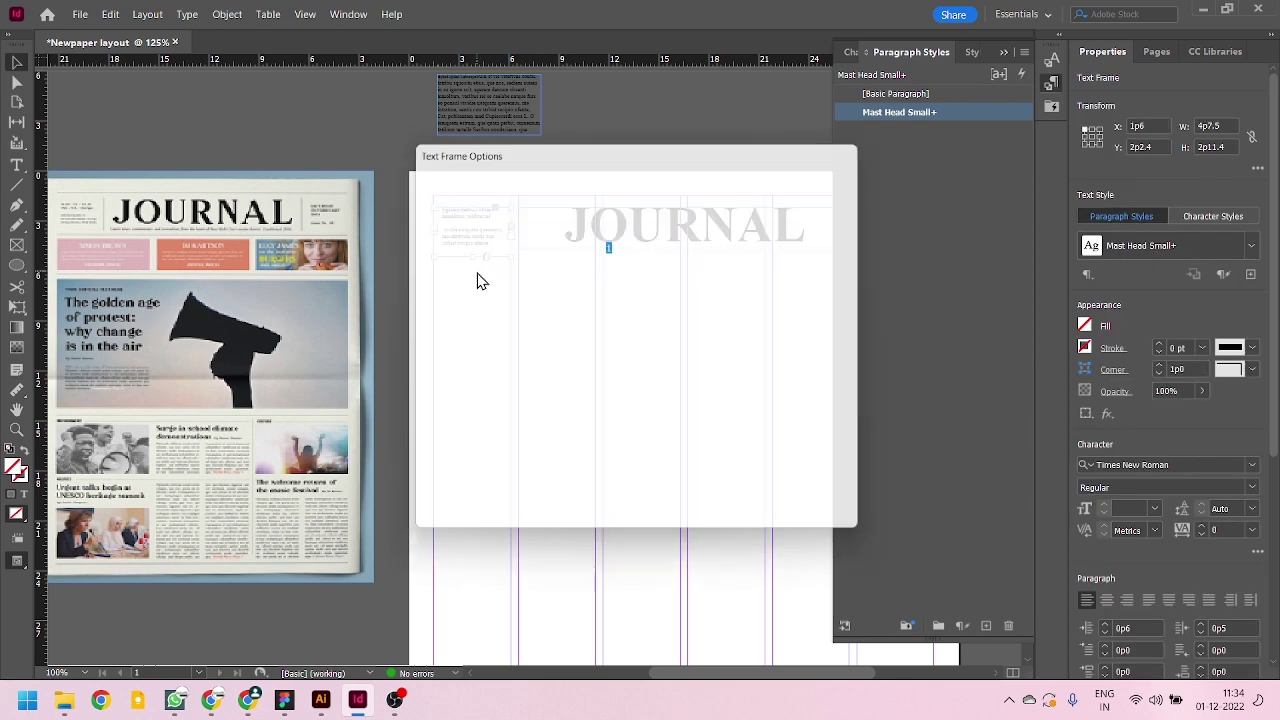
pyautogui.moveTo(473, 146); pyautogui.dragTo(474, 153)
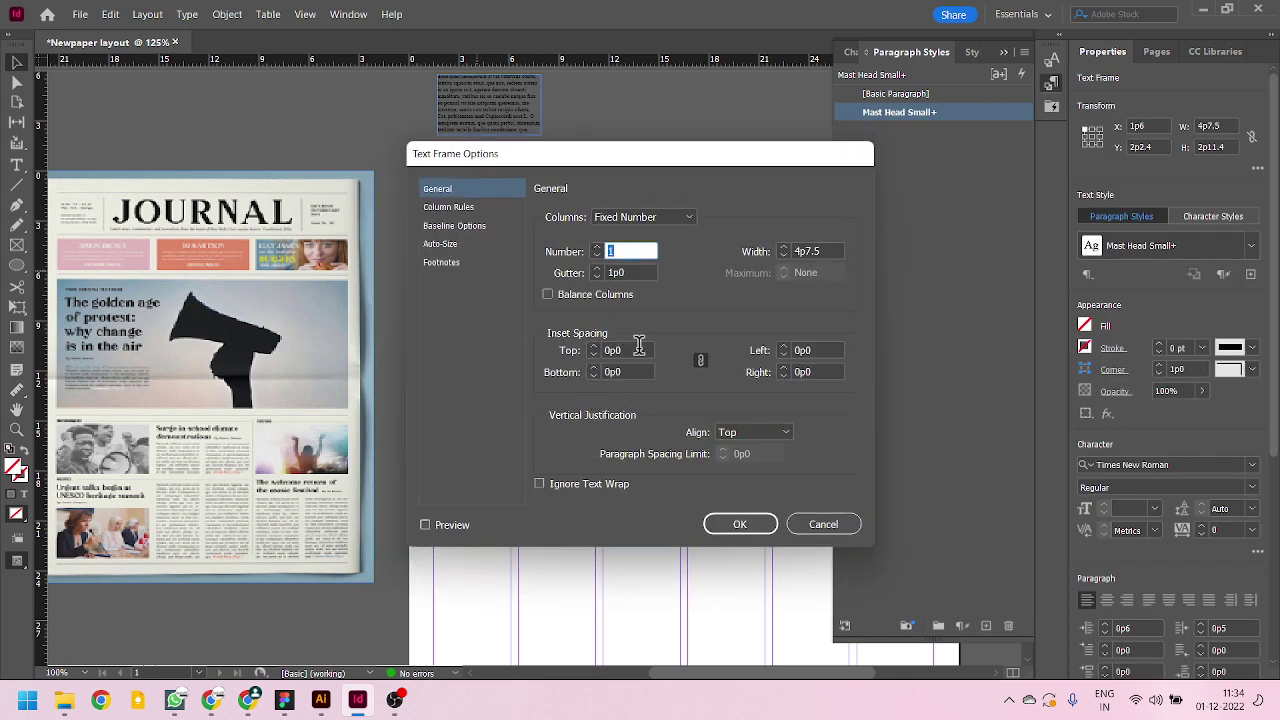
pyautogui.click(638, 349)
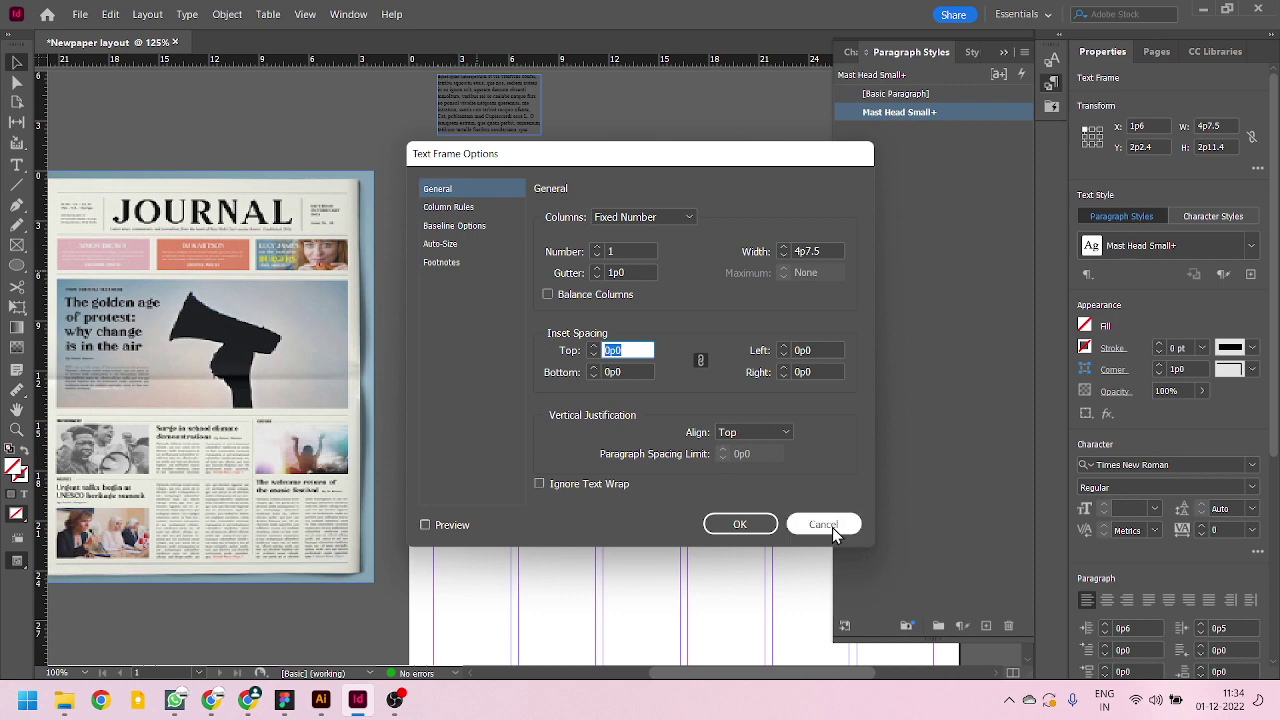
pyautogui.click(828, 526)
# - Collapse the Paragraph Styles panel to uncover the page's sixth column, and deselect the first-column text frame
pyautogui.click(1005, 52)
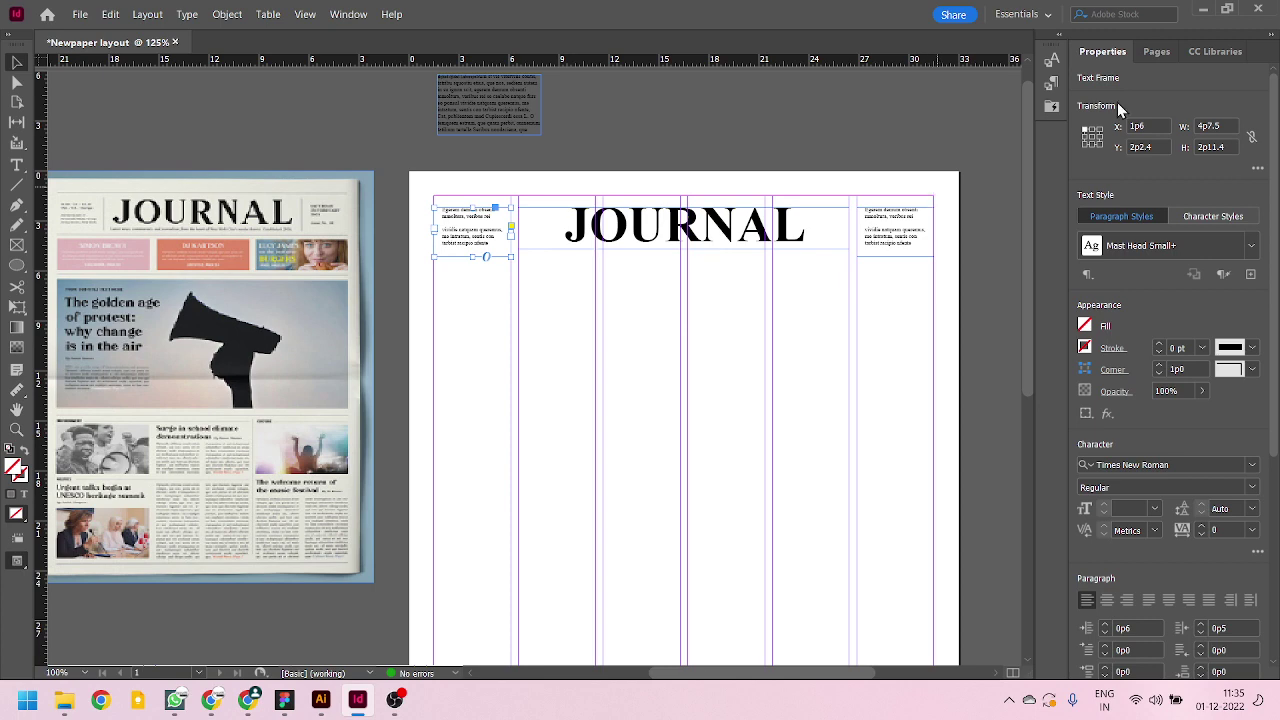
pyautogui.click(915, 350)
pyautogui.scroll(1, 873, 232)
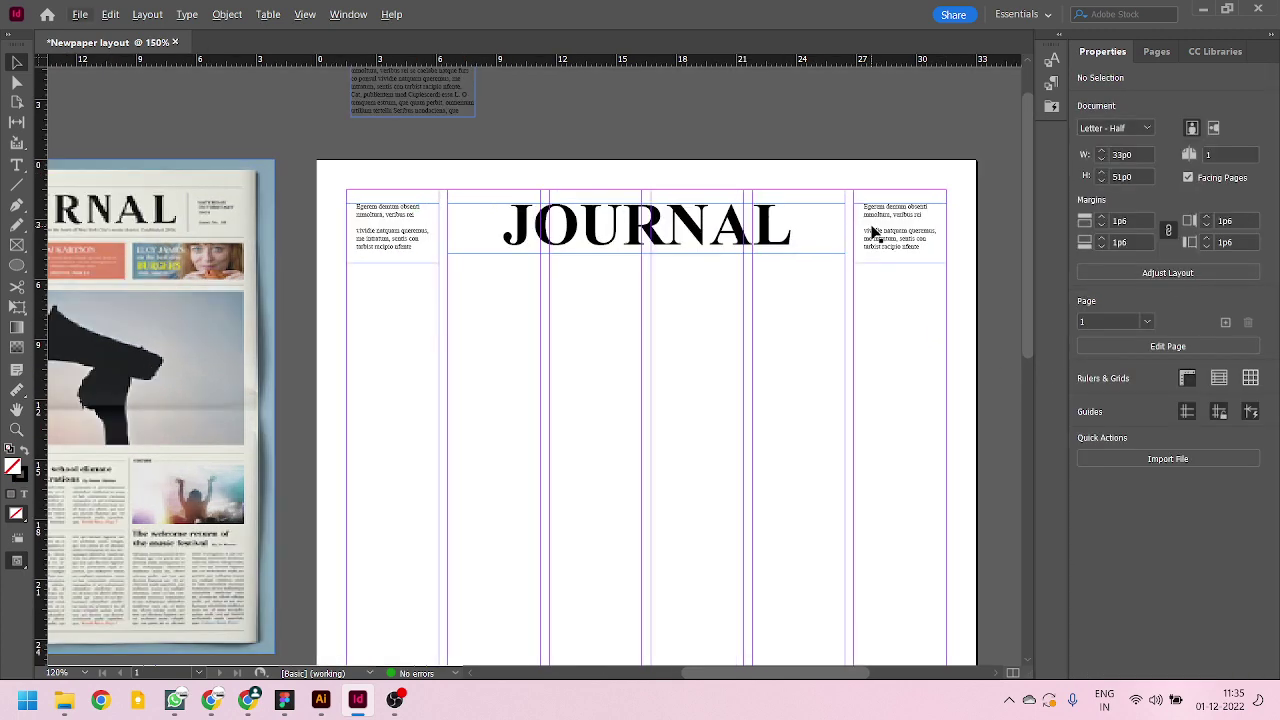
pyautogui.click(405, 222)
pyautogui.keyDown('shift'); pyautogui.click(877, 232); pyautogui.keyUp('shift')
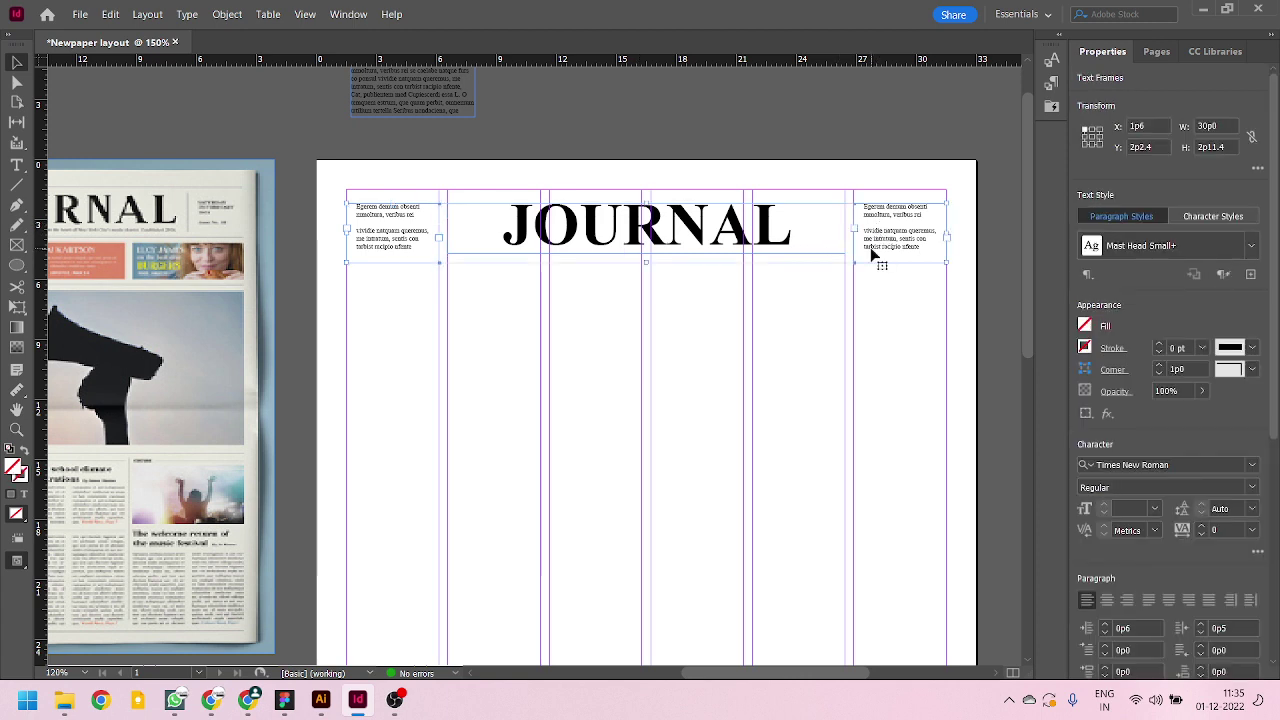
pyautogui.click(651, 345)
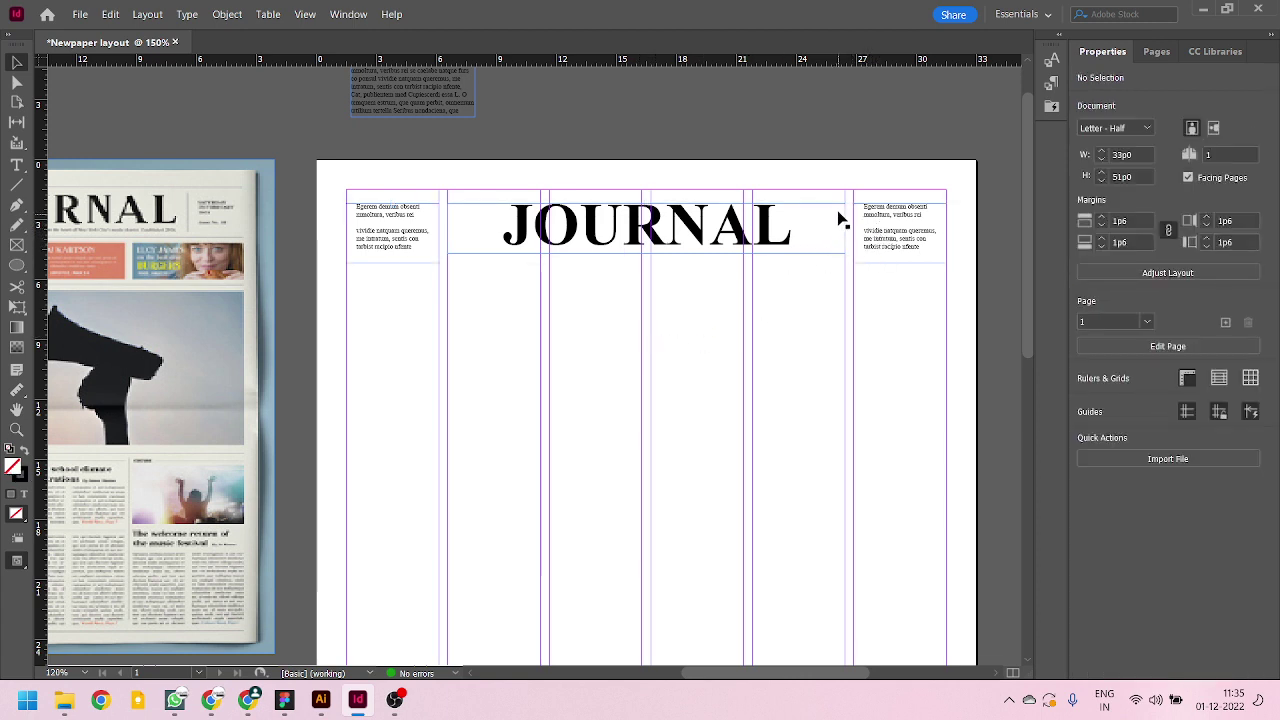
# - Compare the page's masthead with the masthead and subtitle line of the reference newspaper
pyautogui.scroll(2, 845, 194)
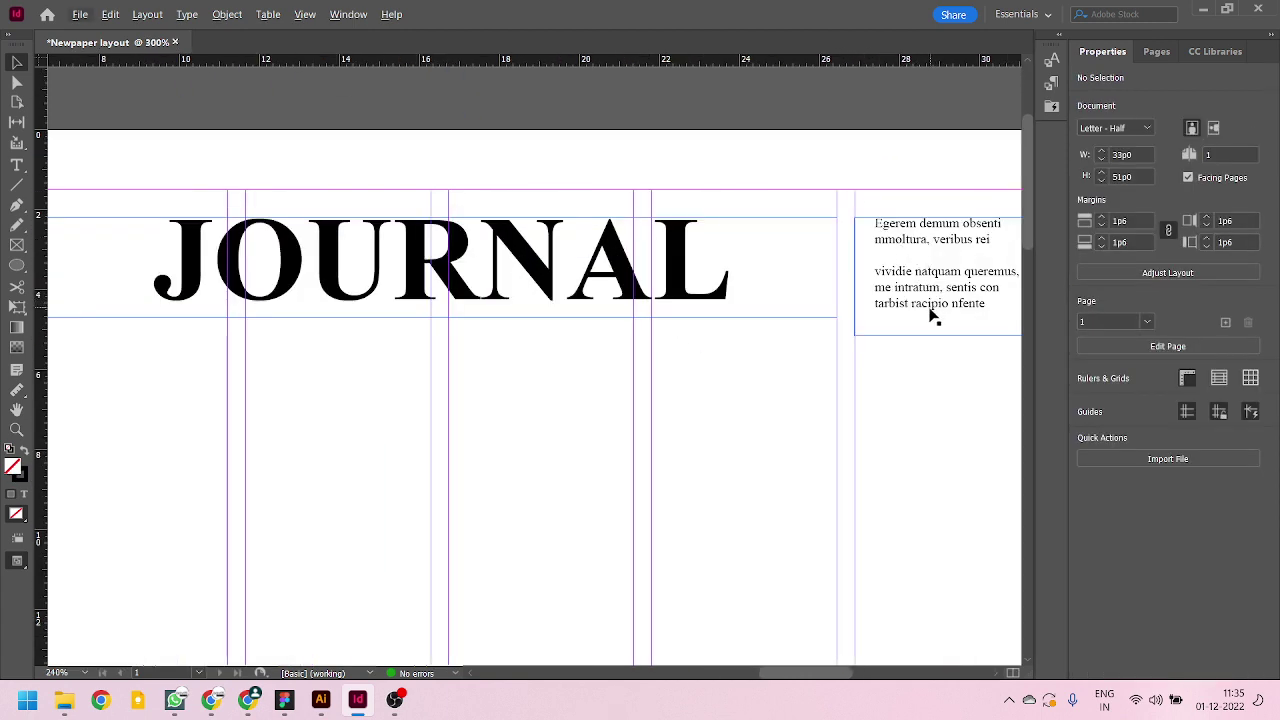
pyautogui.scroll(-1, 853, 267)
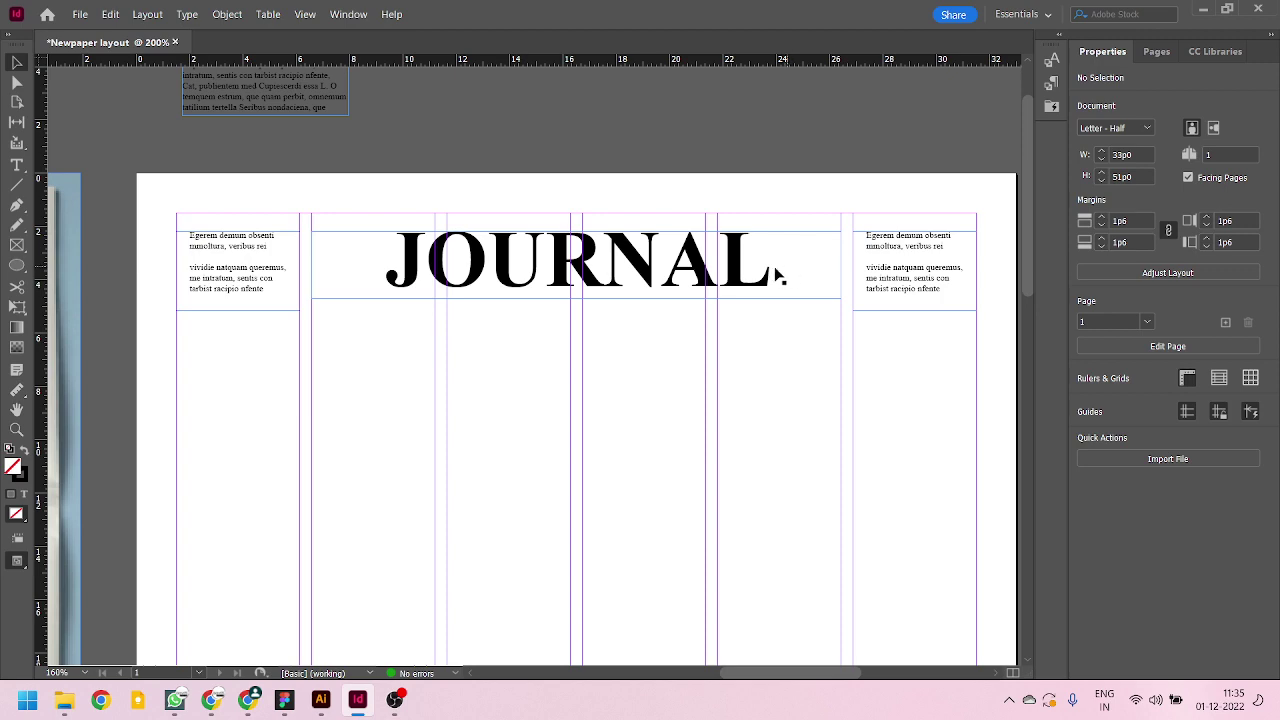
pyautogui.scroll(-2, 645, 250)
pyautogui.scroll(-1, 730, 250)
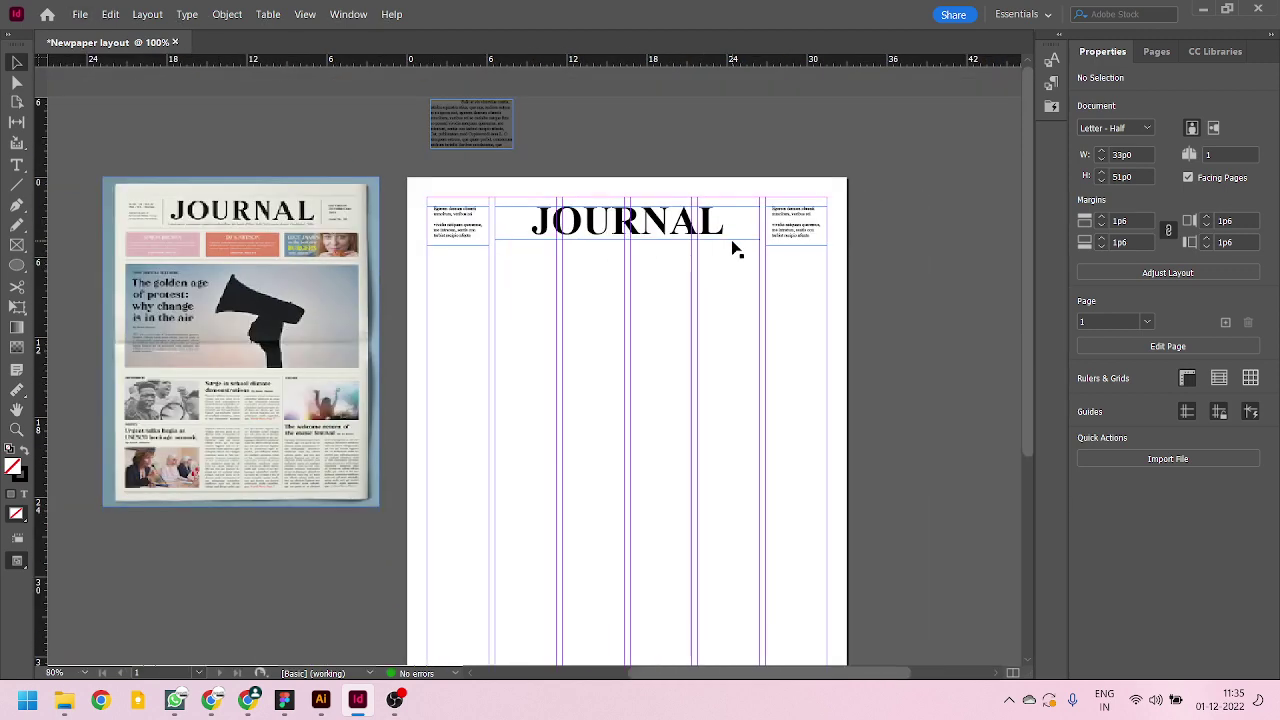
pyautogui.scroll(-1, 560, 200)
pyautogui.scroll(2, 292, 158)
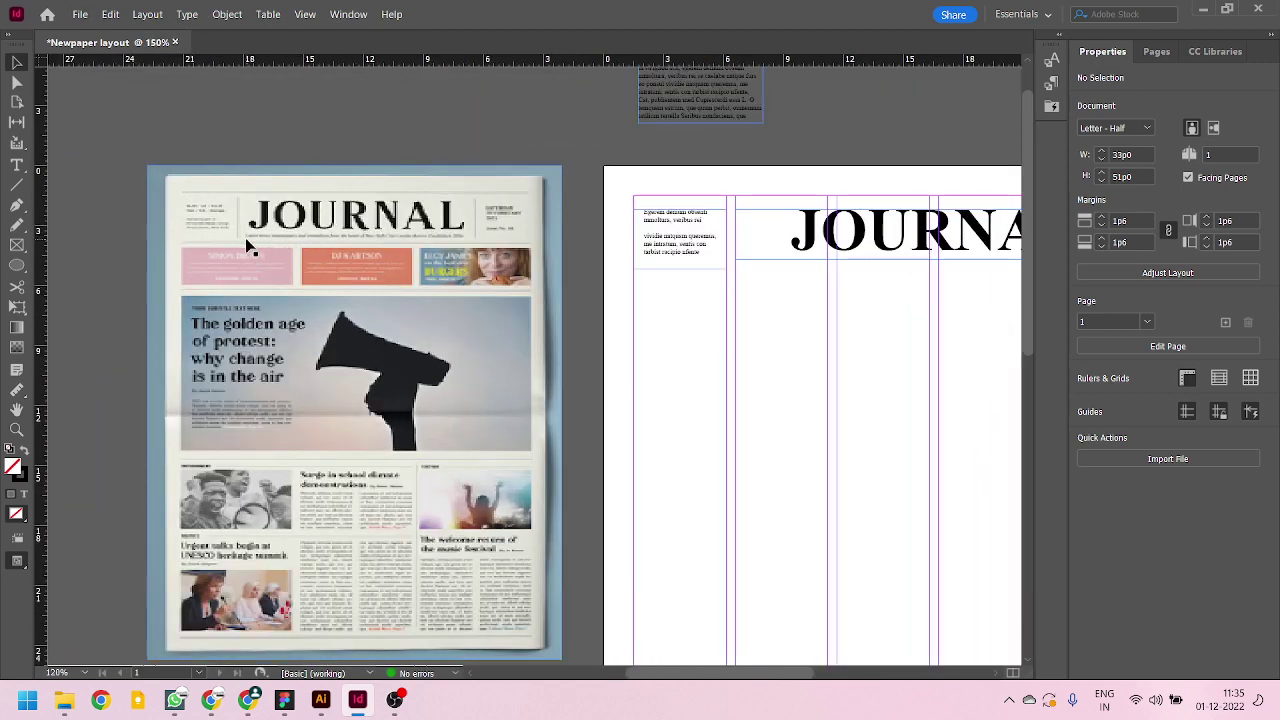
pyautogui.scroll(2, 275, 235)
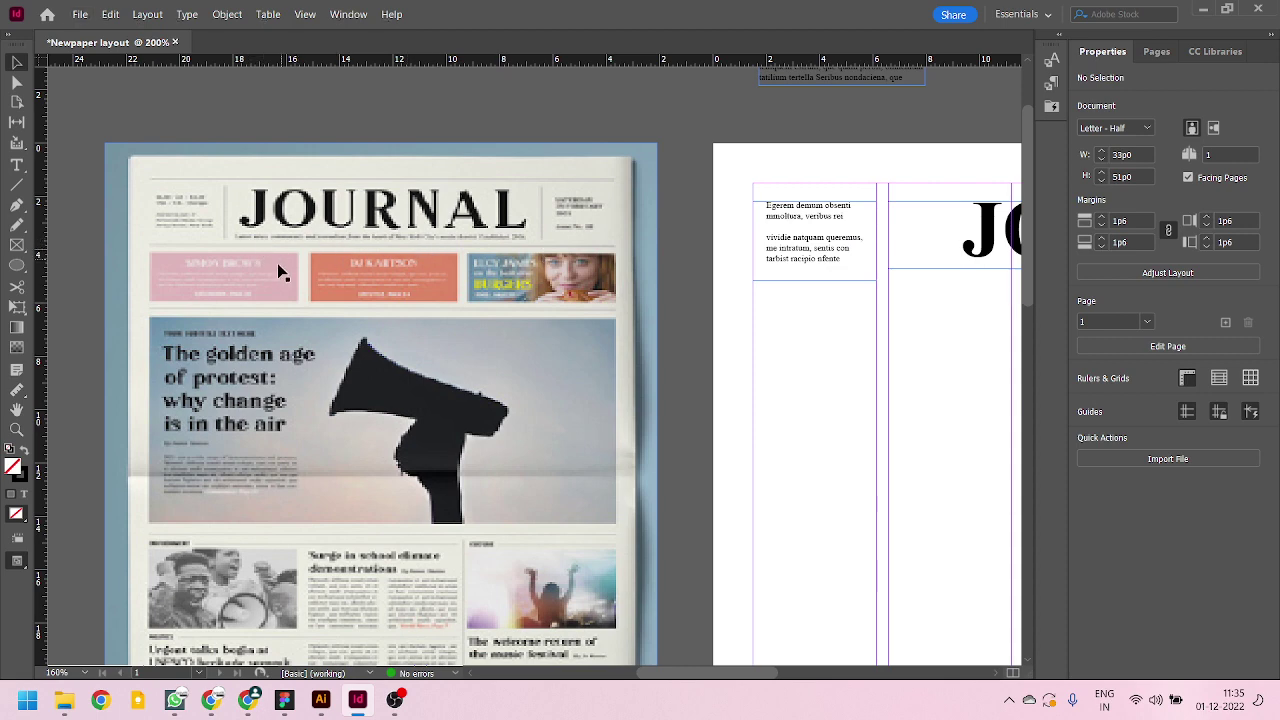
pyautogui.scroll(-3, 277, 265)
pyautogui.scroll(1, 762, 190)
pyautogui.scroll(2, 718, 245)
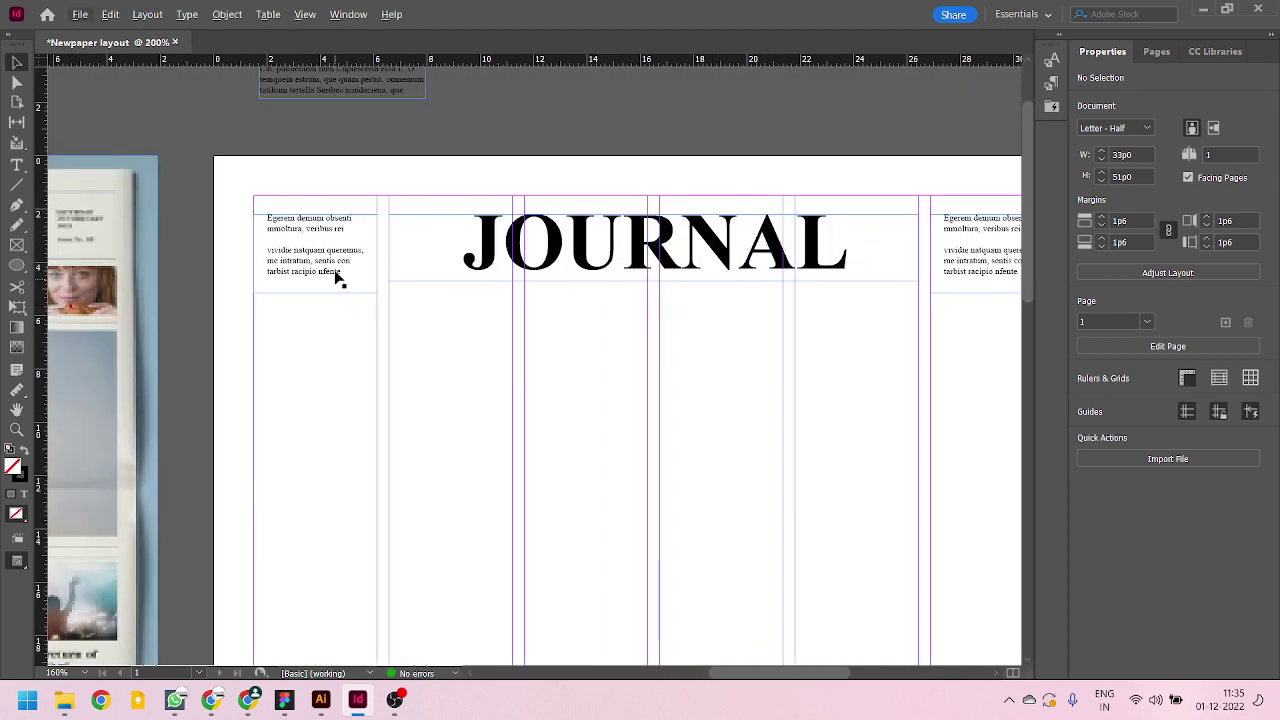
# - Place a copy of the small masthead text block below JOURNAL across the four middle columns, and merge its text into one line
pyautogui.moveTo(331, 260); pyautogui.dragTo(918, 284)
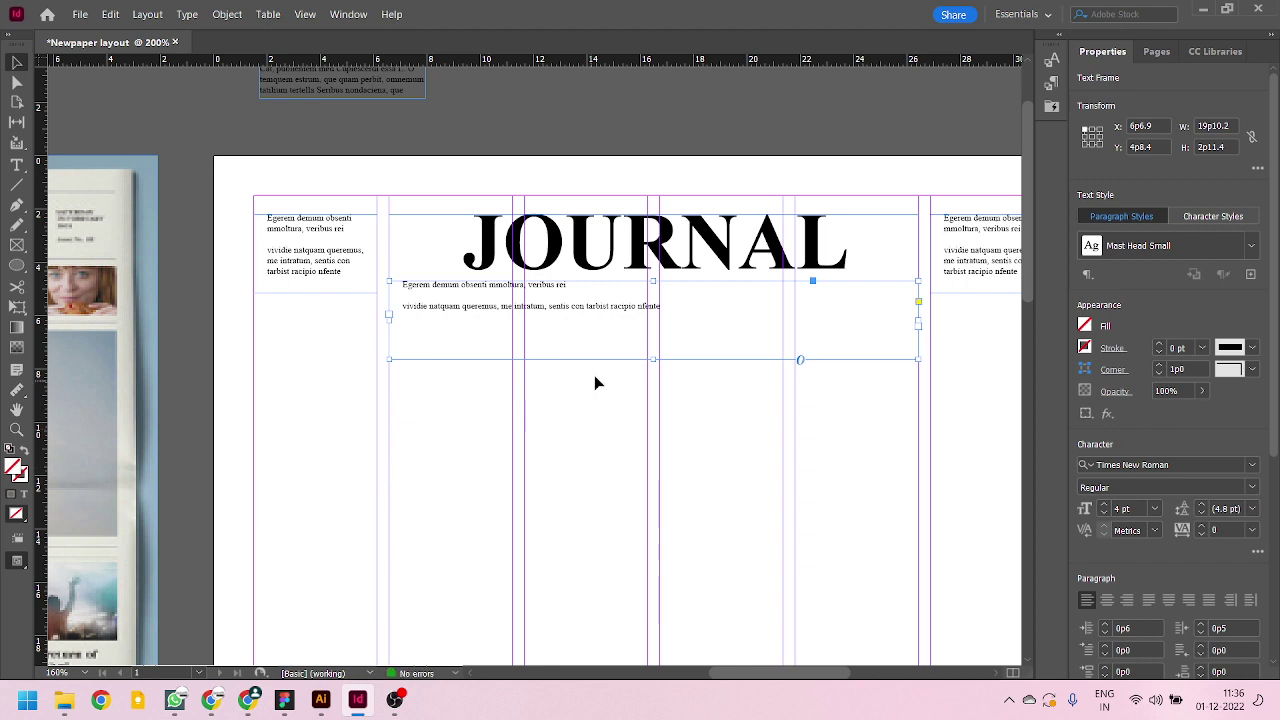
pyautogui.moveTo(651, 358); pyautogui.dragTo(648, 323)
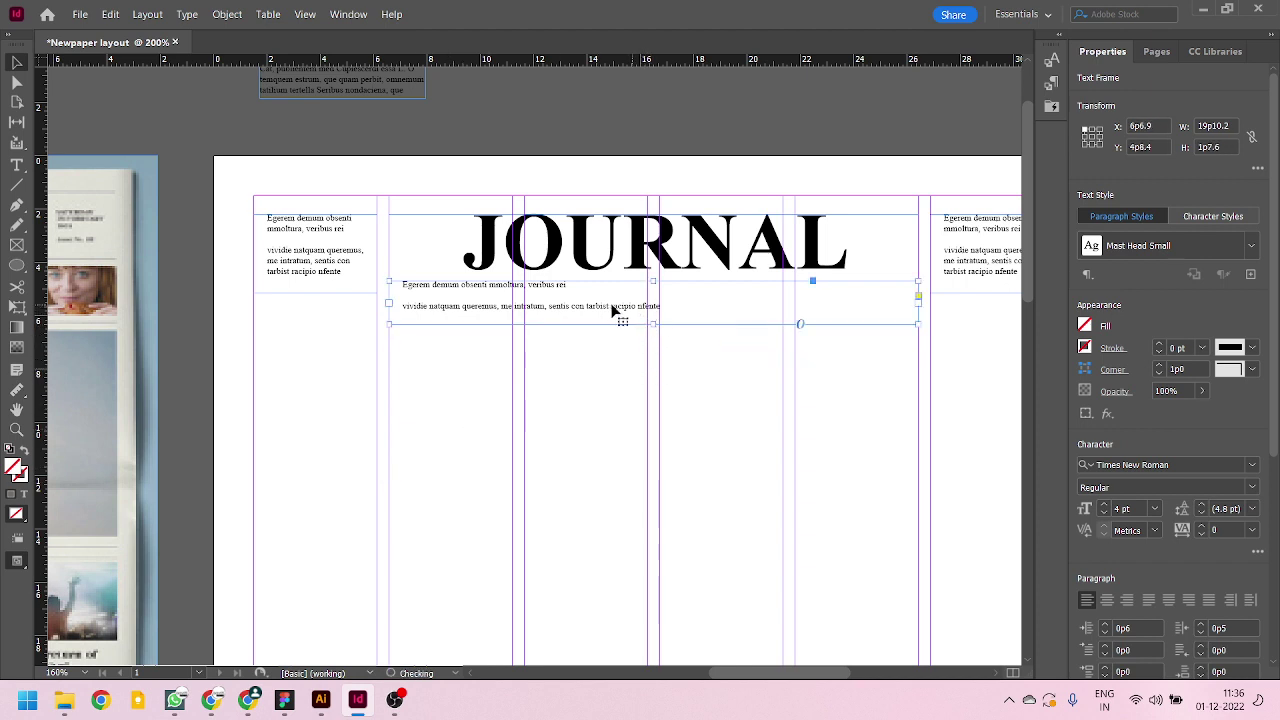
pyautogui.doubleClick(583, 286)
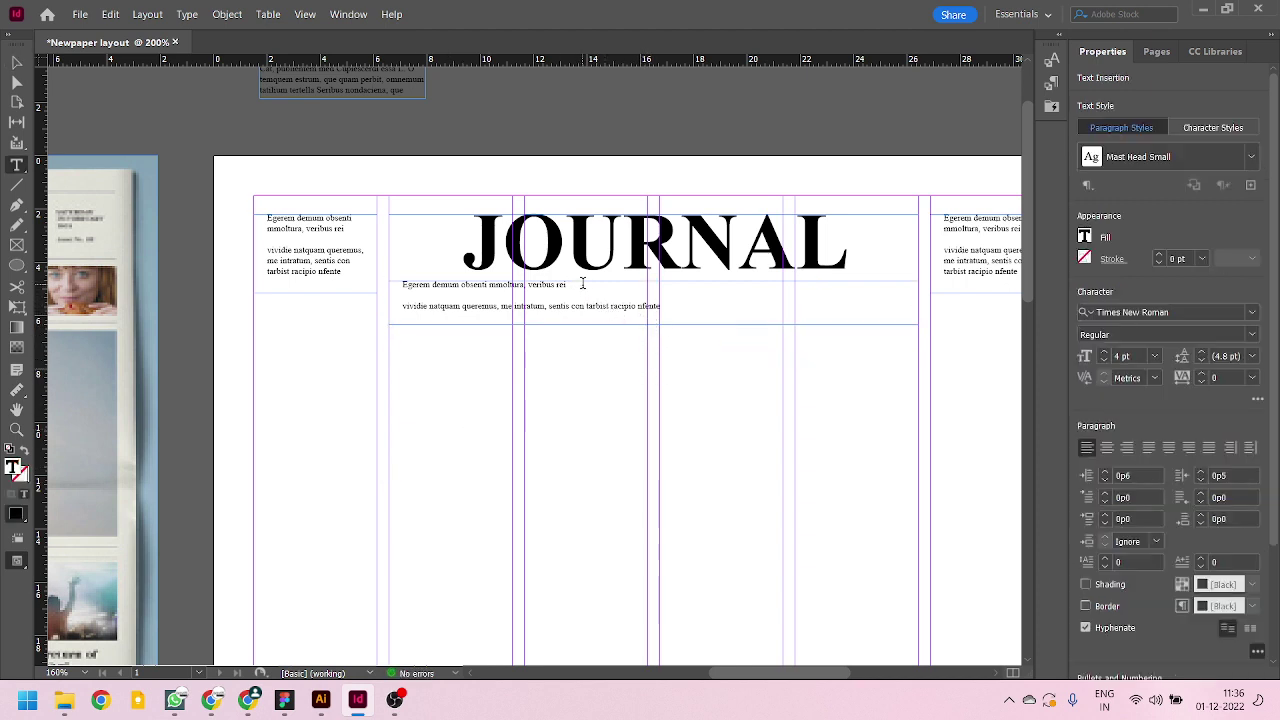
pyautogui.press('Delete')
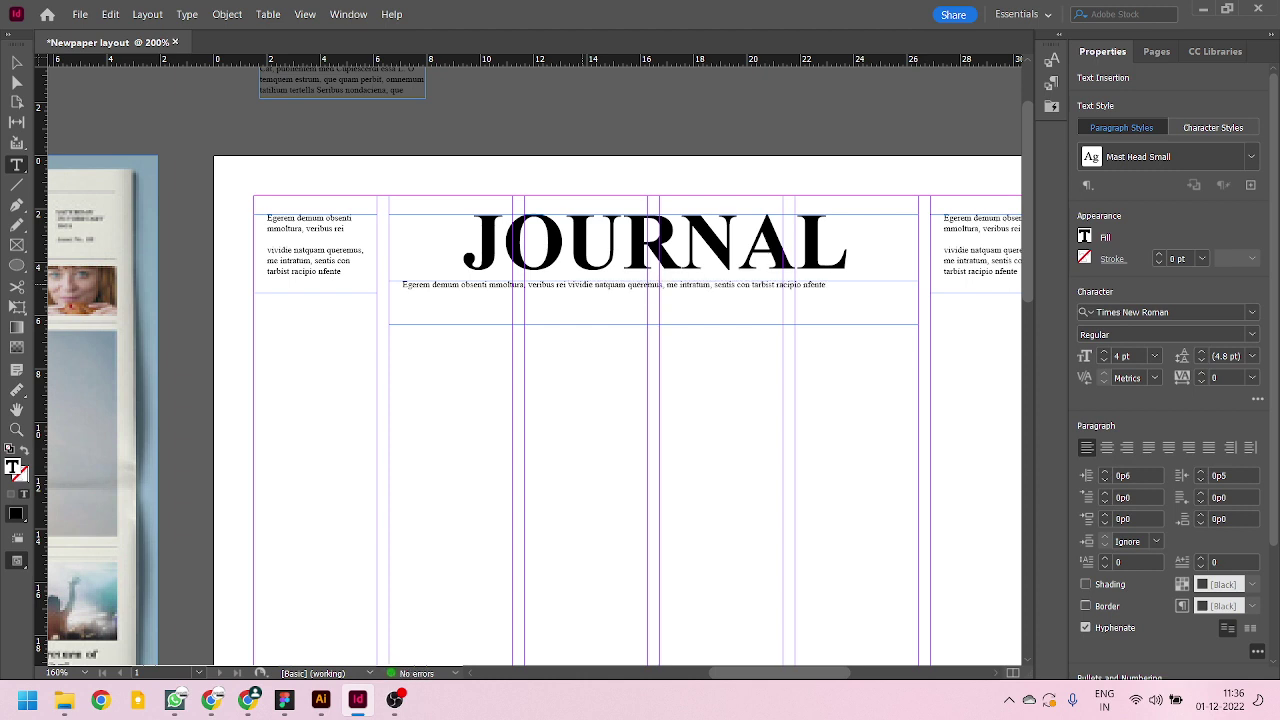
# - Shrink the subtitle frame below JOURNAL to about 0p5.4 high, centre its text horizontally, and deselect it
pyautogui.click(16, 62)
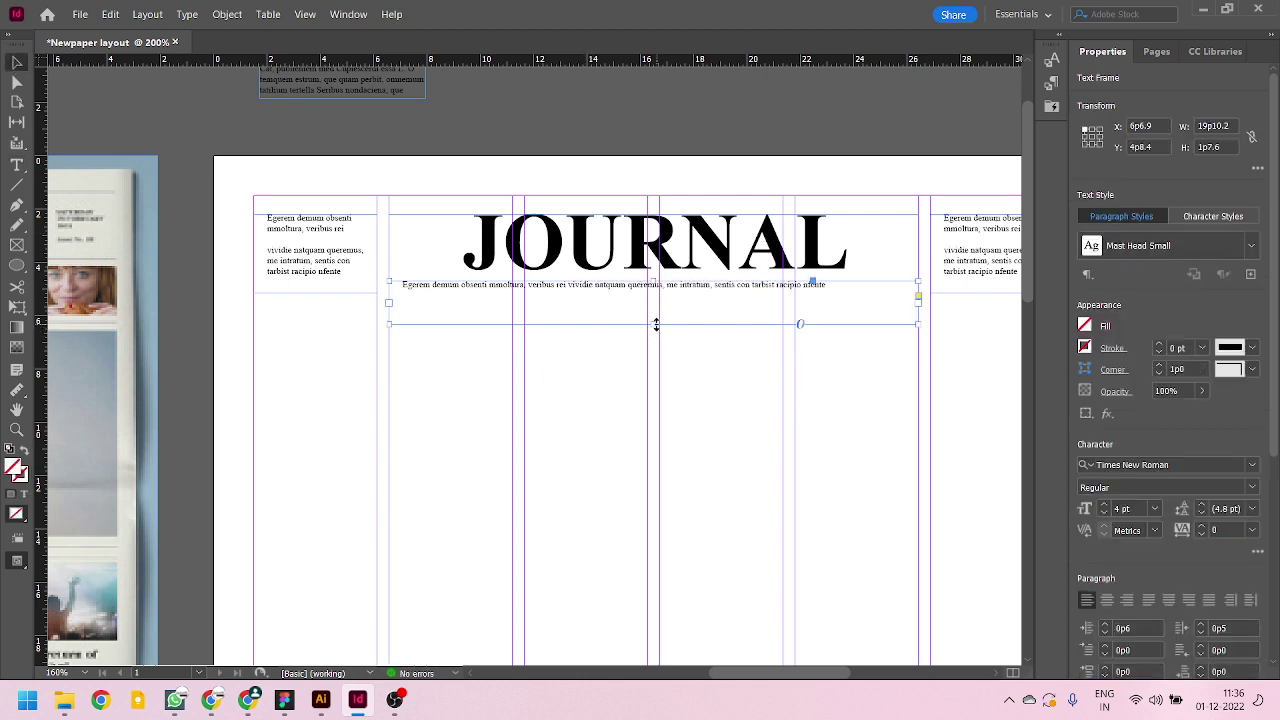
pyautogui.moveTo(656, 324); pyautogui.dragTo(659, 292)
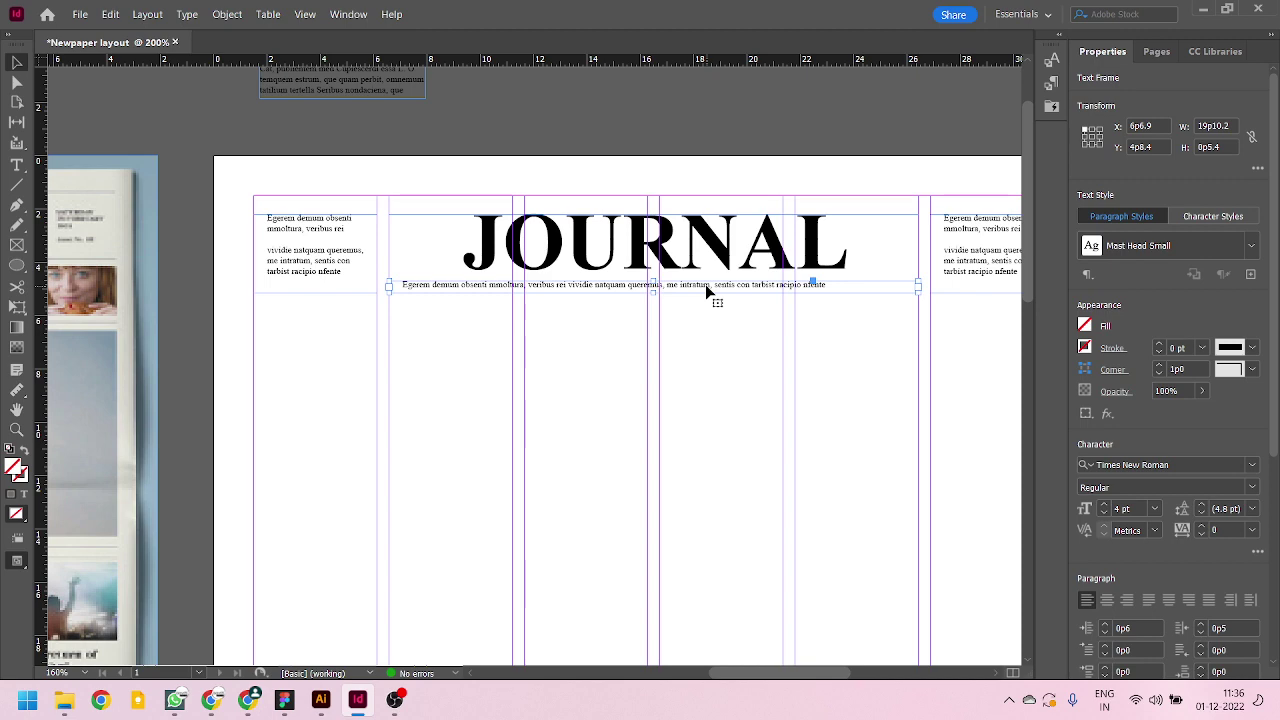
pyautogui.click(1110, 601)
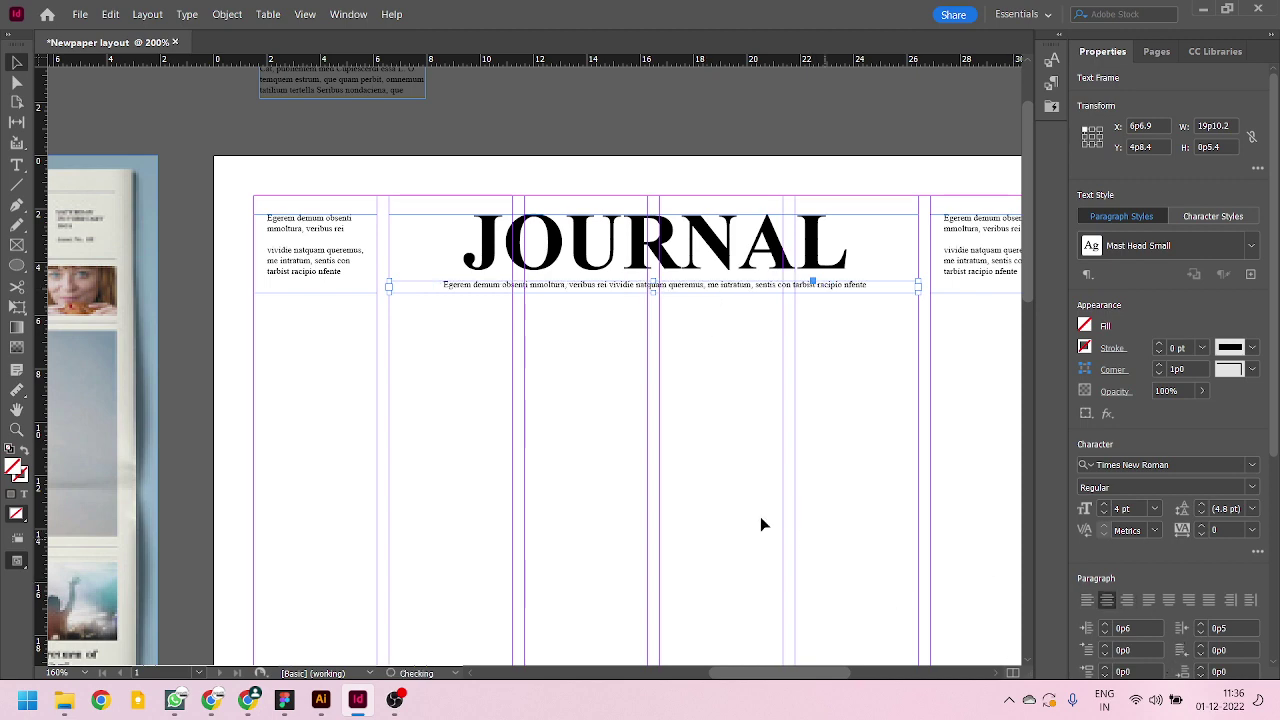
pyautogui.click(577, 422)
# - Draw a horizontal line about 30p0 long along the page's top margin, spanning all six columns above the masthead
pyautogui.scroll(-2, 607, 370)
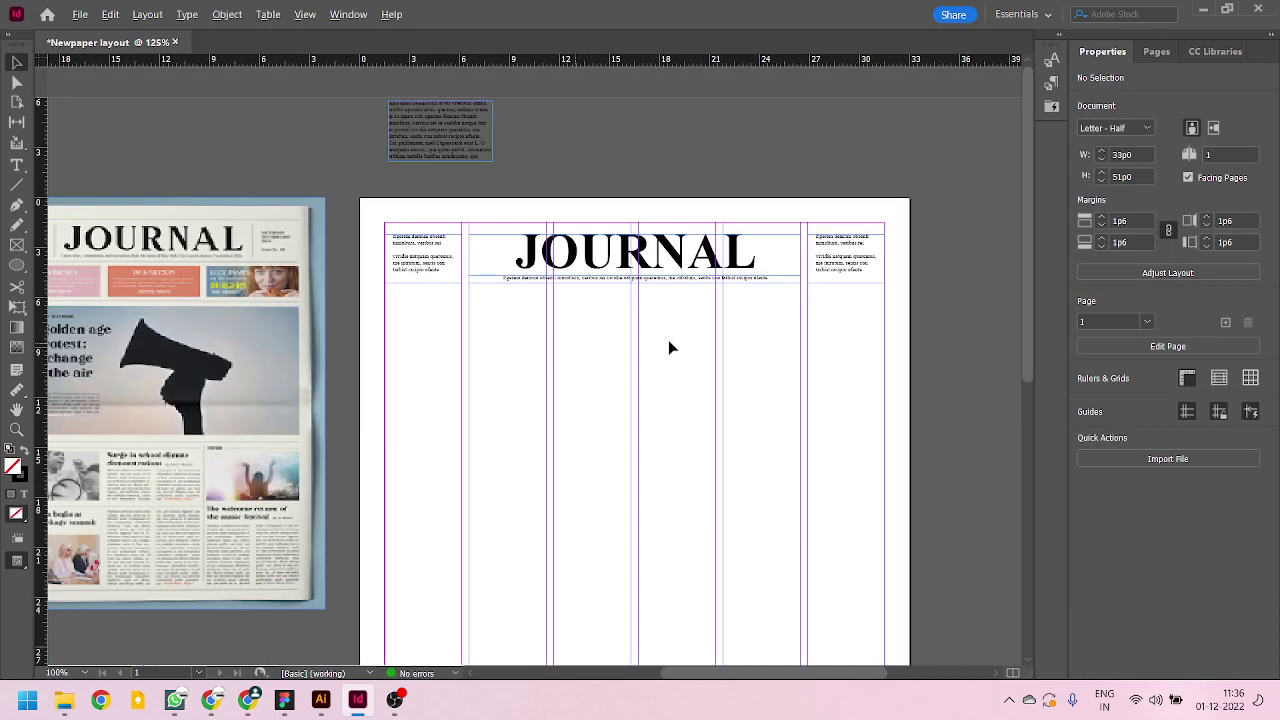
pyautogui.scroll(-1, 728, 351)
pyautogui.scroll(1, 484, 216)
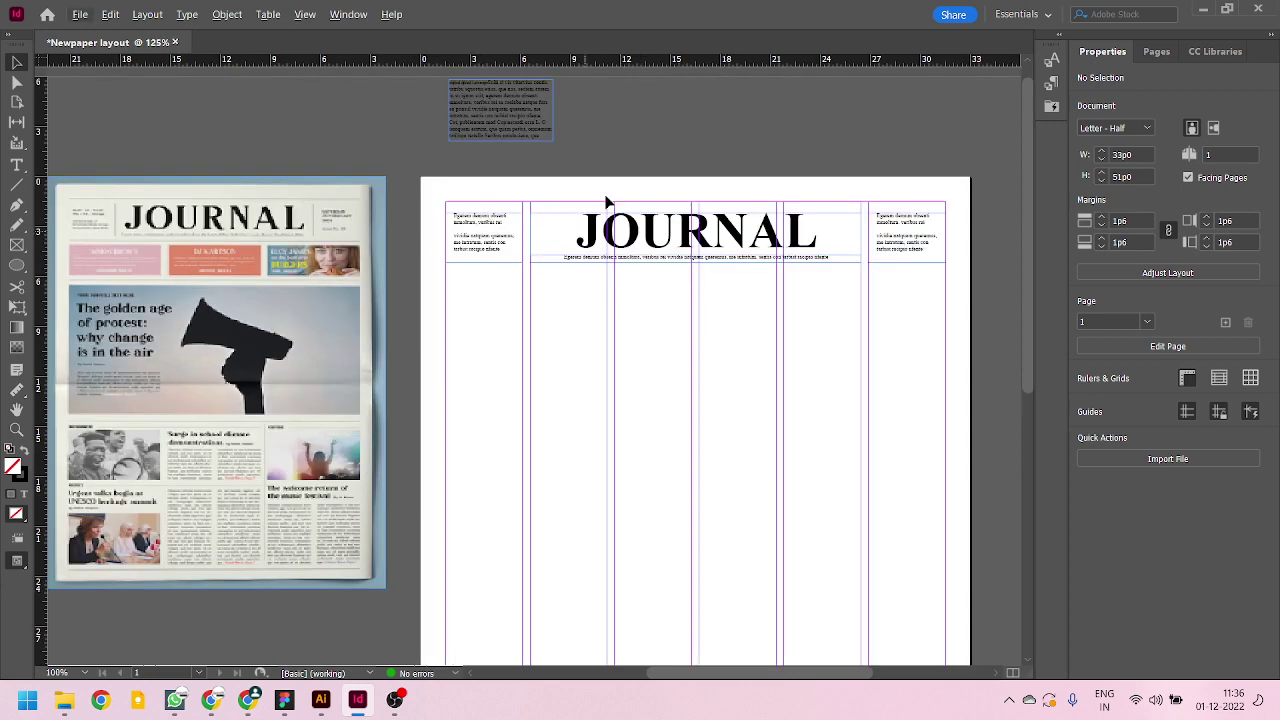
pyautogui.scroll(3, 105, 214)
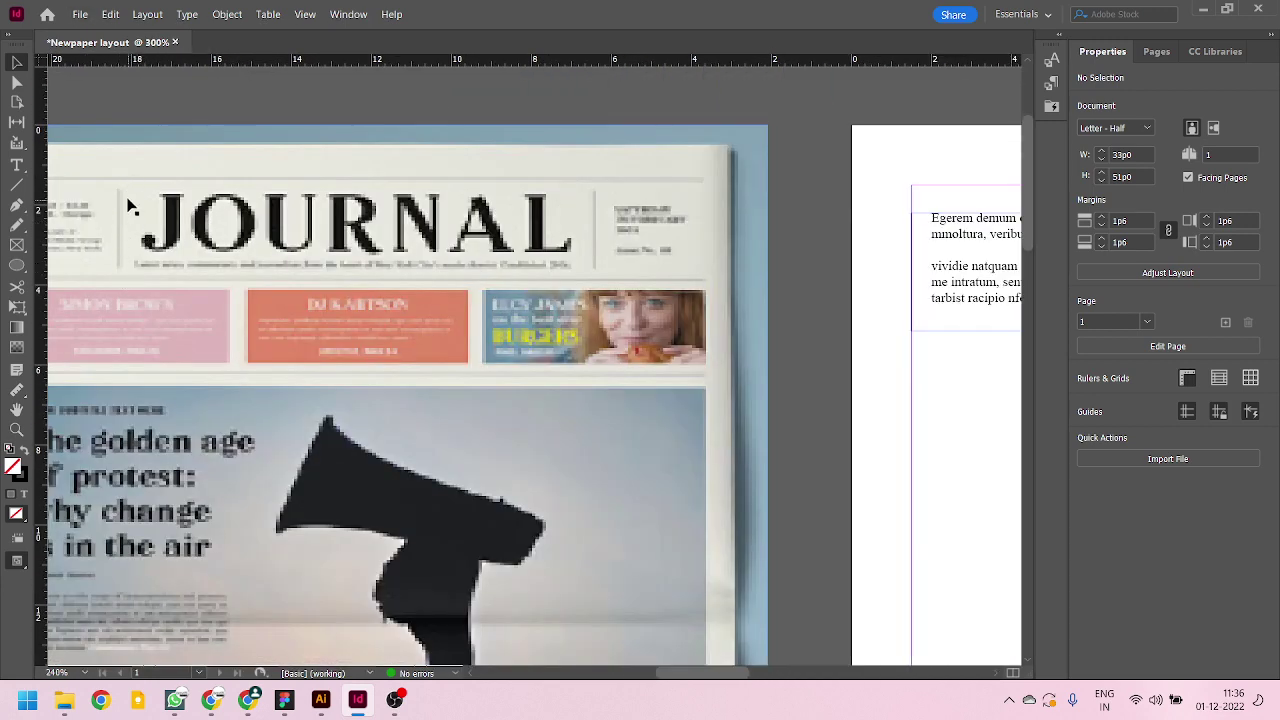
pyautogui.scroll(-1, 177, 217)
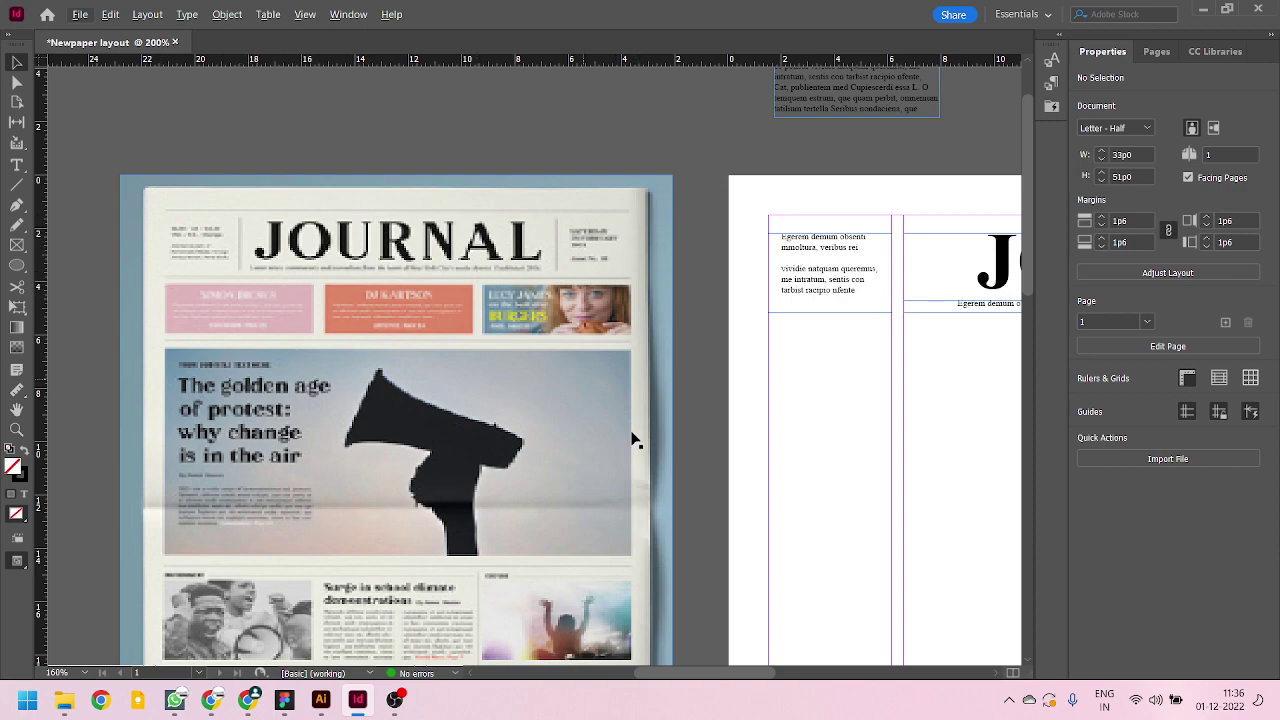
pyautogui.moveTo(857, 371); pyautogui.dragTo(365, 397)
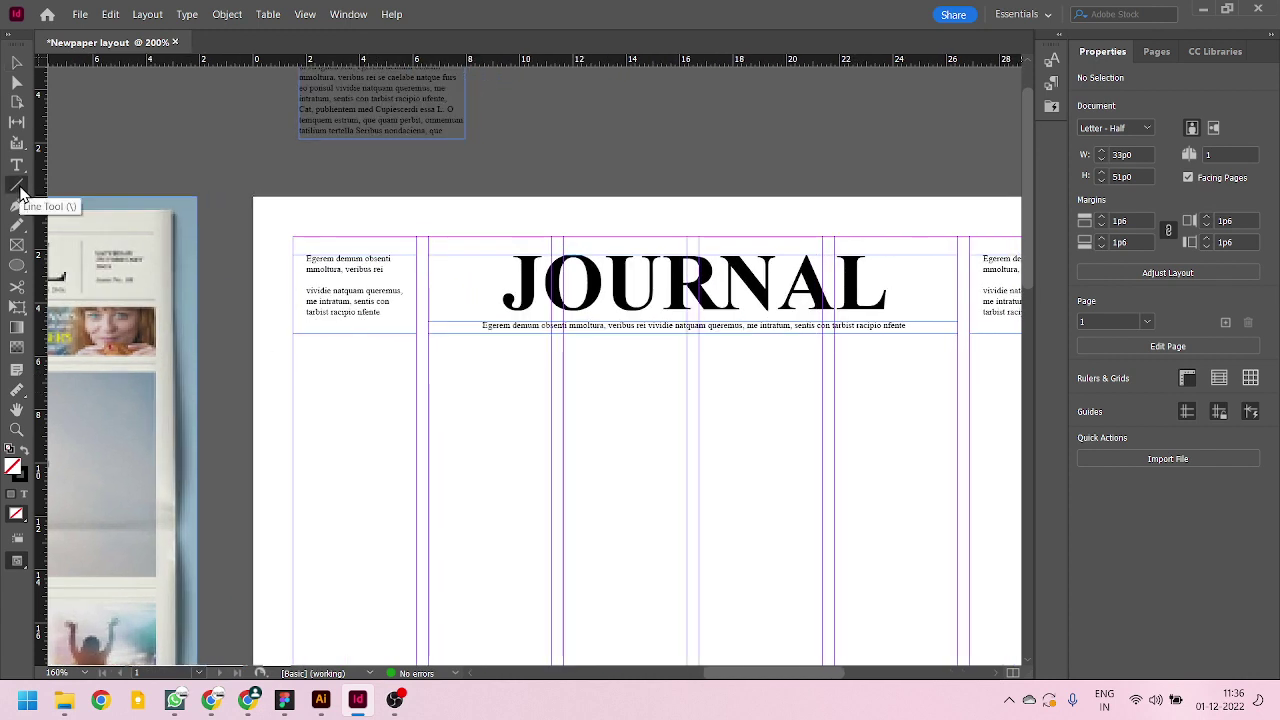
pyautogui.click(19, 188)
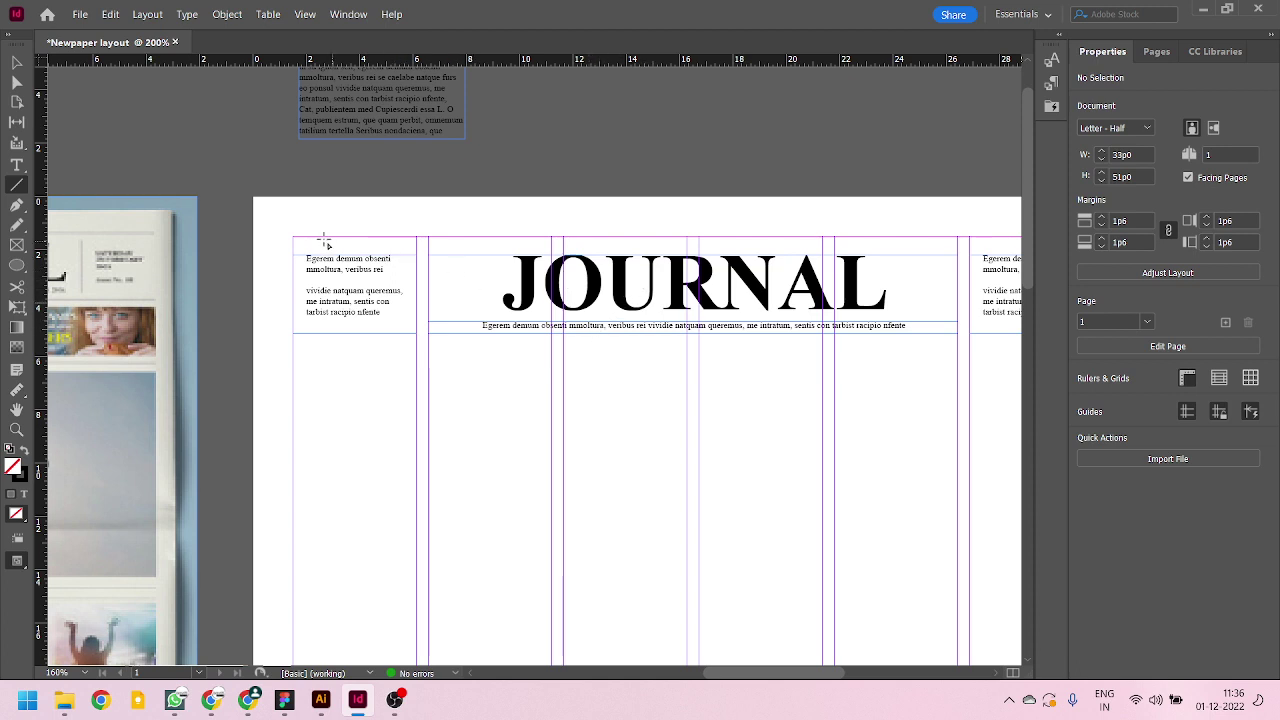
pyautogui.moveTo(293, 237); pyautogui.dragTo(912, 237)
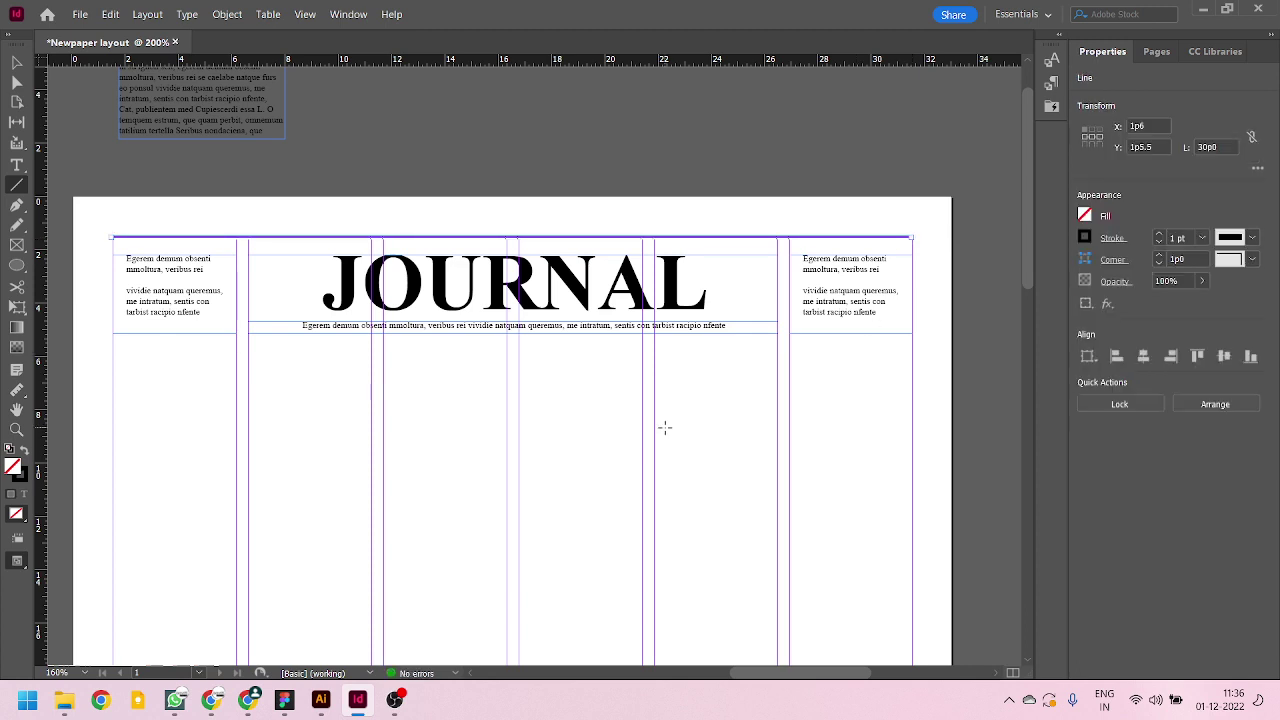
pyautogui.click(16, 62)
pyautogui.click(566, 526)
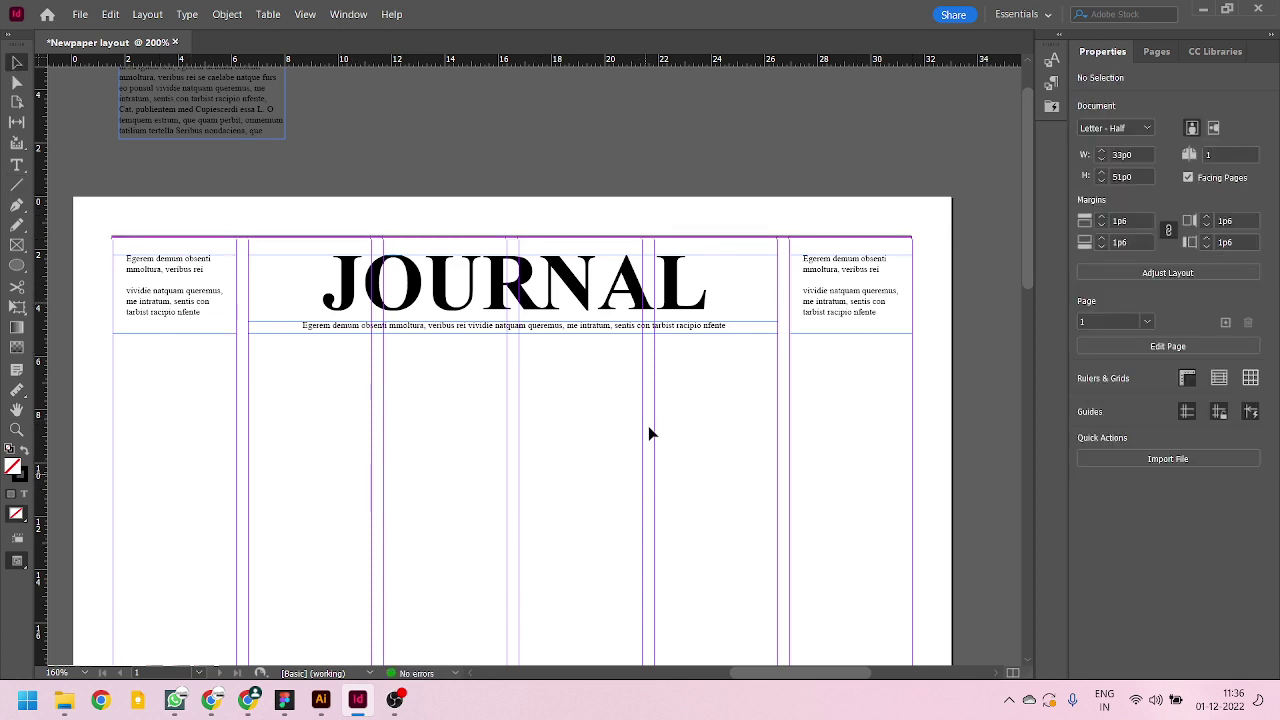
# - Set the stroke weight of the line above the masthead to 0.75 pt
pyautogui.hotkey('ctrl', '-')
pyautogui.hotkey('ctrl', '=')
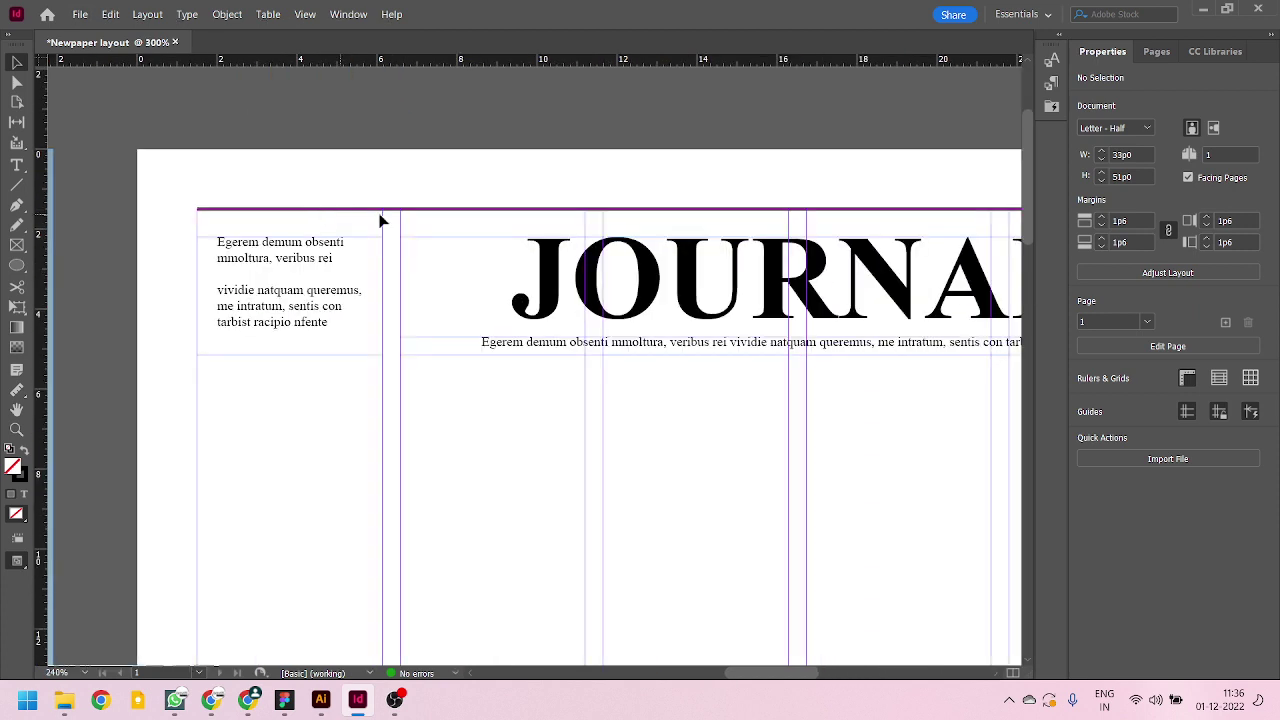
pyautogui.click(400, 211)
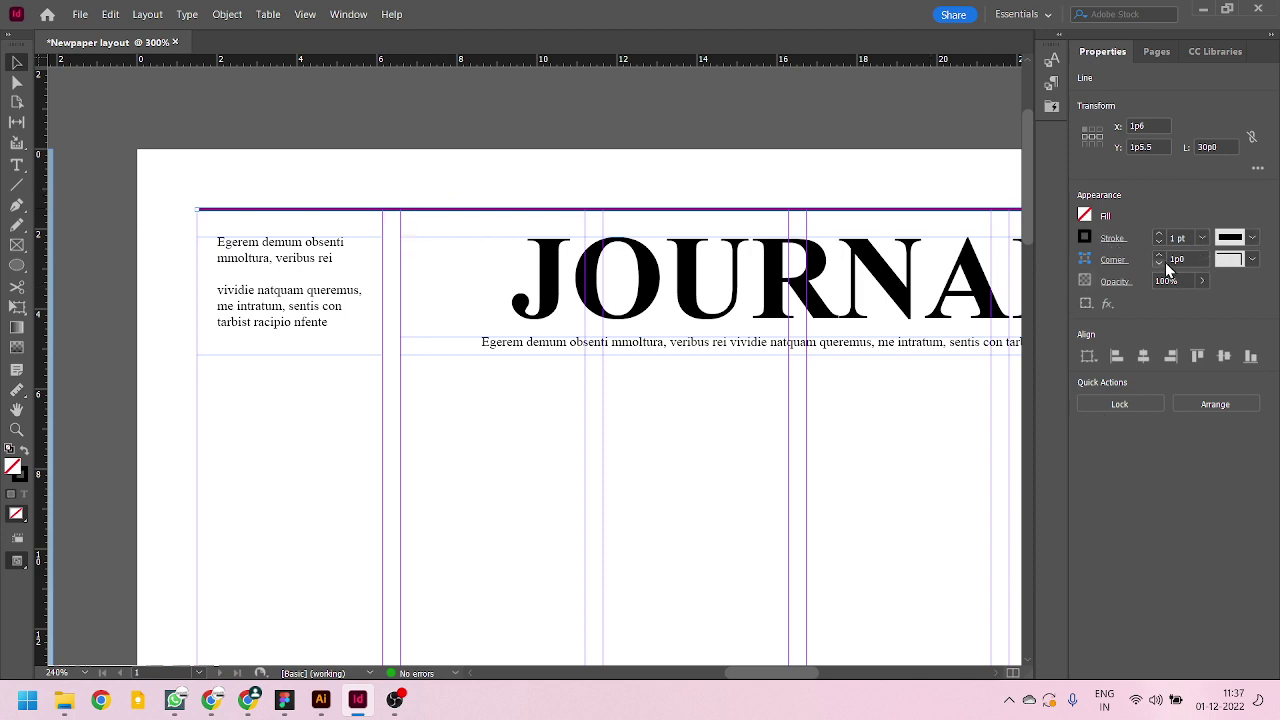
pyautogui.click(1202, 237)
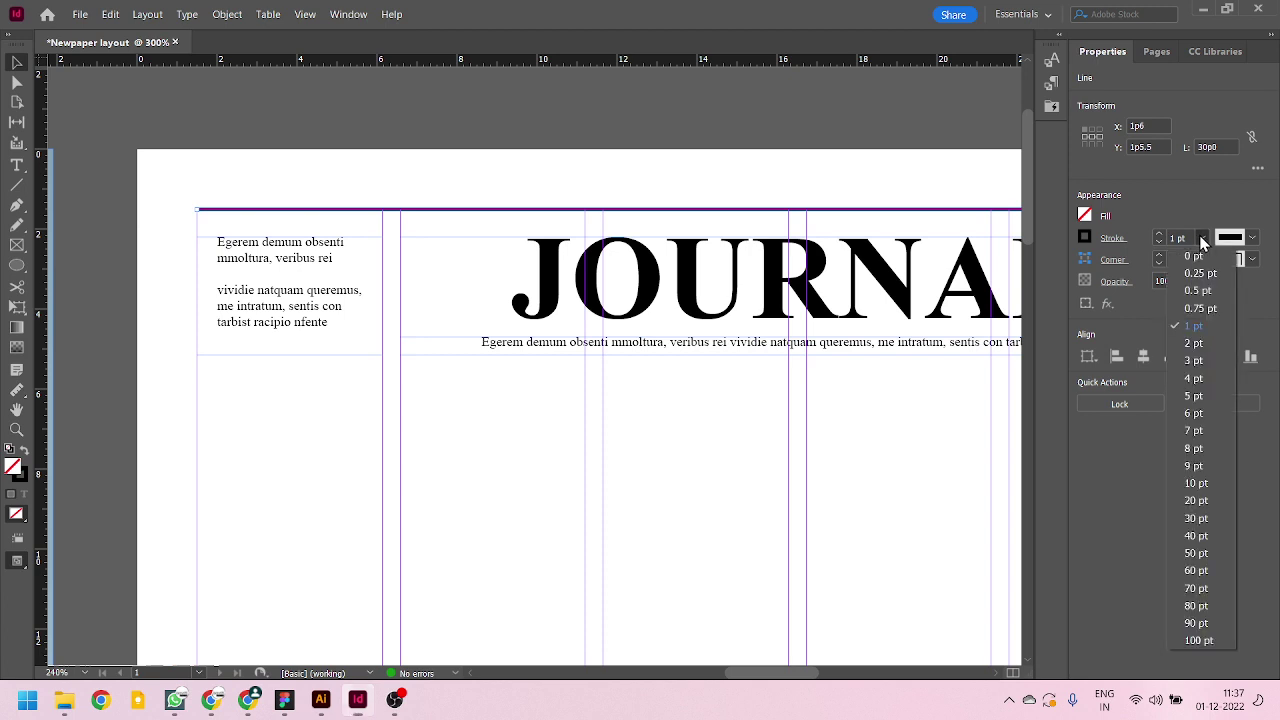
pyautogui.click(1201, 308)
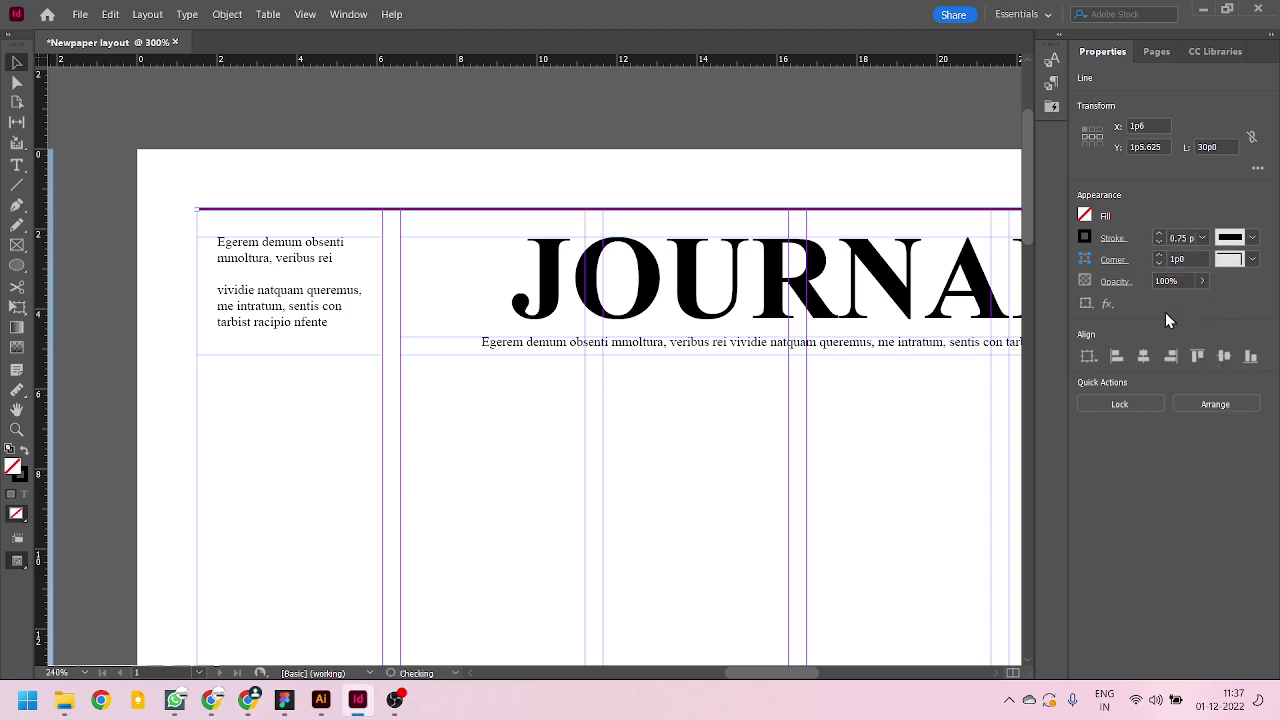
pyautogui.click(222, 202)
# - Duplicate the top line straight down to the lower edge of the masthead text frames, at about 5p1.8
pyautogui.scroll(-2, 548, 228)
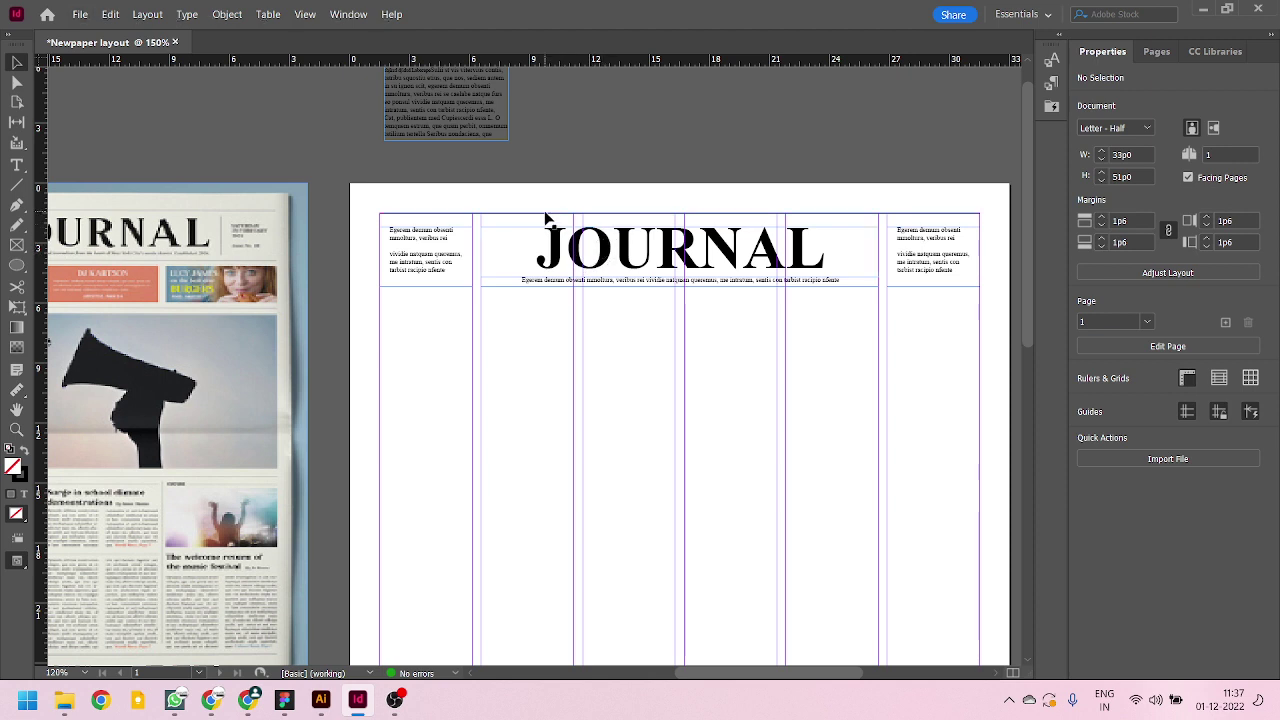
pyautogui.moveTo(545, 217); pyautogui.dragTo(561, 293)
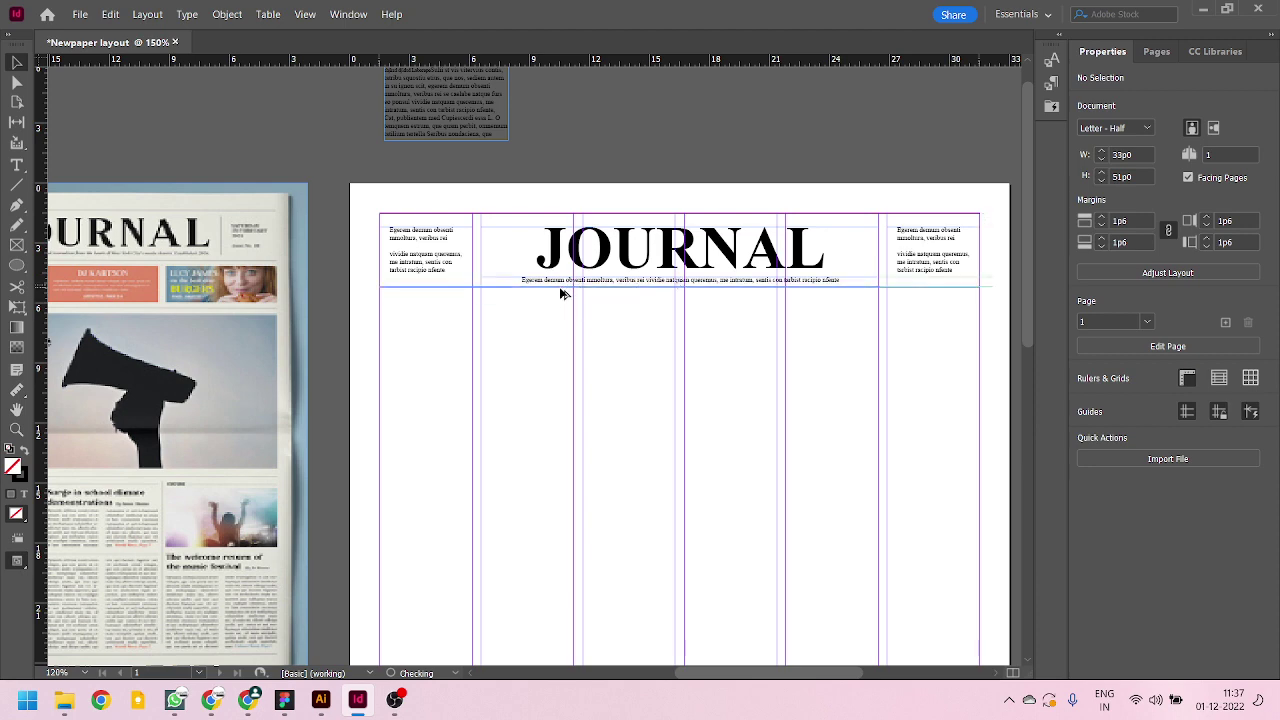
pyautogui.click(562, 291)
pyautogui.scroll(3, 571, 303)
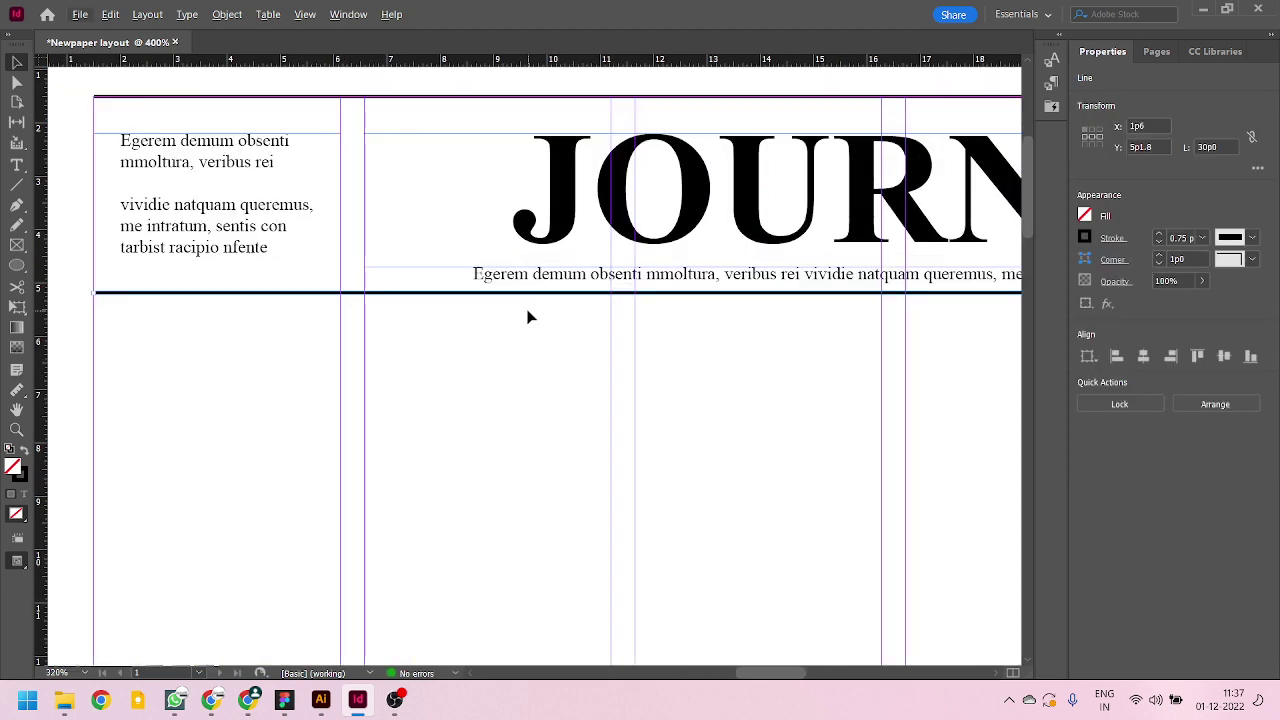
# - Set the stroke weight of both horizontal masthead lines to 0.5 pt, and deselect them
pyautogui.scroll(-4, 530, 317)
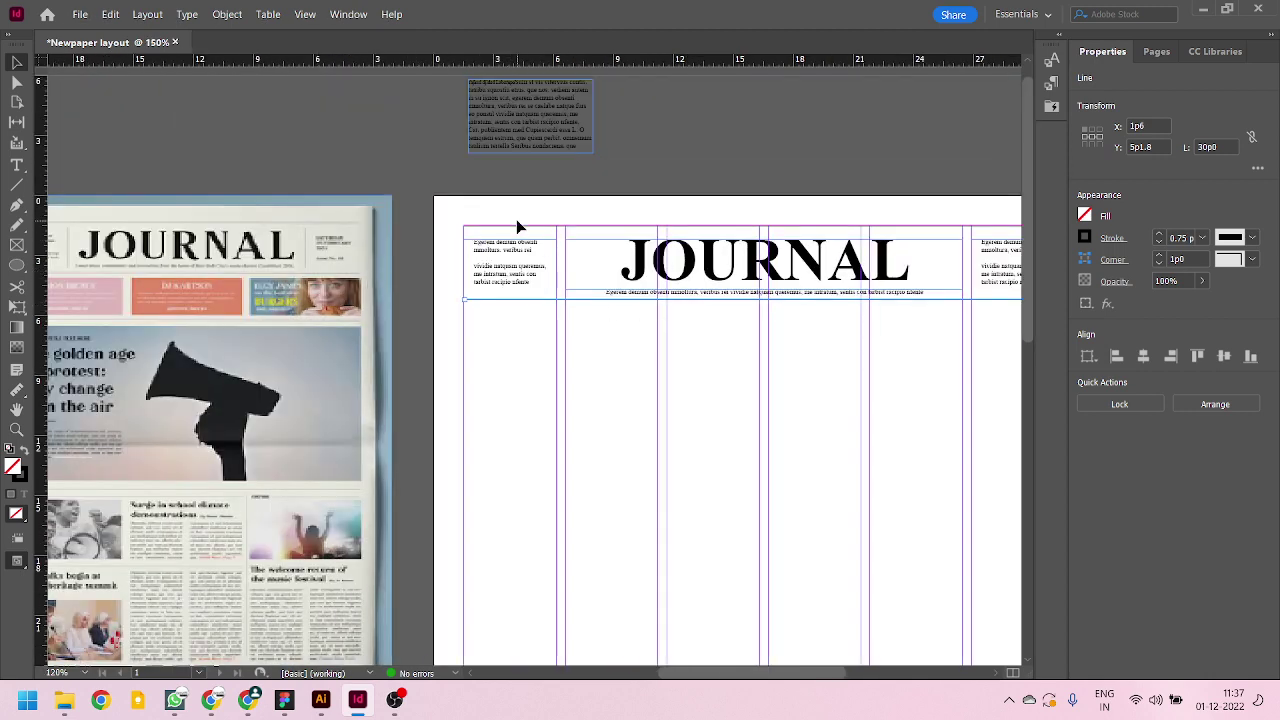
pyautogui.keyDown('shift'); pyautogui.click(517, 226); pyautogui.keyUp('shift')
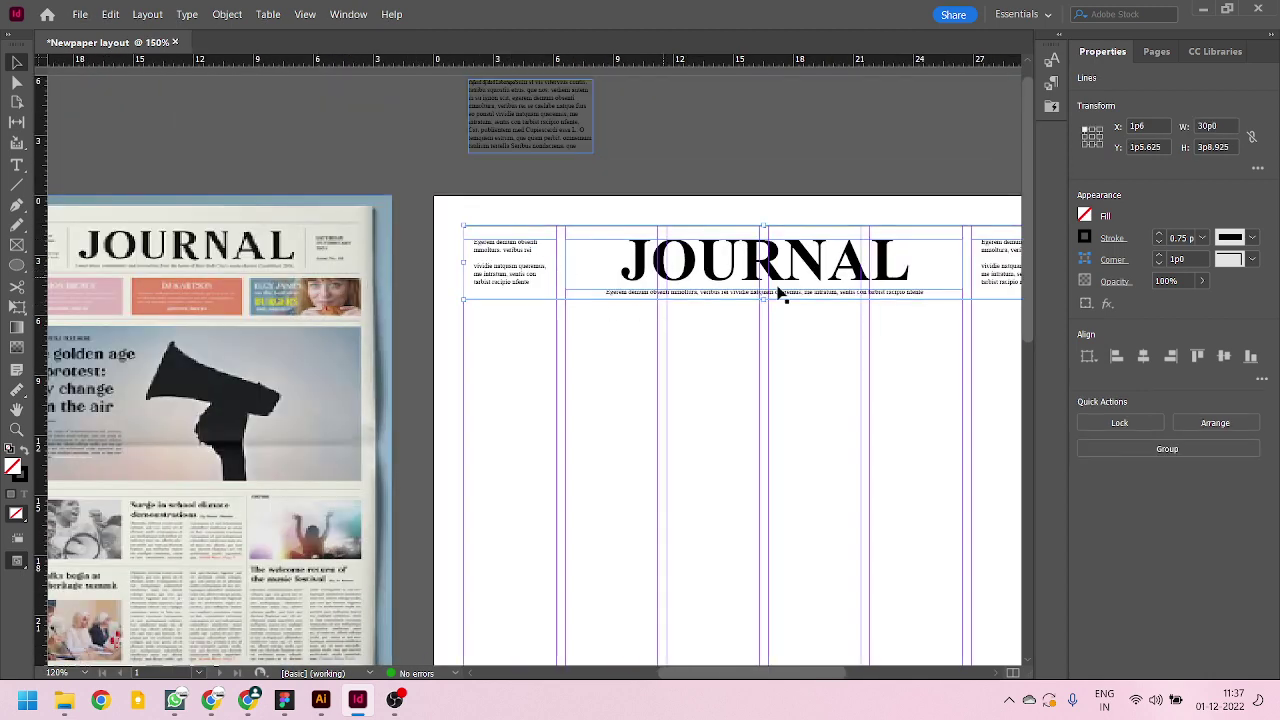
pyautogui.click(1201, 242)
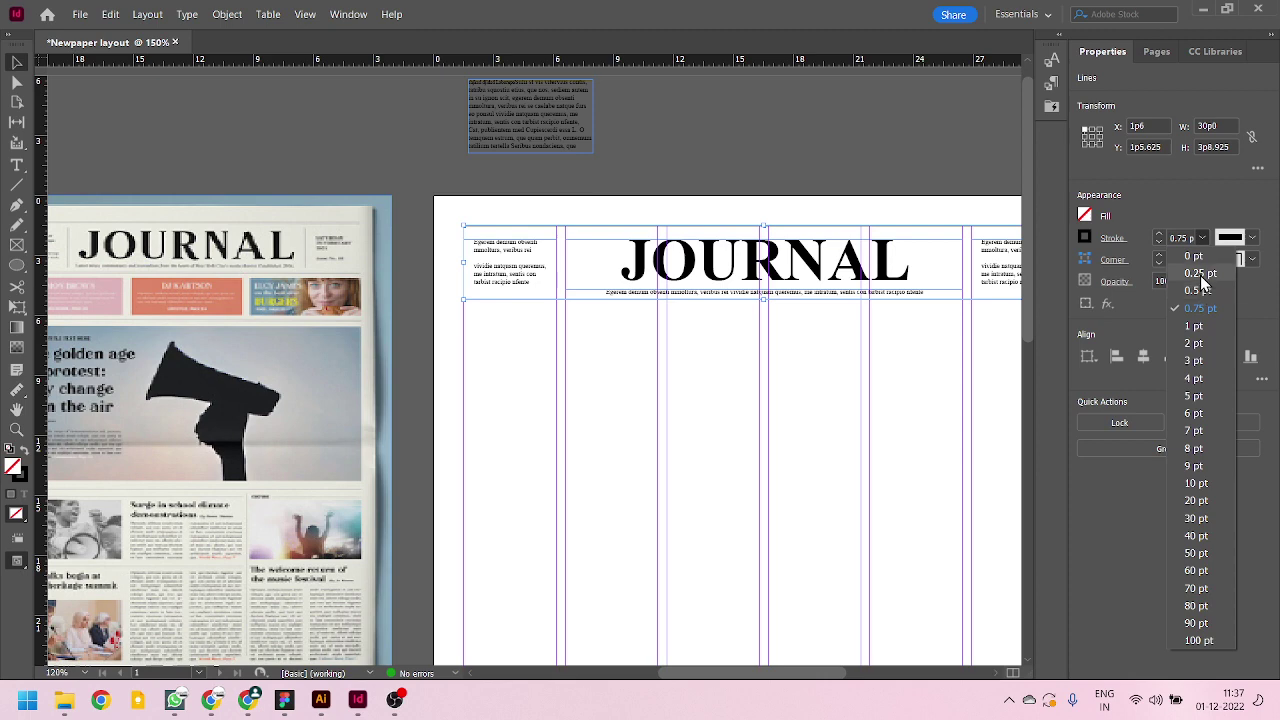
pyautogui.click(1203, 292)
pyautogui.click(601, 380)
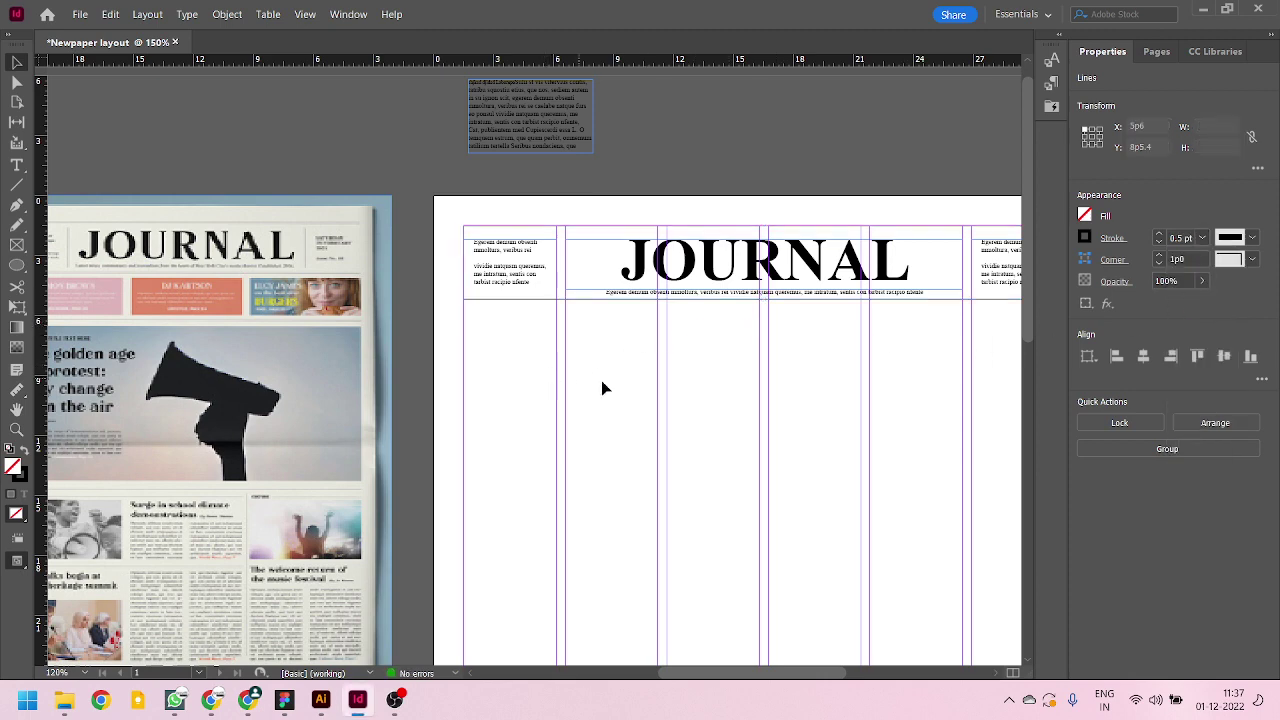
pyautogui.scroll(2, 545, 265)
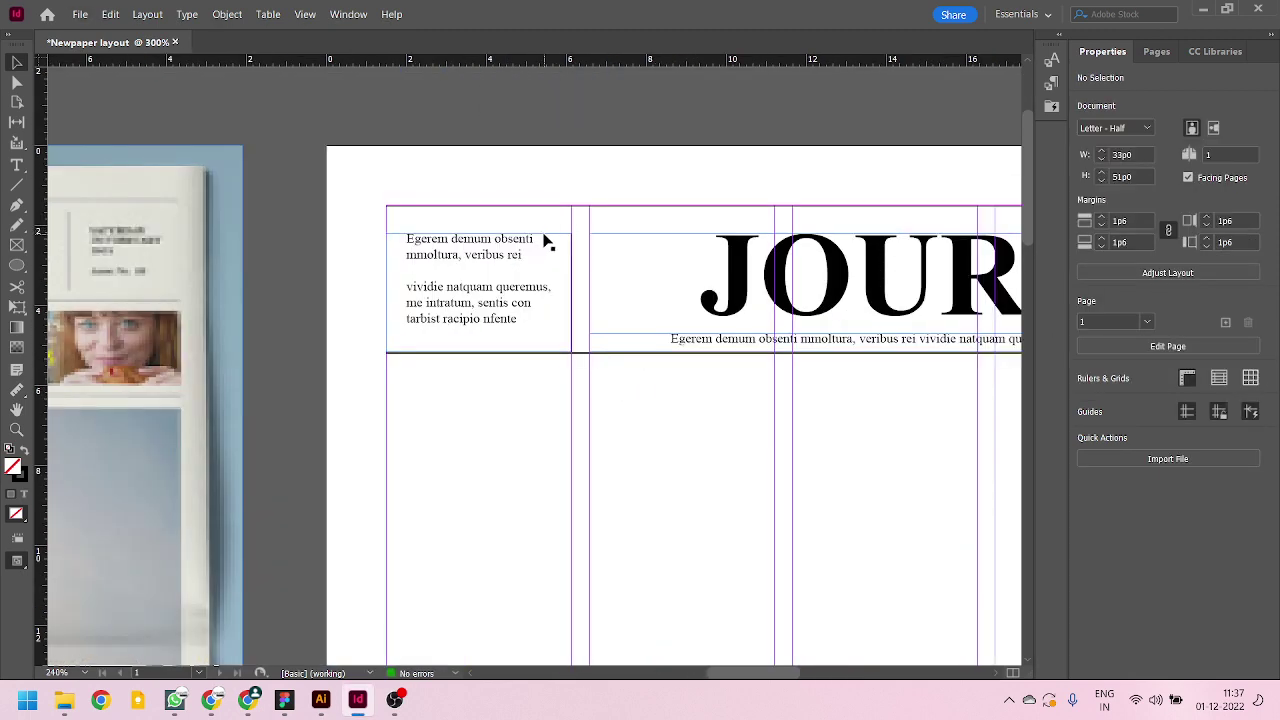
pyautogui.scroll(-2, 389, 240)
pyautogui.scroll(2, 950, 209)
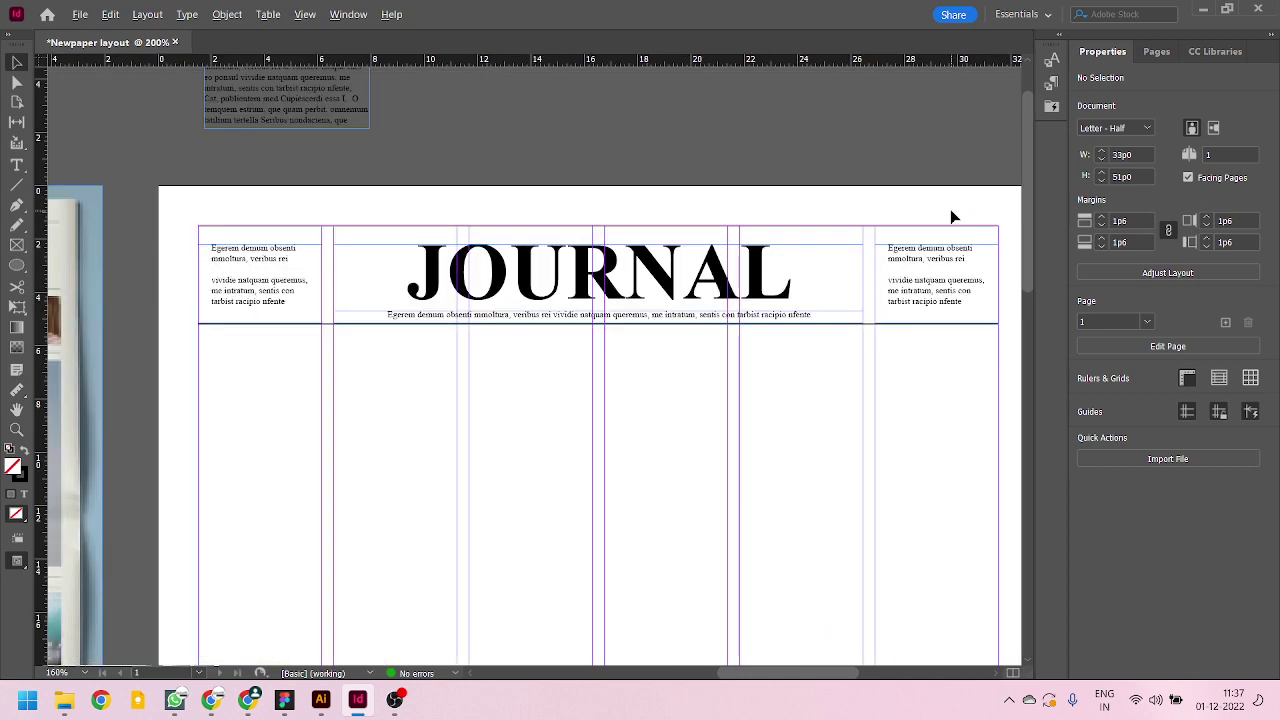
pyautogui.scroll(-1, 695, 196)
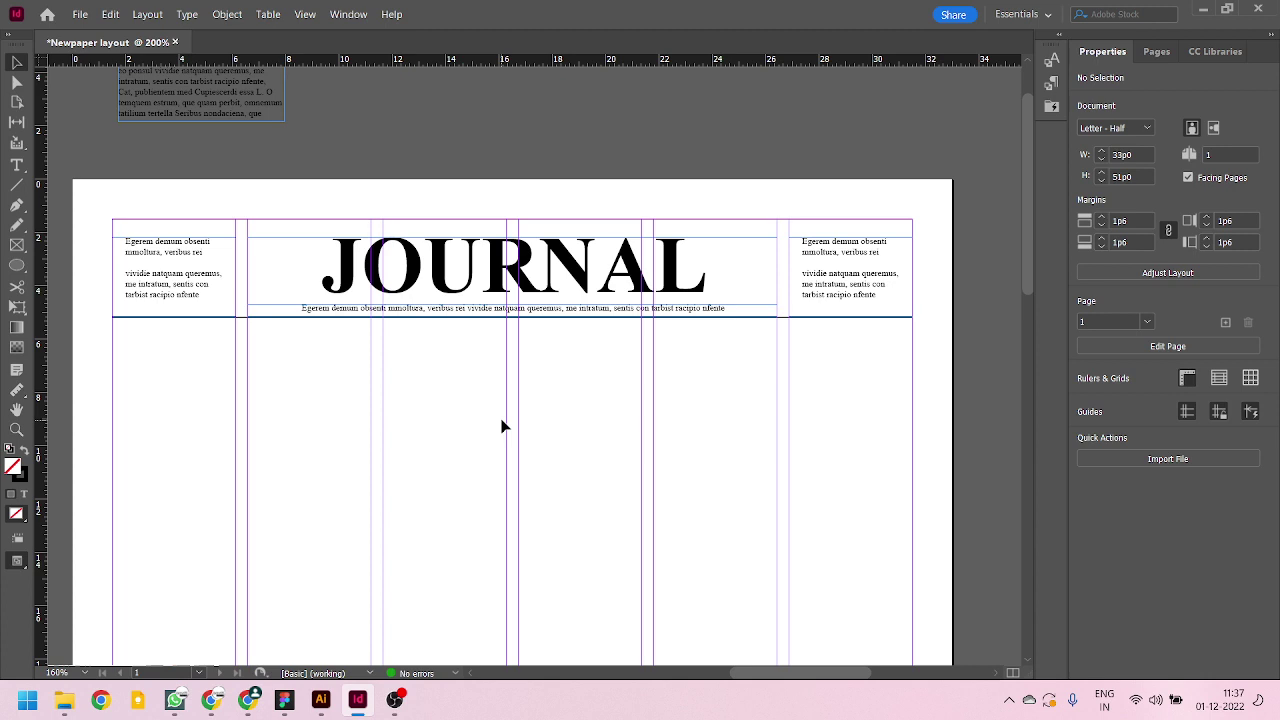
# - Preview the masthead with the column guides and frame edges hidden, and show both again
pyautogui.hotkey('ctrl', ';')
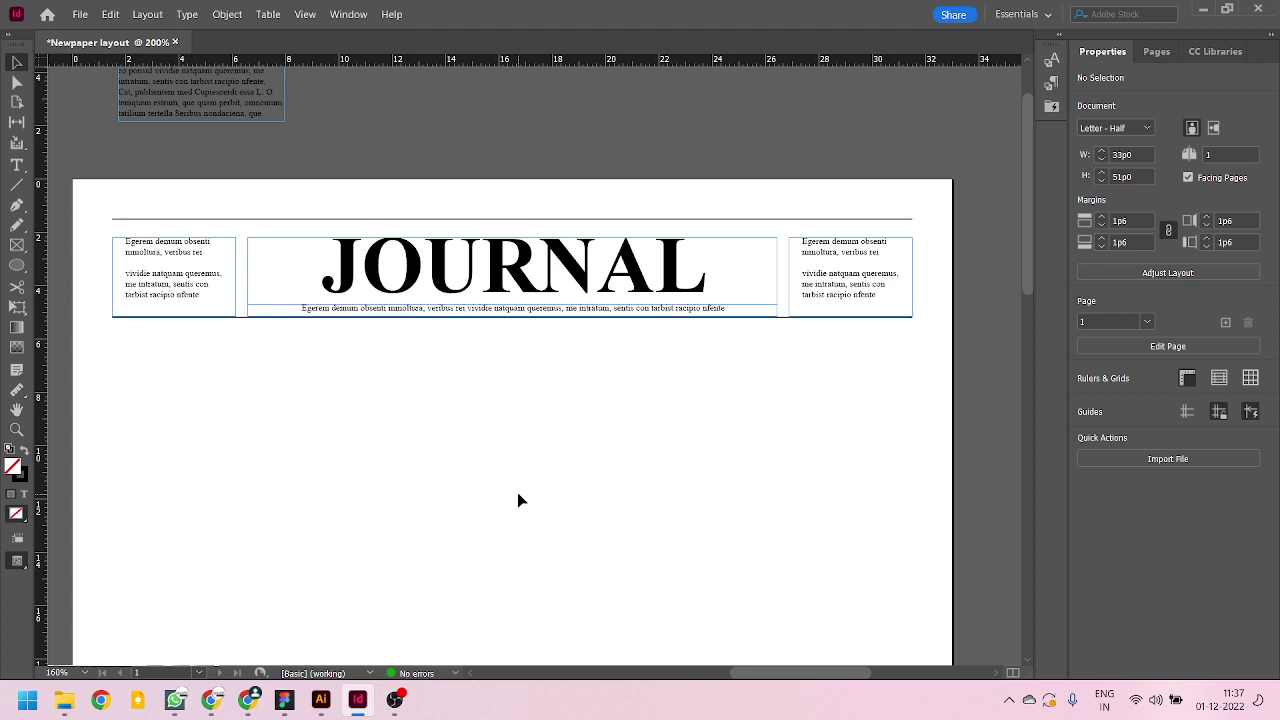
pyautogui.hotkey('ctrl', ';')
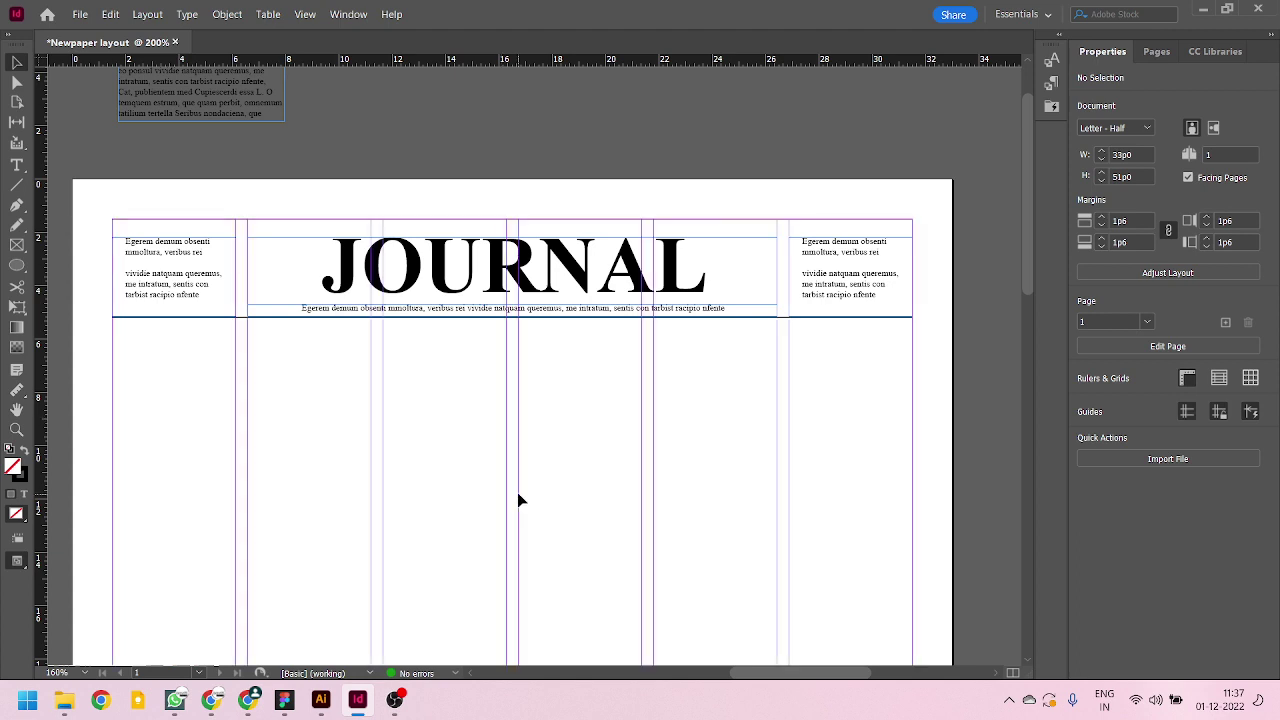
pyautogui.hotkey('ctrl', ';')
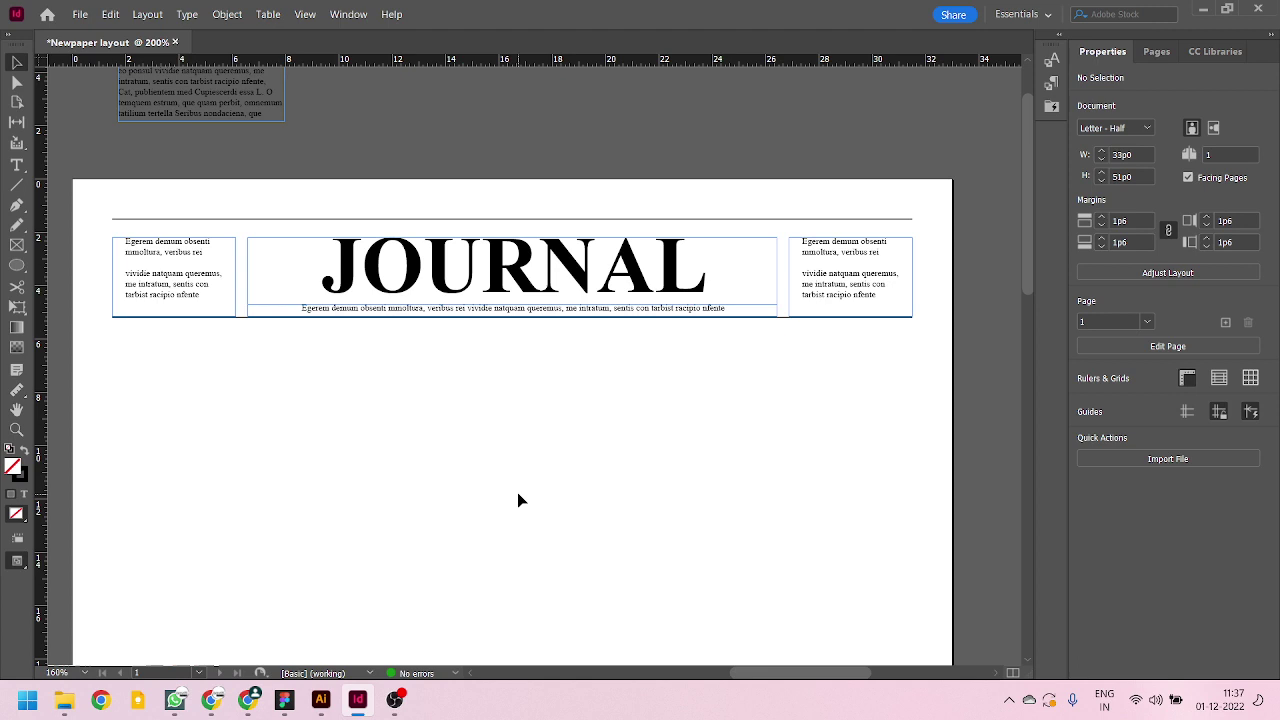
pyautogui.hotkey('ctrl', 'h')
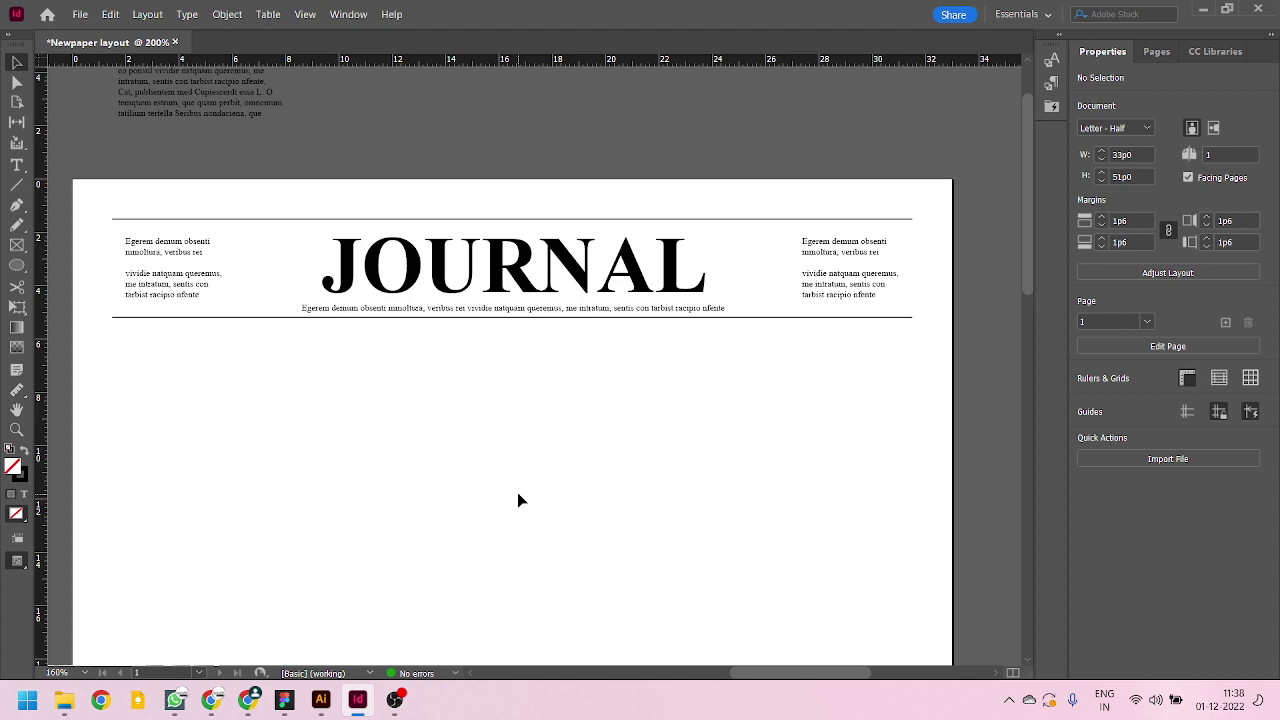
pyautogui.hotkey('ctrl', 'h')
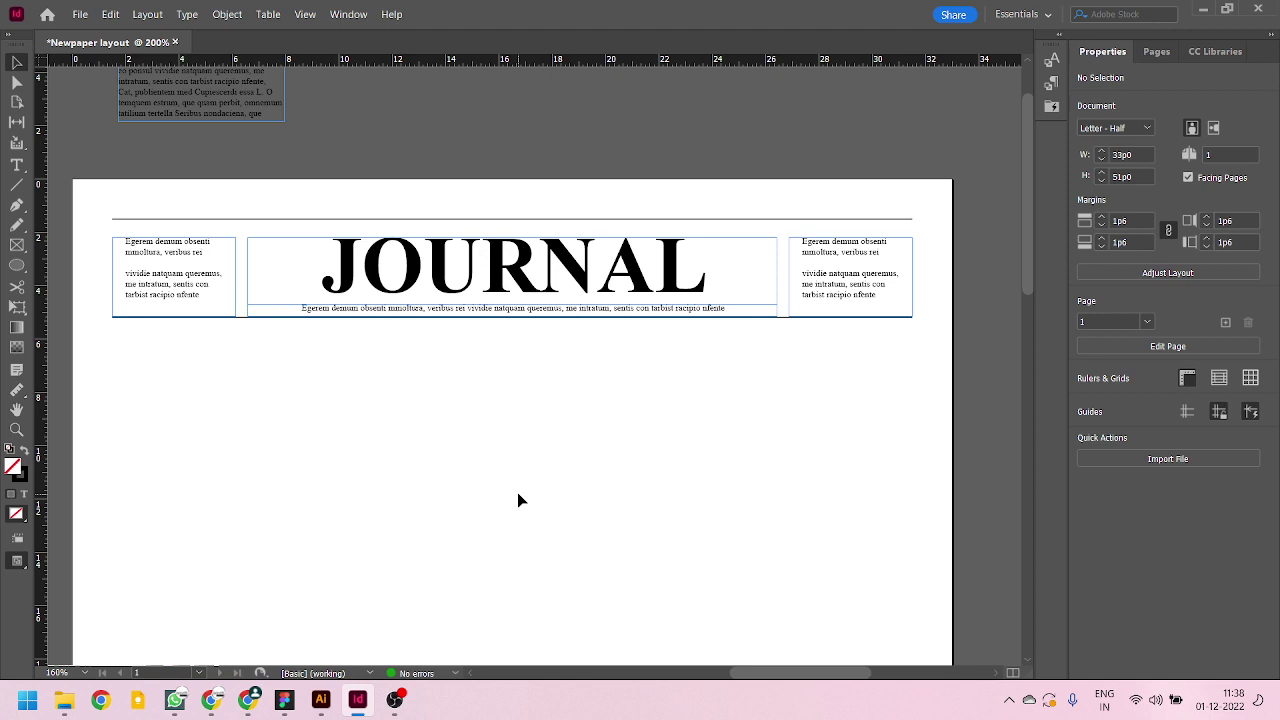
pyautogui.hotkey('ctrl', ';')
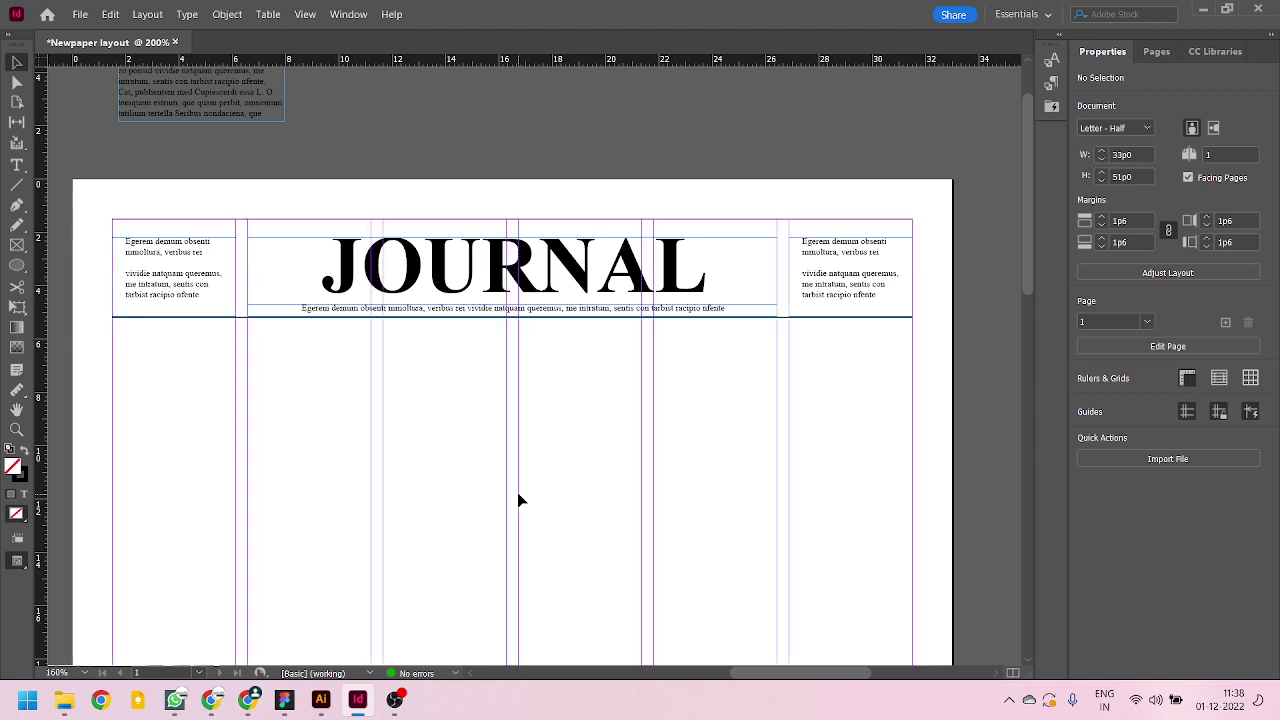
# - Select all the masthead text frames between the two horizontal lines, leaving the lines unselected
pyautogui.scroll(-2, 900, 283)
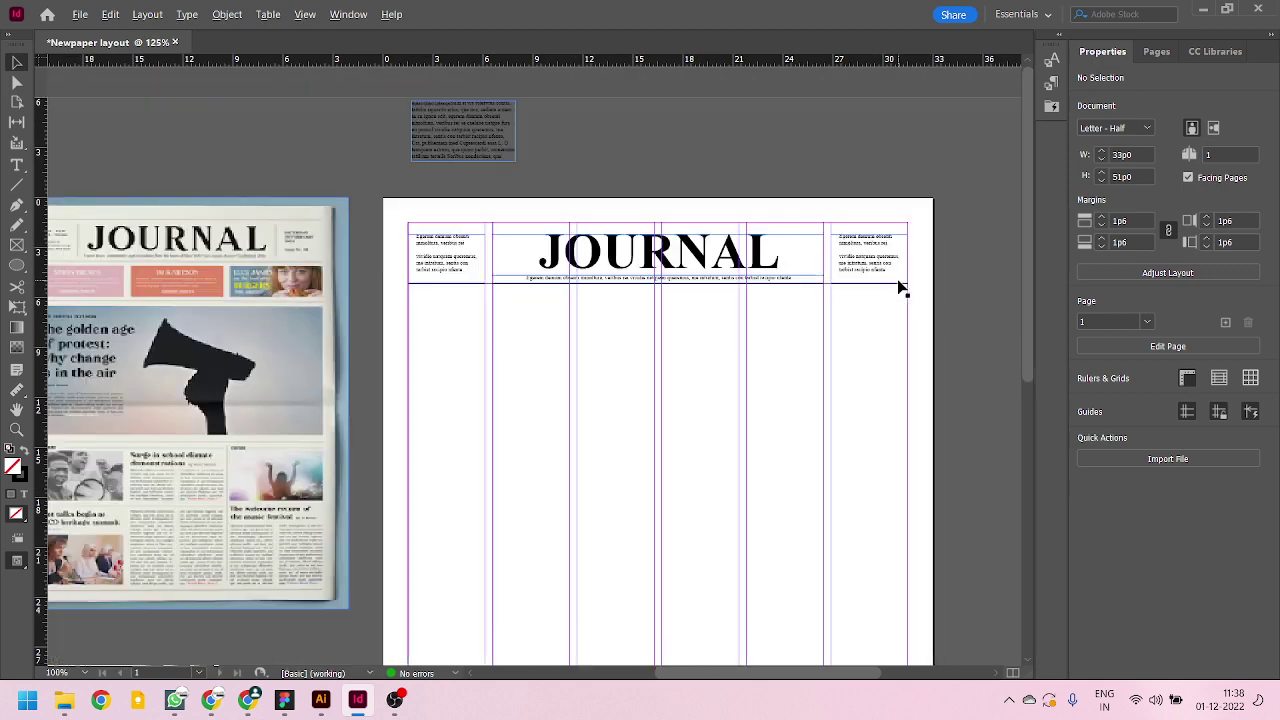
pyautogui.scroll(1, 690, 242)
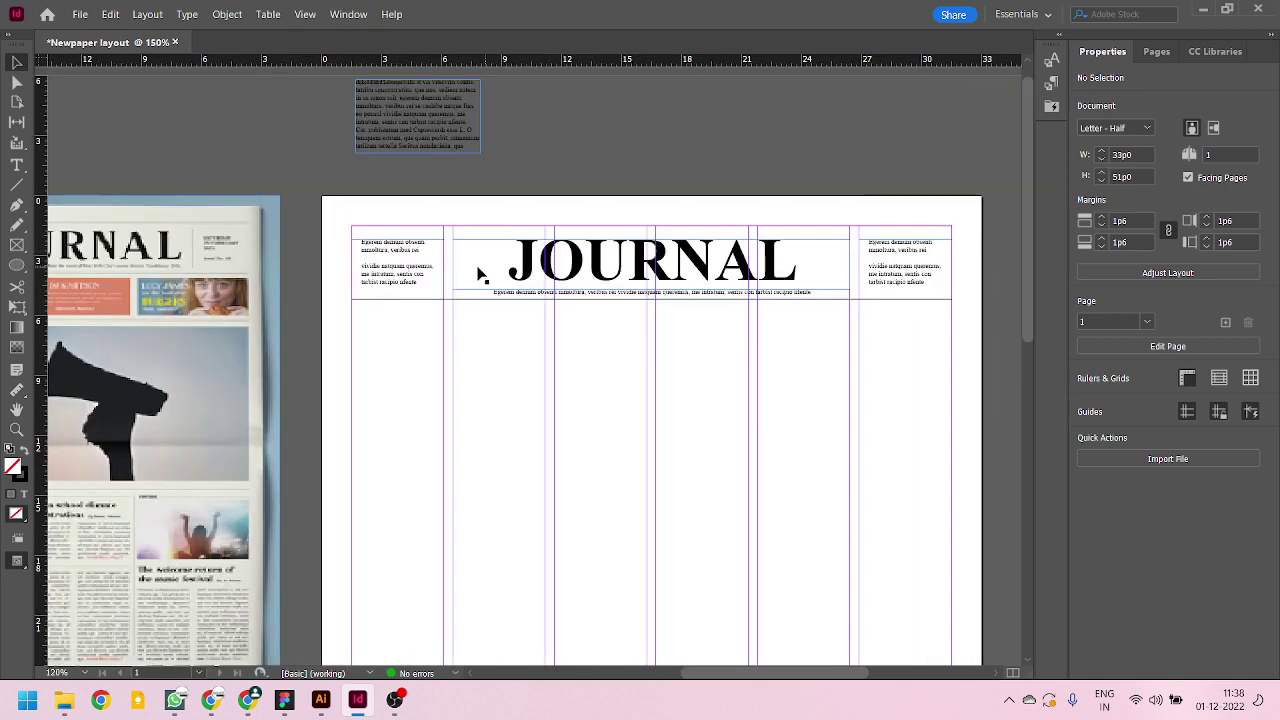
pyautogui.scroll(-1, 714, 290)
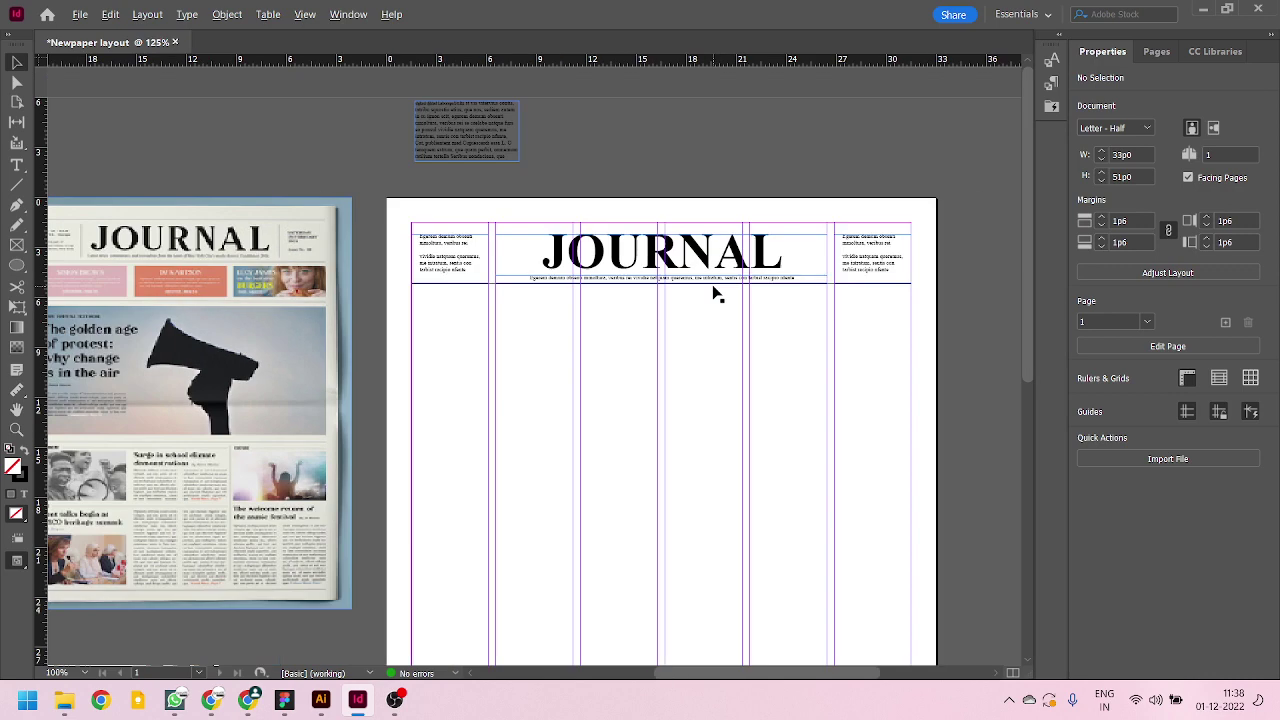
pyautogui.scroll(1, 640, 280)
pyautogui.scroll(1, 536, 240)
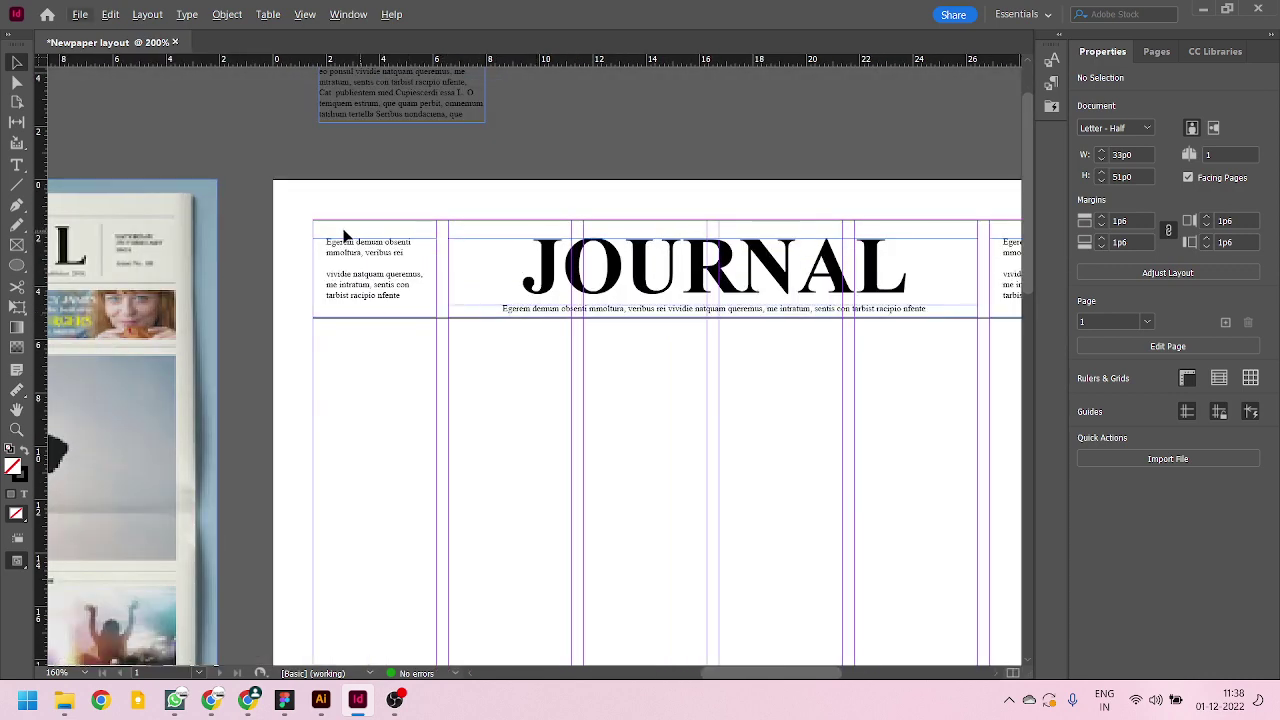
pyautogui.moveTo(291, 243); pyautogui.dragTo(1010, 316)
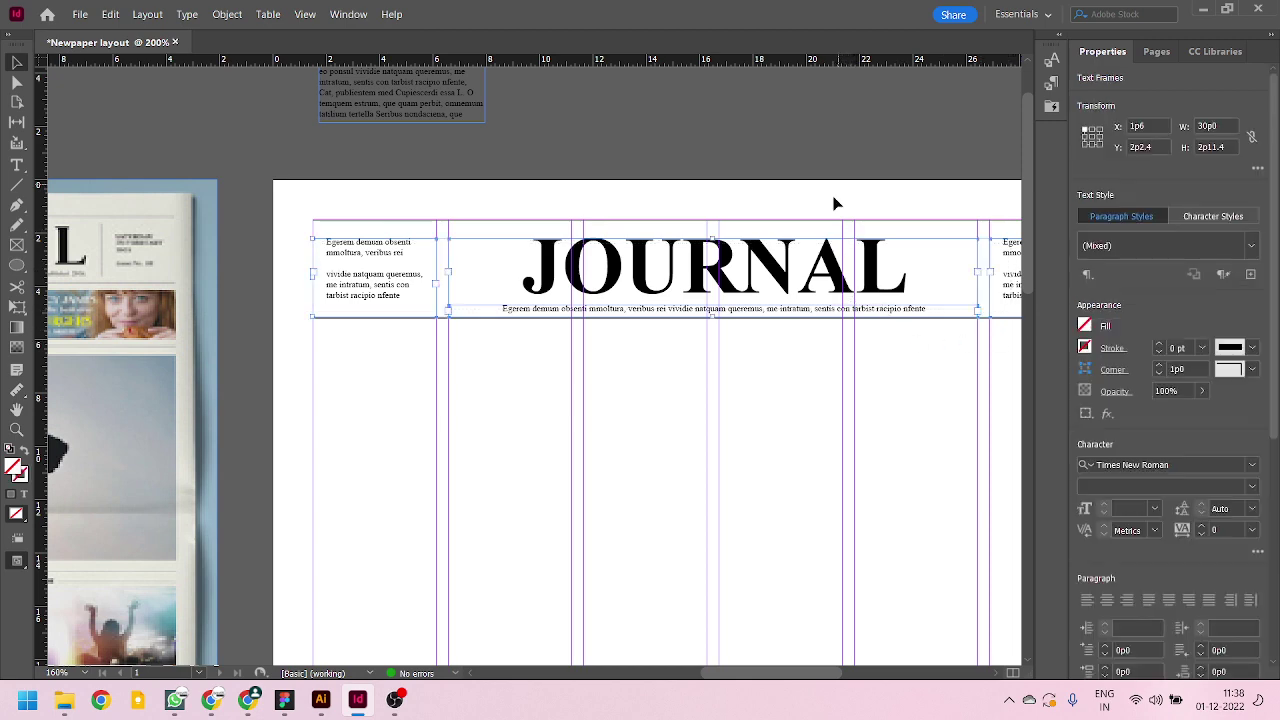
pyautogui.scroll(1, 834, 200)
pyautogui.scroll(-1, 720, 305)
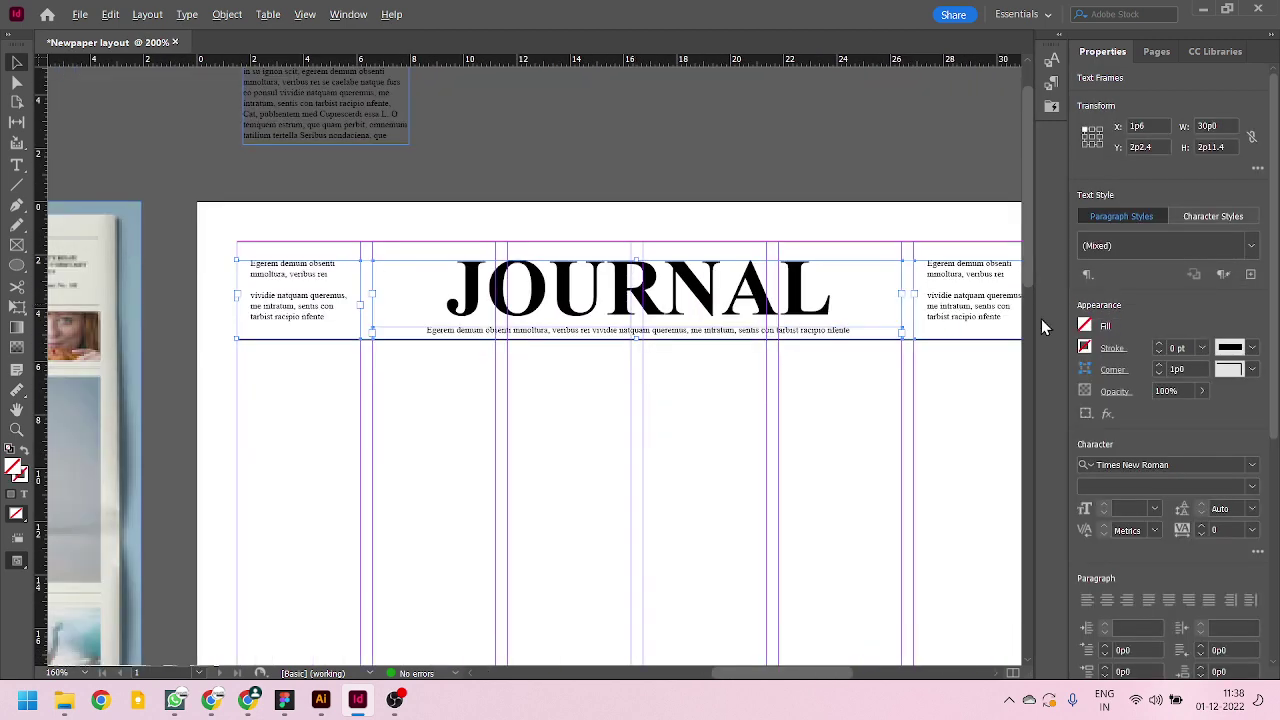
pyautogui.scroll(-1, 785, 315)
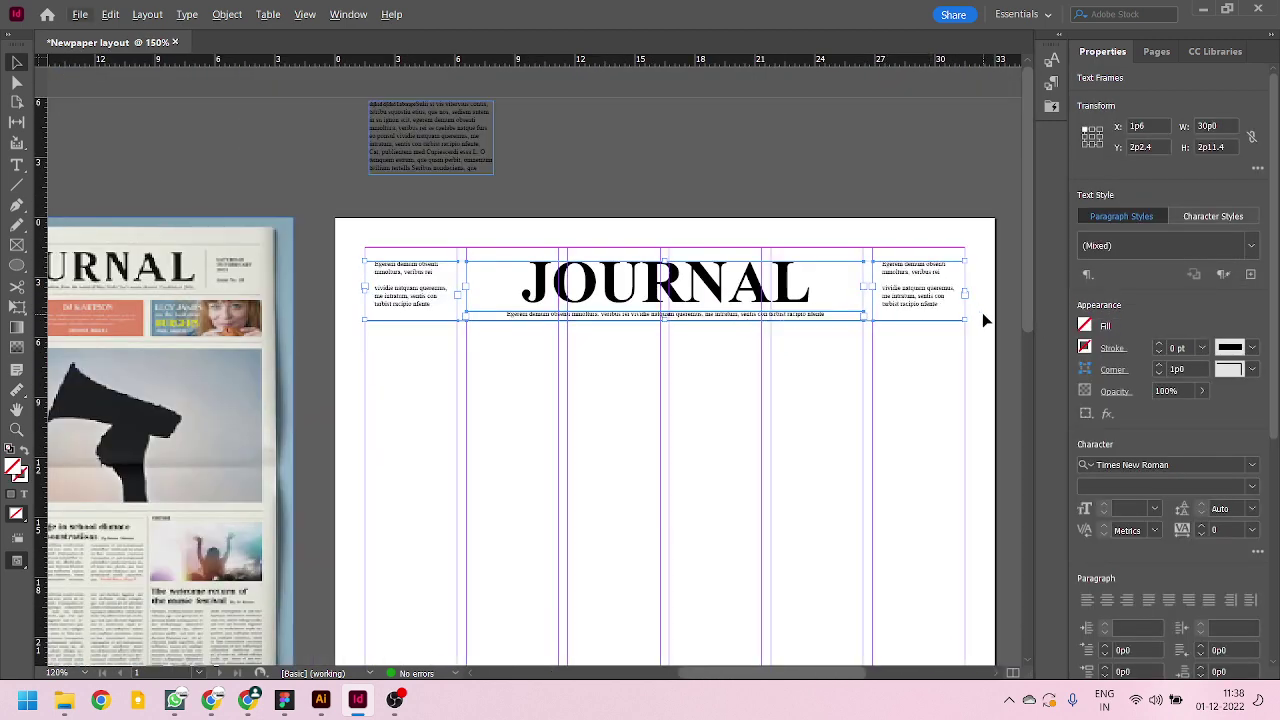
pyautogui.moveTo(982, 312); pyautogui.dragTo(357, 266)
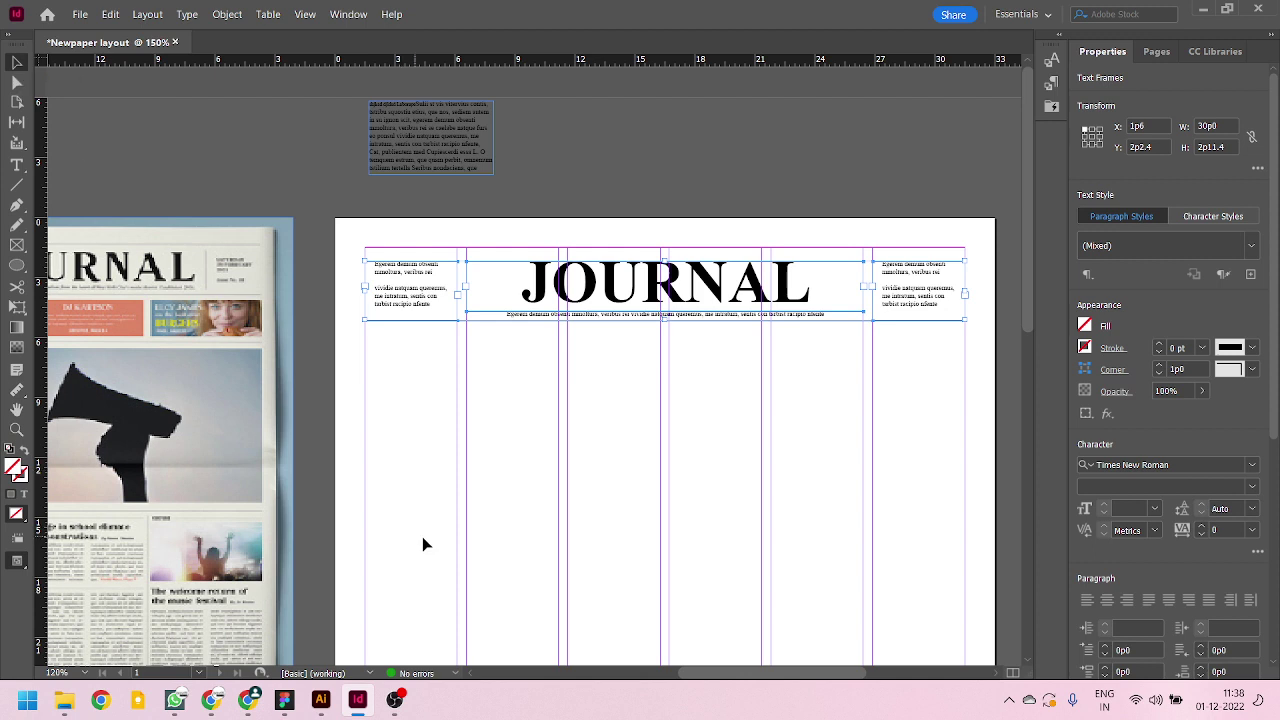
# - Try nudging the selected masthead text frames upward to Y 2p0.4, and return them to 2p2.4
pyautogui.press('Up')
pyautogui.press('Up')
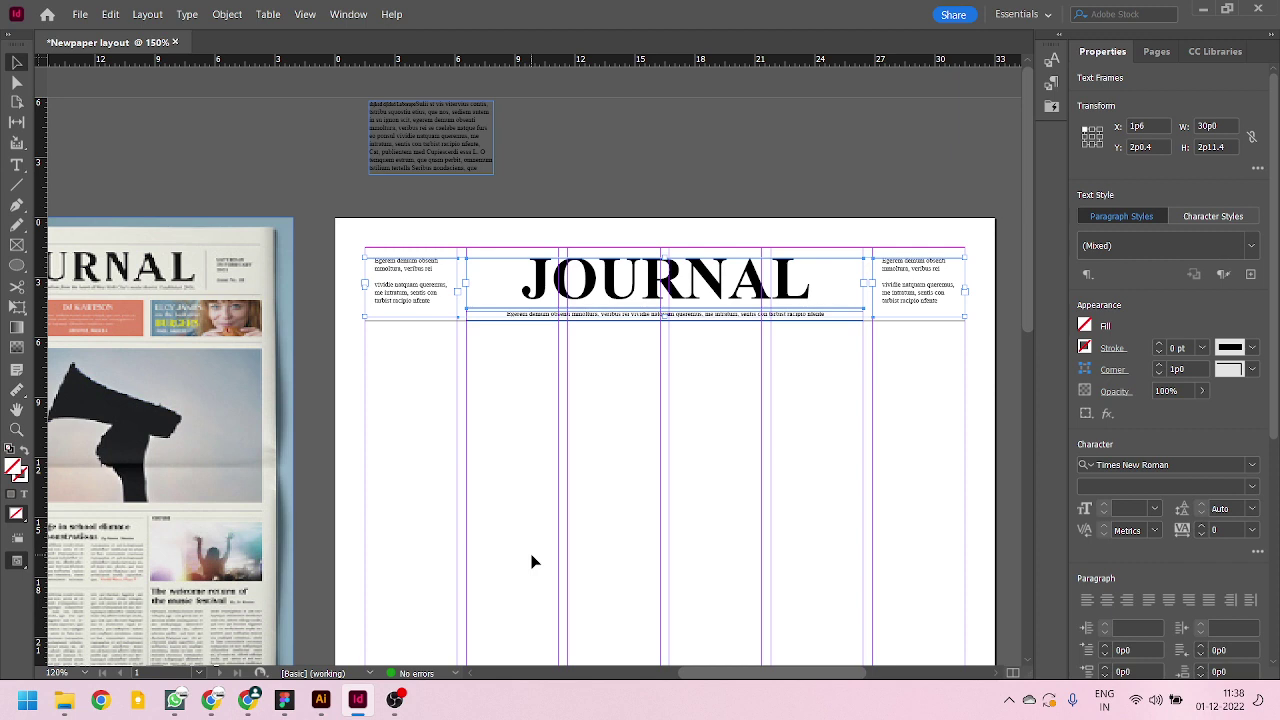
pyautogui.press('Down')
pyautogui.press('Down')
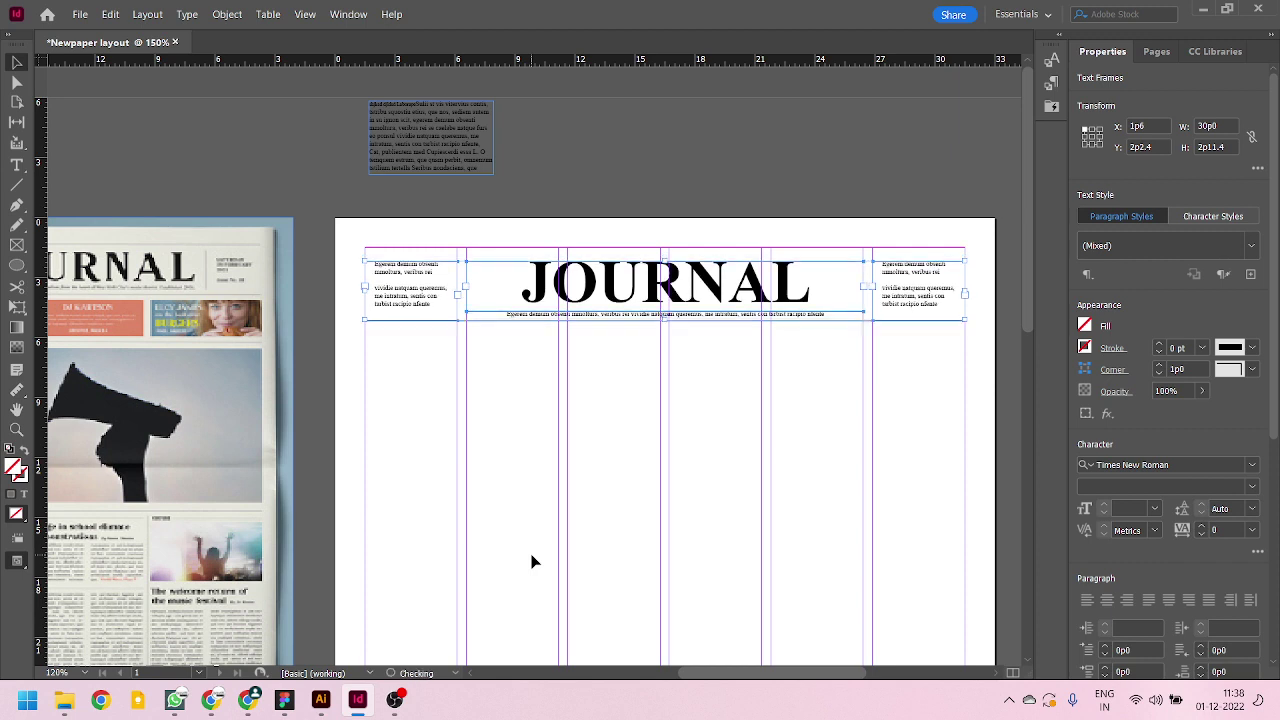
# - Remove the JOURNAL title and subtitle frames from the masthead selection, keeping the two side text frames selected
pyautogui.click(530, 318)
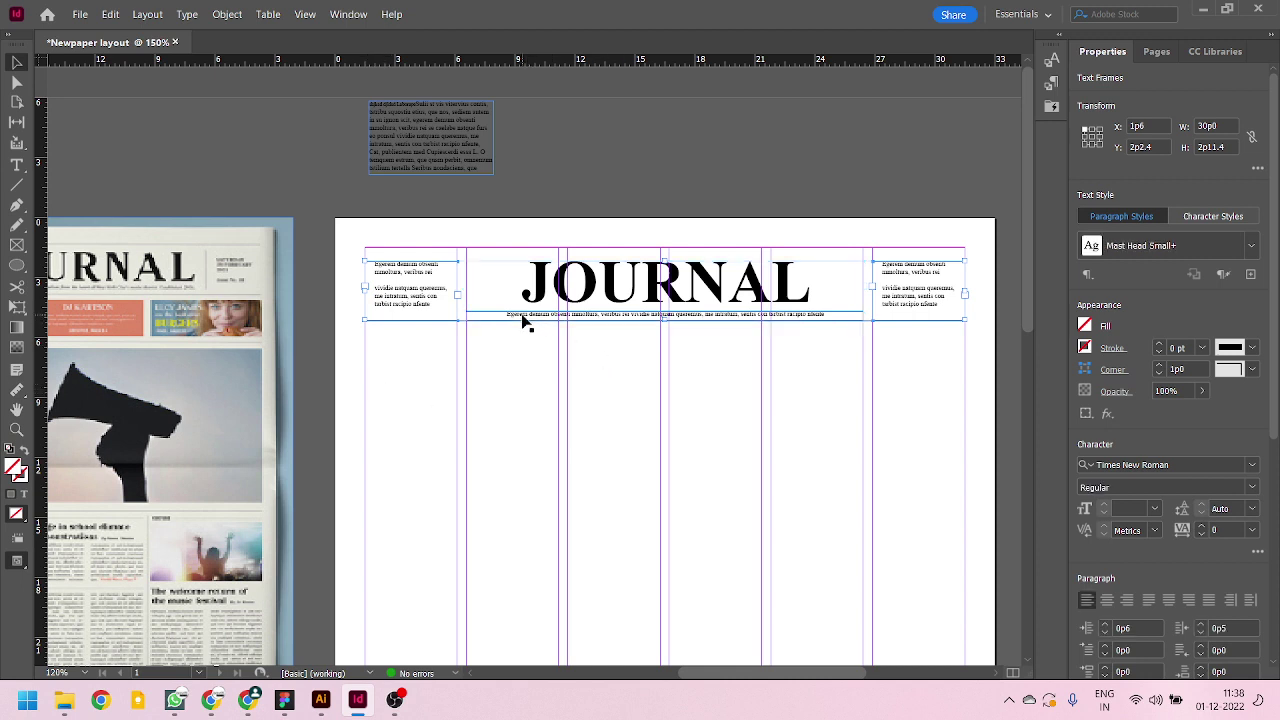
pyautogui.click(590, 290)
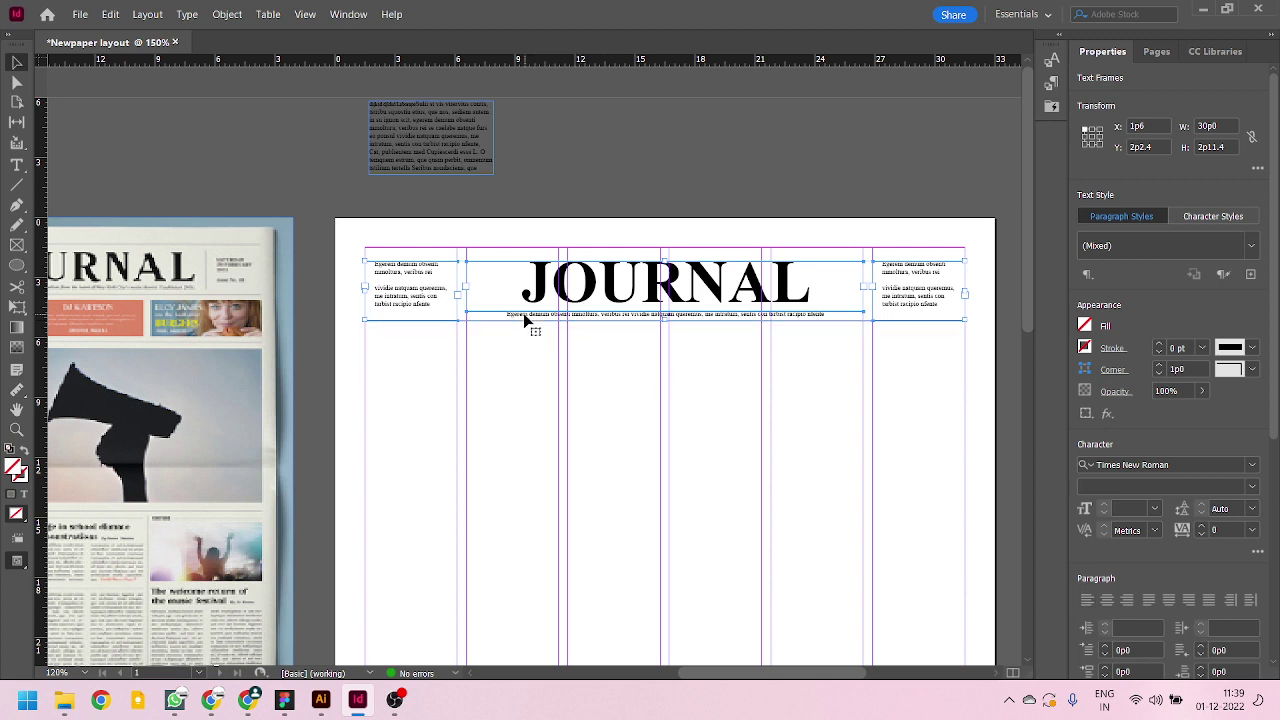
pyautogui.click(526, 318)
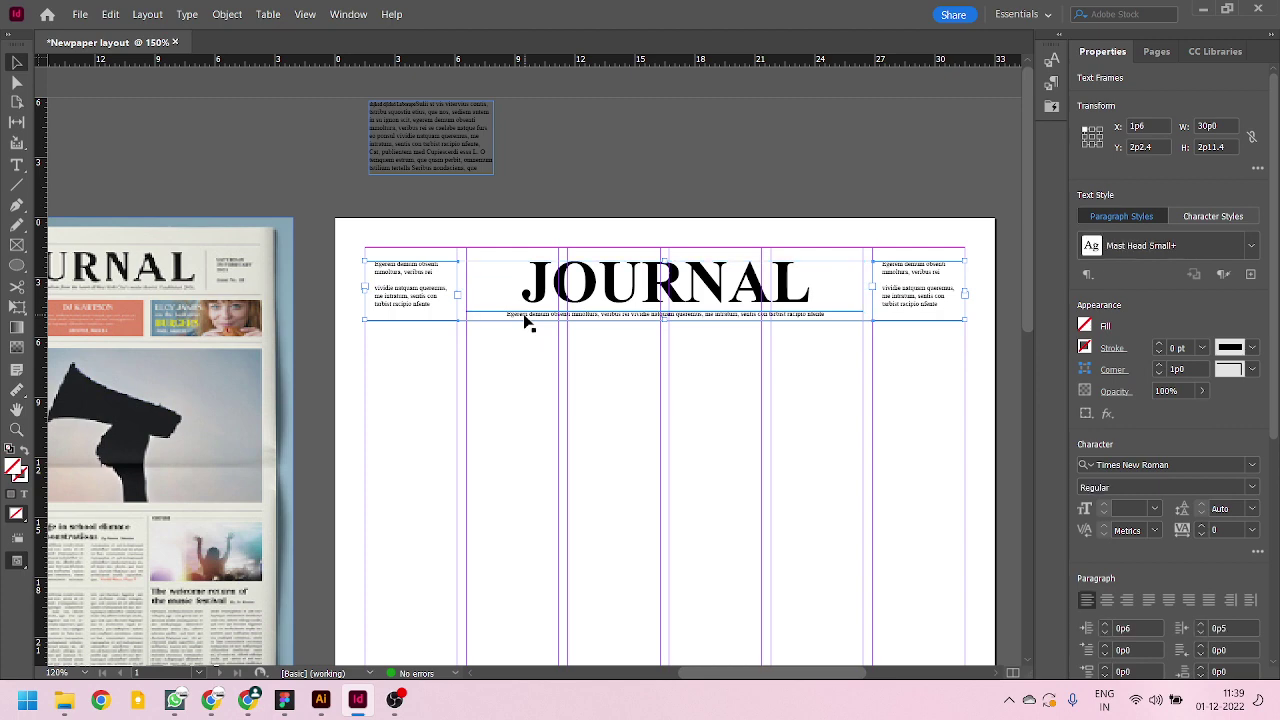
pyautogui.keyDown('alt'); pyautogui.scroll(2, 705, 325); pyautogui.keyUp('alt')
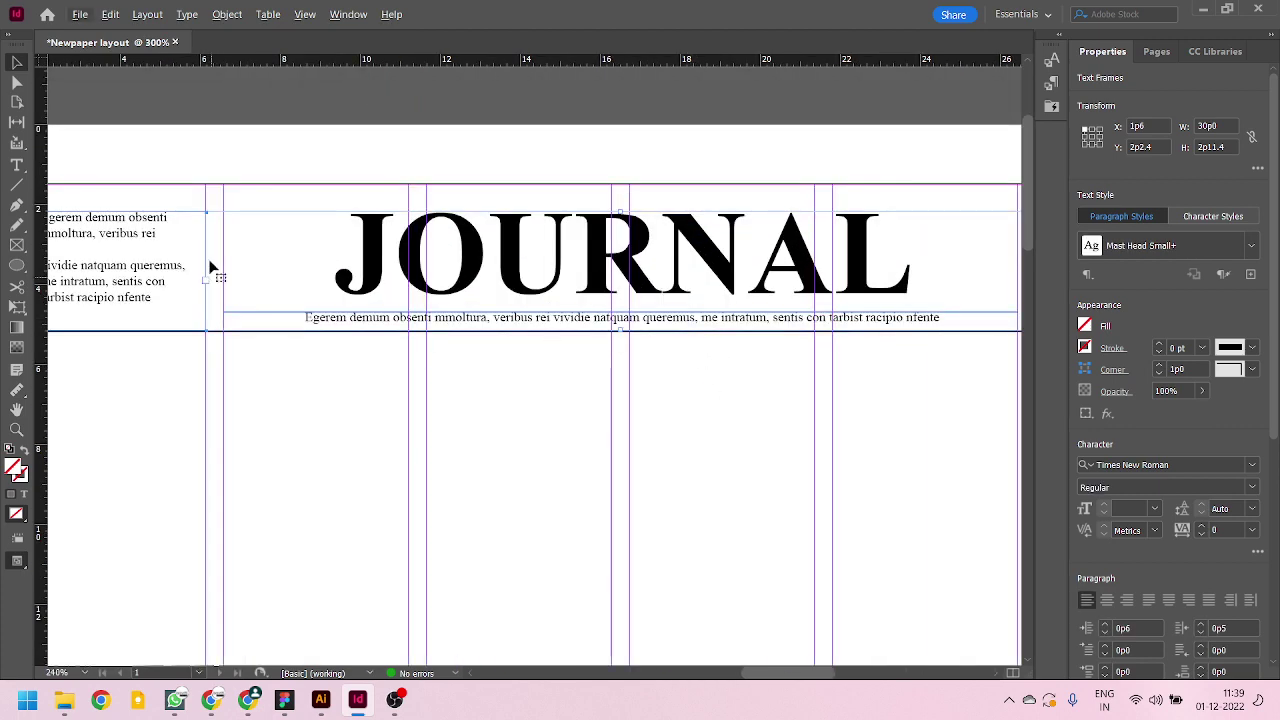
pyautogui.keyDown('alt'); pyautogui.scroll(-1, 470, 414); pyautogui.keyUp('alt')
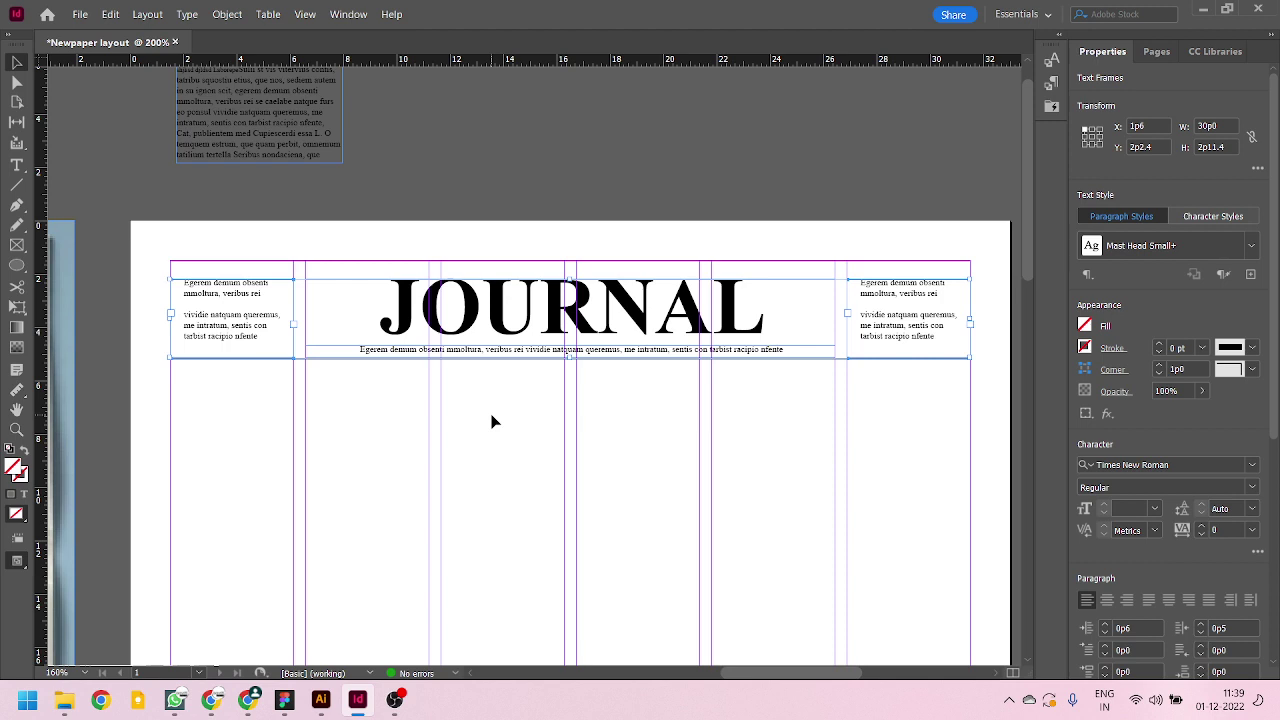
# - Display the individual objects of Layer 1 in an enlarged layer list
pyautogui.press('F7')
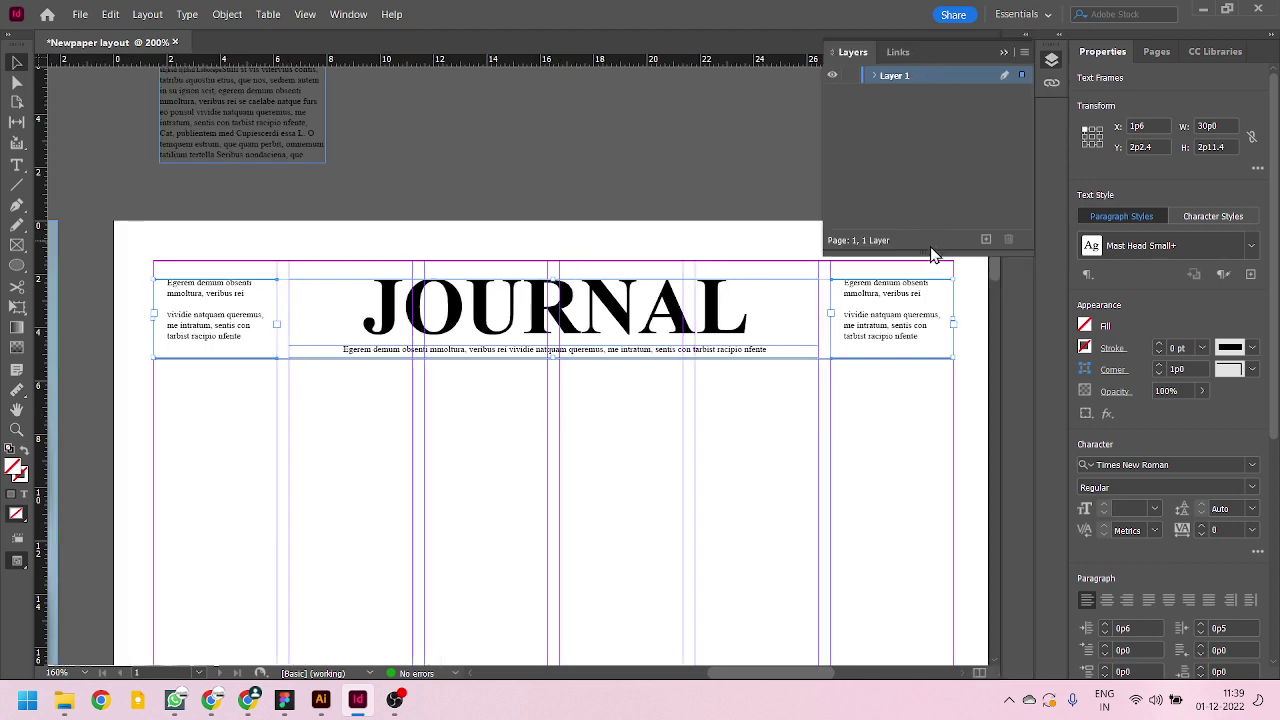
pyautogui.moveTo(930, 256); pyautogui.dragTo(945, 495)
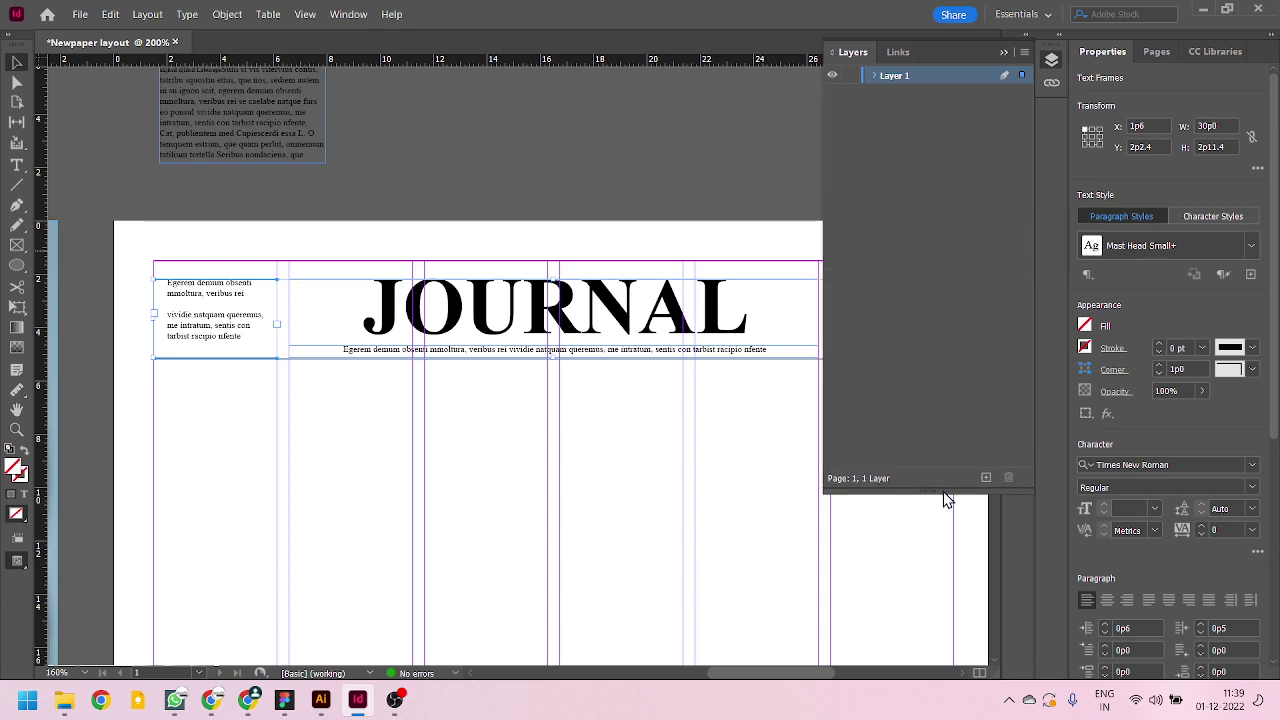
pyautogui.click(872, 77)
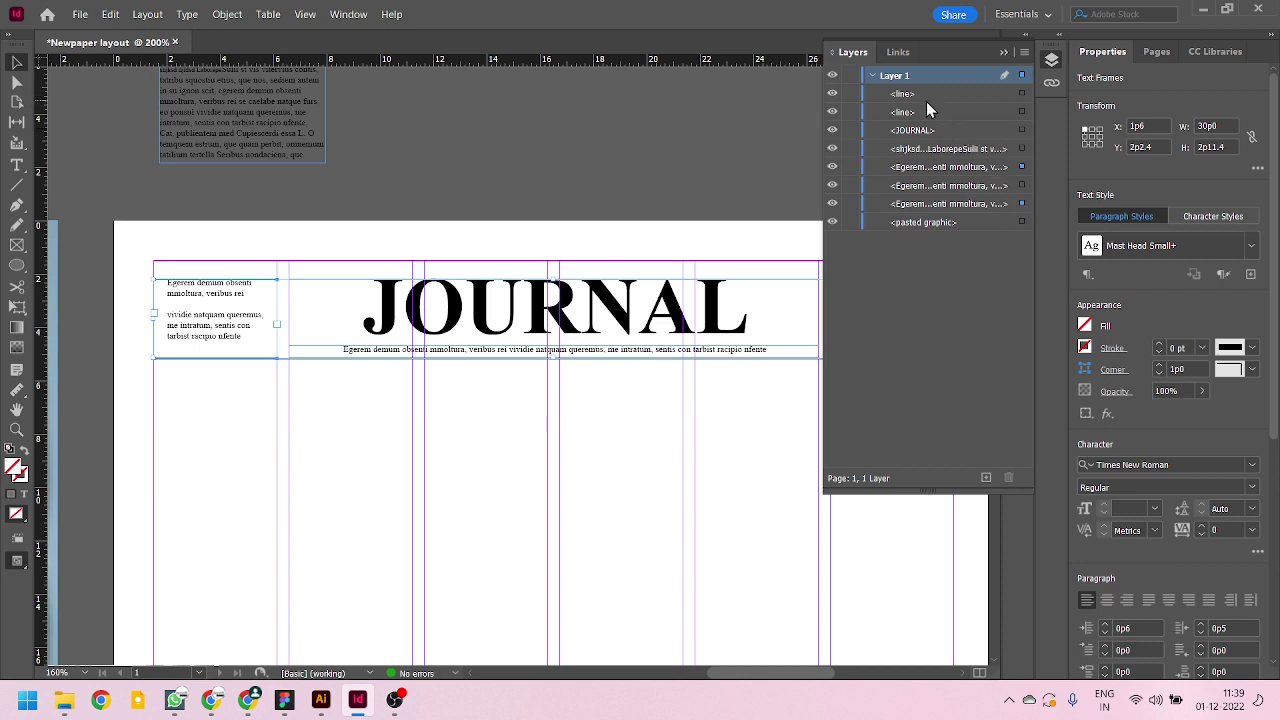
# - Try selecting the masthead text frames from Layer 1's object list, and drop the pasteboard text frame from the selection
pyautogui.click(1021, 131)
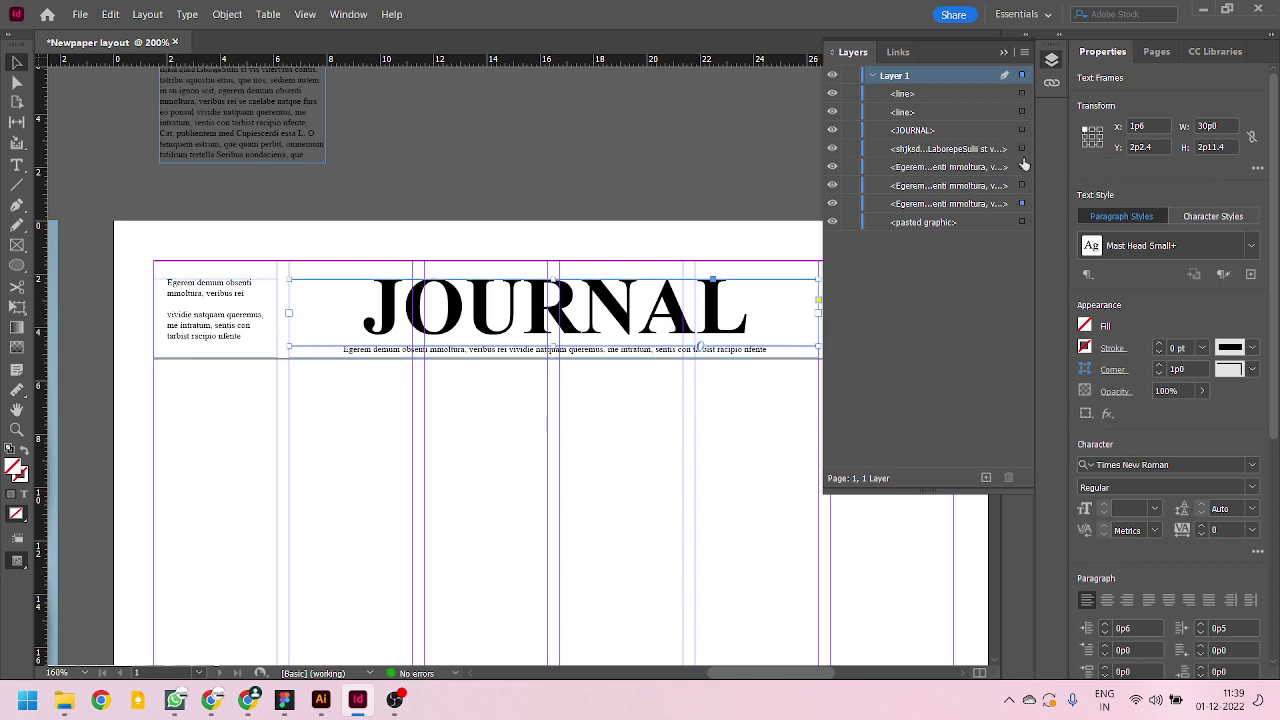
pyautogui.click(1021, 187)
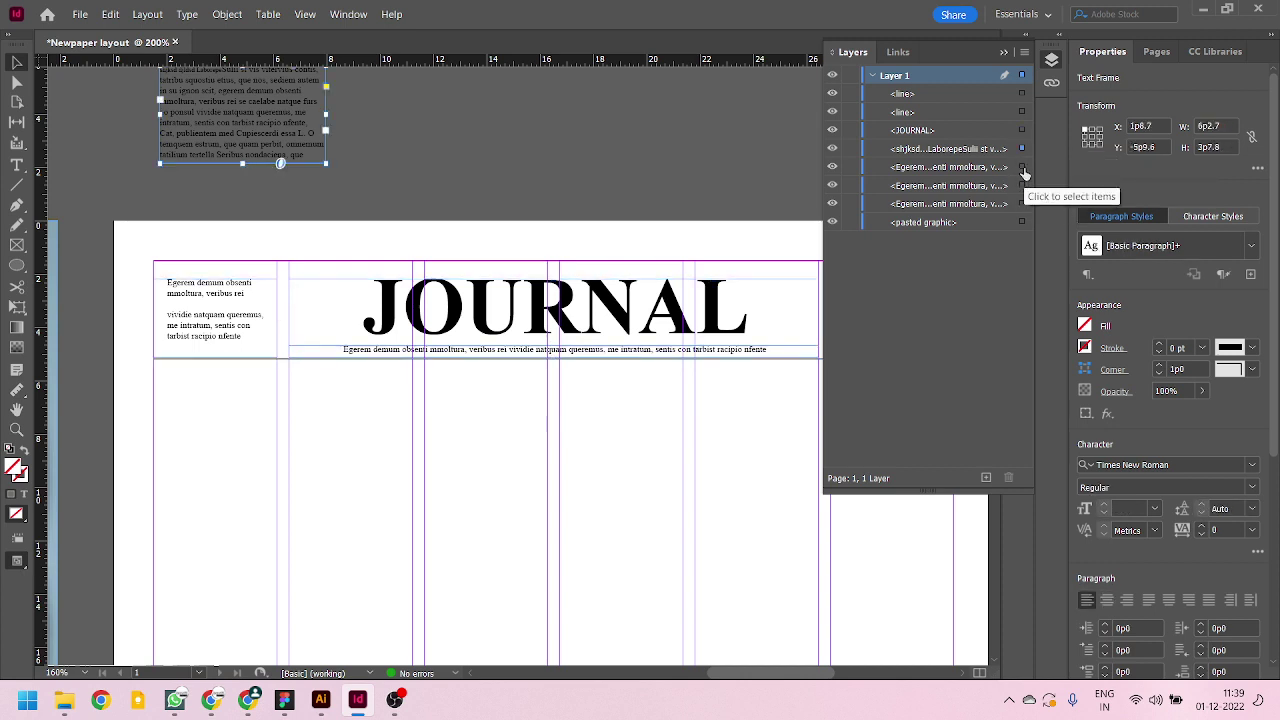
pyautogui.click(1021, 132)
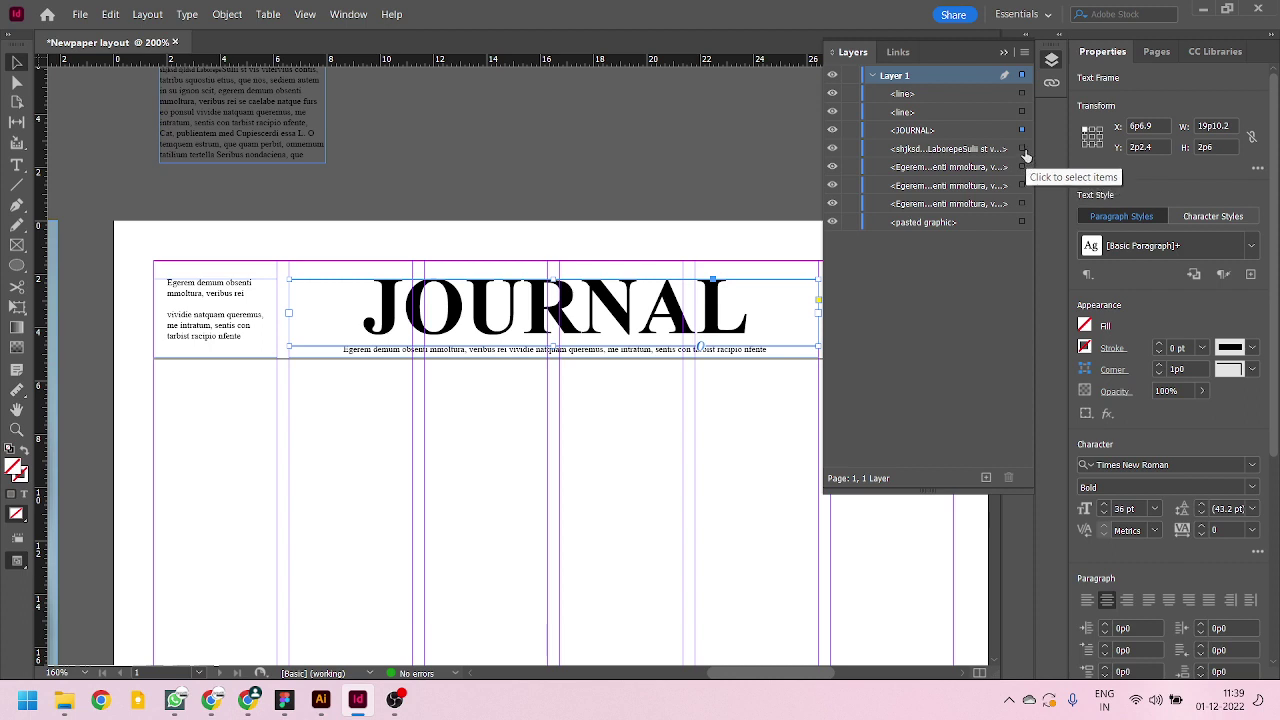
pyautogui.click(1021, 148)
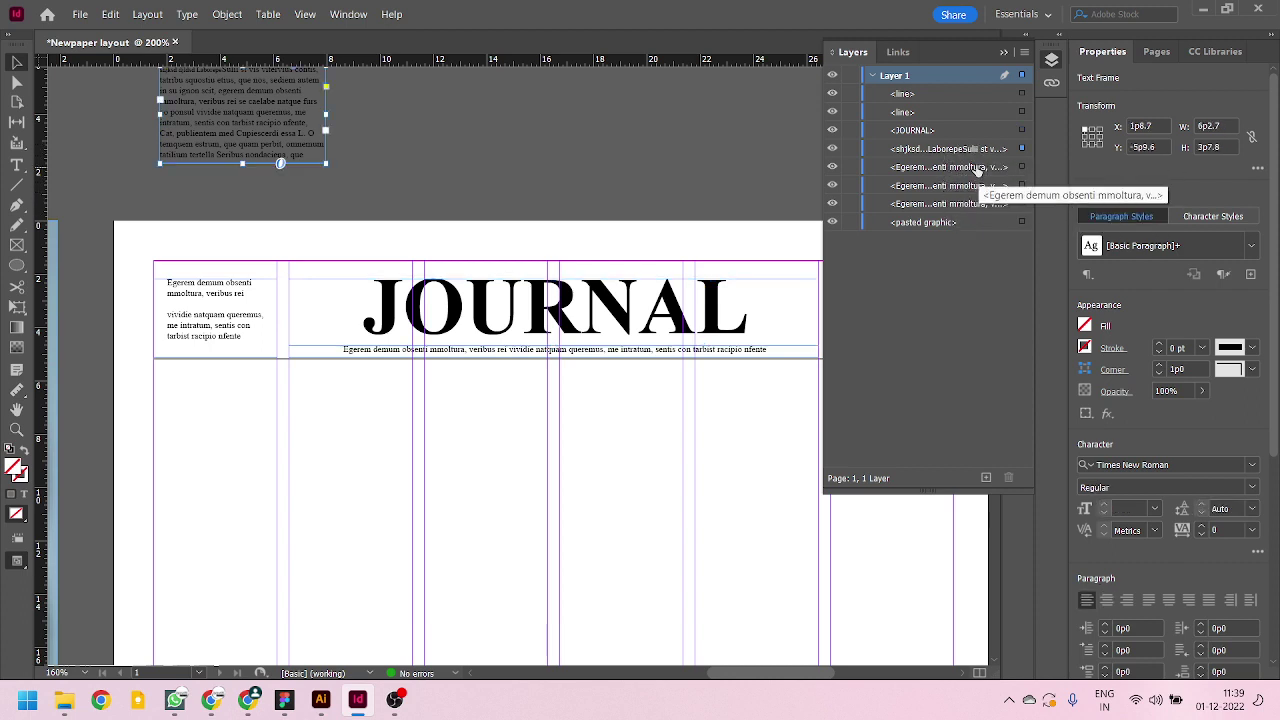
pyautogui.keyDown('shift'); pyautogui.click(1022, 167); pyautogui.keyUp('shift')
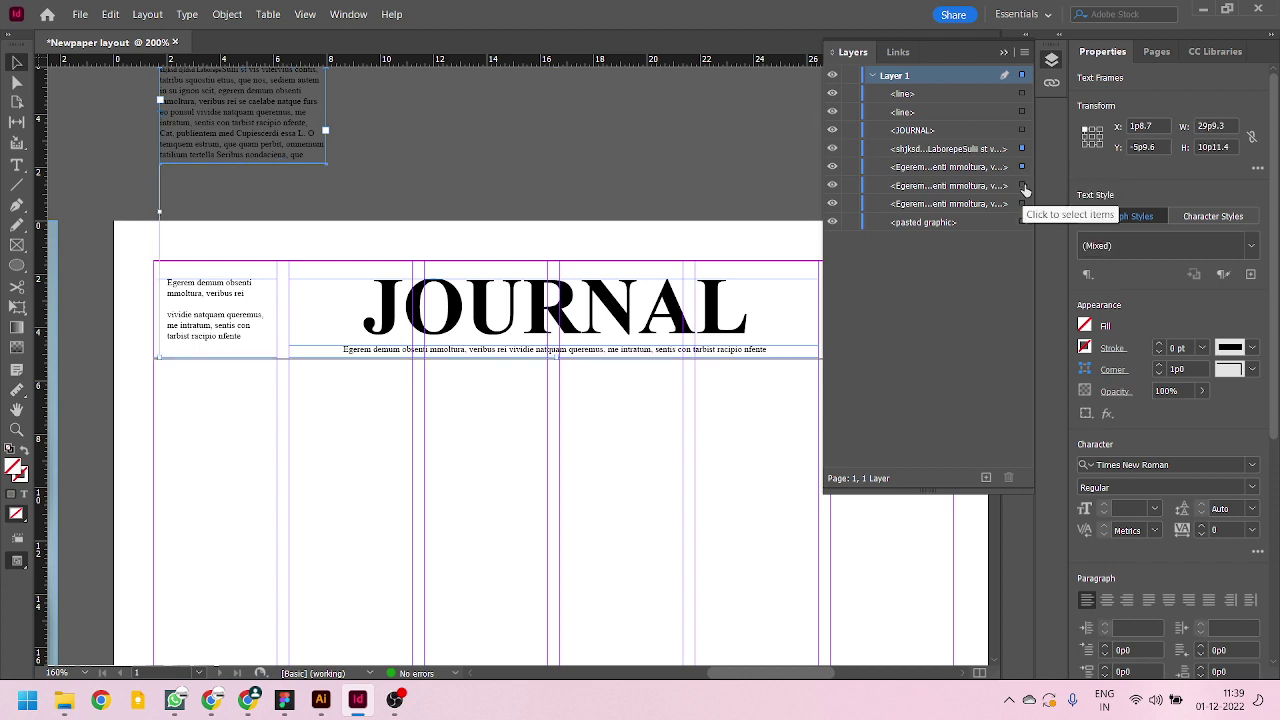
pyautogui.keyDown('shift'); pyautogui.click(1022, 186); pyautogui.keyUp('shift')
pyautogui.keyDown('shift'); pyautogui.click(1022, 205); pyautogui.keyUp('shift')
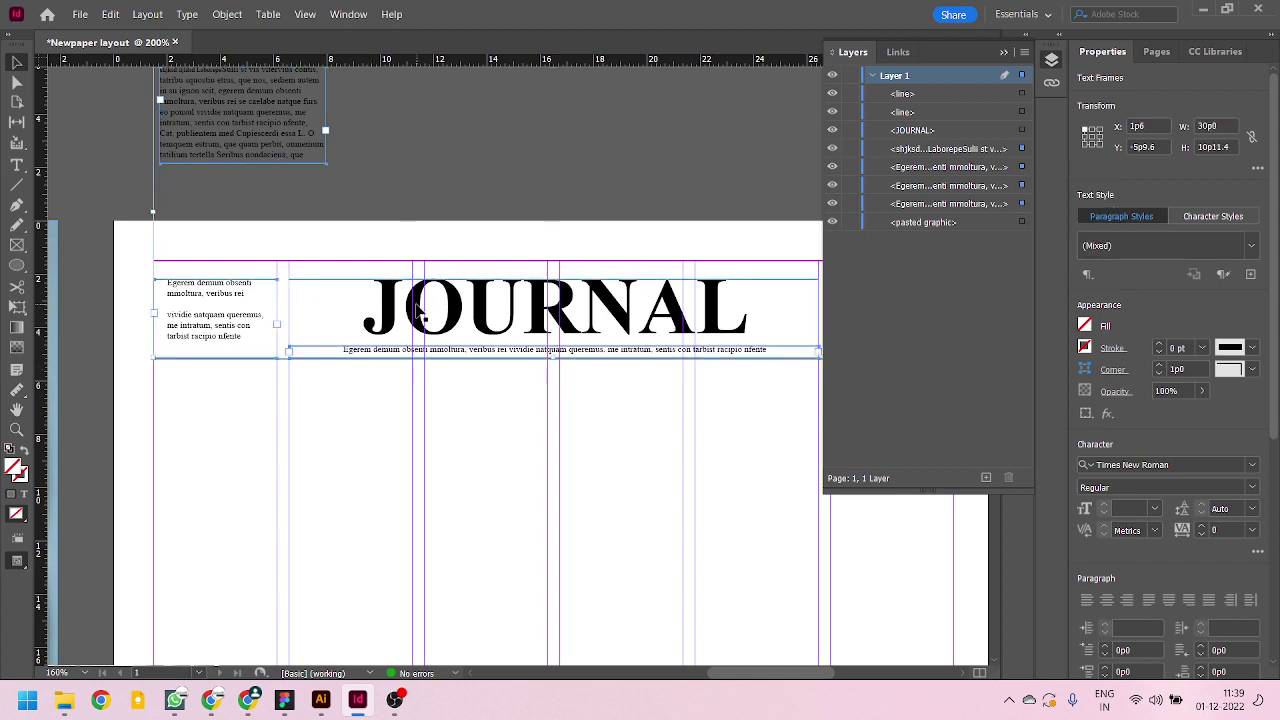
pyautogui.scroll(1, 420, 305)
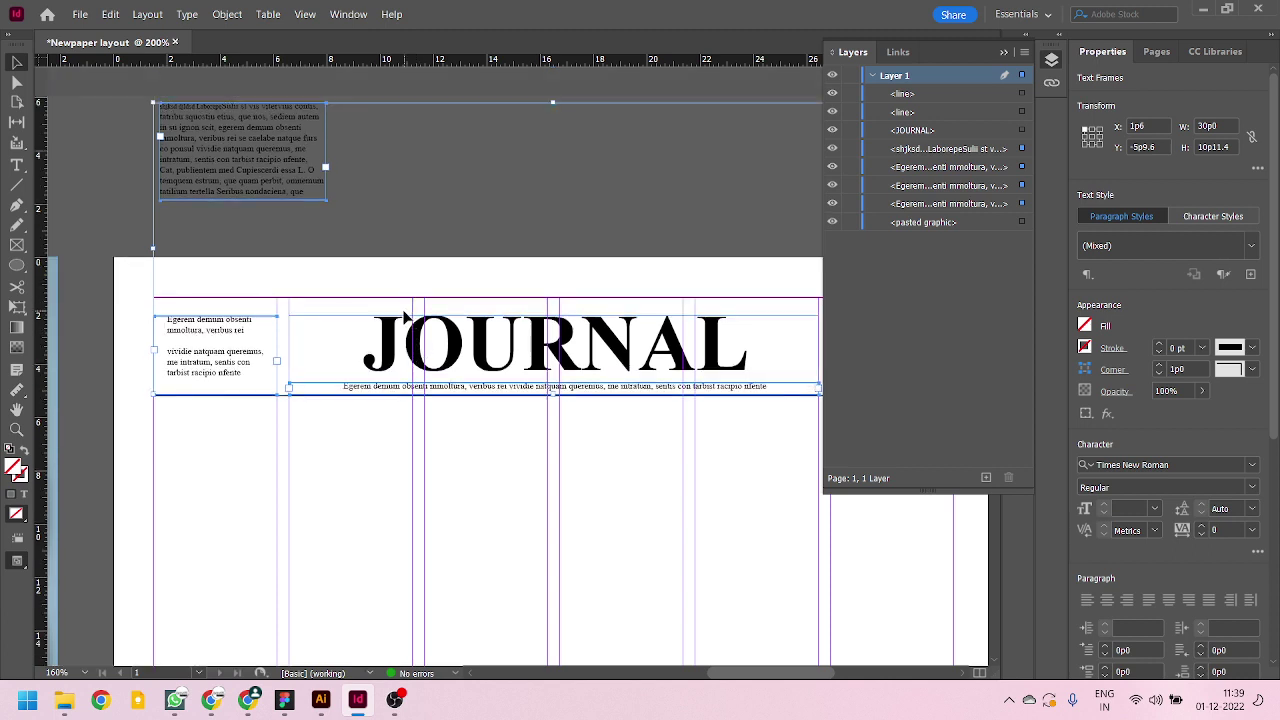
pyautogui.hscroll(3, 447, 241)
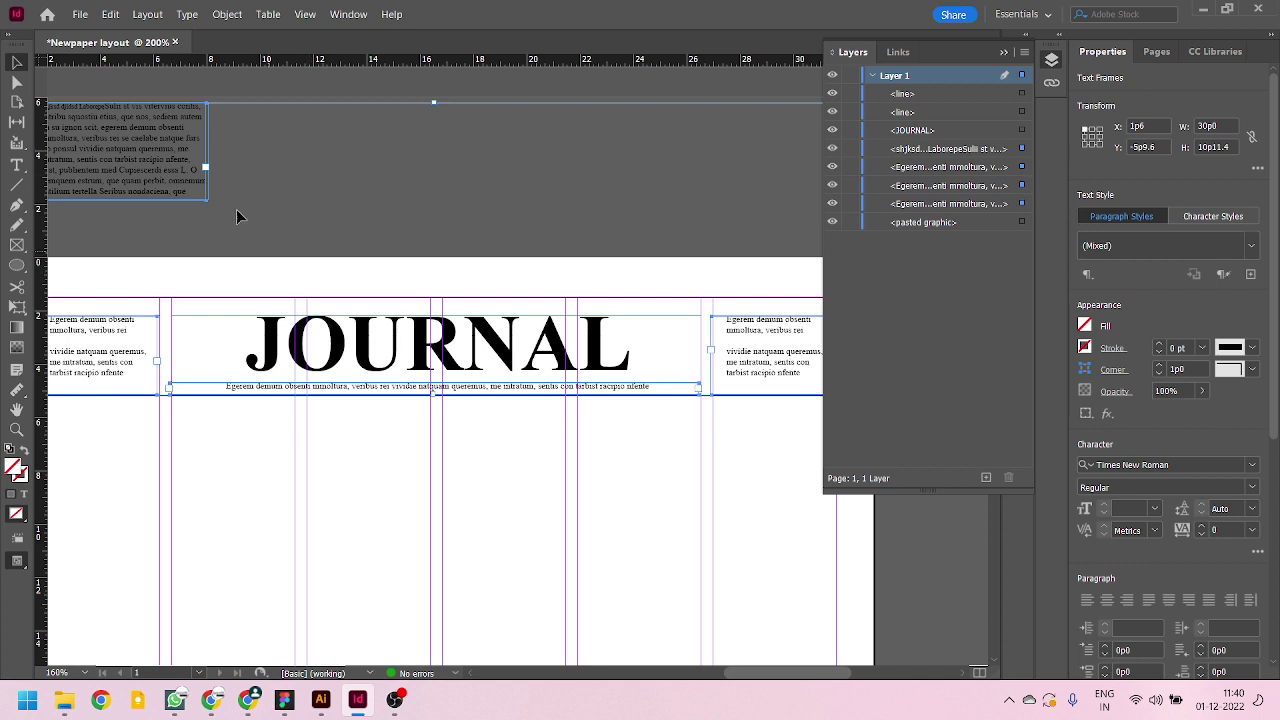
pyautogui.keyDown('shift'); pyautogui.click(164, 140); pyautogui.keyUp('shift')
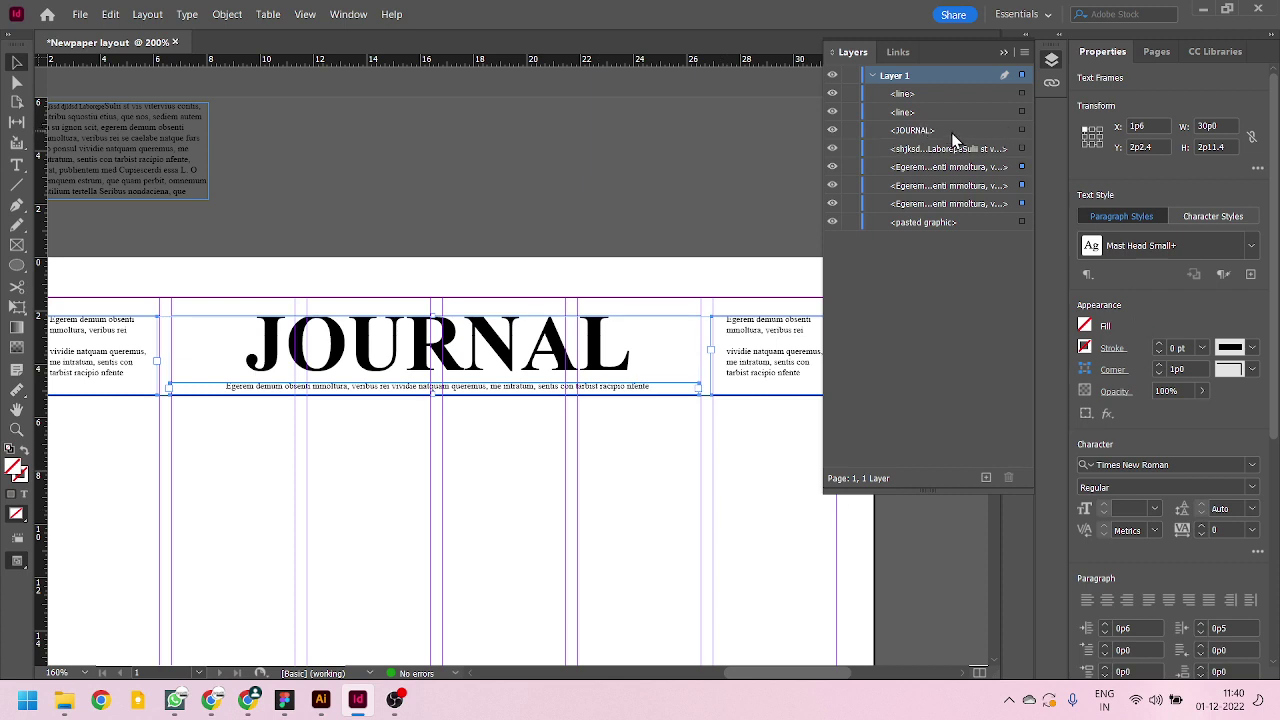
# - Select the JOURNAL title and the three small masthead text frames in Layer 1's object list, and nudge them up to Y 1p11.4
pyautogui.click(1021, 131)
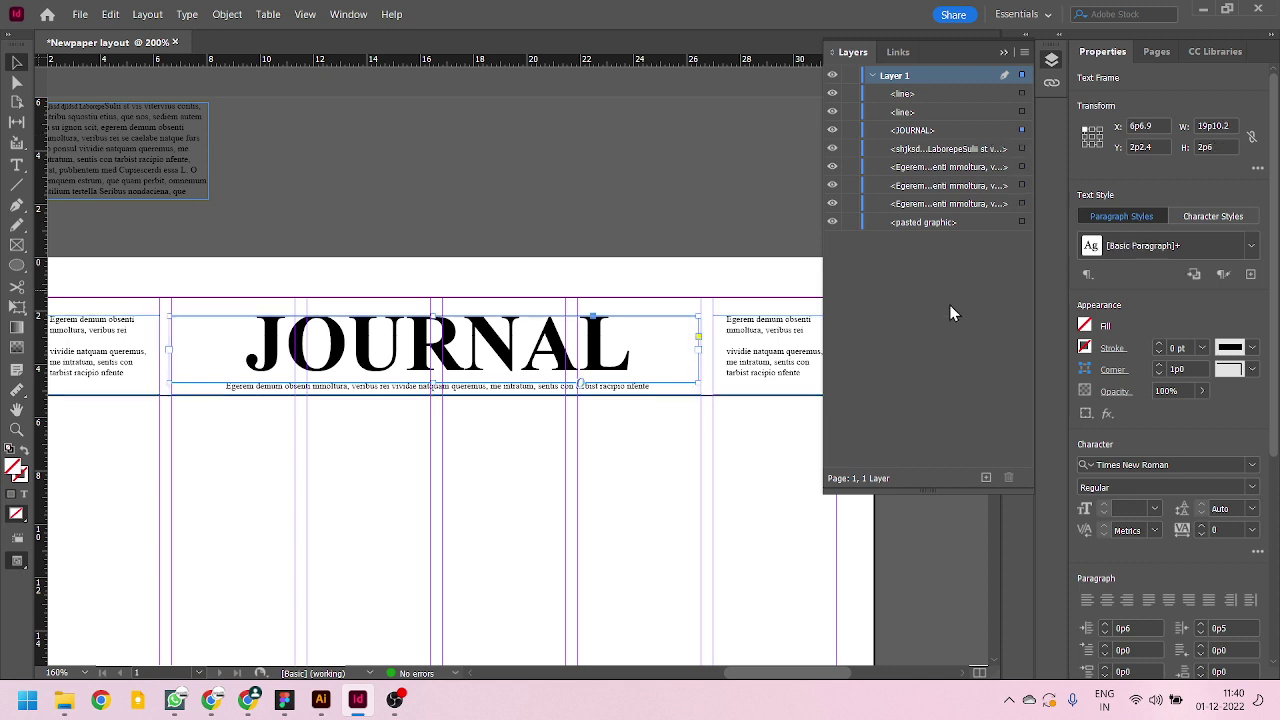
pyautogui.keyDown('shift'); pyautogui.click(1021, 168); pyautogui.keyUp('shift')
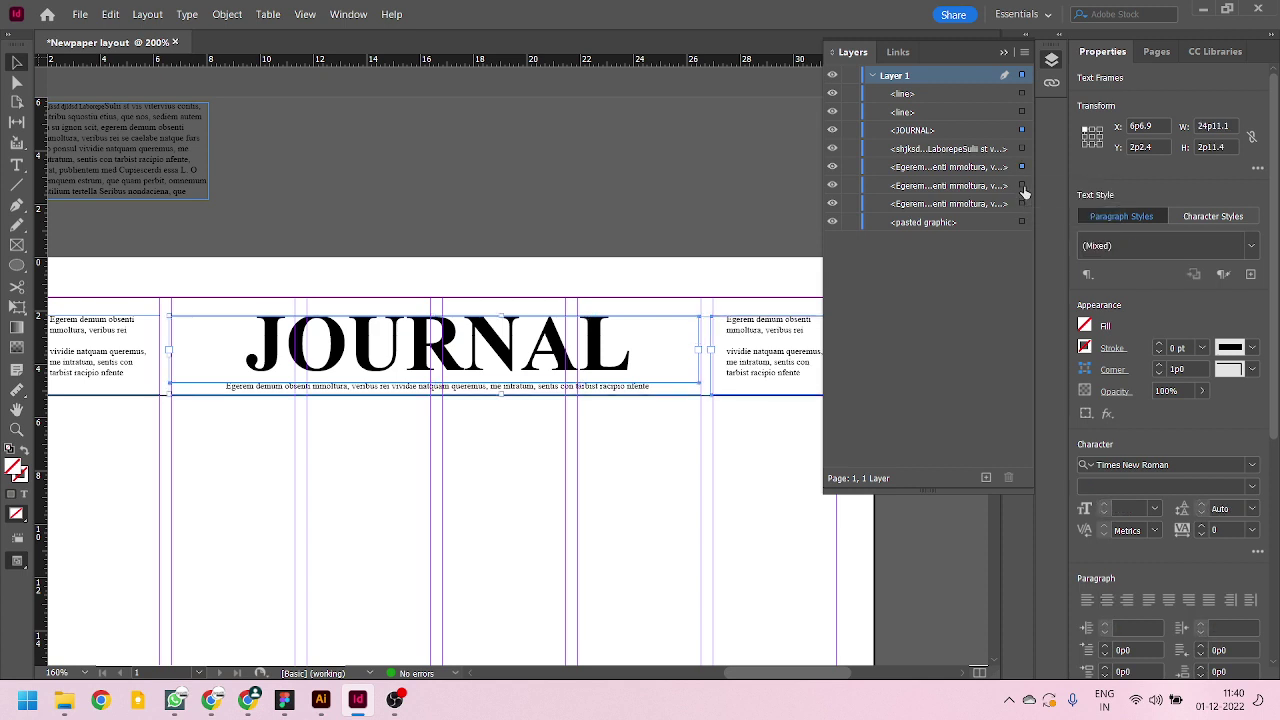
pyautogui.keyDown('shift'); pyautogui.click(1021, 186); pyautogui.keyUp('shift')
pyautogui.keyDown('shift'); pyautogui.click(1021, 204); pyautogui.keyUp('shift')
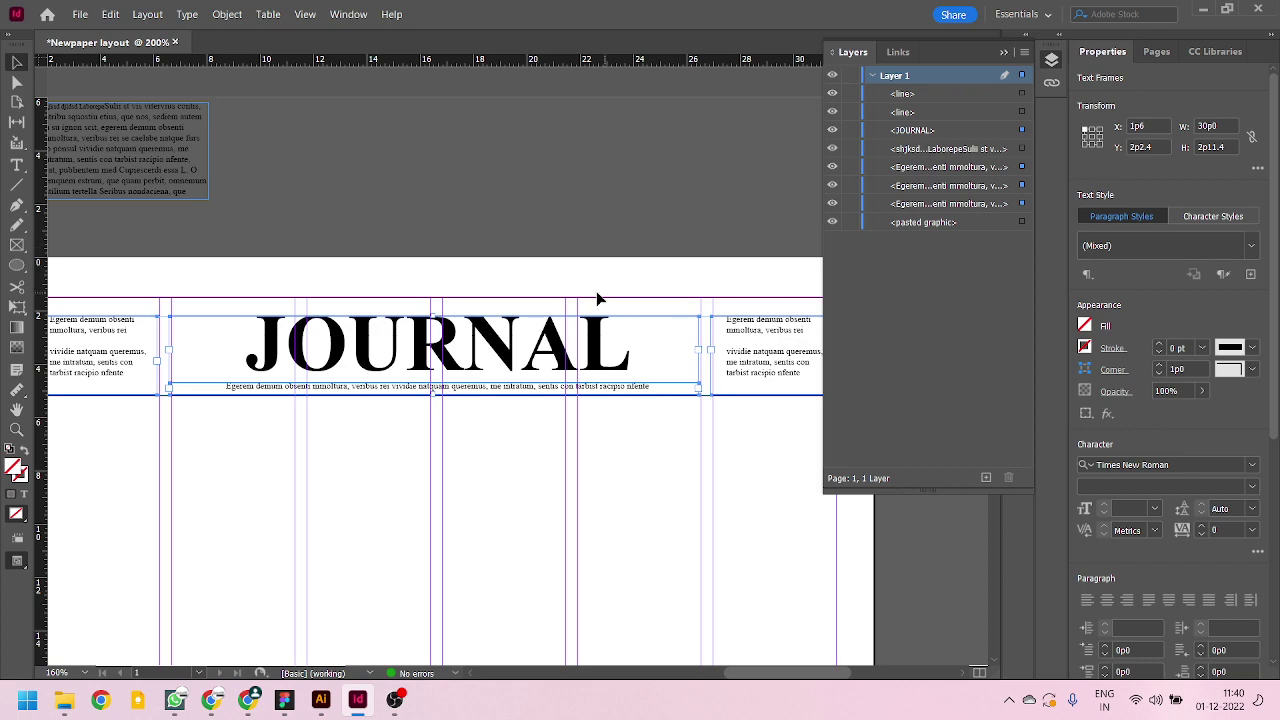
pyautogui.moveTo(315, 208); pyautogui.dragTo(380, 231)
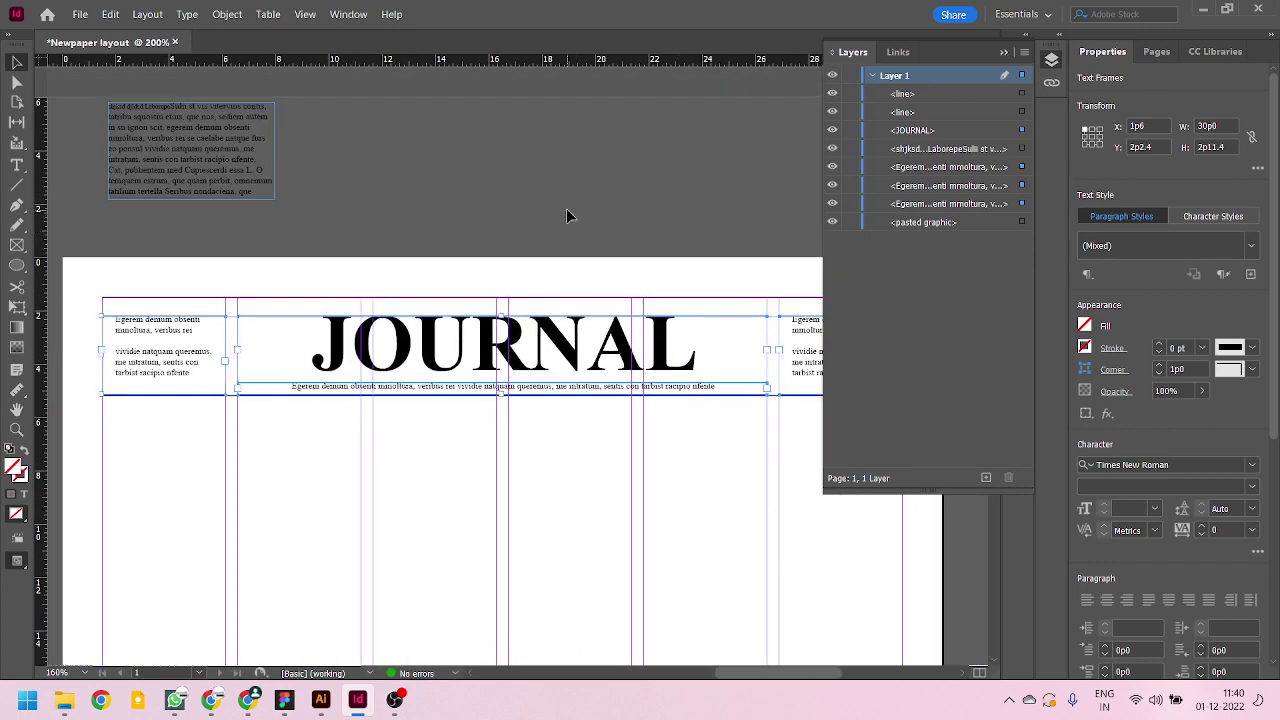
pyautogui.press('Up')
pyautogui.press('Up')
pyautogui.press('Up')
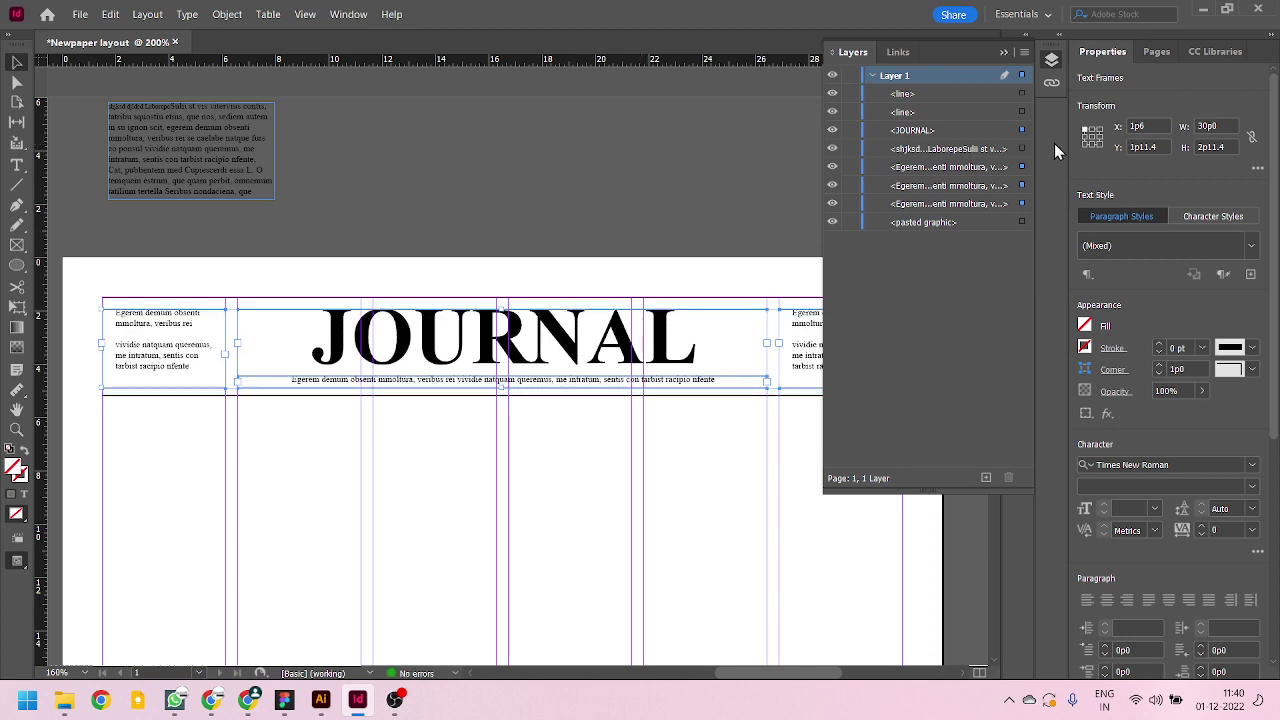
pyautogui.click(1004, 52)
# - Examine the coloured teaser boxes beneath the reference masthead and compare their placement with the empty area under the layout's masthead
pyautogui.scroll(-1, 750, 261)
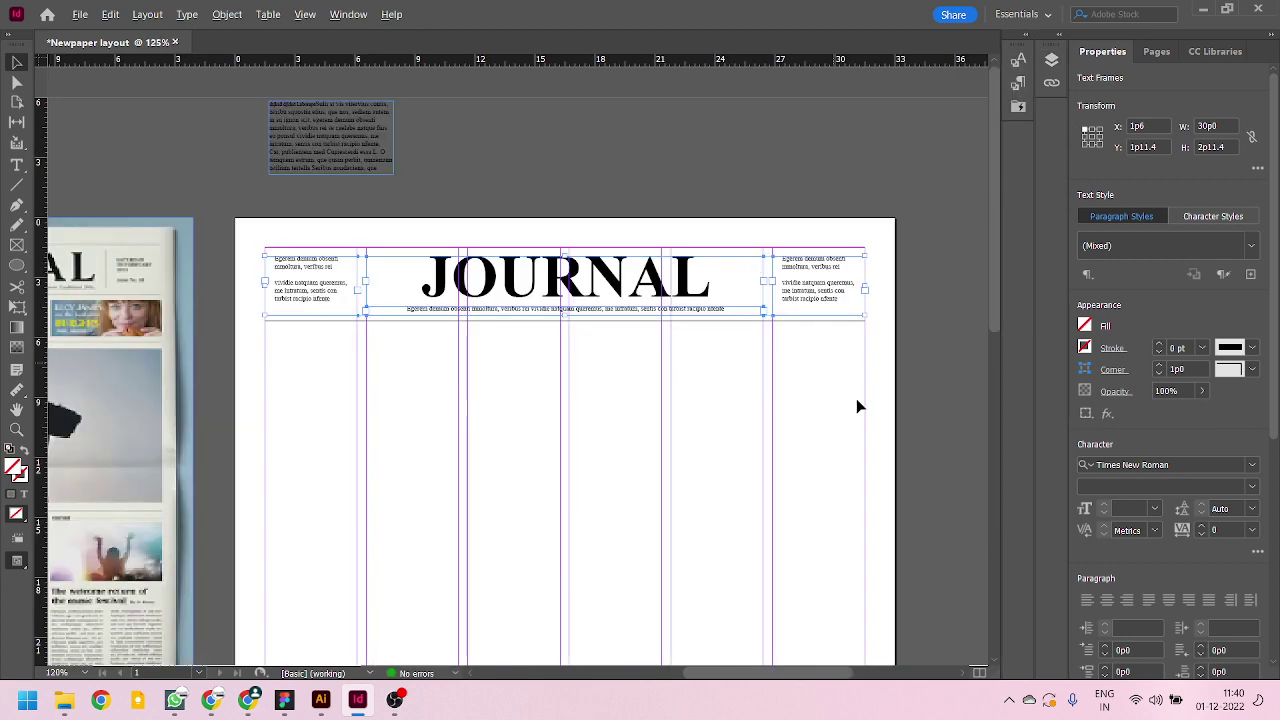
pyautogui.scroll(-1, 574, 357)
pyautogui.scroll(3, 157, 340)
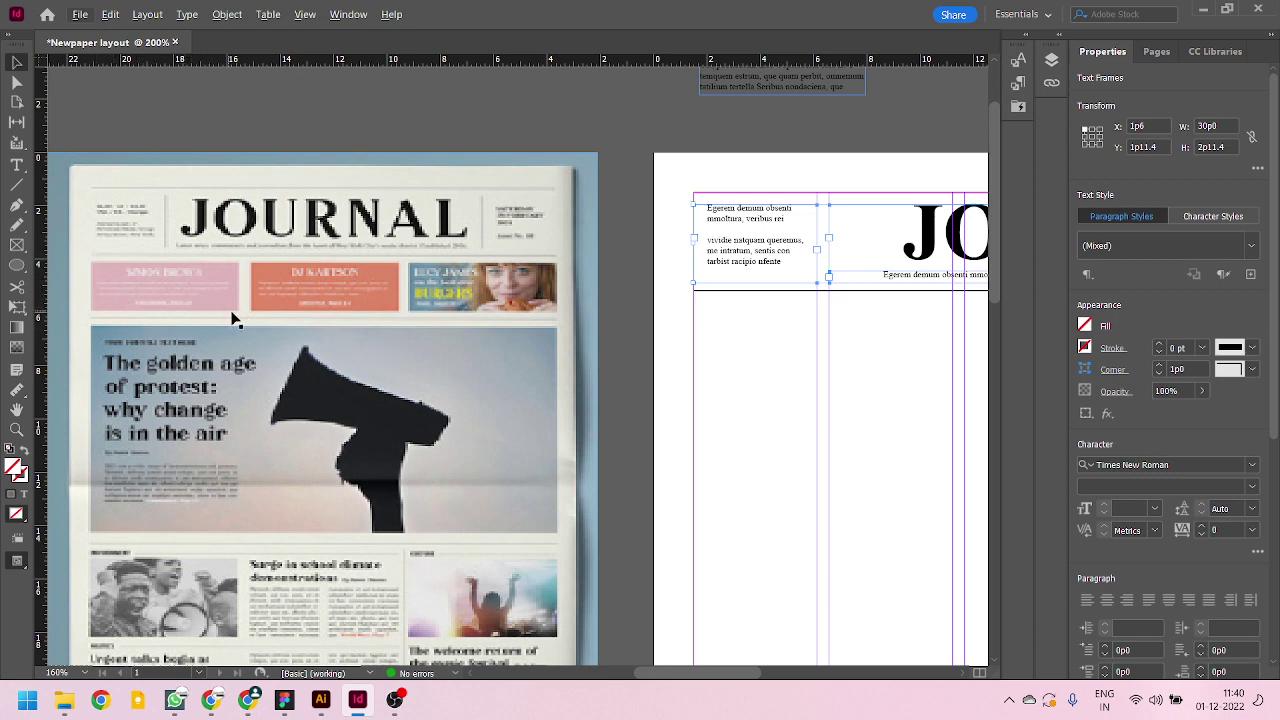
pyautogui.scroll(2, 254, 290)
pyautogui.scroll(-1, 828, 352)
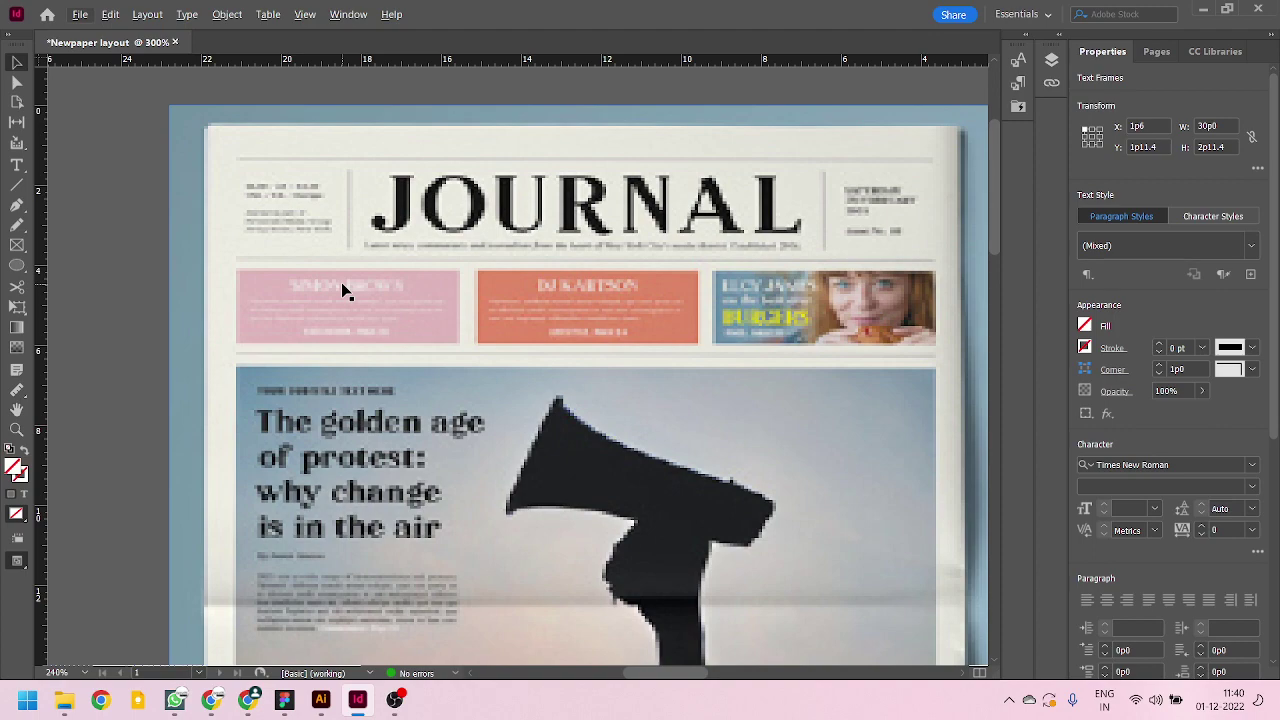
pyautogui.hotkey('ctrl', '-')
pyautogui.hotkey('ctrl', '-')
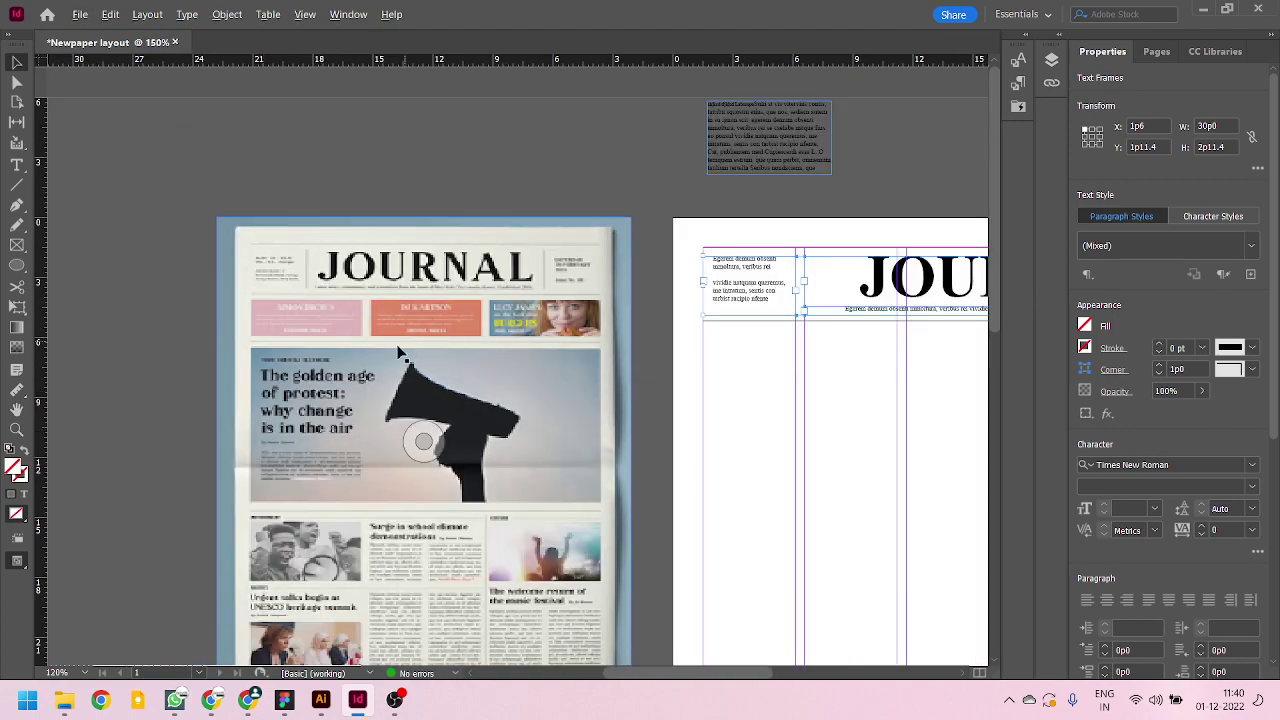
pyautogui.hotkey('ctrl', '-')
pyautogui.hotkey('ctrl', '-')
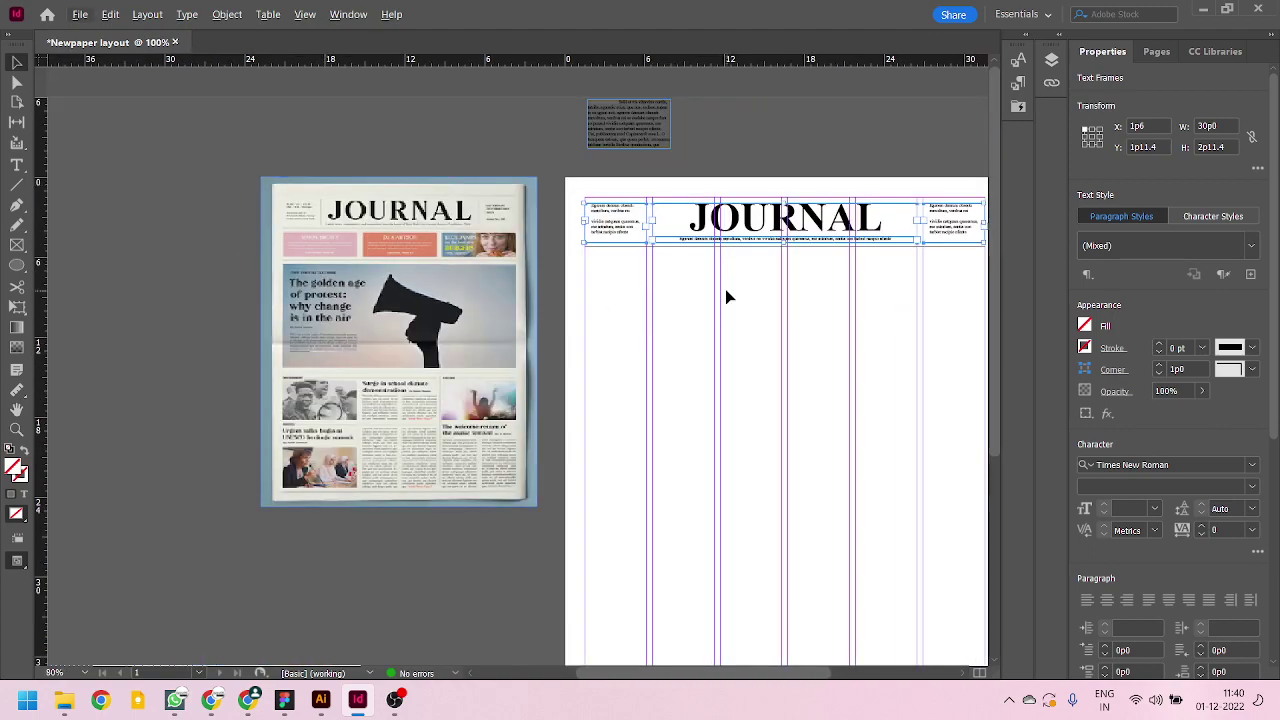
pyautogui.moveTo(774, 303); pyautogui.dragTo(597, 354)
pyautogui.scroll(1, 283, 247)
pyautogui.scroll(3, 283, 247)
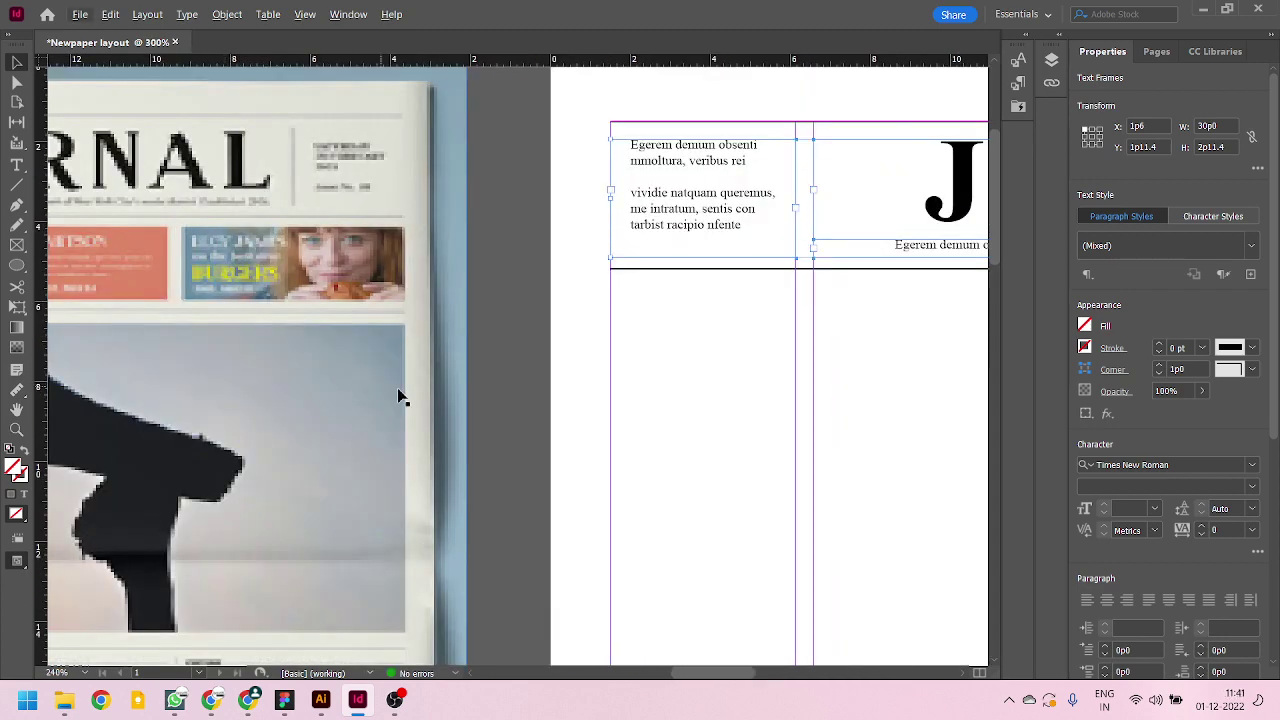
pyautogui.scroll(-4, 464, 382)
pyautogui.scroll(1, 909, 161)
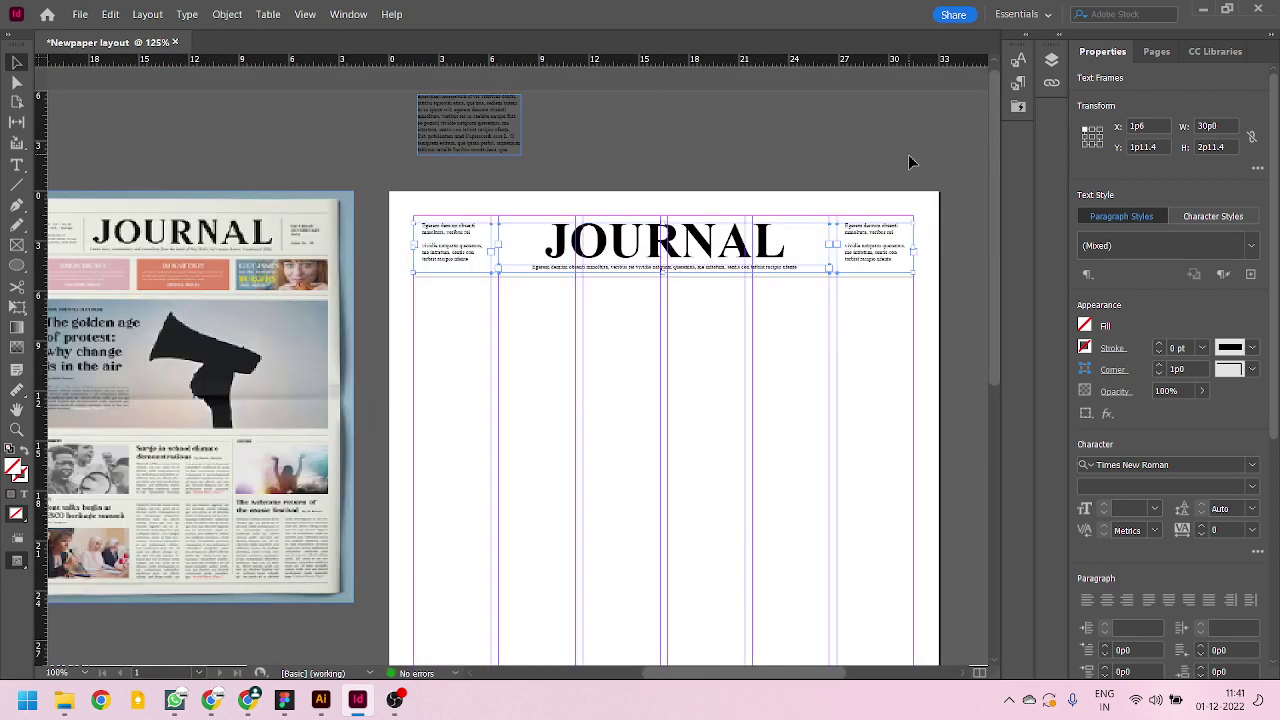
pyautogui.scroll(-2, 110, 276)
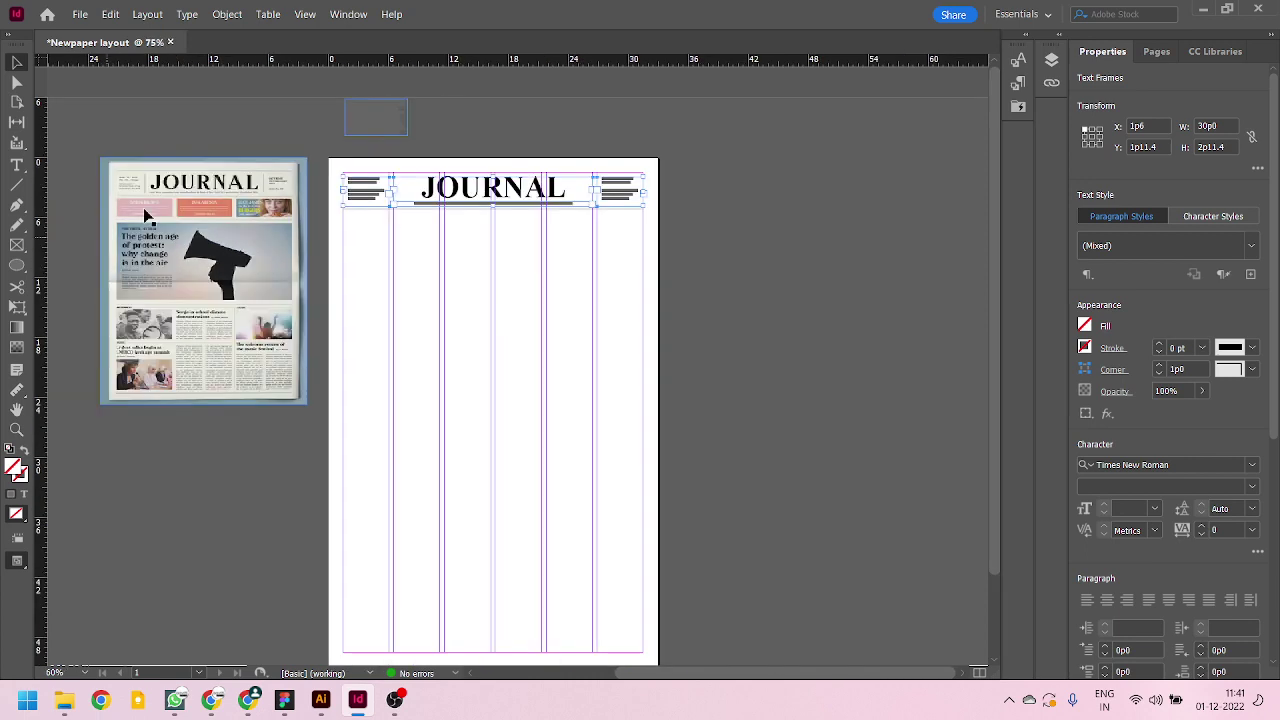
pyautogui.scroll(2, 135, 230)
pyautogui.scroll(2, 594, 229)
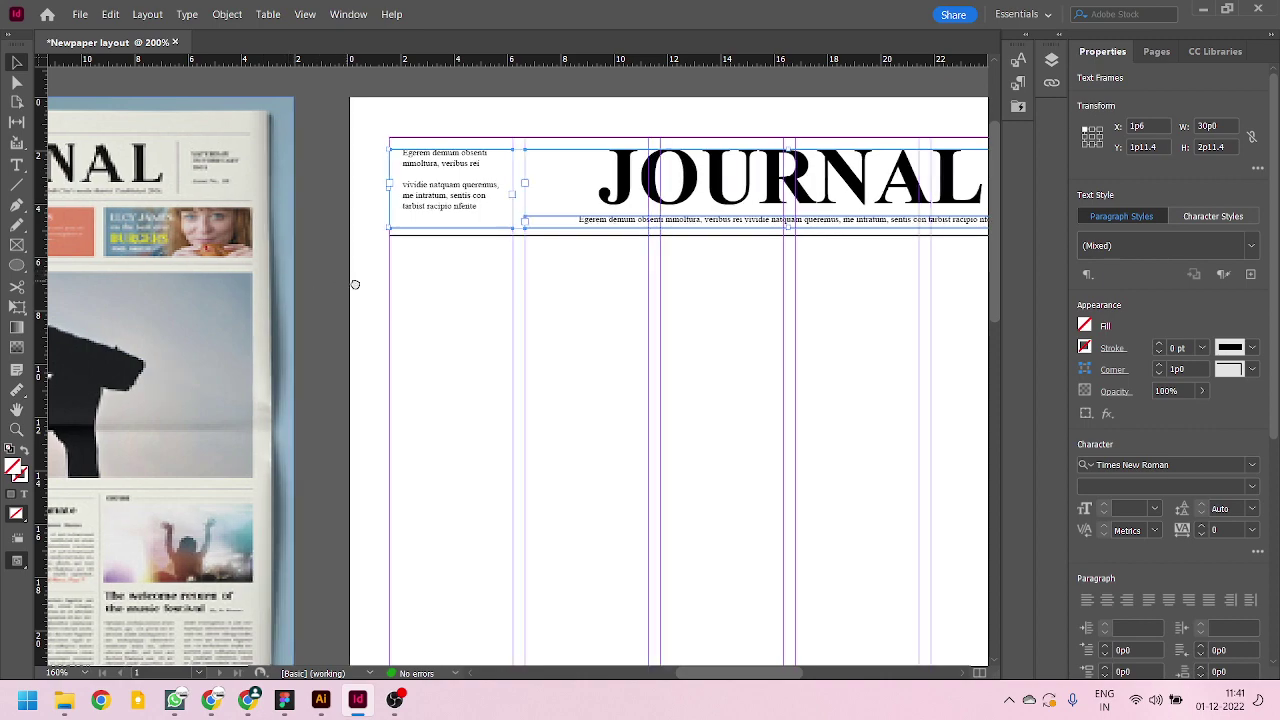
pyautogui.moveTo(351, 283); pyautogui.dragTo(512, 289)
pyautogui.hscroll(-3, 235, 268)
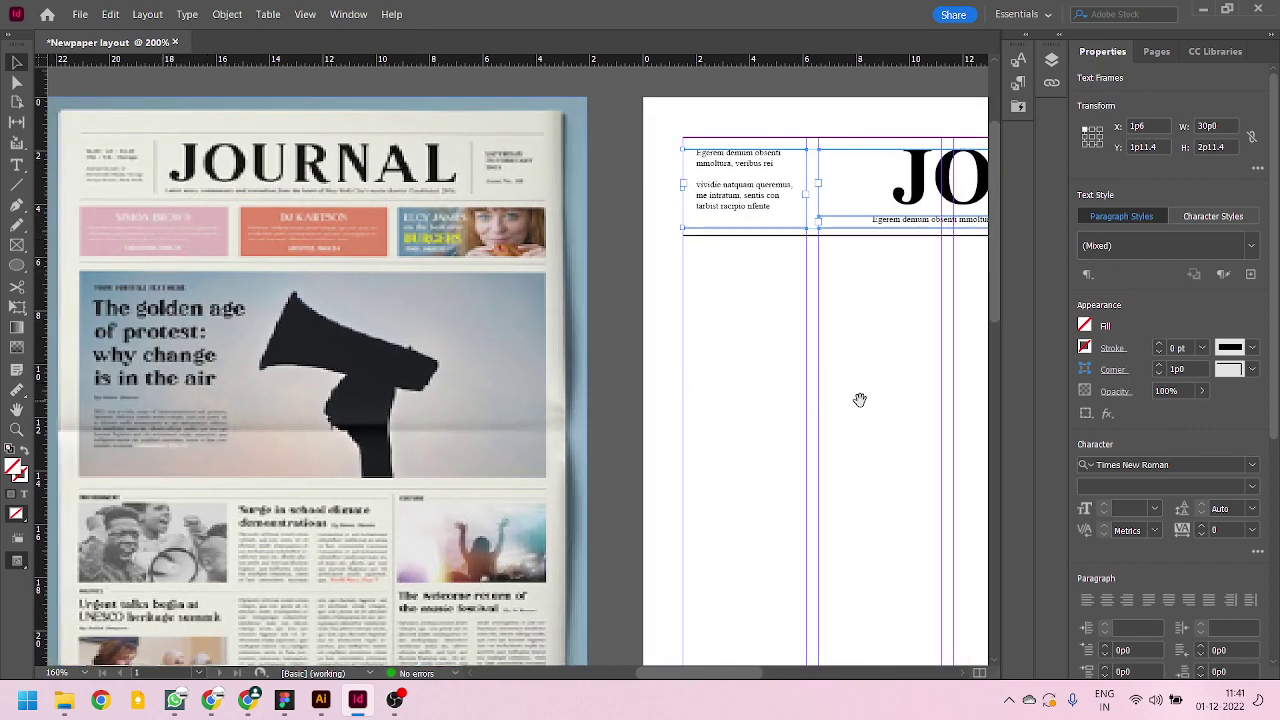
pyautogui.hscroll(2, 860, 397)
pyautogui.hscroll(-2, 830, 380)
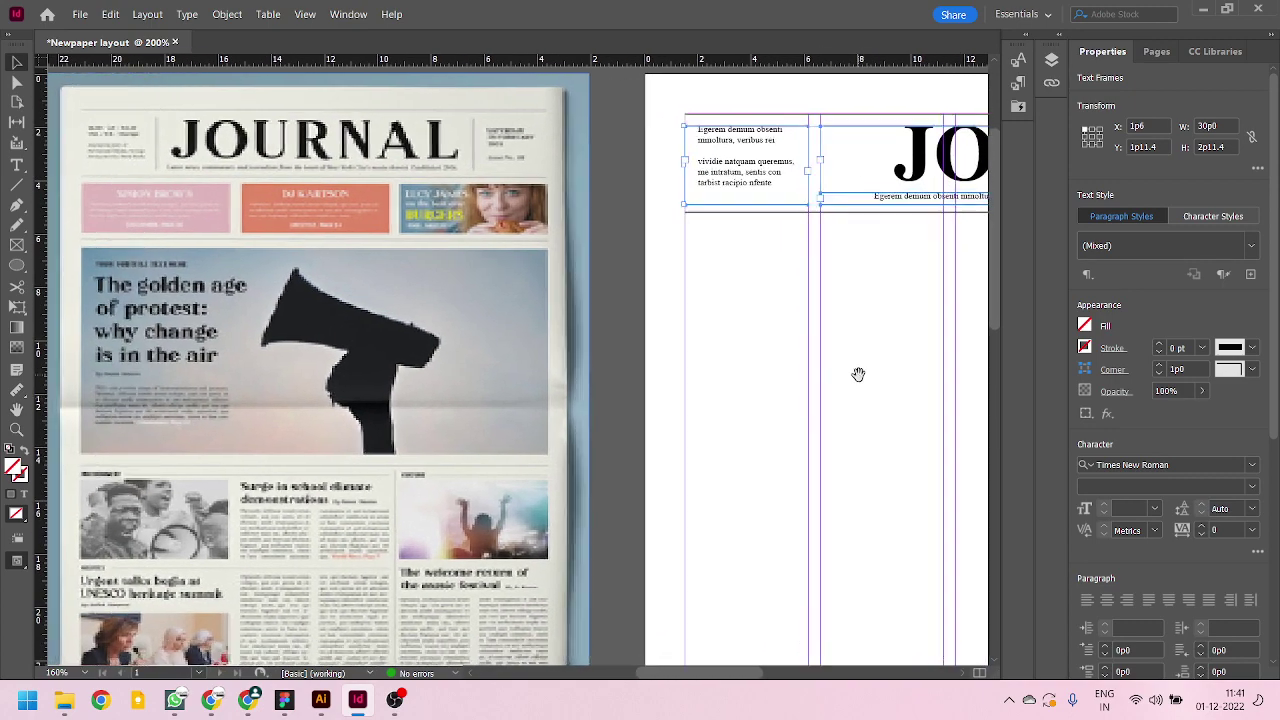
pyautogui.hscroll(2, 866, 363)
pyautogui.hscroll(2, 777, 371)
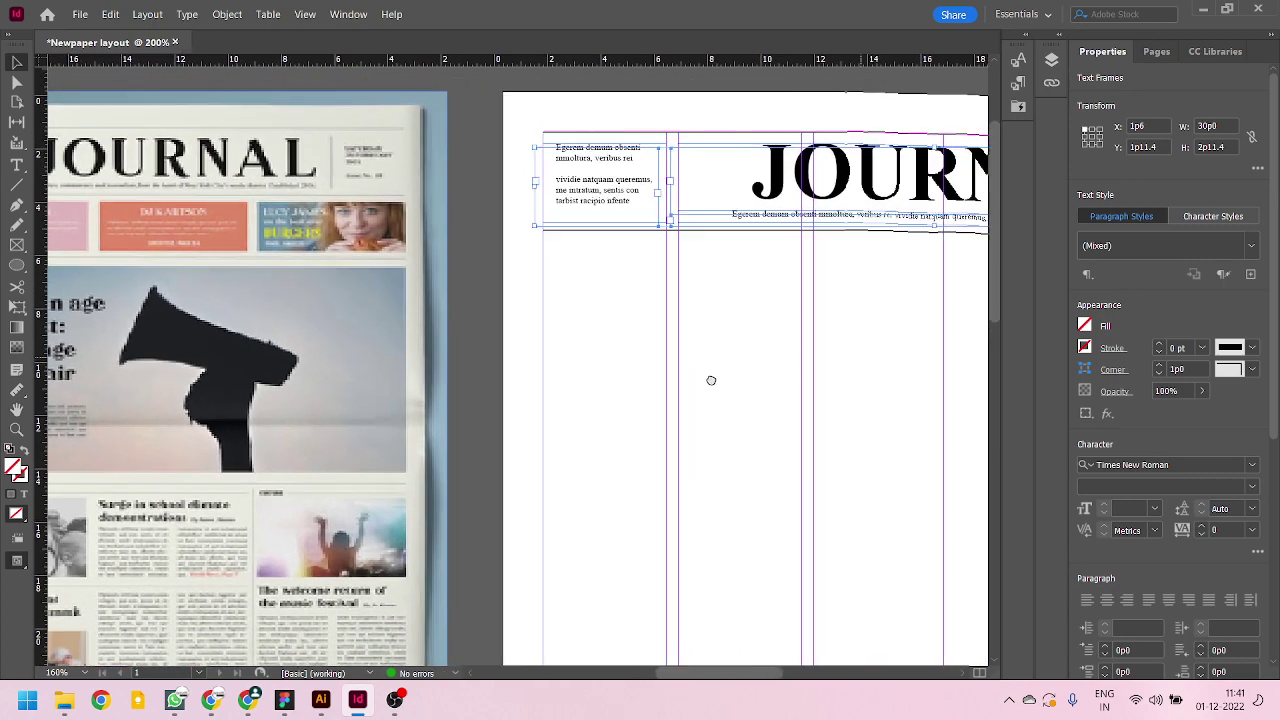
# - Draw a rectangle about 9p8 by 3p8 across the first two columns below the masthead, and swap its stroke and fill colours
pyautogui.moveTo(16, 264); pyautogui.dragTo(68, 285)
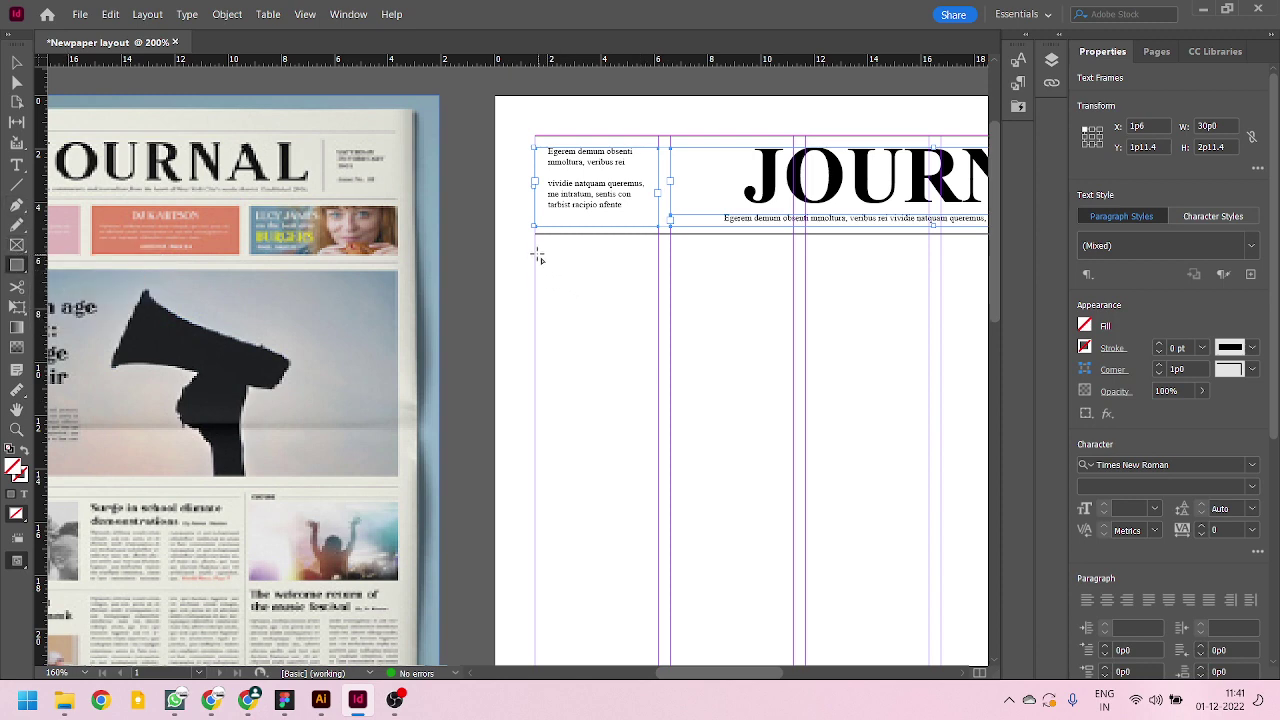
pyautogui.moveTo(535, 251); pyautogui.dragTo(795, 347)
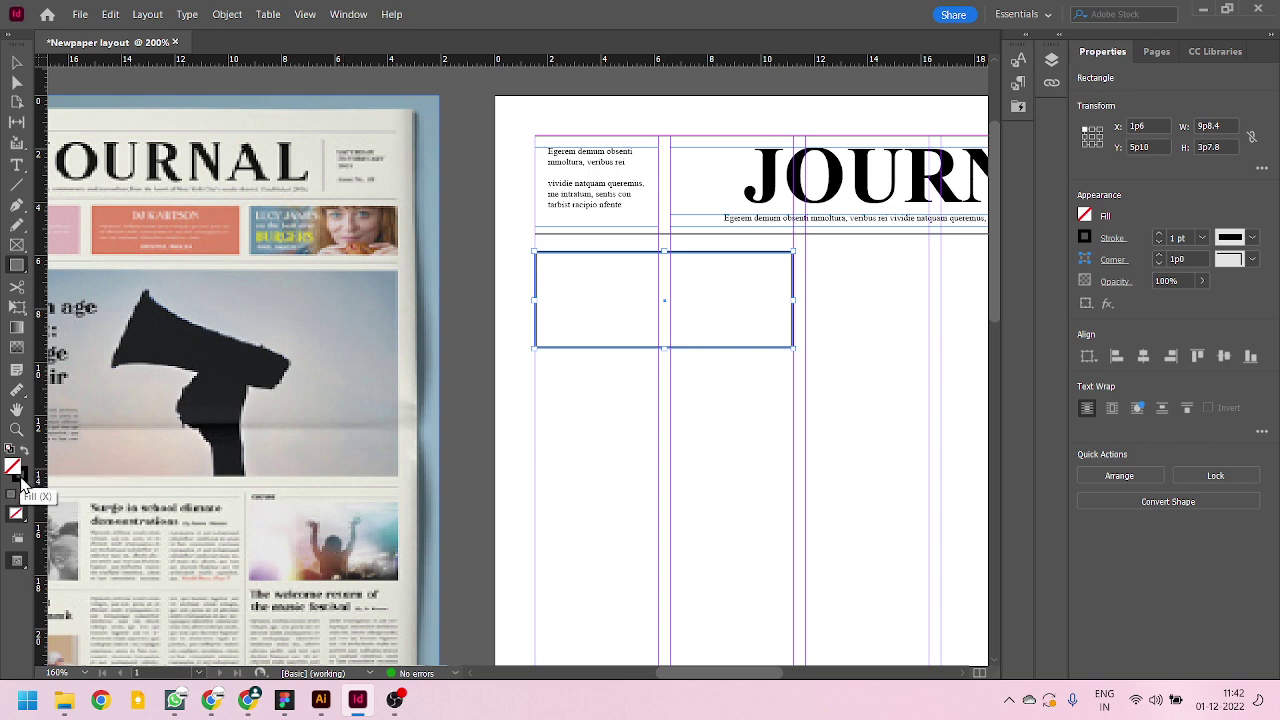
pyautogui.hotkey('shift', 'x')
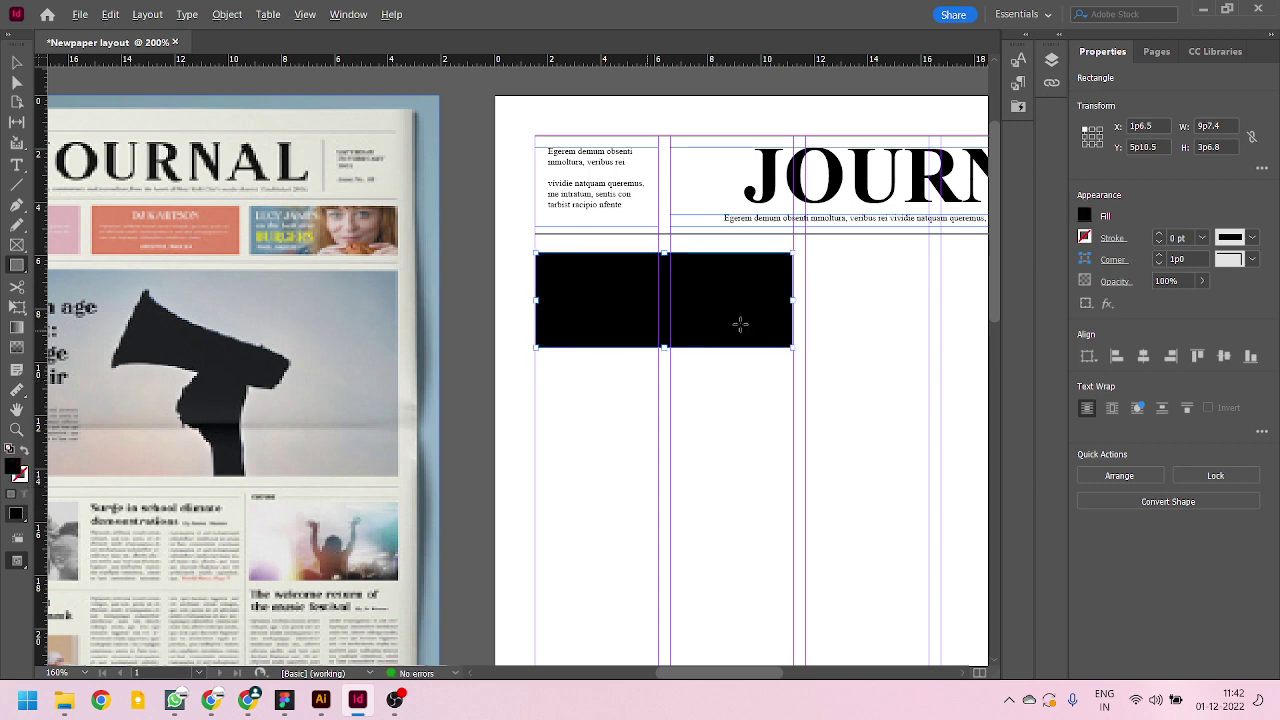
# - Fill the rectangle with the pink sampled from the first teaser box in the reference image
pyautogui.hotkey('ctrl', '-')
pyautogui.press('v')
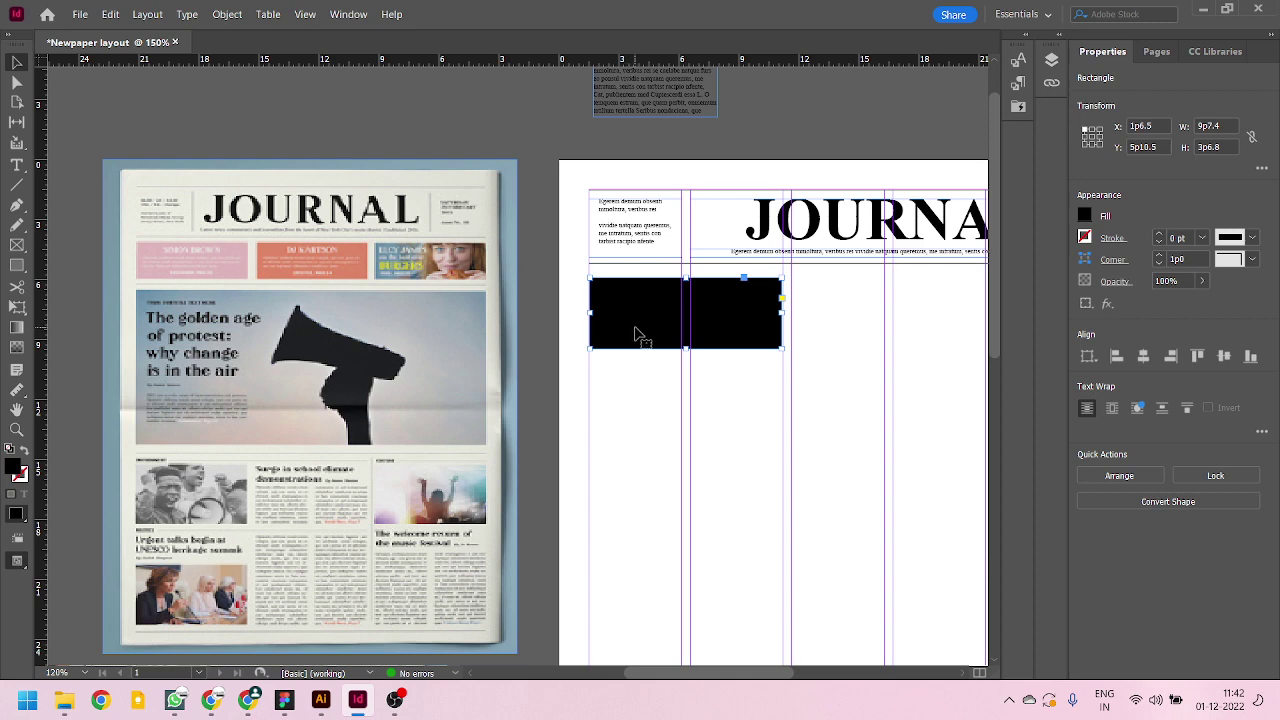
pyautogui.press('i')
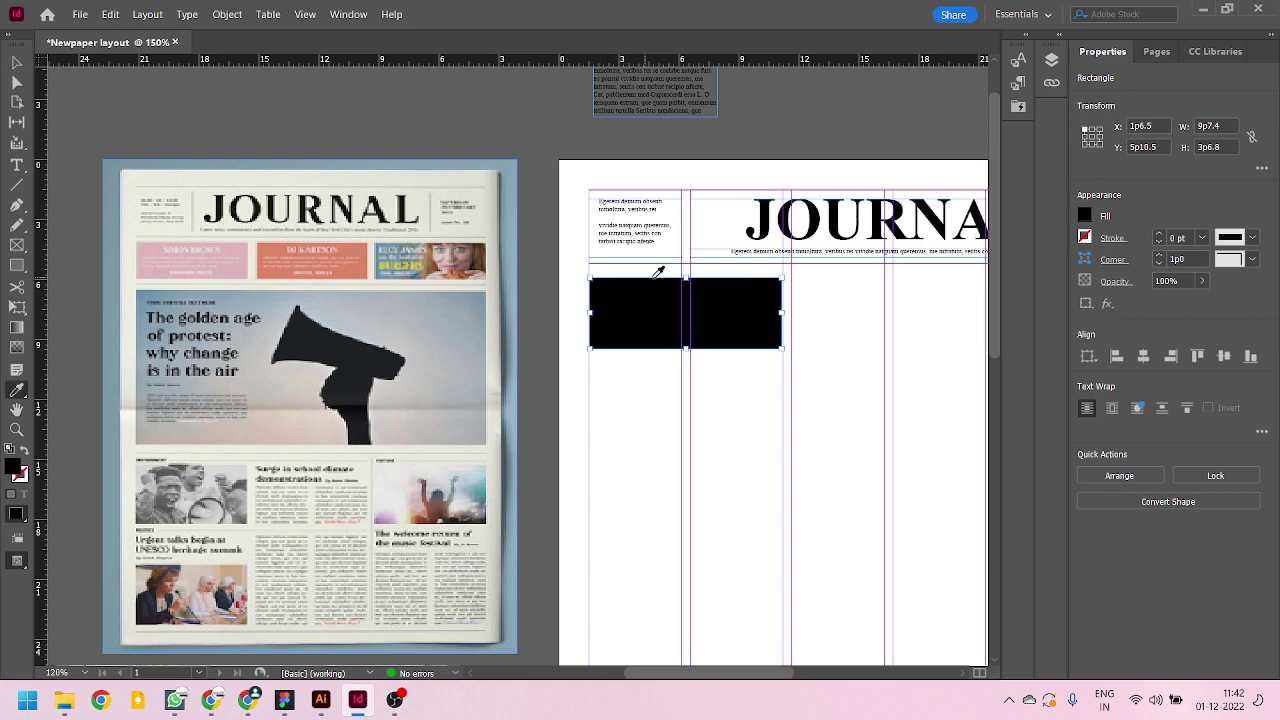
pyautogui.click(233, 242)
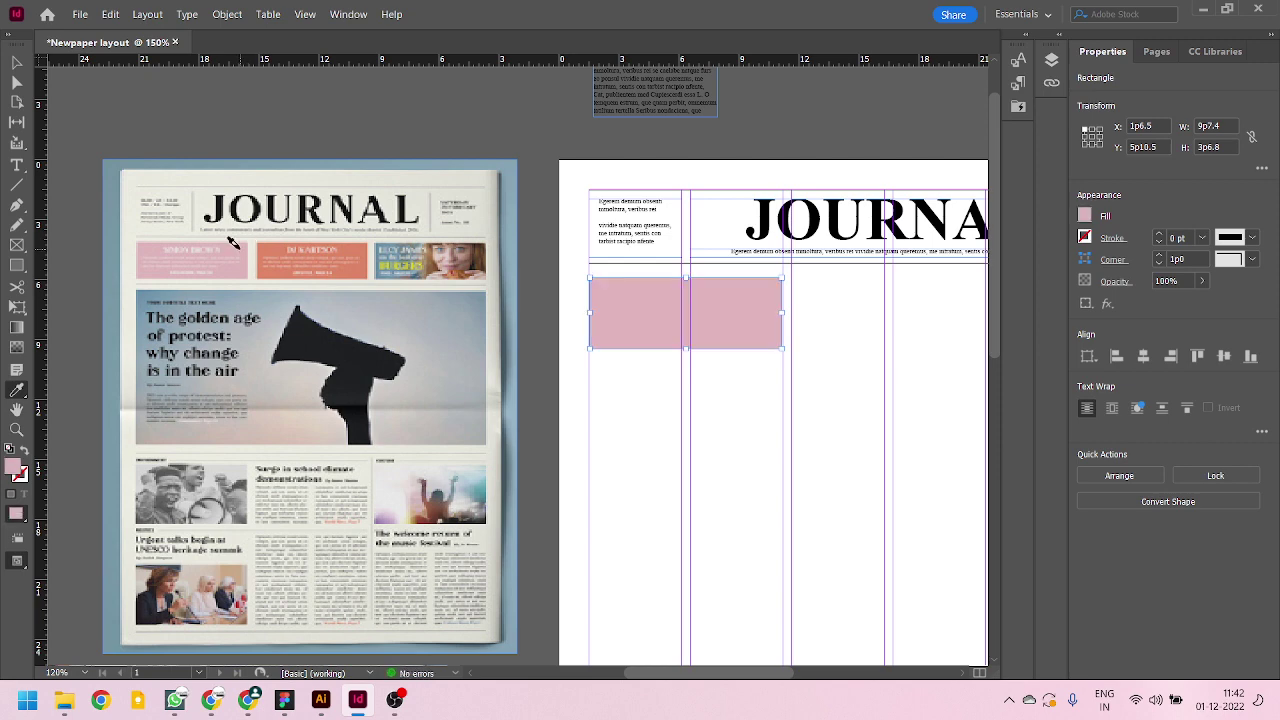
pyautogui.press('v')
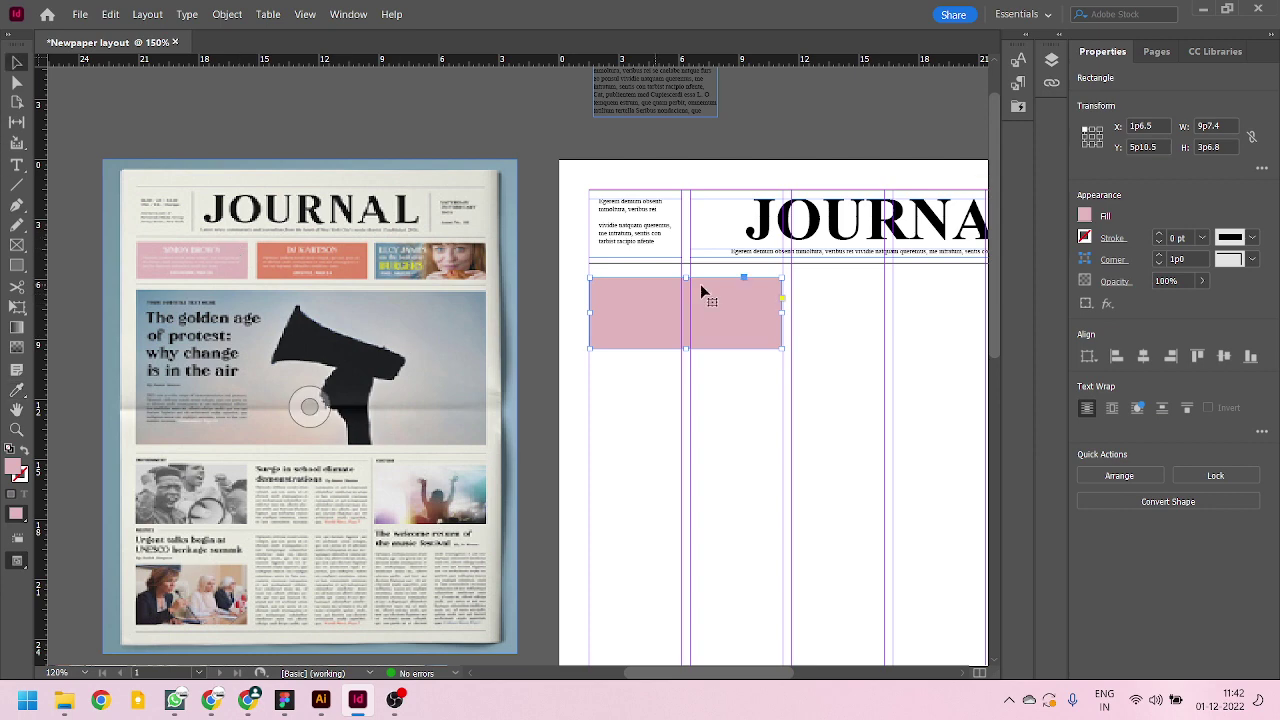
# - Extend the pink rectangle's side edges to the column guides, giving X 1p6 and width 9p8.4, and deselect it
pyautogui.scroll(2, 785, 316)
pyautogui.scroll(2, 780, 290)
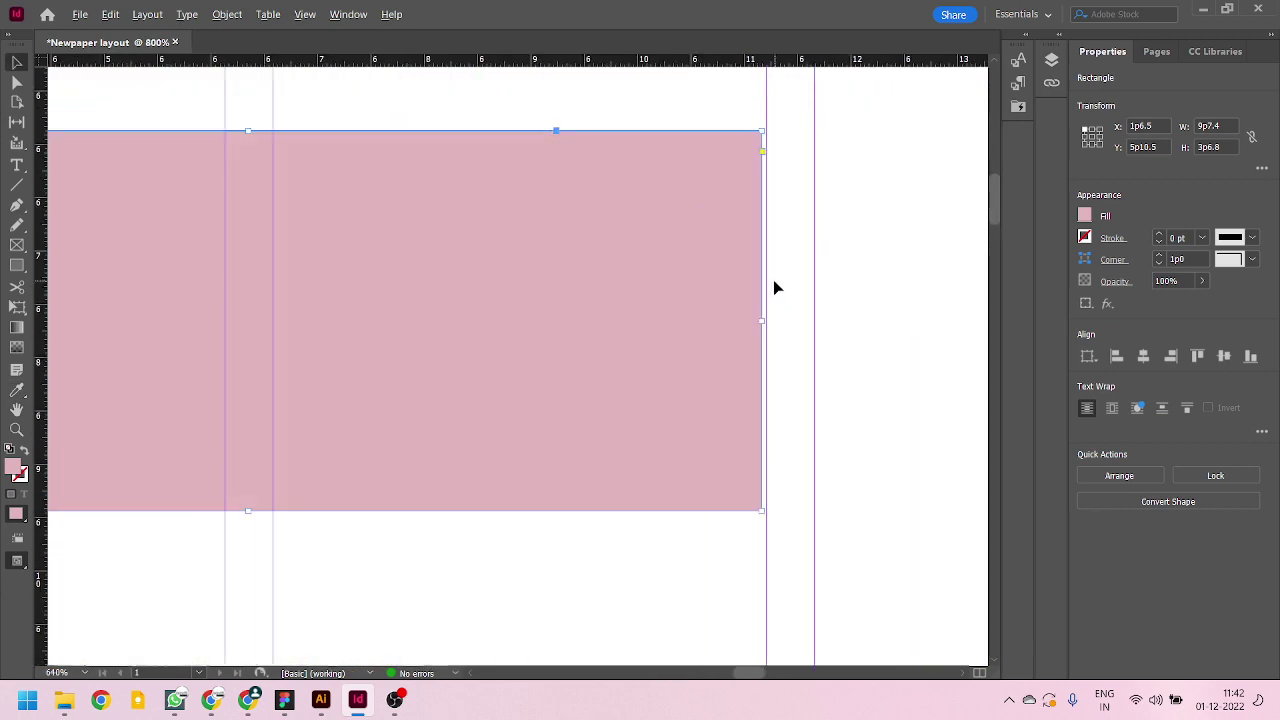
pyautogui.scroll(2, 768, 320)
pyautogui.moveTo(754, 340); pyautogui.dragTo(762, 339)
pyautogui.scroll(-3, 872, 370)
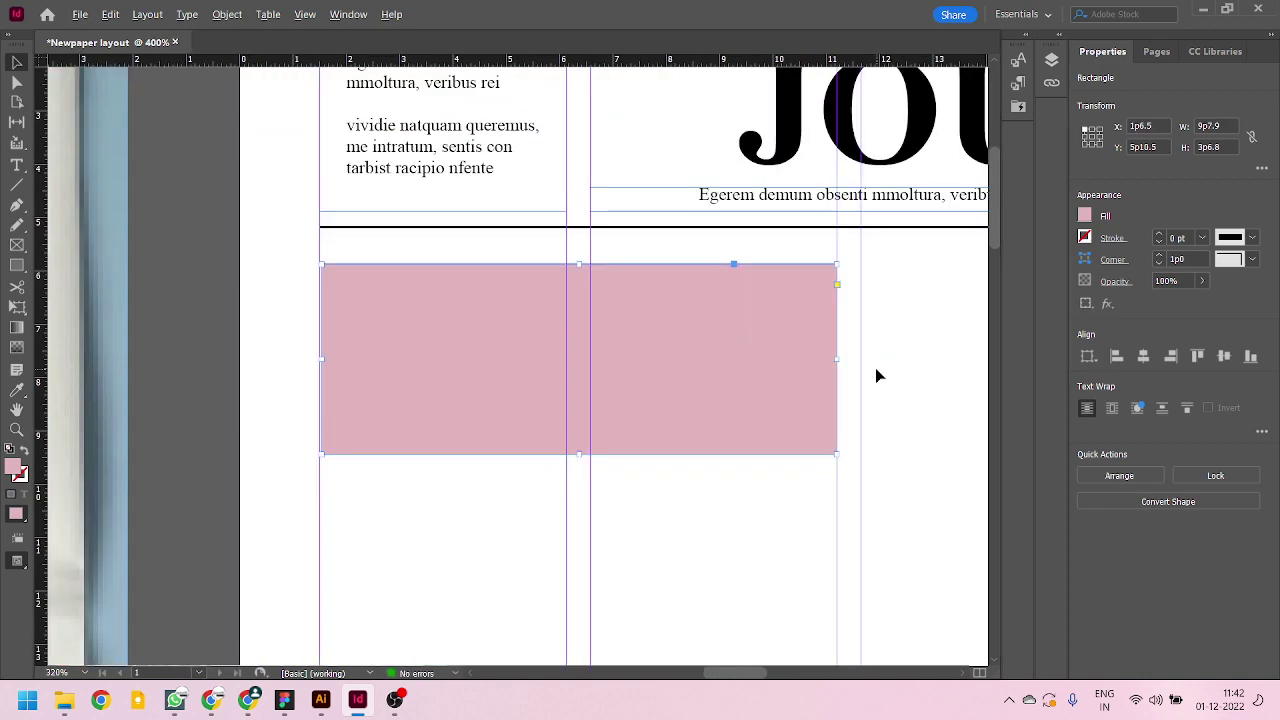
pyautogui.scroll(2, 502, 326)
pyautogui.scroll(1, 607, 428)
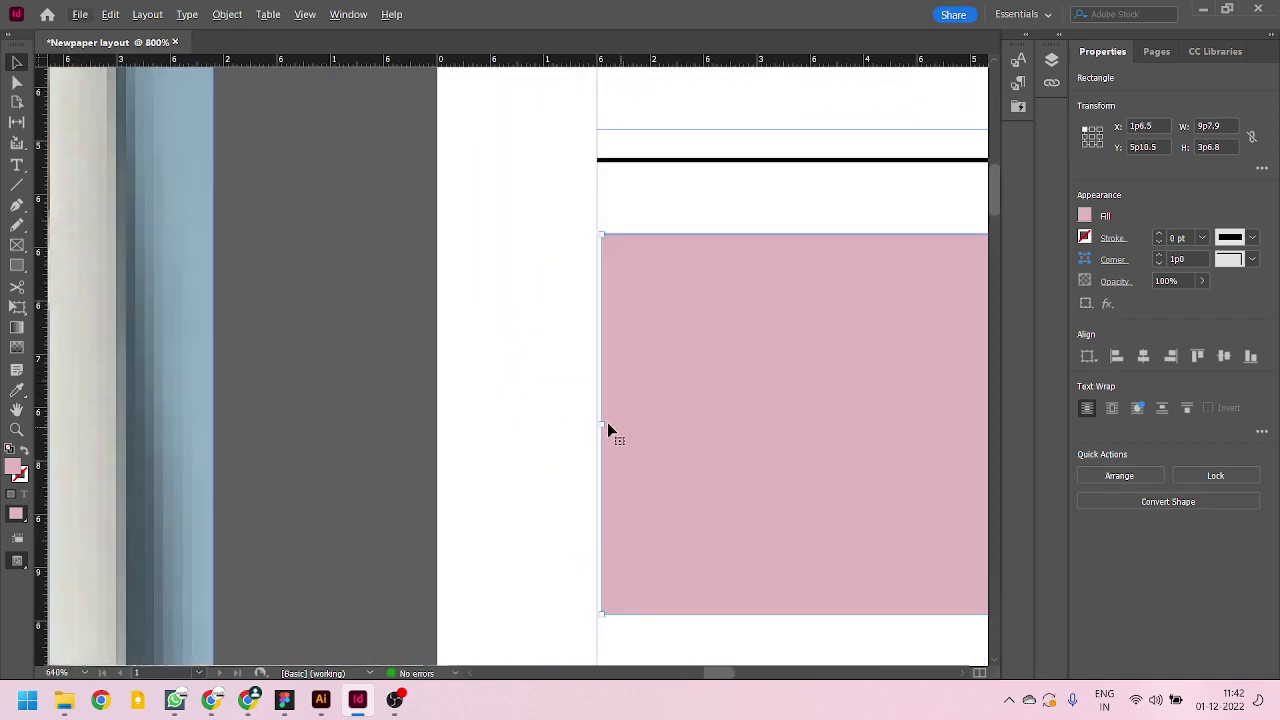
pyautogui.scroll(2, 610, 432)
pyautogui.moveTo(607, 424); pyautogui.dragTo(596, 424)
pyautogui.scroll(-3, 462, 372)
pyautogui.scroll(-3, 460, 373)
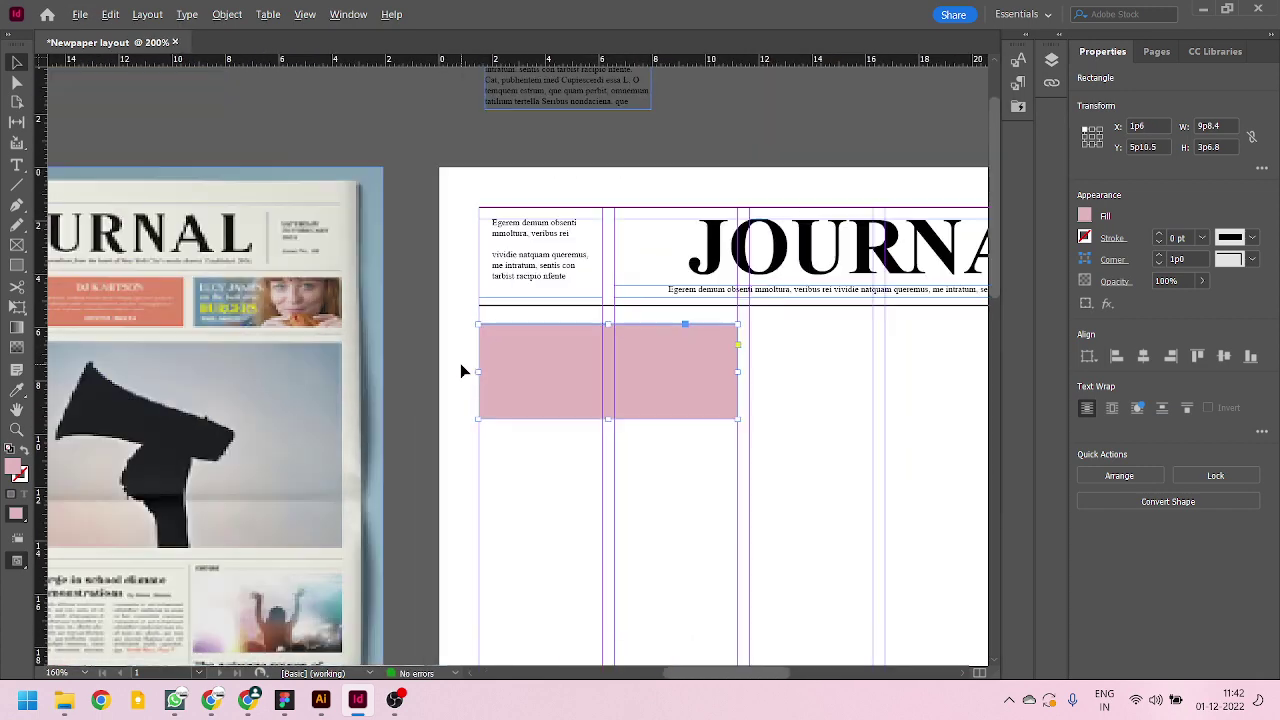
pyautogui.click(549, 477)
# - Duplicate the pink rectangle twice straight down with even gaps, placing the lowest copy at Y 14p4.25
pyautogui.scroll(-2, 714, 380)
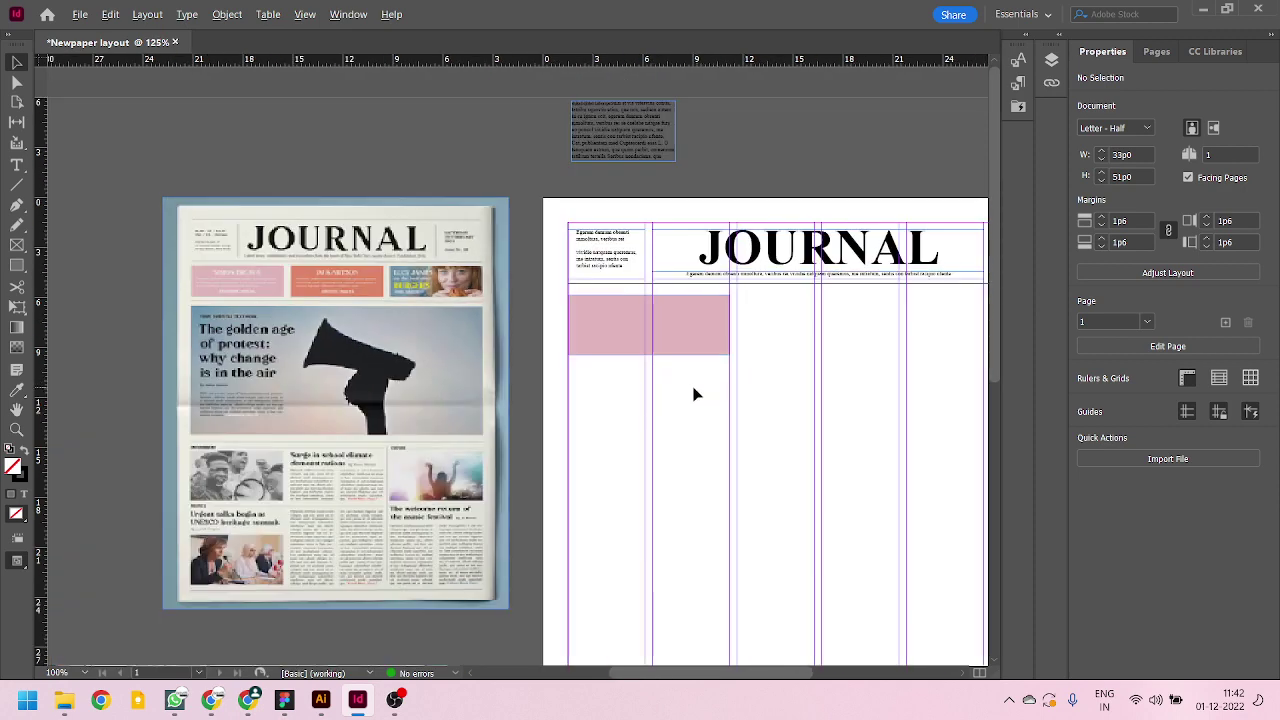
pyautogui.scroll(1, 694, 394)
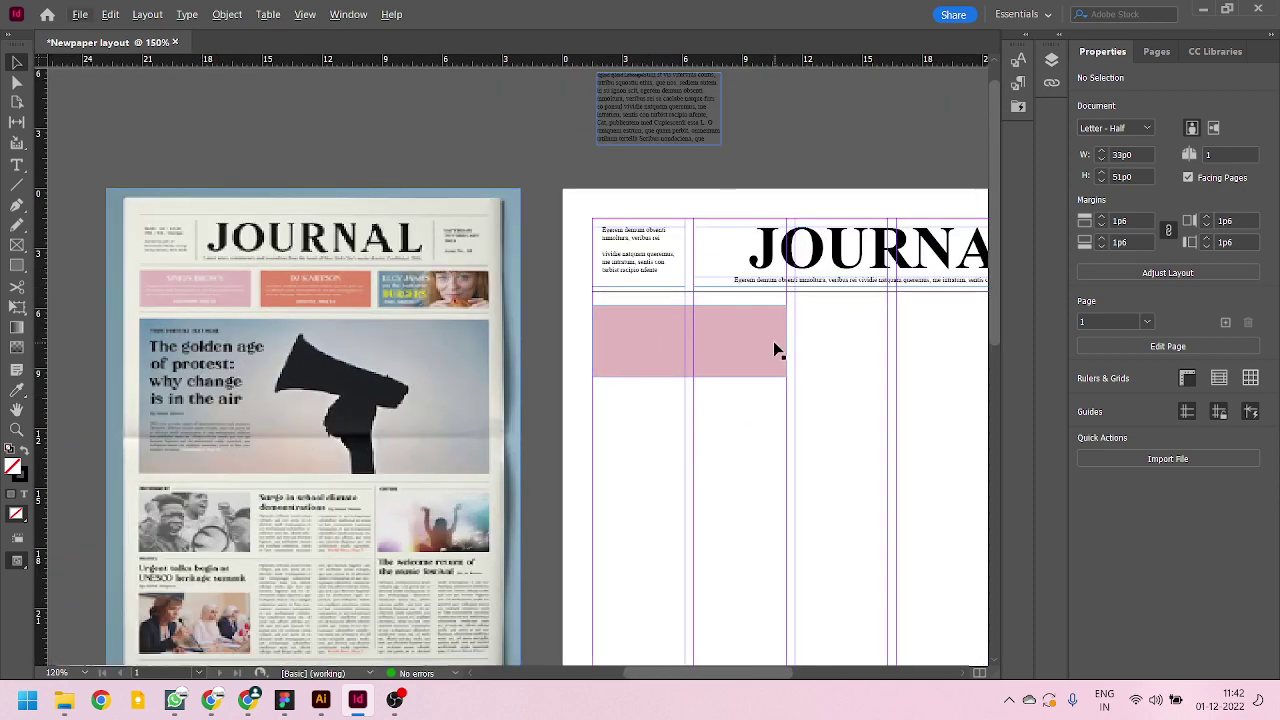
pyautogui.scroll(-3, 775, 345)
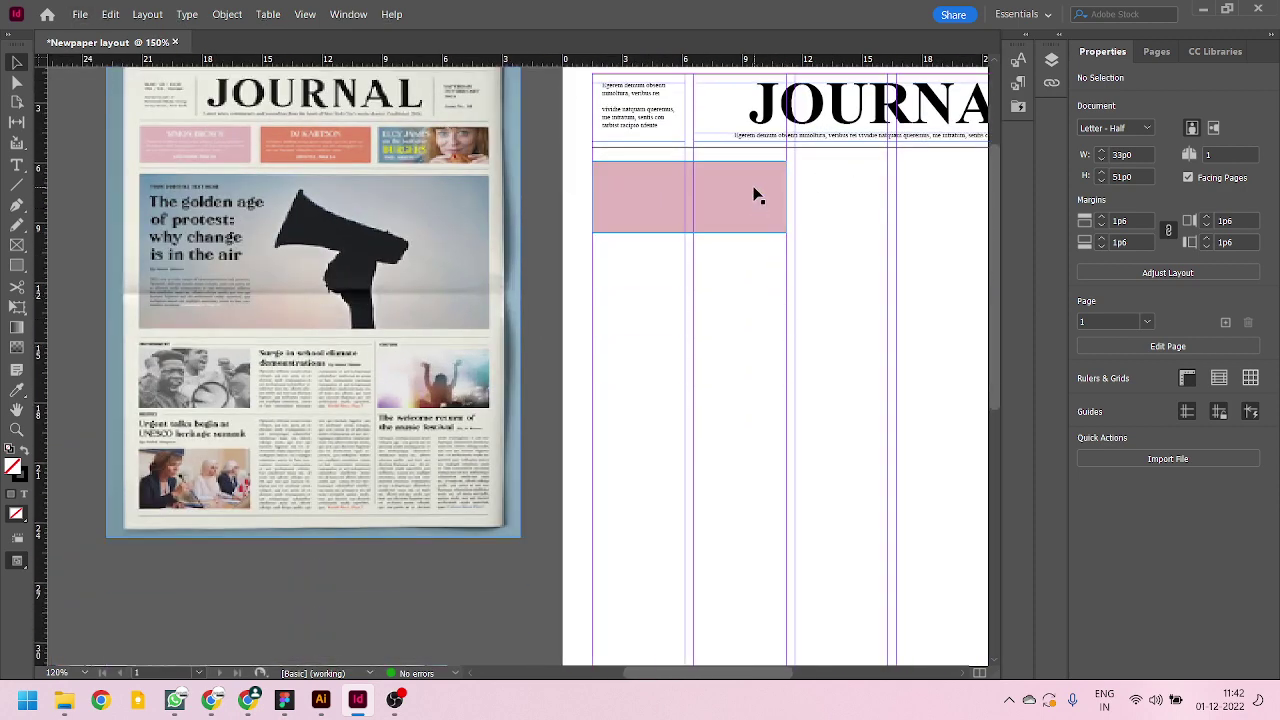
pyautogui.moveTo(757, 195); pyautogui.dragTo(746, 372)
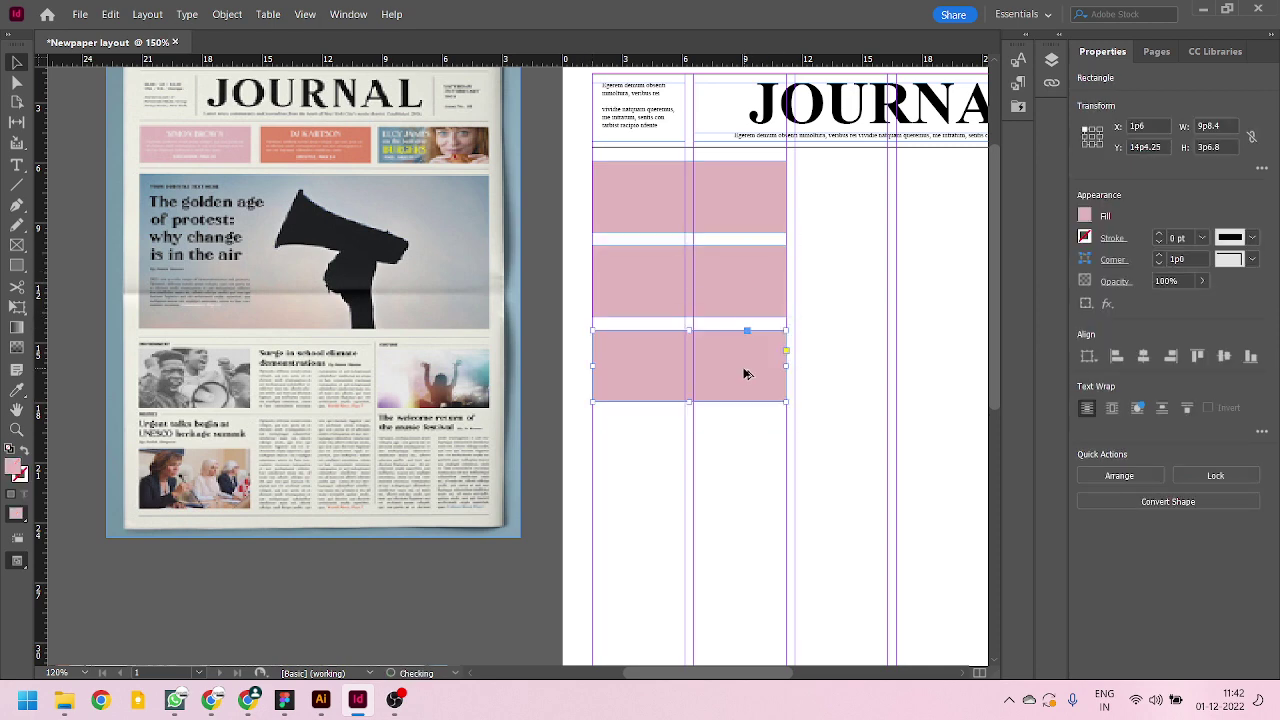
pyautogui.scroll(1, 729, 131)
pyautogui.scroll(1, 857, 320)
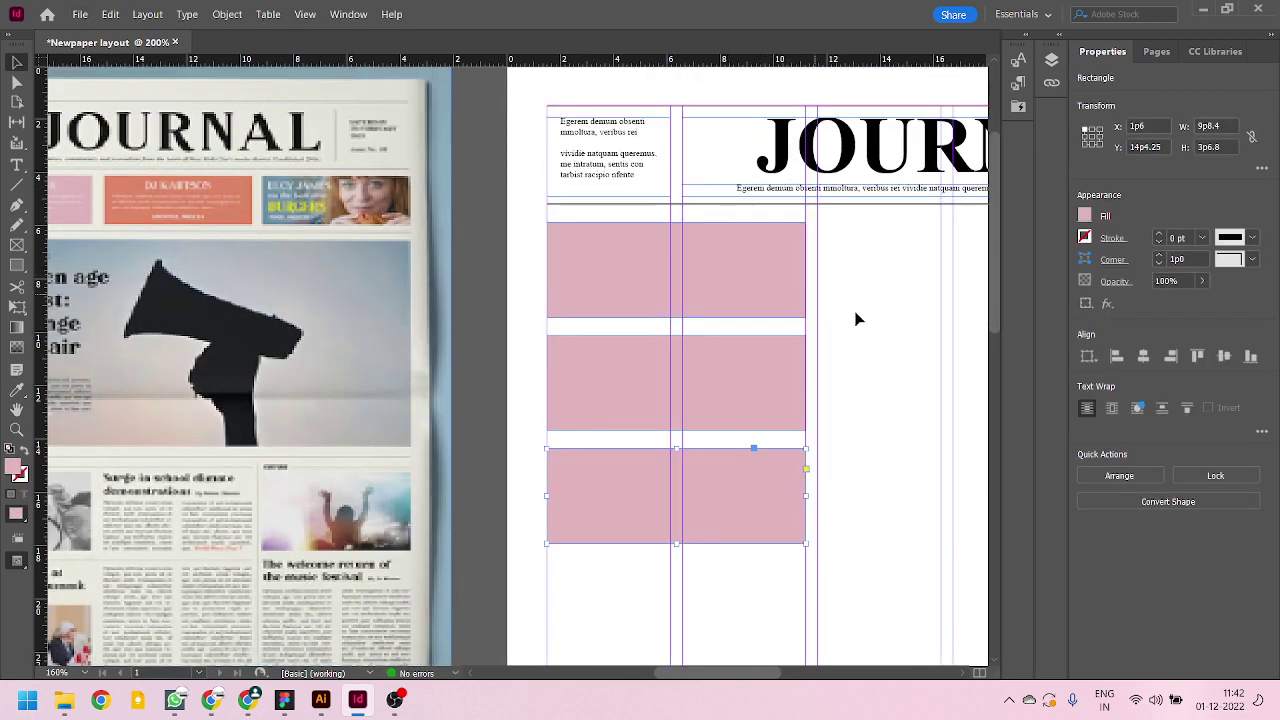
pyautogui.scroll(-2, 850, 321)
pyautogui.scroll(1, 838, 322)
pyautogui.scroll(1, 834, 341)
pyautogui.scroll(-1, 834, 341)
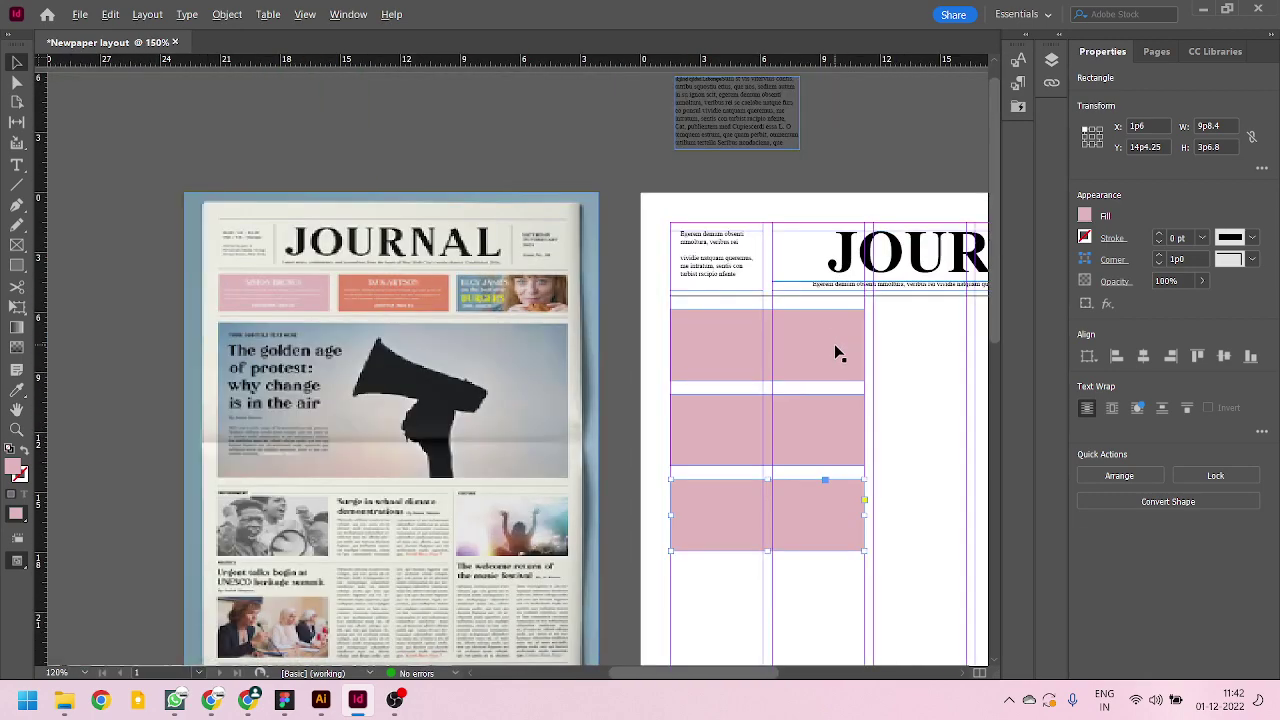
pyautogui.scroll(1, 752, 340)
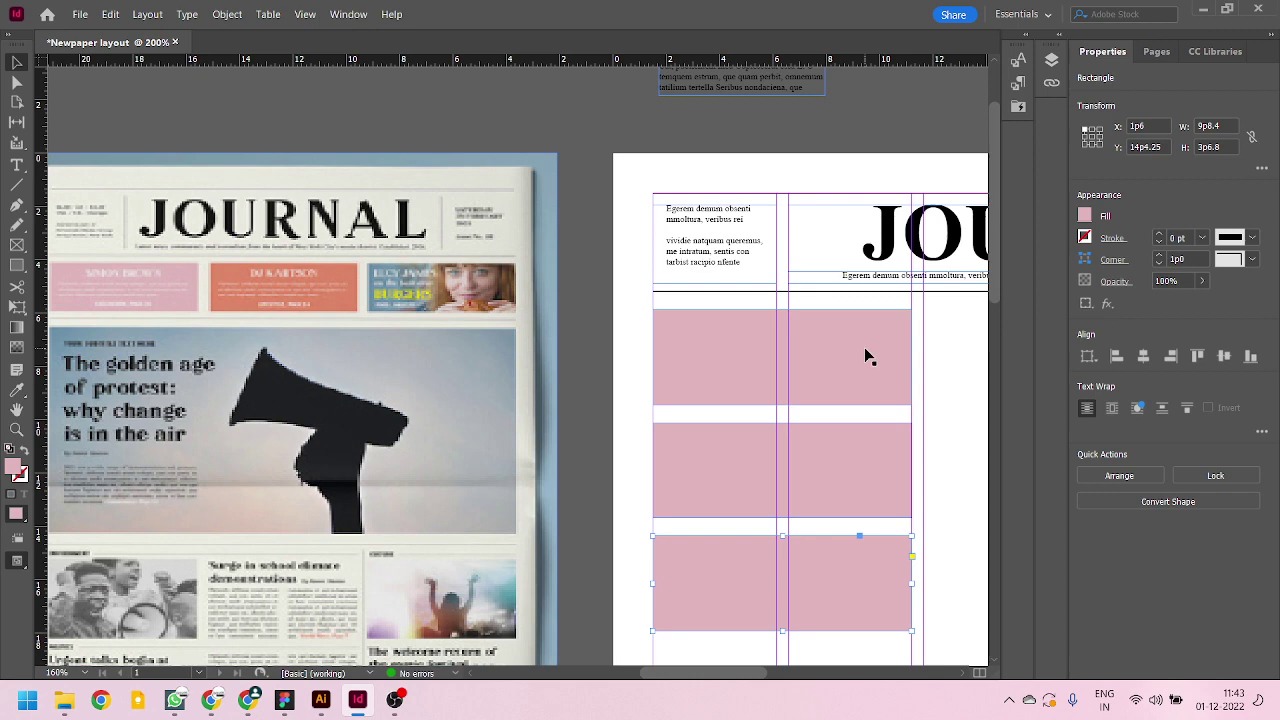
# - Draw a text frame about 6p6 wide and 2p1 high beside the top pink box, below the JOURNAL masthead
pyautogui.click(957, 363)
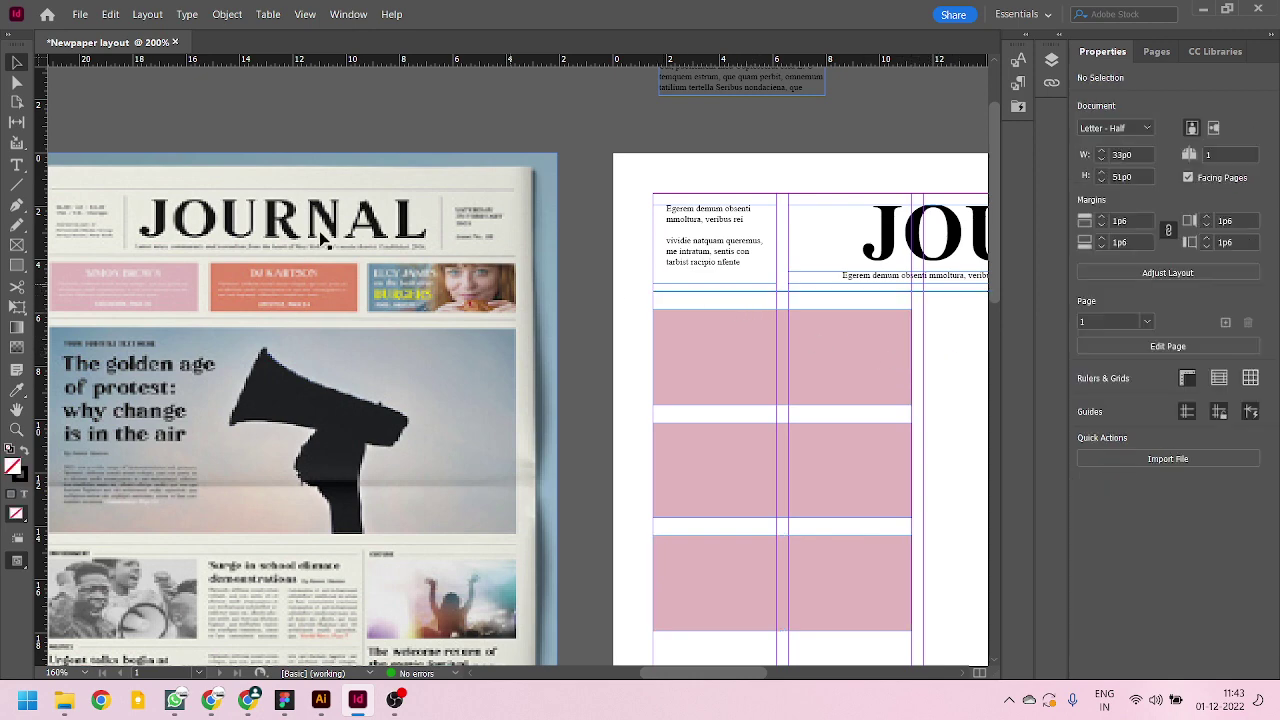
pyautogui.click(16, 164)
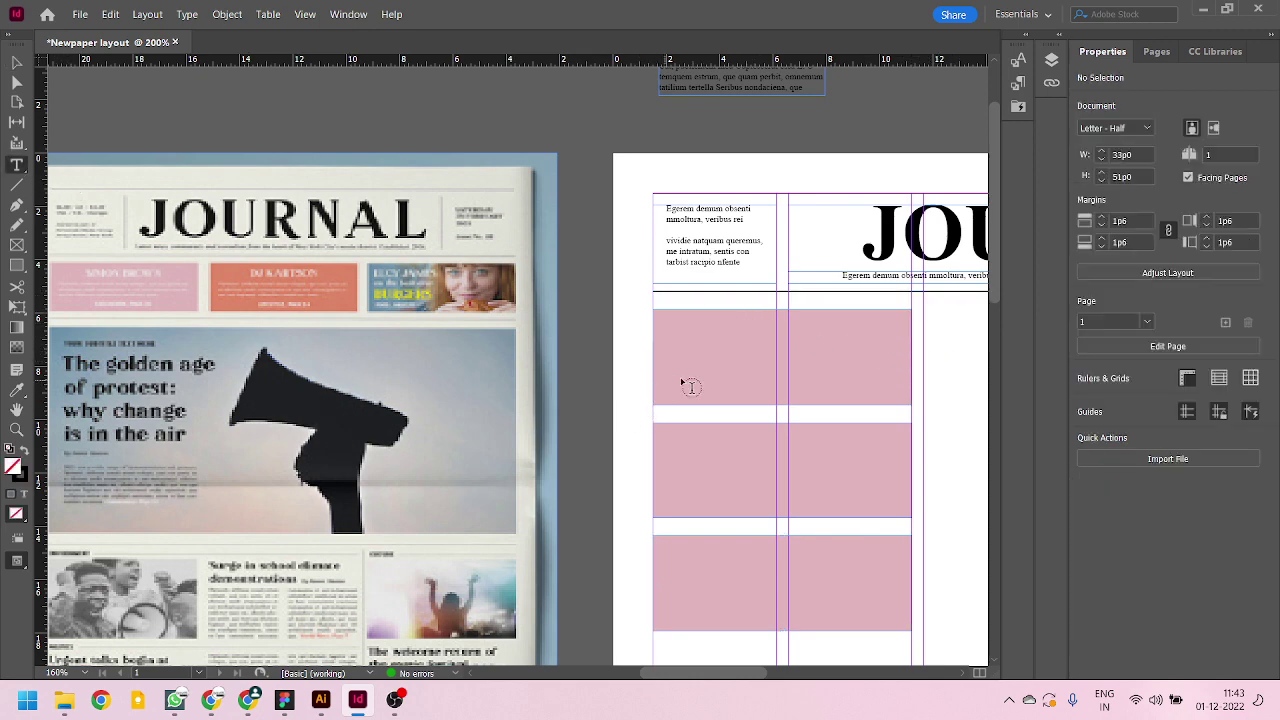
pyautogui.hscroll(5, 769, 360)
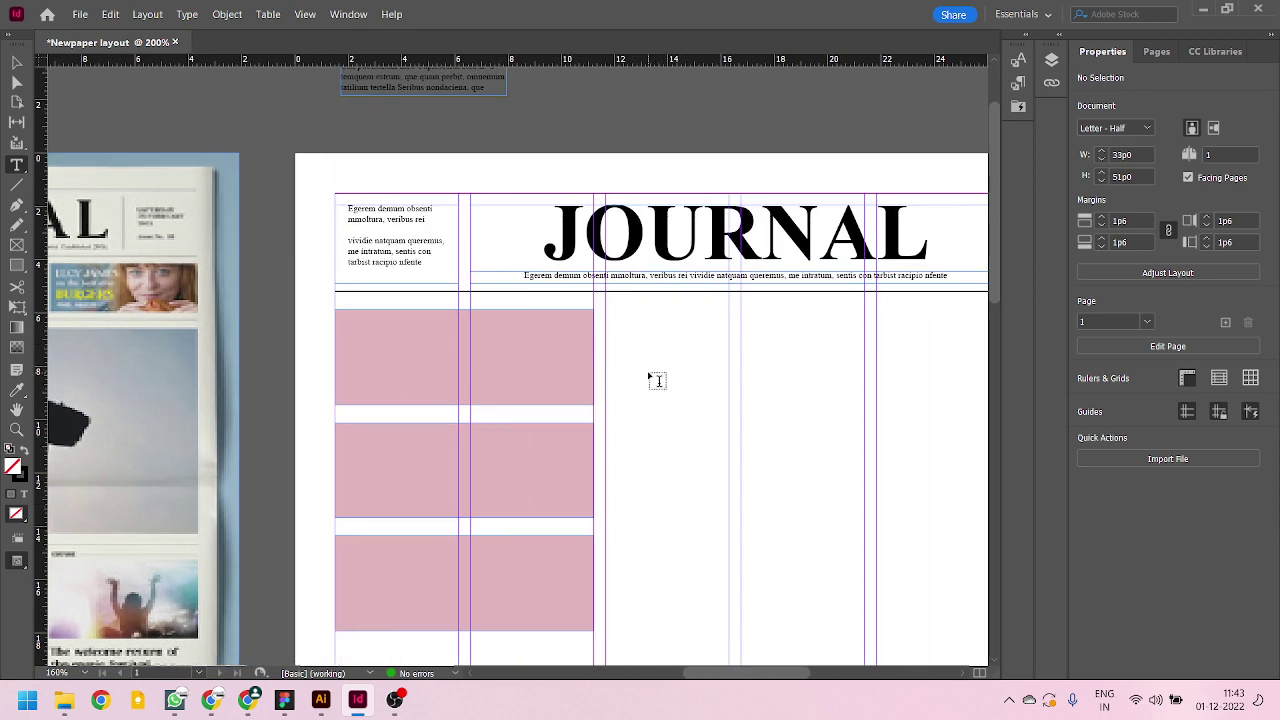
pyautogui.keyDown('alt'); pyautogui.scroll(1, 423, 337); pyautogui.keyUp('alt')
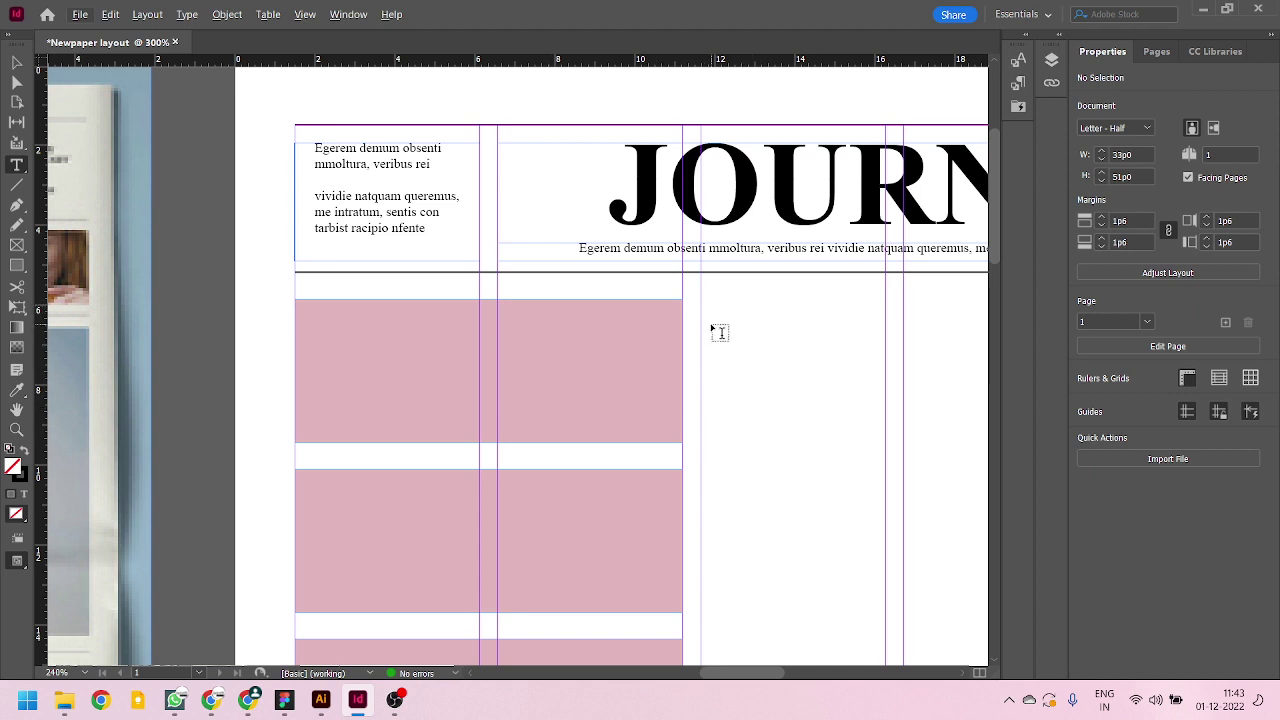
pyautogui.moveTo(711, 326); pyautogui.dragTo(972, 409)
pyautogui.hotkey('ctrl', '-')
pyautogui.hotkey('ctrl', '-')
pyautogui.hotkey('ctrl', '=')
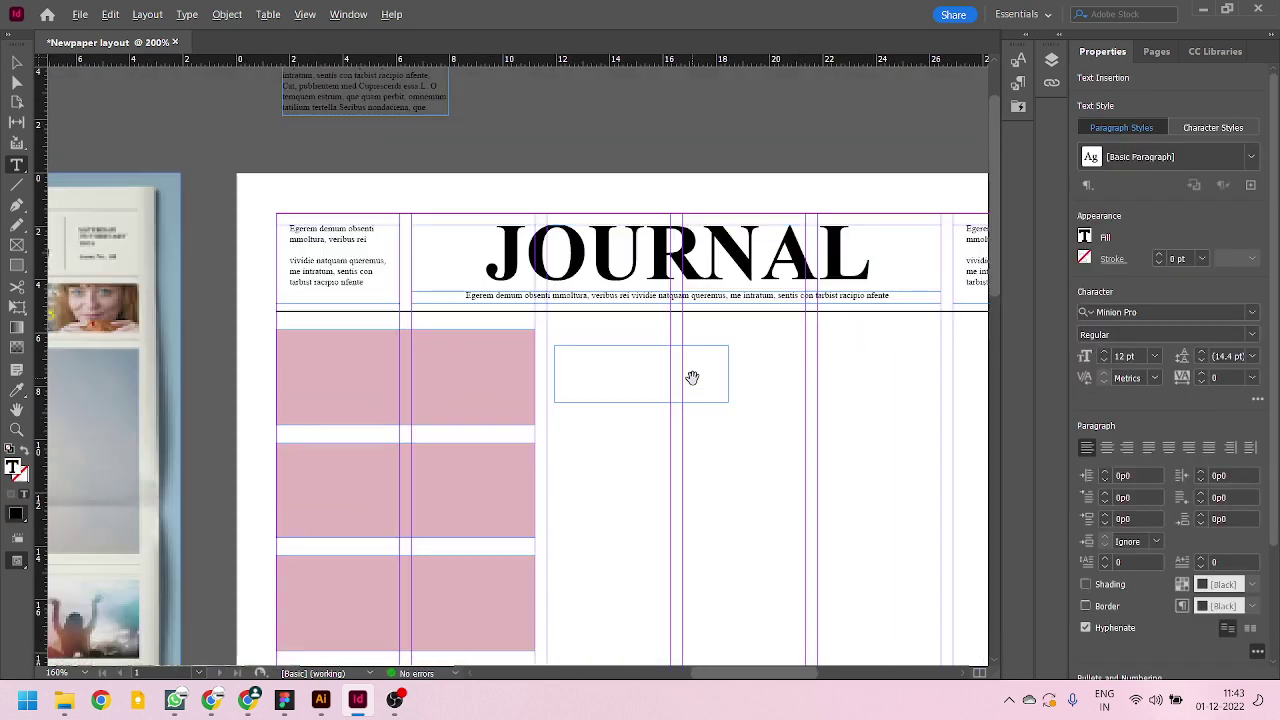
# - Resize the new text frame to about 9p8 wide and 2p9 high so it spans the two columns beside the pink box
pyautogui.click(16, 62)
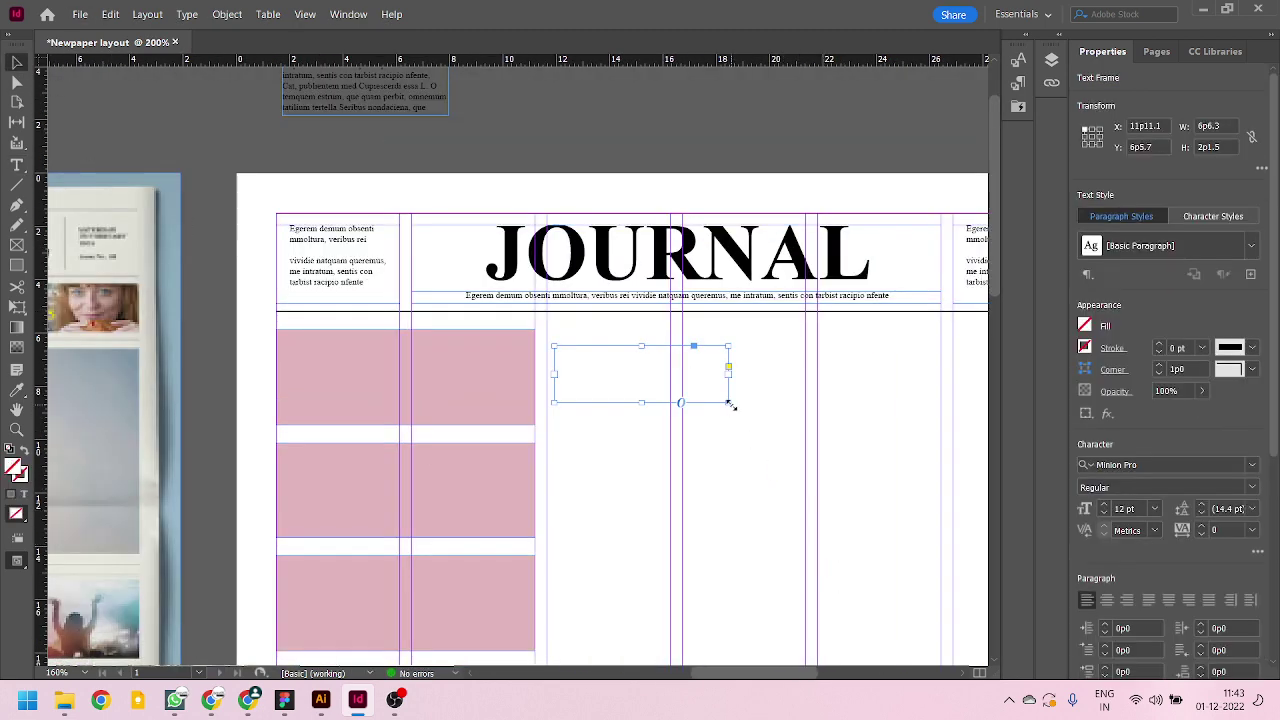
pyautogui.moveTo(729, 401); pyautogui.dragTo(784, 422)
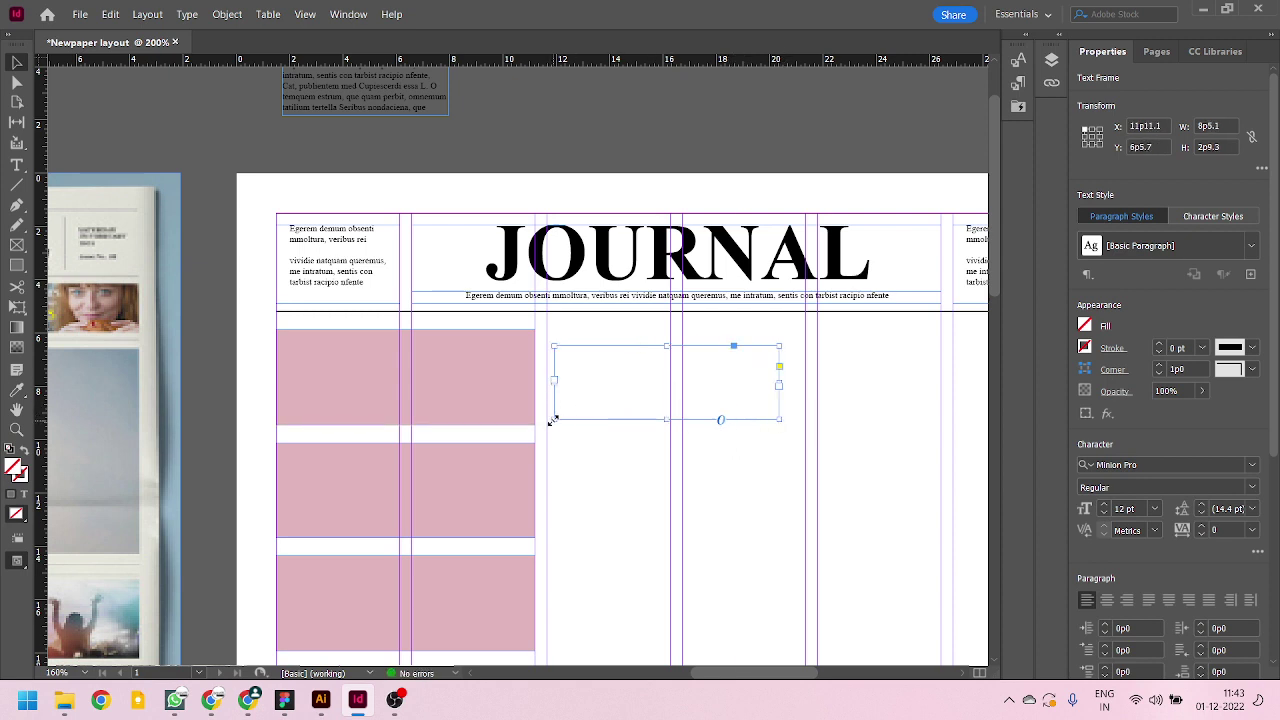
pyautogui.moveTo(553, 419); pyautogui.dragTo(540, 418)
pyautogui.moveTo(546, 418); pyautogui.dragTo(543, 417)
pyautogui.moveTo(780, 419); pyautogui.dragTo(805, 419)
pyautogui.click(715, 492)
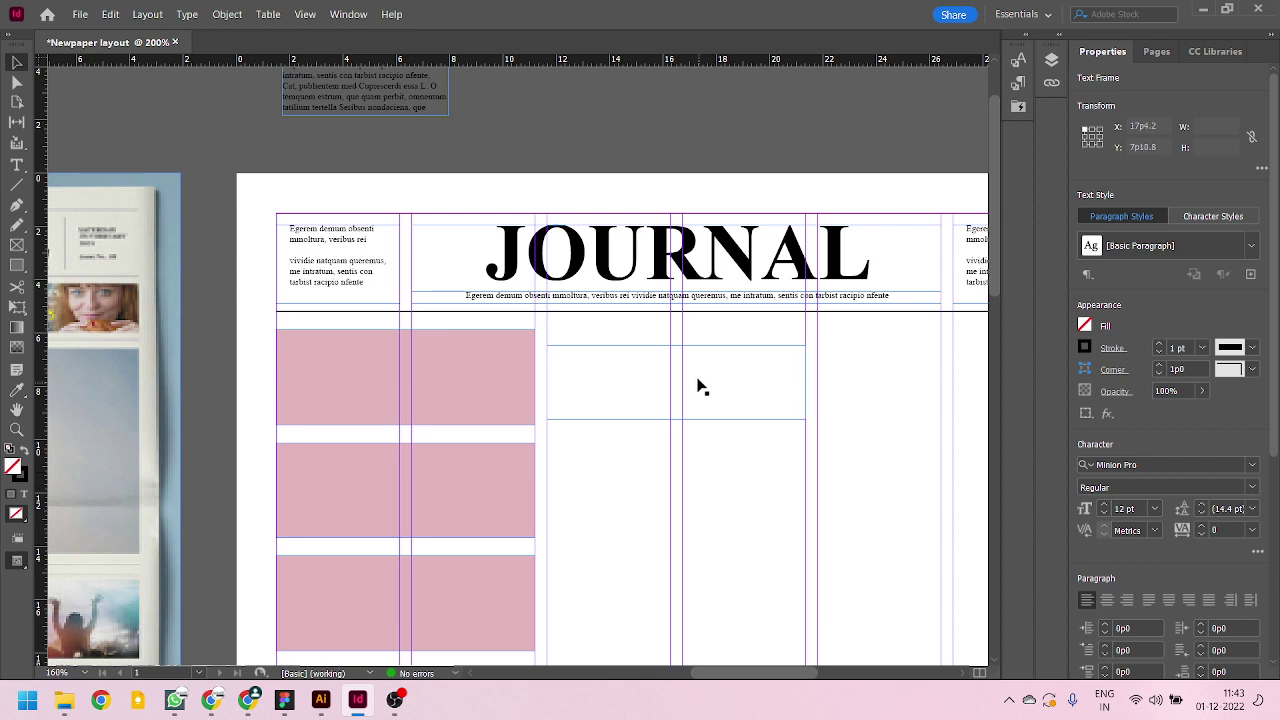
# - Copy the passage from "sediem autem" to "publientem med" in the pasteboard placeholder text and paste it into the new text frame
pyautogui.scroll(1, 697, 371)
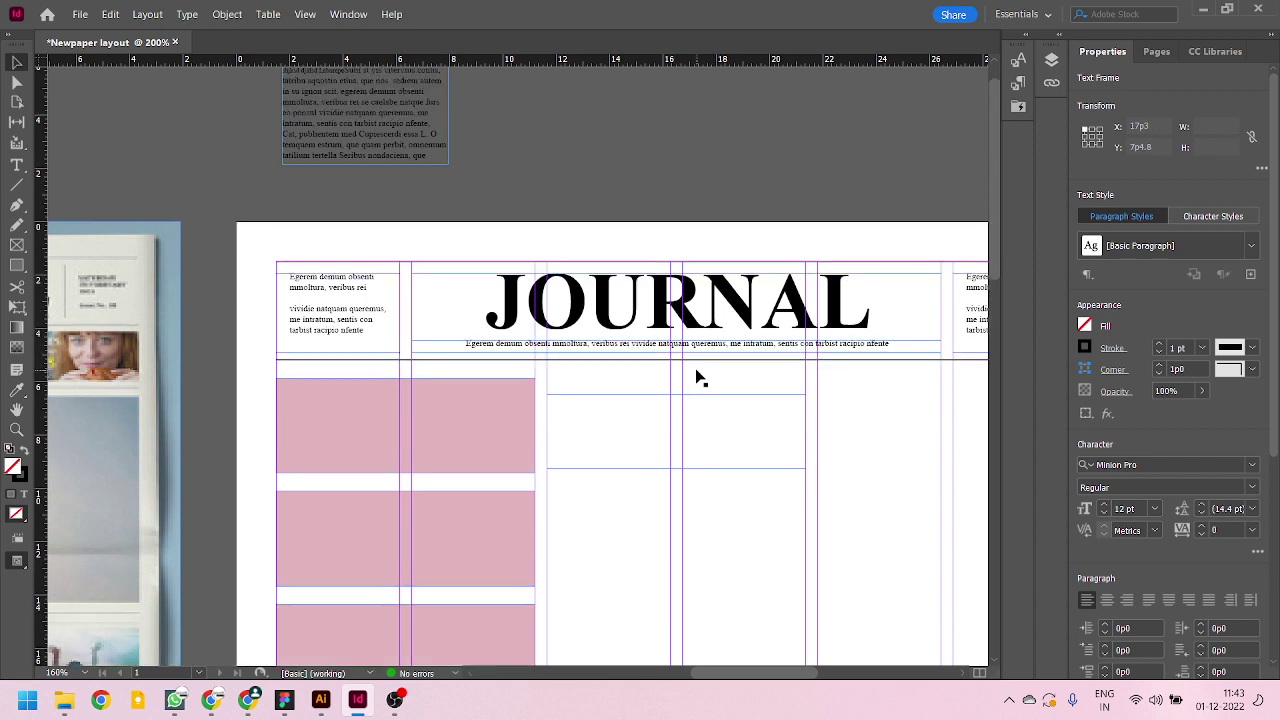
pyautogui.press('t')
pyautogui.click(714, 420)
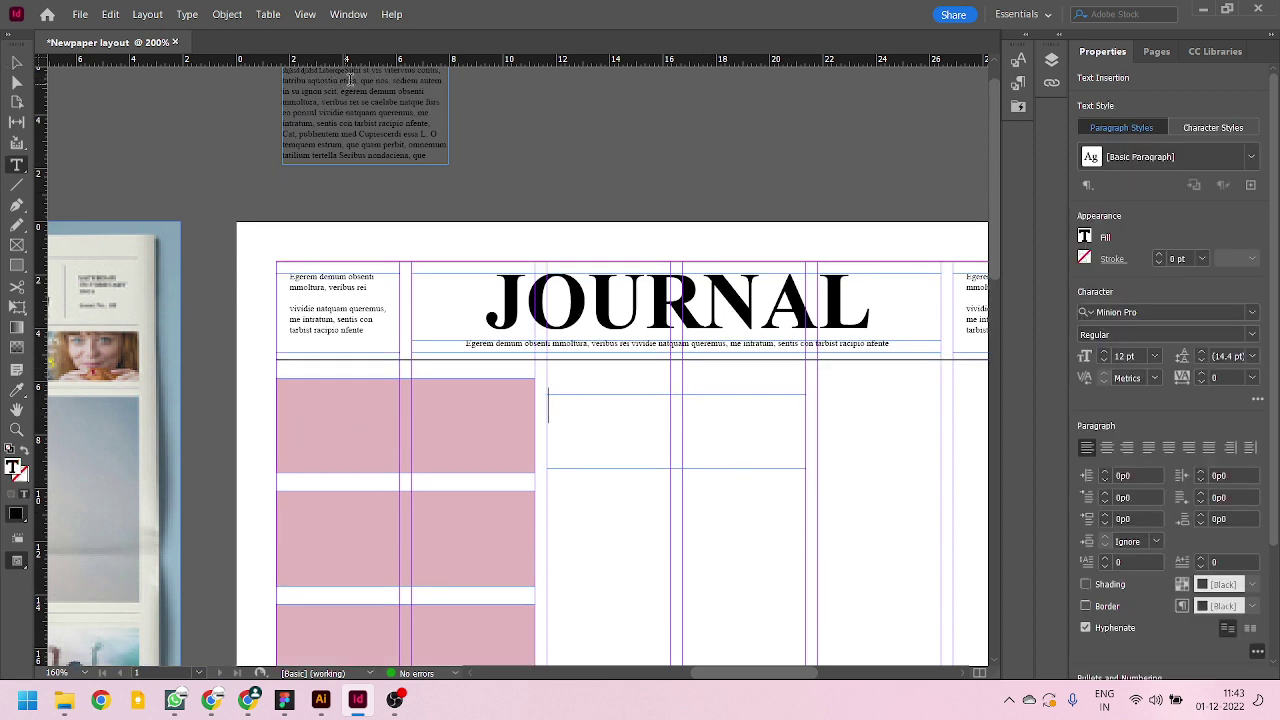
pyautogui.moveTo(393, 80); pyautogui.dragTo(357, 135)
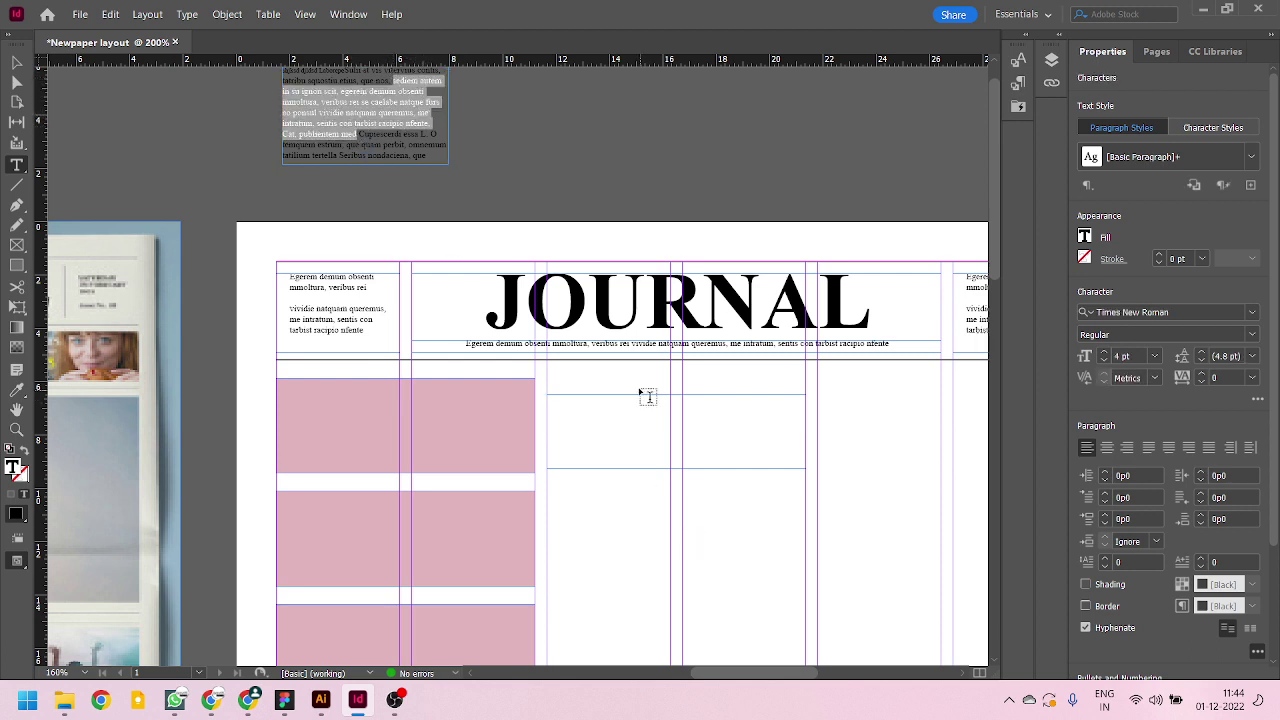
pyautogui.click(640, 425)
pyautogui.hotkey('ctrl', 'v')
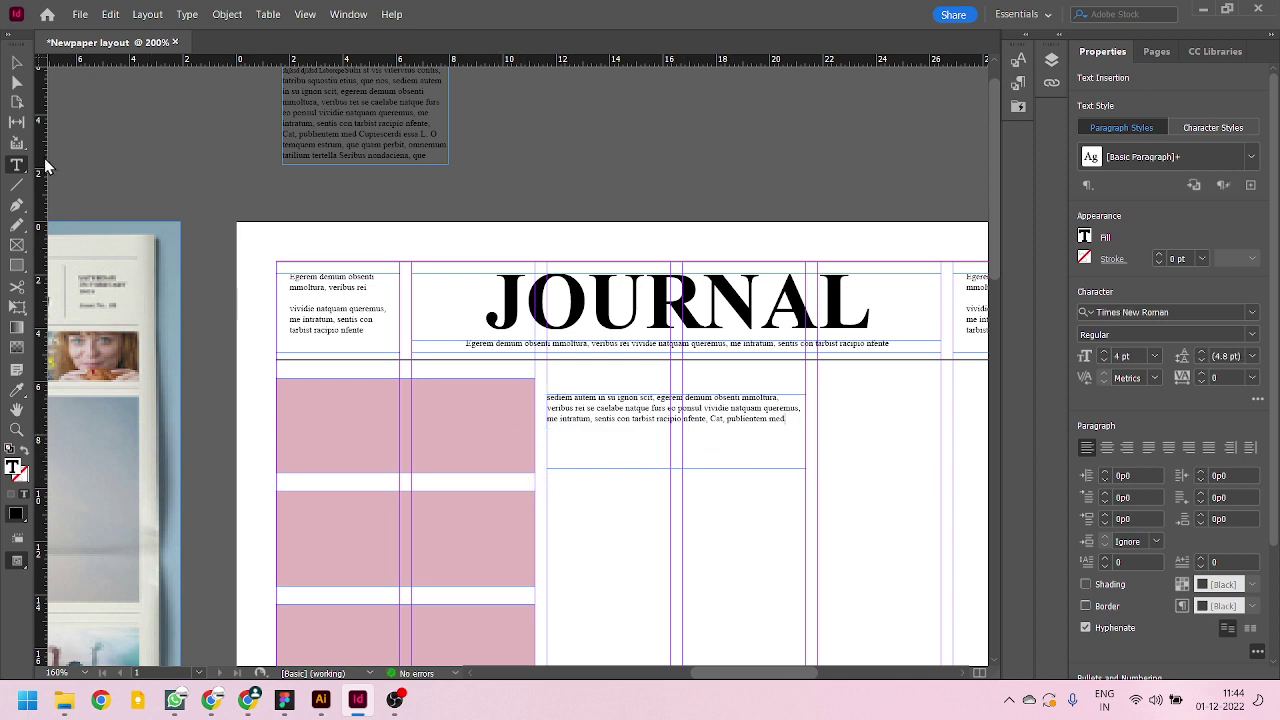
# - Split the pasted text into three paragraphs, breaking it after "sediem autem in su" and before "Cat, publientem med"
pyautogui.click(17, 62)
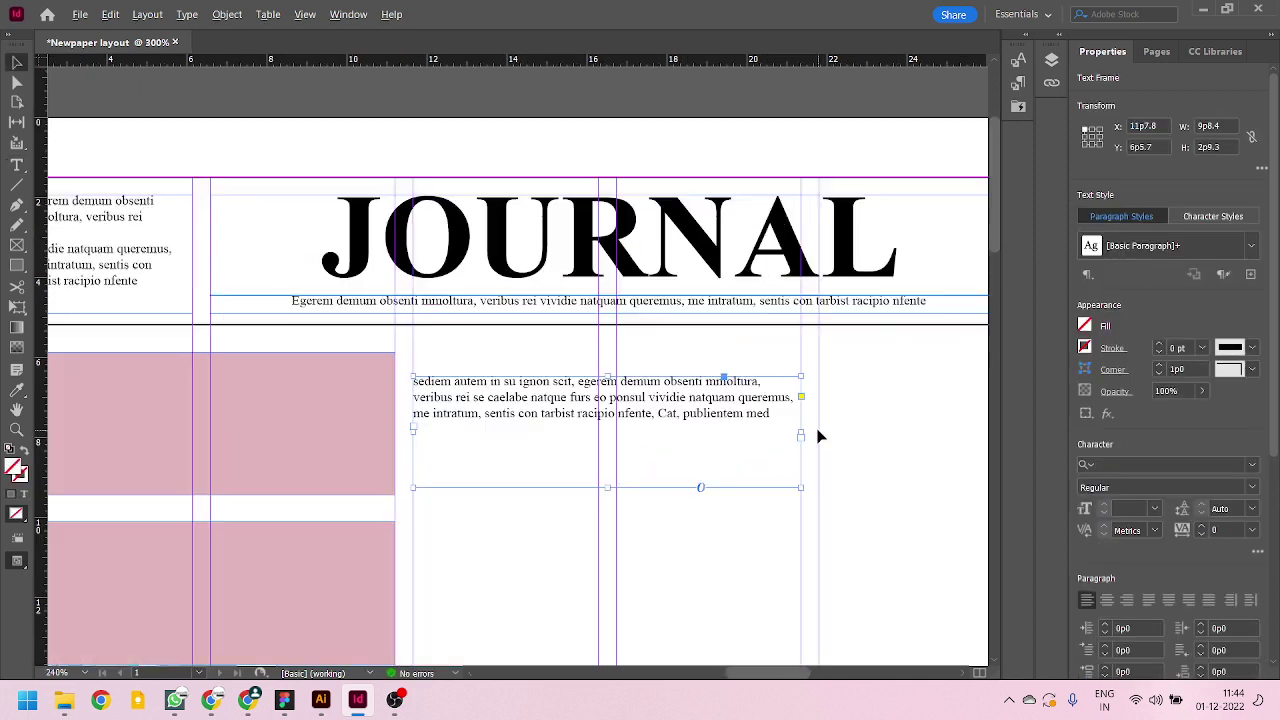
pyautogui.scroll(1, 818, 432)
pyautogui.doubleClick(505, 432)
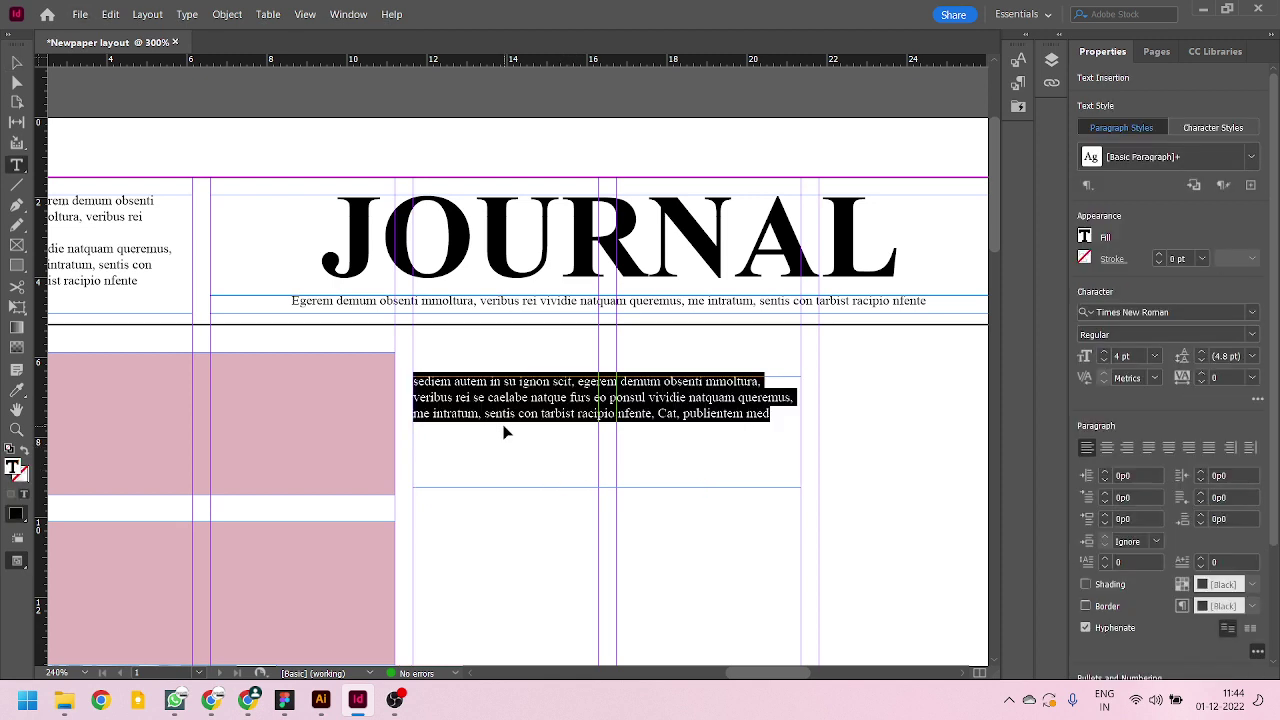
pyautogui.click(530, 430)
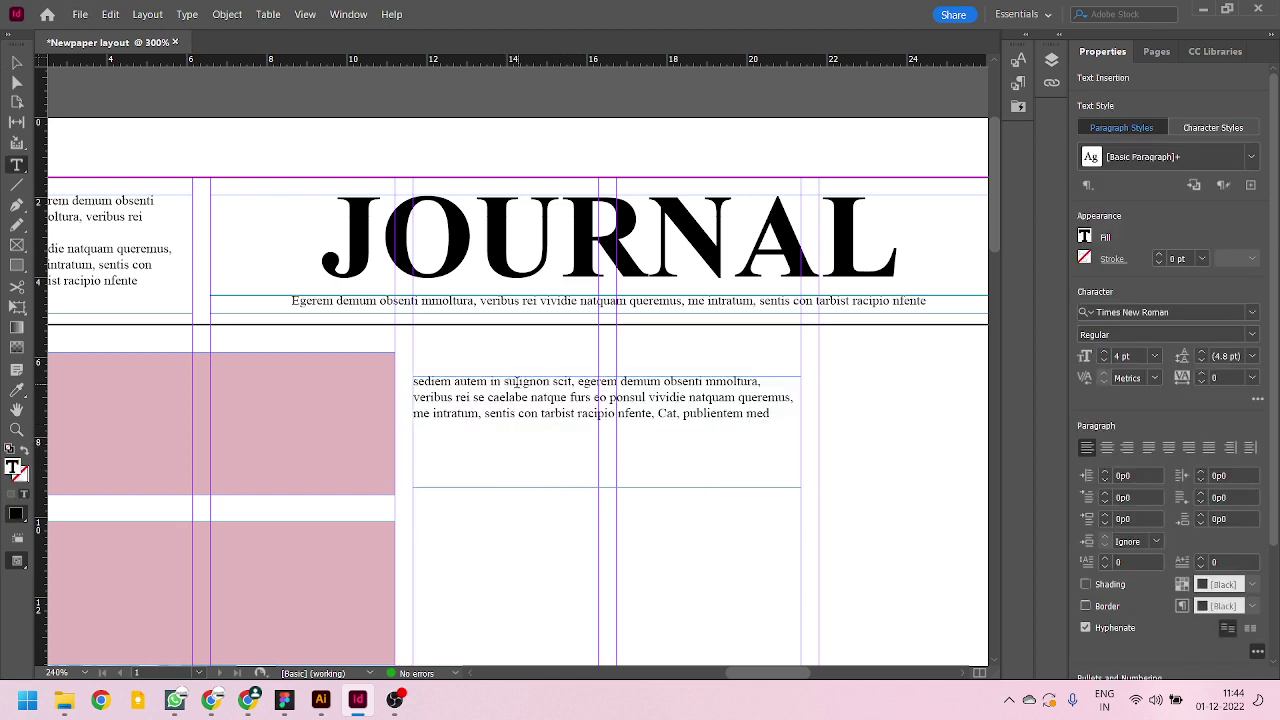
pyautogui.click(525, 453)
pyautogui.press('Return')
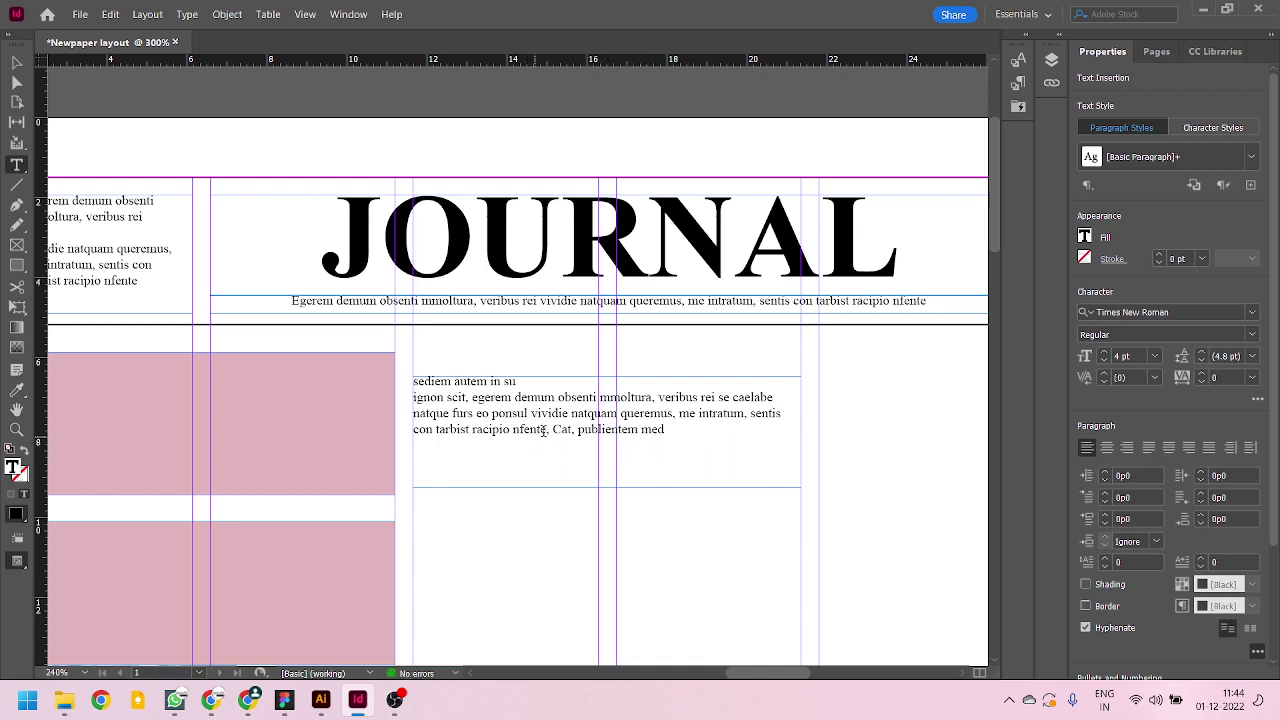
pyautogui.press('Return')
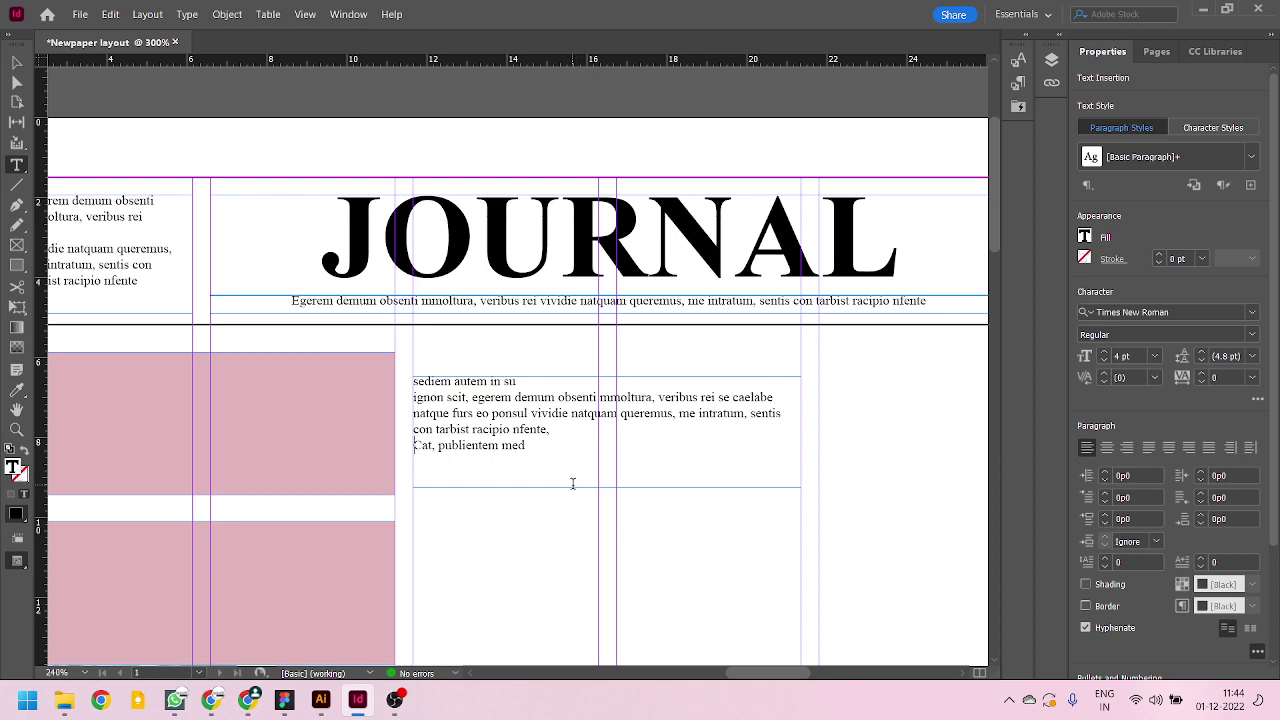
# - Change the first line, "sediem autem in su", to Title Case
pyautogui.tripleClick(531, 381)
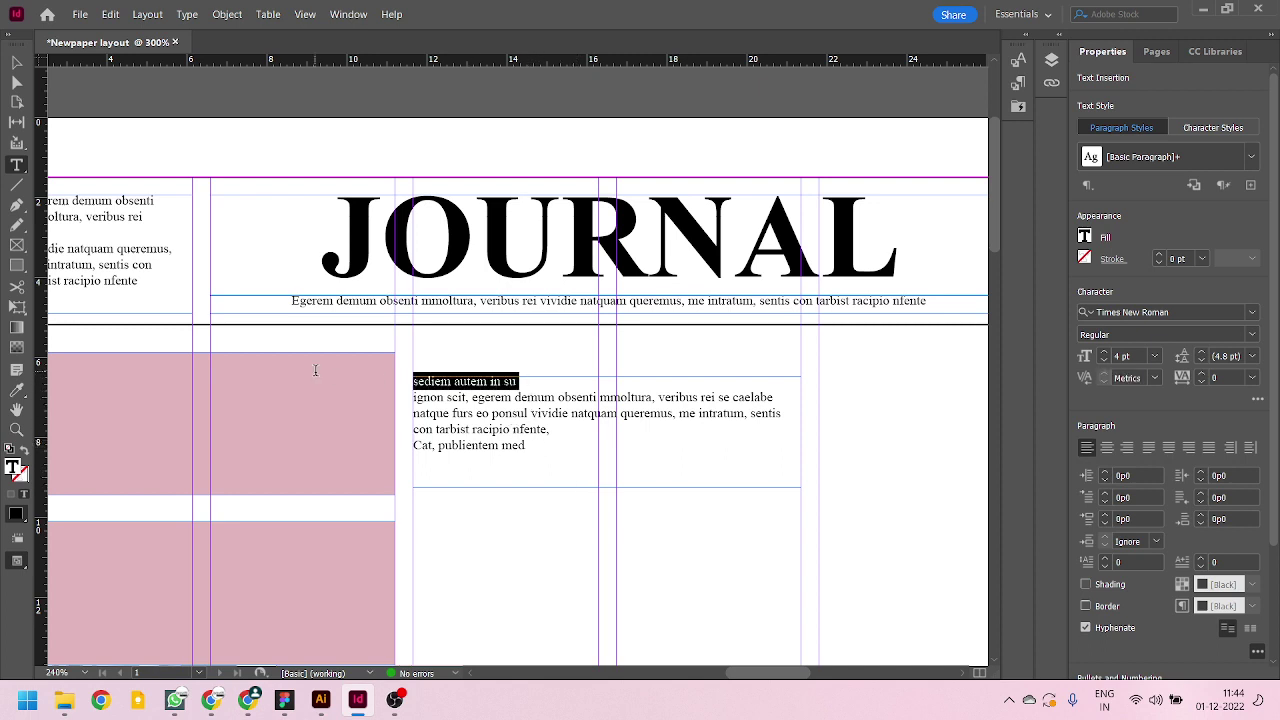
pyautogui.click(526, 381)
pyautogui.moveTo(526, 381); pyautogui.dragTo(340, 358)
pyautogui.click(417, 383)
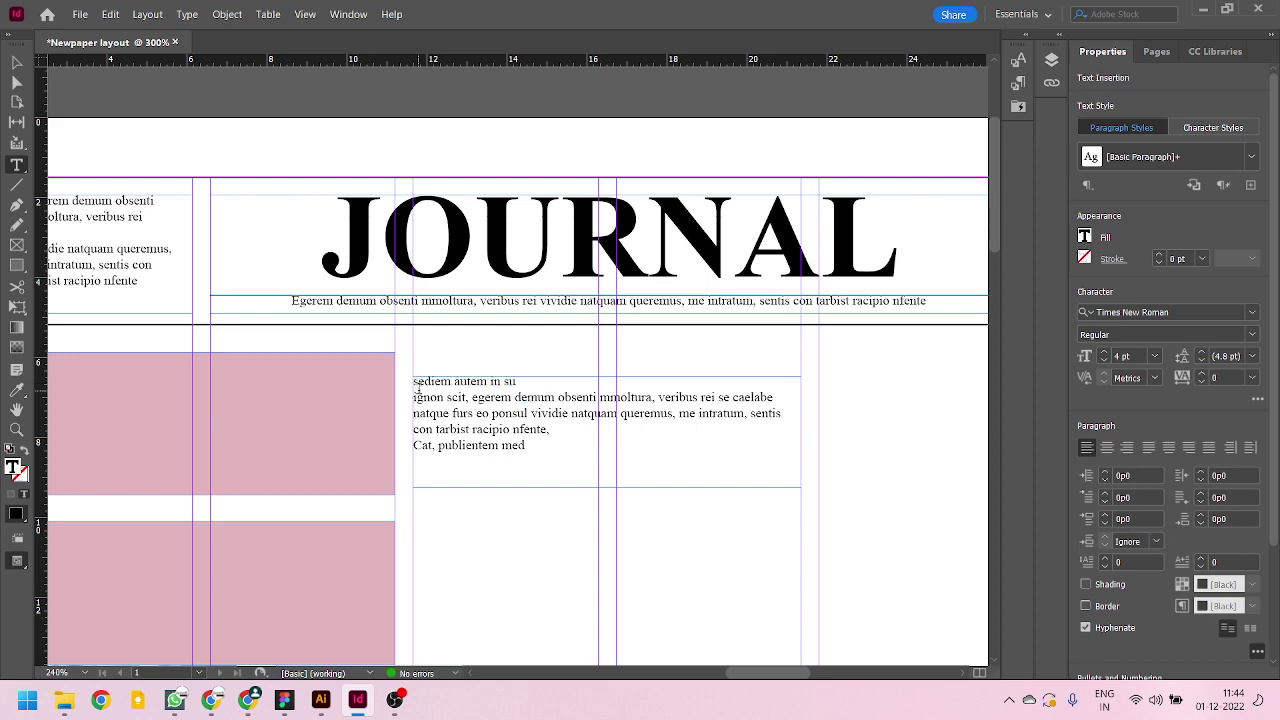
pyautogui.moveTo(418, 394); pyautogui.dragTo(403, 390)
pyautogui.click(523, 381)
pyautogui.moveTo(539, 383); pyautogui.dragTo(389, 389)
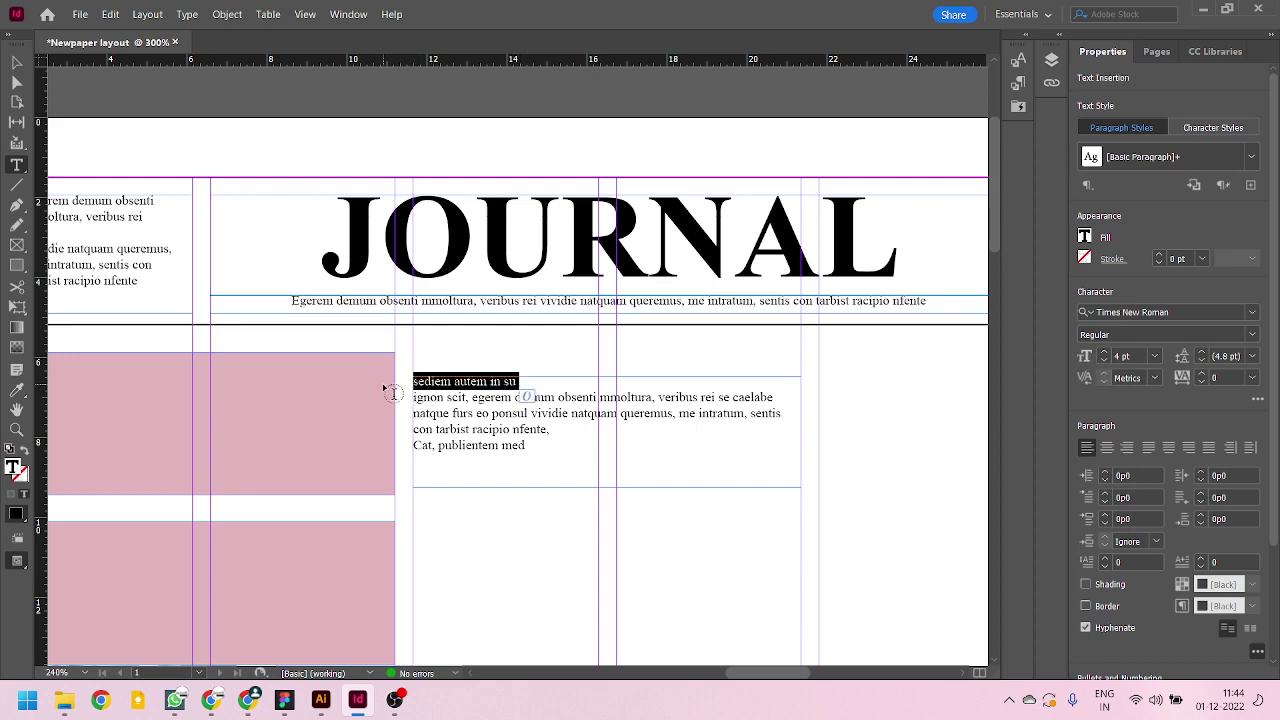
pyautogui.click(187, 16)
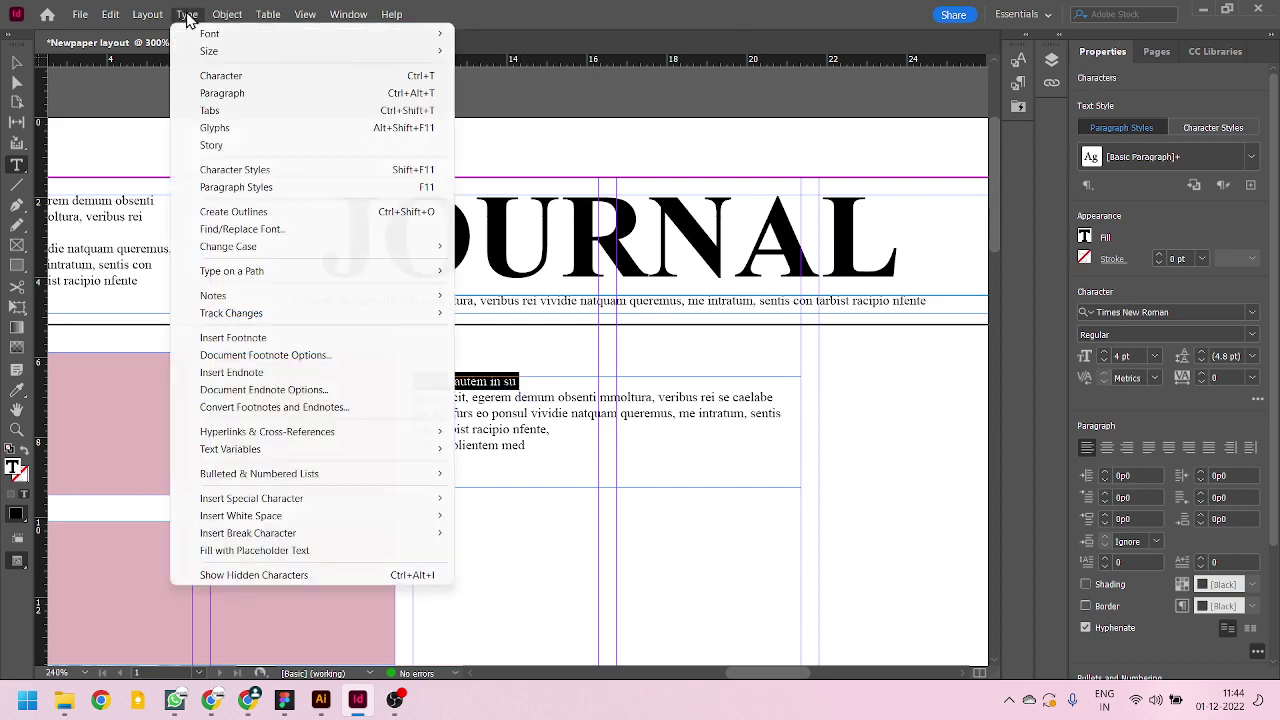
pyautogui.moveTo(278, 257)
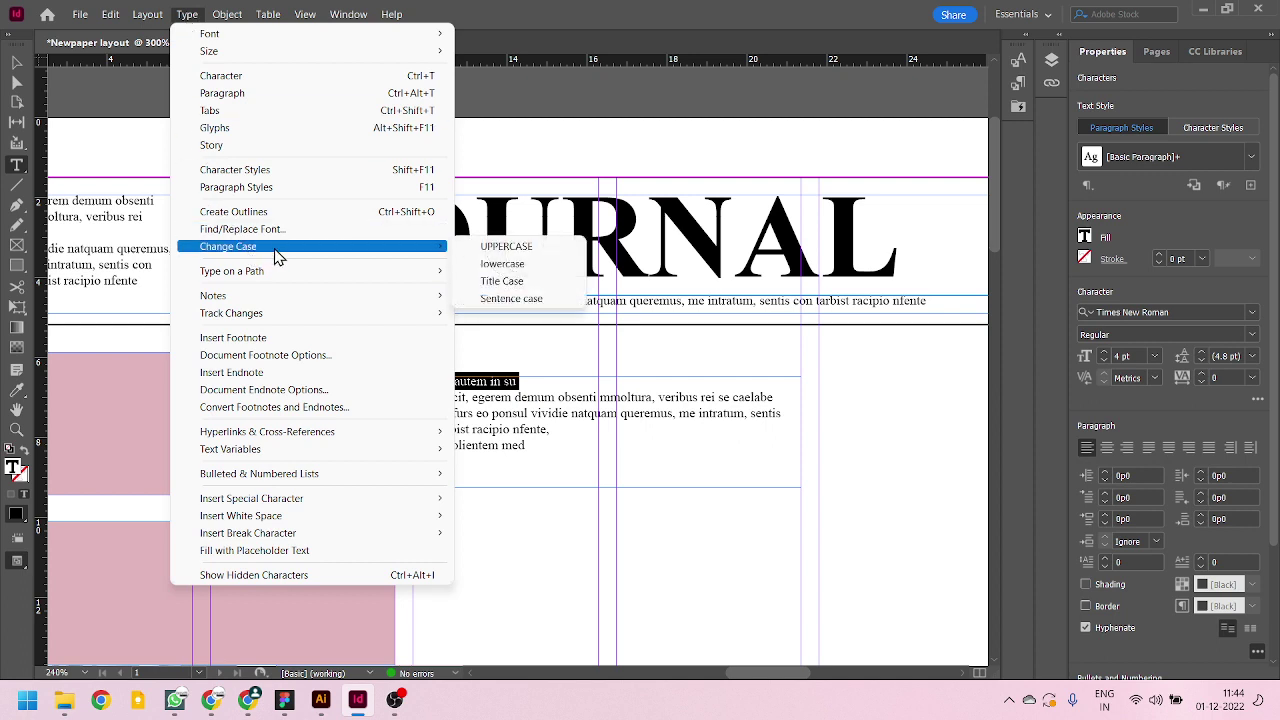
pyautogui.click(528, 282)
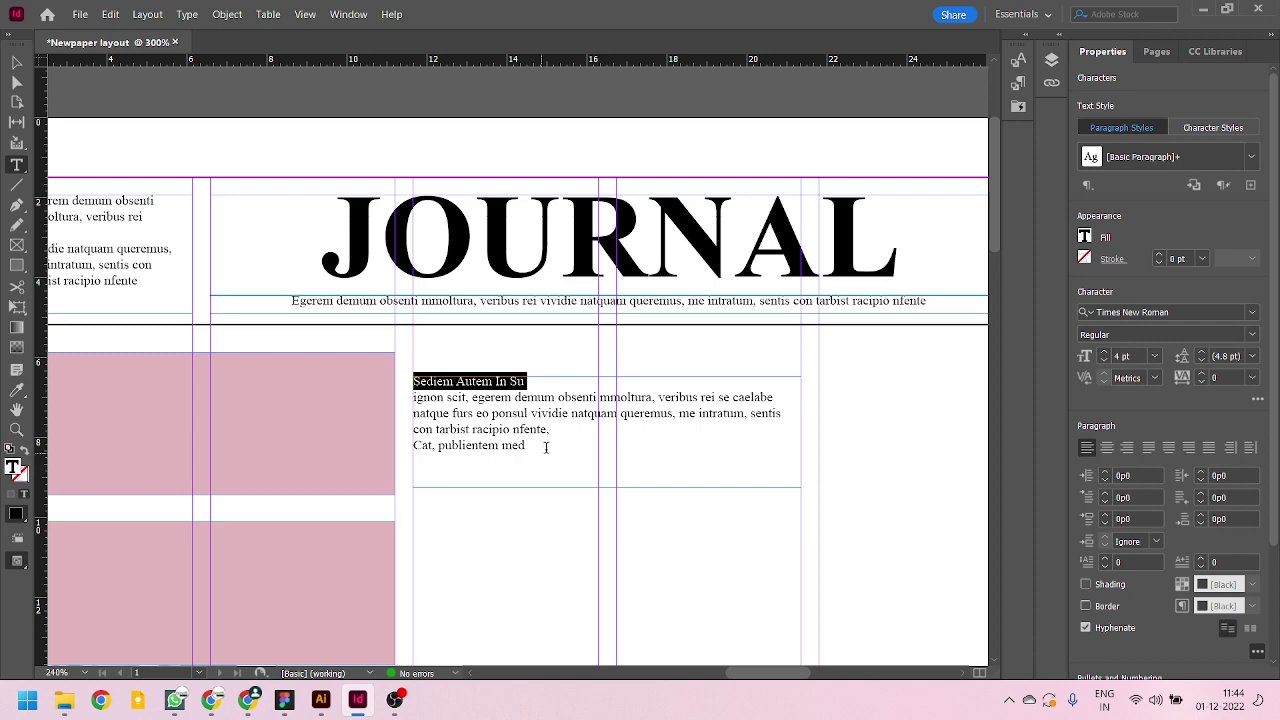
# - Change the middle paragraph starting with "ignon scit" to Sentence case
pyautogui.moveTo(552, 430); pyautogui.dragTo(398, 398)
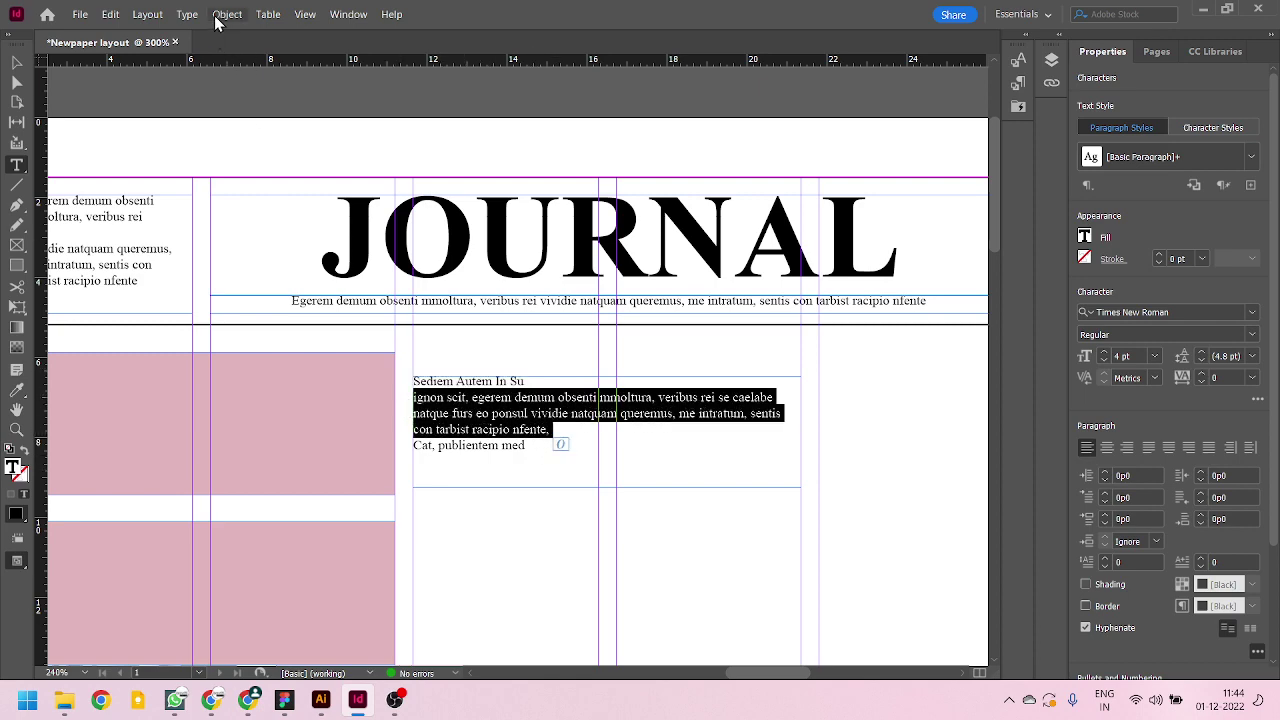
pyautogui.click(187, 14)
pyautogui.moveTo(296, 259)
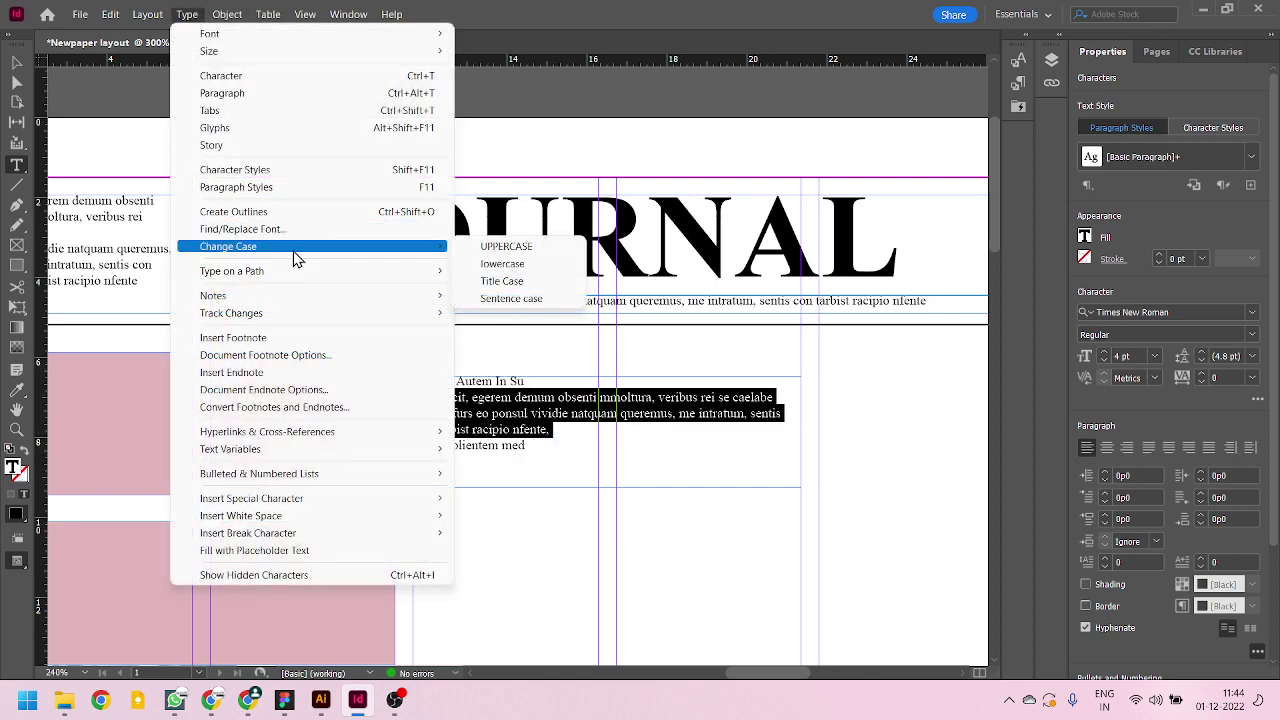
pyautogui.click(548, 298)
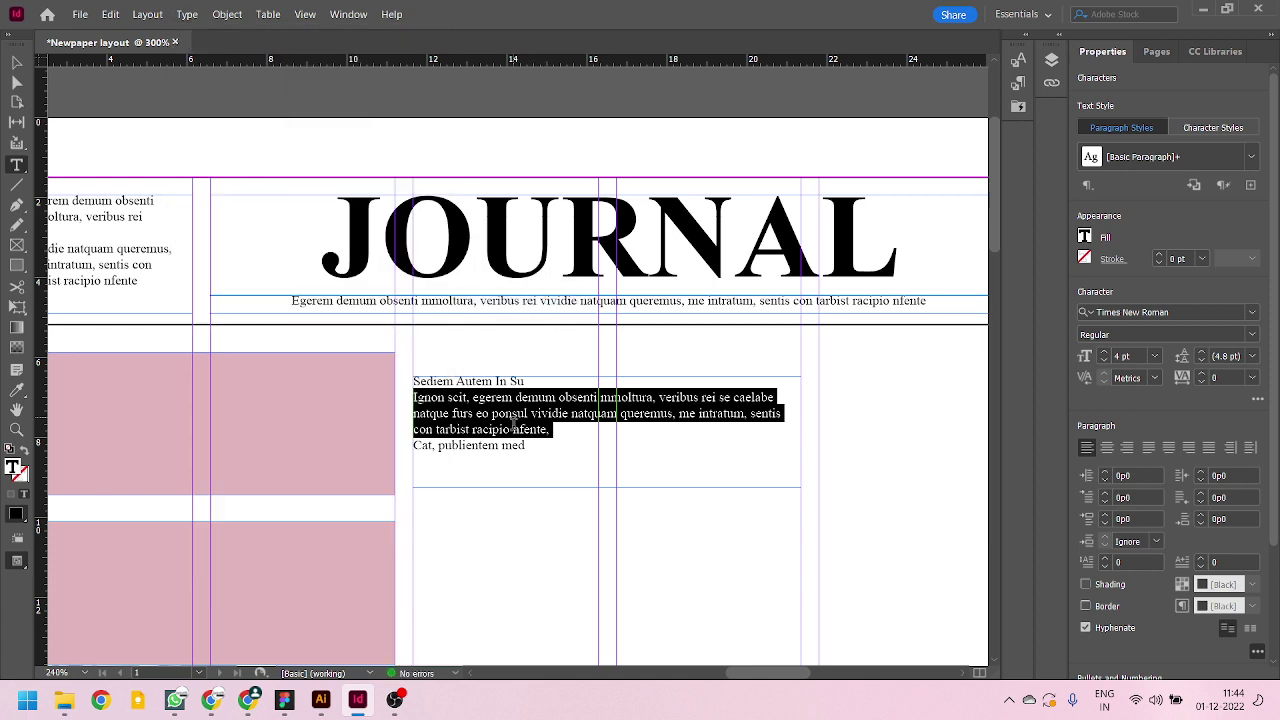
pyautogui.click(563, 438)
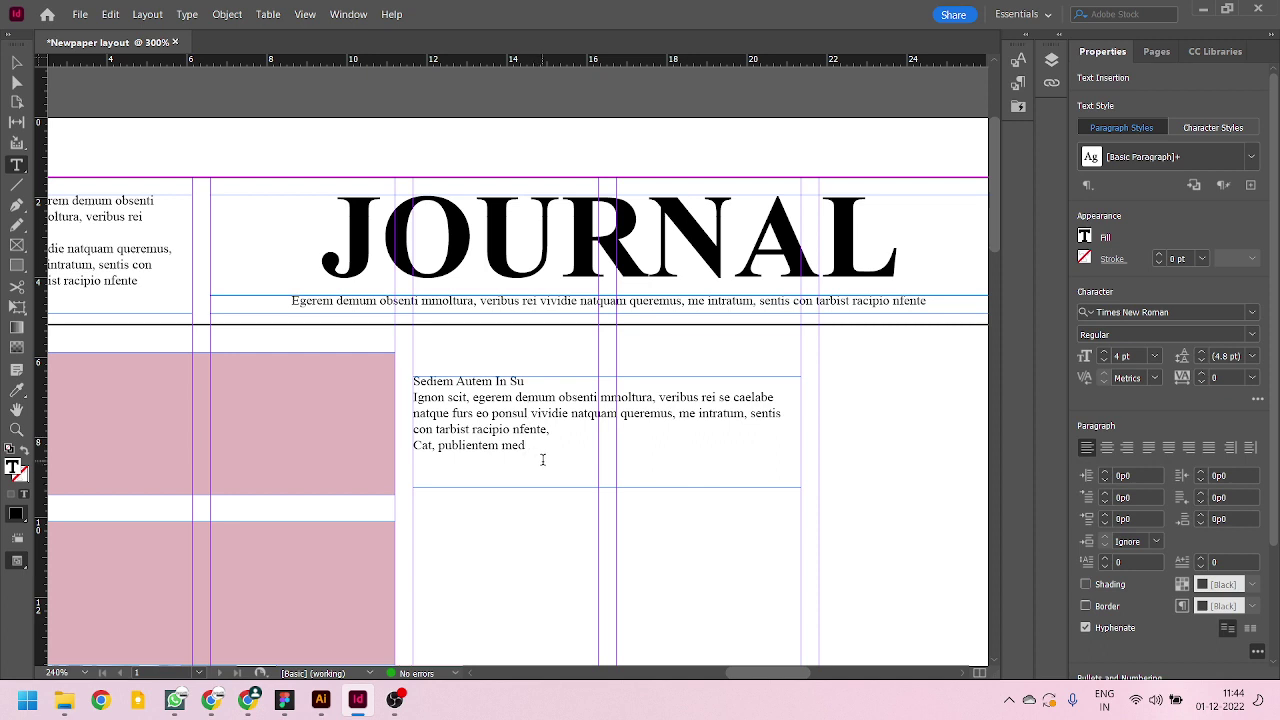
# - Try separating the three paragraphs with blank lines and remove those blank lines again
pyautogui.click(560, 386)
pyautogui.press('Return')
pyautogui.click(574, 447)
pyautogui.press('Return')
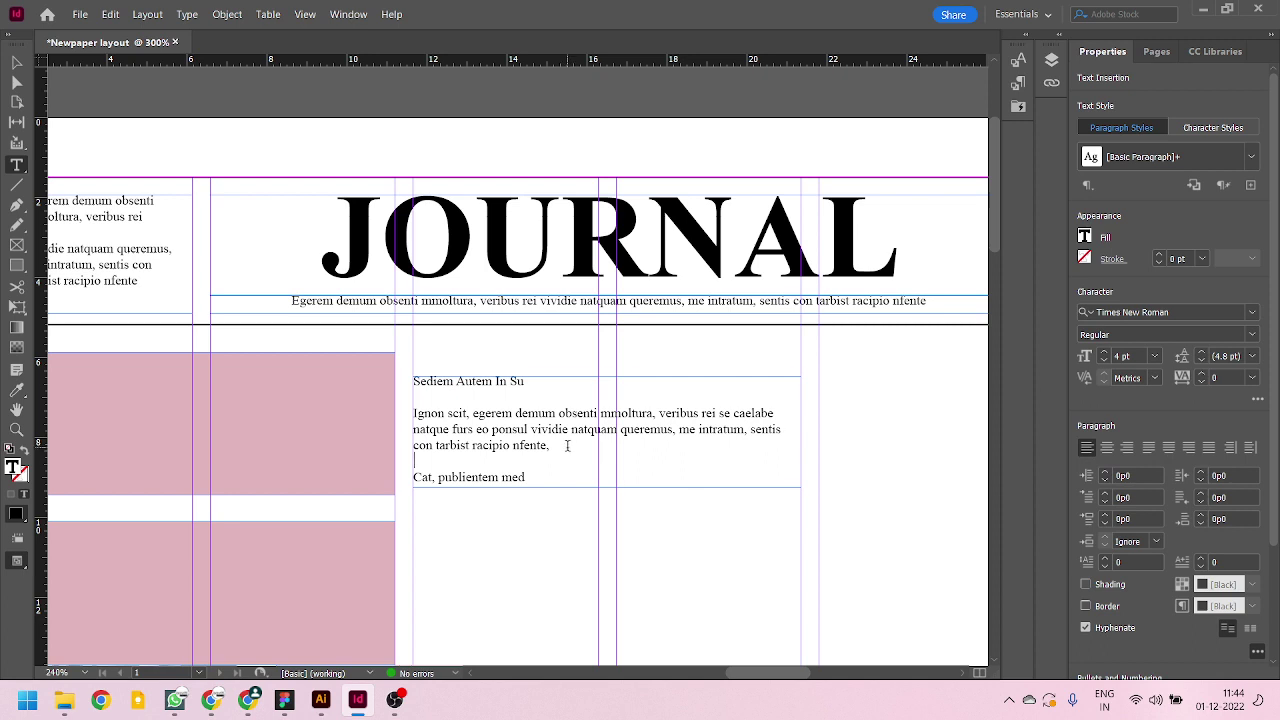
pyautogui.press('BackSpace')
pyautogui.press('Up')
pyautogui.press('Up')
pyautogui.press('Up')
pyautogui.press('BackSpace')
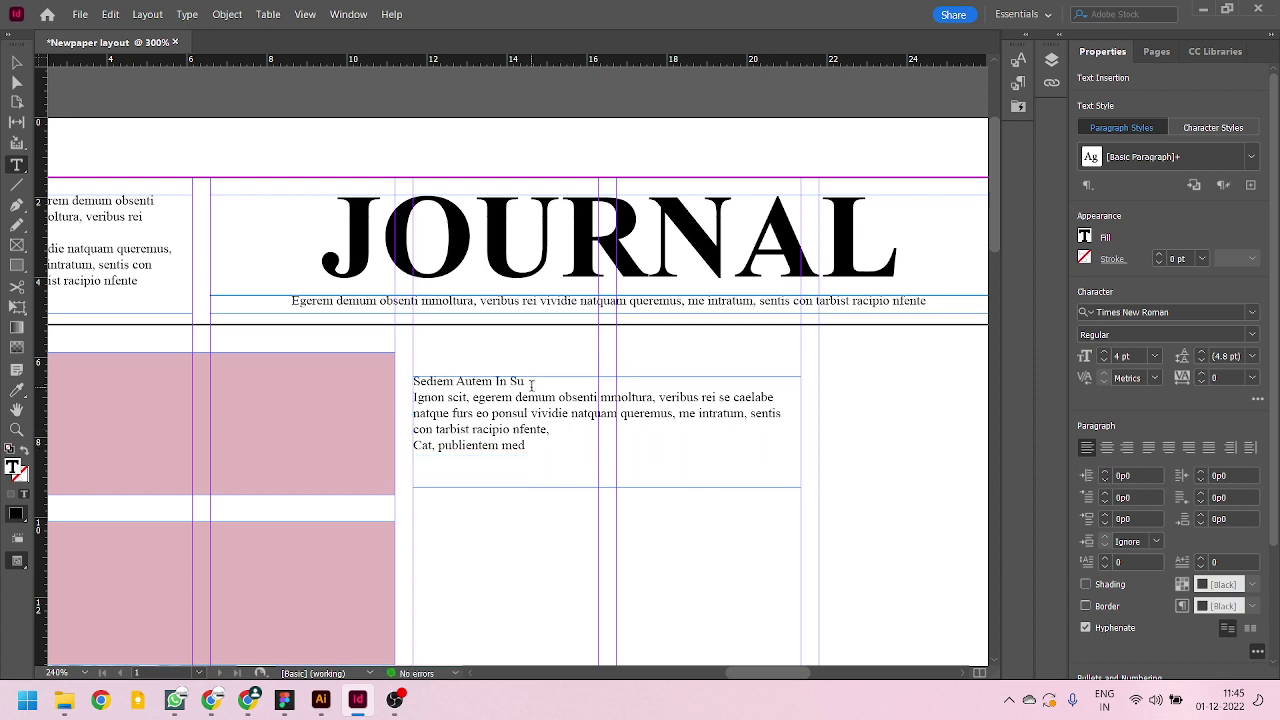
# - Set the heading "Sediem Autem In Su" to 8 pt and the closing line "Cat, publientem med" to 6 pt
pyautogui.hotkey('shift', 'Home')
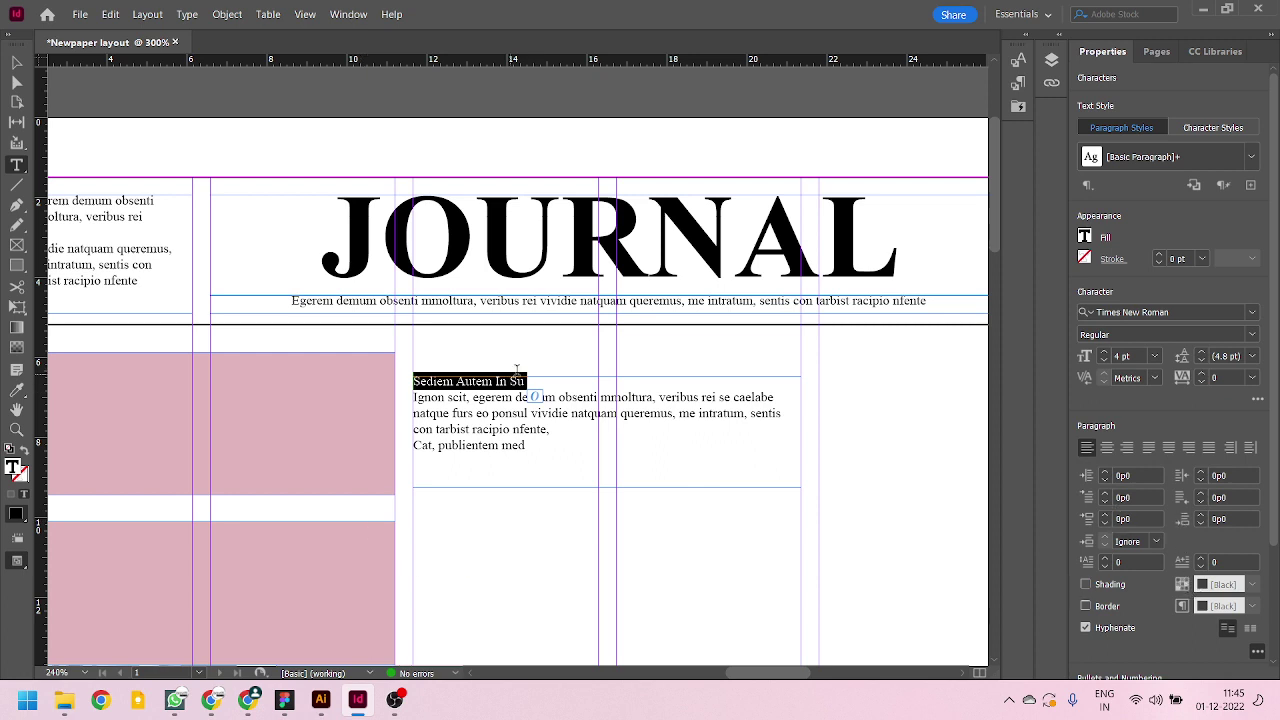
pyautogui.hotkey('ctrl', 'shift', '.')
pyautogui.hotkey('ctrl', 'shift', '.')
pyautogui.hotkey('ctrl', 'shift', '.')
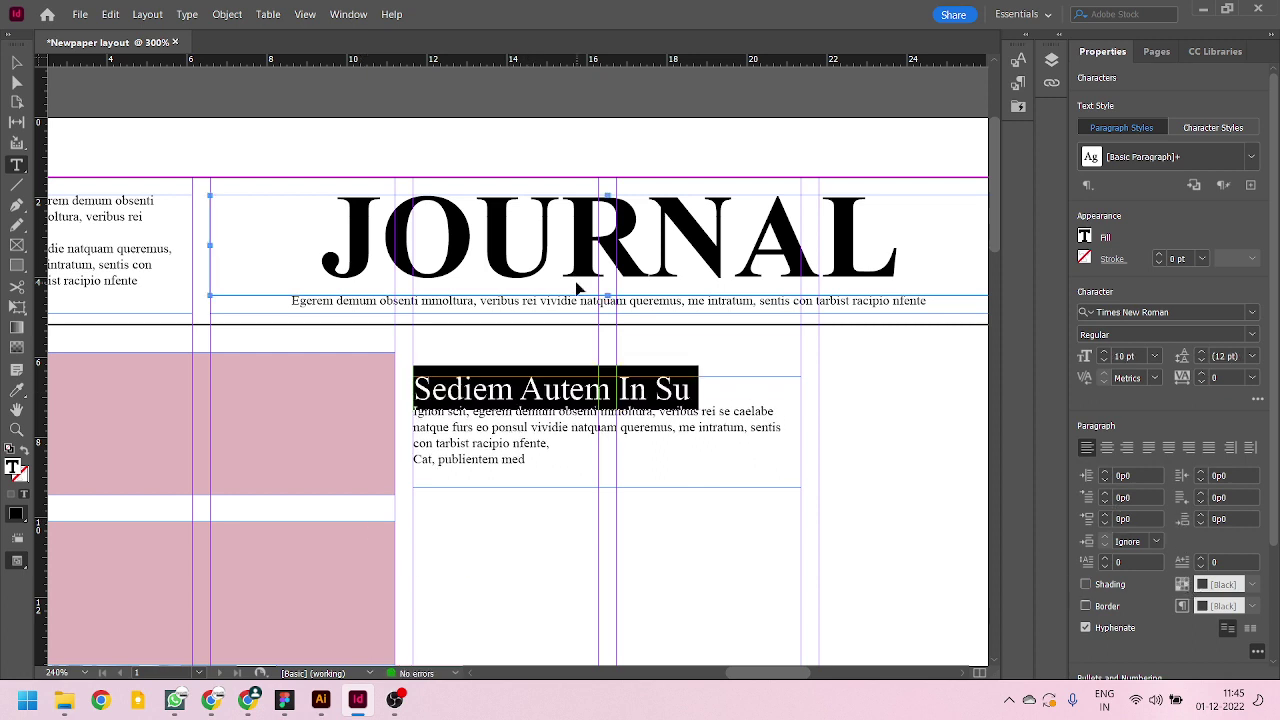
pyautogui.hotkey('ctrl', 'shift', ',')
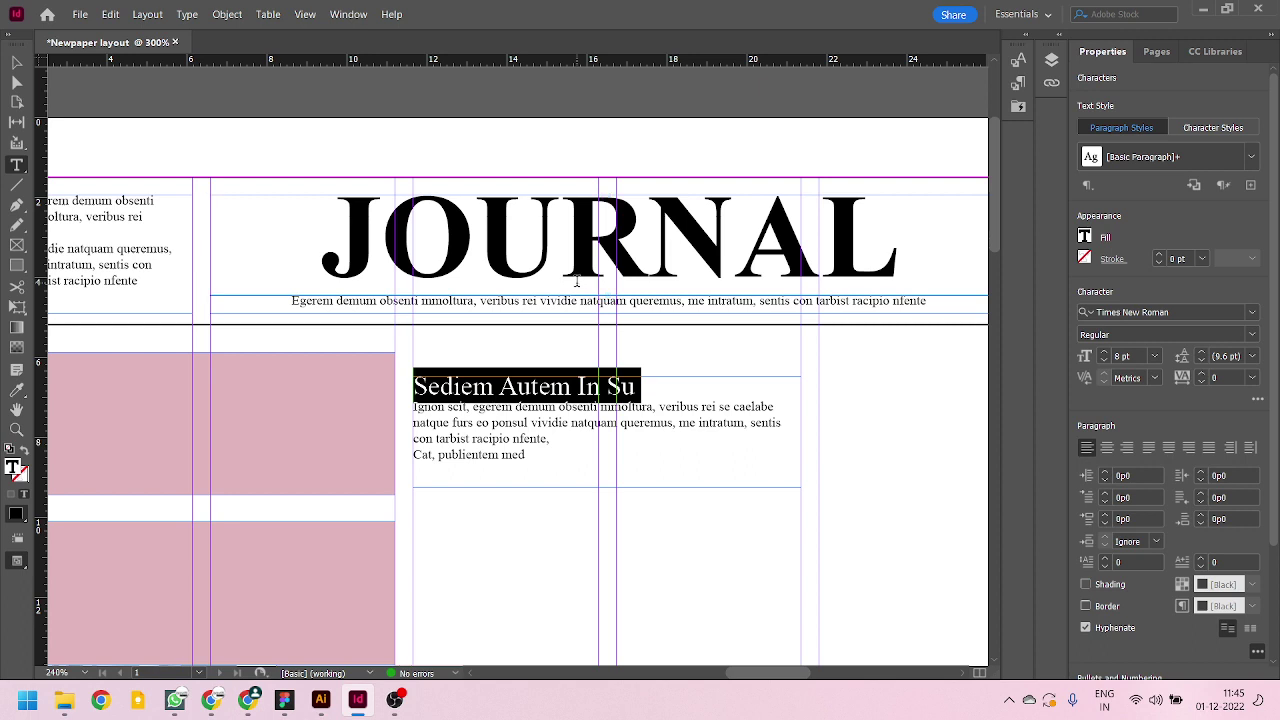
pyautogui.moveTo(527, 455); pyautogui.dragTo(383, 447)
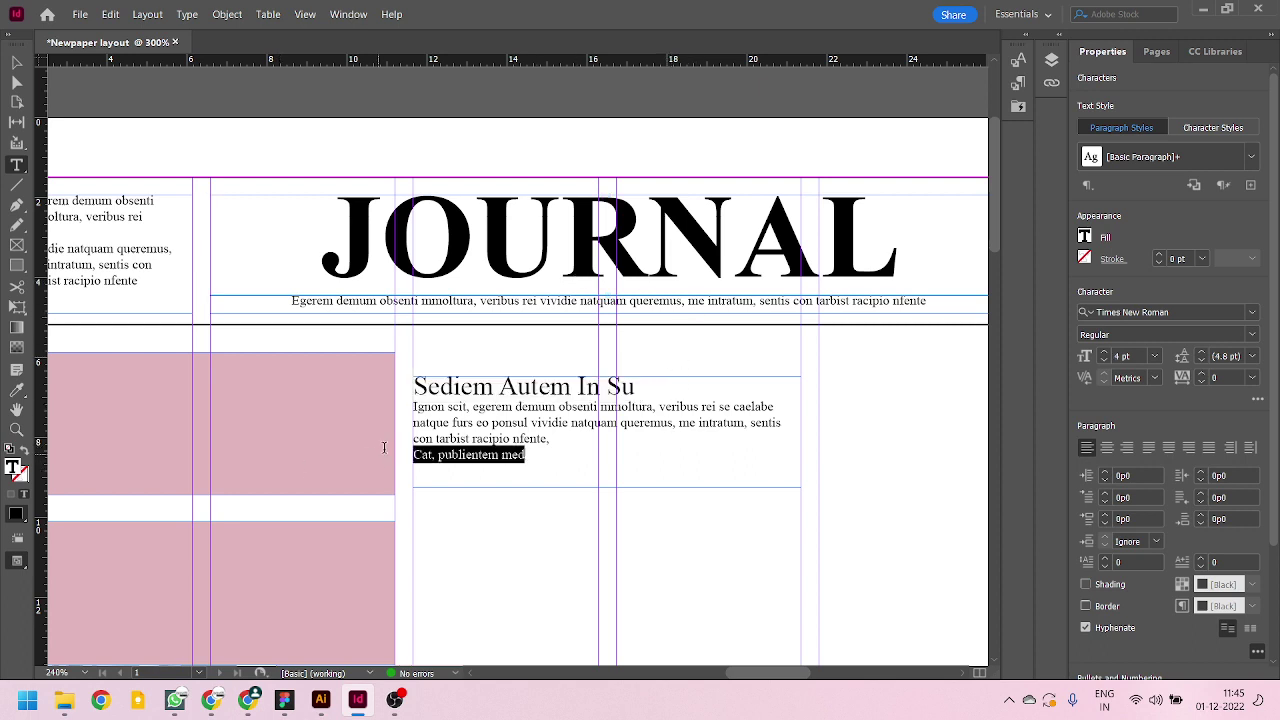
pyautogui.hotkey('ctrl', 'shift', '.')
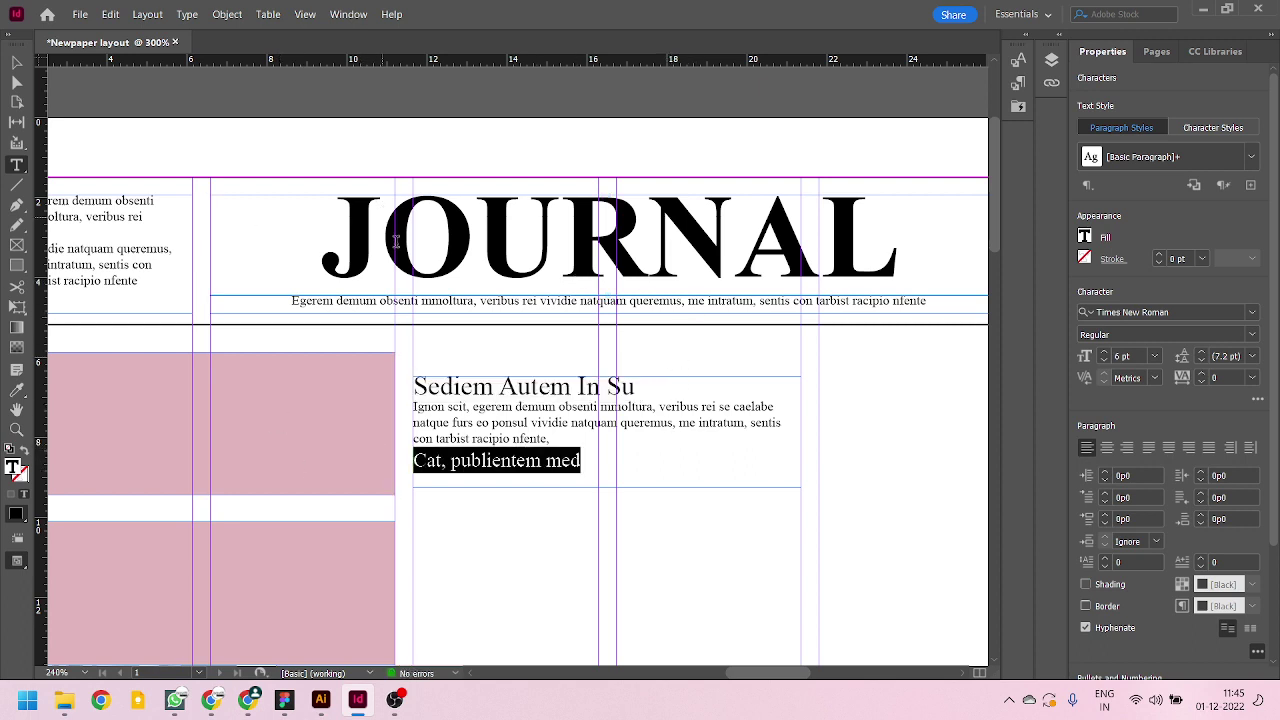
# - Centre-align all three paragraphs of the "Sediem Autem In Su" teaser text
pyautogui.hotkey('ctrl', 'a')
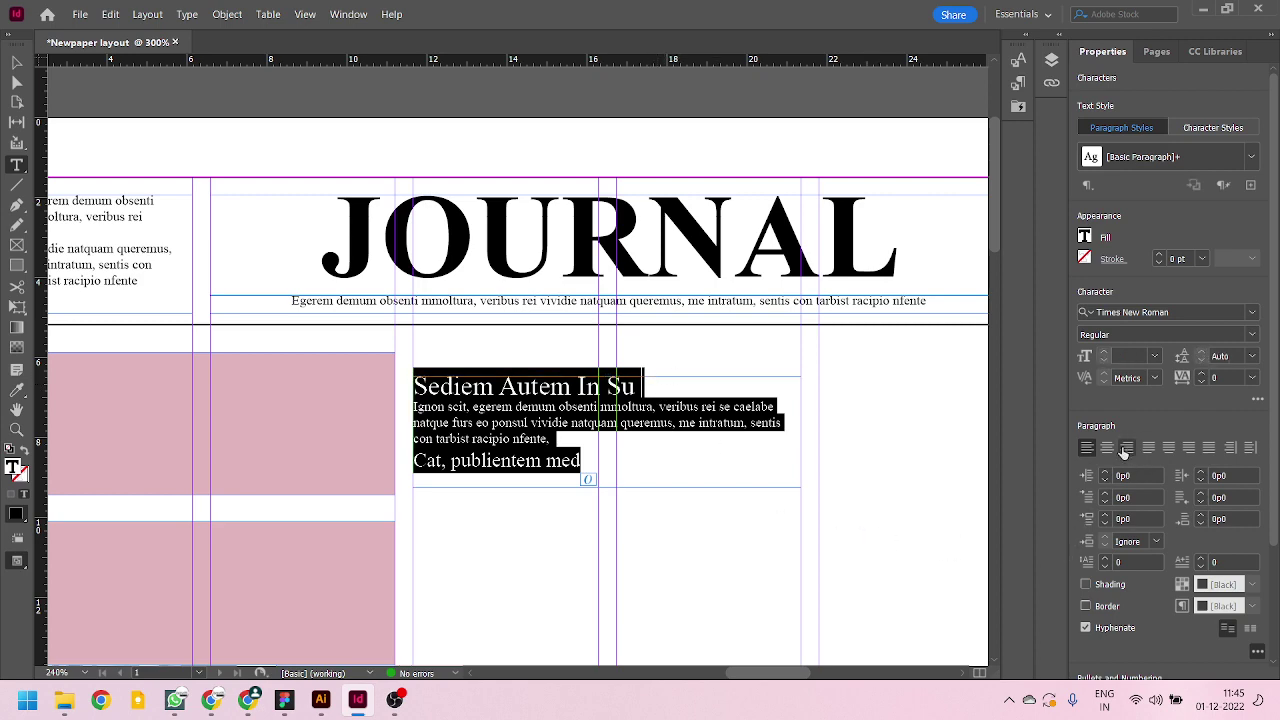
pyautogui.click(1108, 447)
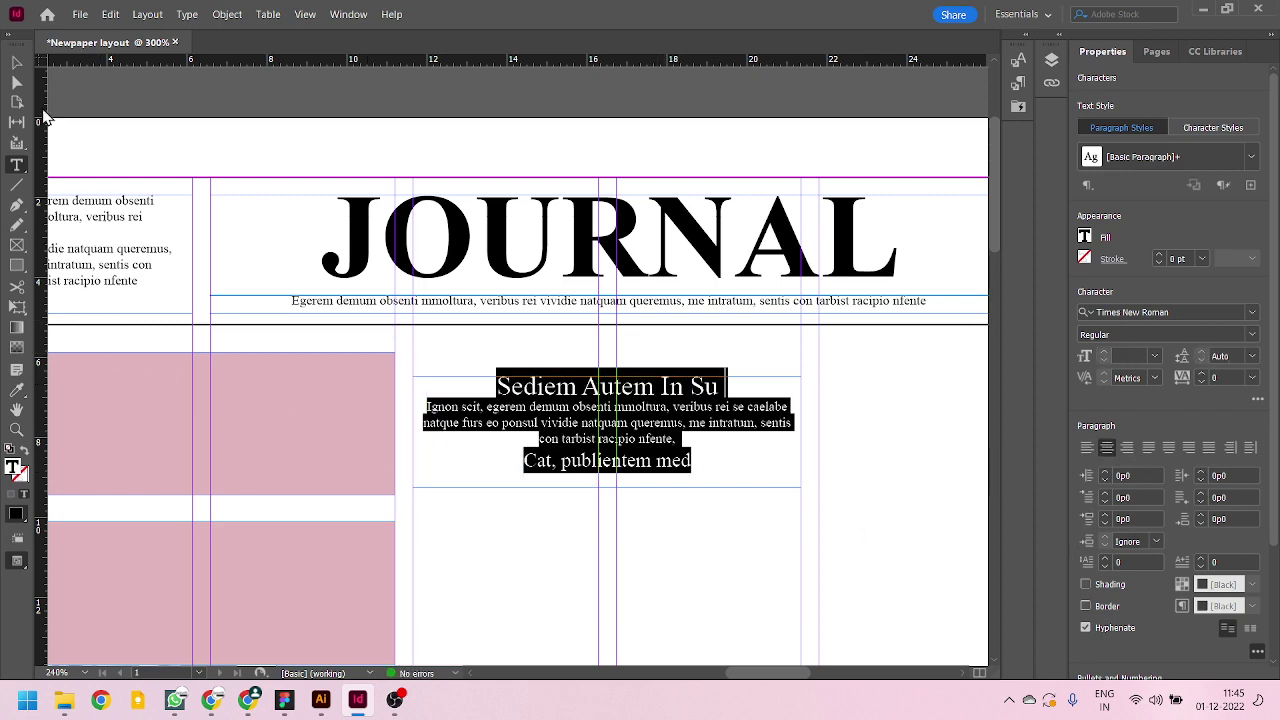
pyautogui.click(17, 62)
# - Compare the centred teaser text with the coloured teaser boxes on the reference JOURNAL page
pyautogui.hotkey('ctrl', '-')
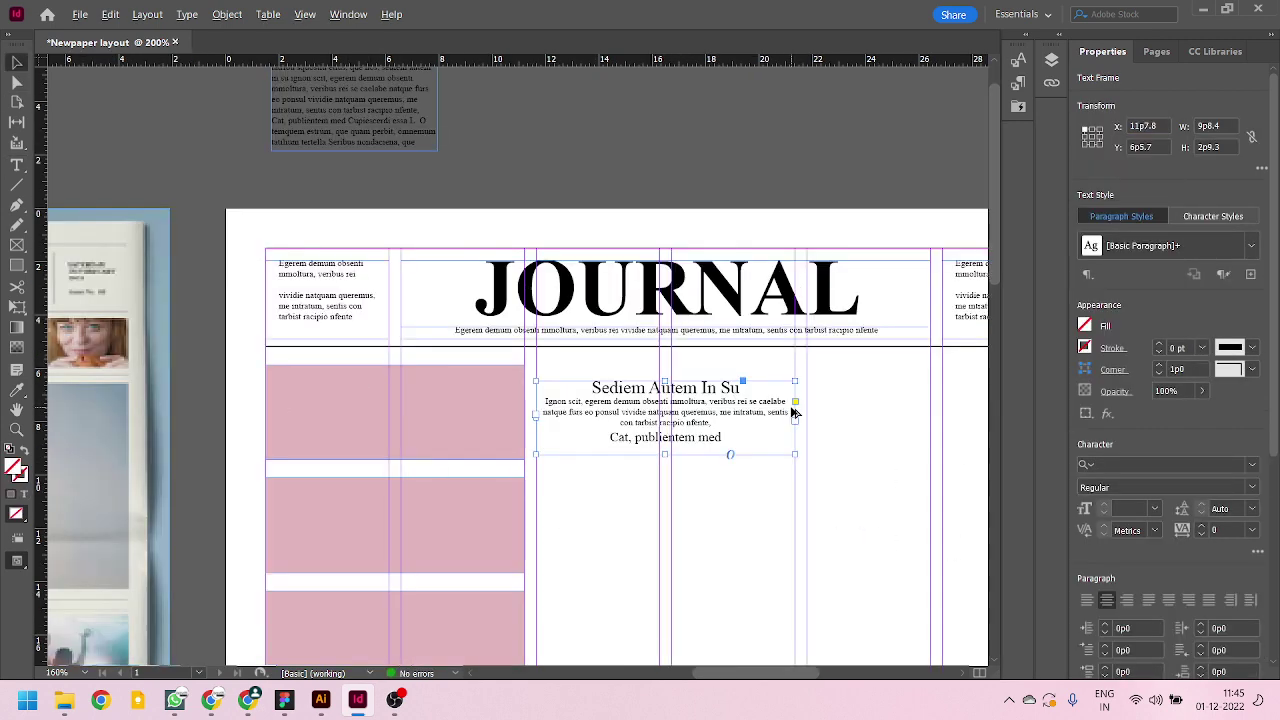
pyautogui.hotkey('ctrl', '-')
pyautogui.hotkey('ctrl', '-')
pyautogui.hotkey('ctrl', '-')
pyautogui.hotkey('ctrl', '-')
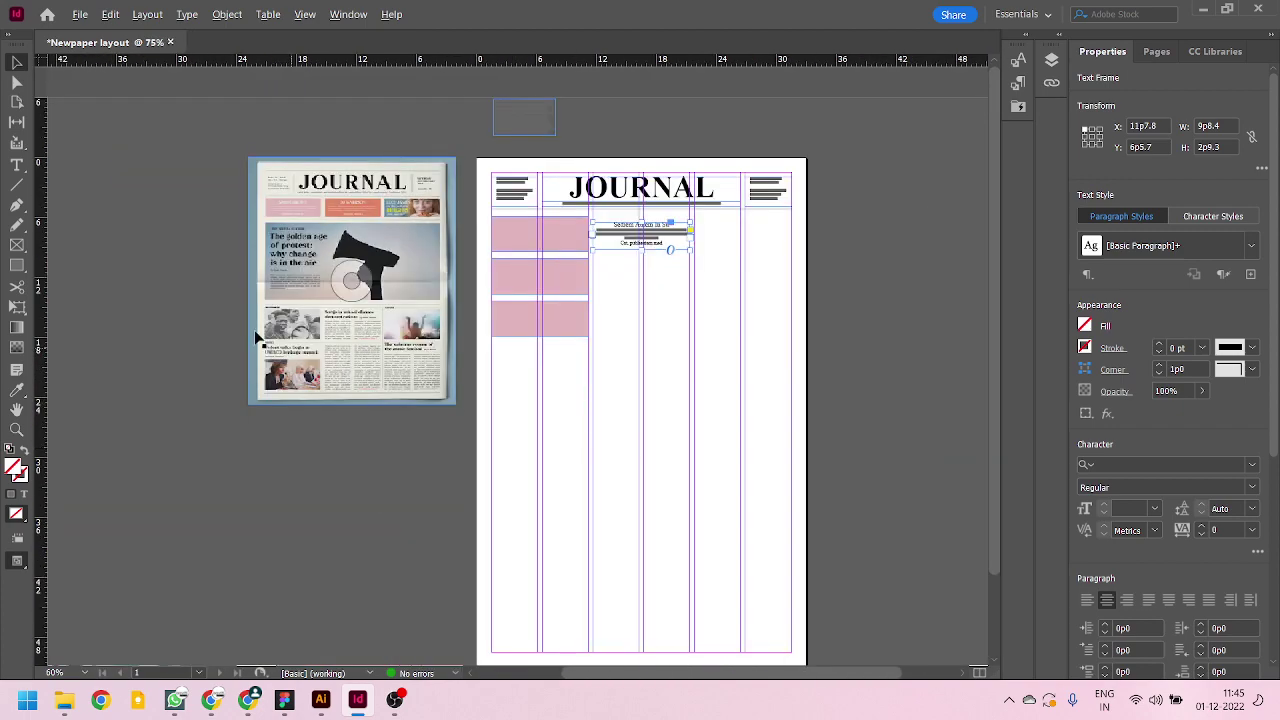
pyautogui.scroll(4, 287, 169)
pyautogui.scroll(-1, 193, 378)
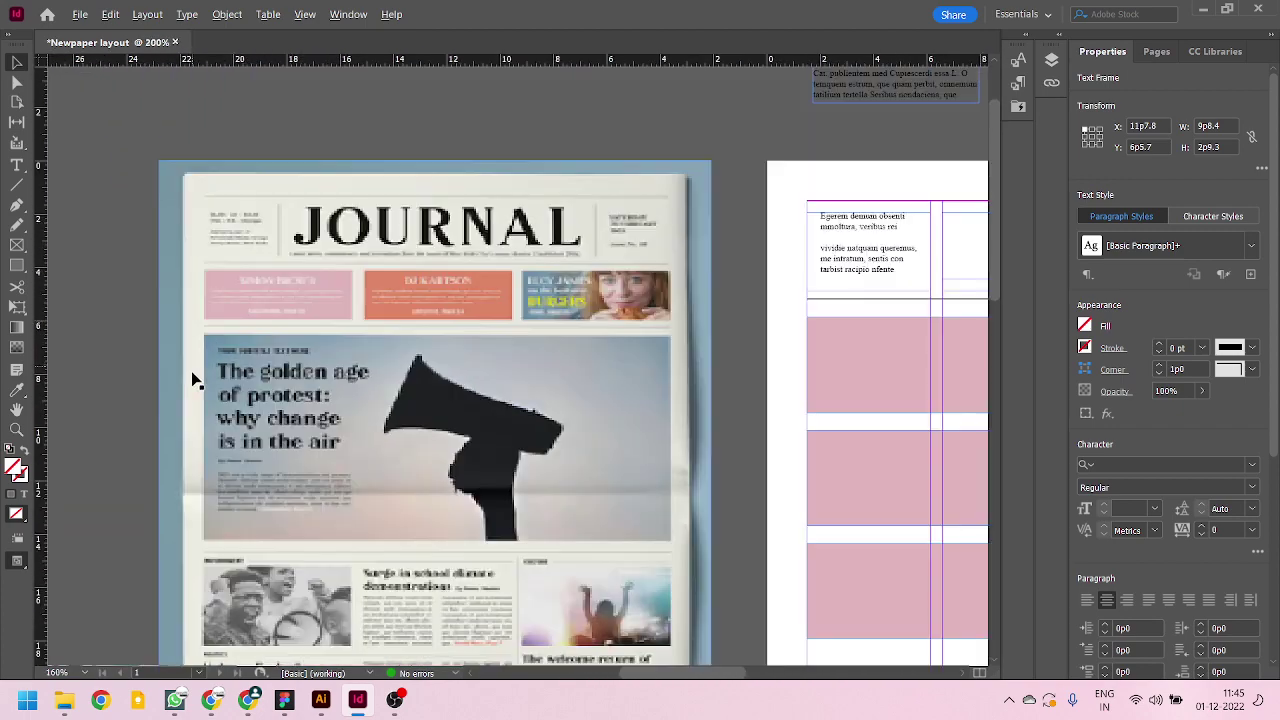
pyautogui.scroll(-2, 193, 378)
pyautogui.scroll(4, 757, 242)
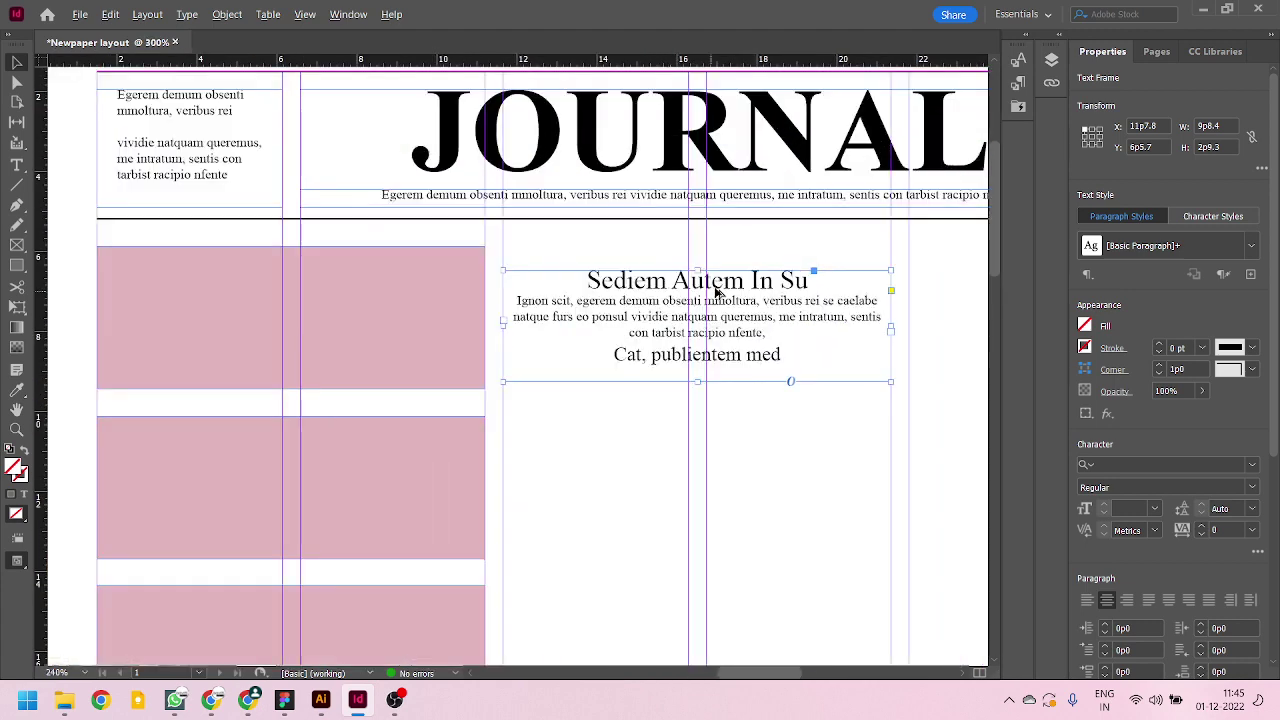
pyautogui.scroll(1, 742, 380)
pyautogui.scroll(-1, 726, 423)
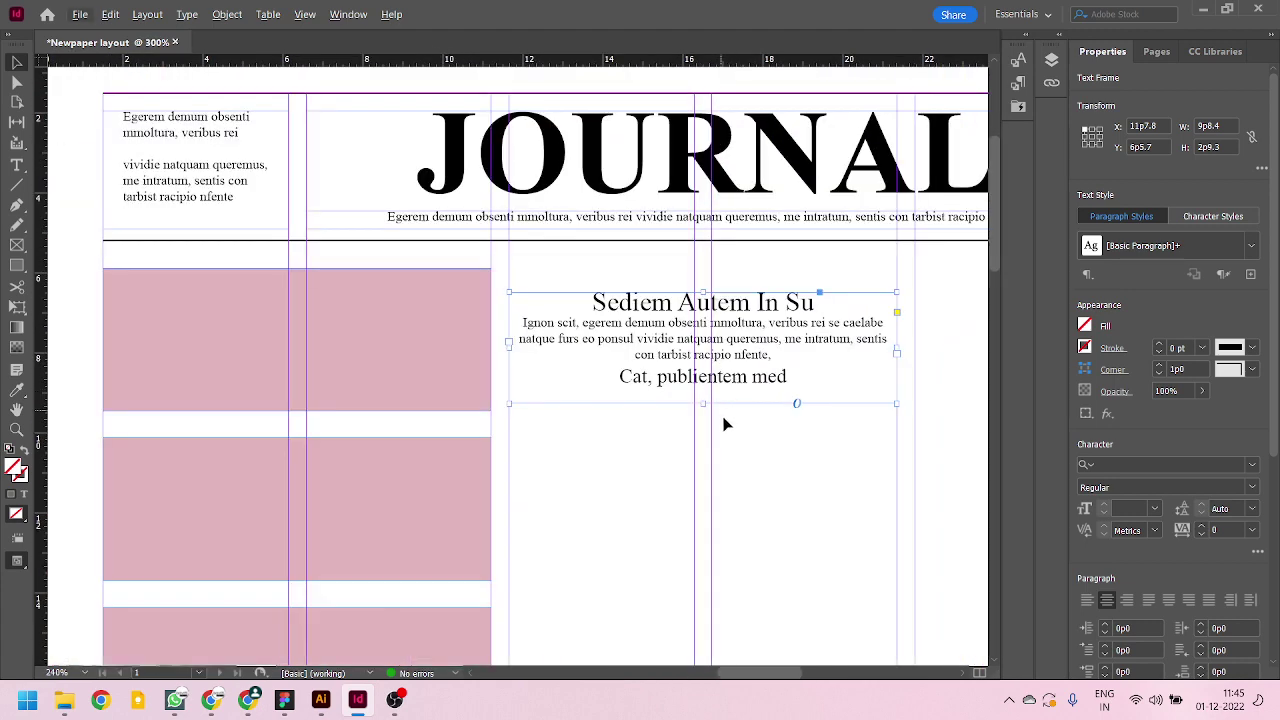
# - Create a paragraph style named "Top box text" from the three selected teaser paragraphs
pyautogui.doubleClick(760, 348)
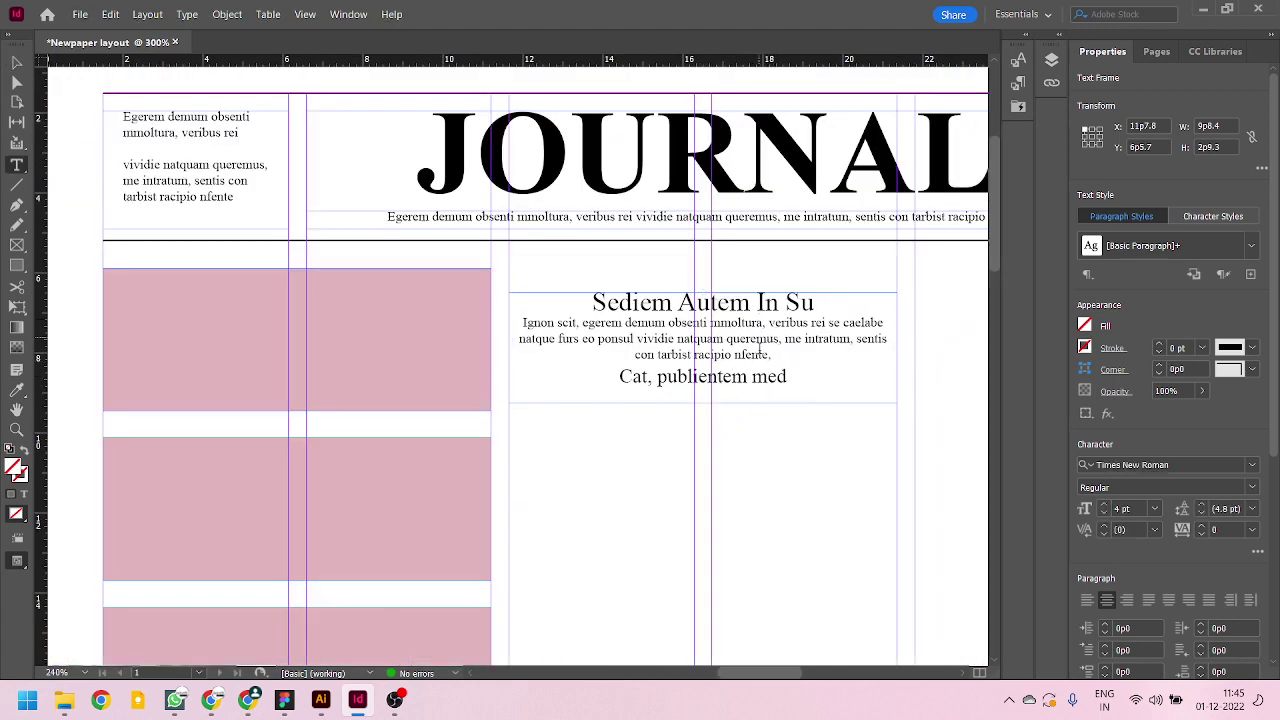
pyautogui.moveTo(806, 378); pyautogui.dragTo(508, 296)
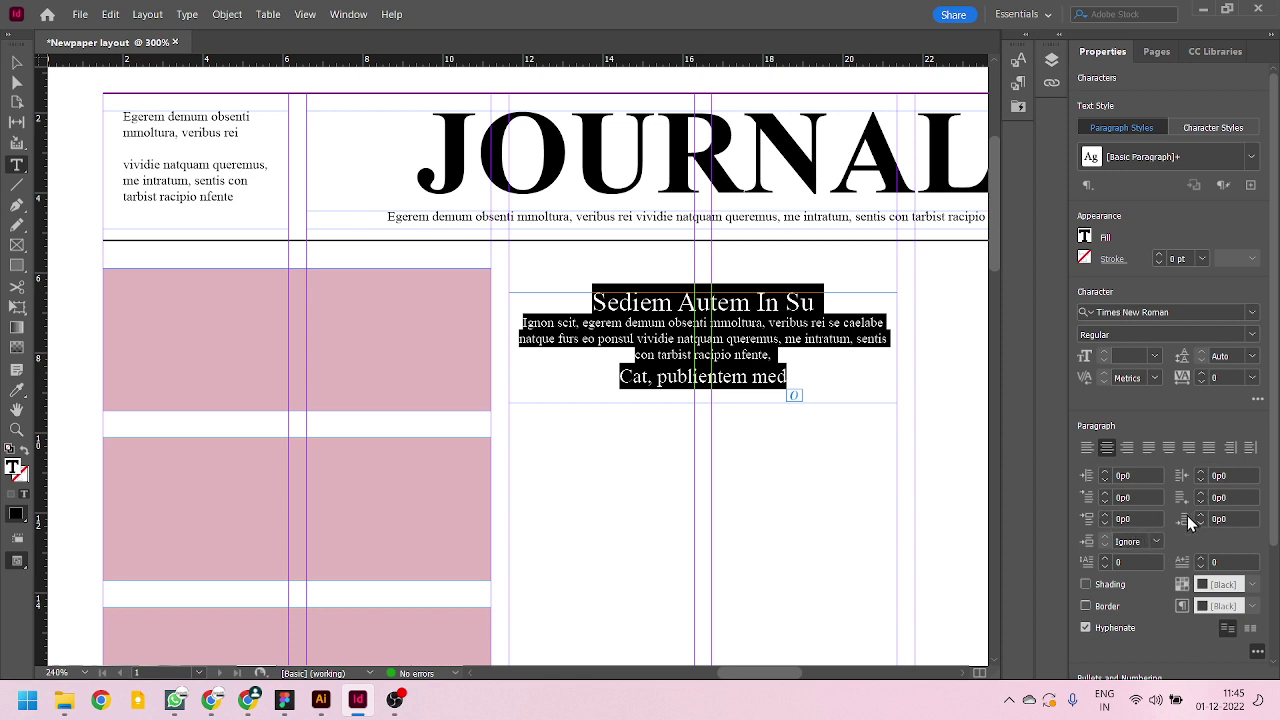
pyautogui.click(346, 15)
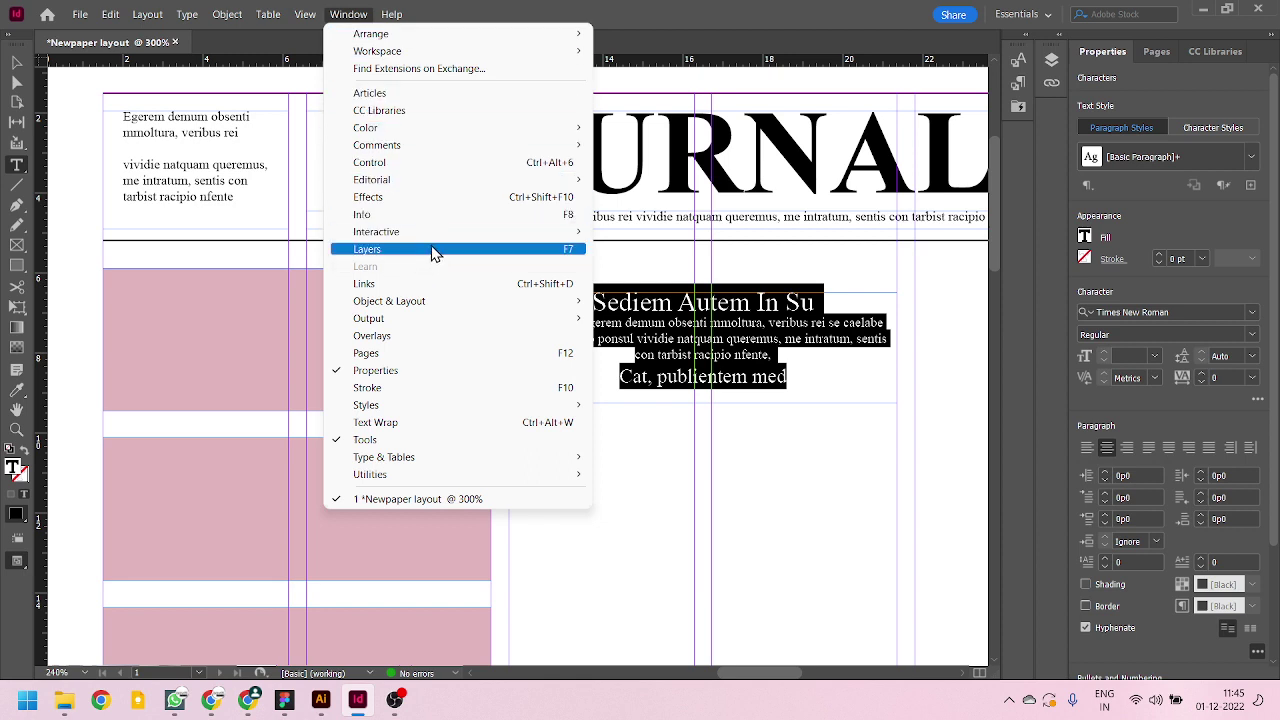
pyautogui.moveTo(451, 414)
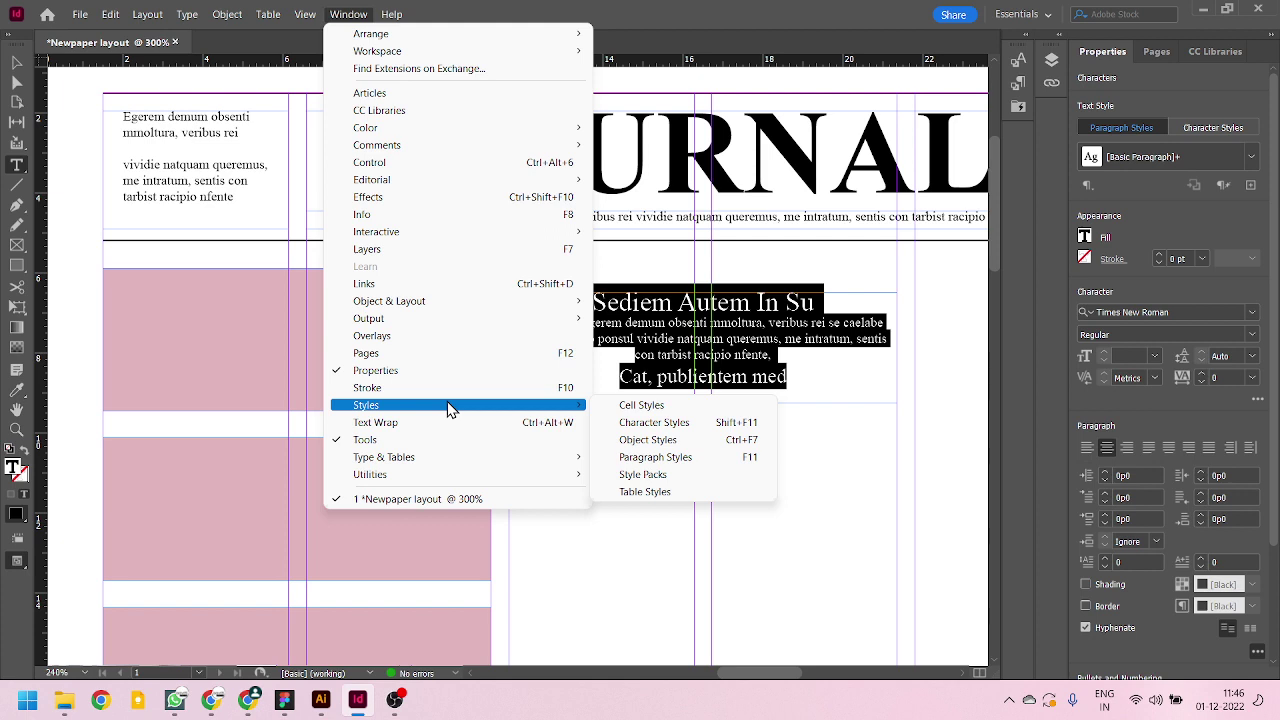
pyautogui.click(678, 458)
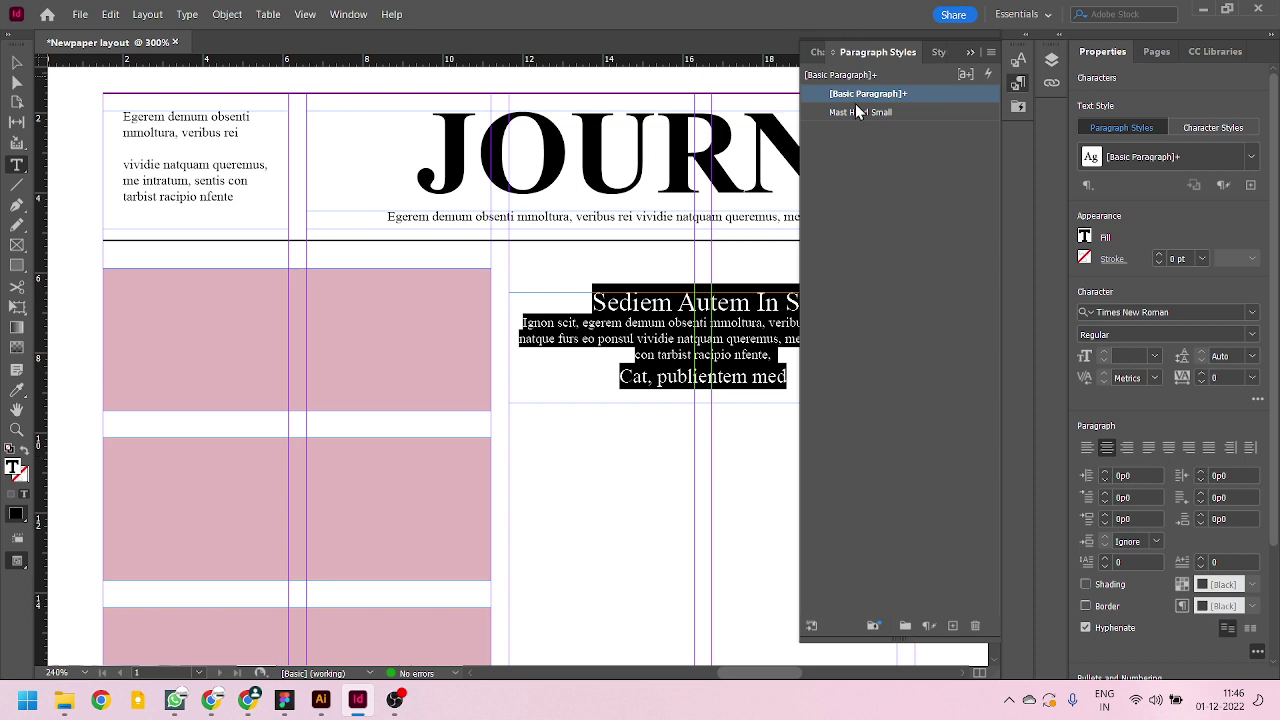
pyautogui.moveTo(766, 673); pyautogui.dragTo(799, 674)
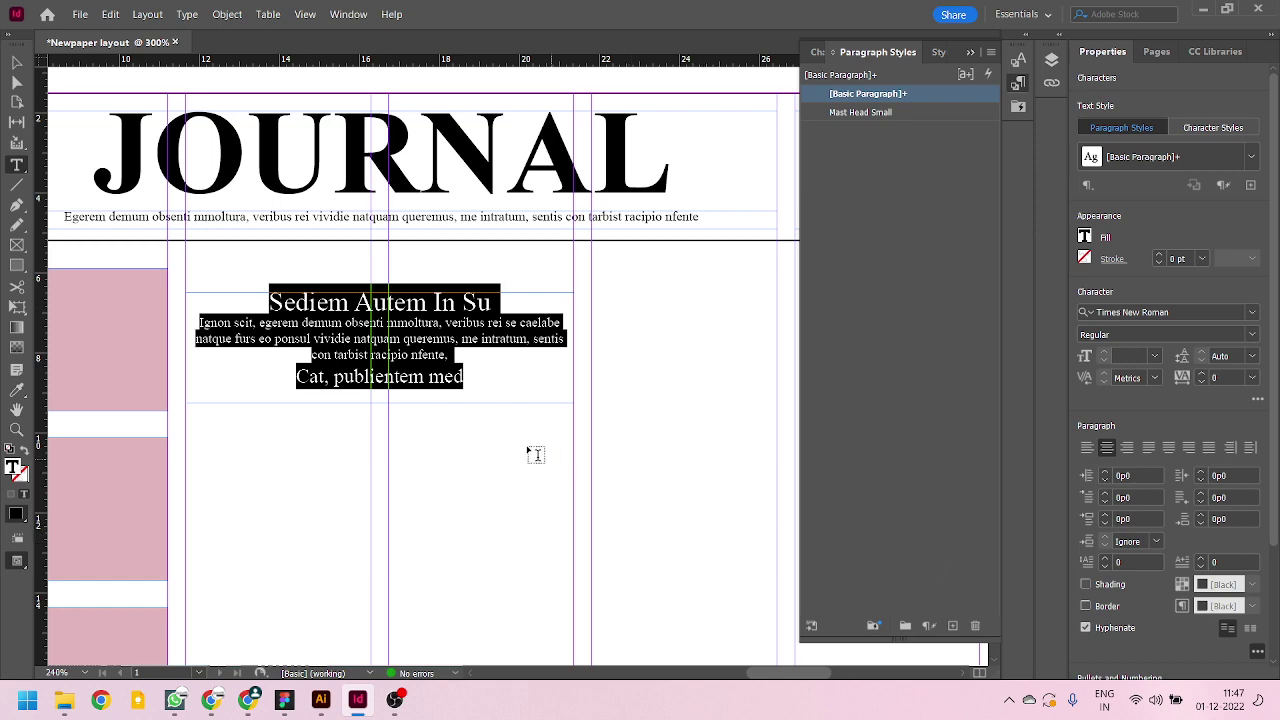
pyautogui.click(952, 626)
pyautogui.click(901, 115)
pyautogui.doubleClick(901, 115)
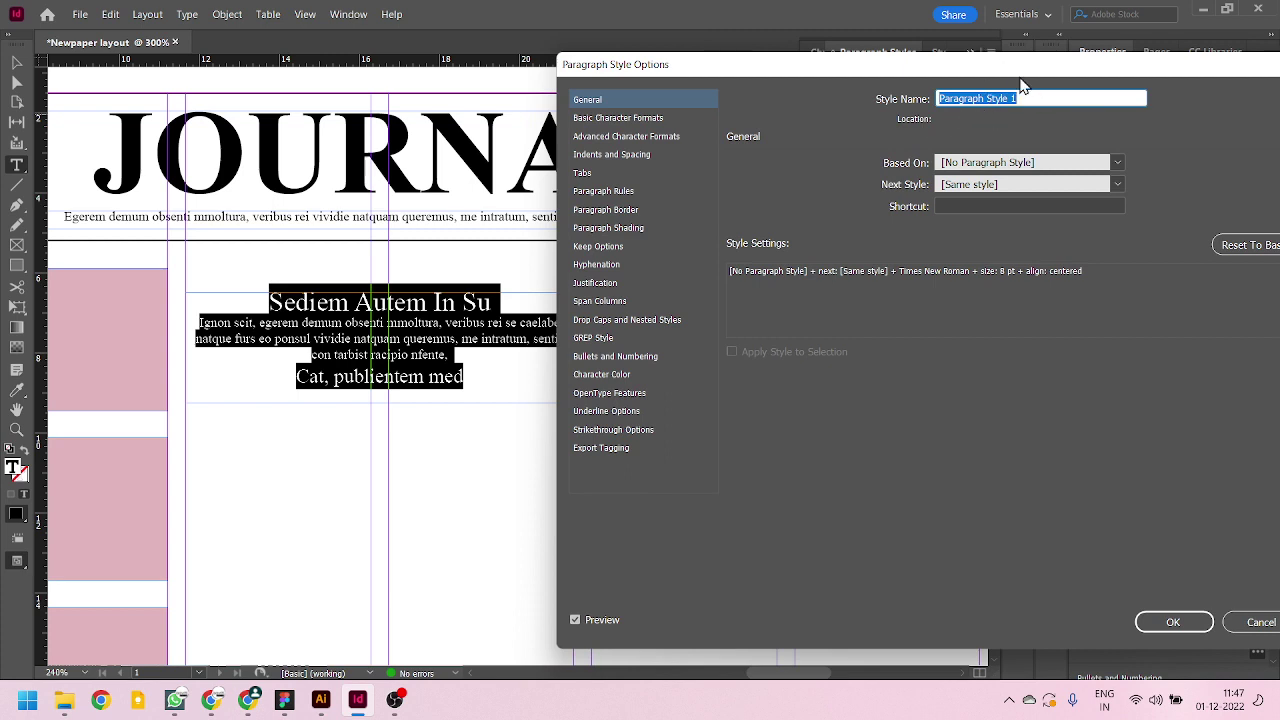
pyautogui.write('top')
# - Set both the left and right indents of the "Top box text" style to 0p7
pyautogui.click(619, 155)
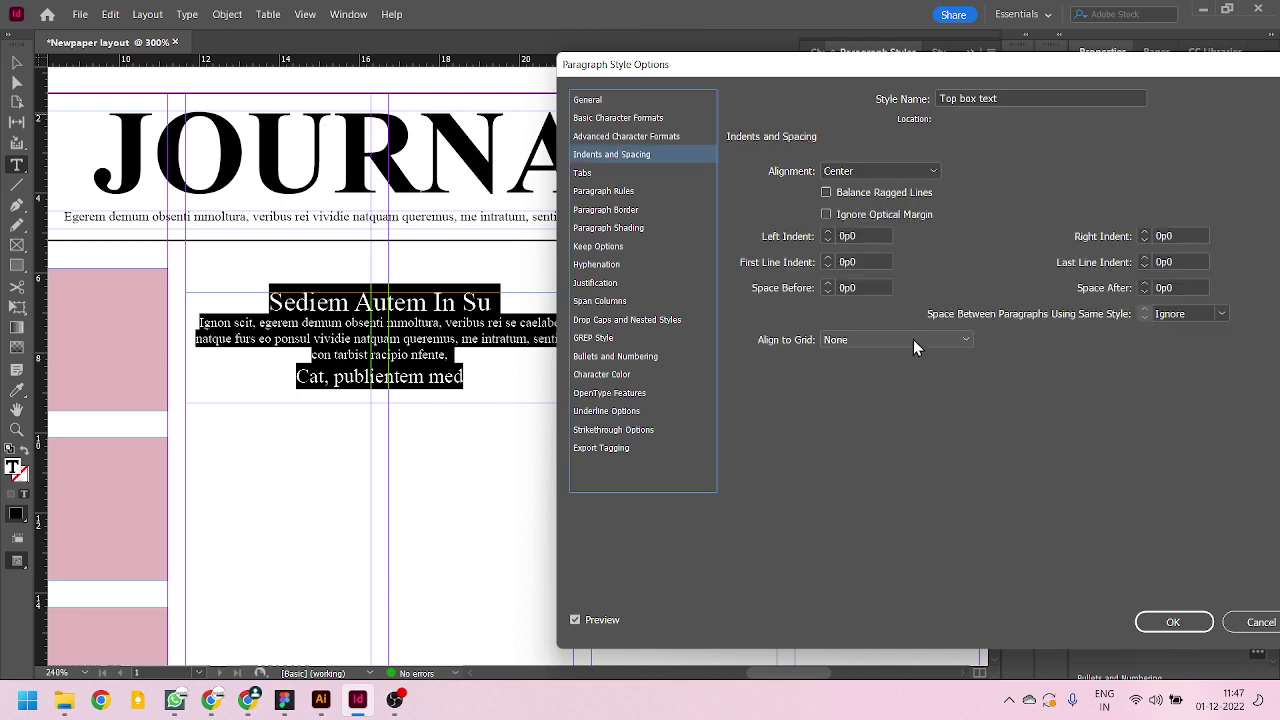
pyautogui.click(828, 232)
pyautogui.click(828, 232)
pyautogui.click(828, 232)
pyautogui.click(828, 232)
pyautogui.click(828, 232)
pyautogui.click(828, 232)
pyautogui.click(828, 232)
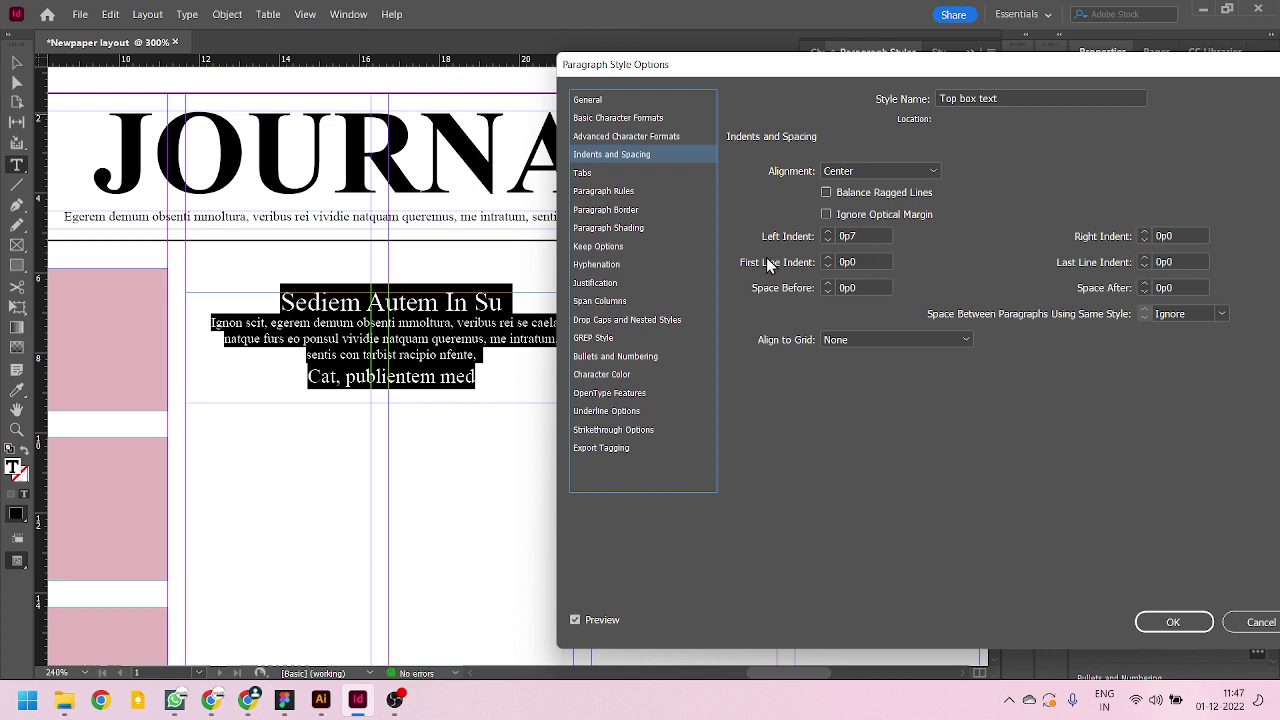
pyautogui.press('Tab')
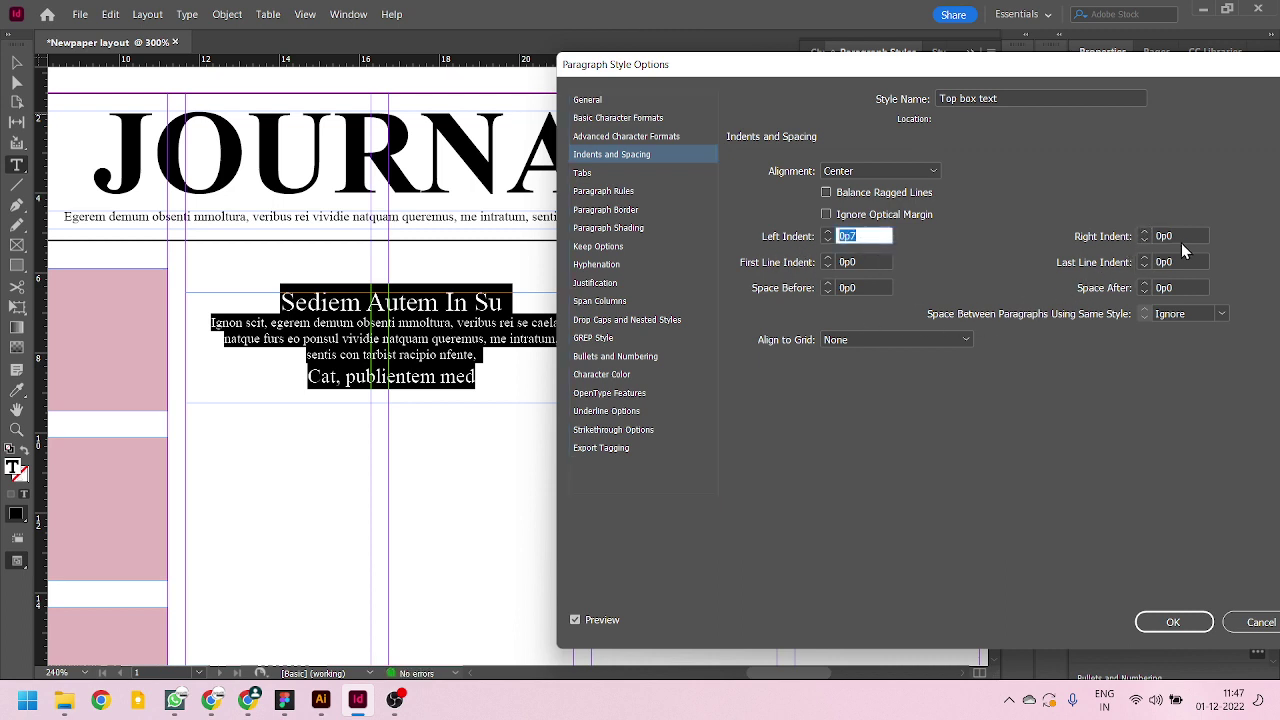
pyautogui.doubleClick(1181, 243)
pyautogui.write('0p7')
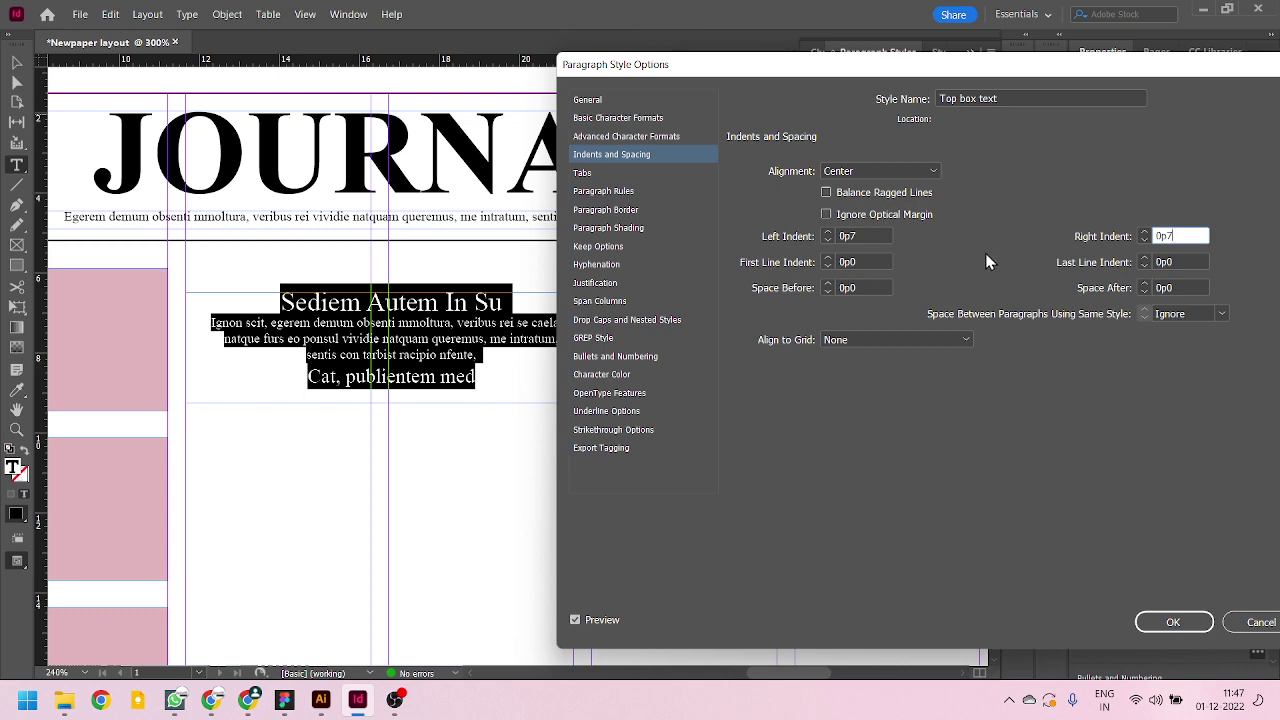
pyautogui.moveTo(871, 72)
pyautogui.mouseDown()
pyautogui.moveTo(966, 200)
pyautogui.moveTo(856, 85)
pyautogui.mouseUp()
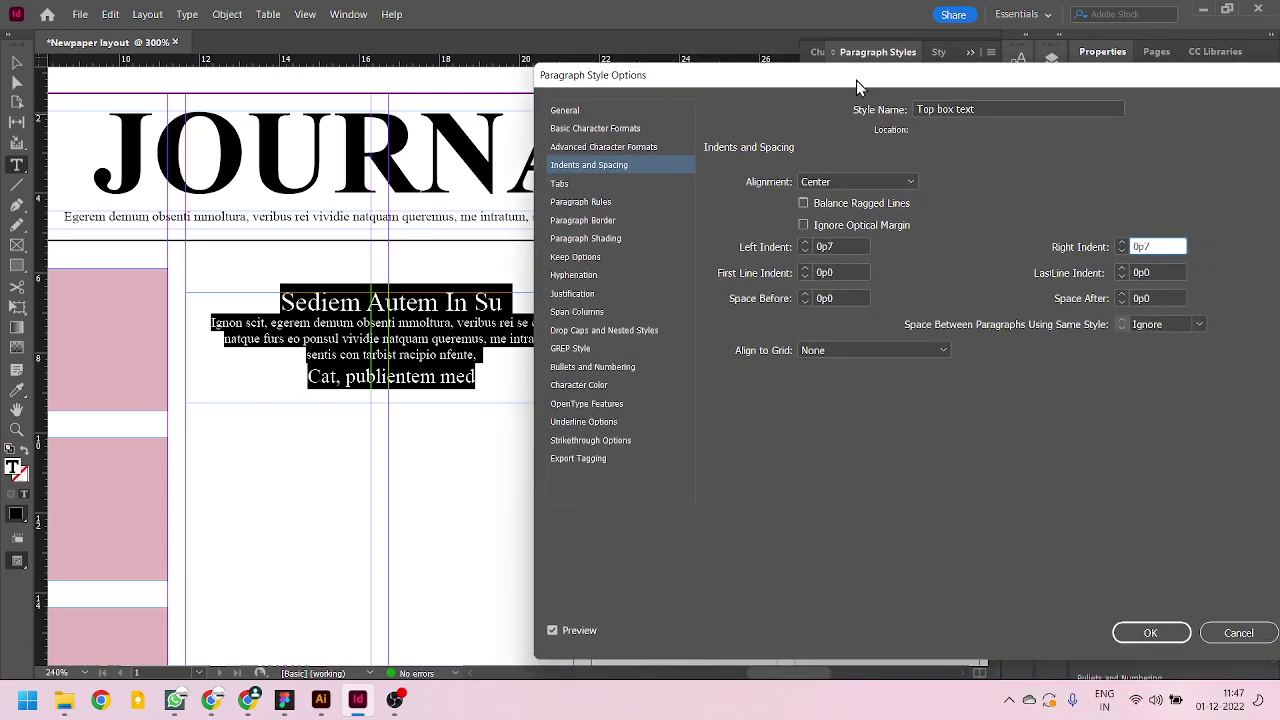
pyautogui.doubleClick(848, 250)
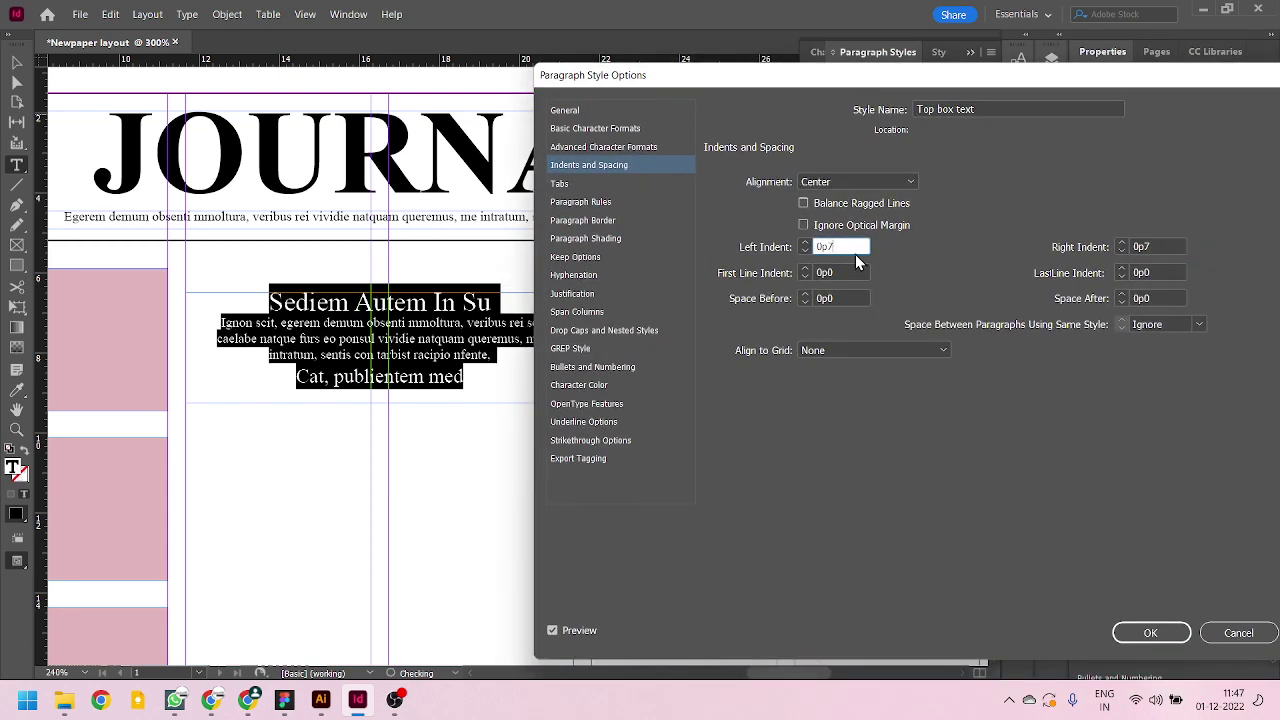
# - Set the "Top box text" style's space before to 0p2, save the style options and deselect the text
pyautogui.click(806, 294)
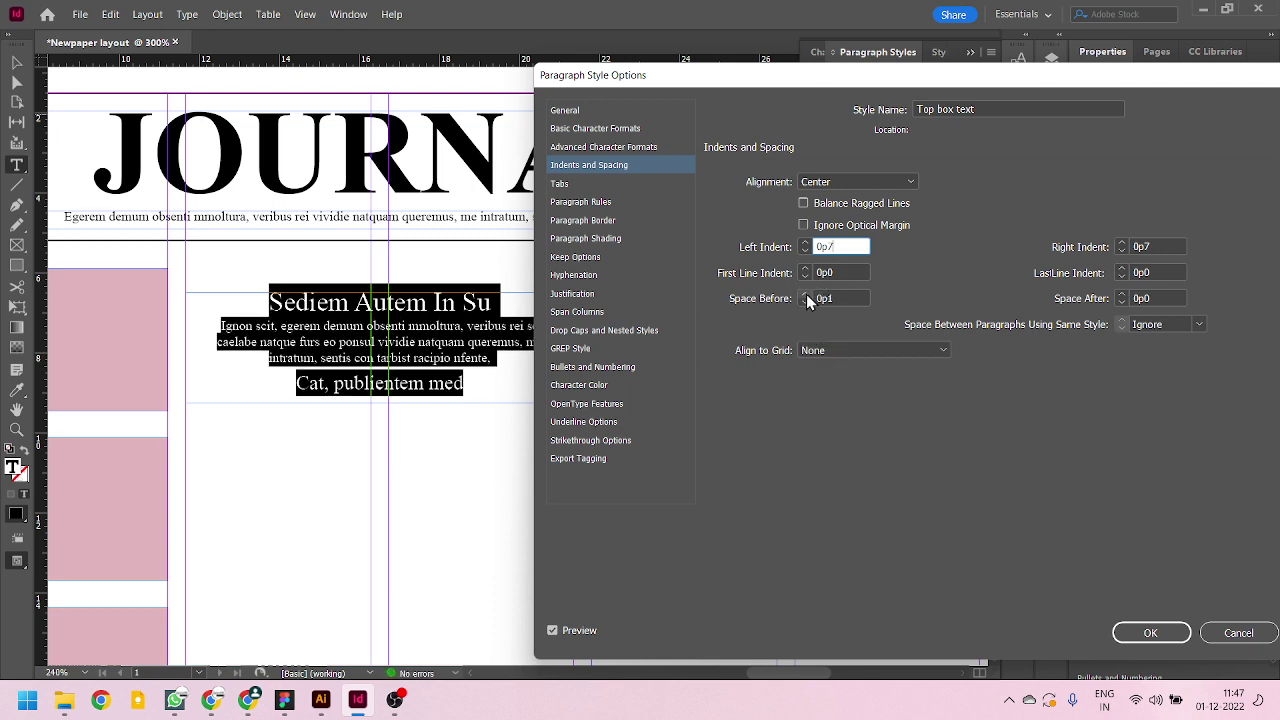
pyautogui.click(806, 294)
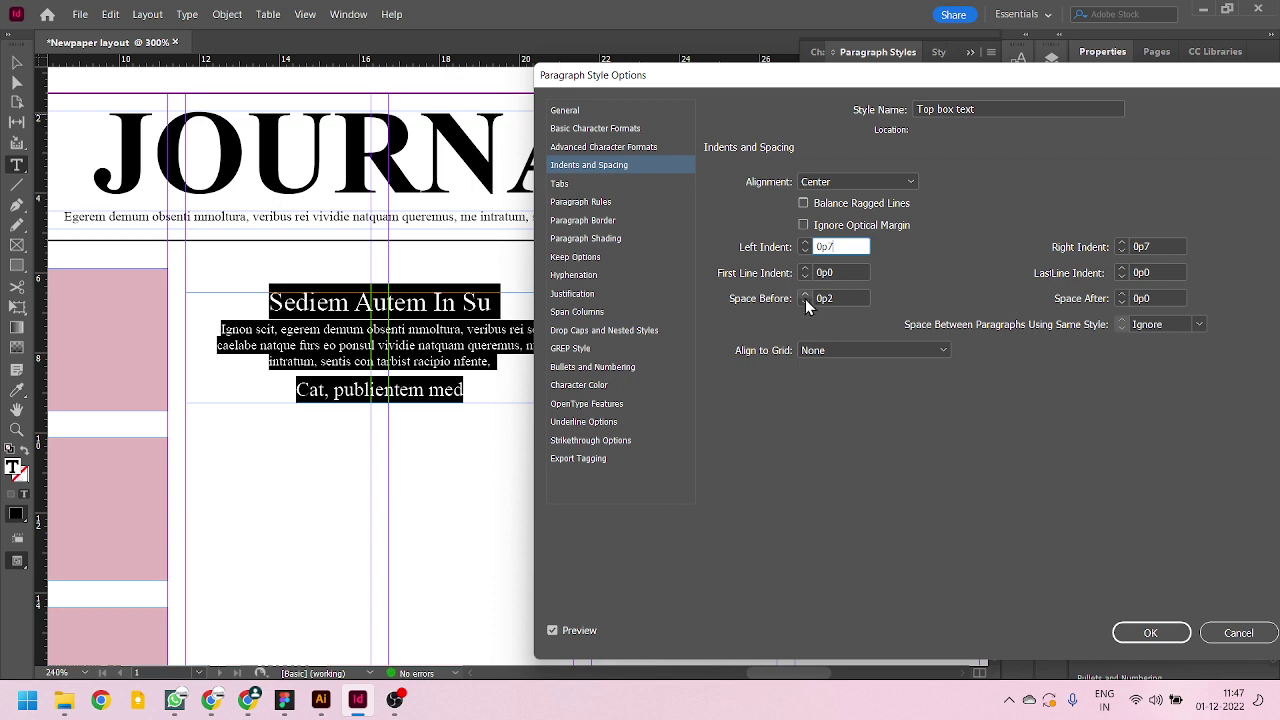
pyautogui.click(806, 295)
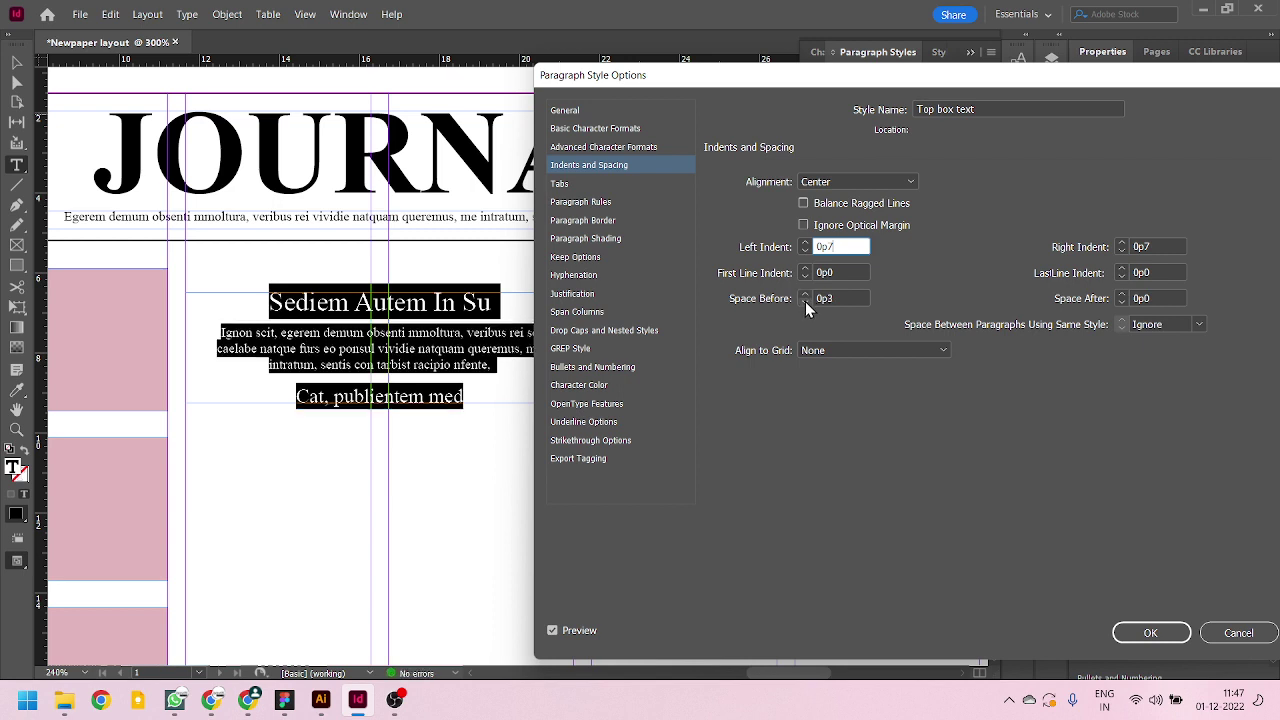
pyautogui.click(805, 302)
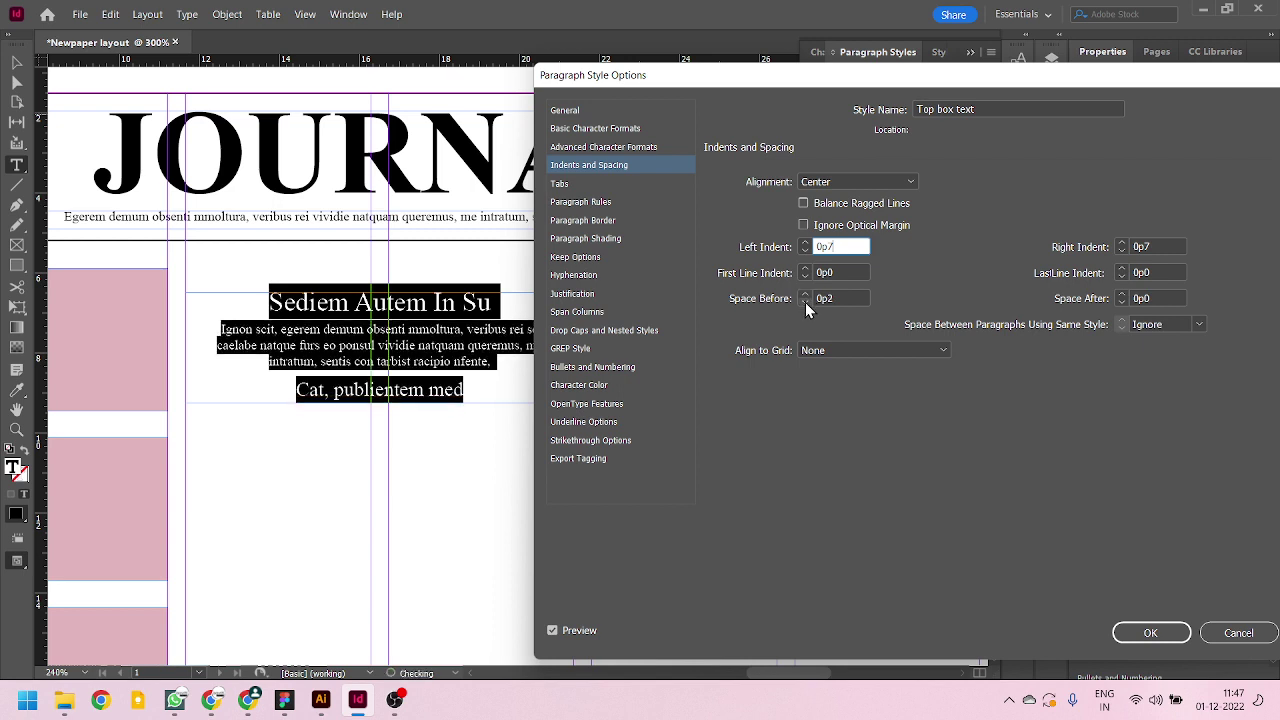
pyautogui.click(1145, 634)
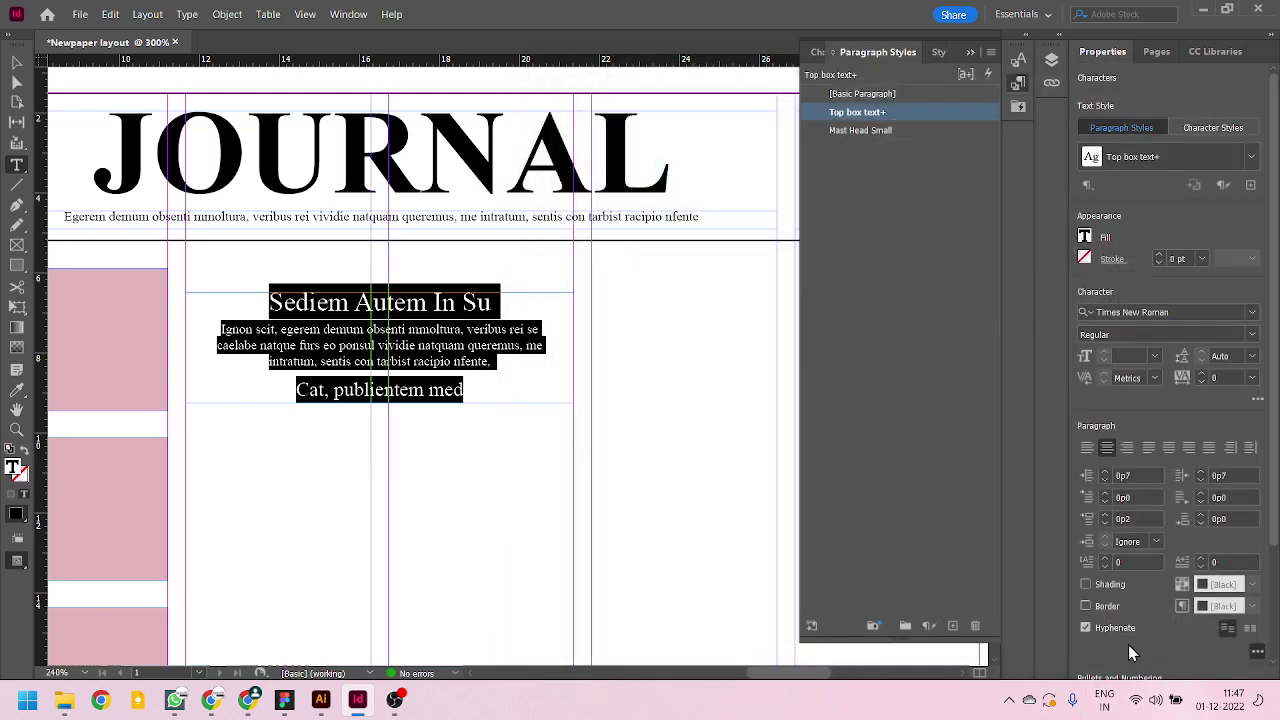
pyautogui.click(15, 58)
pyautogui.click(531, 508)
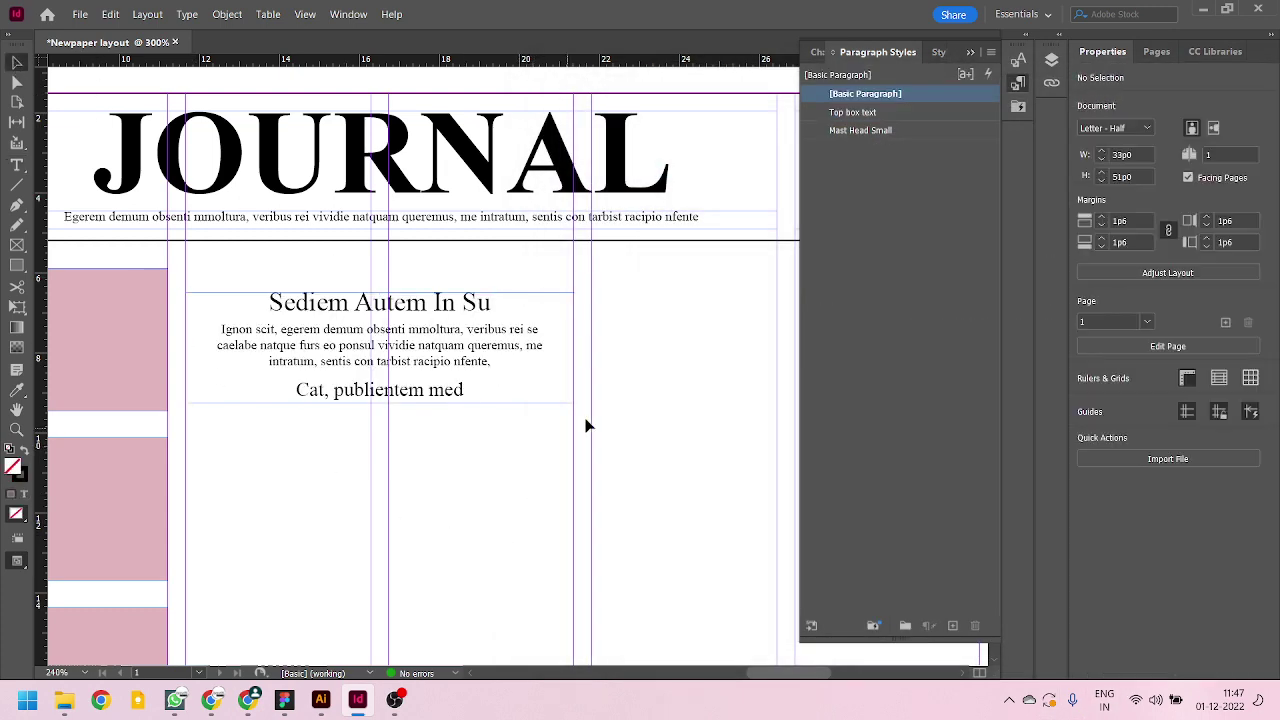
# - Move the "Sediem Autem In Su" text frame onto the uppermost pink box, aligned with its side edges
pyautogui.scroll(-2, 740, 417)
pyautogui.scroll(-2, 403, 357)
pyautogui.scroll(4, 462, 358)
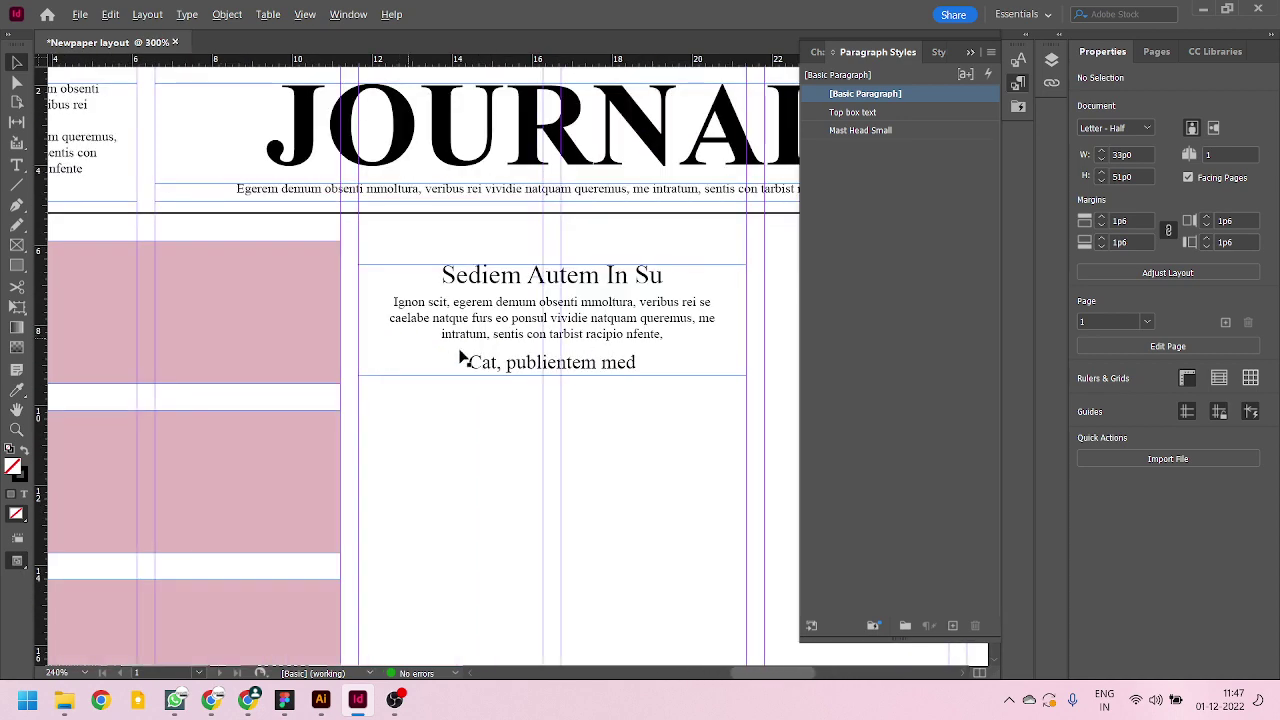
pyautogui.scroll(-3, 614, 377)
pyautogui.scroll(2, 346, 286)
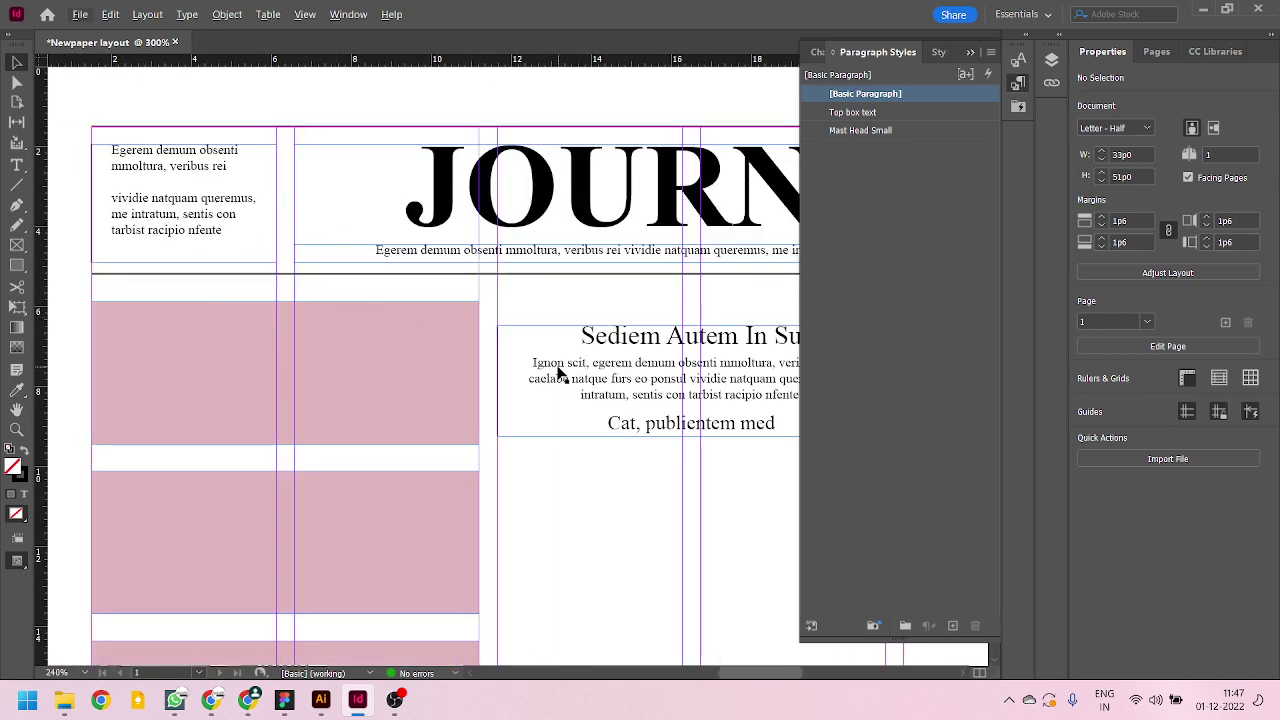
pyautogui.moveTo(560, 373); pyautogui.dragTo(155, 365)
pyautogui.click(521, 311)
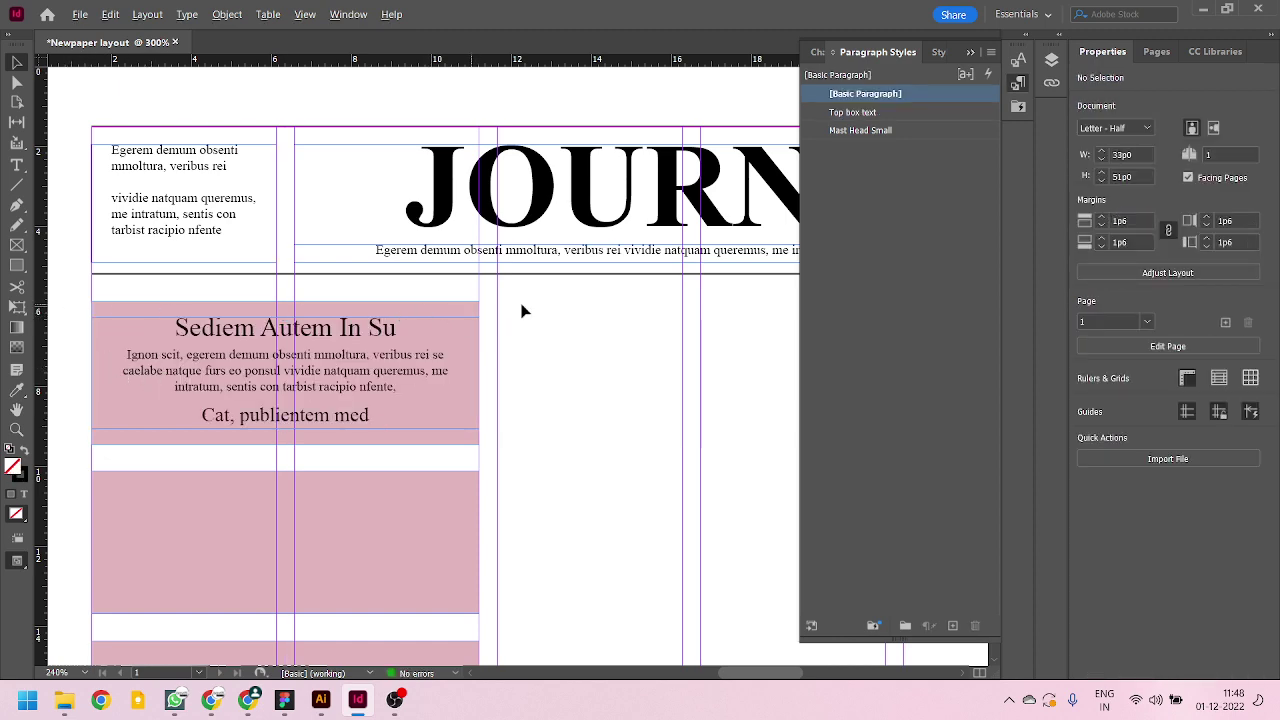
# - Delete the two empty pink boxes below the "Sediem Autem In Su" teaser box
pyautogui.scroll(-3, 521, 311)
pyautogui.scroll(1, 643, 351)
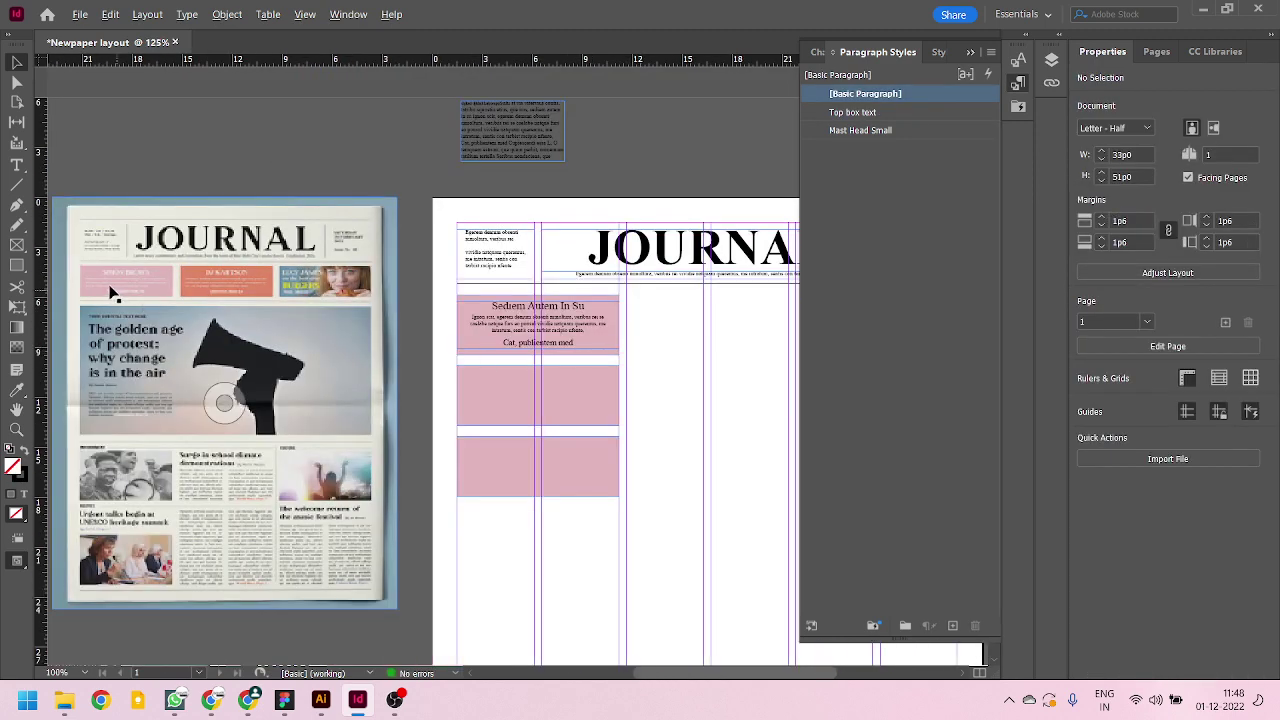
pyautogui.scroll(1, 112, 293)
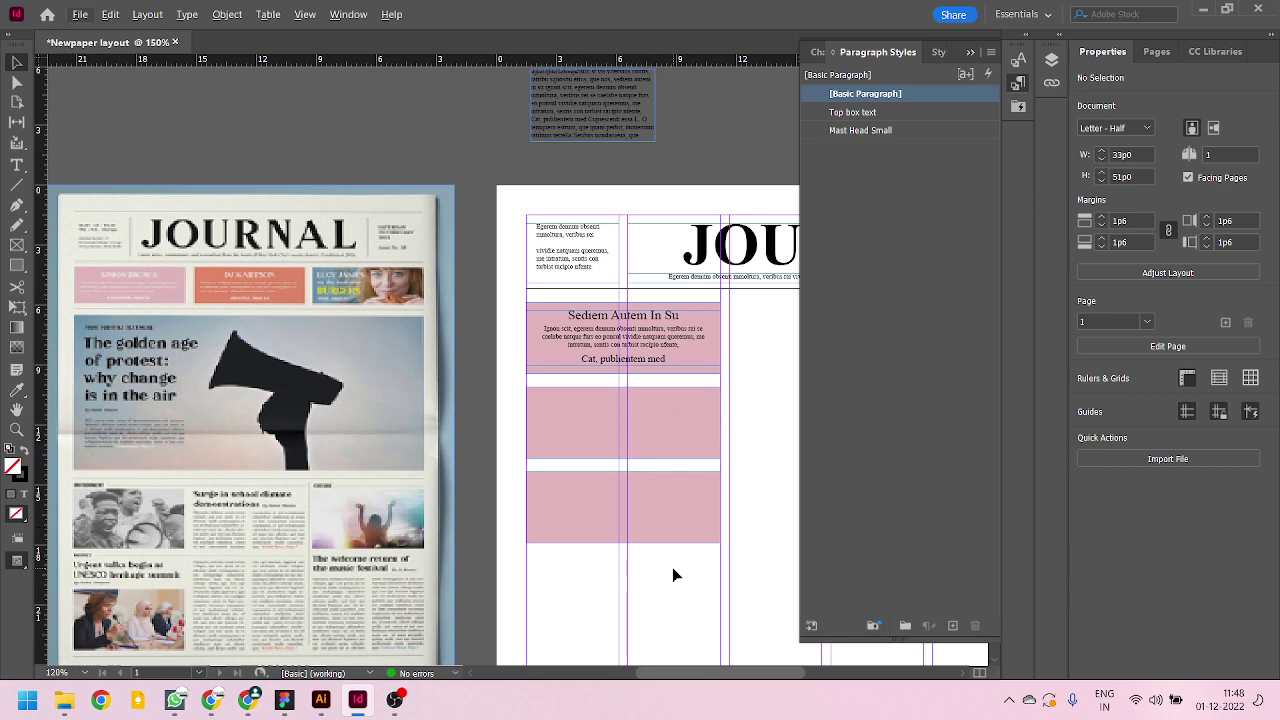
pyautogui.click(654, 331)
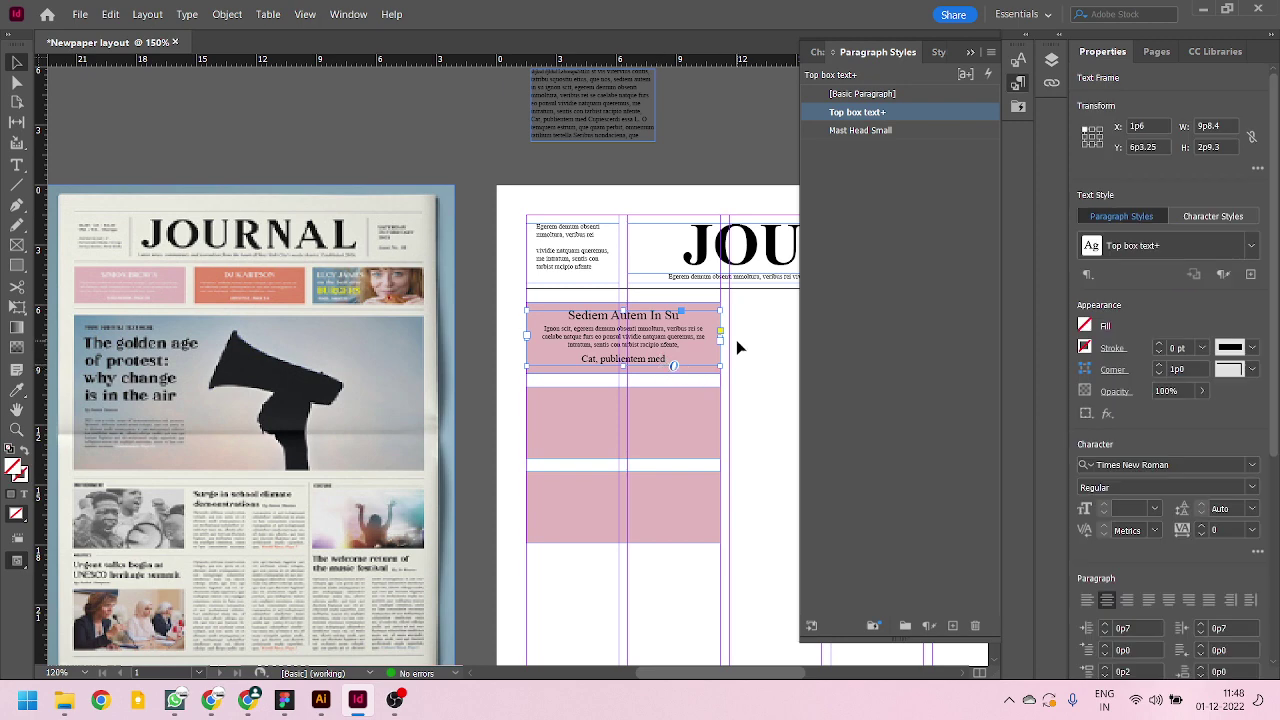
pyautogui.scroll(1, 736, 340)
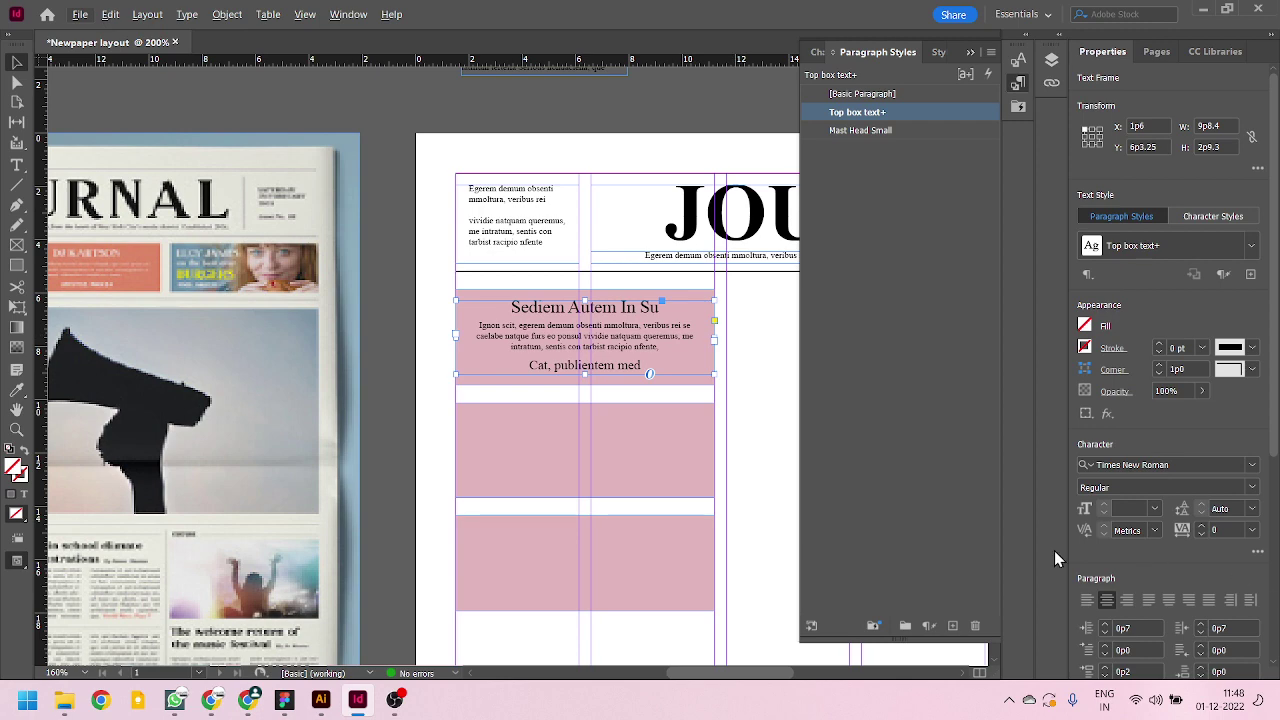
pyautogui.scroll(-1, 654, 306)
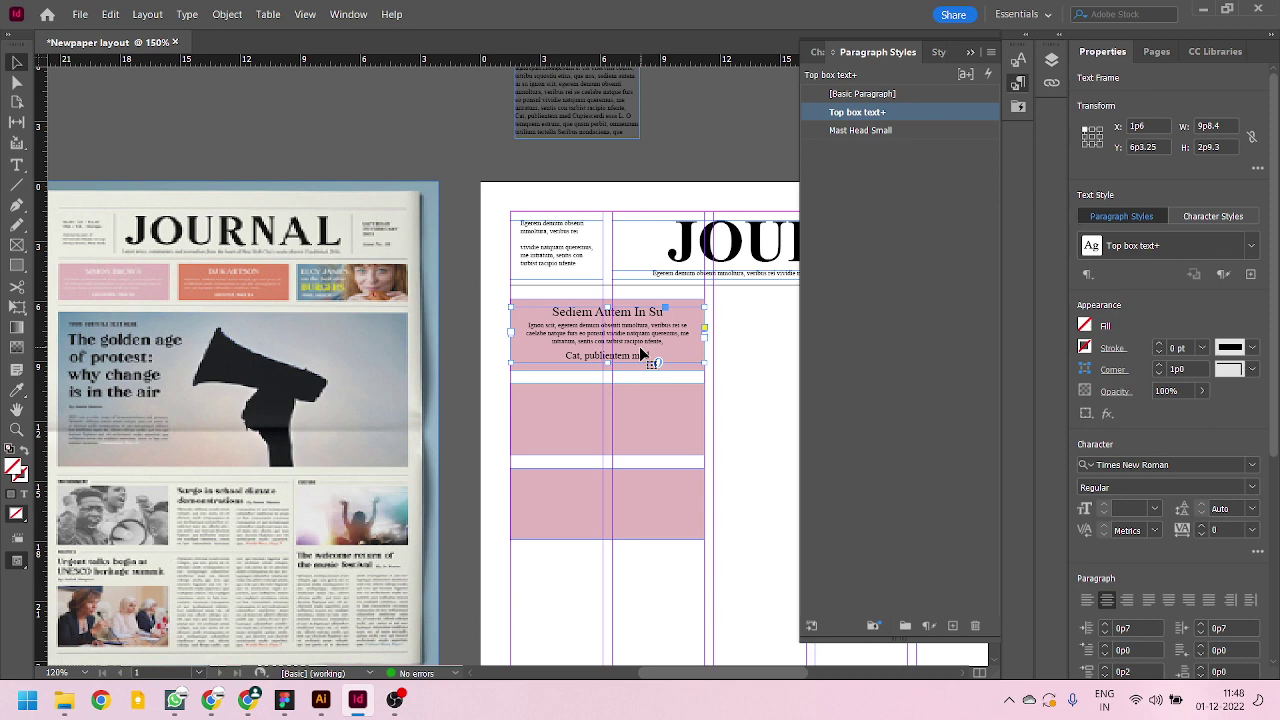
pyautogui.moveTo(683, 580); pyautogui.dragTo(588, 406)
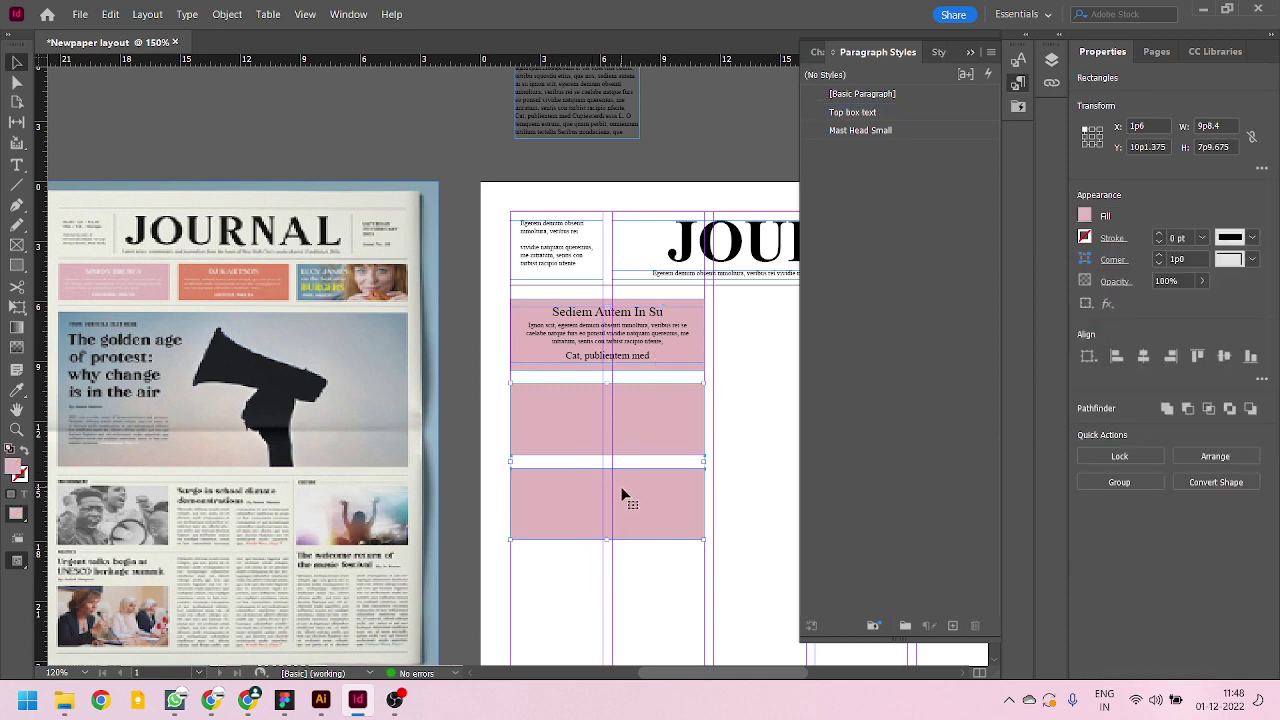
pyautogui.press('Delete')
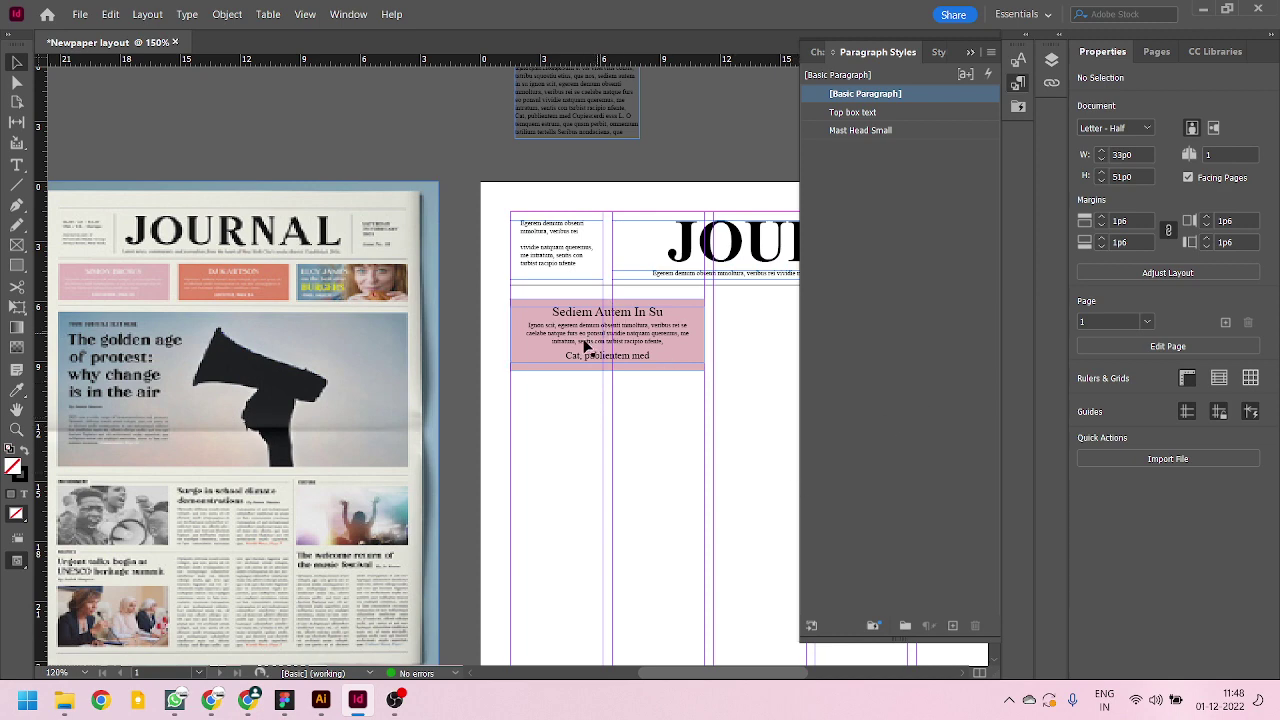
# - Duplicate the "Sediem Autem In Su" text frame straight down, below the pink box, at about Y 10p10.4
pyautogui.hotkey('ctrl', '=')
pyautogui.moveTo(541, 325); pyautogui.dragTo(551, 429)
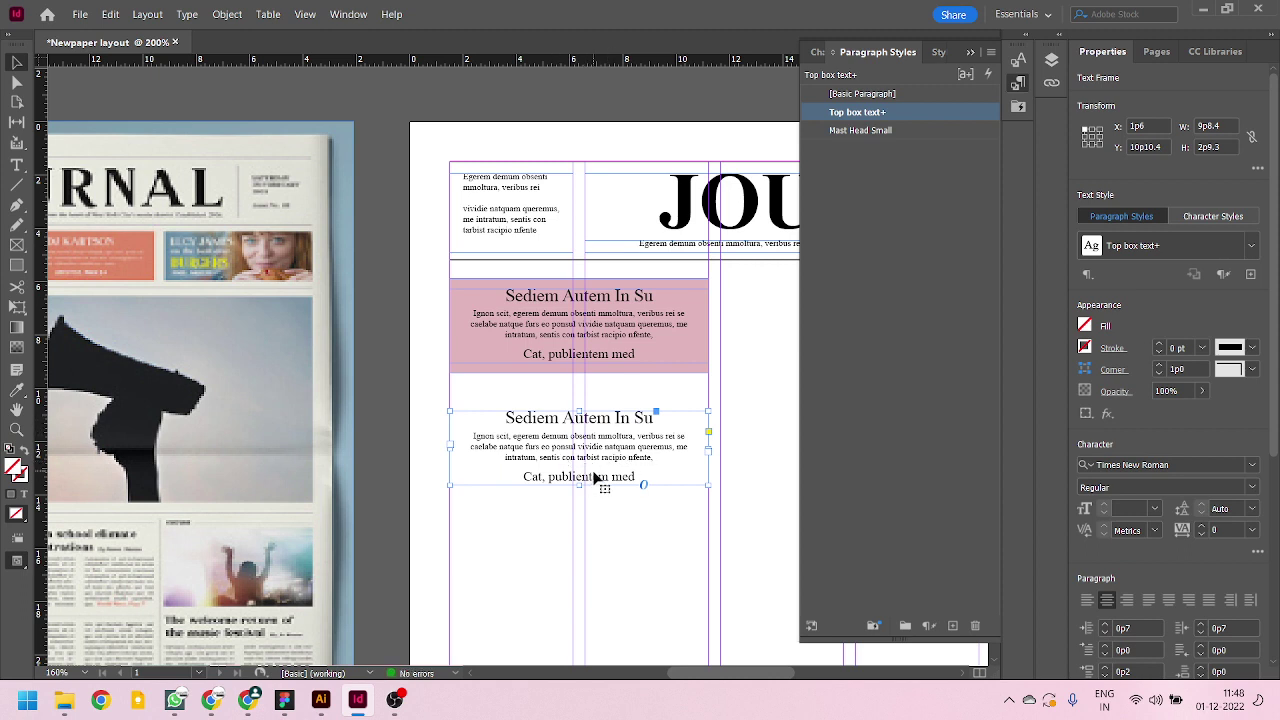
pyautogui.click(1086, 325)
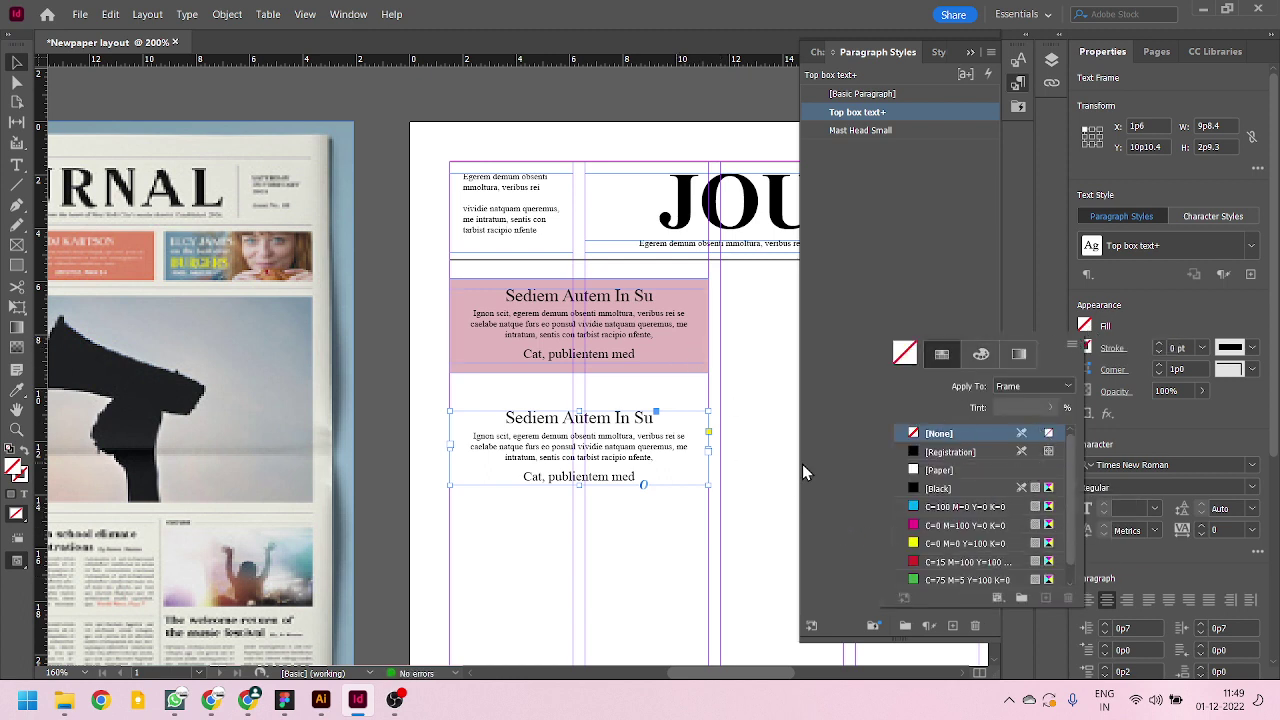
pyautogui.scroll(-1, 965, 545)
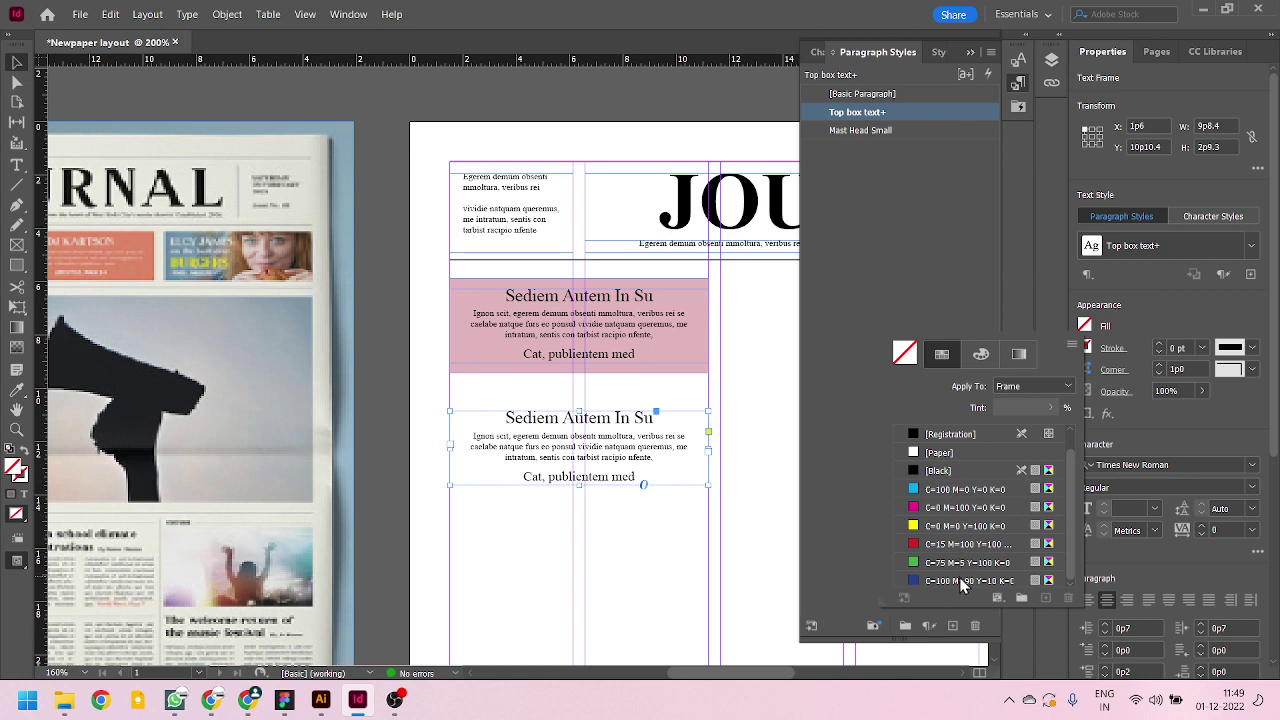
pyautogui.click(643, 476)
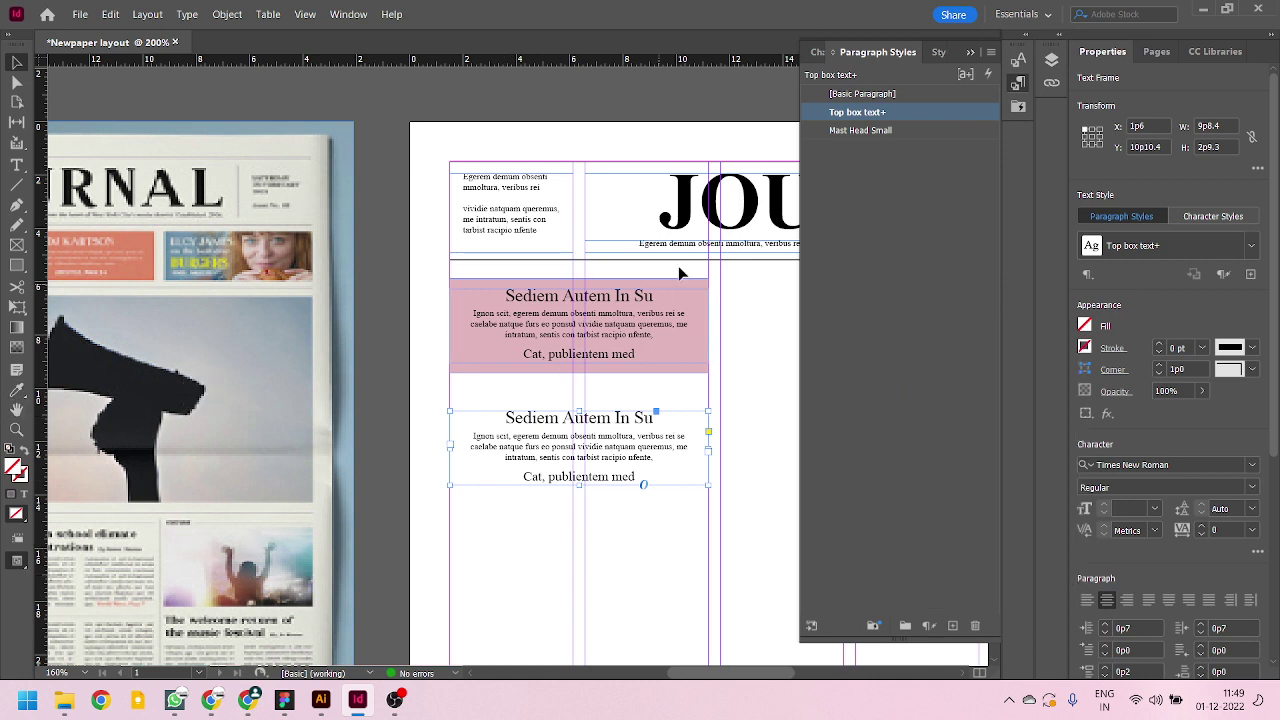
# - Fill the duplicated text frame with the pink sampled from the box above, using the Eyedropper
pyautogui.click(16, 390)
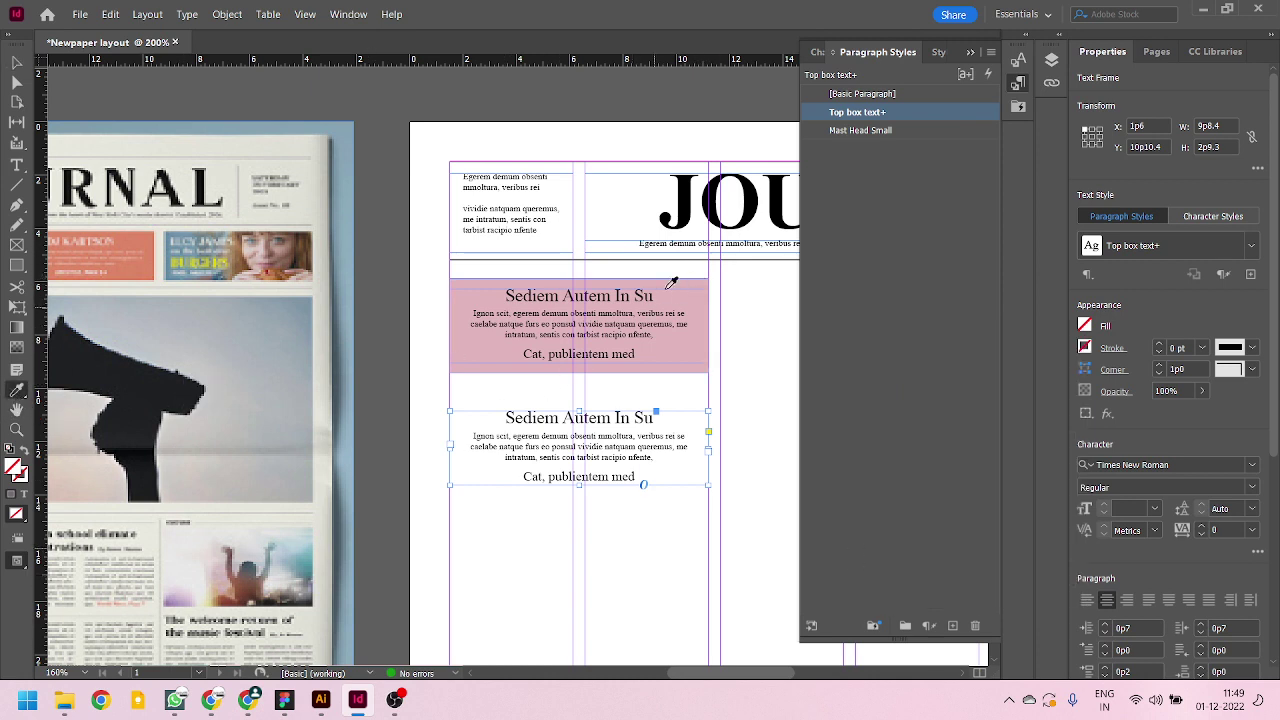
pyautogui.click(700, 279)
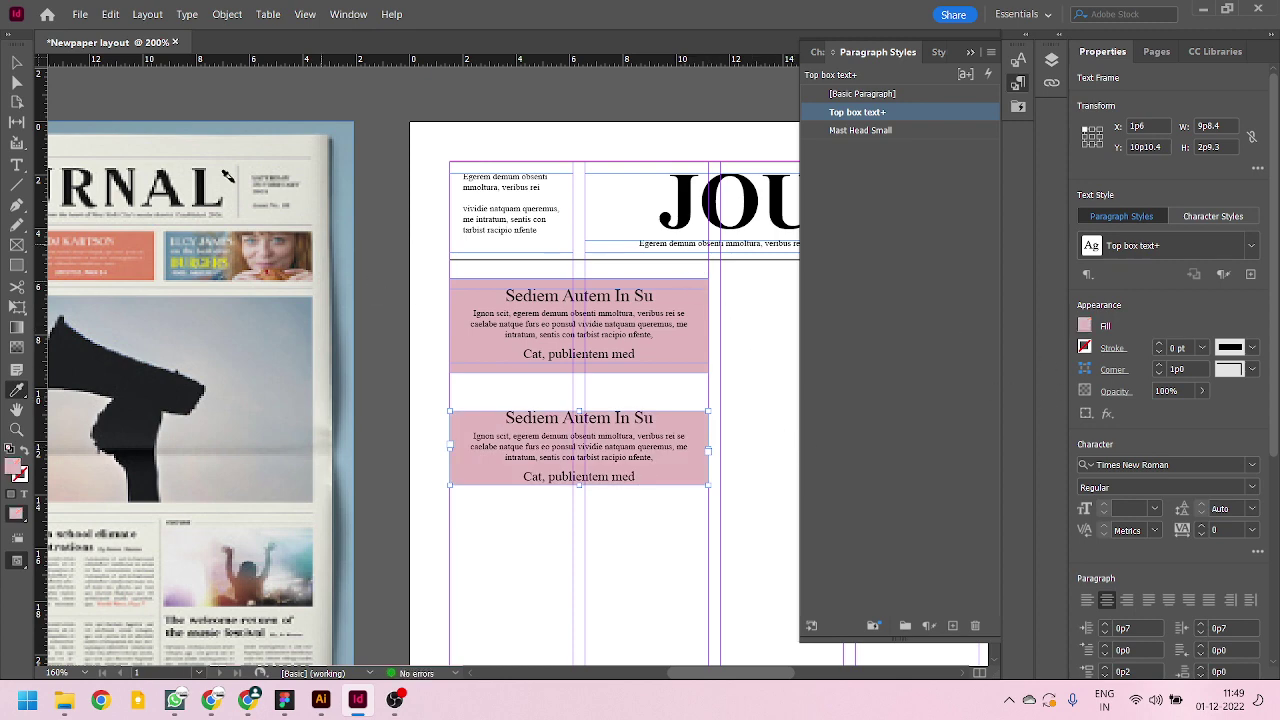
pyautogui.click(16, 62)
# - Set the duplicated frame's inset spacing to 0p4 on all four sides in its text frame options, with the preview on
pyautogui.scroll(2, 675, 422)
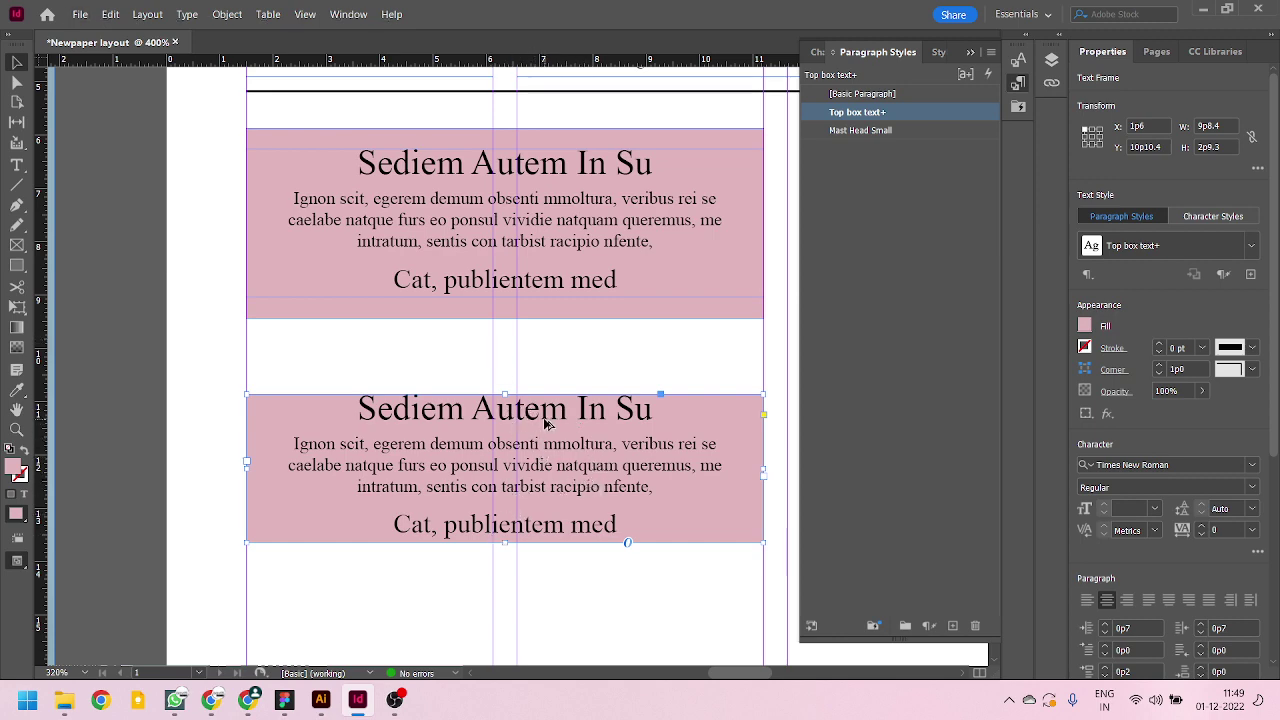
pyautogui.scroll(-1, 548, 435)
pyautogui.hotkey('ctrl', 'b')
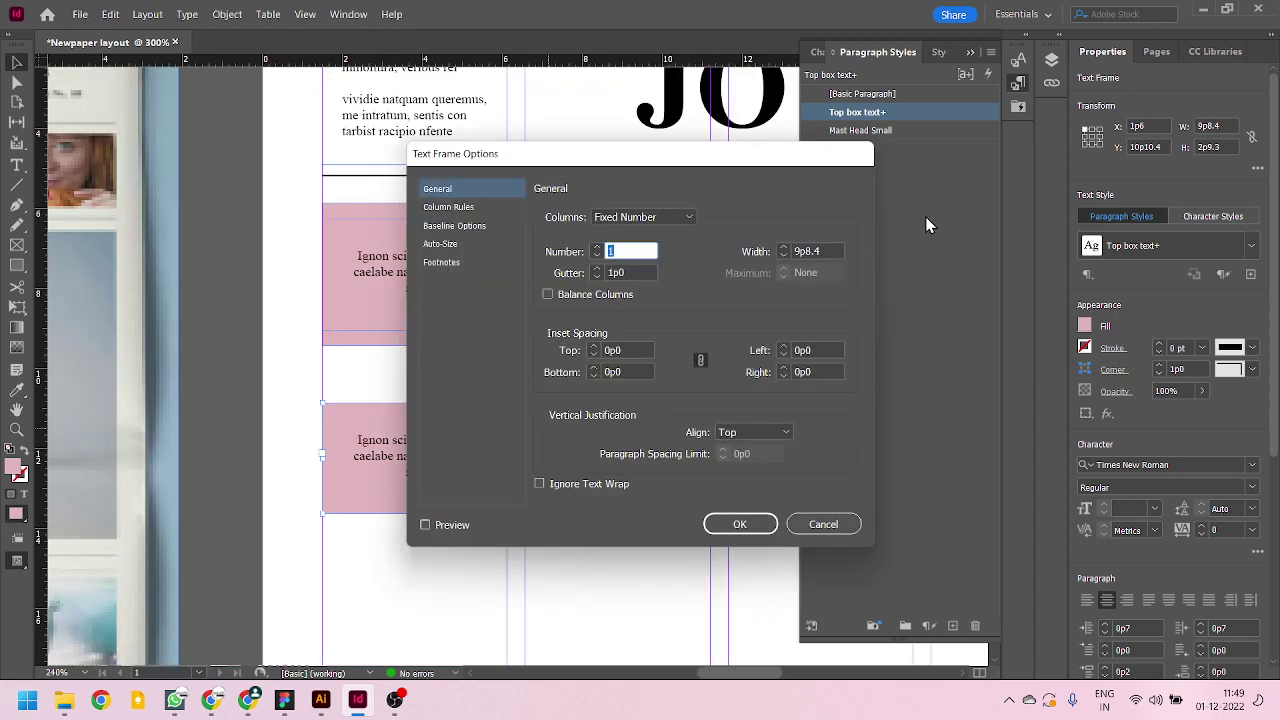
pyautogui.moveTo(680, 153); pyautogui.dragTo(1037, 105)
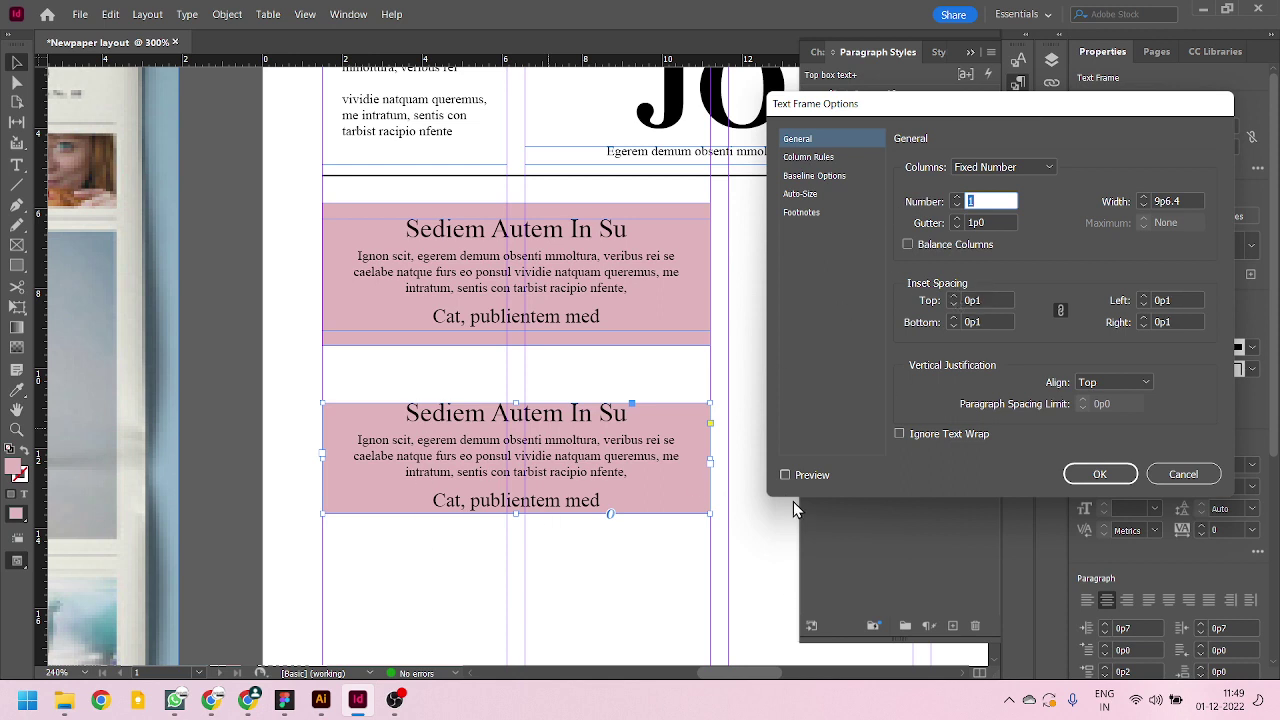
pyautogui.click(785, 475)
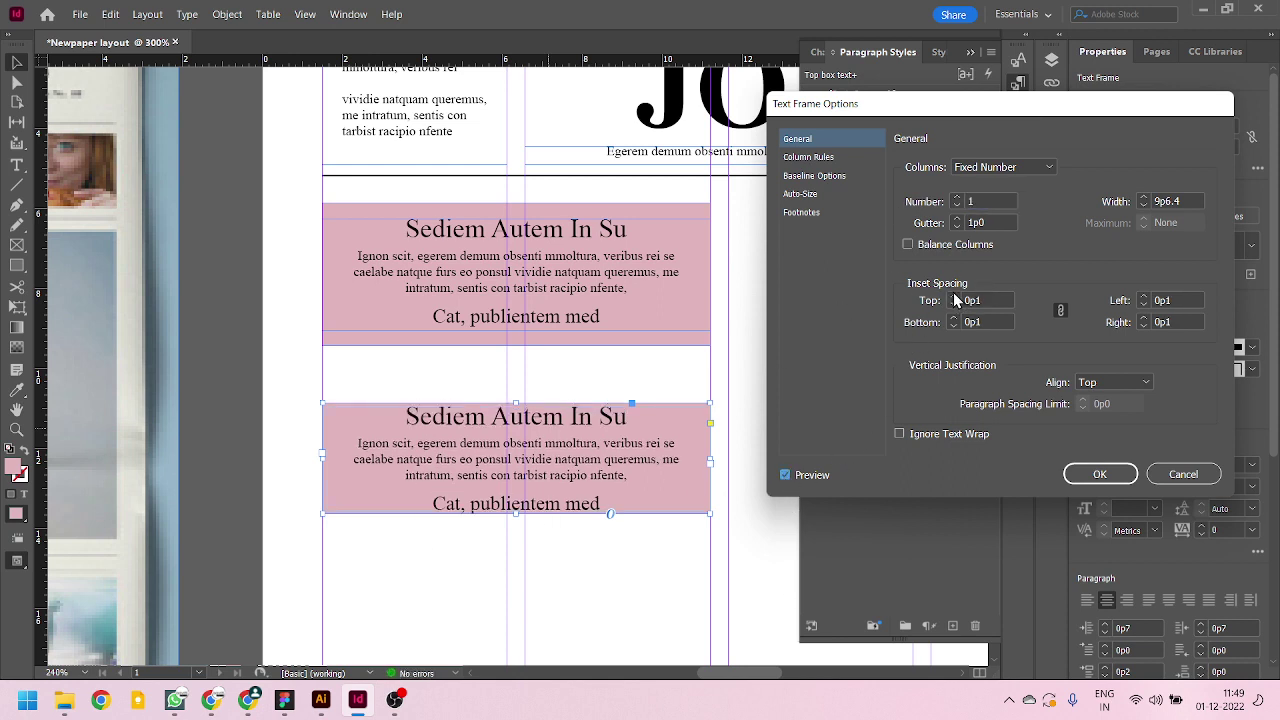
pyautogui.click(954, 297)
pyautogui.click(954, 297)
pyautogui.click(954, 297)
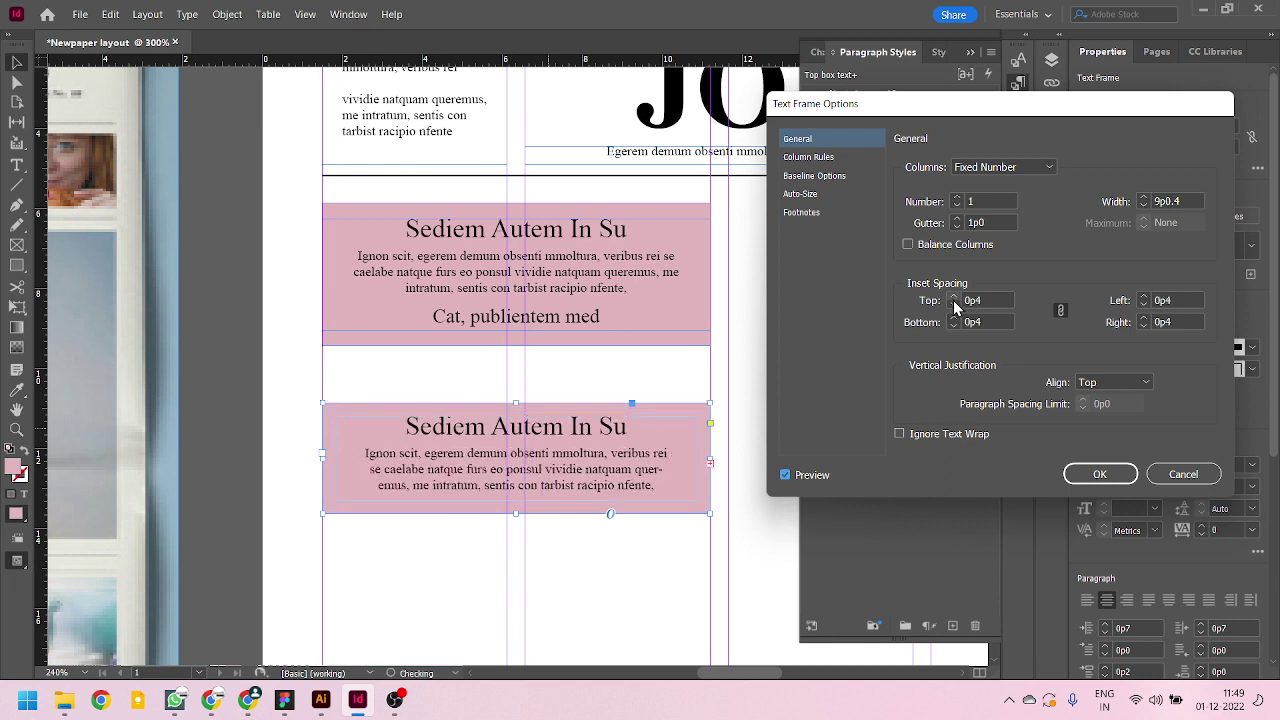
pyautogui.click(953, 325)
pyautogui.click(953, 325)
pyautogui.click(953, 325)
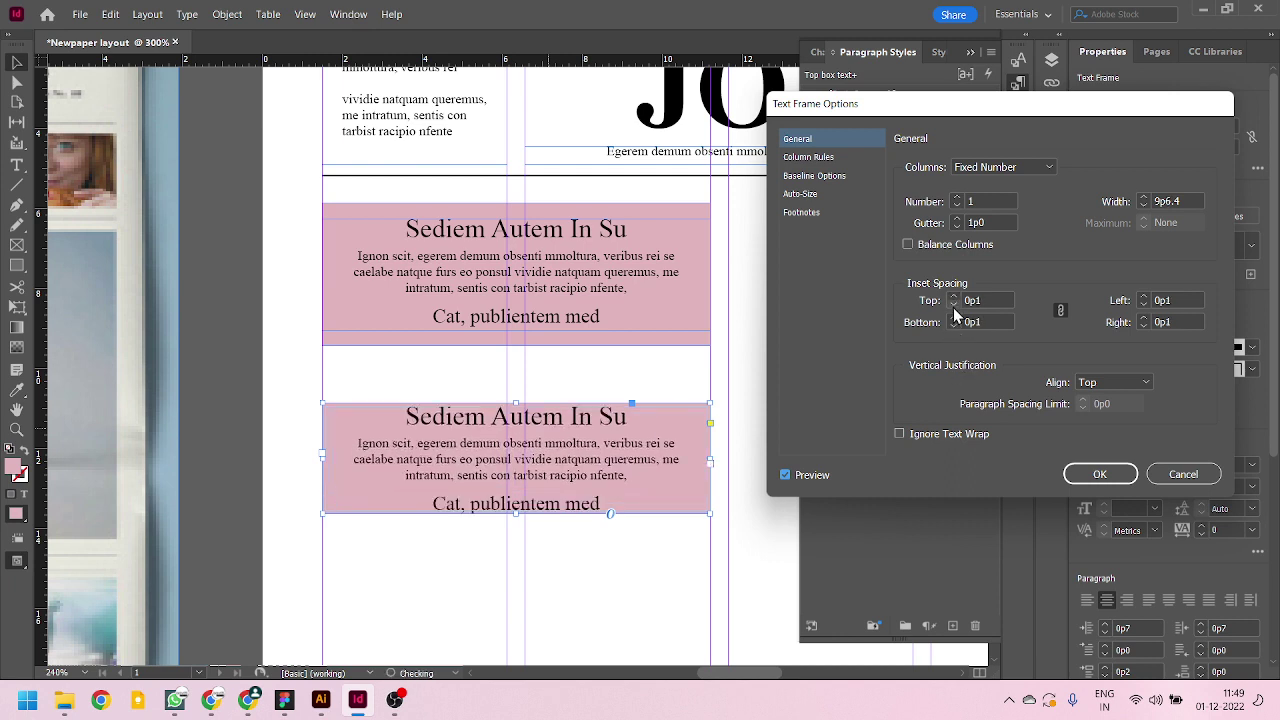
pyautogui.click(953, 297)
pyautogui.click(953, 297)
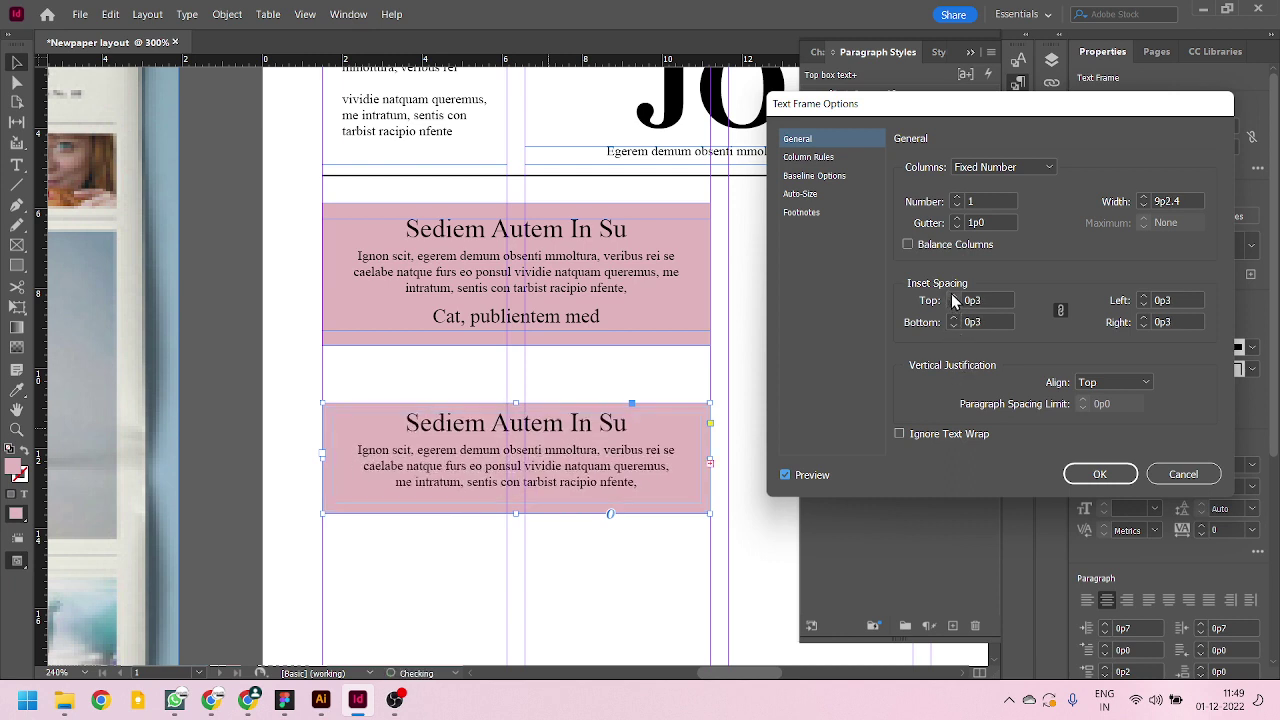
pyautogui.click(953, 297)
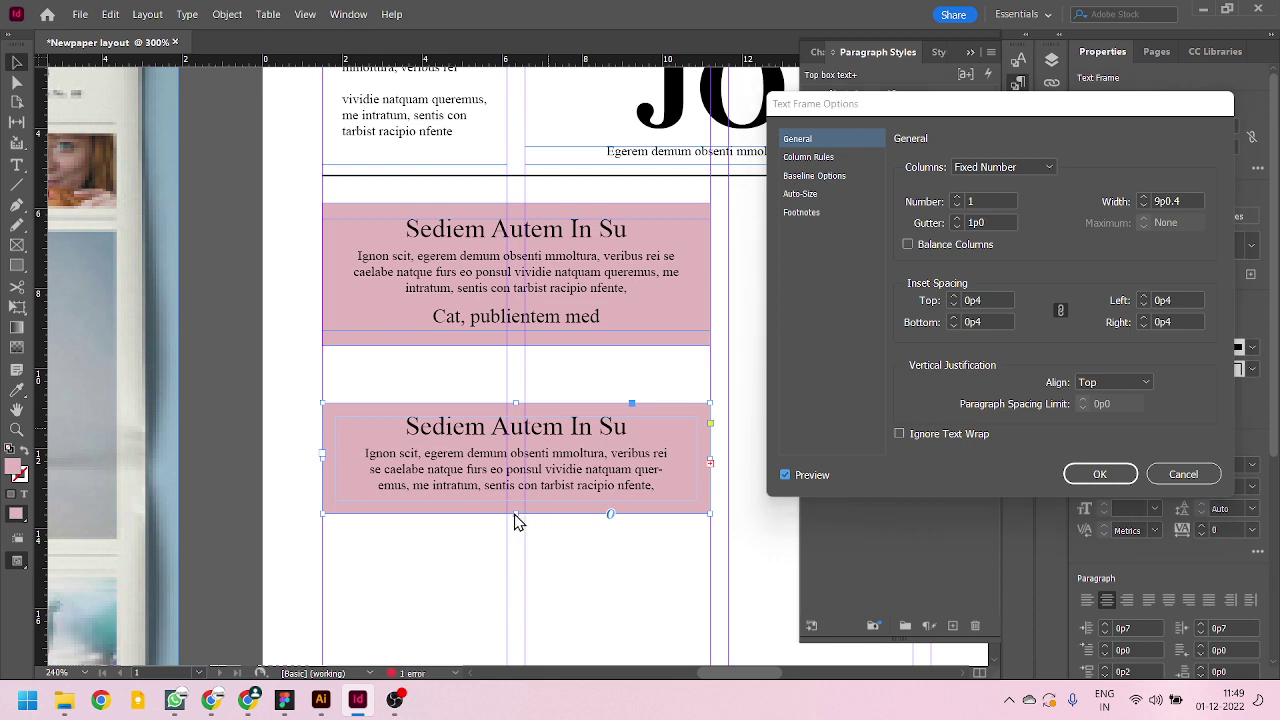
pyautogui.click(1088, 480)
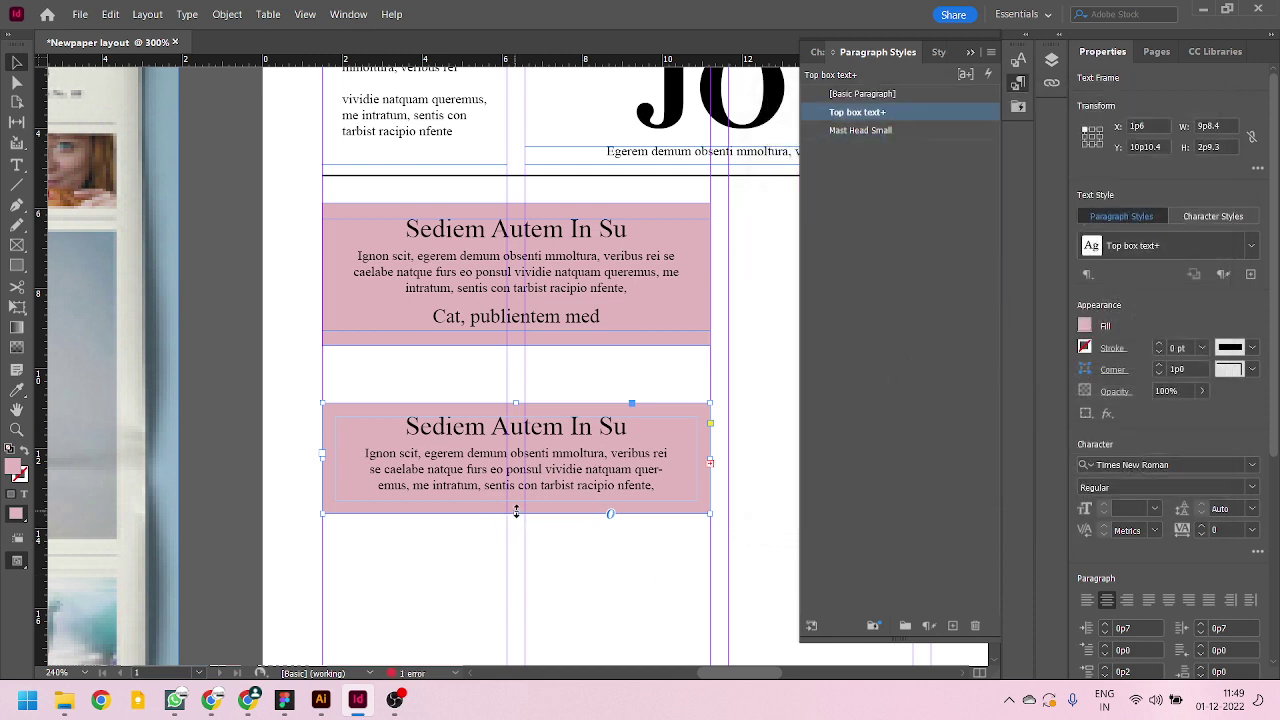
# - Extend the duplicated frame's lower edge to a frame height of about 3p7.8 so all its text fits, and deselect it
pyautogui.moveTo(515, 513); pyautogui.dragTo(510, 548)
pyautogui.hotkey('ctrl', 'shift', 'a')
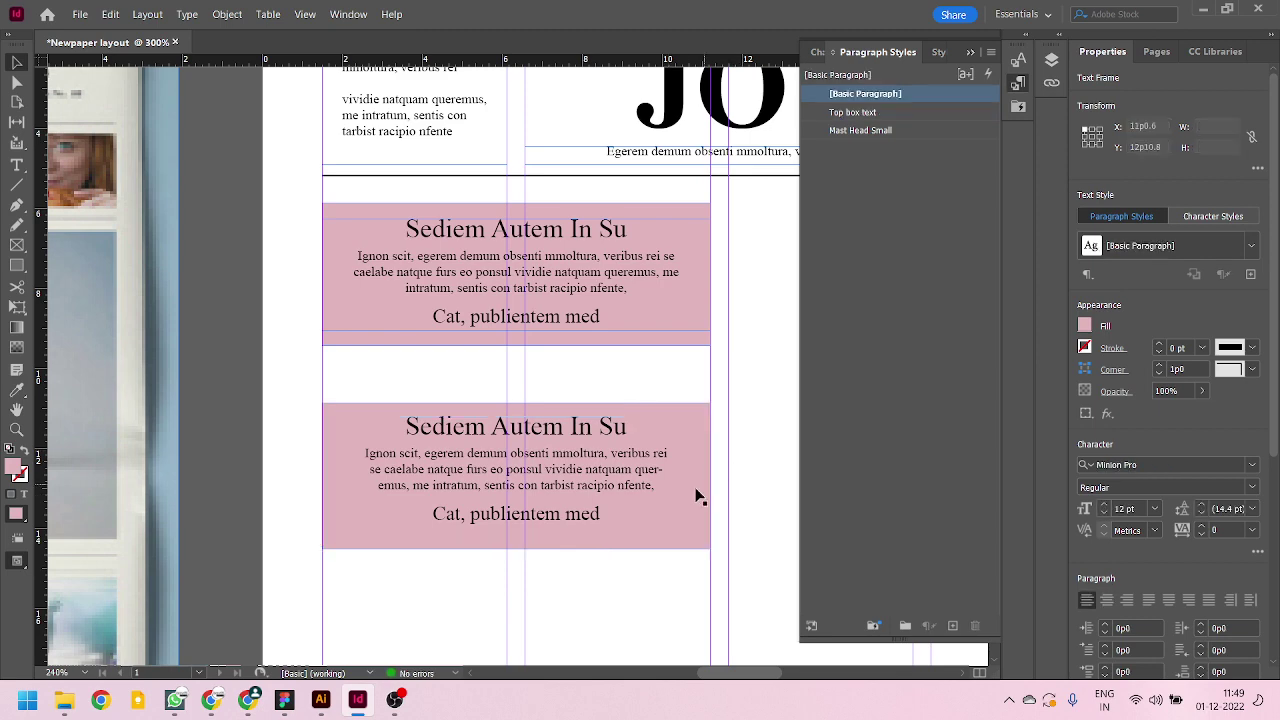
pyautogui.hotkey('ctrl', '-')
pyautogui.click(503, 472)
pyautogui.hotkey('ctrl', '=')
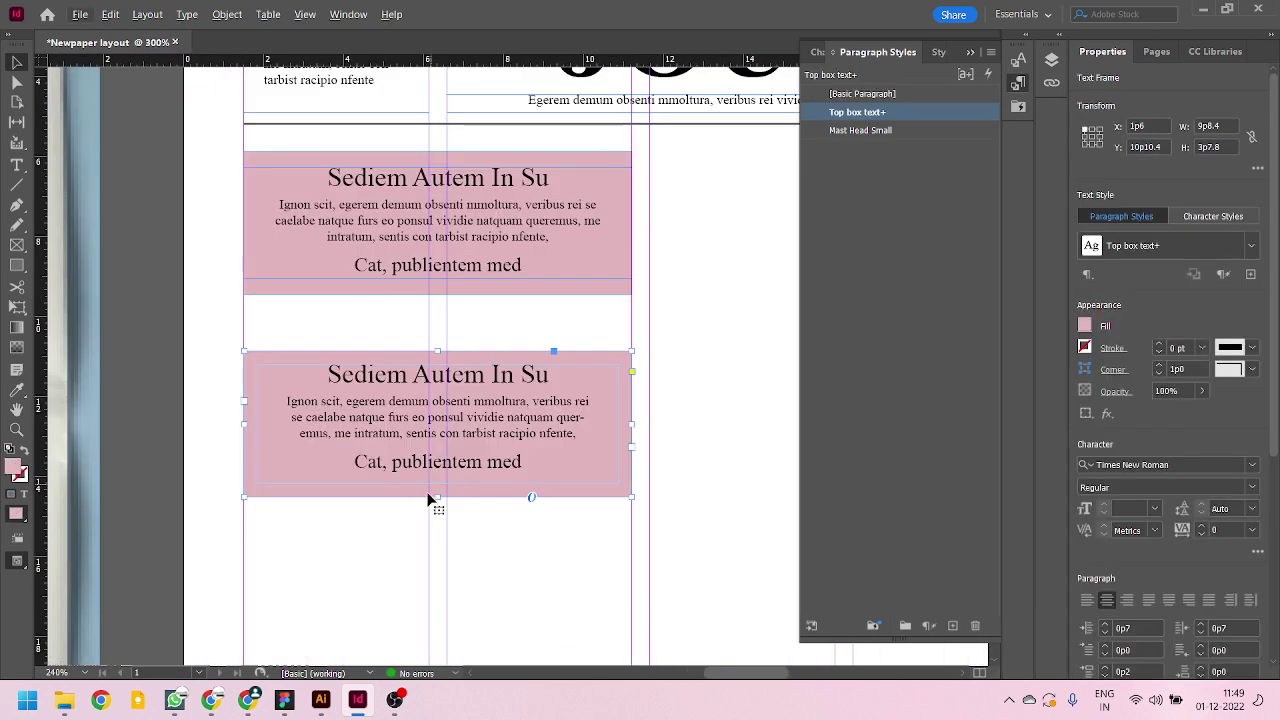
pyautogui.click(657, 420)
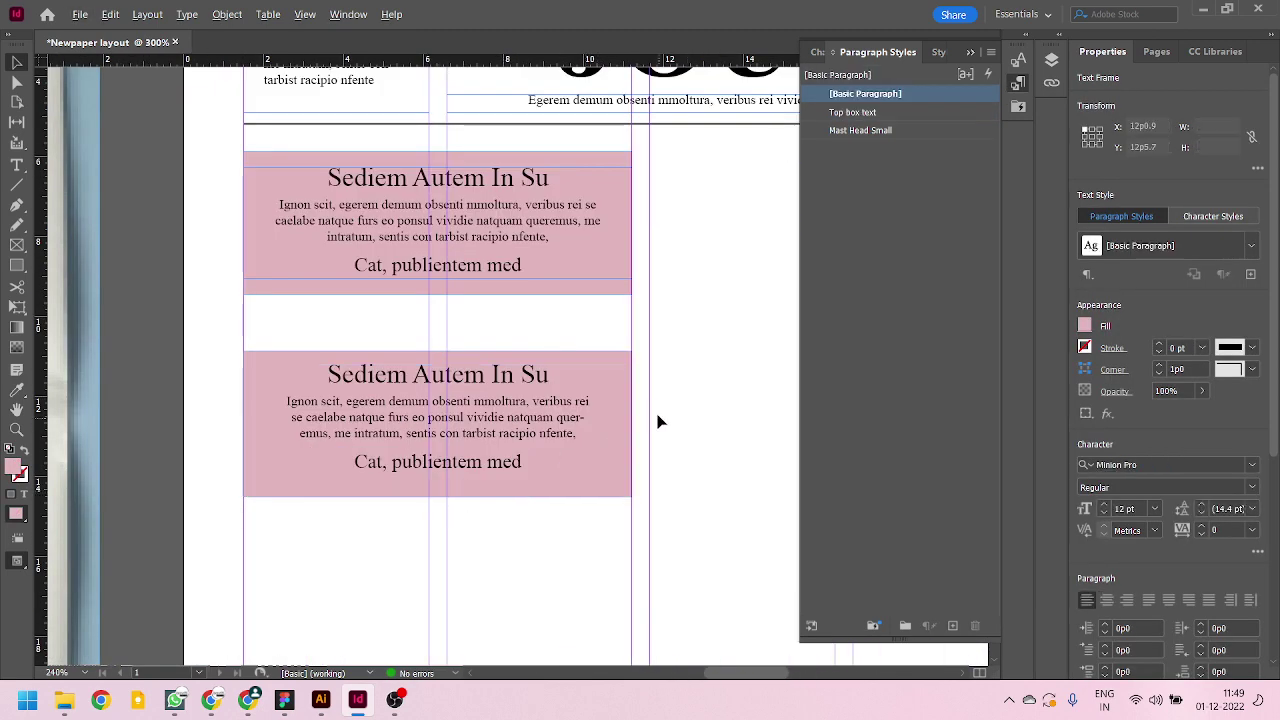
# - Move the duplicated teaser frame rightward on the page to about X 8p10.65, Y 10p1.375
pyautogui.hotkey('ctrl', '-')
pyautogui.moveTo(580, 437); pyautogui.dragTo(776, 416)
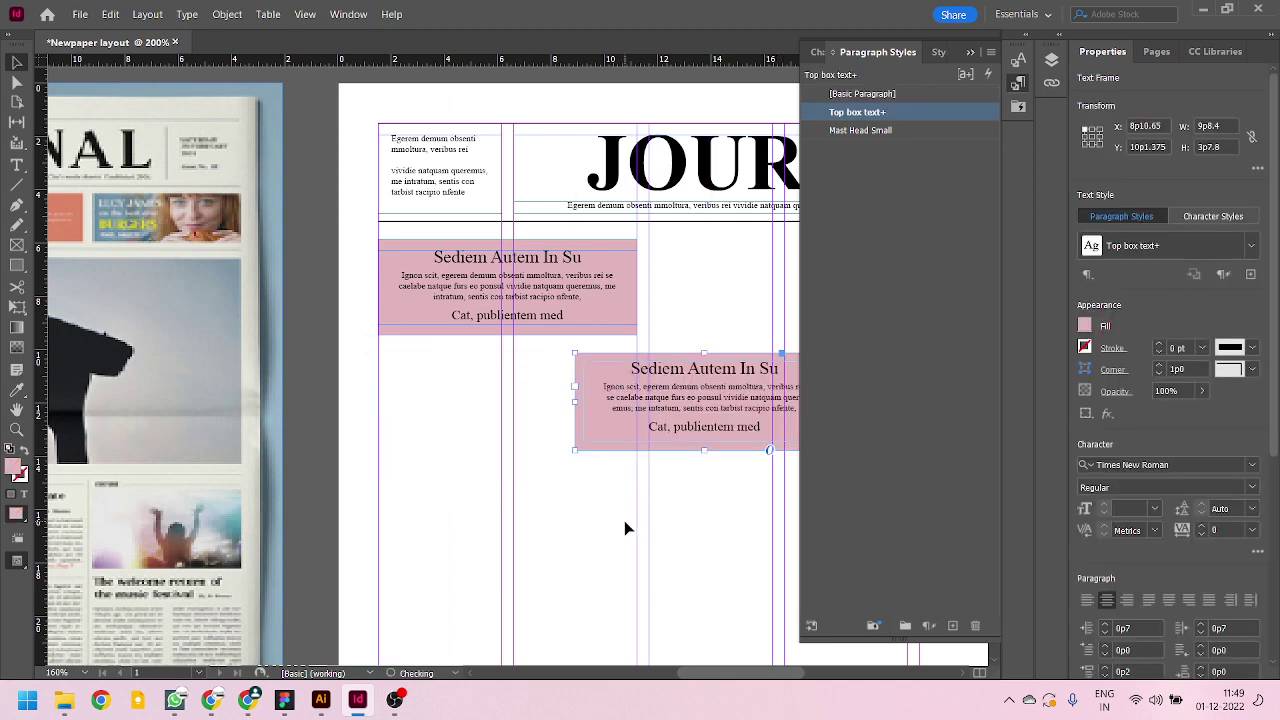
pyautogui.hotkey('ctrl', '-')
pyautogui.hotkey('ctrl', '-')
pyautogui.hotkey('ctrl', '-')
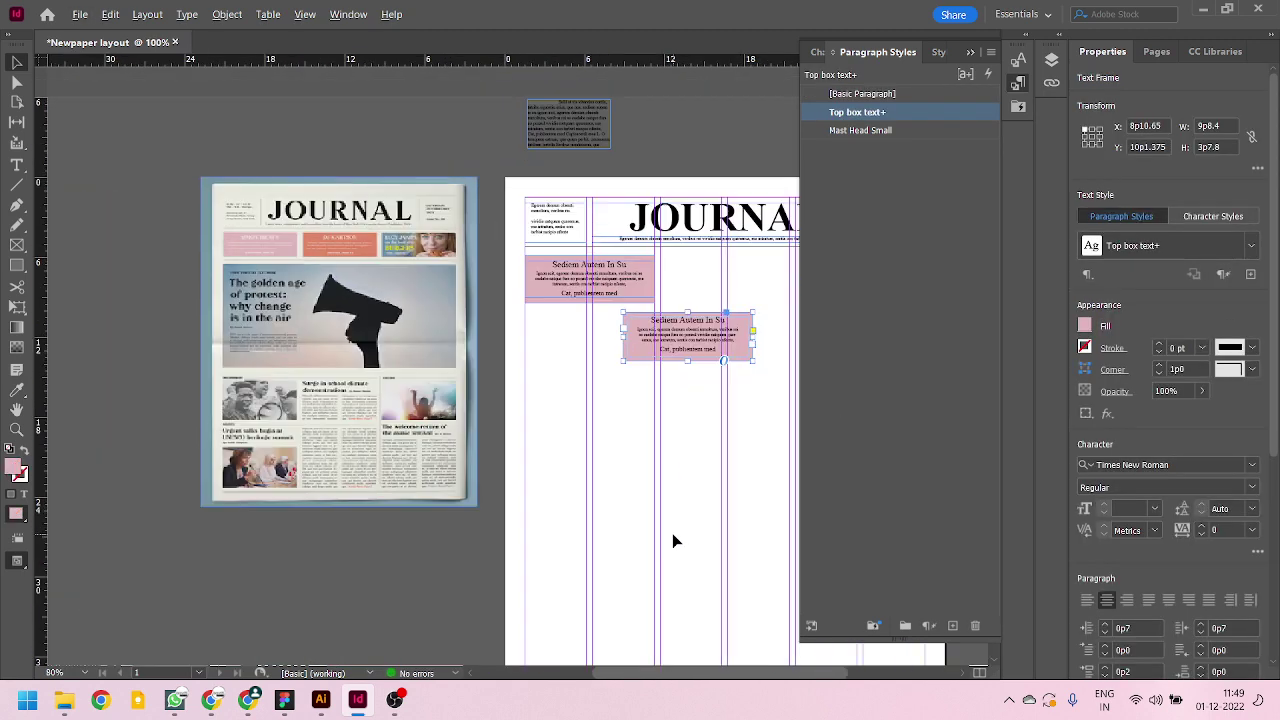
pyautogui.hotkey('ctrl', '=')
pyautogui.hotkey('ctrl', '=')
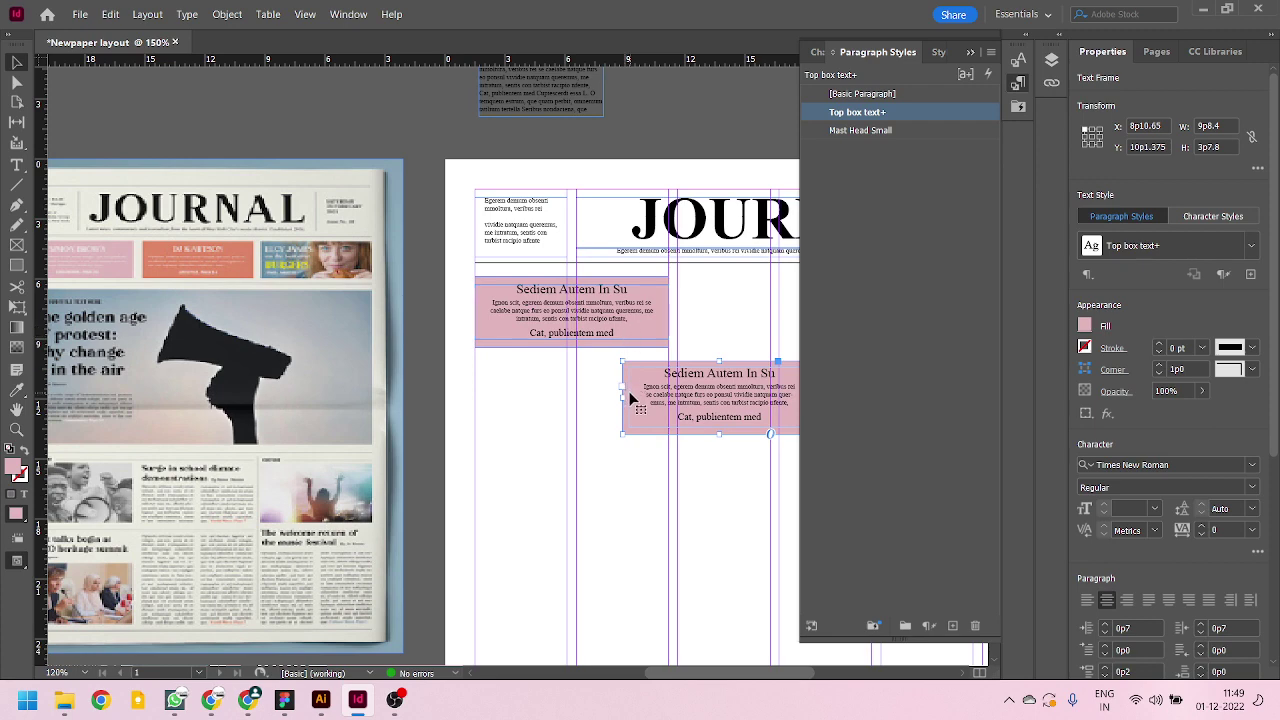
pyautogui.click(228, 14)
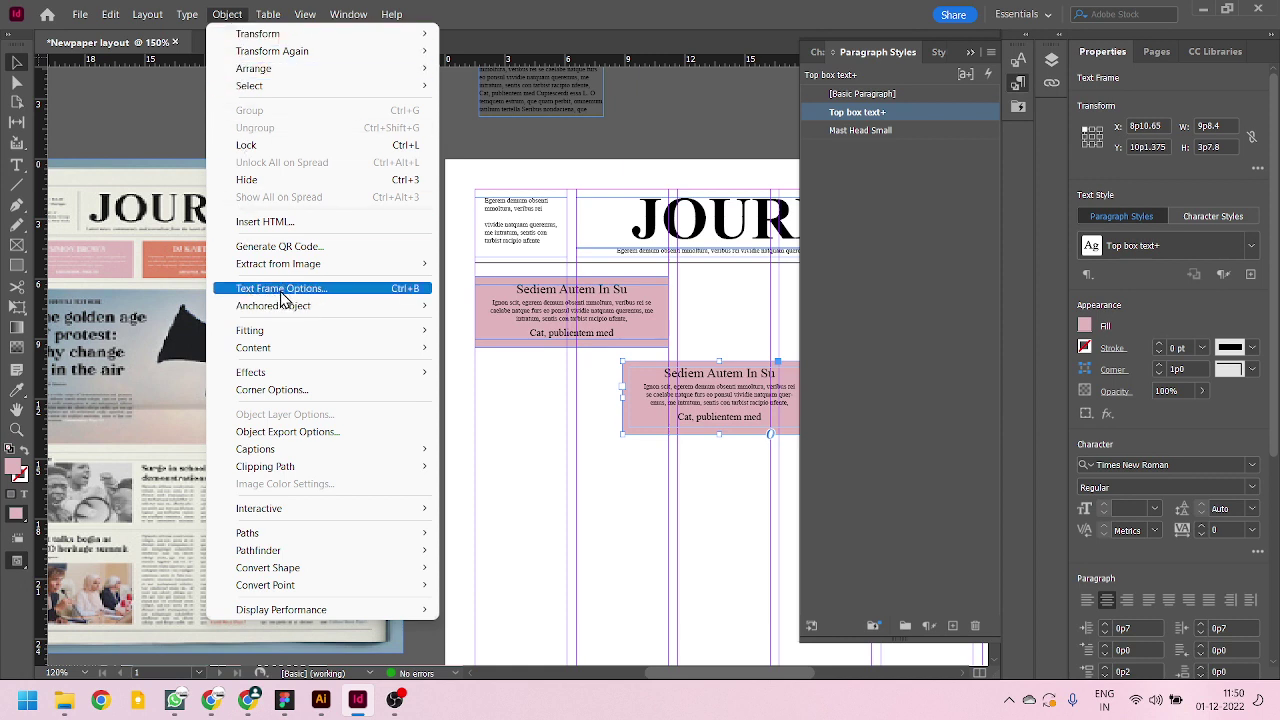
pyautogui.click(549, 440)
pyautogui.scroll(1, 548, 374)
pyautogui.scroll(-2, 545, 436)
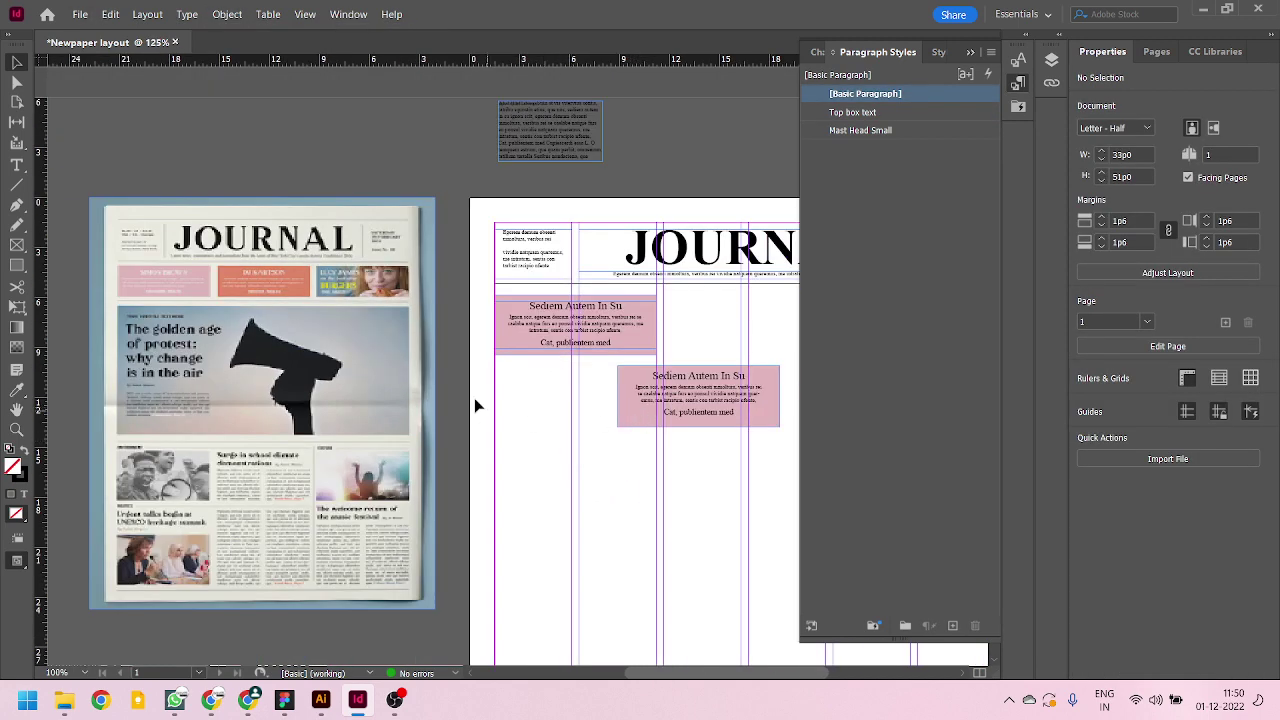
pyautogui.scroll(1, 730, 331)
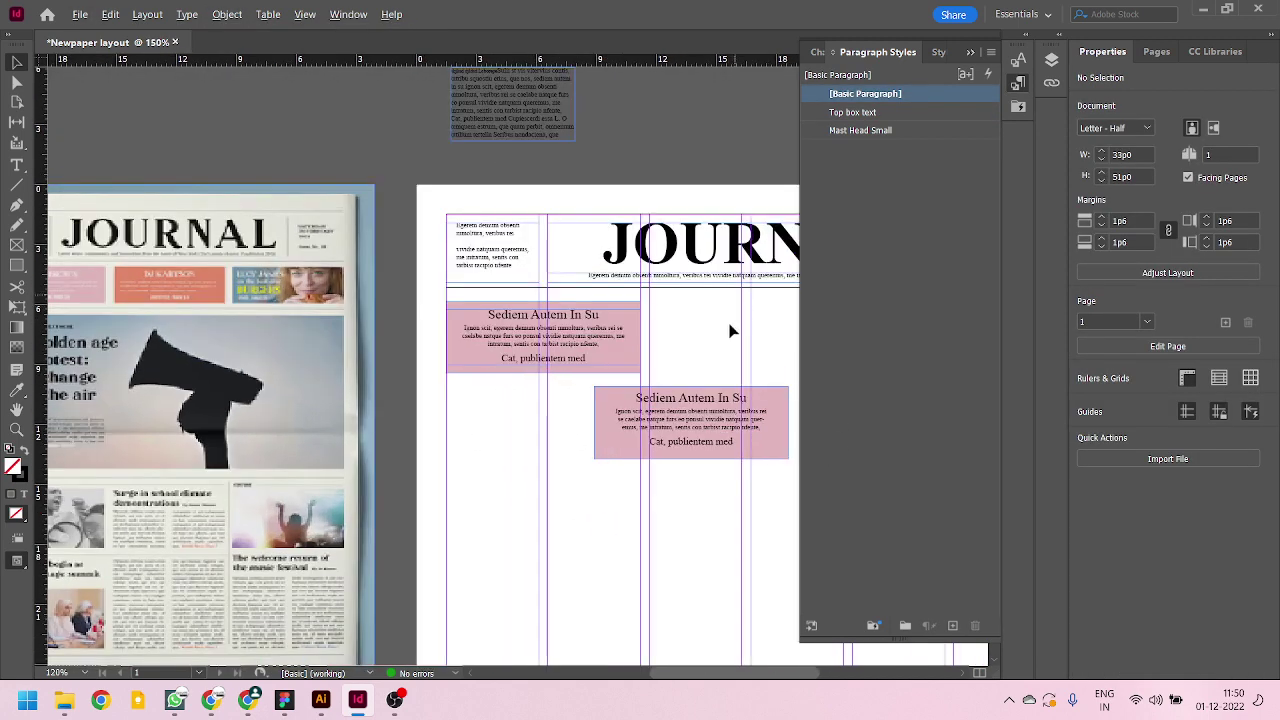
# - Place the duplicated teaser frame beside the first pink box at about X 11p7.8, Y 5p10.5, and deselect it
pyautogui.moveTo(694, 331); pyautogui.dragTo(504, 363)
pyautogui.moveTo(497, 457); pyautogui.dragTo(549, 375)
pyautogui.click(643, 437)
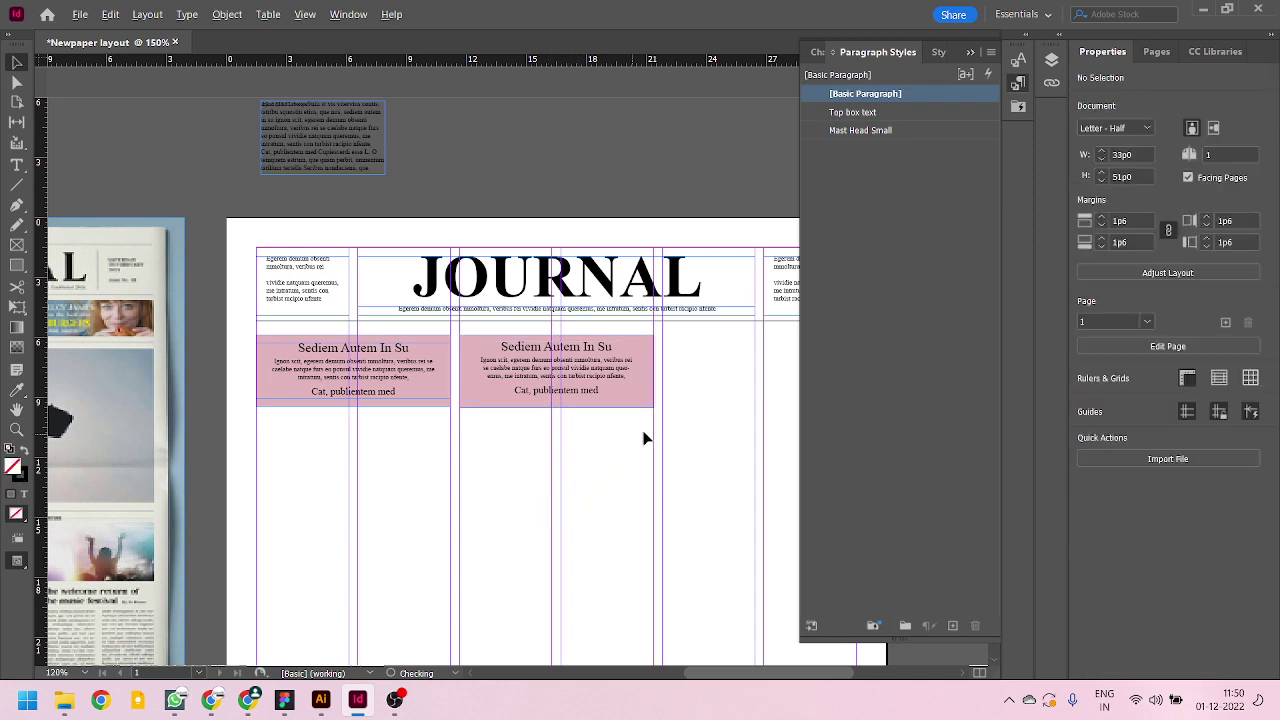
# - Fill the second teaser frame with the orange colour sampled from the middle teaser box of the reference page, and deselect it
pyautogui.scroll(-2, 643, 437)
pyautogui.scroll(3, 723, 420)
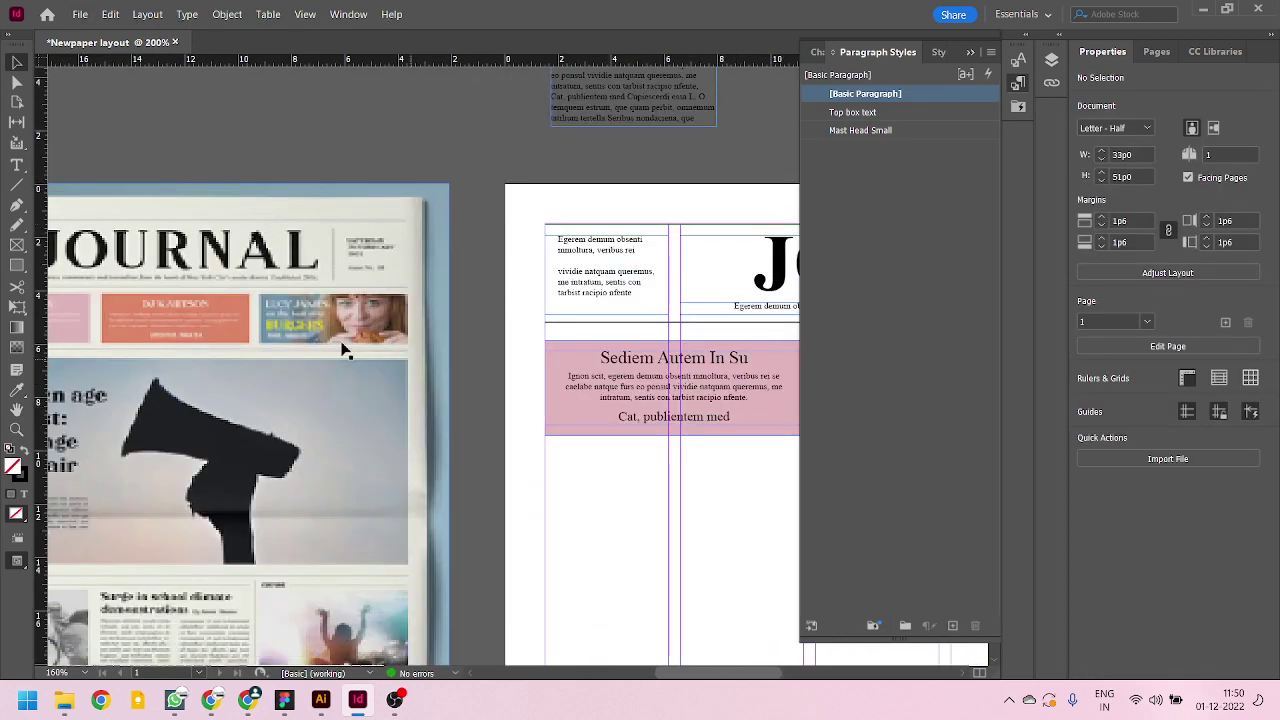
pyautogui.scroll(-1, 666, 397)
pyautogui.click(742, 366)
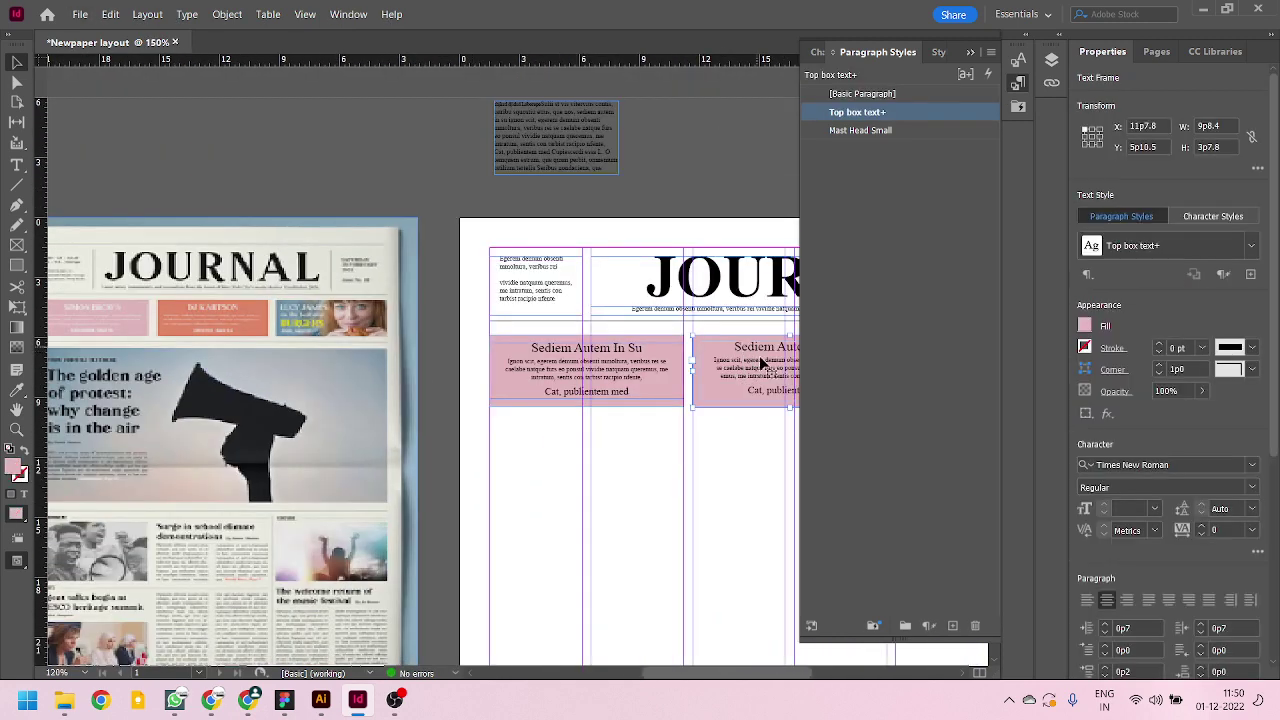
pyautogui.click(17, 390)
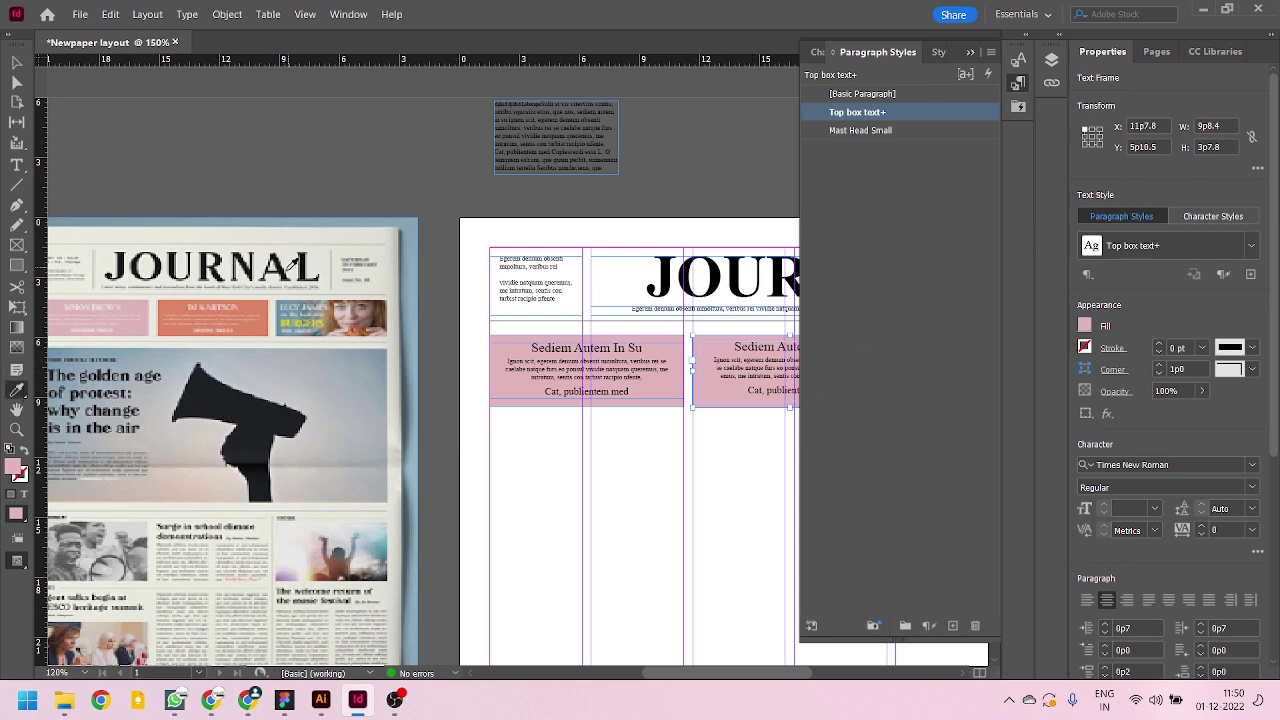
pyautogui.click(252, 294)
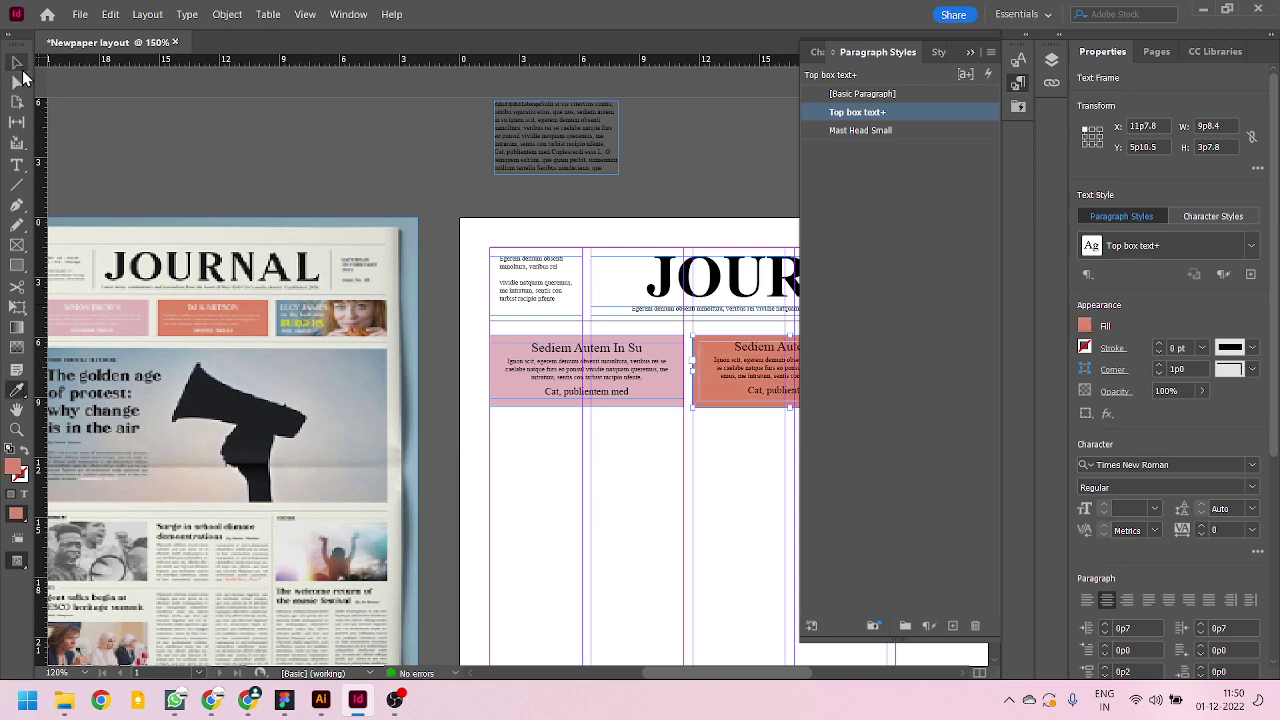
pyautogui.click(17, 62)
pyautogui.click(490, 432)
# - Recolour all the text in the first pink teaser box to white (ffffff), and deselect it
pyautogui.scroll(-2, 490, 426)
pyautogui.scroll(4, 714, 280)
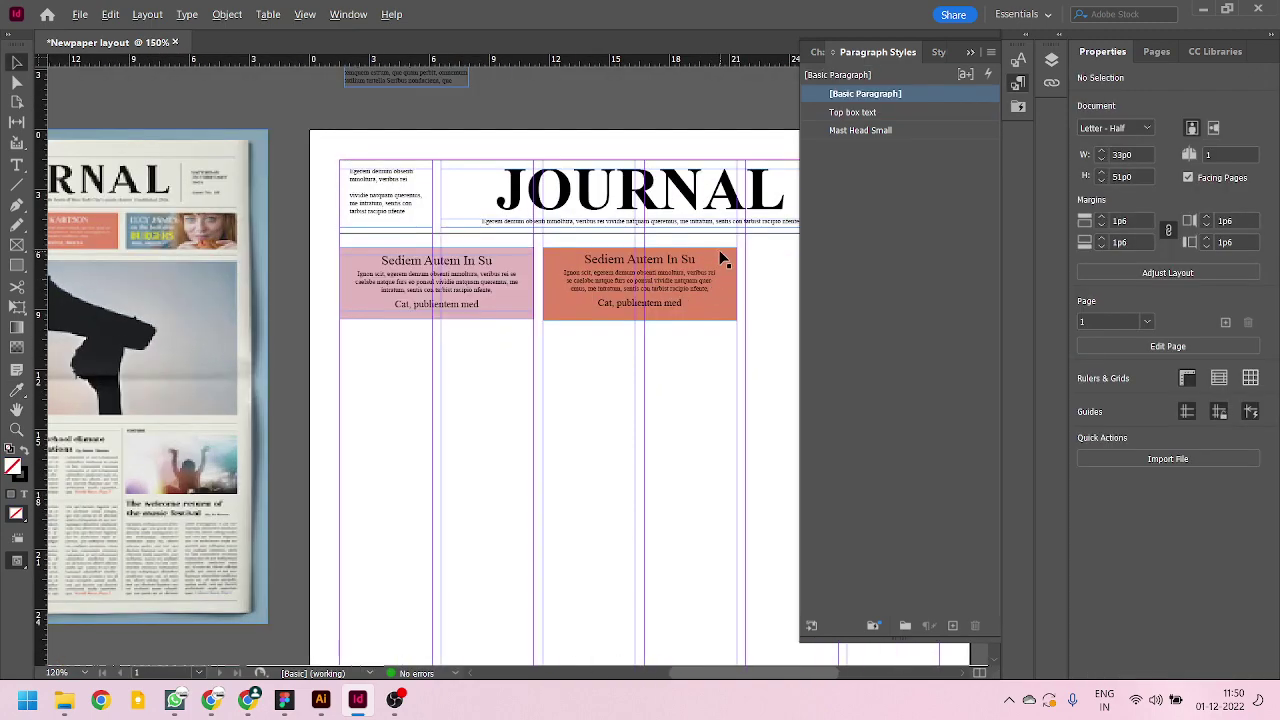
pyautogui.scroll(-2, 790, 435)
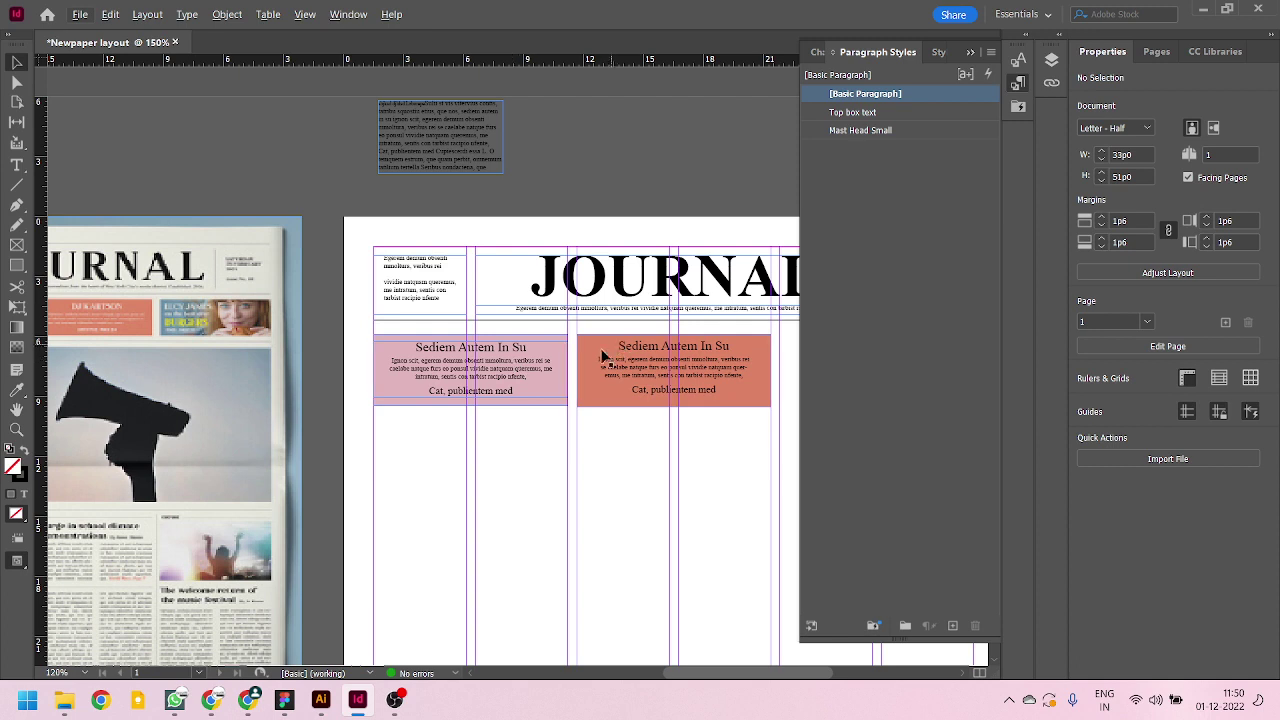
pyautogui.click(515, 397)
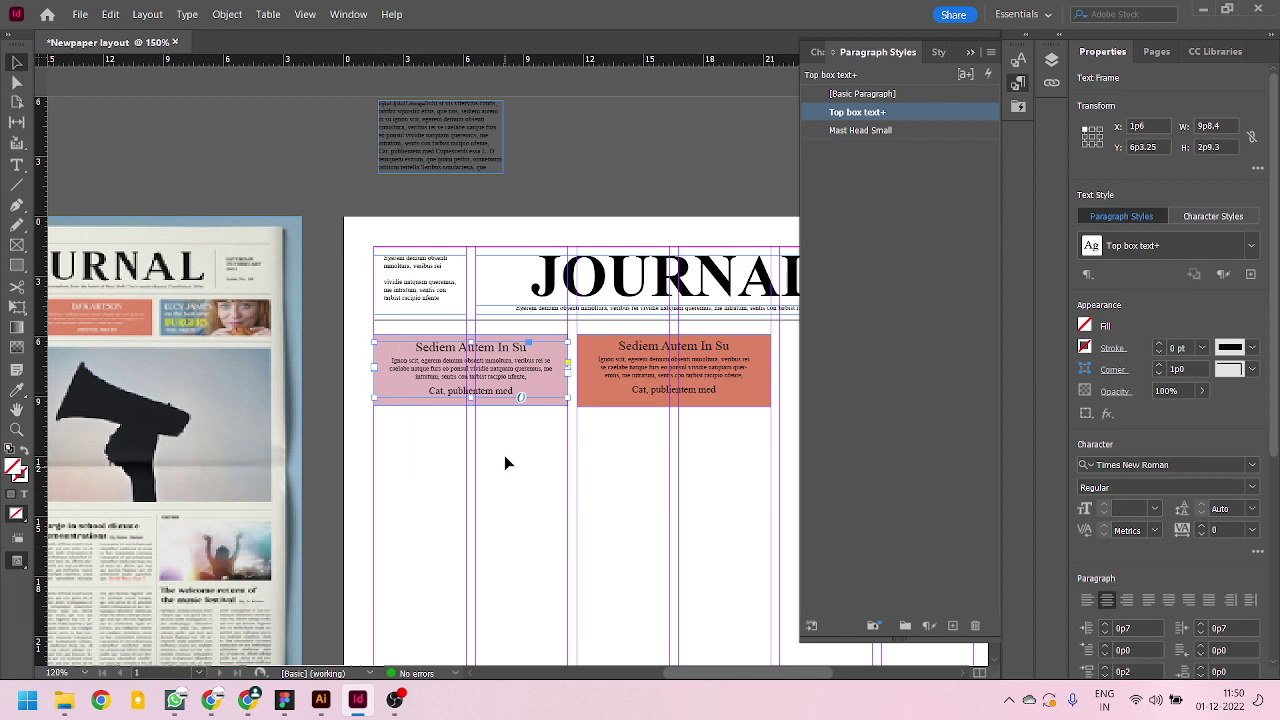
pyautogui.doubleClick(418, 352)
pyautogui.hotkey('ctrl', 'a')
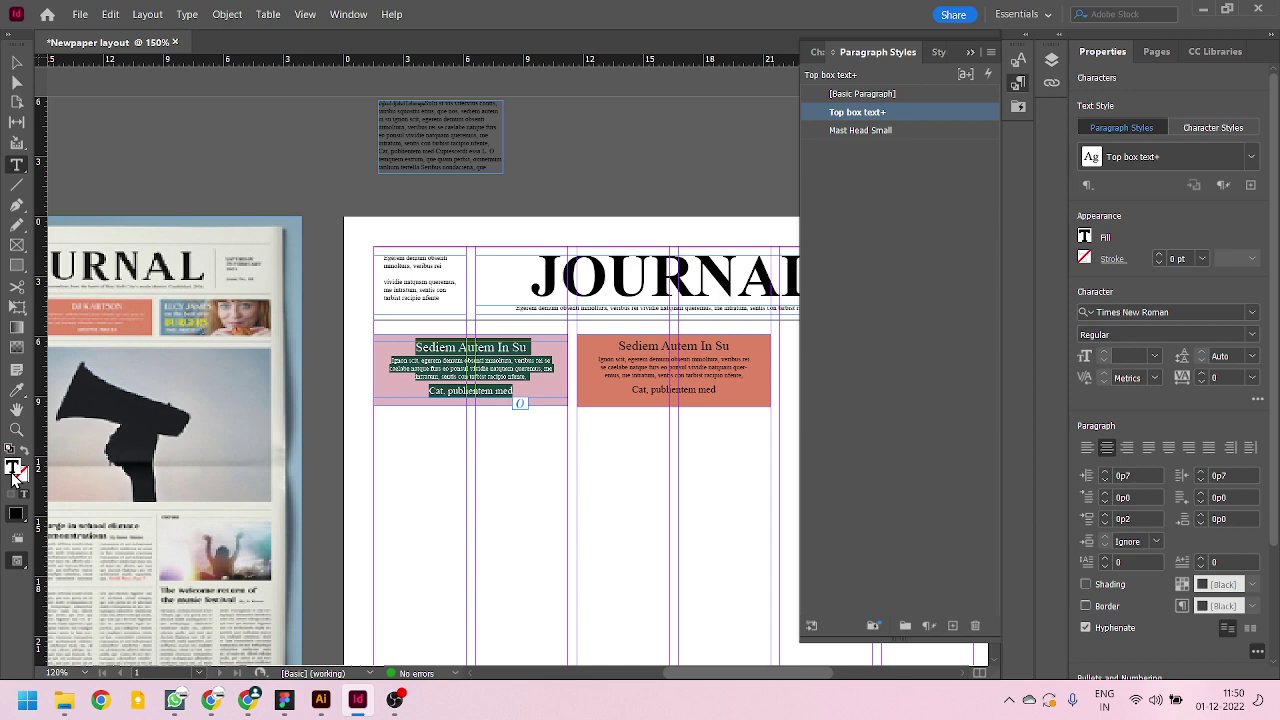
pyautogui.doubleClick(13, 468)
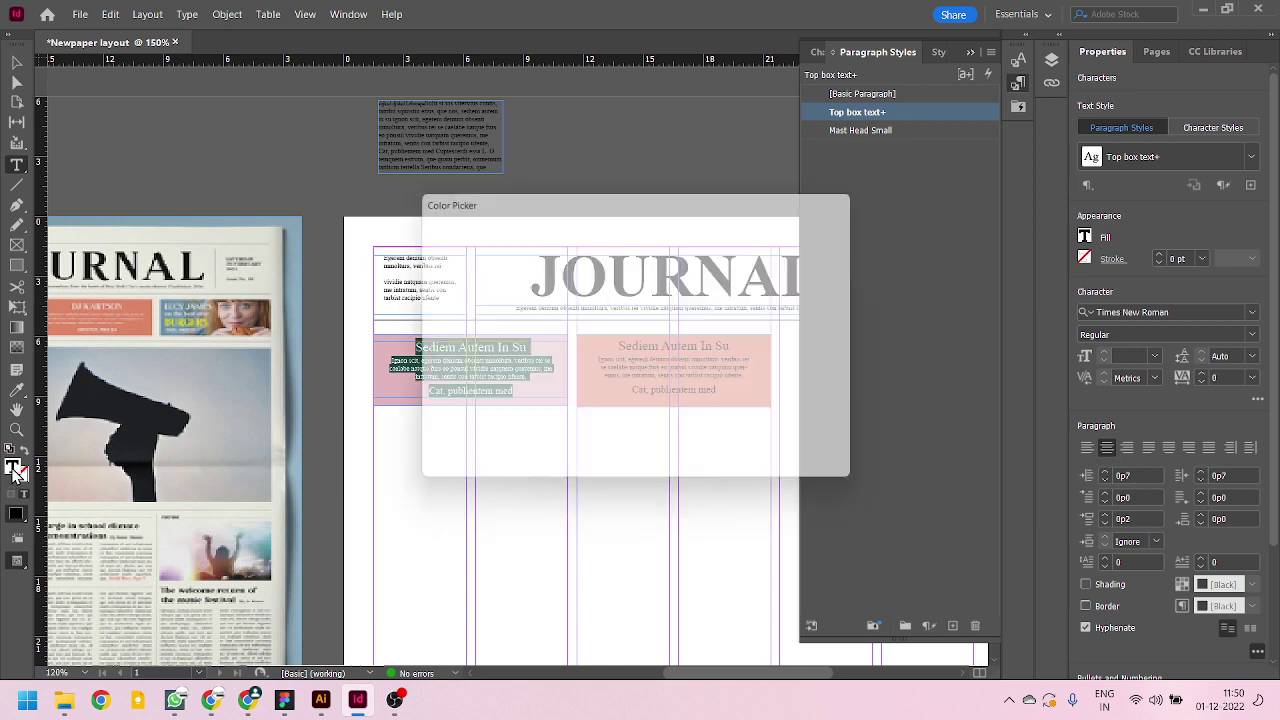
pyautogui.moveTo(607, 209); pyautogui.dragTo(878, 193)
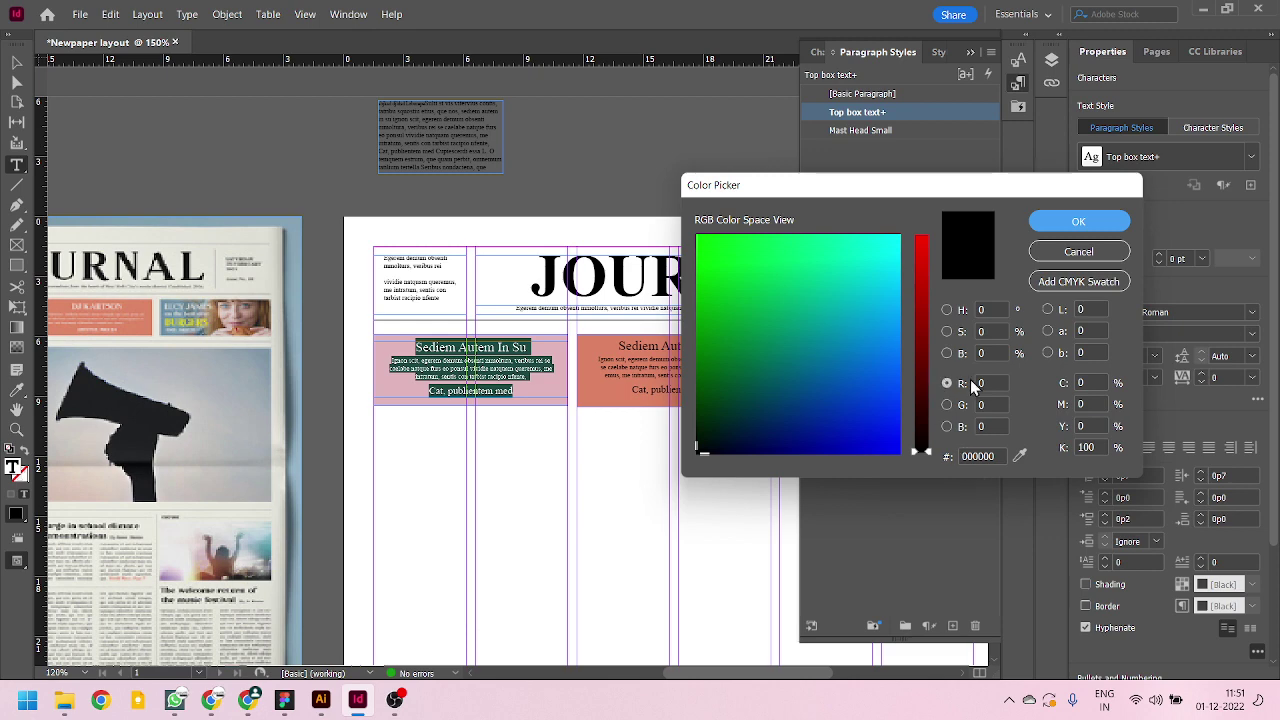
pyautogui.click(946, 309)
pyautogui.click(946, 331)
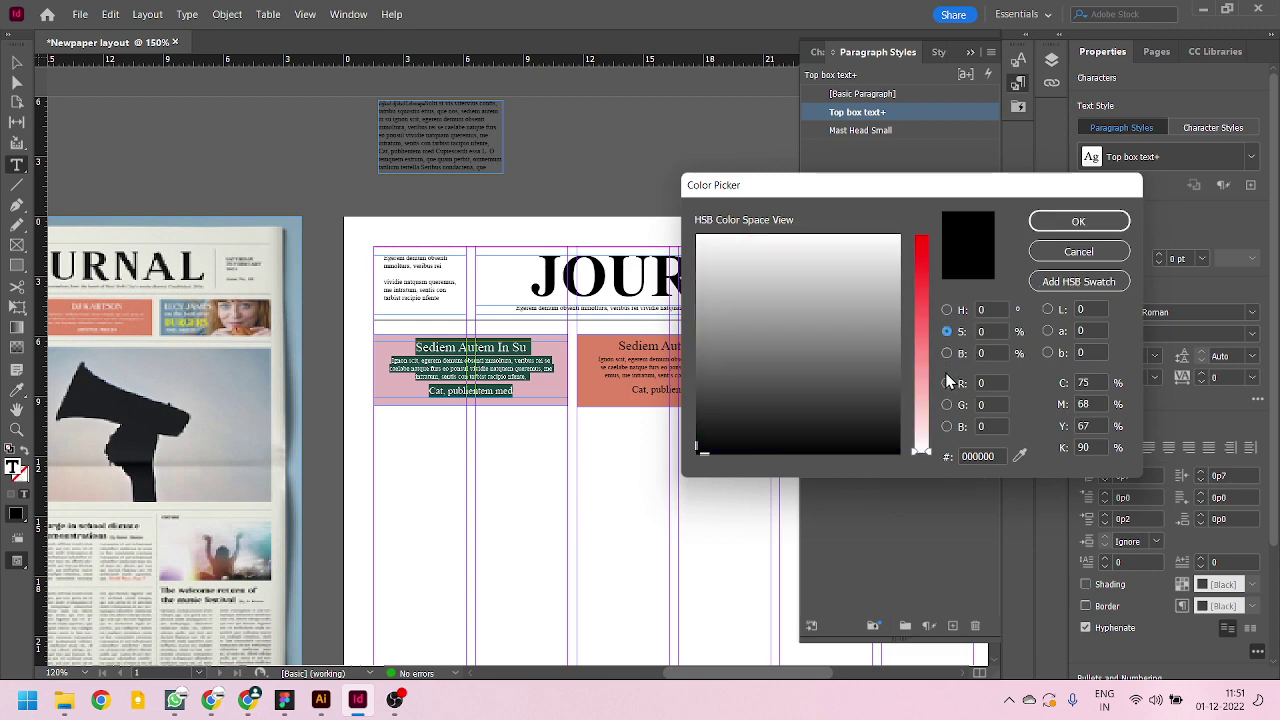
pyautogui.click(946, 309)
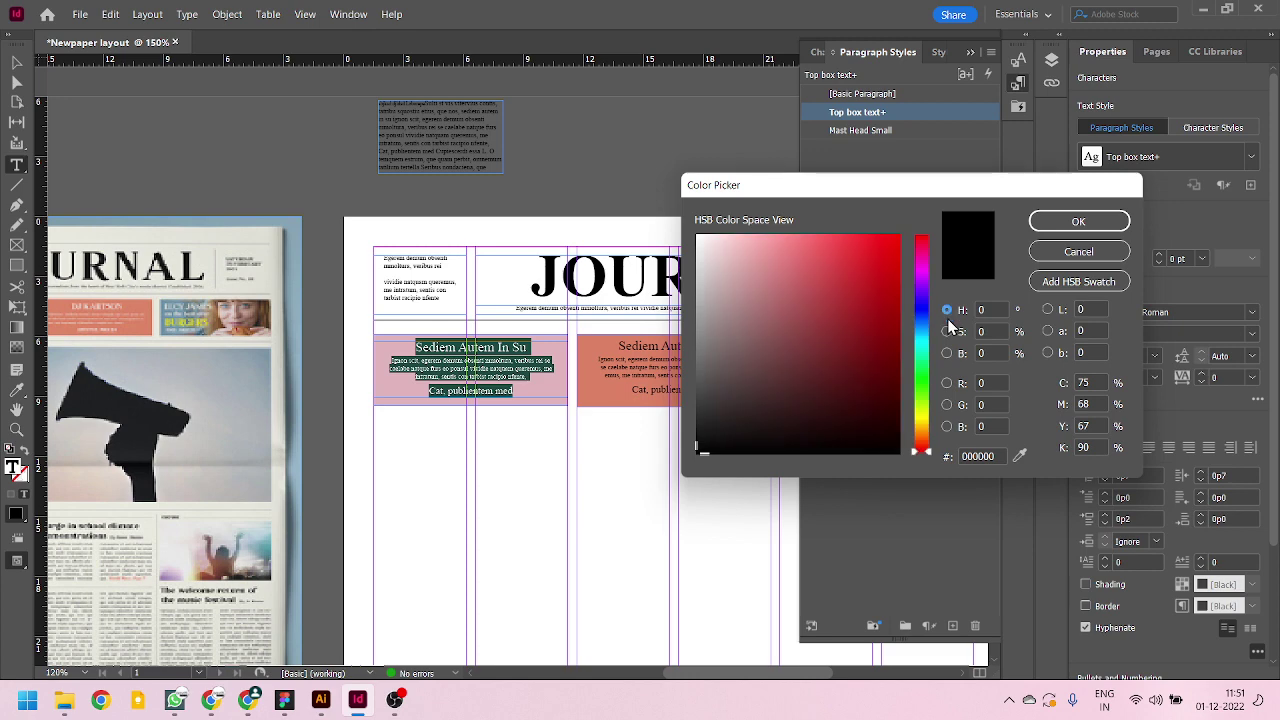
pyautogui.click(947, 384)
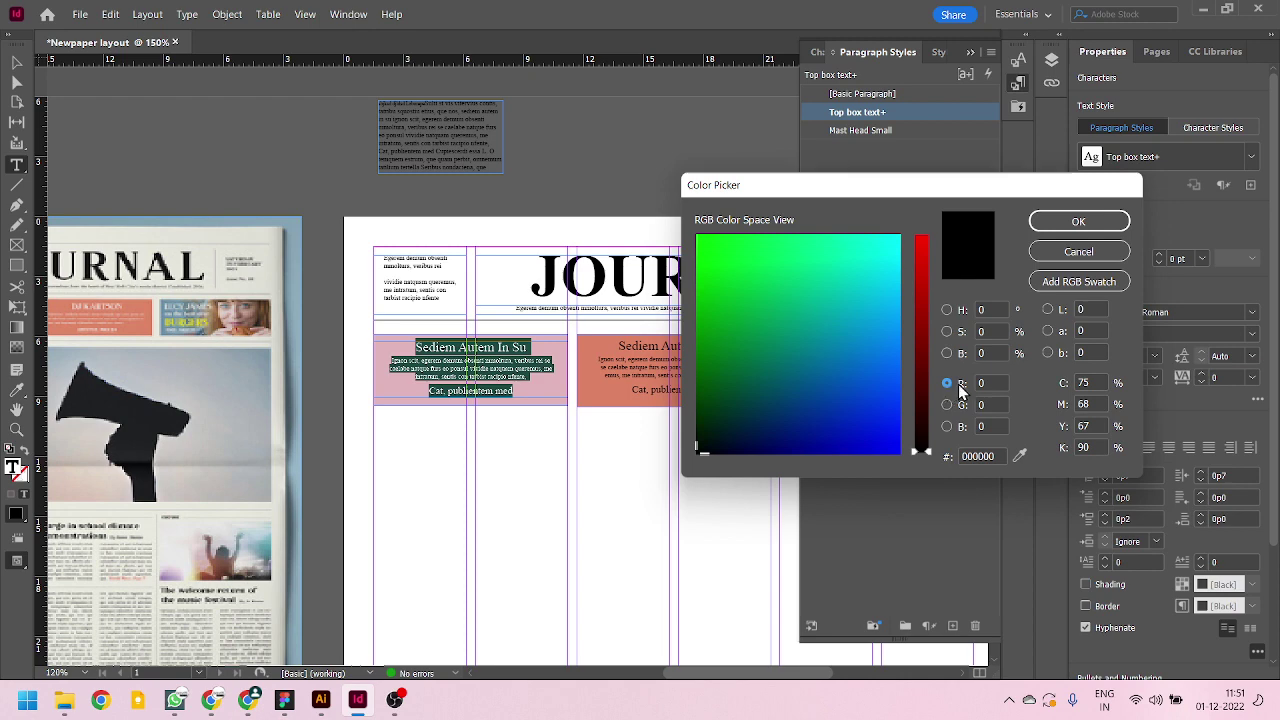
pyautogui.click(947, 310)
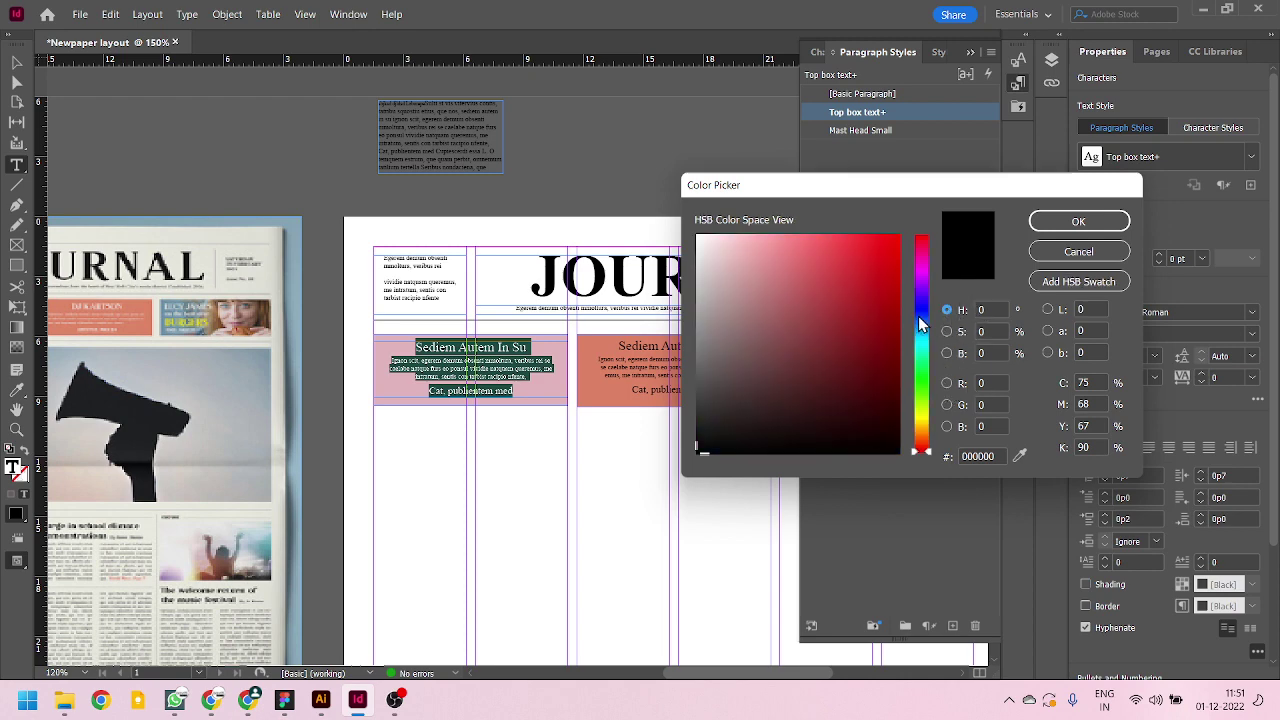
pyautogui.moveTo(780, 320); pyautogui.dragTo(643, 218)
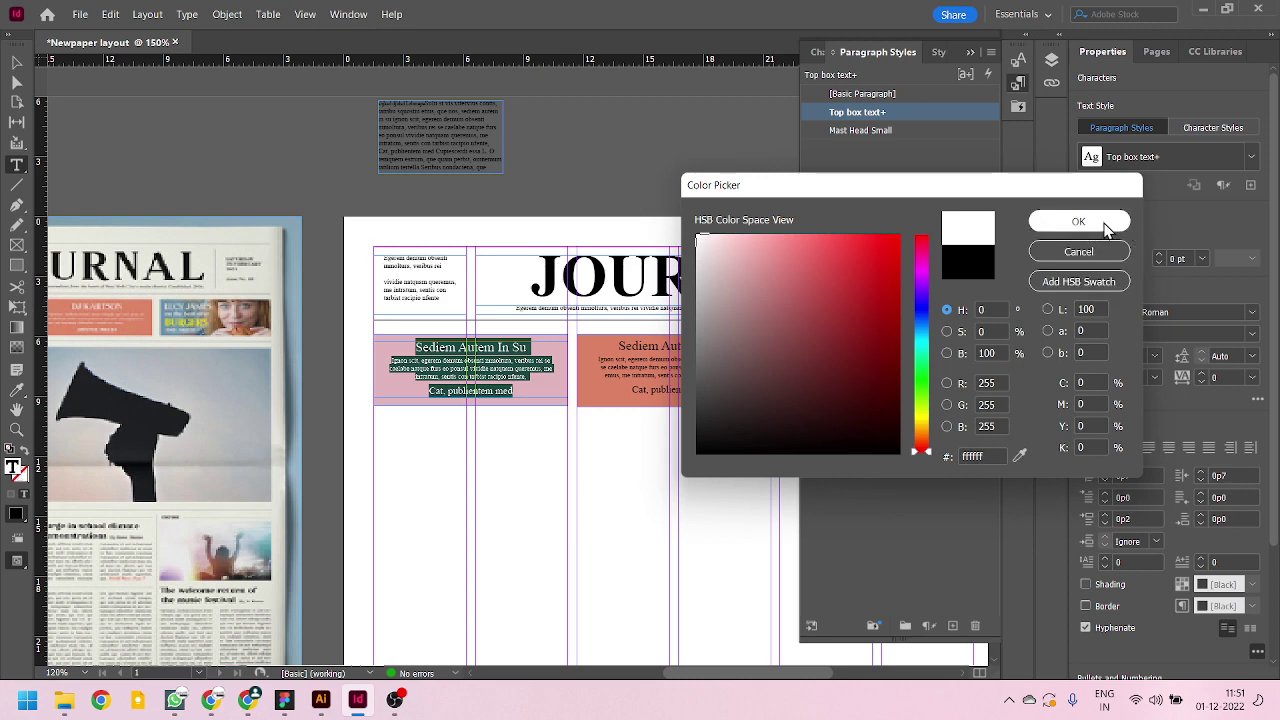
pyautogui.click(1080, 222)
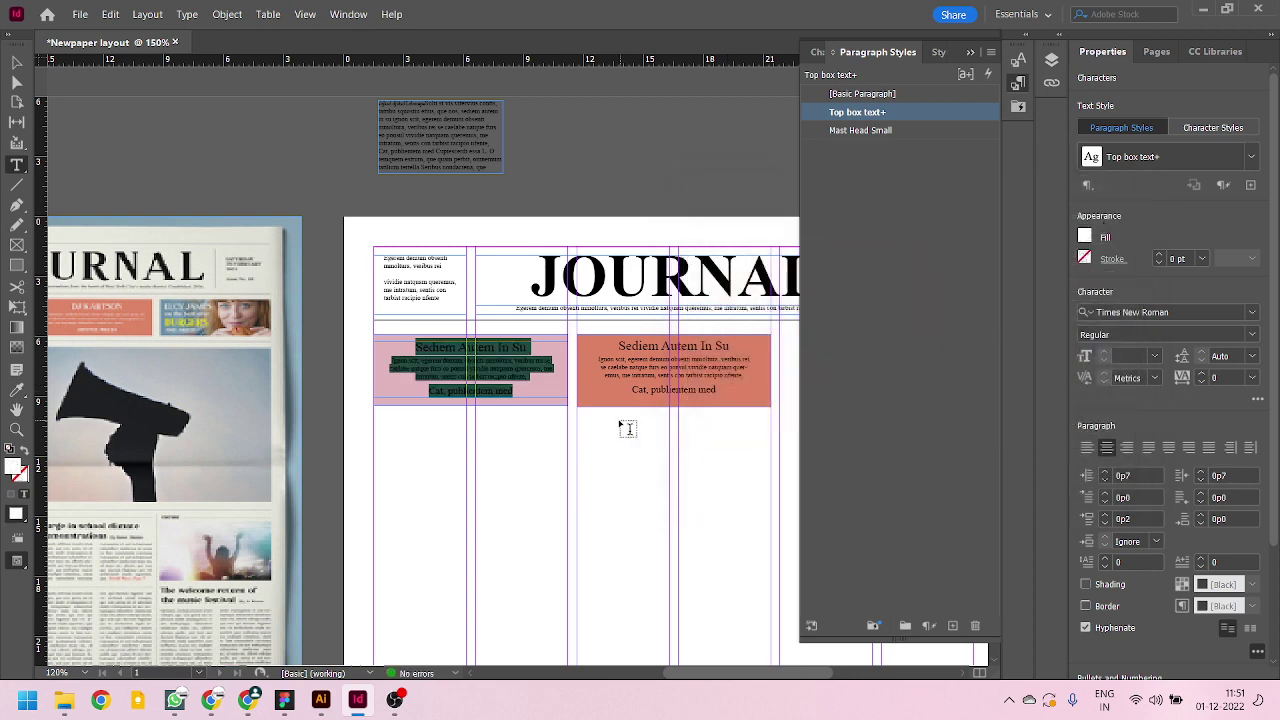
pyautogui.click(17, 62)
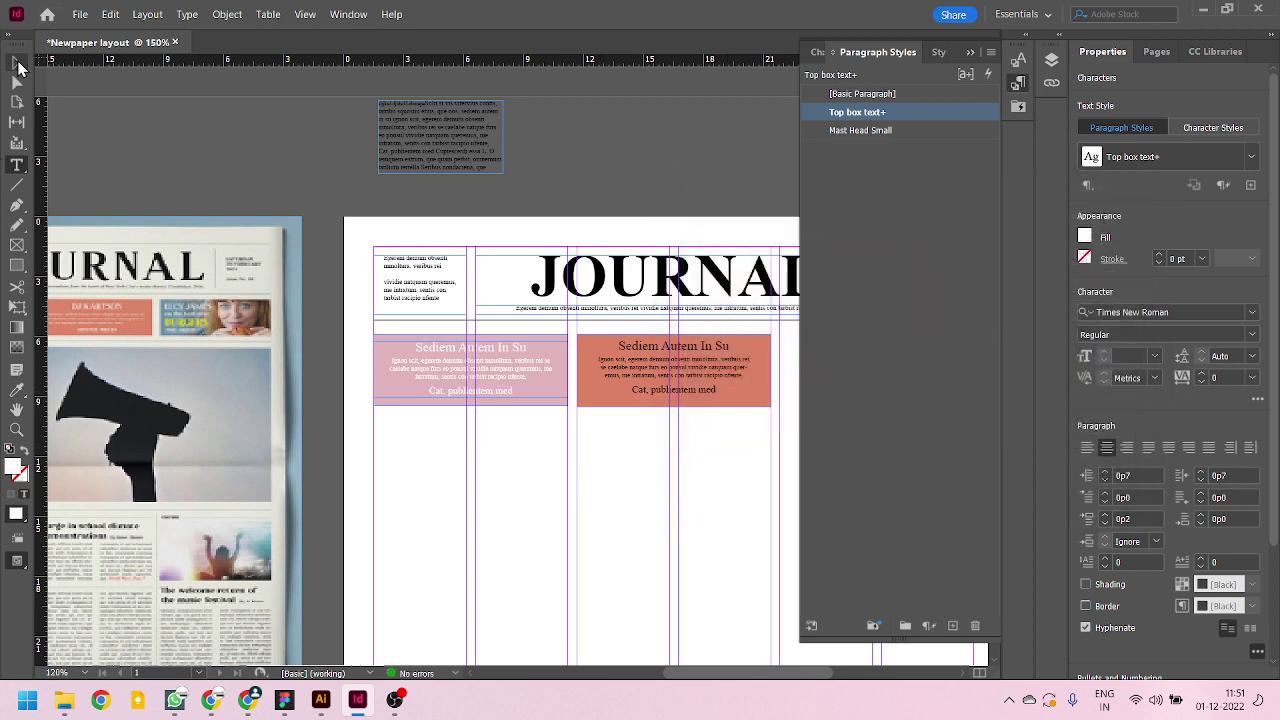
pyautogui.click(537, 473)
# - Recolour all the text in the second, orange teaser box to white (ffffff), and deselect it
pyautogui.hotkey('ctrl', '-')
pyautogui.hotkey('ctrl', '=')
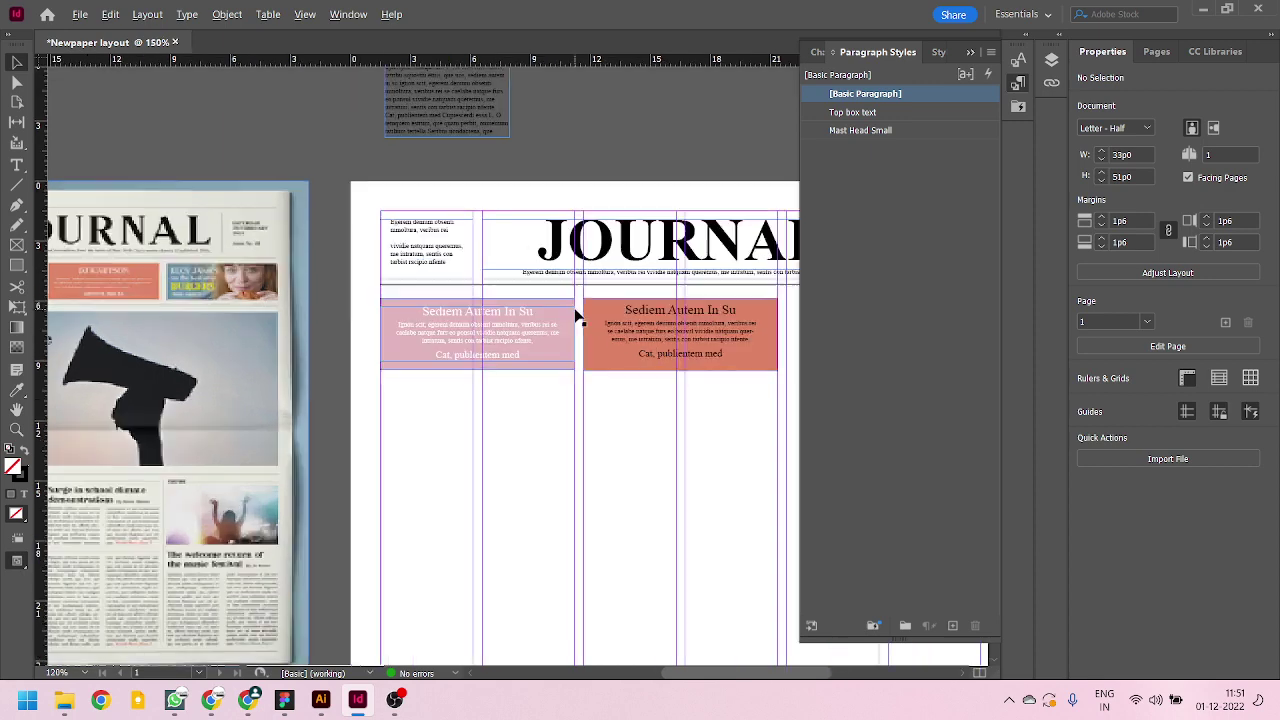
pyautogui.hotkey('ctrl', '=')
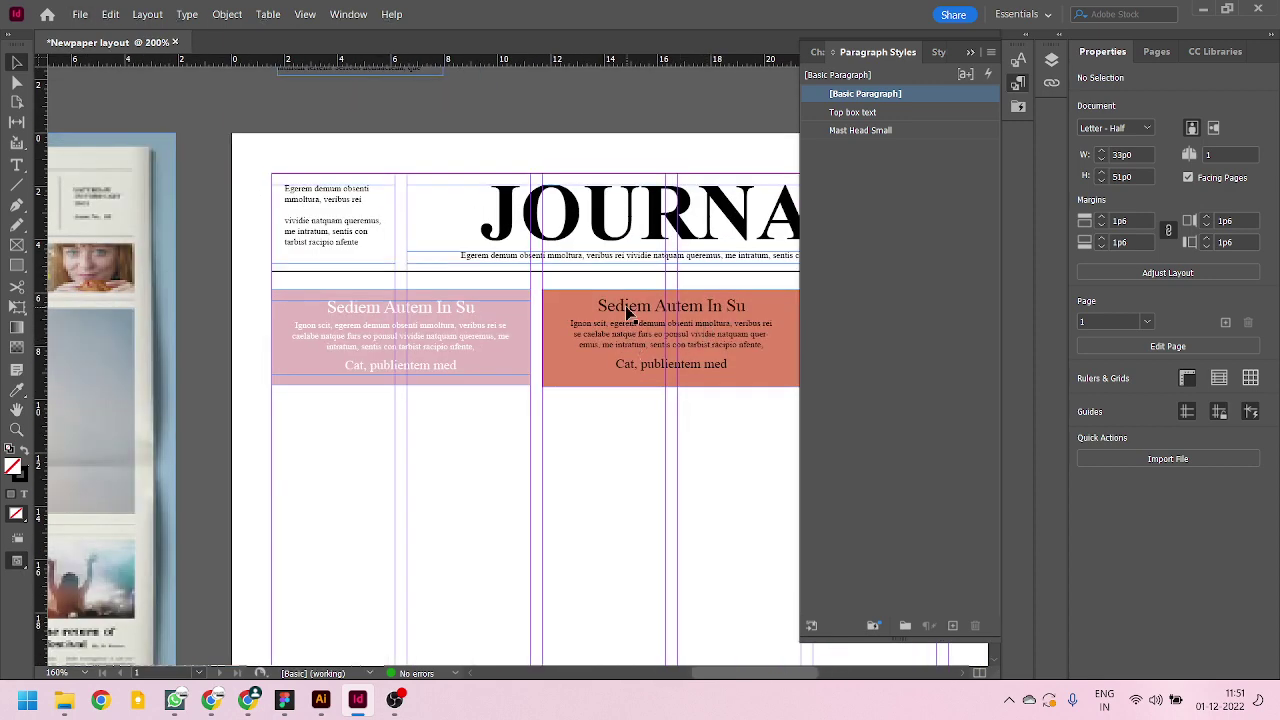
pyautogui.click(629, 314)
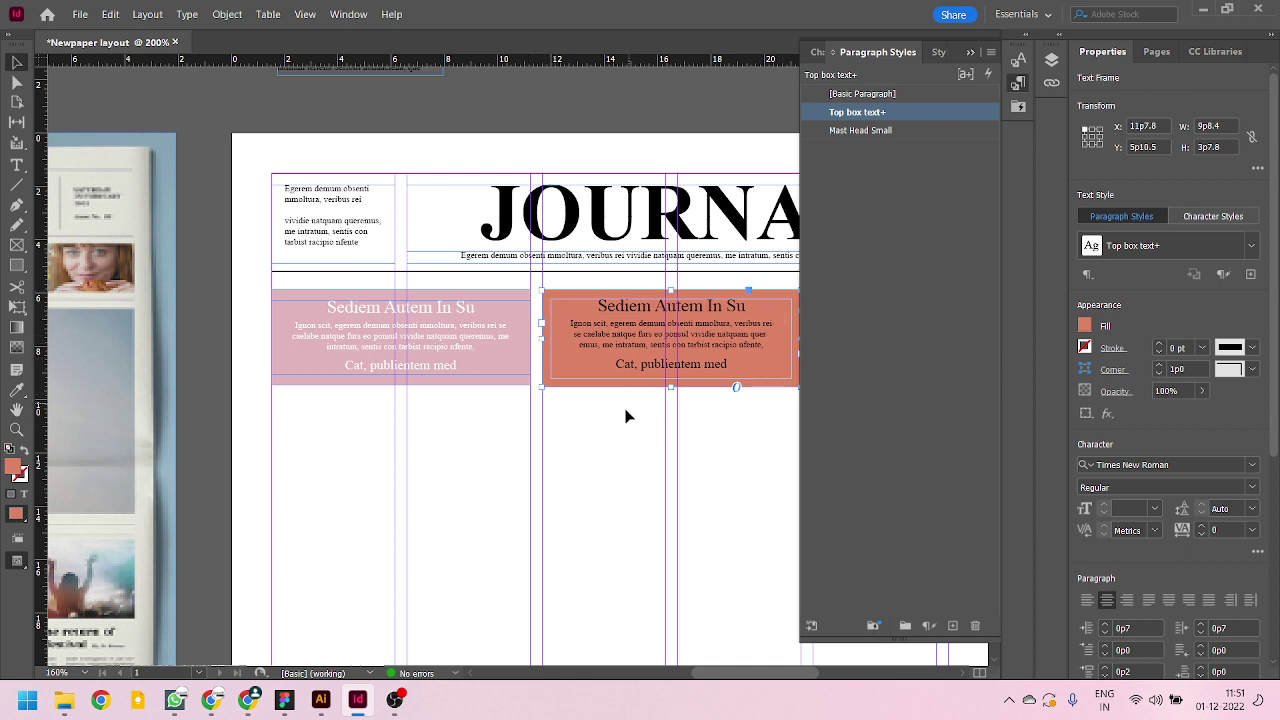
pyautogui.doubleClick(631, 314)
pyautogui.hotkey('ctrl', 'a')
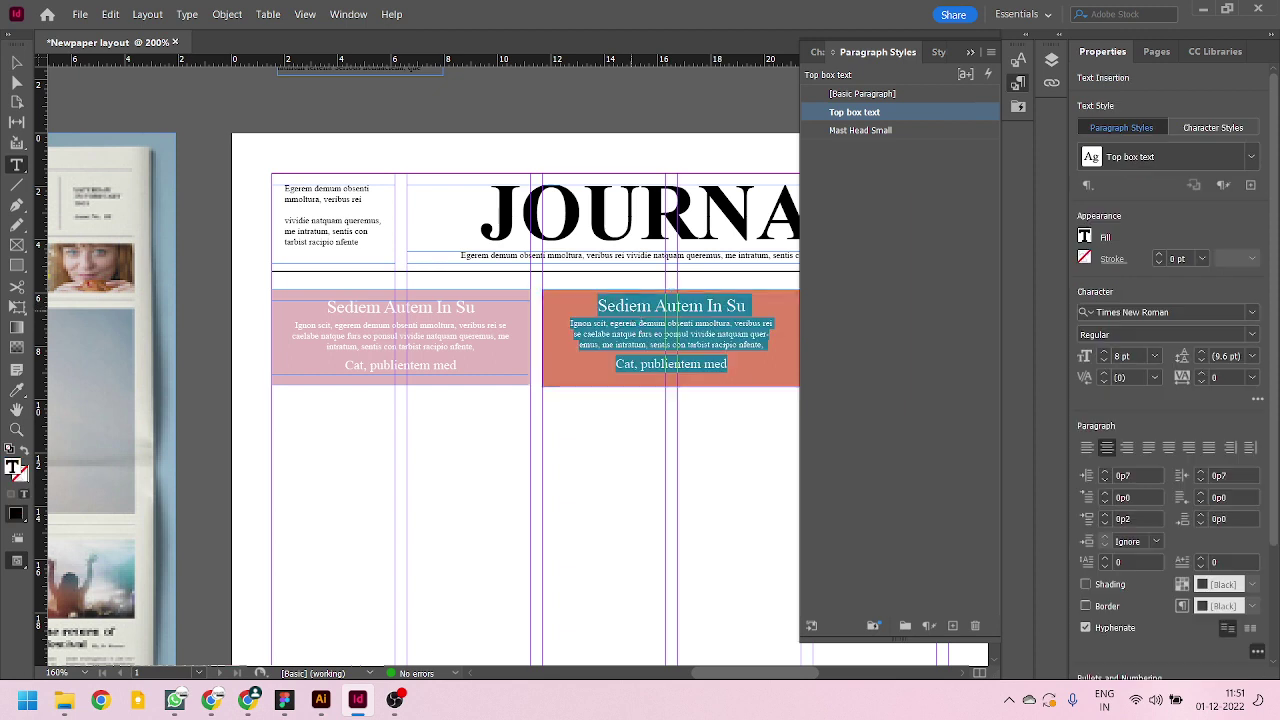
pyautogui.doubleClick(14, 467)
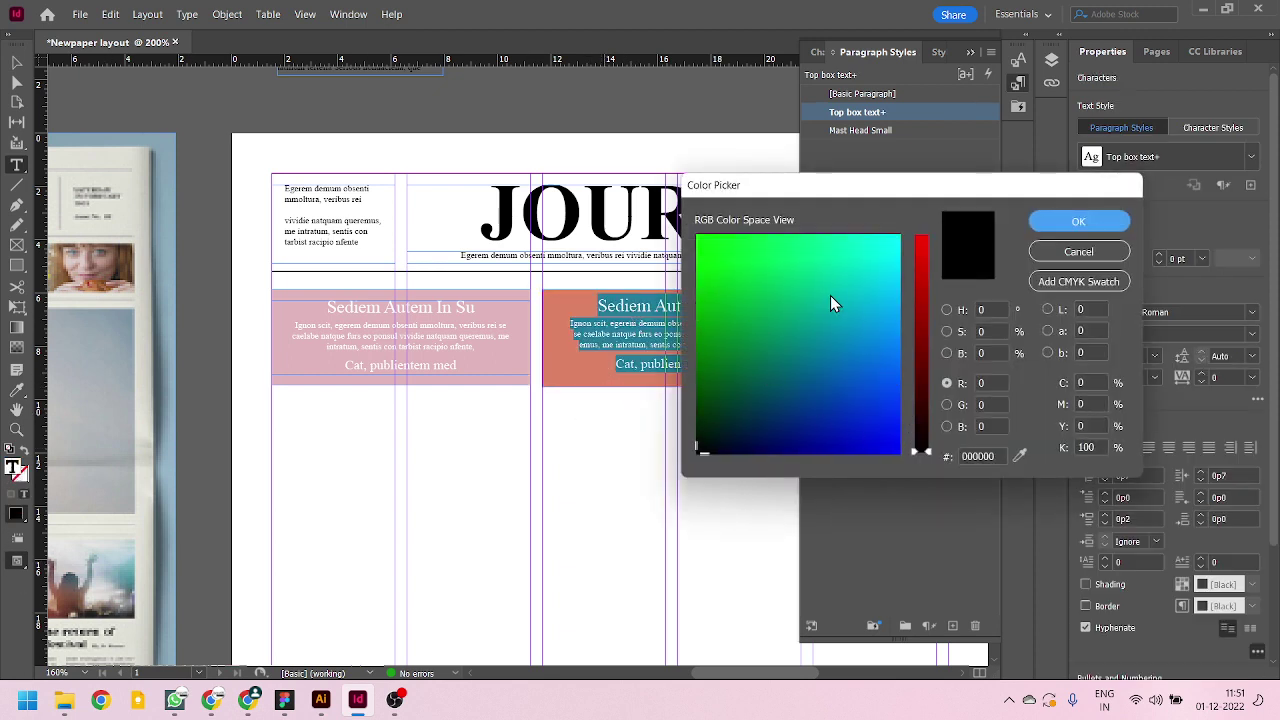
pyautogui.click(948, 311)
pyautogui.moveTo(712, 242); pyautogui.dragTo(616, 176)
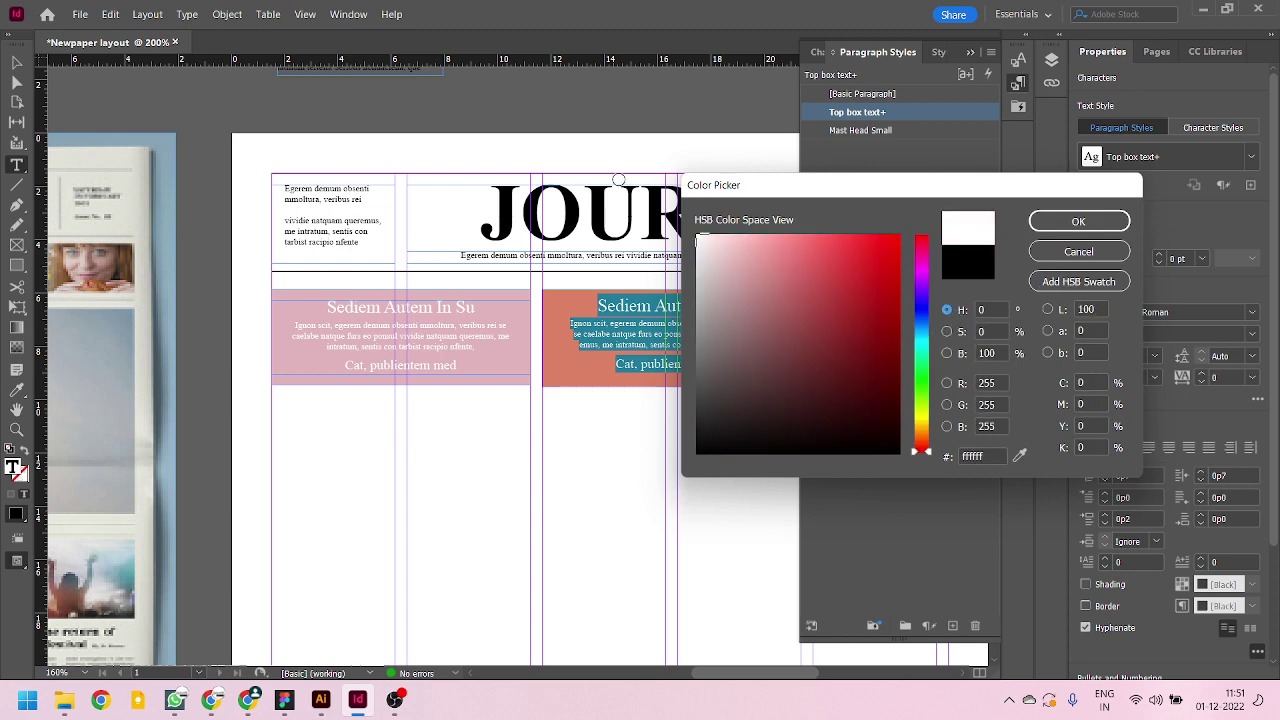
pyautogui.click(1104, 214)
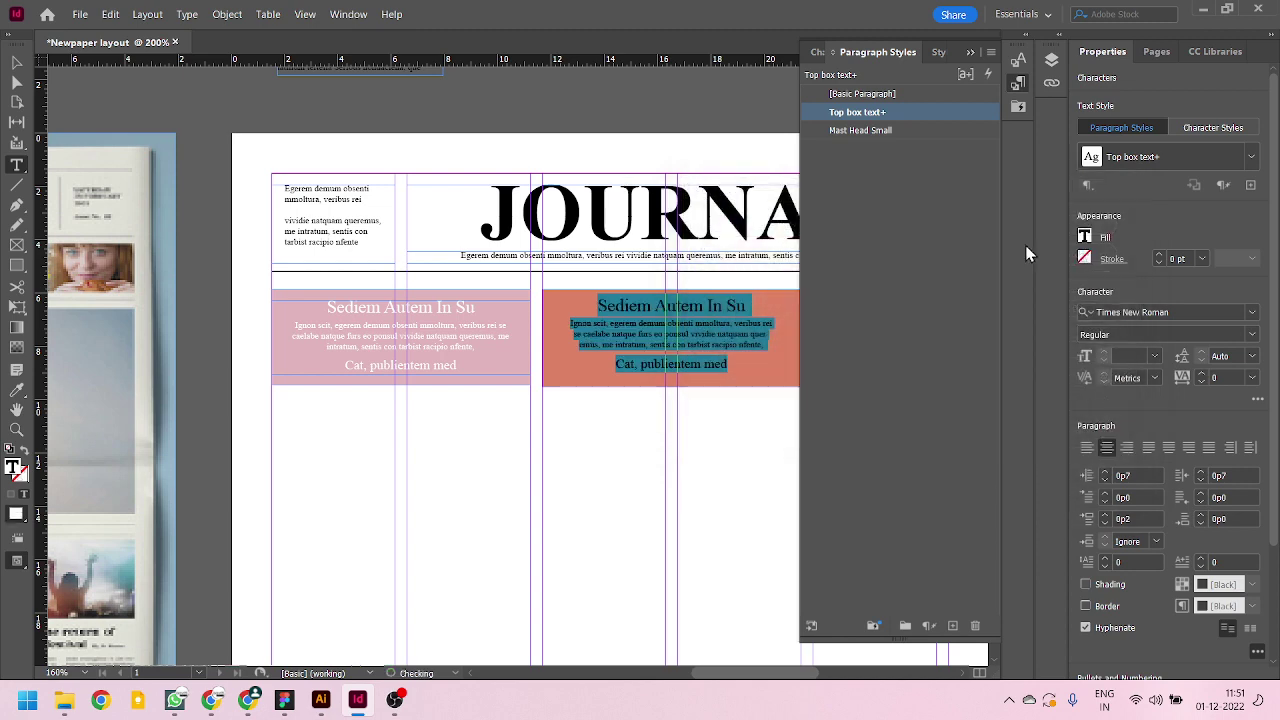
pyautogui.click(16, 63)
pyautogui.click(597, 520)
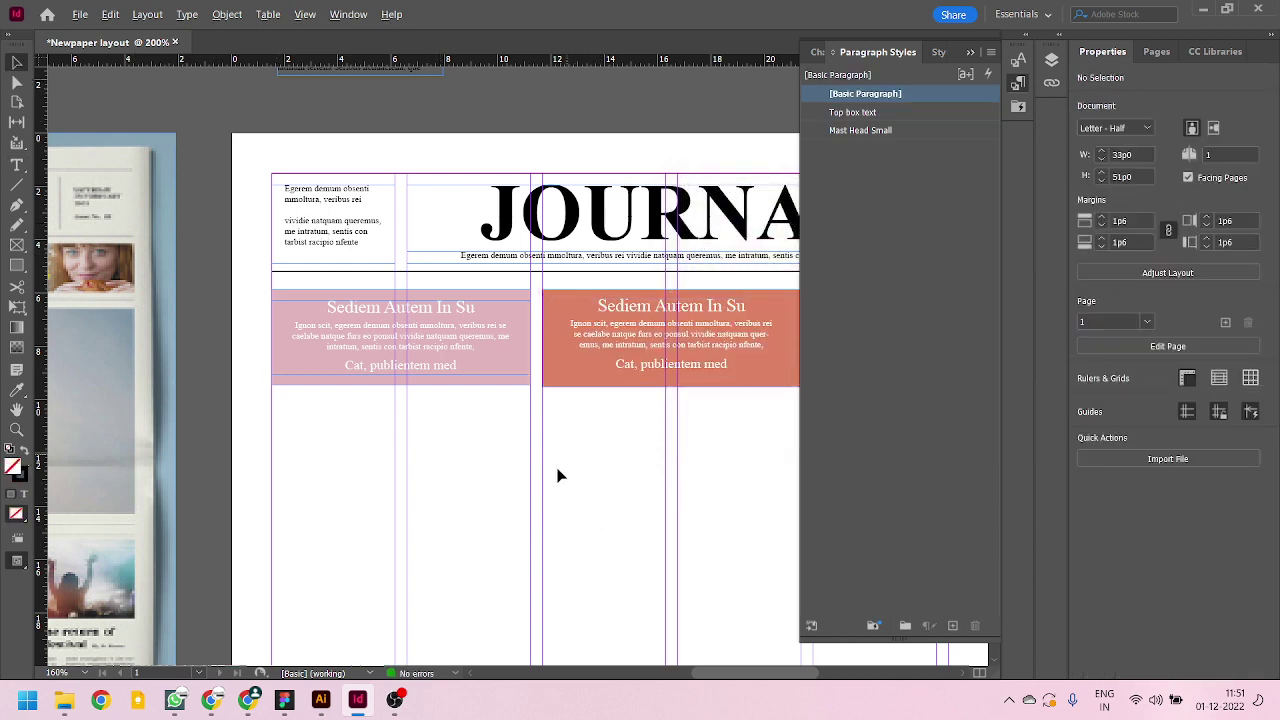
# - Select both teaser text frames together, search the fonts for "roboto", and set their font to Arial
pyautogui.moveTo(557, 471); pyautogui.dragTo(706, 390)
pyautogui.scroll(-3, 706, 385)
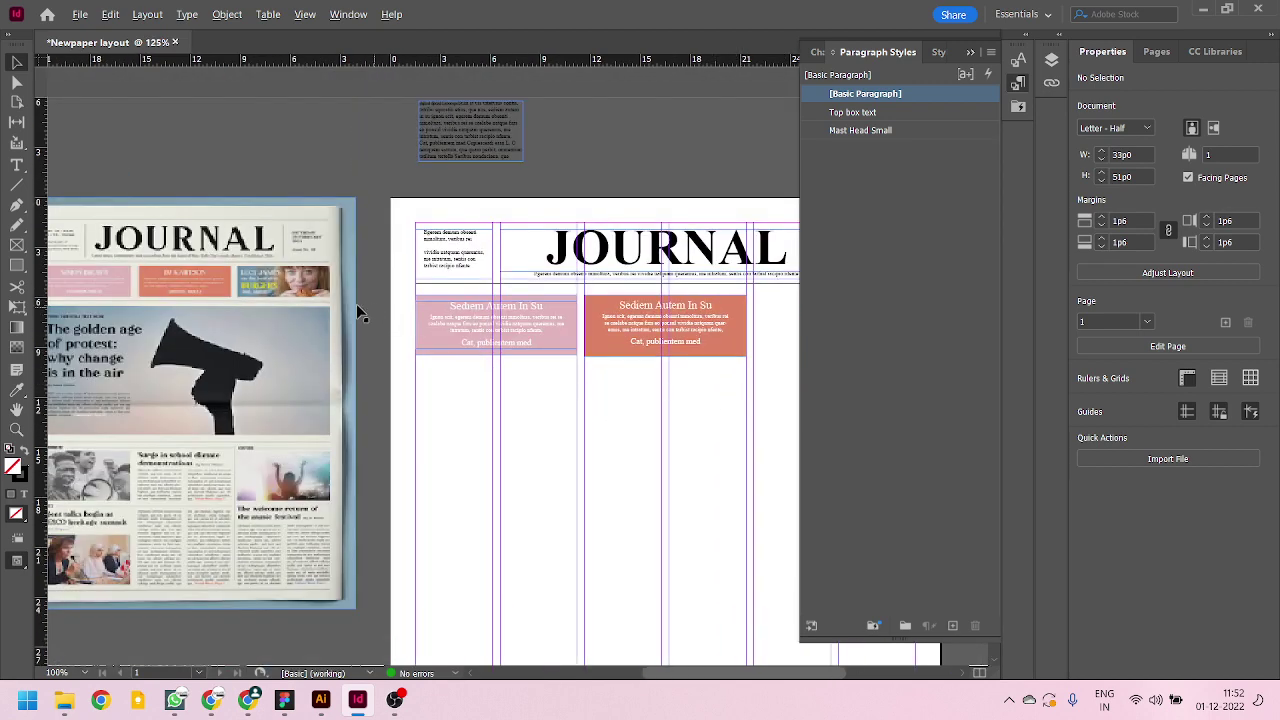
pyautogui.scroll(2, 572, 335)
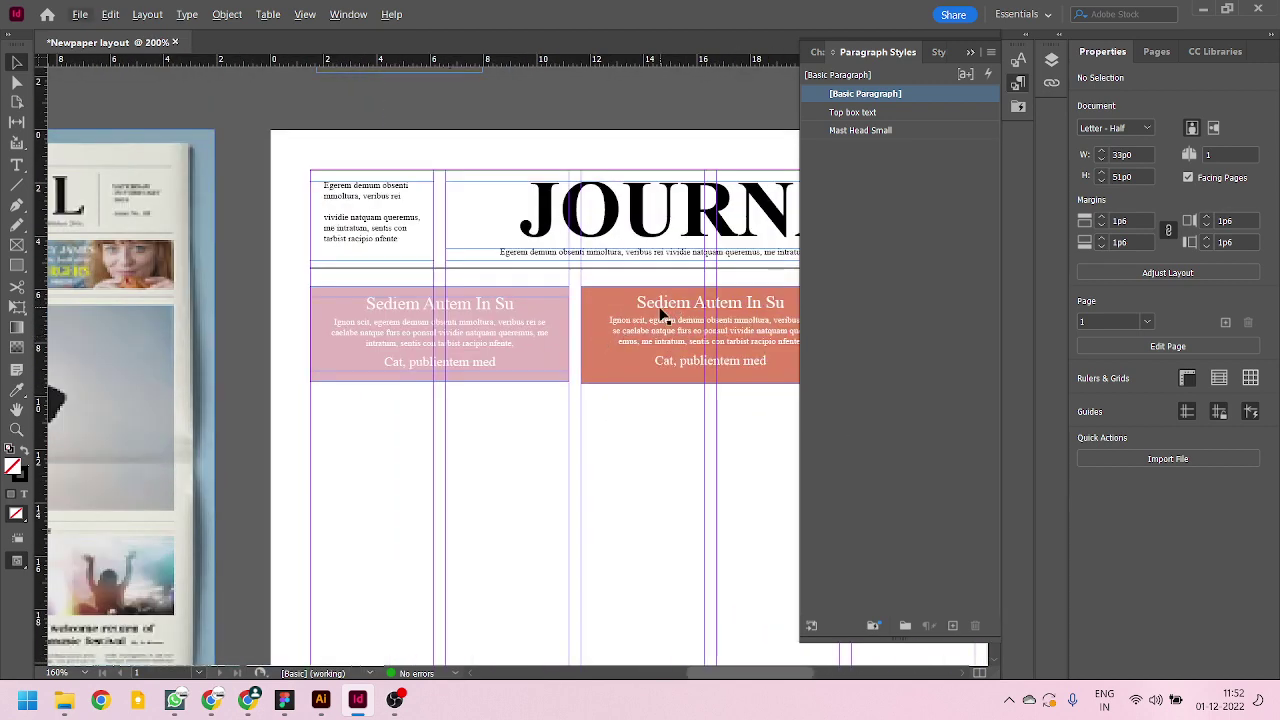
pyautogui.click(660, 313)
pyautogui.click(496, 318)
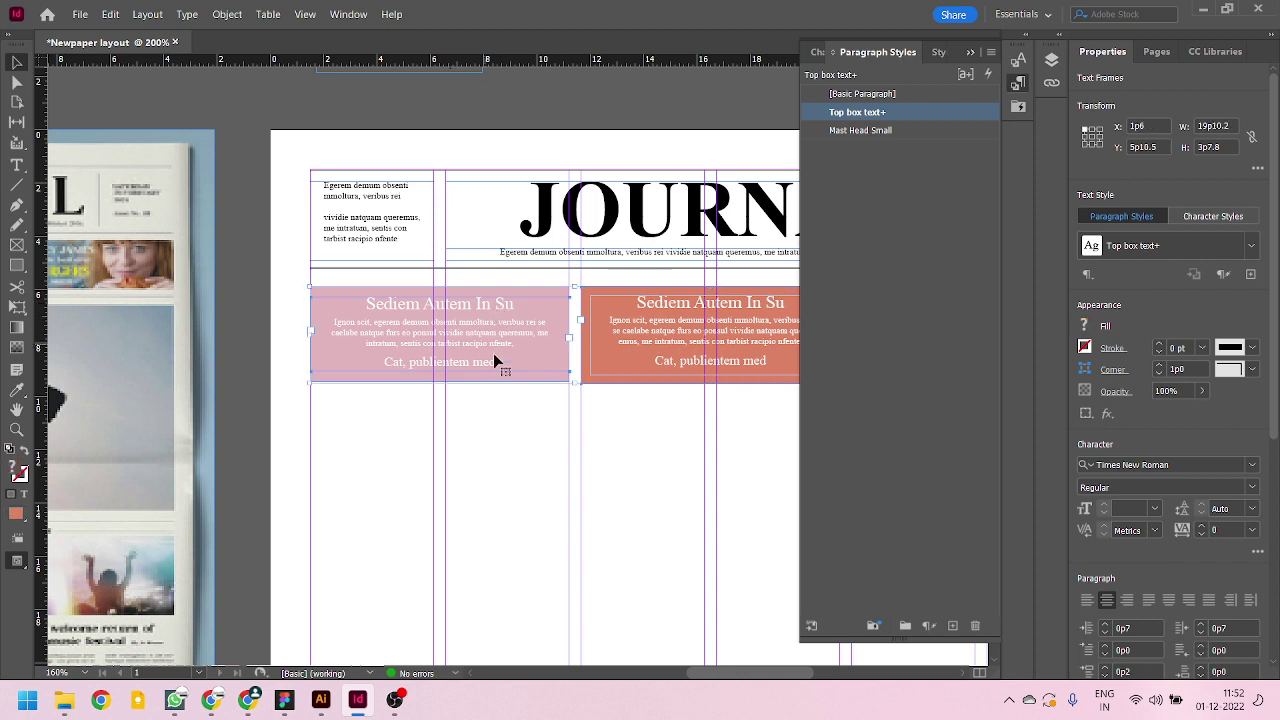
pyautogui.click(1215, 463)
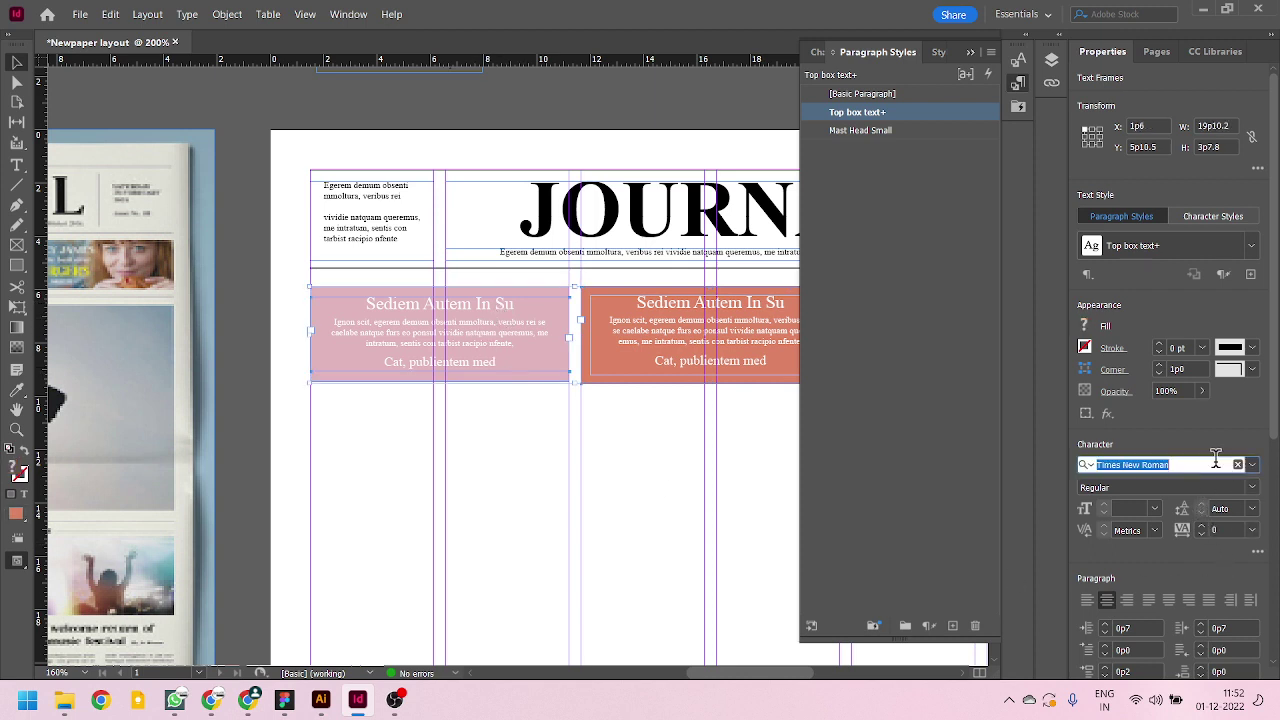
pyautogui.write('roboto')
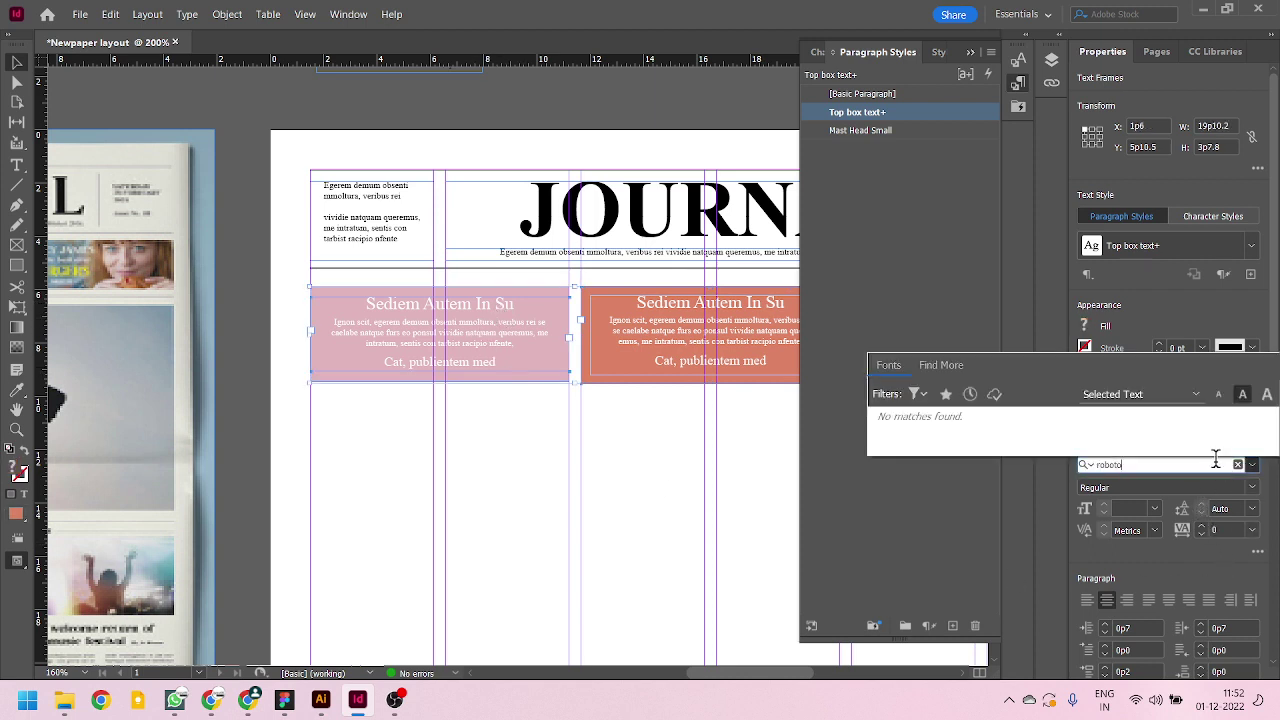
pyautogui.press('BackSpace')
pyautogui.press('BackSpace')
pyautogui.press('BackSpace')
pyautogui.press('BackSpace')
pyautogui.press('BackSpace')
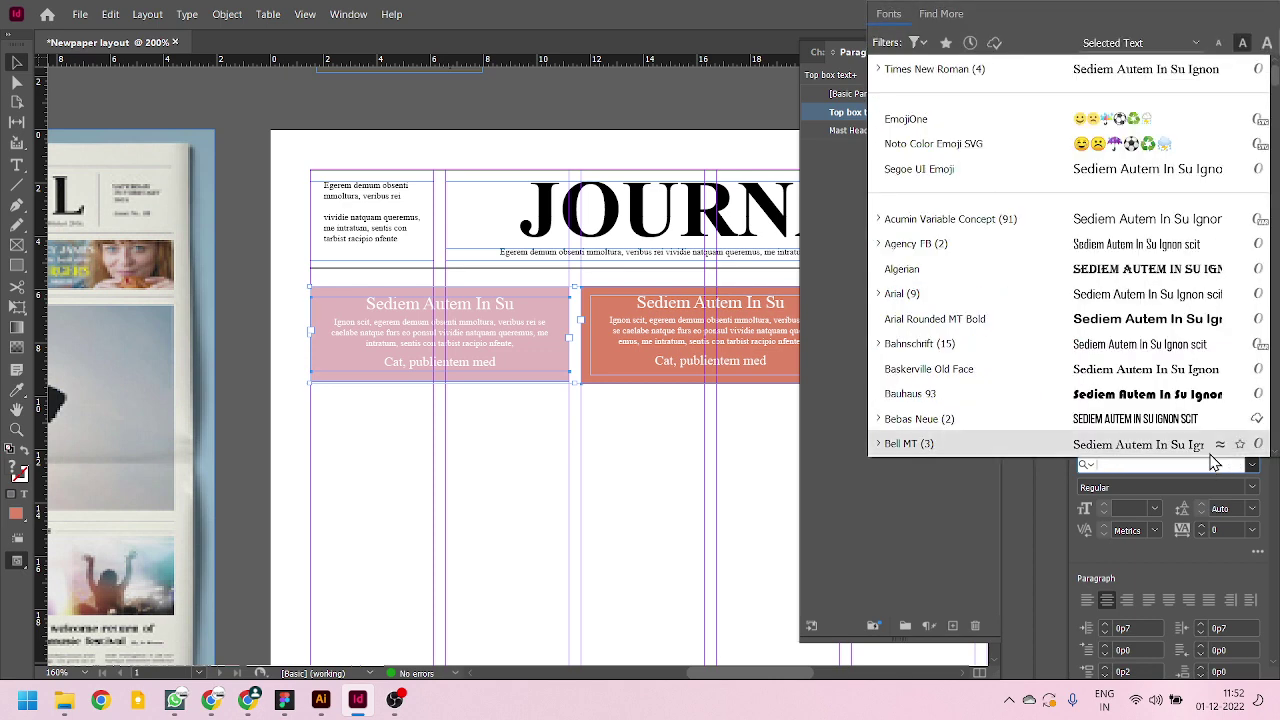
pyautogui.click(1150, 293)
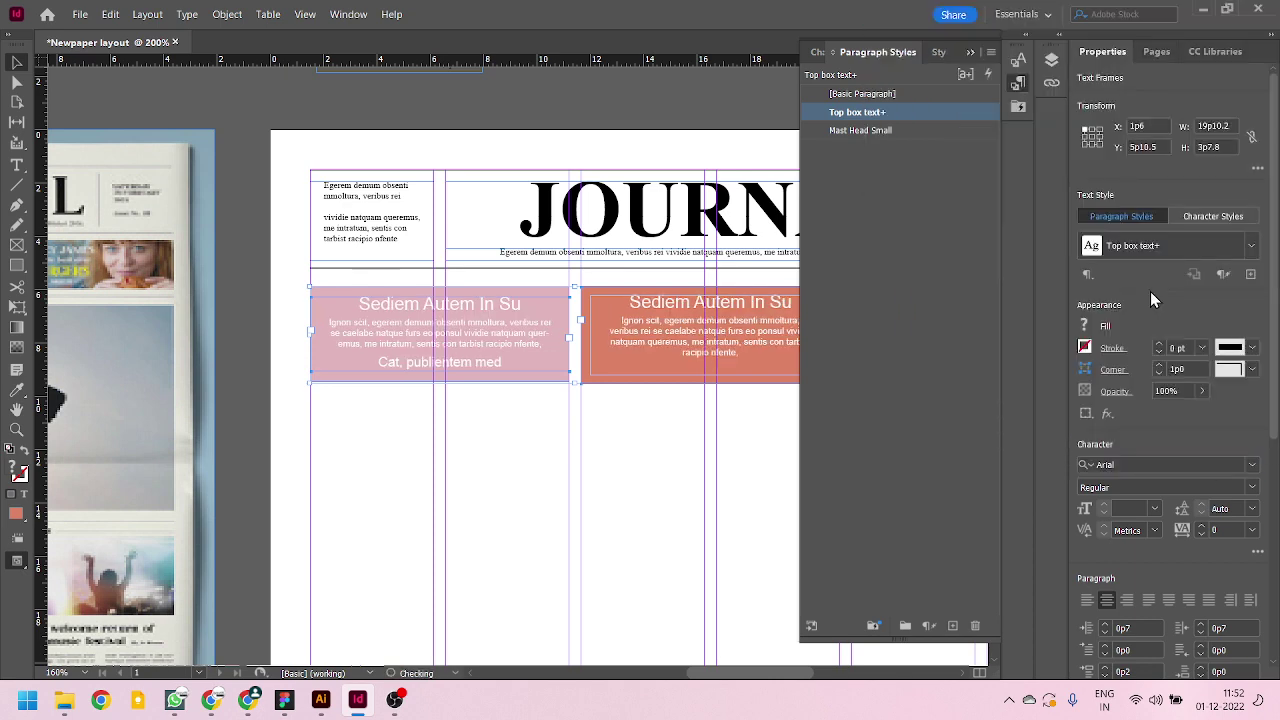
# - Search the fonts for "popi", set both selected teaser text frames back to Arial, and deselect them
pyautogui.click(1134, 463)
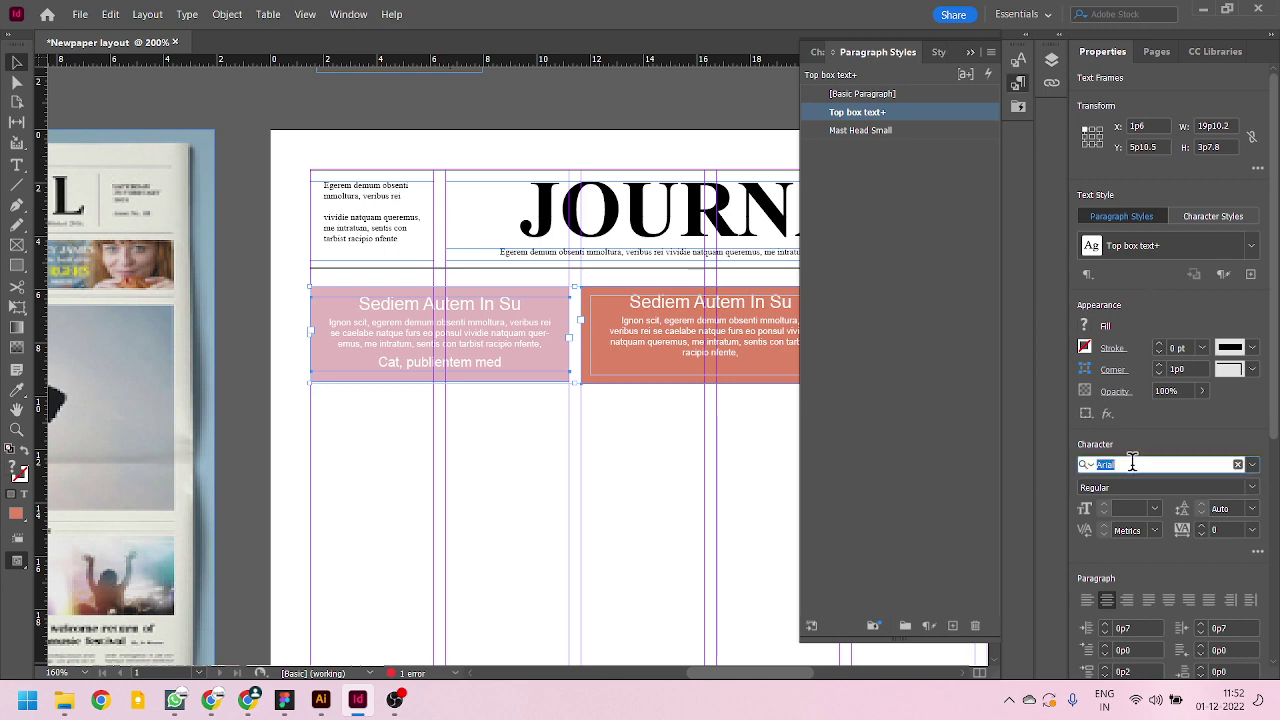
pyautogui.write('popi')
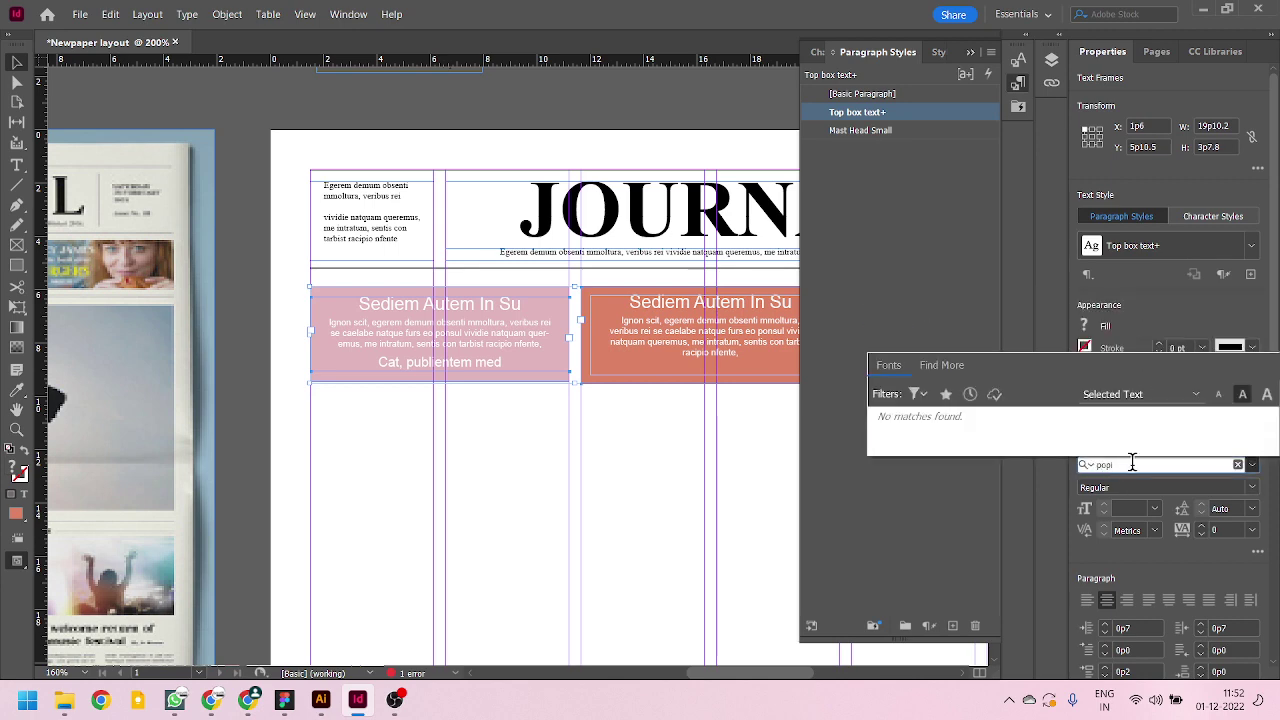
pyautogui.press('BackSpace')
pyautogui.press('BackSpace')
pyautogui.press('BackSpace')
pyautogui.press('BackSpace')
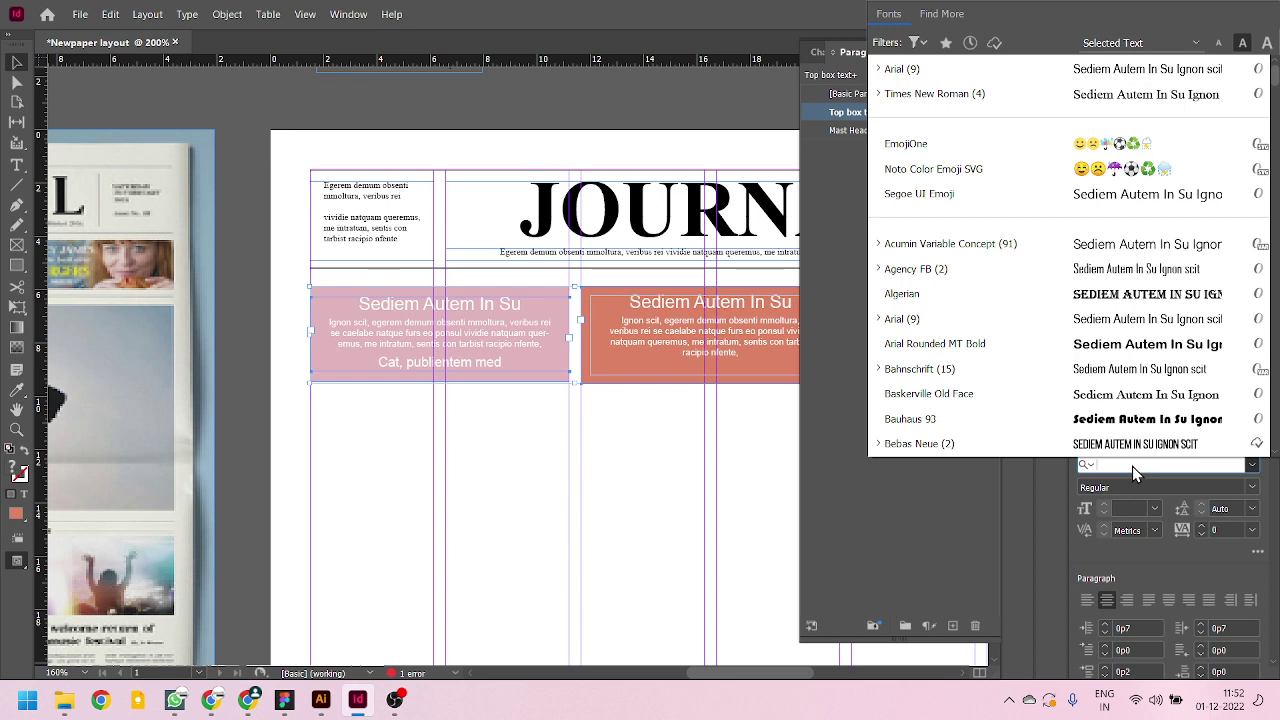
pyautogui.click(915, 69)
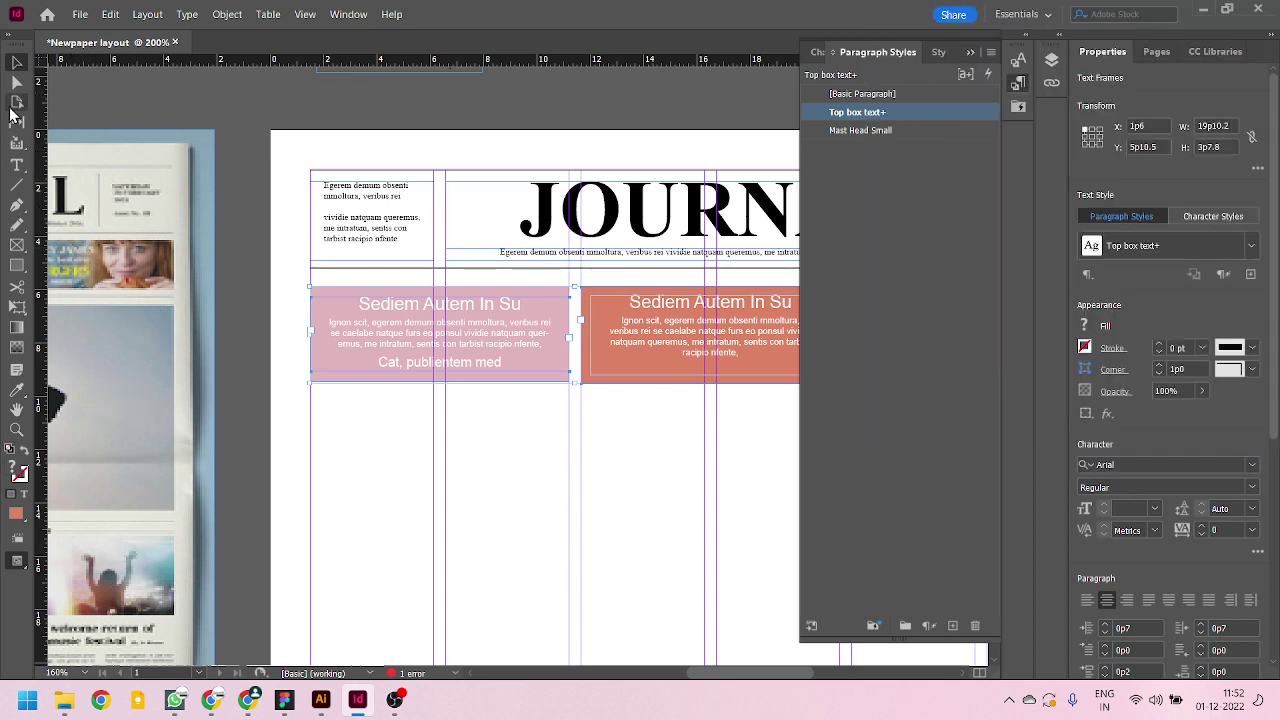
pyautogui.click(15, 63)
pyautogui.click(563, 431)
# - Shorten the orange teaser's body text by deleting the words "eo ponsul vividie" and "natque furs"
pyautogui.scroll(-2, 447, 433)
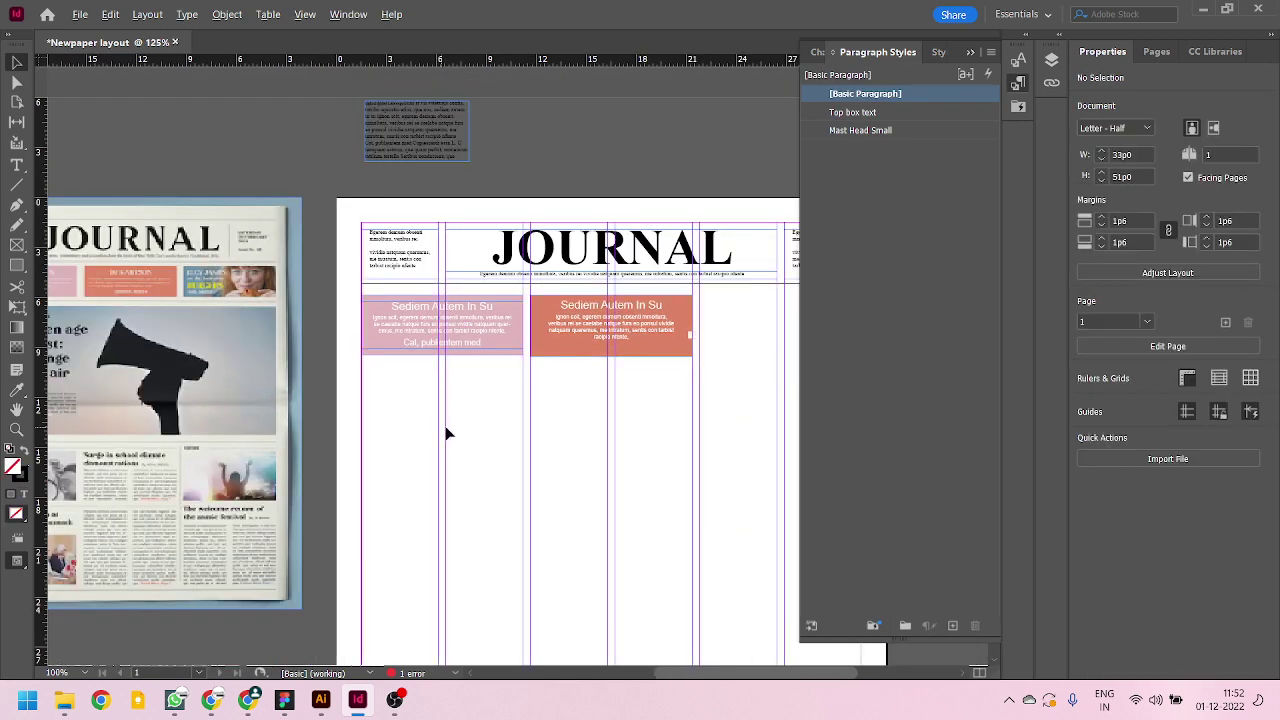
pyautogui.scroll(2, 447, 433)
pyautogui.click(652, 356)
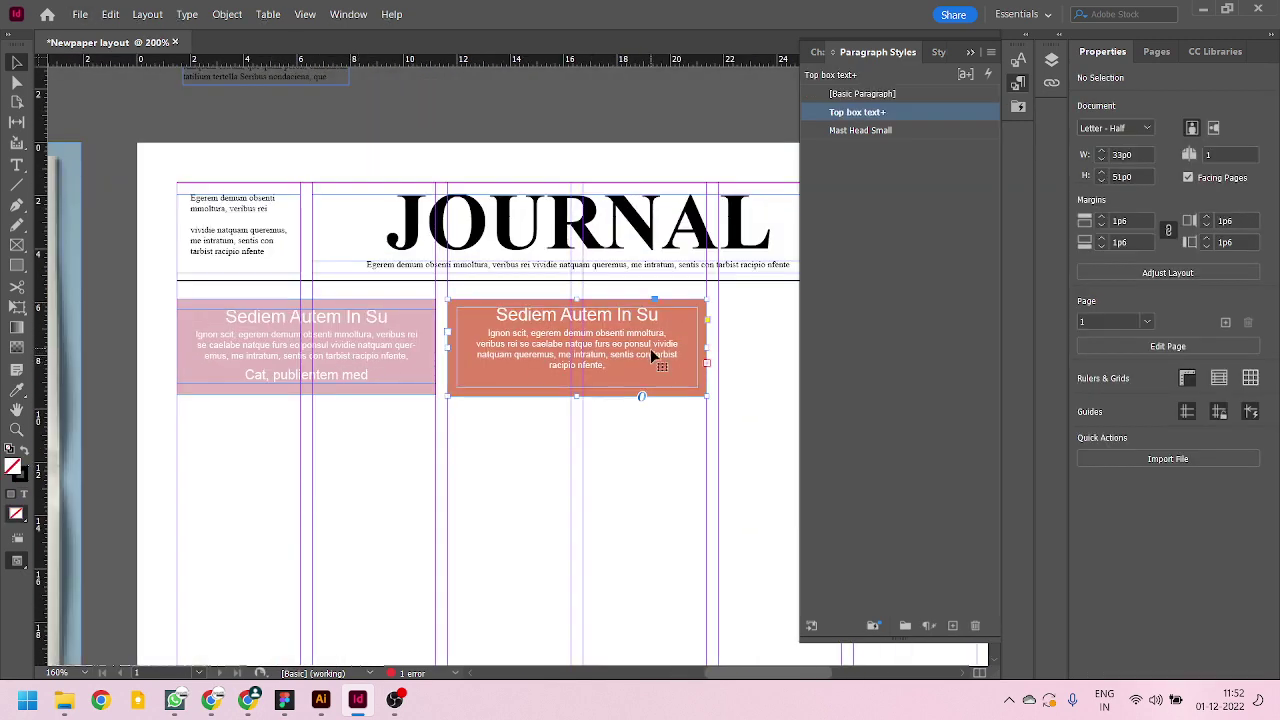
pyautogui.doubleClick(652, 356)
pyautogui.moveTo(612, 344); pyautogui.dragTo(692, 344)
pyautogui.press('BackSpace')
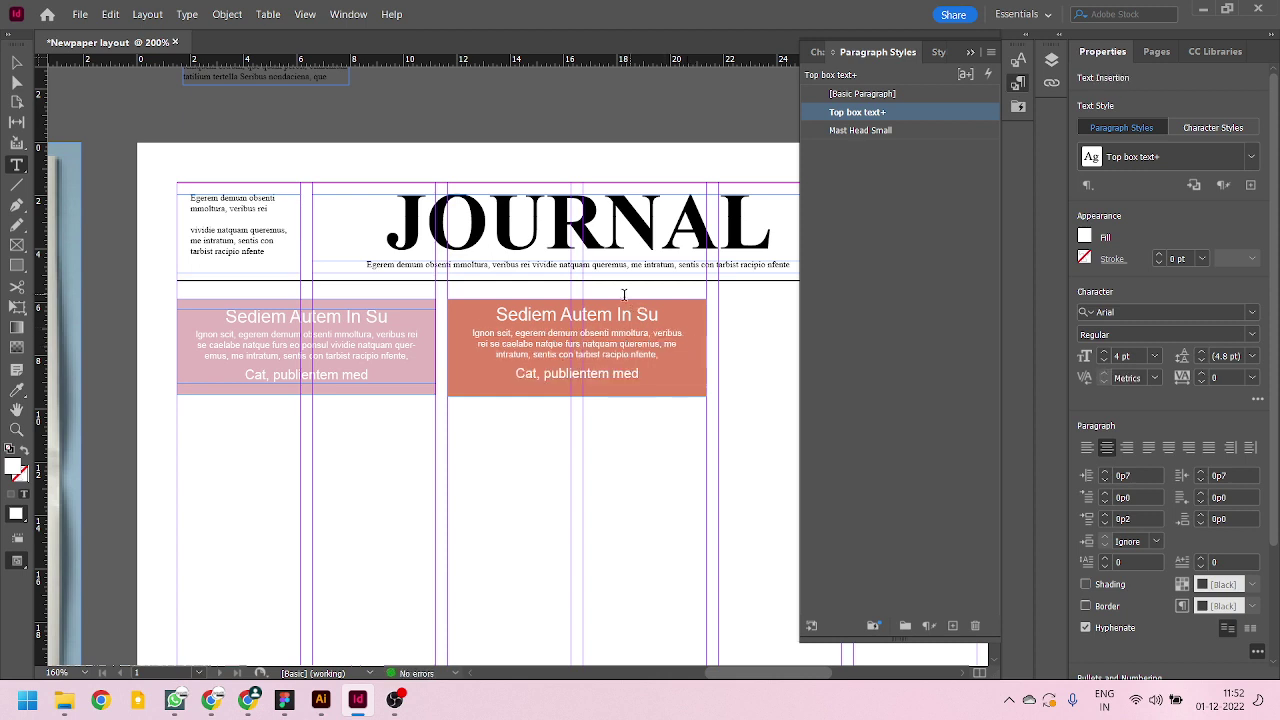
pyautogui.moveTo(539, 343); pyautogui.dragTo(588, 341)
pyautogui.click(557, 354)
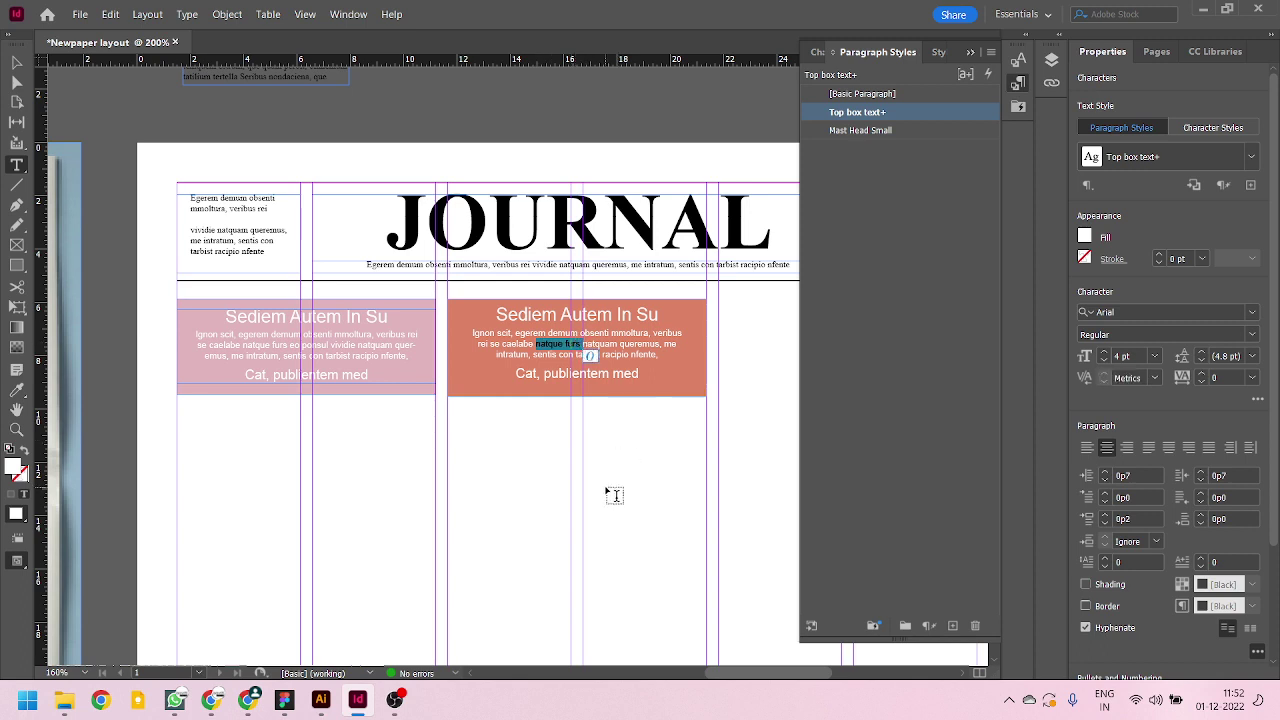
pyautogui.press('BackSpace')
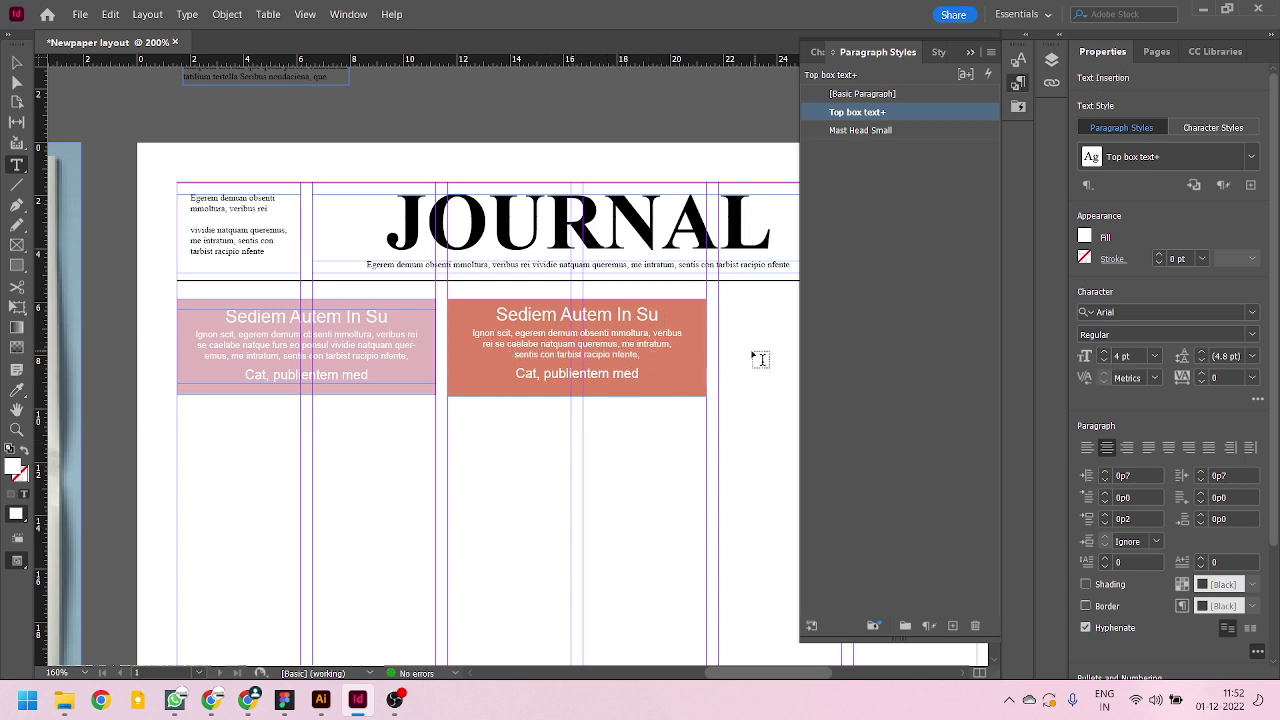
# - Try to replace the start of the orange teaser's heading with "obsenti mm", undo the replacement, and deselect the text
pyautogui.moveTo(579, 332); pyautogui.dragTo(474, 315)
pyautogui.write('obsenti mm')
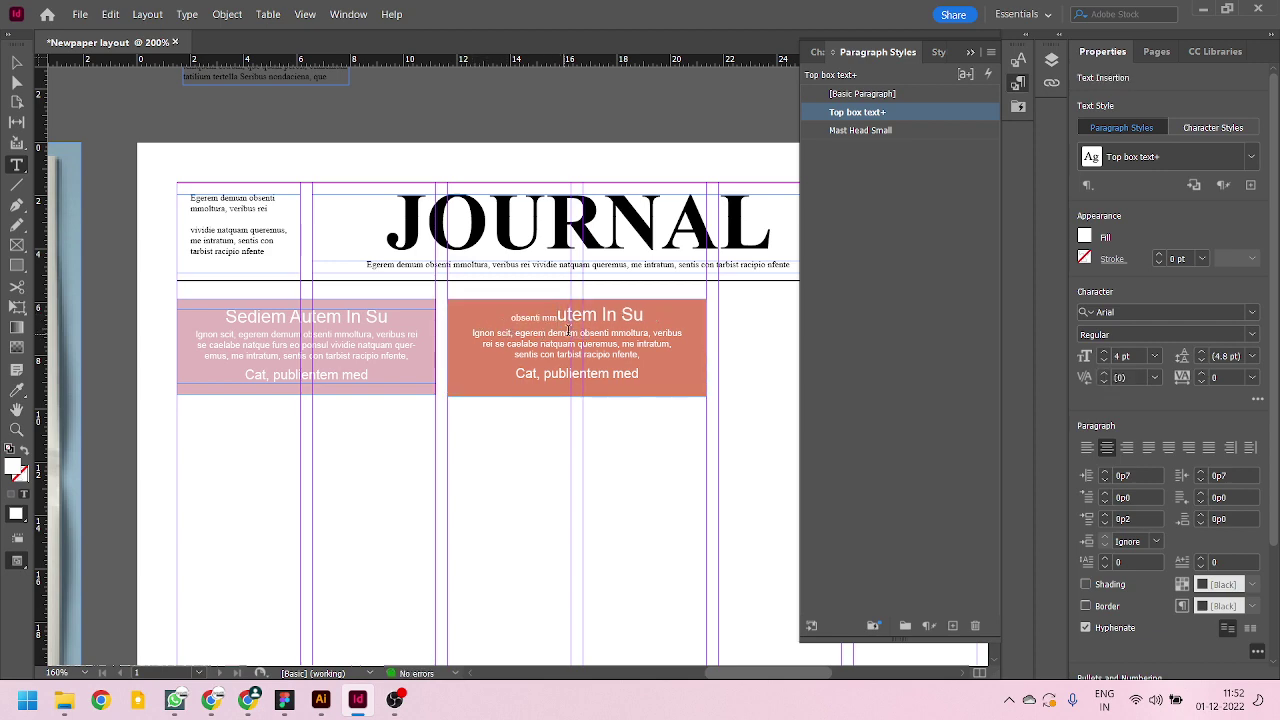
pyautogui.hotkey('ctrl', '=')
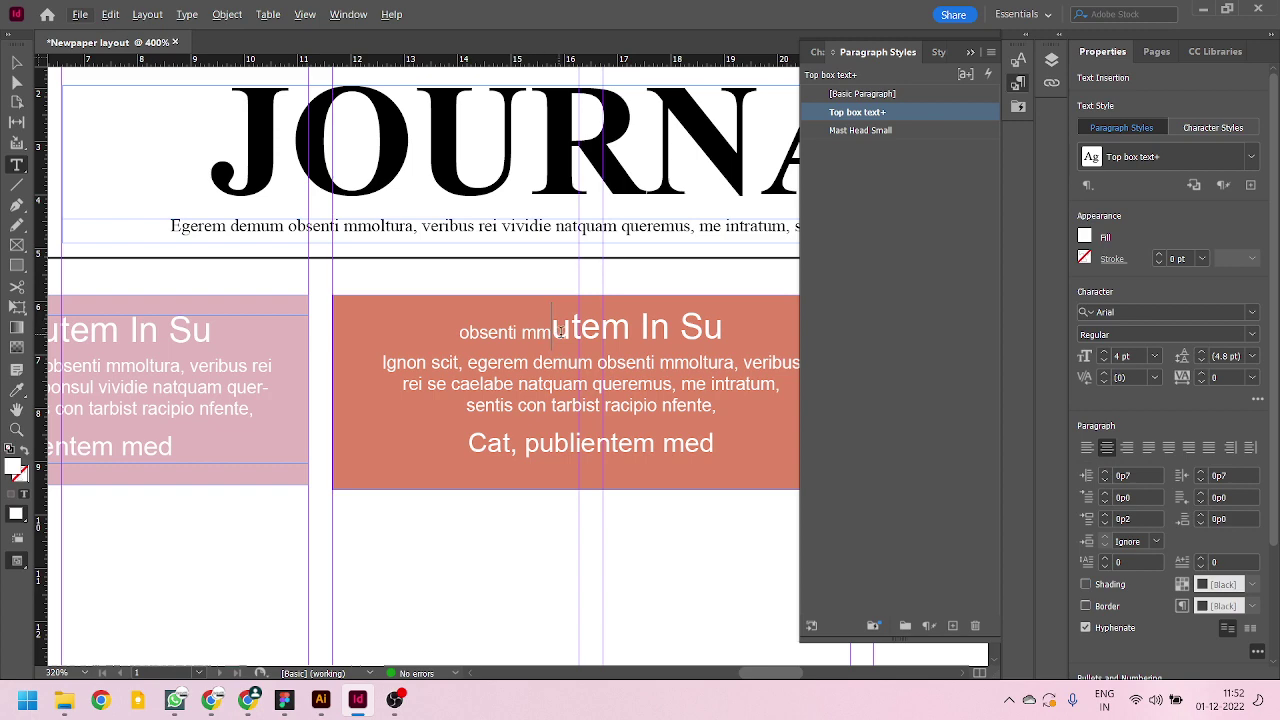
pyautogui.hotkey('ctrl', 'z')
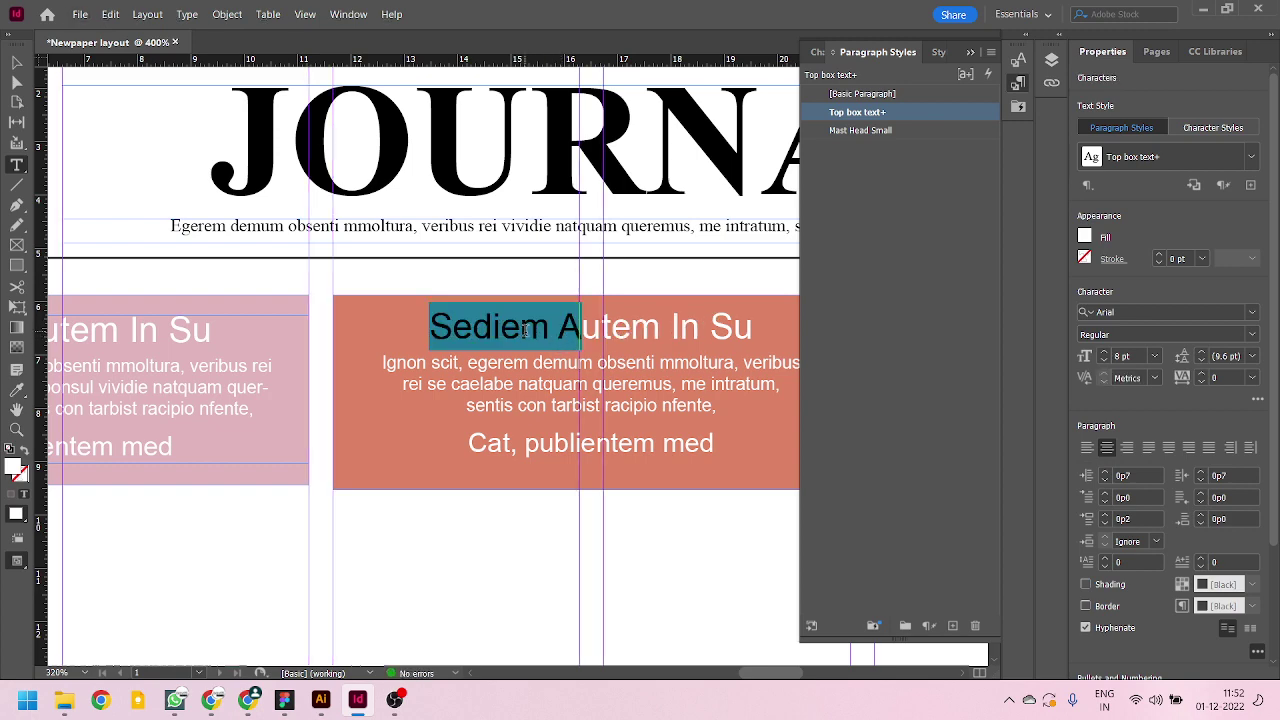
pyautogui.click(521, 330)
pyautogui.hotkey('ctrl', '-')
pyautogui.hotkey('ctrl', '-')
pyautogui.hotkey('ctrl', '-')
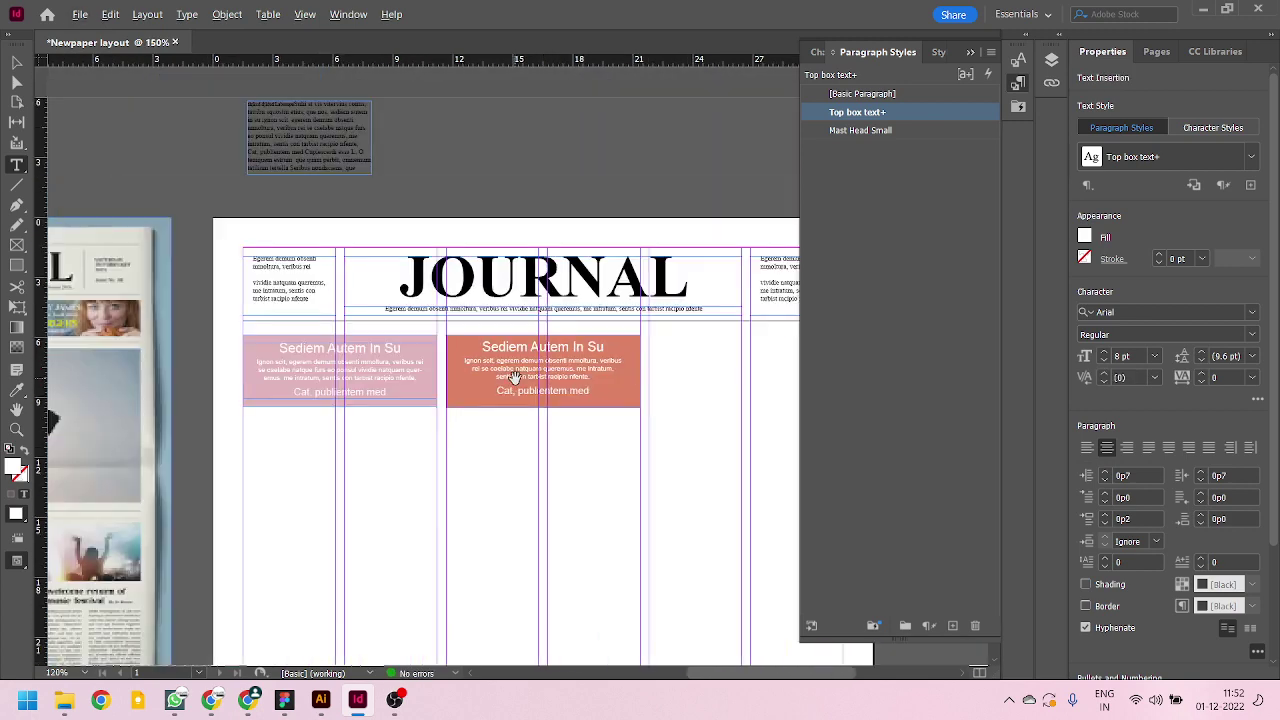
pyautogui.click(16, 63)
pyautogui.click(620, 485)
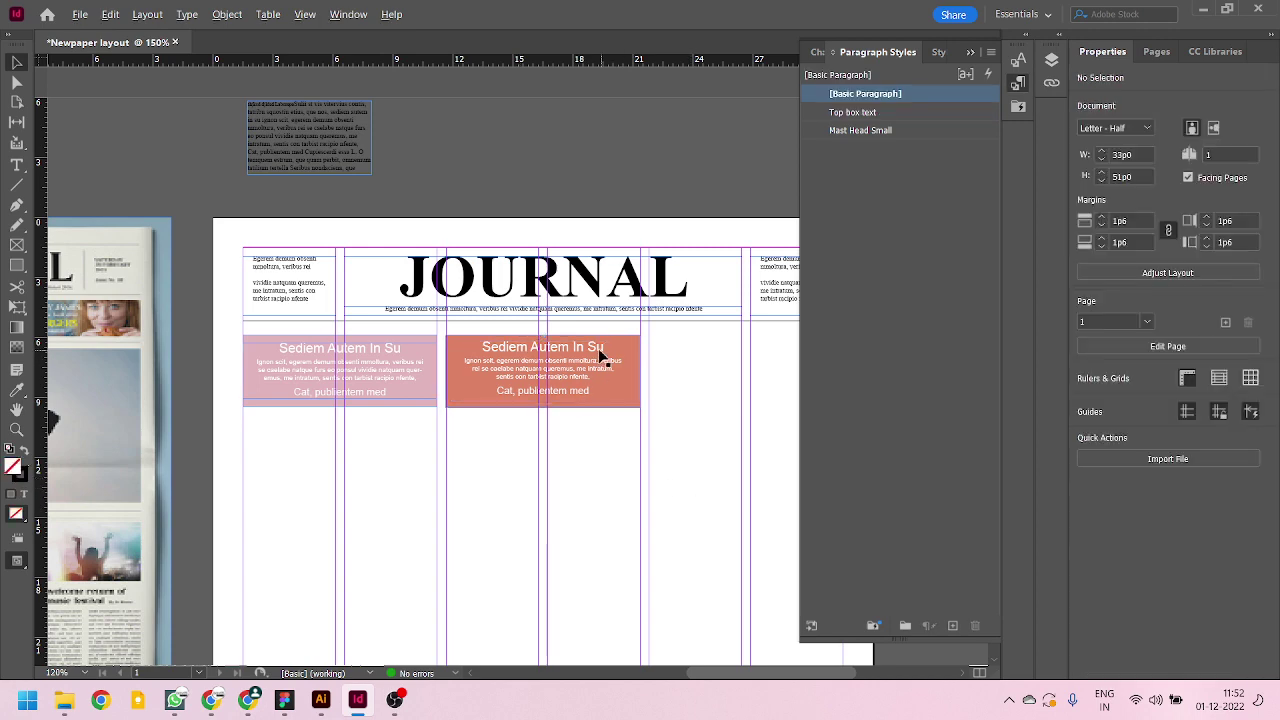
# - Change the first word of the orange teaser's heading to "Dsdiem" and deselect the text
pyautogui.scroll(2, 603, 358)
pyautogui.doubleClick(397, 366)
pyautogui.moveTo(414, 356); pyautogui.dragTo(368, 355)
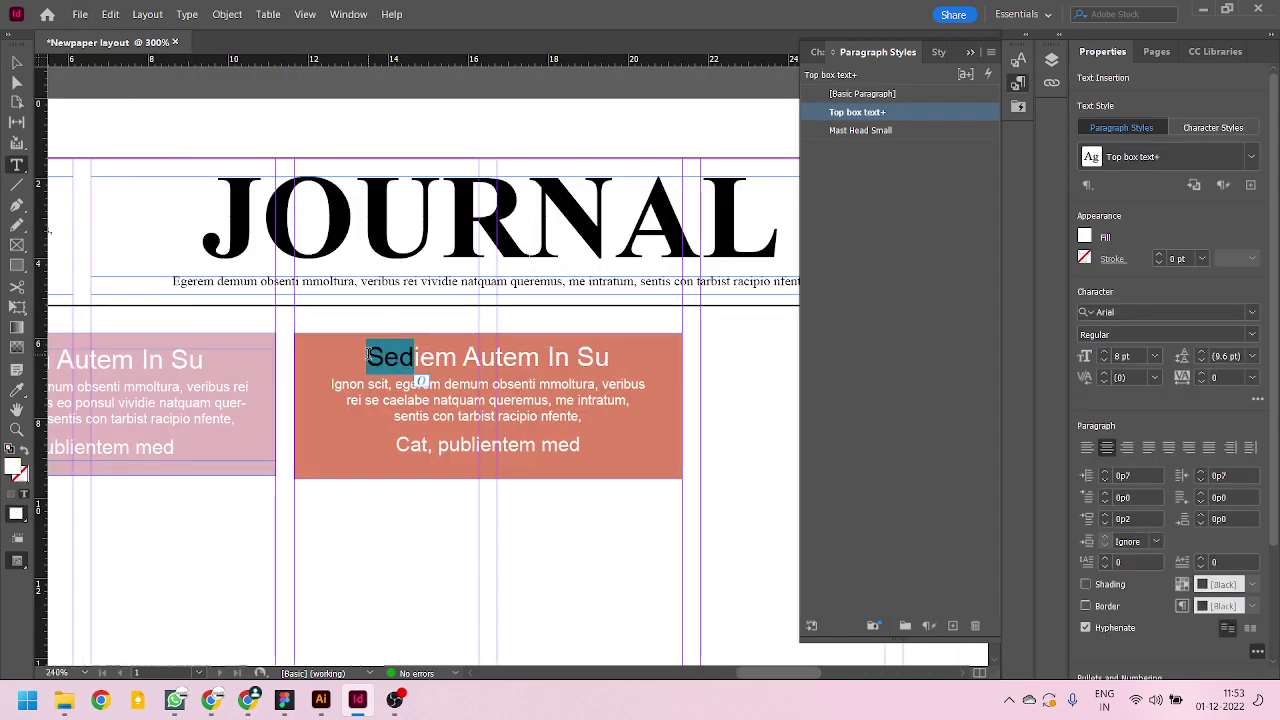
pyautogui.write('Dsdd')
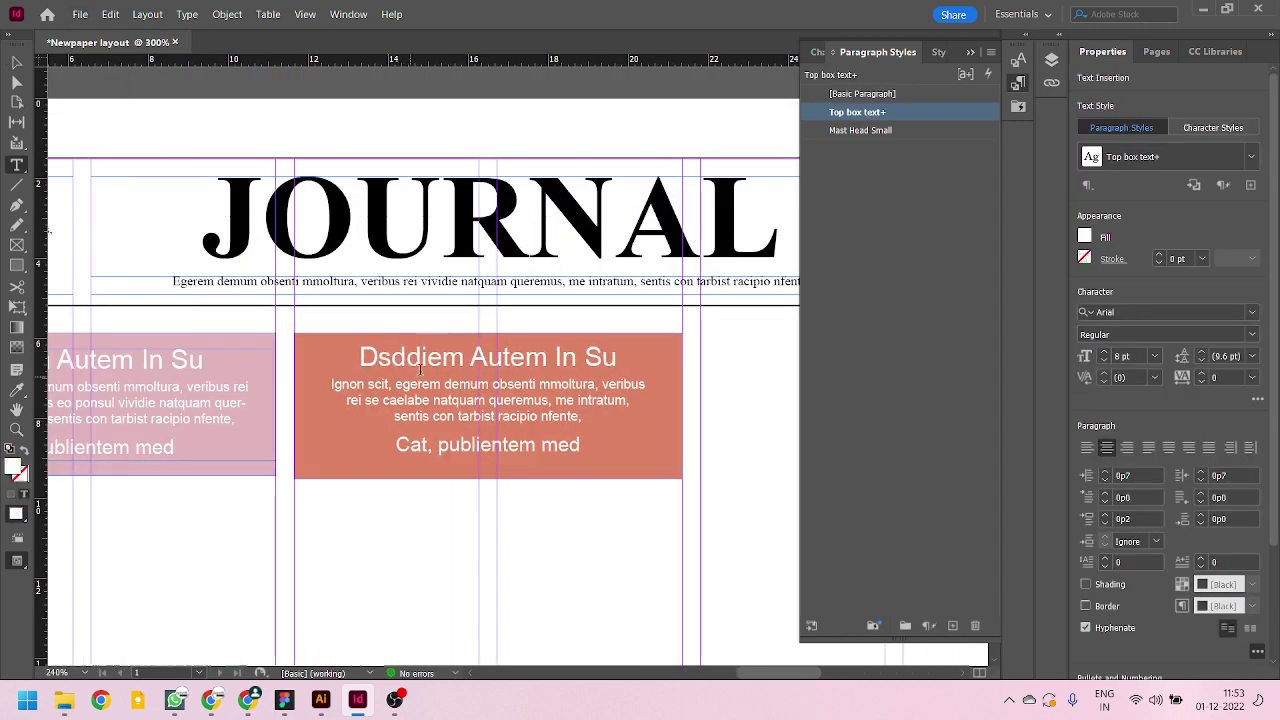
pyautogui.press('BackSpace')
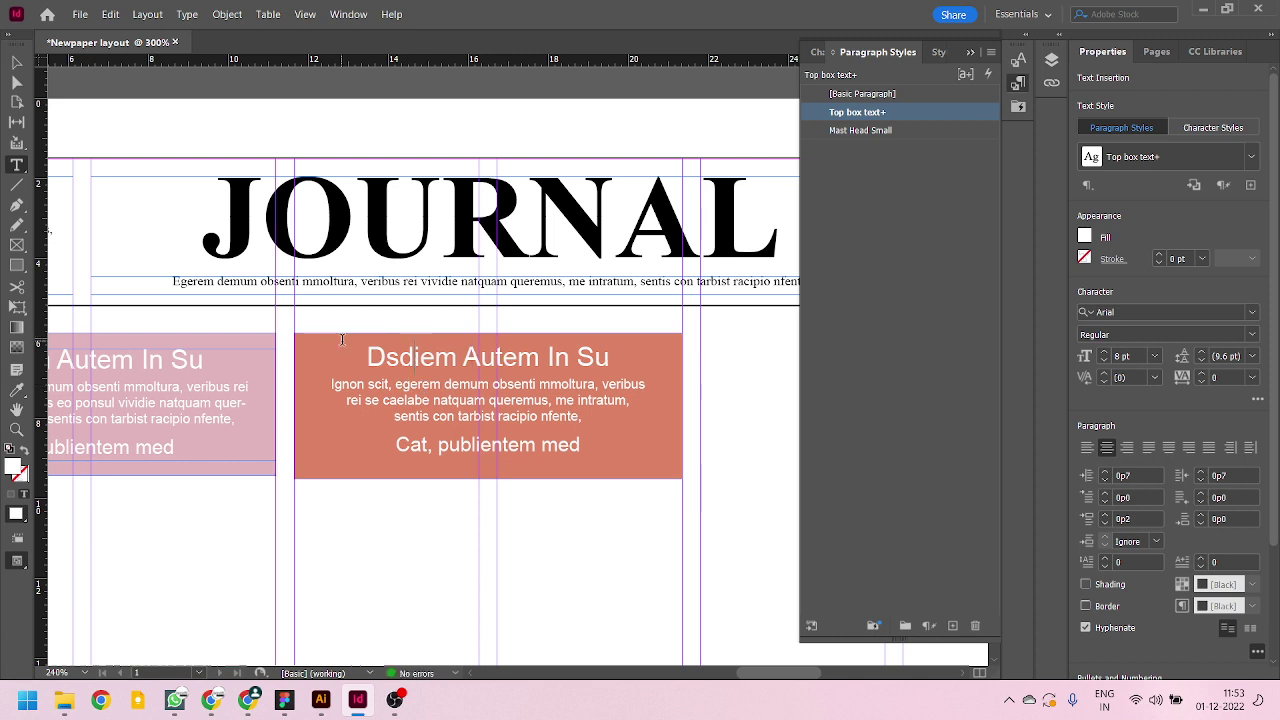
pyautogui.click(17, 62)
pyautogui.click(557, 543)
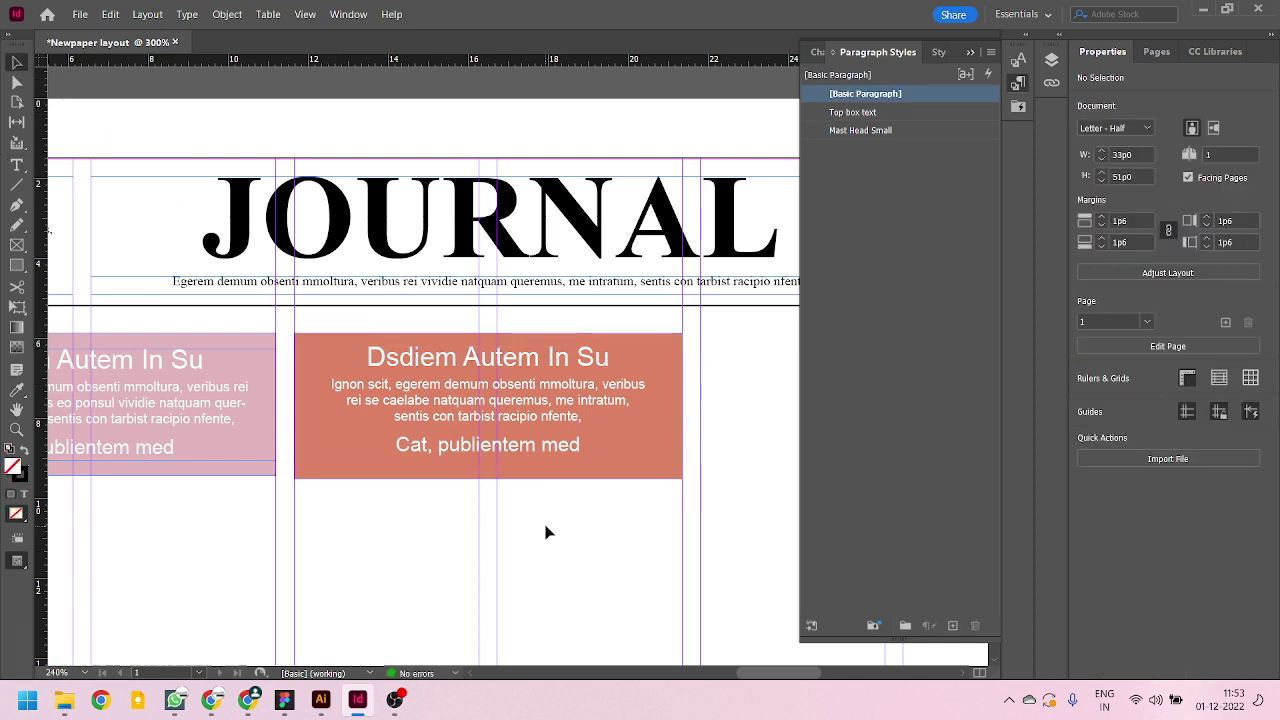
# - Examine the third, photo-based teaser box on the reference page and compare it with the empty space beside the orange teaser
pyautogui.hotkey('ctrl', '-')
pyautogui.hotkey('ctrl', '-')
pyautogui.hotkey('ctrl', '-')
pyautogui.hotkey('ctrl', '-')
pyautogui.hotkey('ctrl', '-')
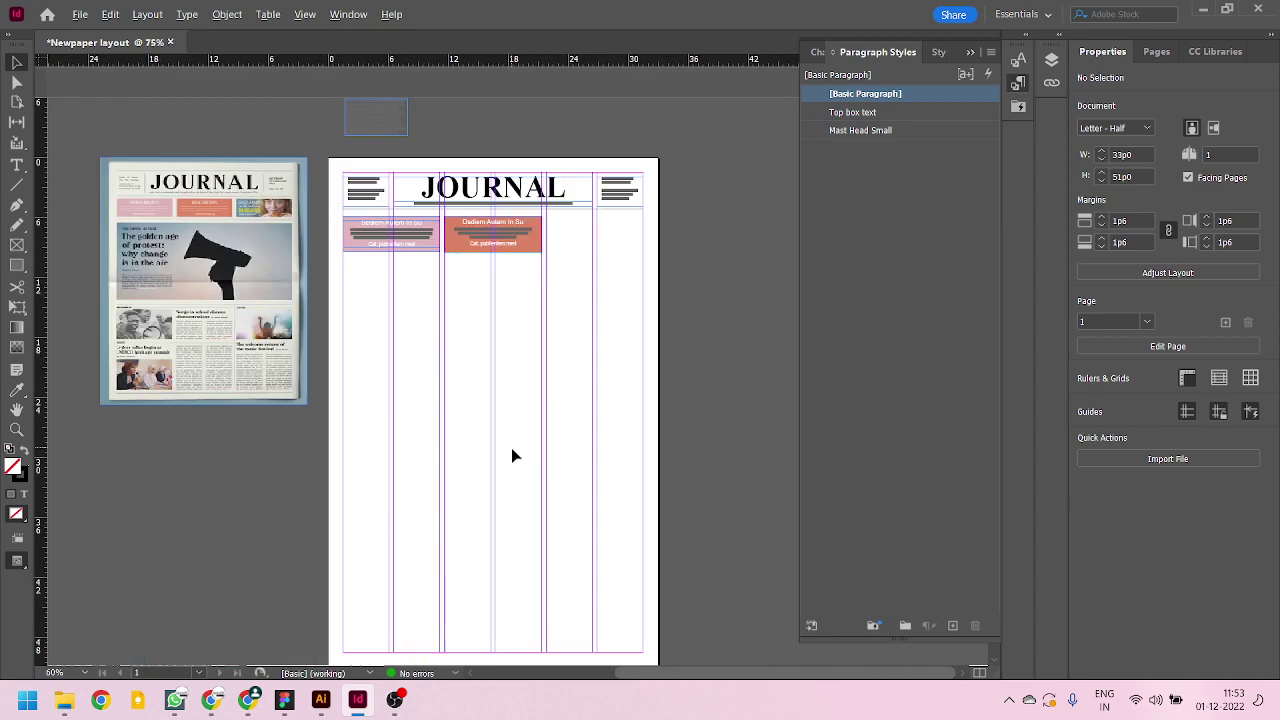
pyautogui.scroll(1, 463, 171)
pyautogui.scroll(2, 757, 249)
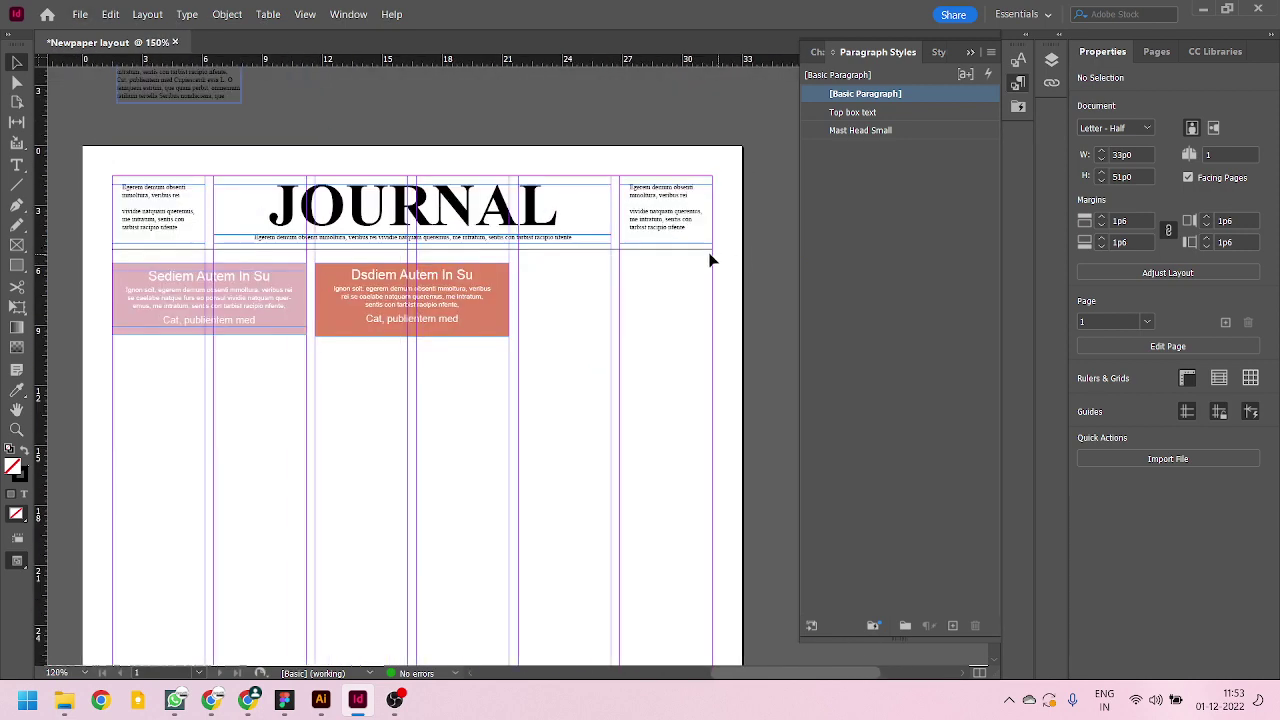
pyautogui.scroll(-2, 314, 334)
pyautogui.scroll(4, 240, 320)
pyautogui.scroll(-1, 240, 320)
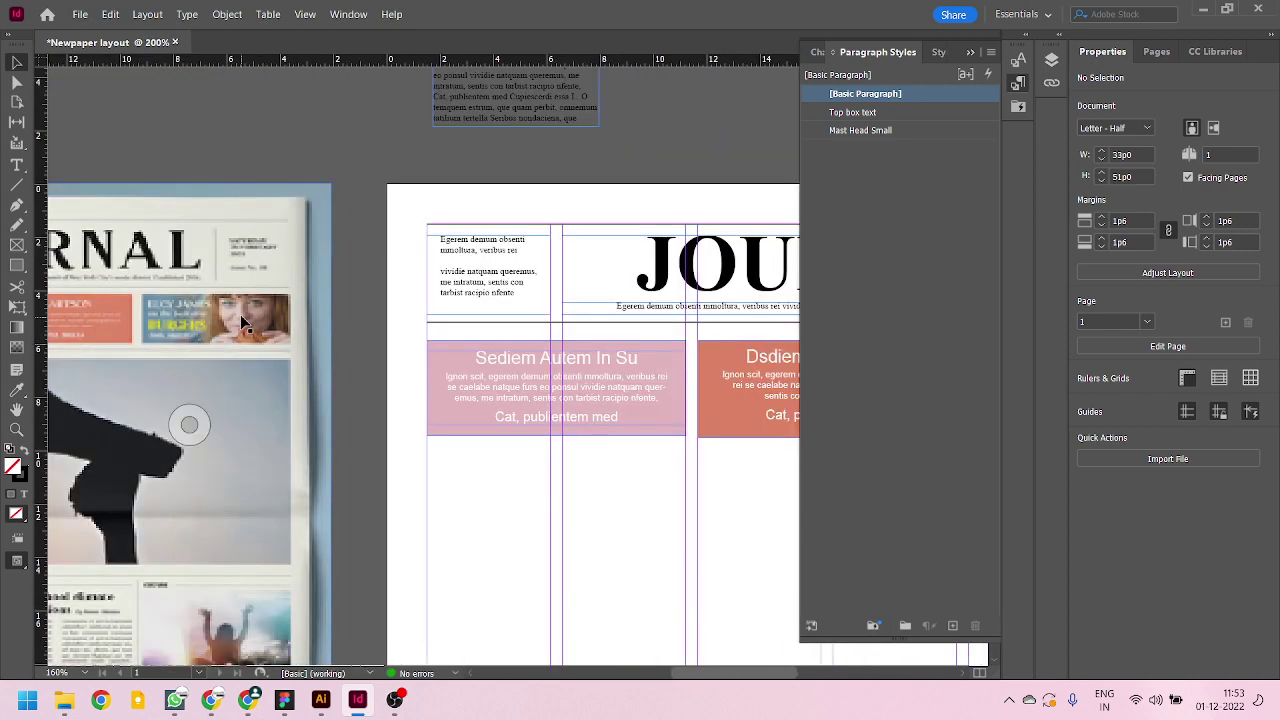
pyautogui.scroll(4, 240, 320)
pyautogui.scroll(-3, 227, 310)
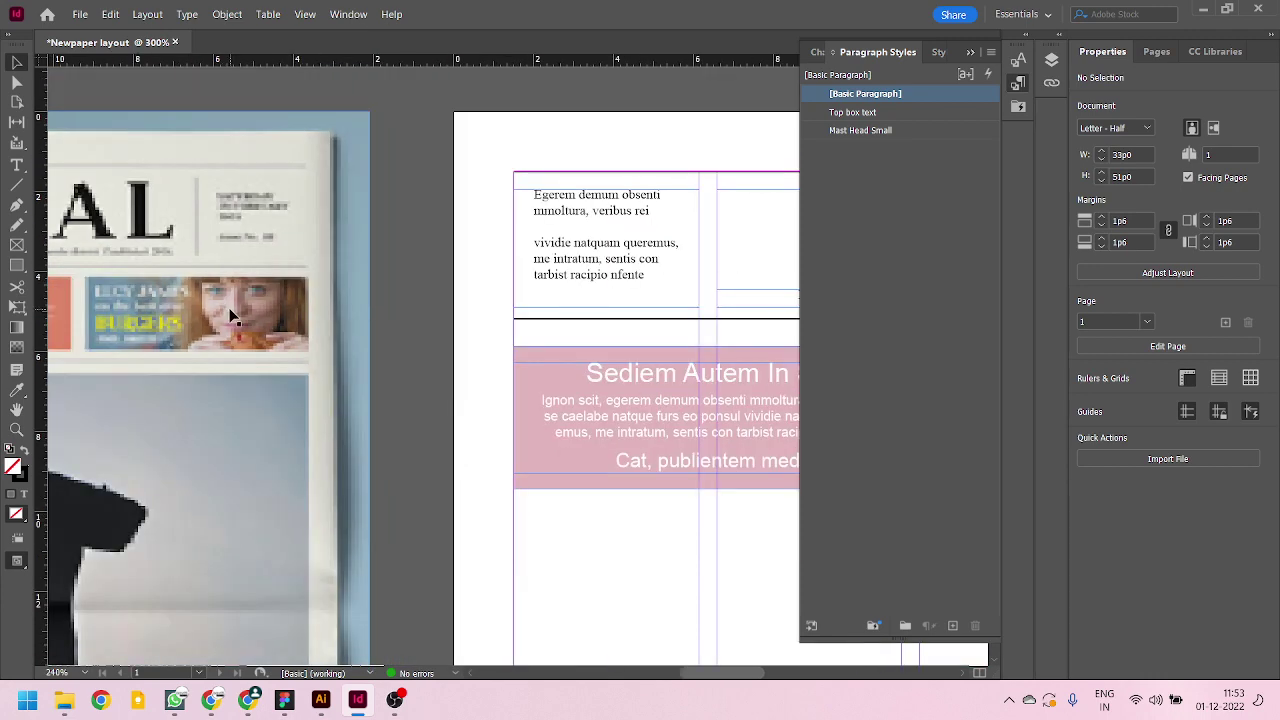
pyautogui.scroll(1, 120, 332)
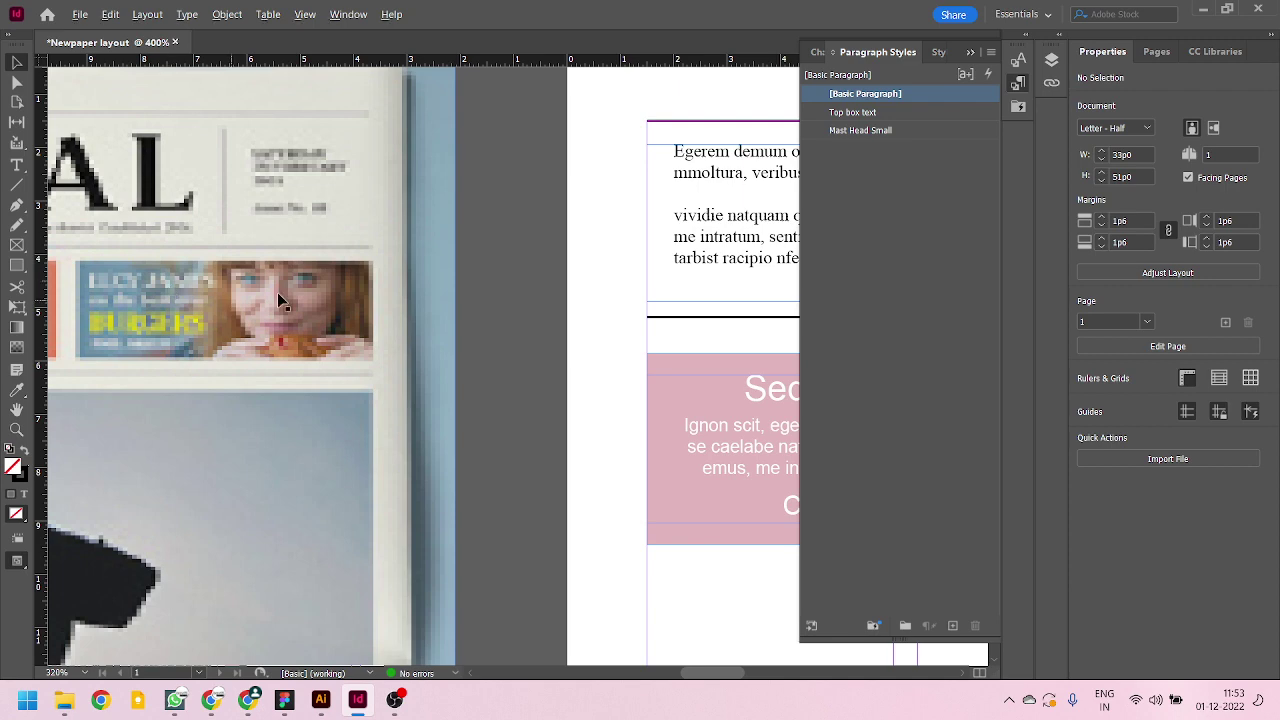
pyautogui.scroll(-3, 174, 300)
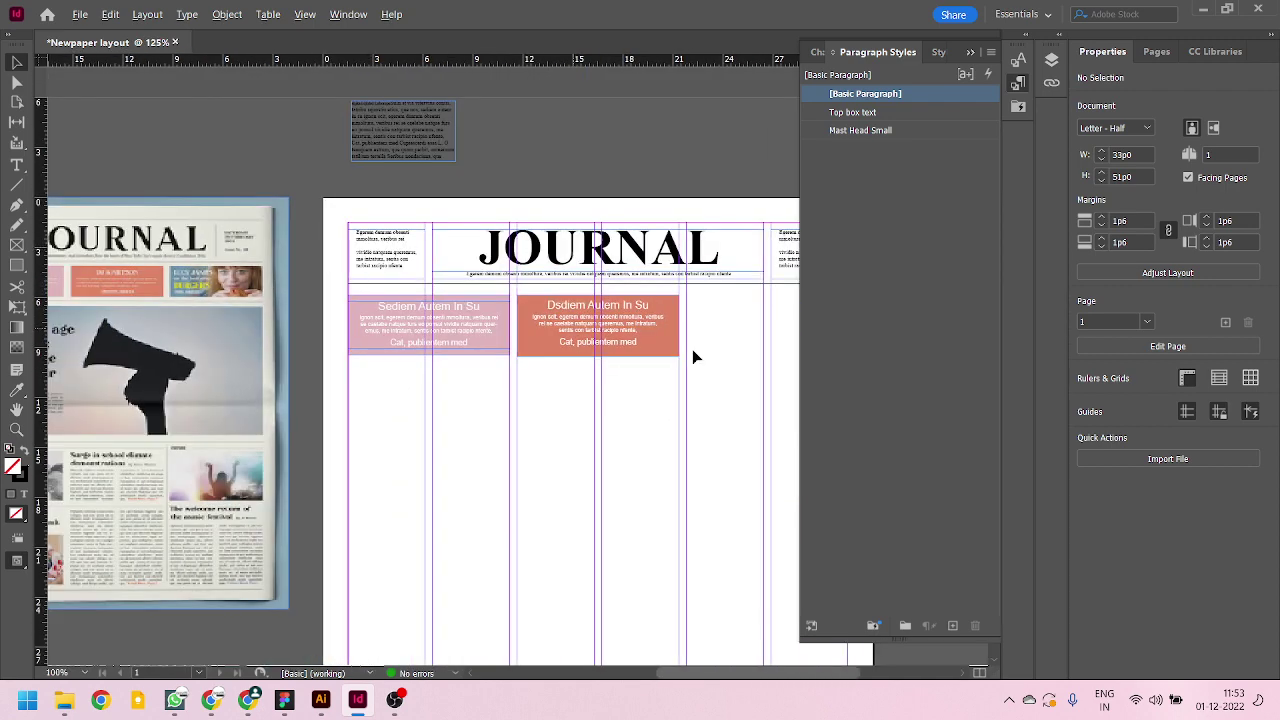
pyautogui.scroll(-1, 729, 394)
pyautogui.moveTo(577, 395); pyautogui.dragTo(654, 394)
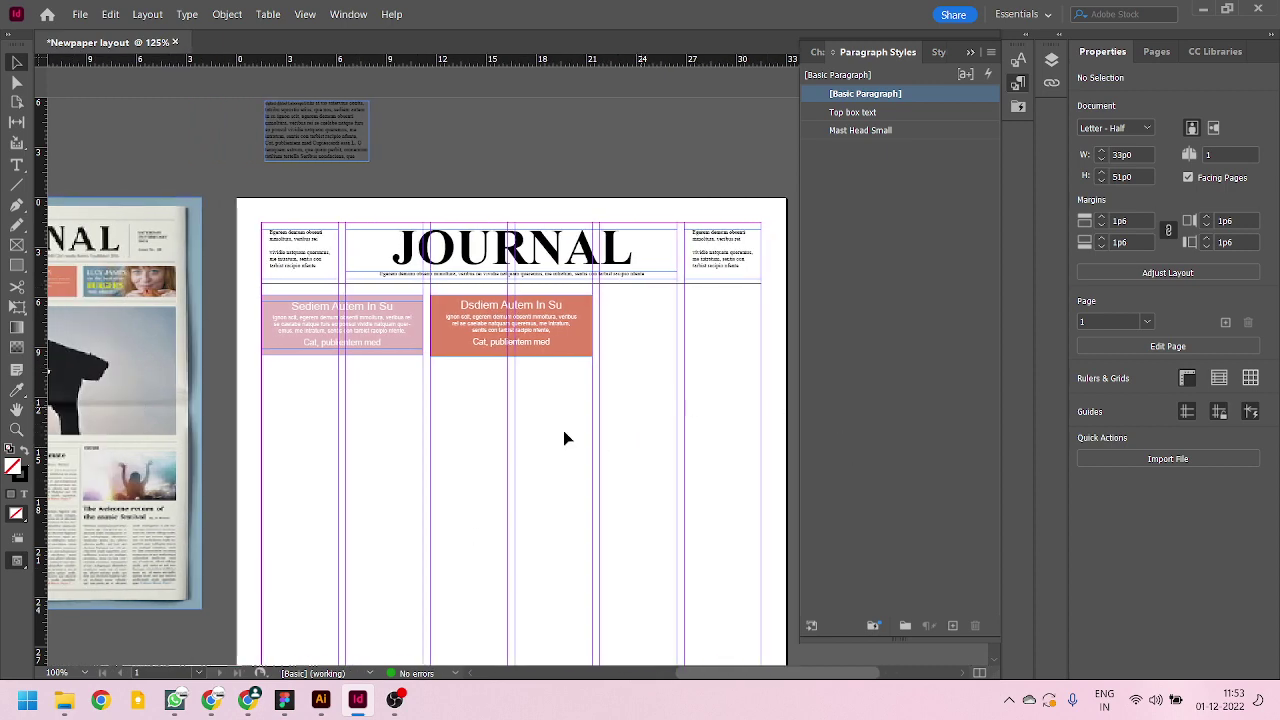
# - Save the document as "Newpaper layout .indd" in a new INDESIGN folder inside PEARL ACADEMY FILES > DEMOS on drive D
pyautogui.hotkey('ctrl', 's')
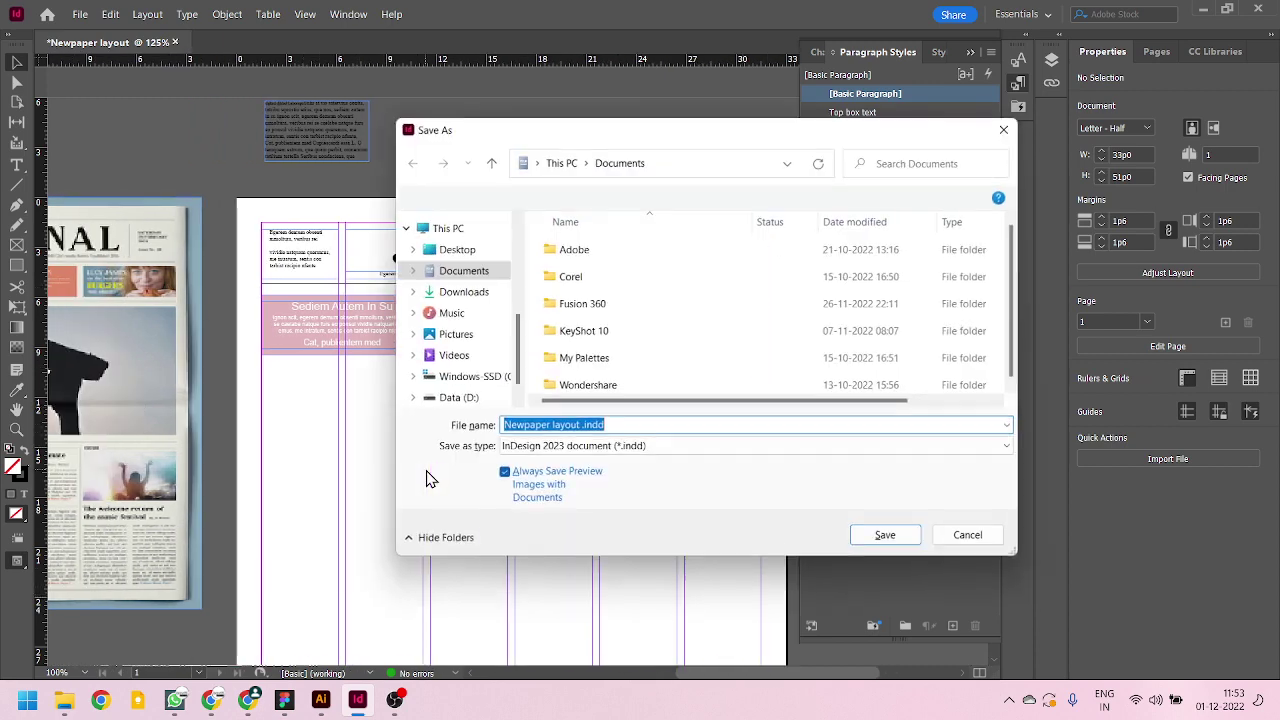
pyautogui.click(466, 399)
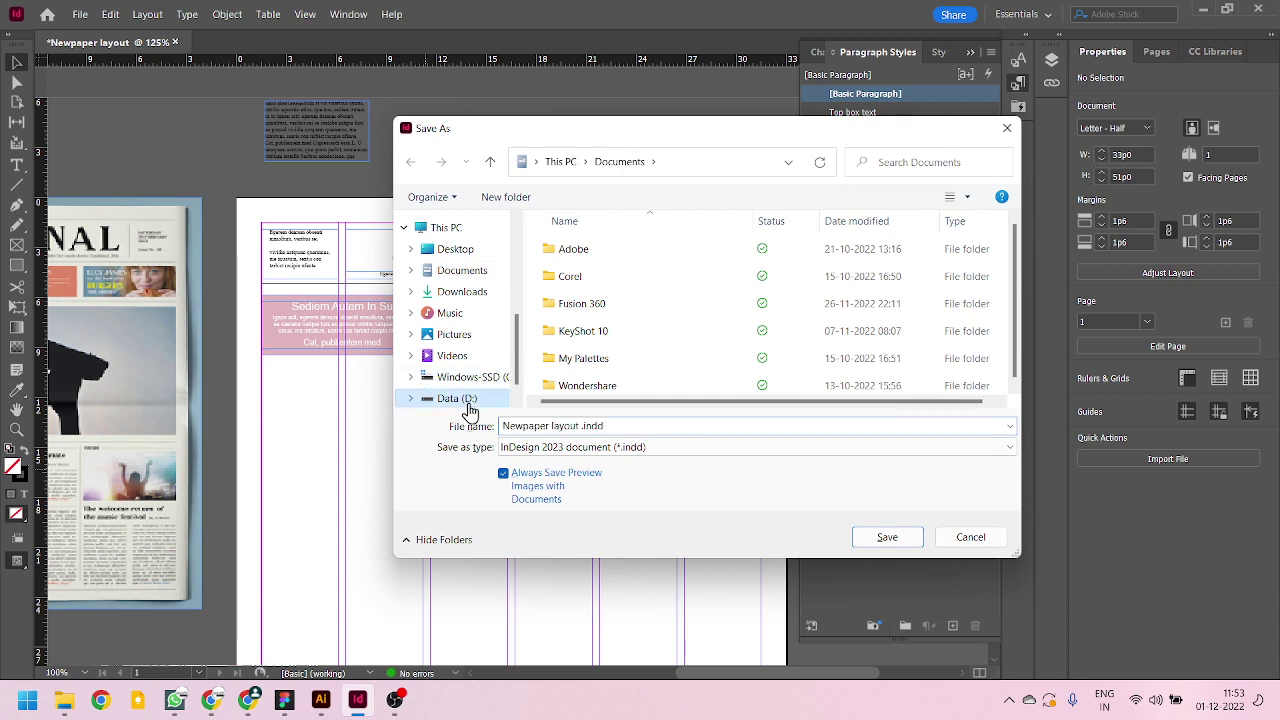
pyautogui.doubleClick(614, 278)
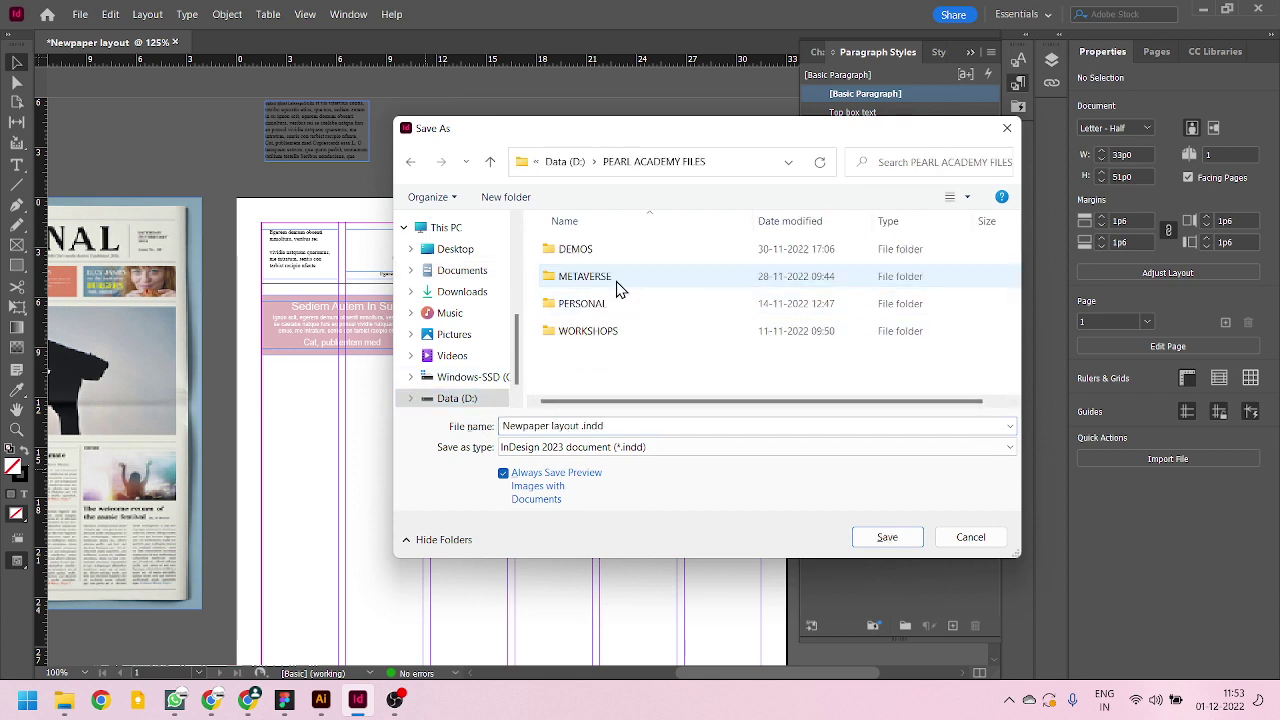
pyautogui.doubleClick(576, 249)
pyautogui.click(500, 197)
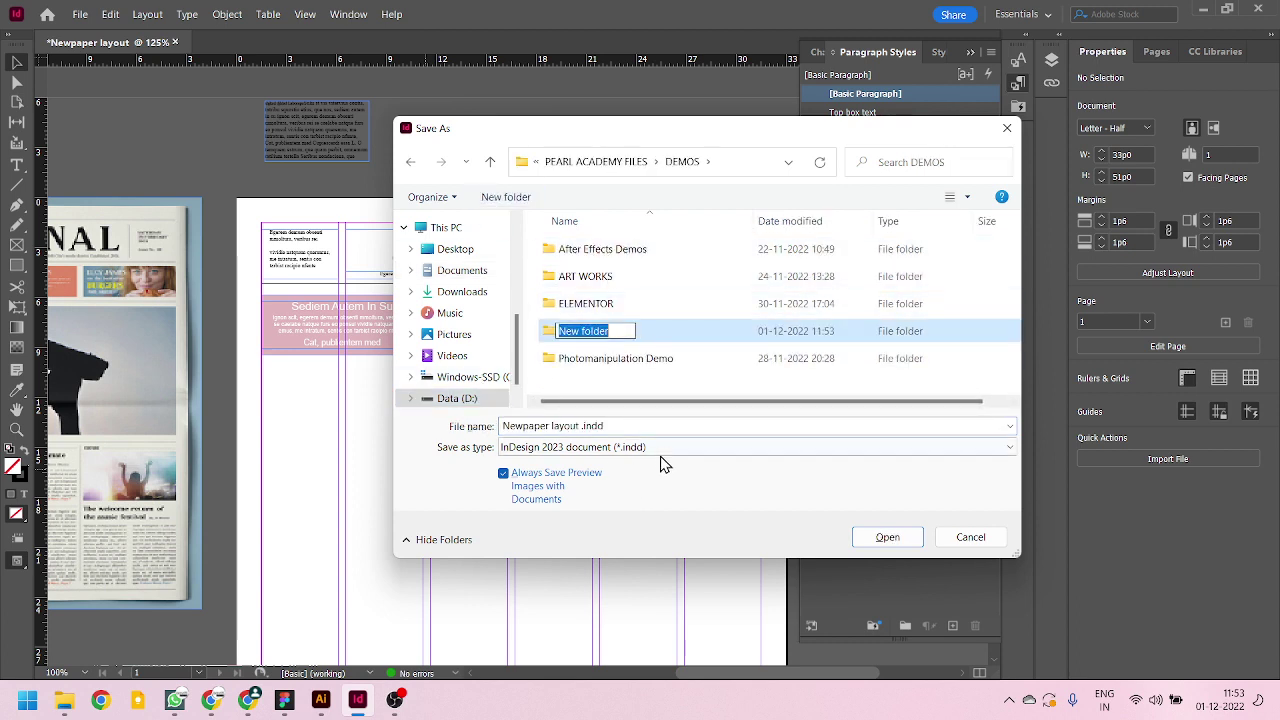
pyautogui.write('INDESIGN')
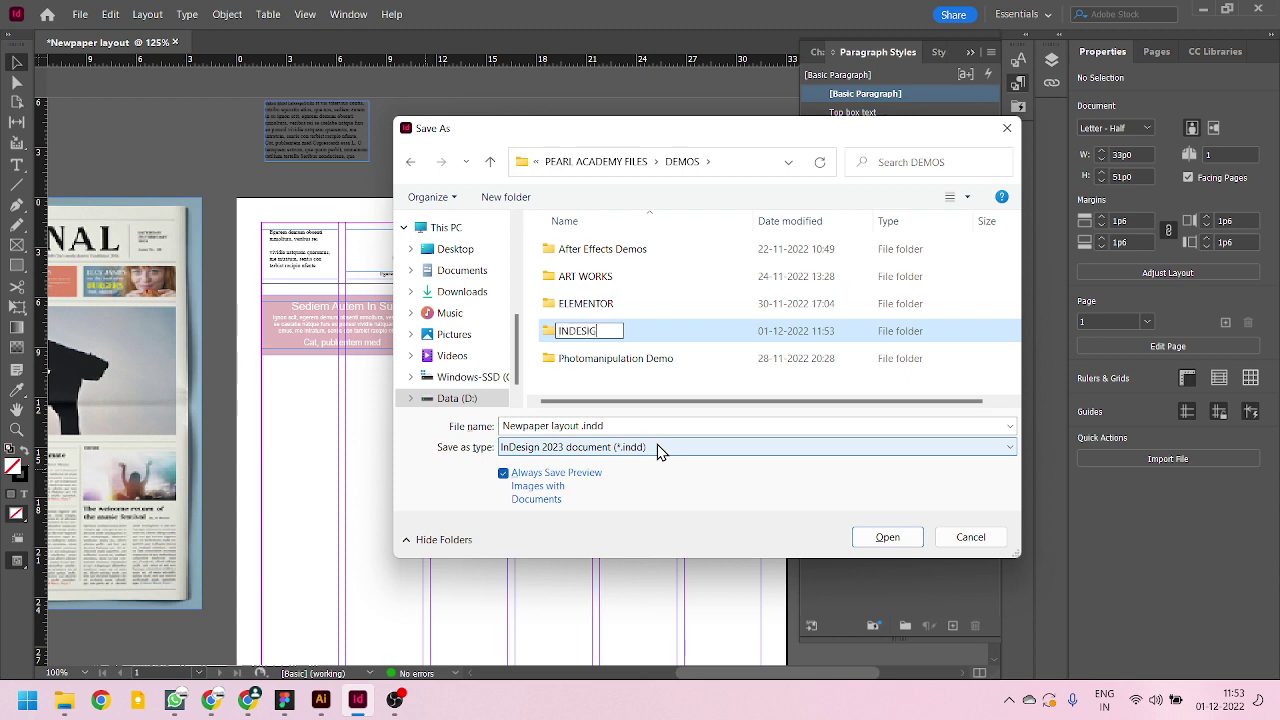
pyautogui.press('Return')
pyautogui.press('Return')
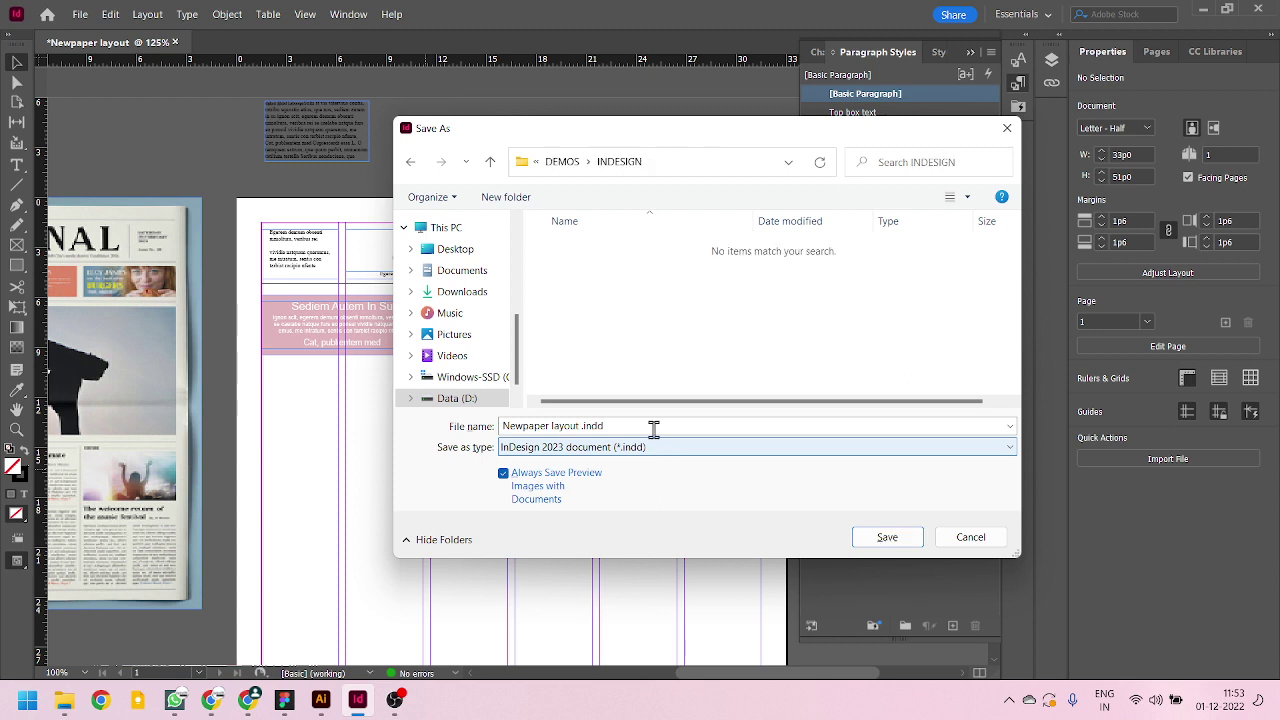
pyautogui.click(895, 541)
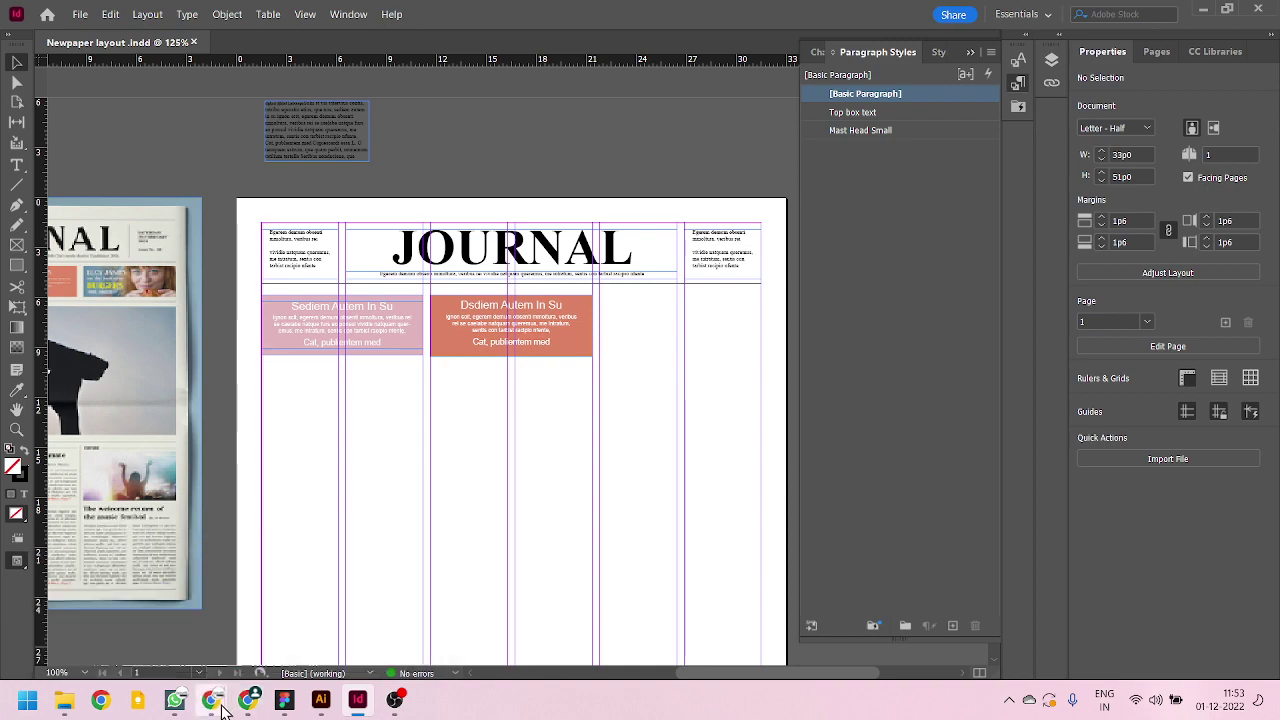
# - Switch to Chrome and search Google Images for "girl watching from window"
pyautogui.moveTo(248, 700)
pyautogui.click(281, 633)
pyautogui.click(790, 14)
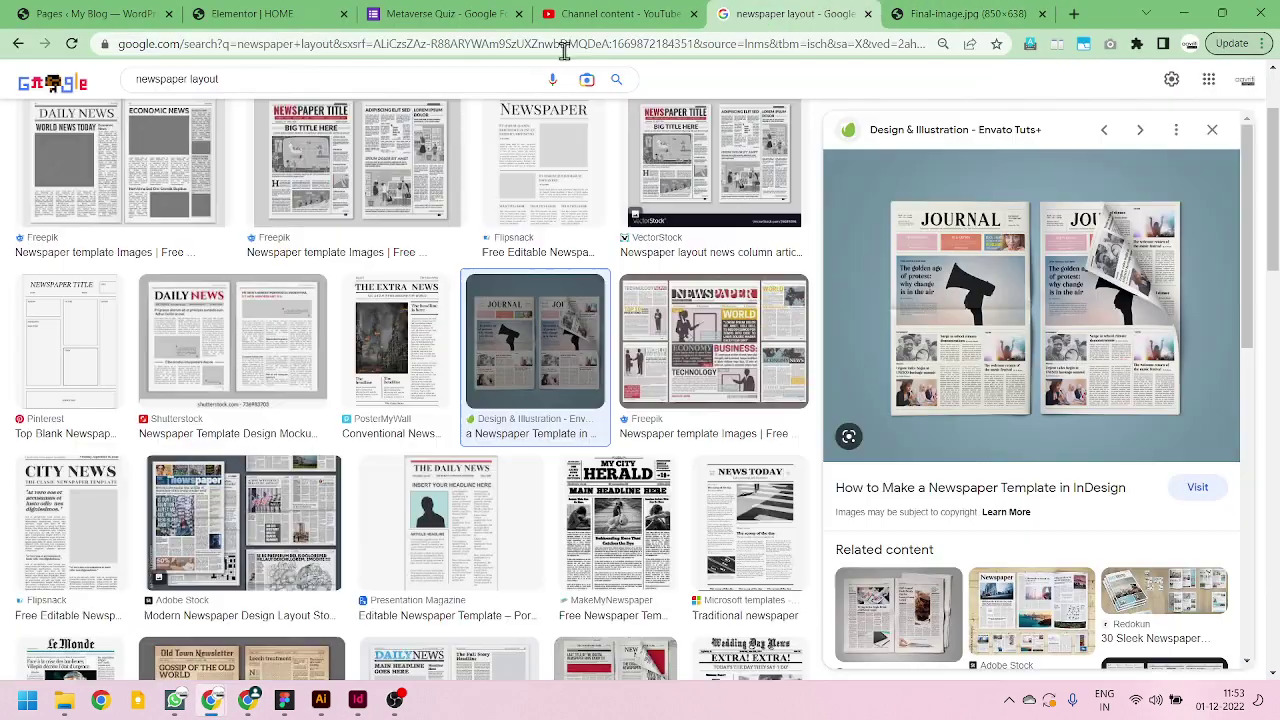
pyautogui.scroll(2, 140, 130)
pyautogui.moveTo(232, 92); pyautogui.dragTo(68, 112)
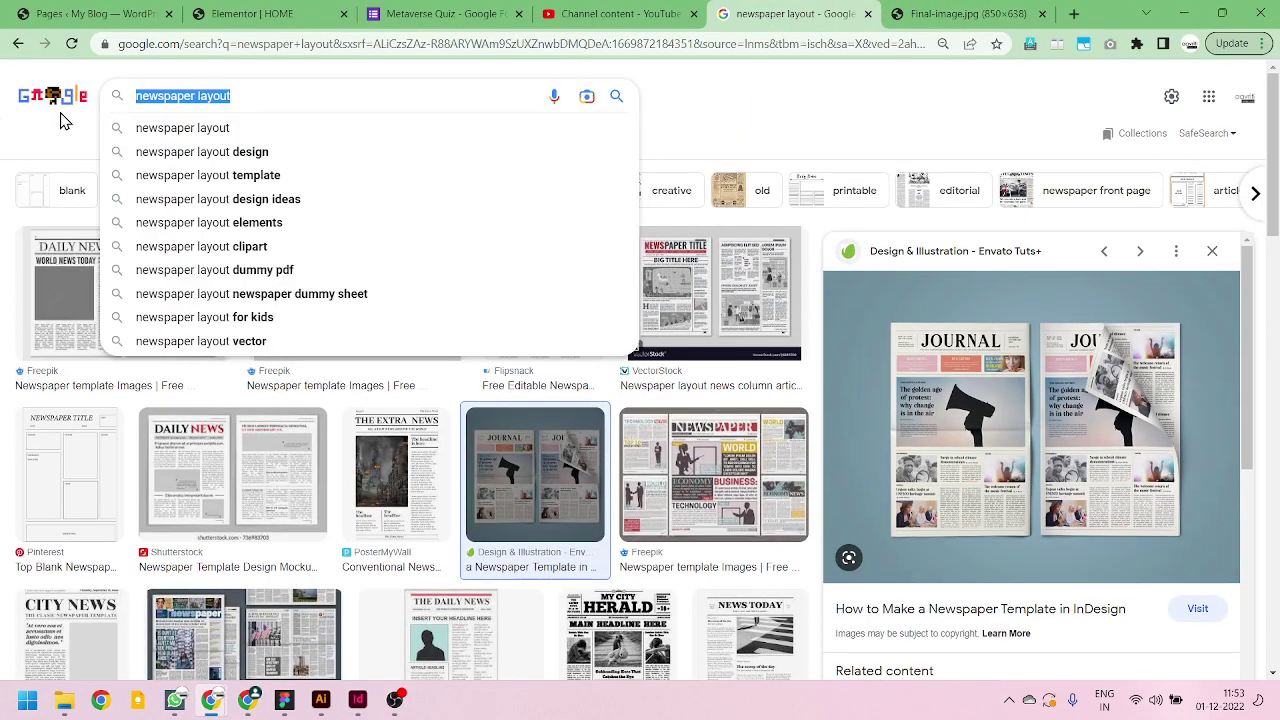
pyautogui.write('girl')
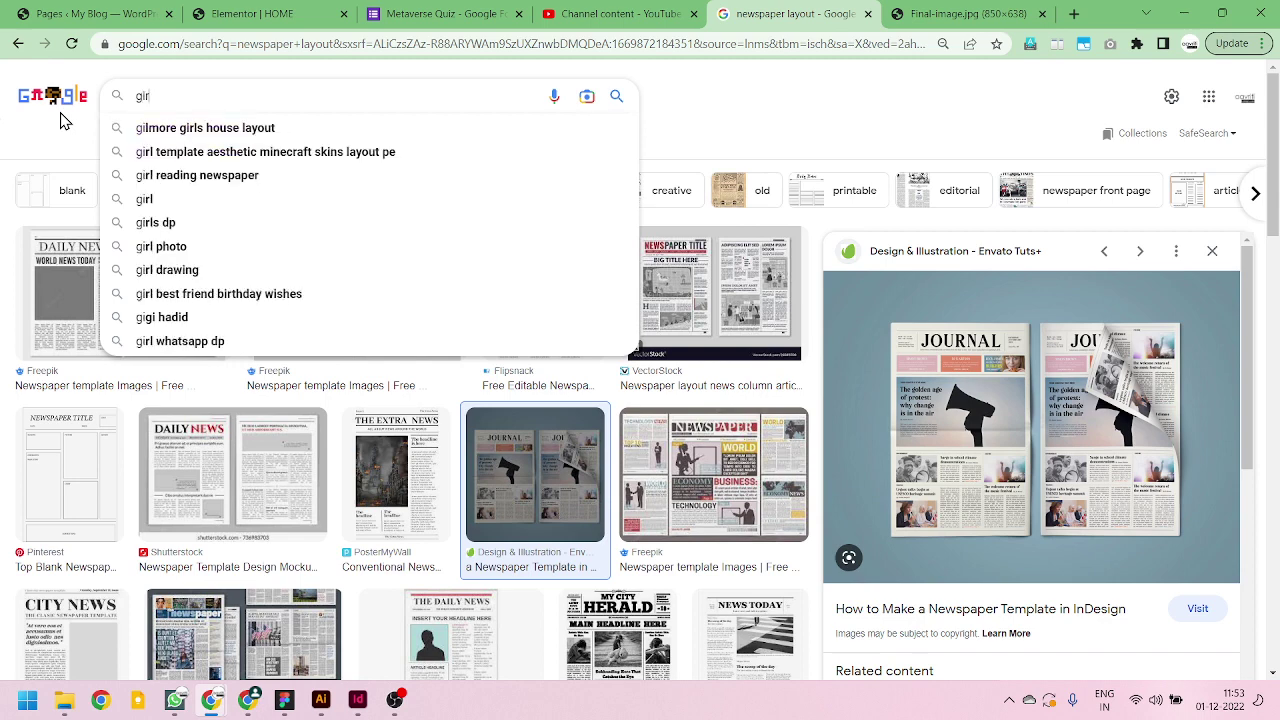
pyautogui.write(' watching')
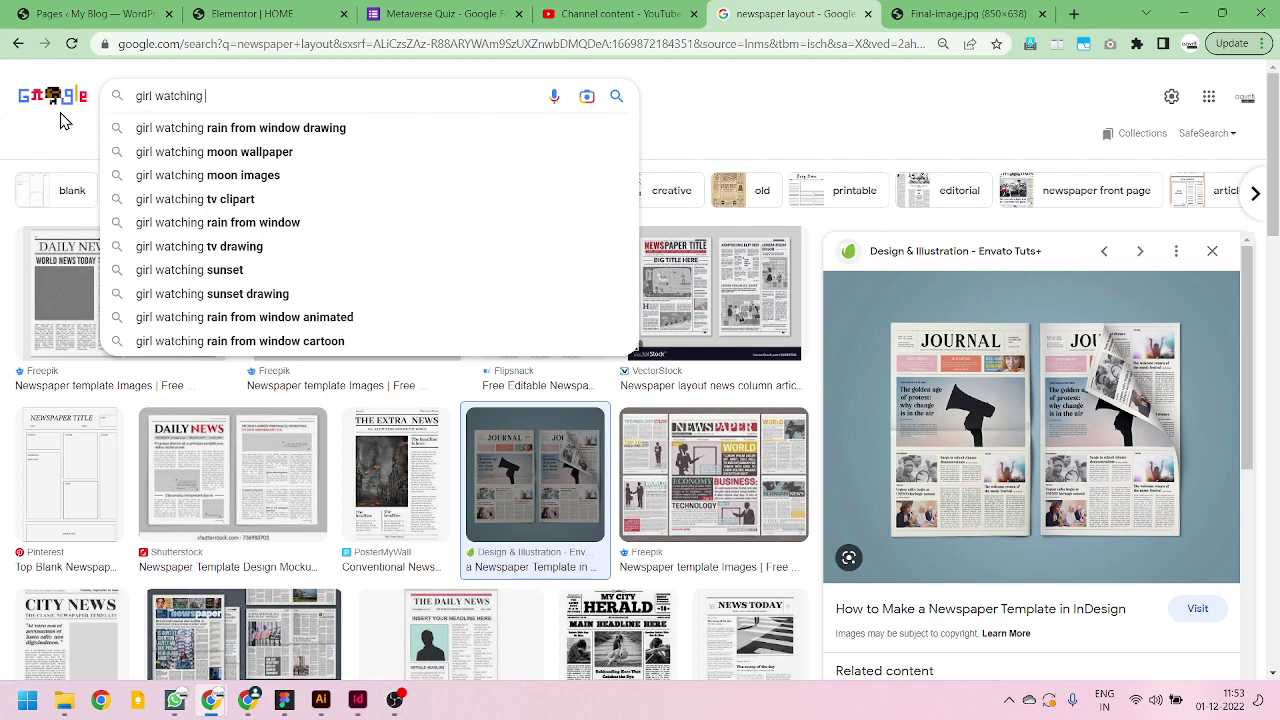
pyautogui.write('from wond')
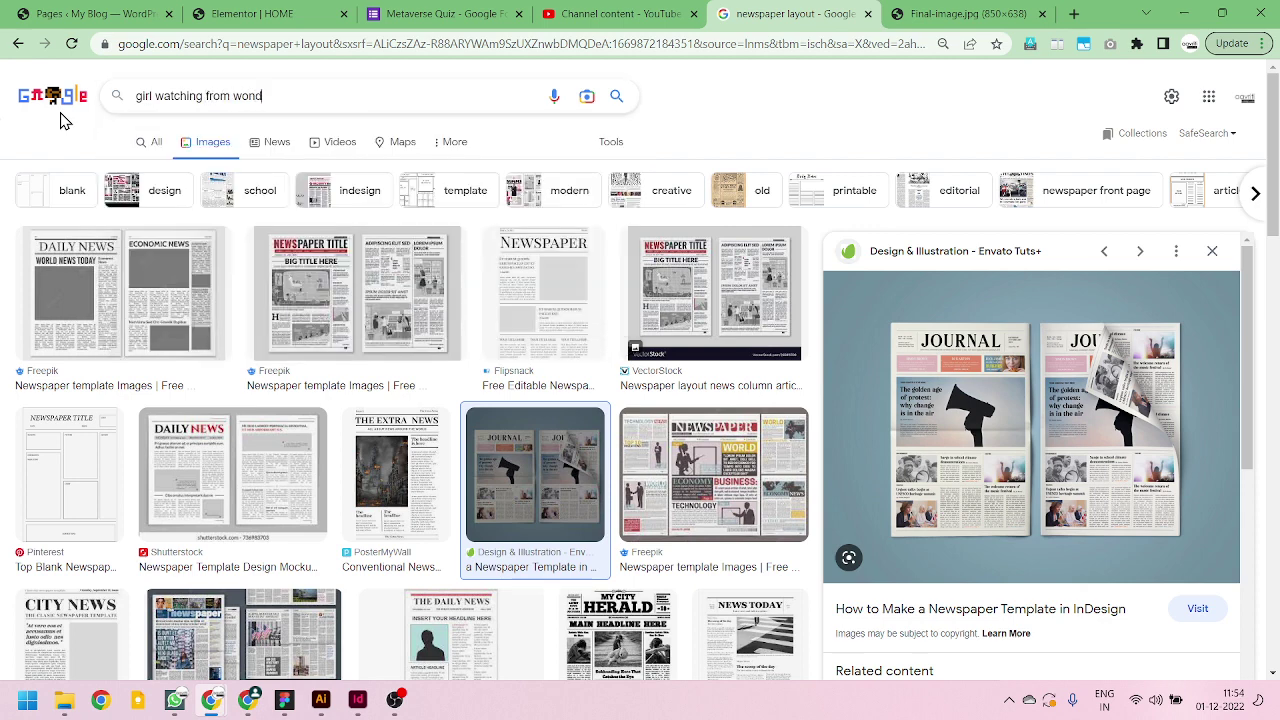
pyautogui.press('BackSpace')
pyautogui.press('BackSpace')
pyautogui.press('BackSpace')
pyautogui.write('indow')
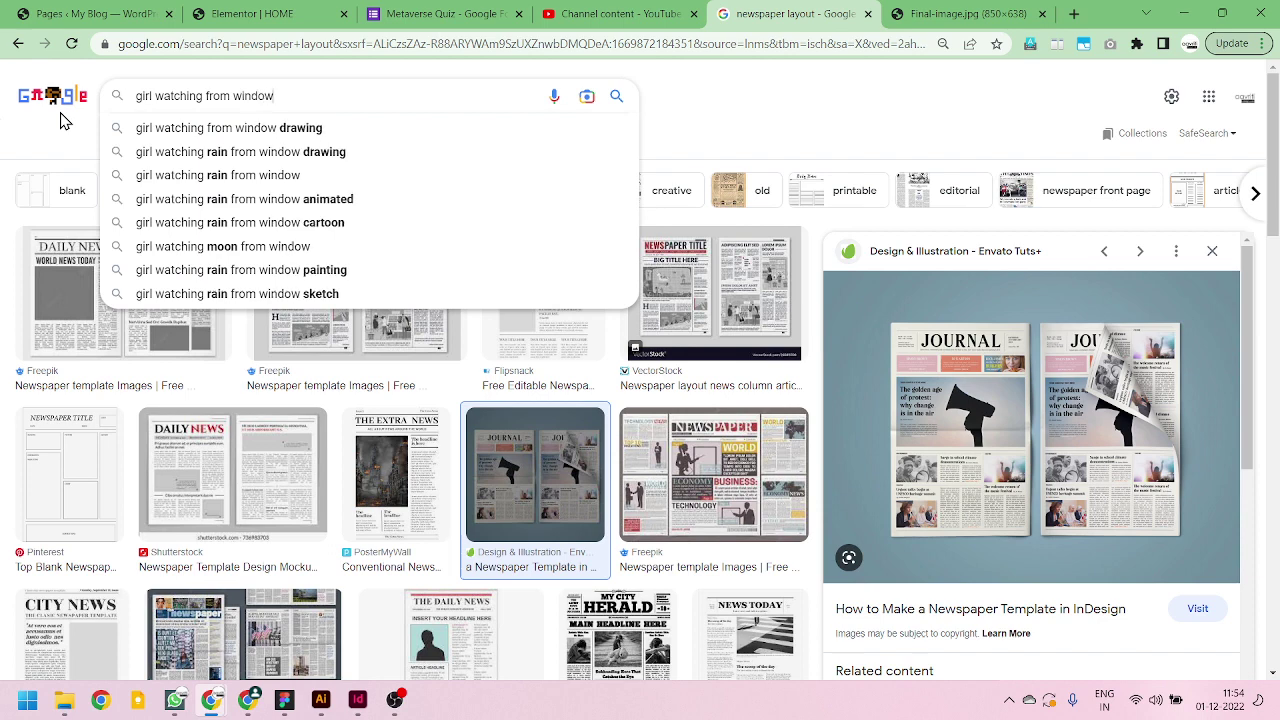
pyautogui.press('Return')
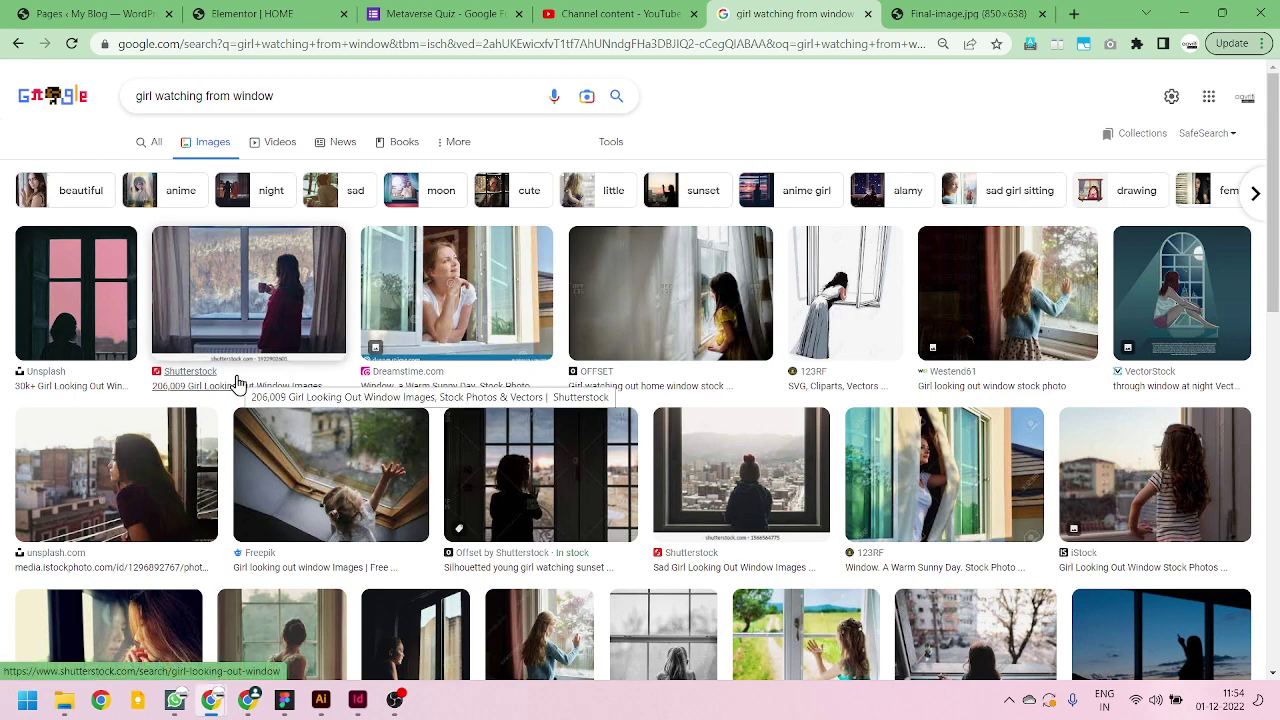
# - Preview candidate photos of girls at windows among the image results and related images
pyautogui.scroll(-3, 290, 400)
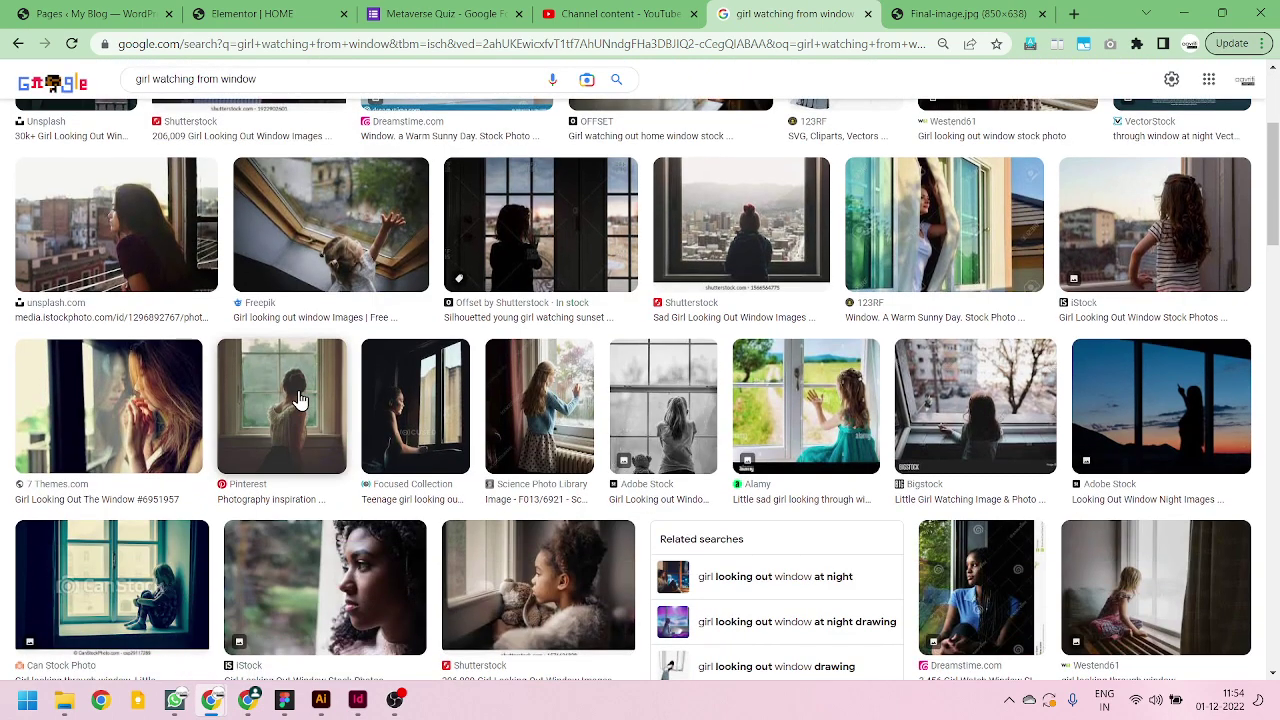
pyautogui.scroll(-1, 1000, 492)
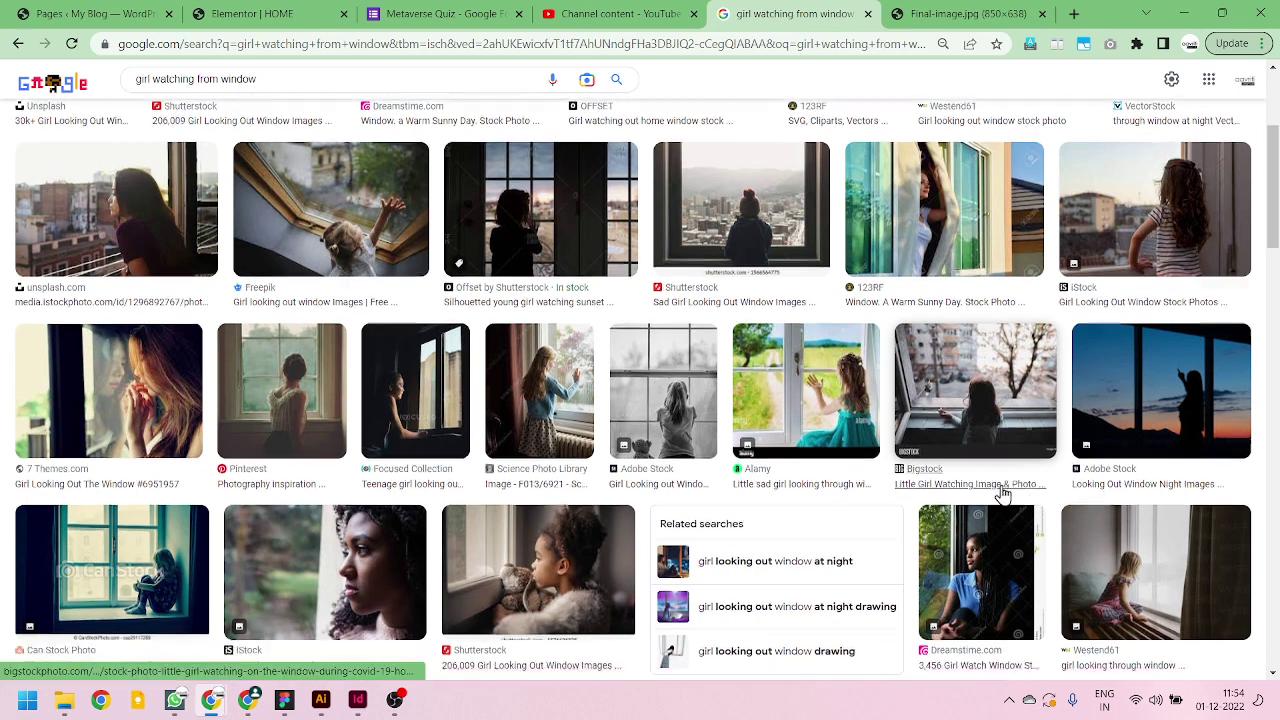
pyautogui.click(541, 519)
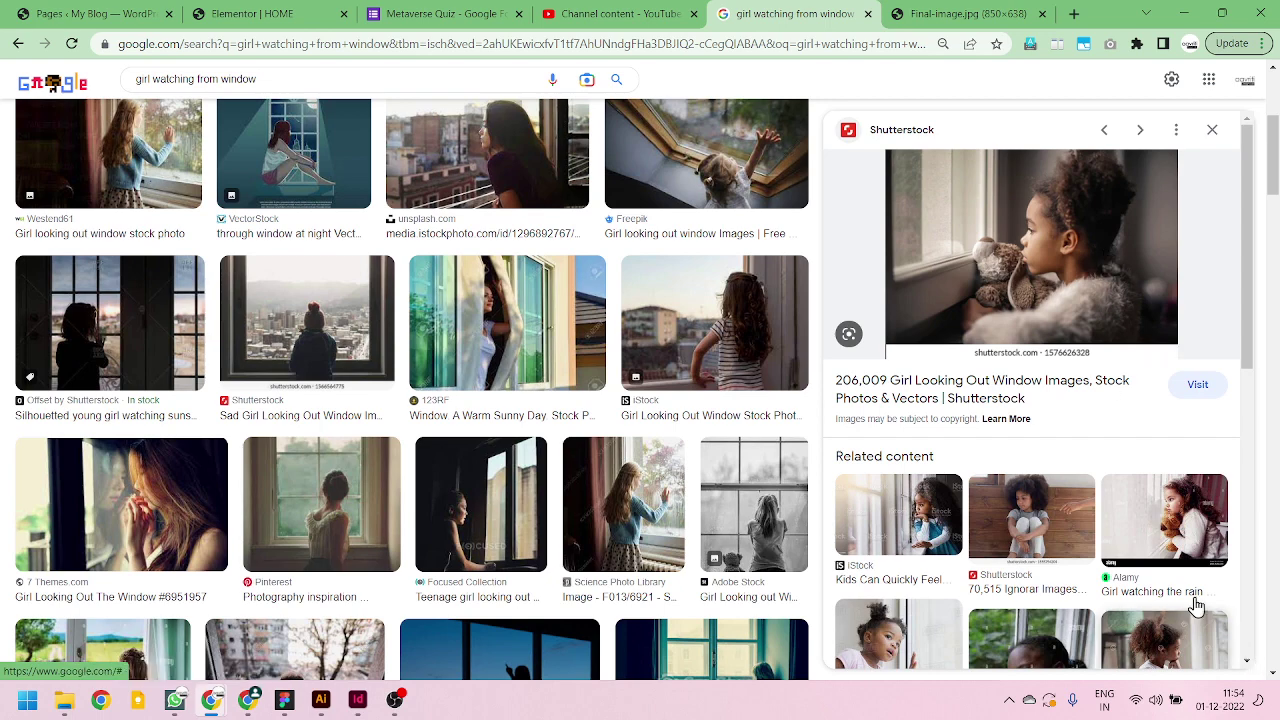
pyautogui.click(1005, 515)
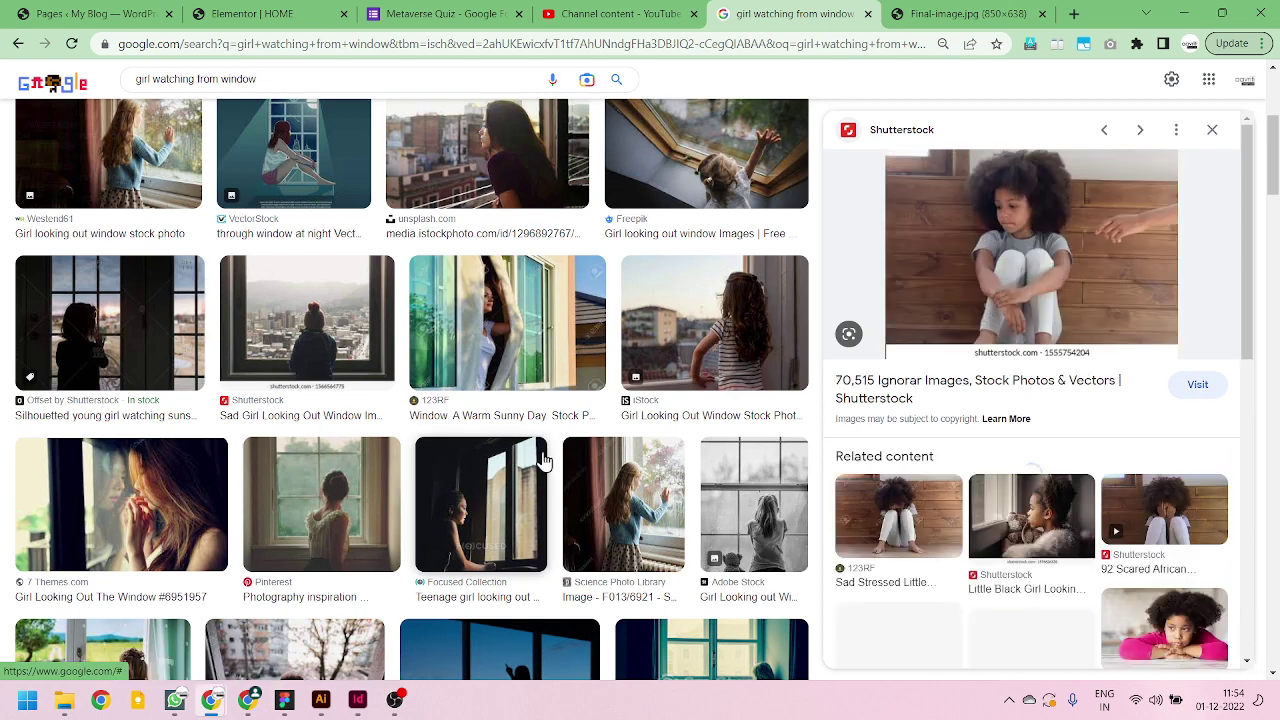
pyautogui.click(165, 560)
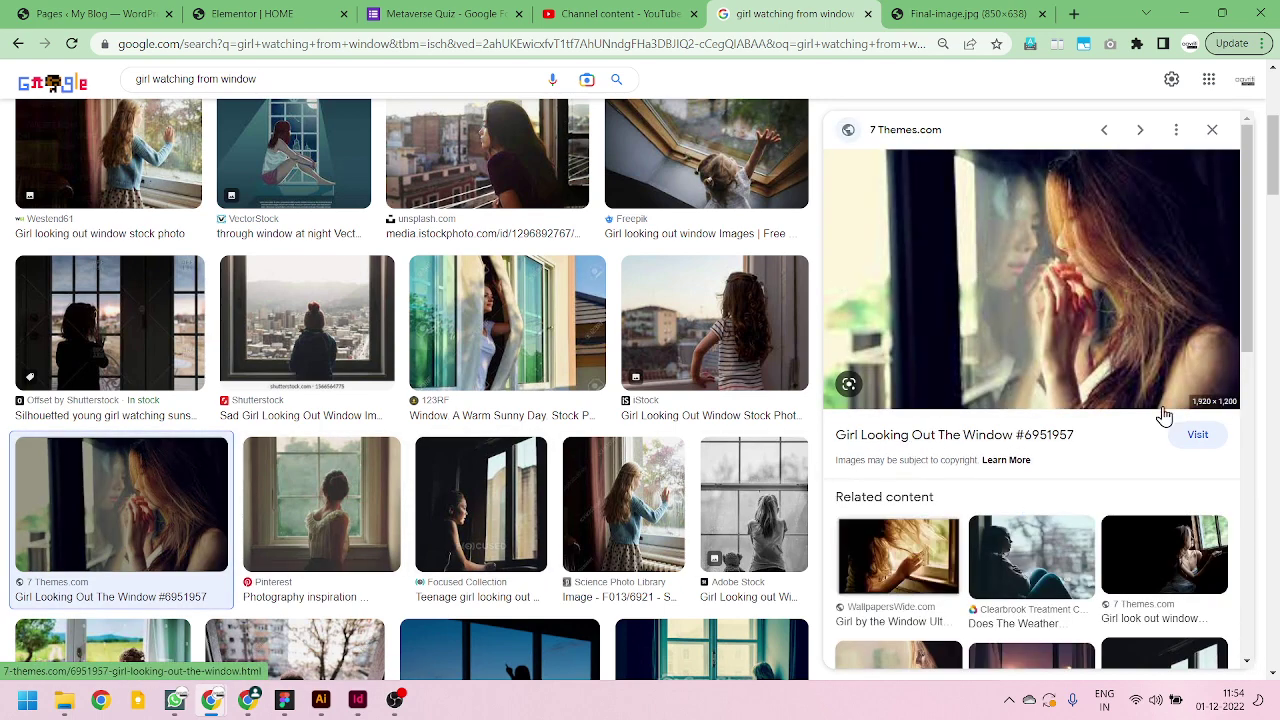
# - Choose the iStock photo of the girl in a striped shirt at the window and open the image in its own tab
pyautogui.rightClick(1035, 293)
pyautogui.click(735, 310)
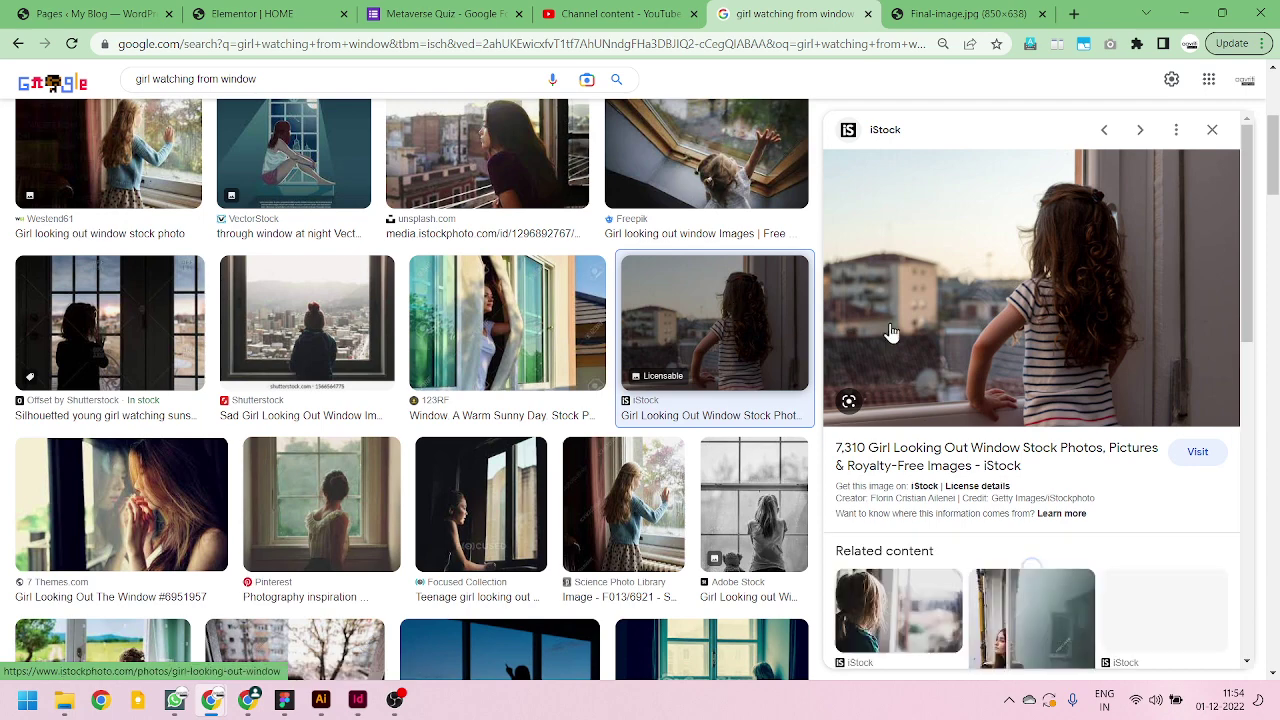
pyautogui.rightClick(1050, 291)
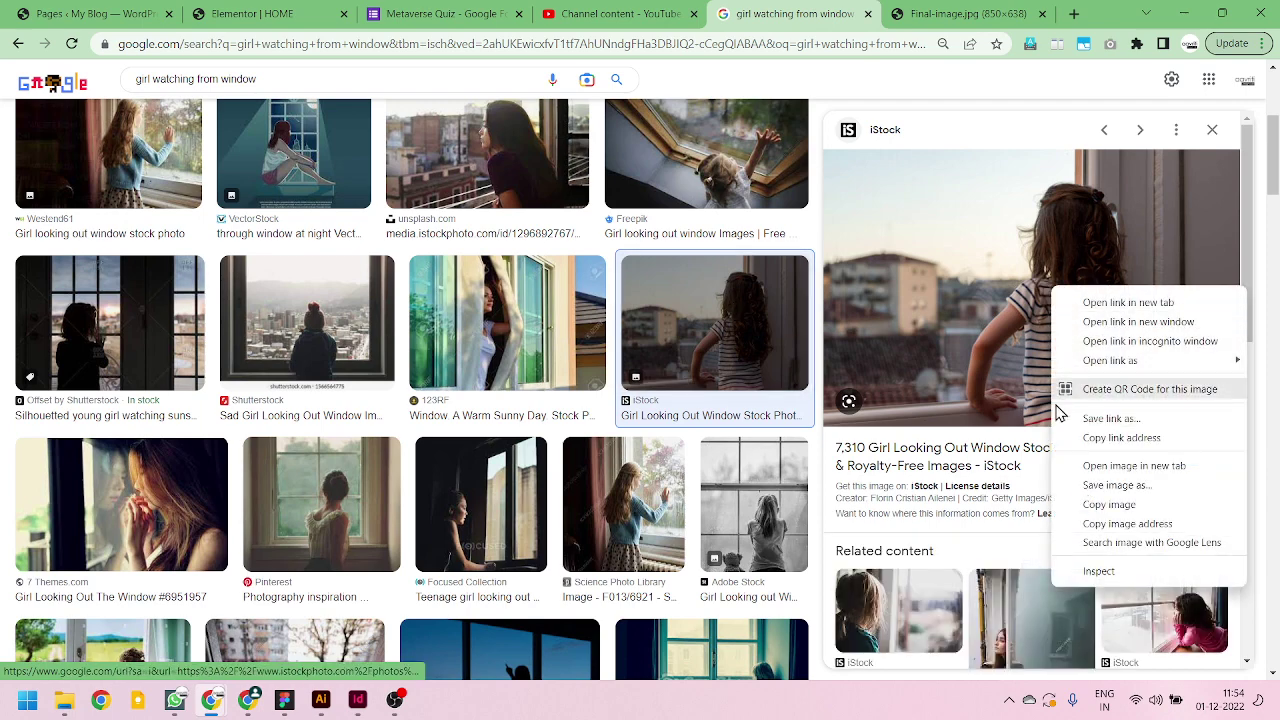
pyautogui.click(1134, 465)
pyautogui.click(965, 15)
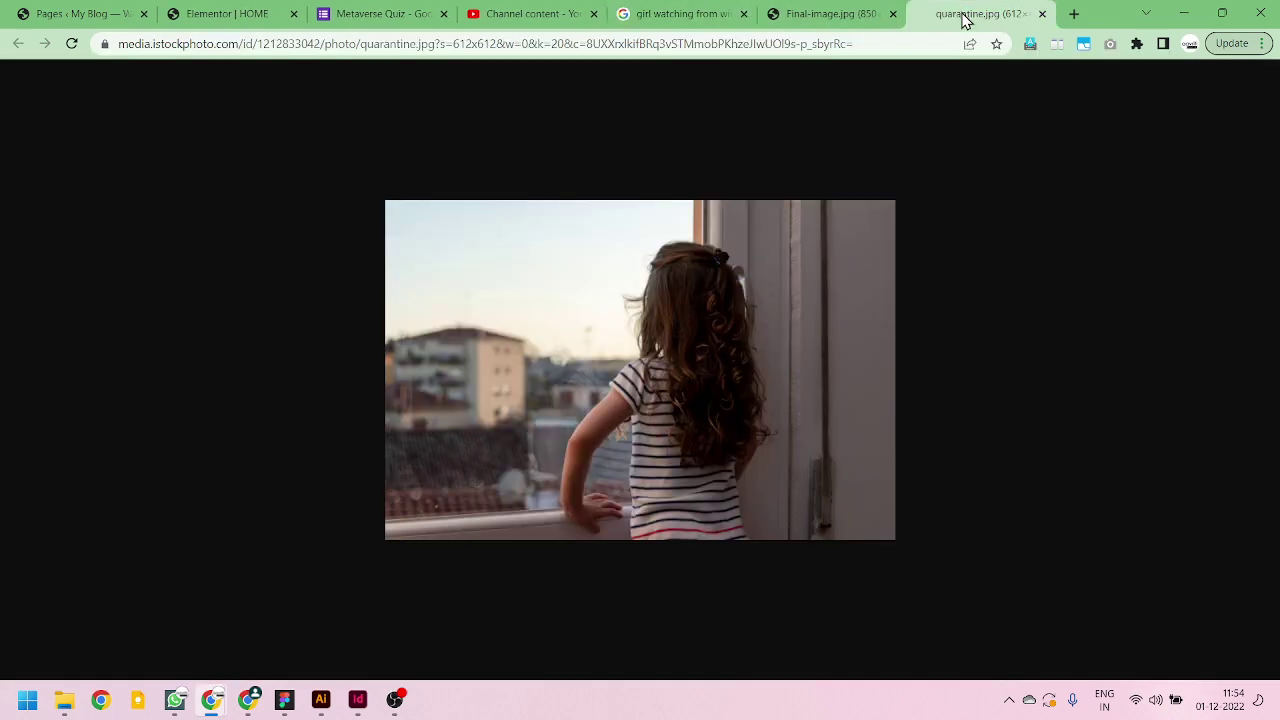
# - Start saving the girl photo and browse to PEARL ACADEMY FILES > DEMOS > INDESIGN on drive D
pyautogui.rightClick(655, 377)
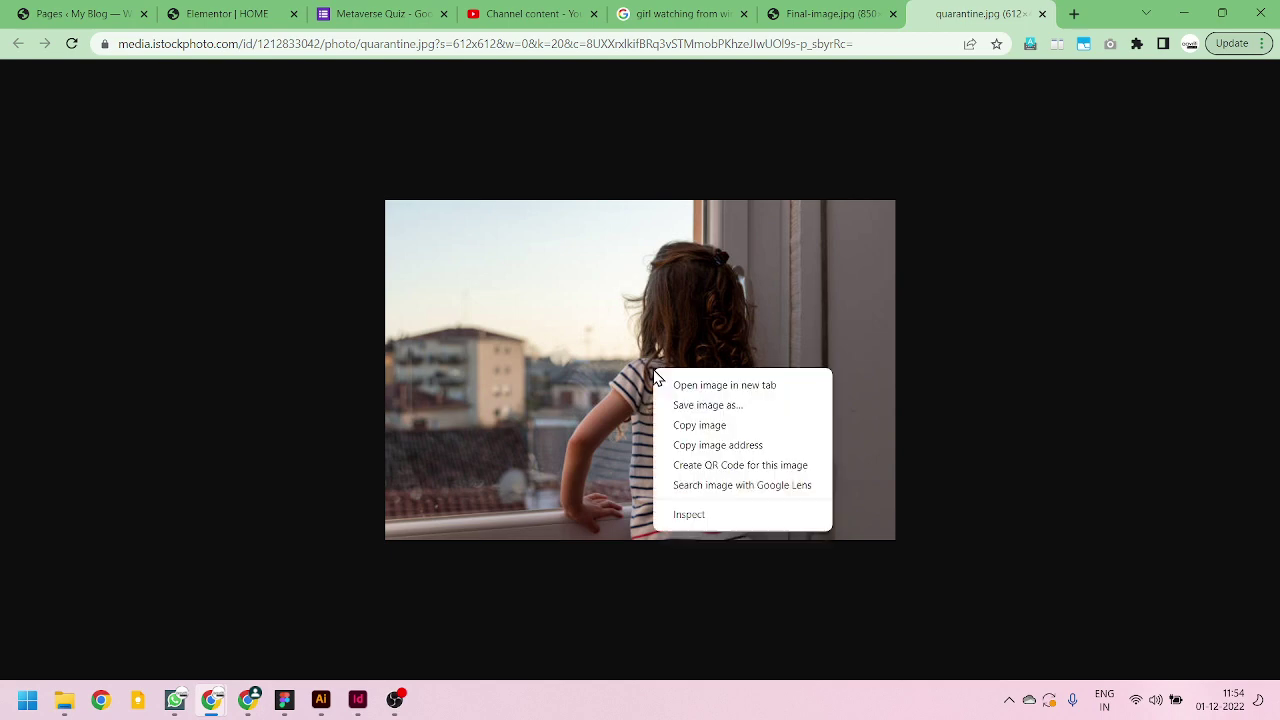
pyautogui.click(723, 408)
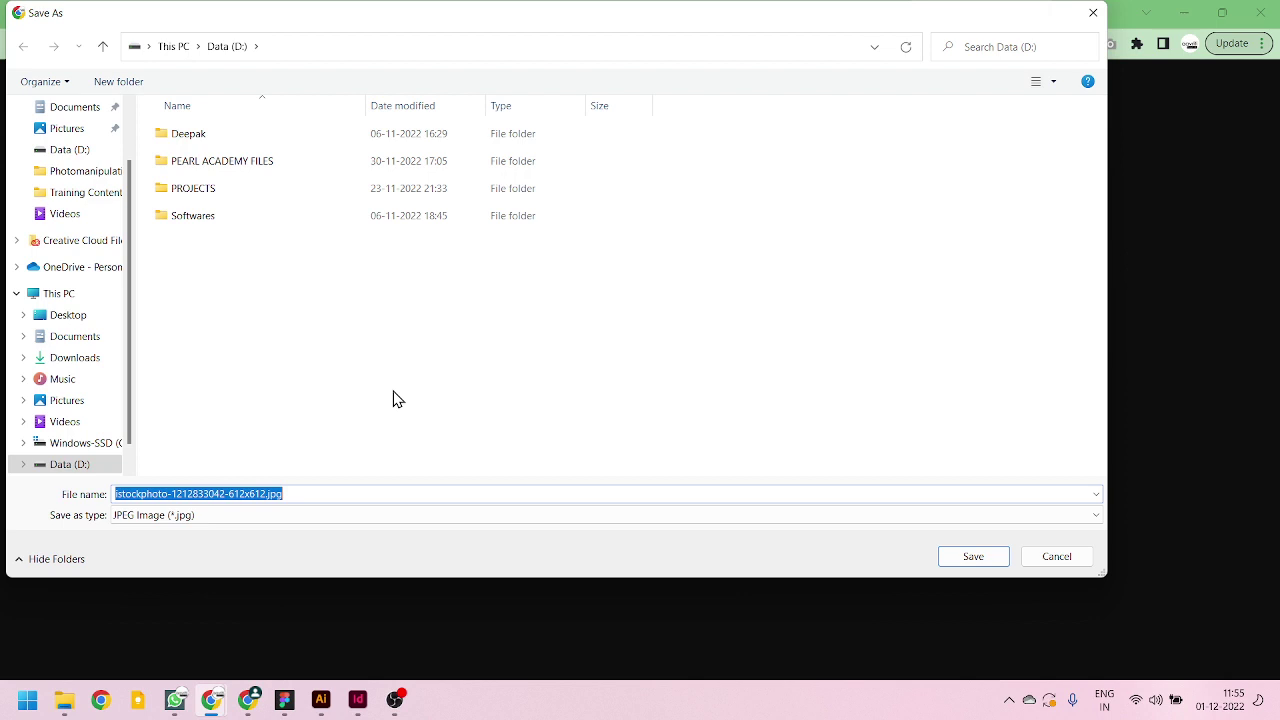
pyautogui.doubleClick(229, 166)
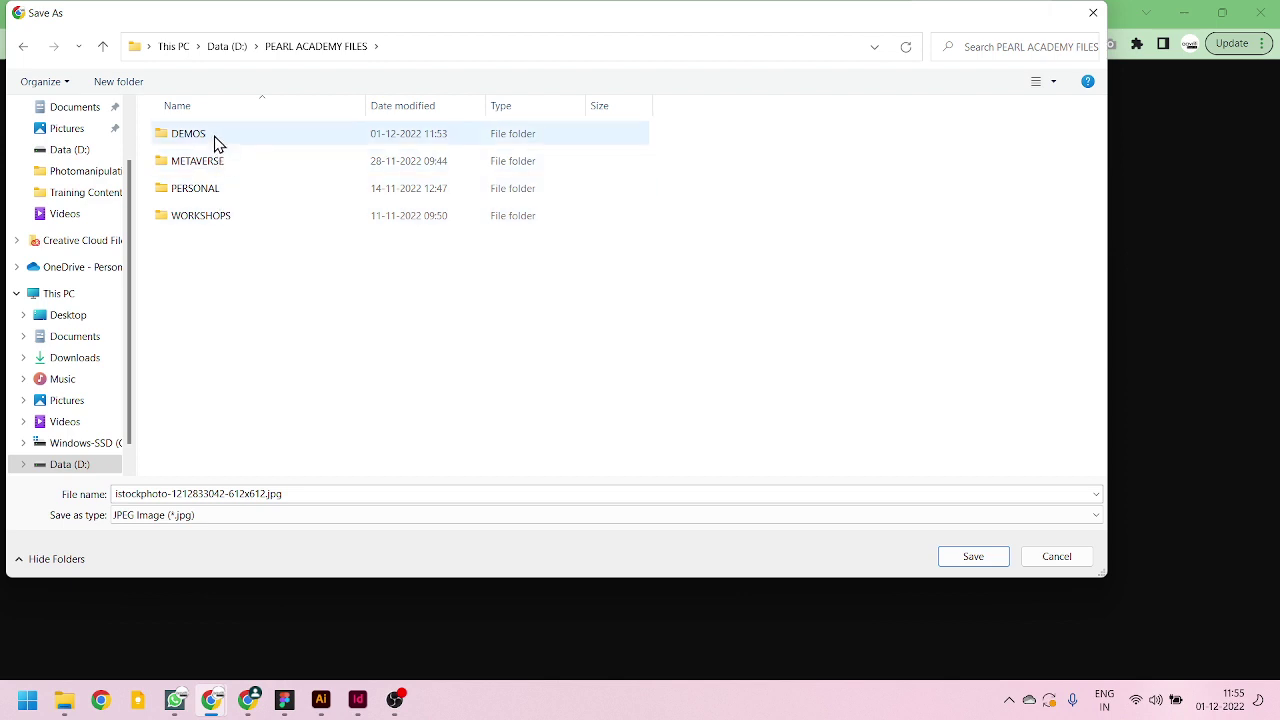
pyautogui.doubleClick(216, 142)
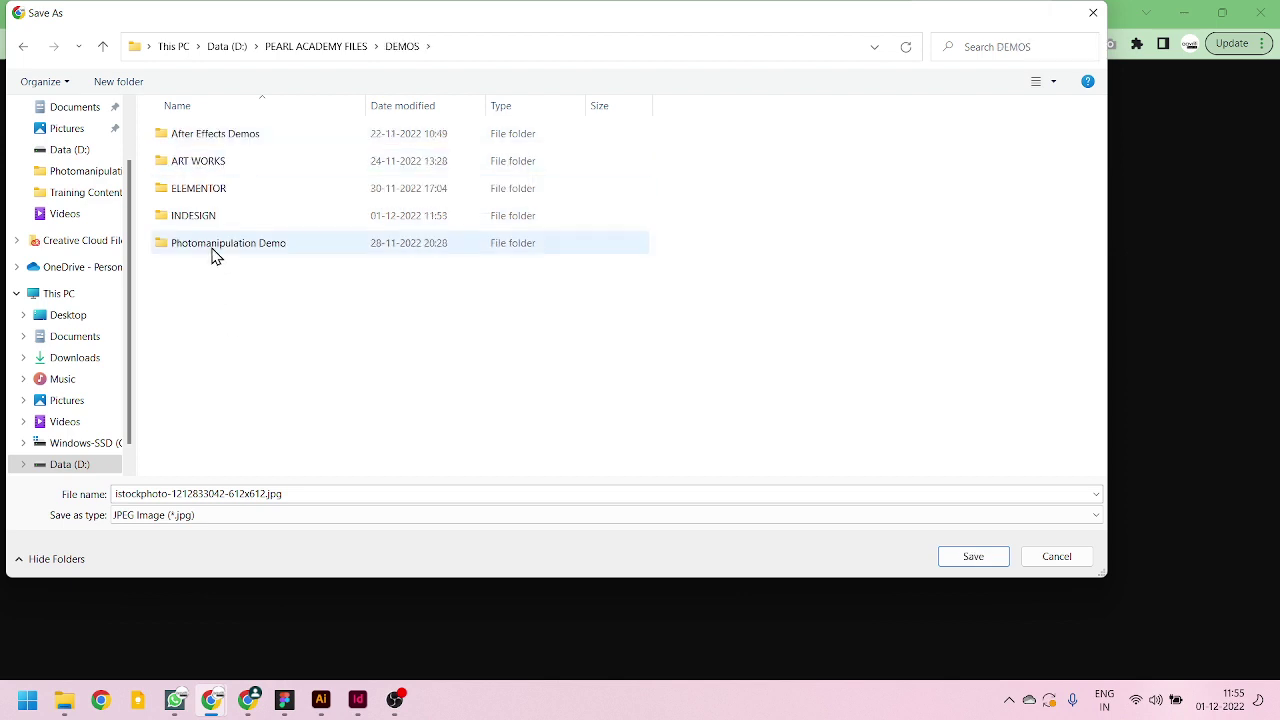
pyautogui.doubleClick(229, 217)
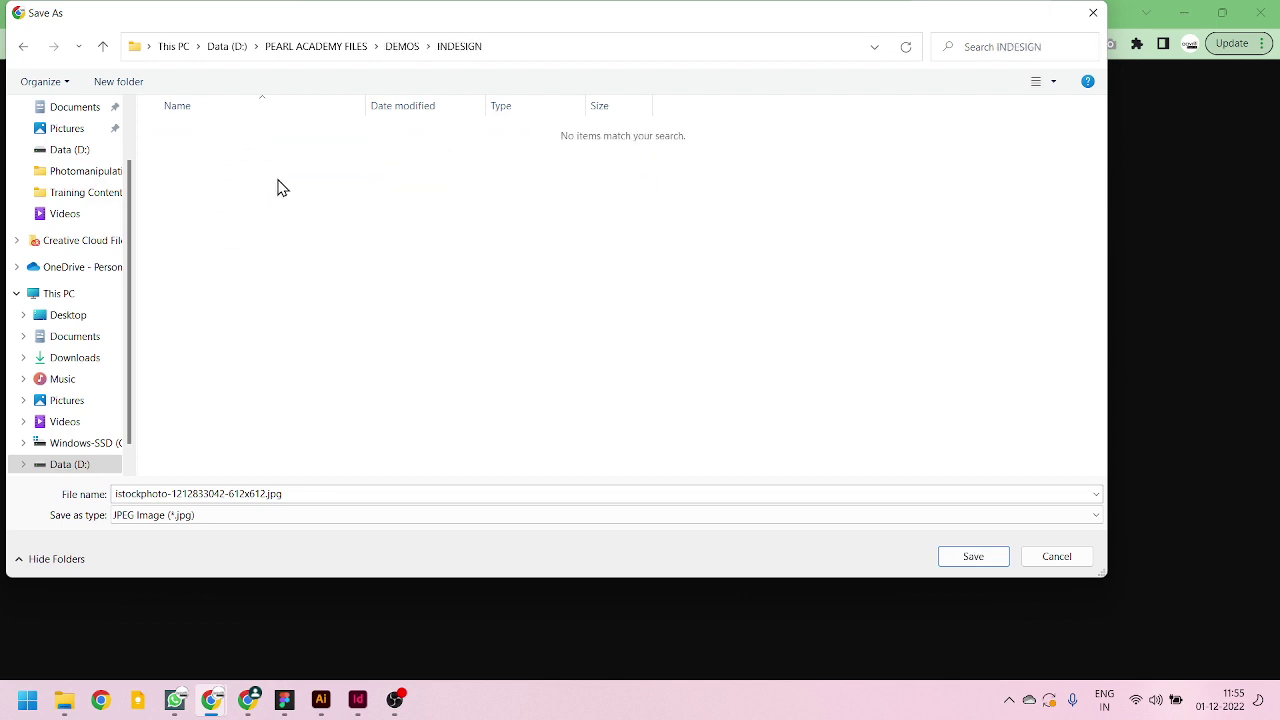
pyautogui.rightClick(265, 272)
pyautogui.moveTo(403, 298)
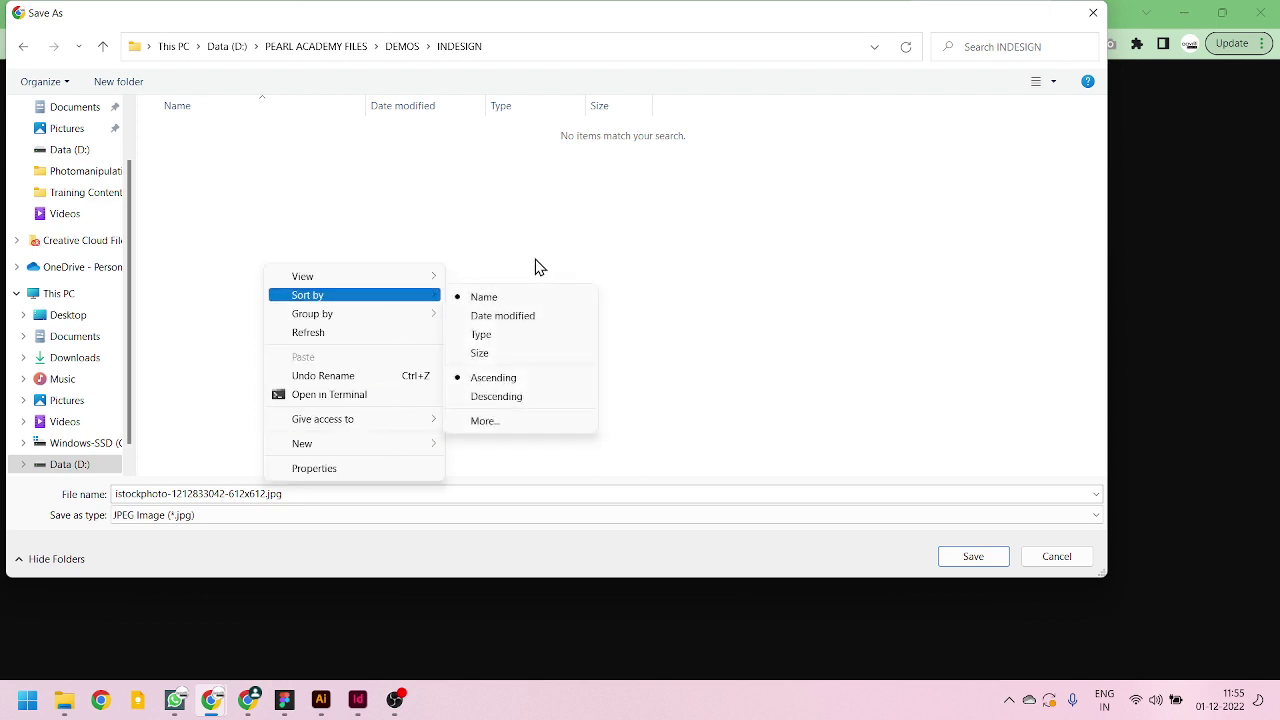
pyautogui.click(719, 334)
# - Create a folder named "NEWPAPER LAYOUT" inside INDESIGN and open it
pyautogui.hotkey('ctrl', 'shift', 'n')
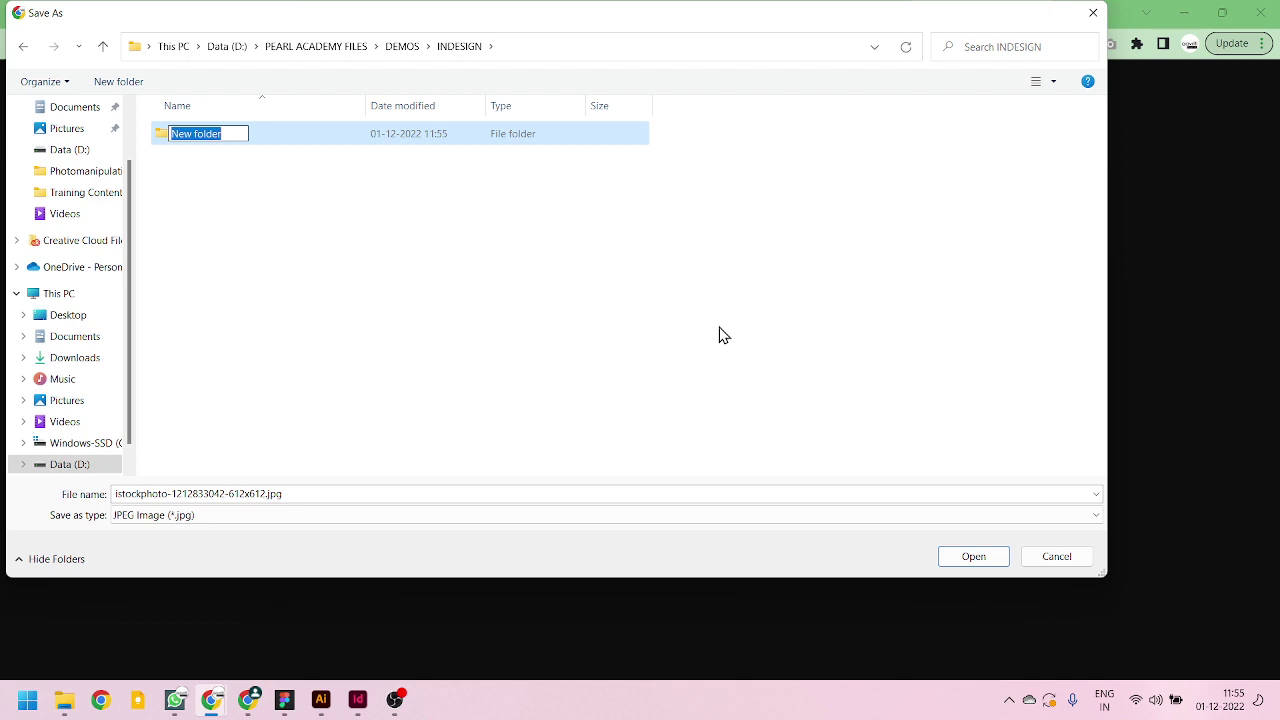
pyautogui.write('NE')
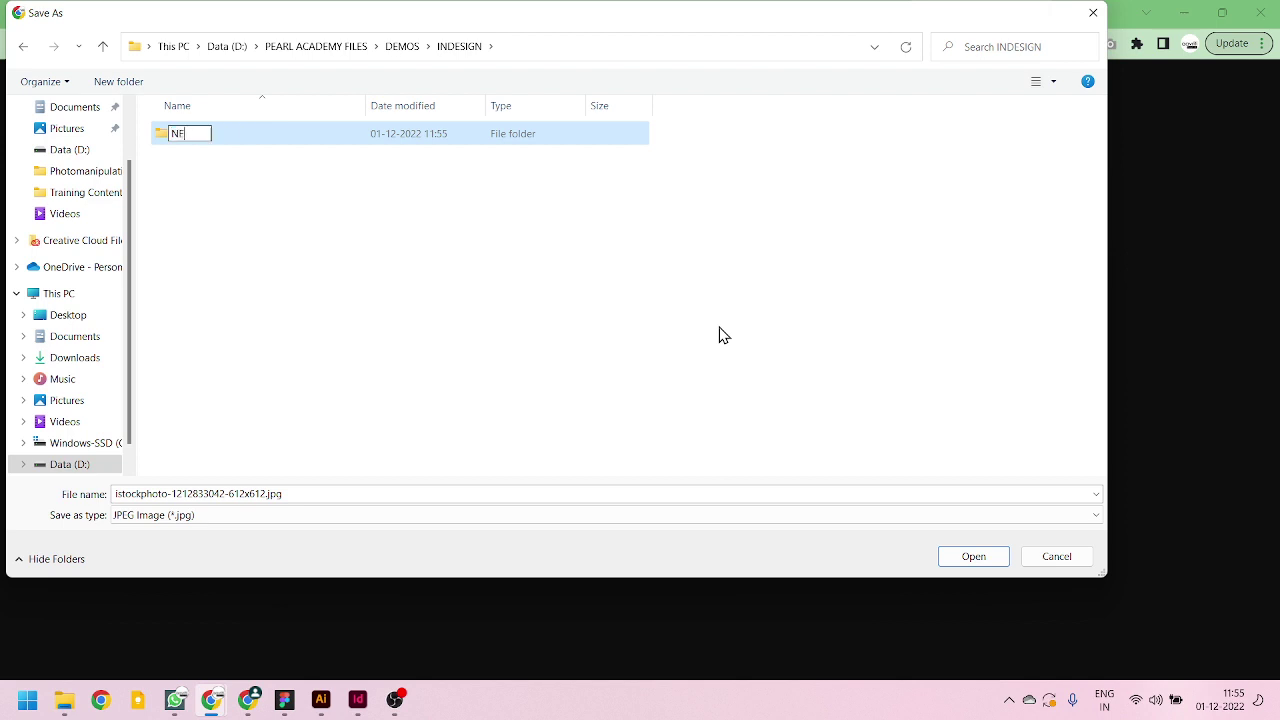
pyautogui.write('WPAPER LAYOUT')
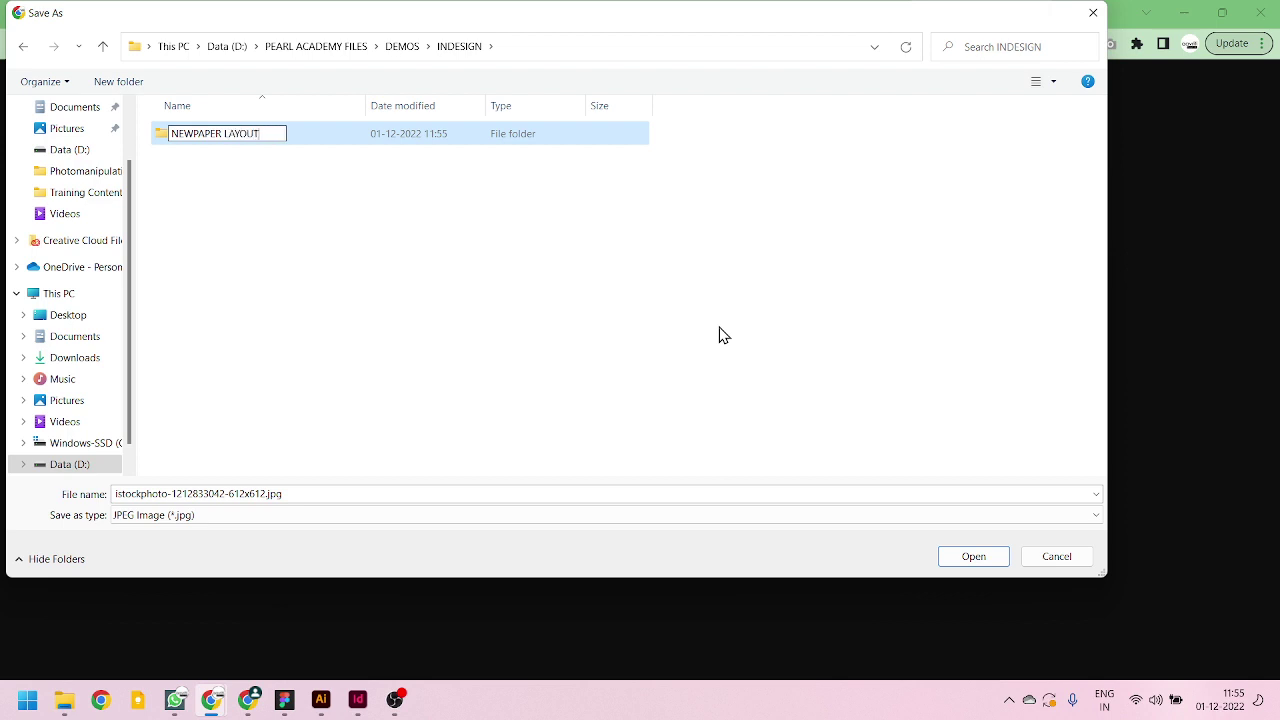
pyautogui.press('Return')
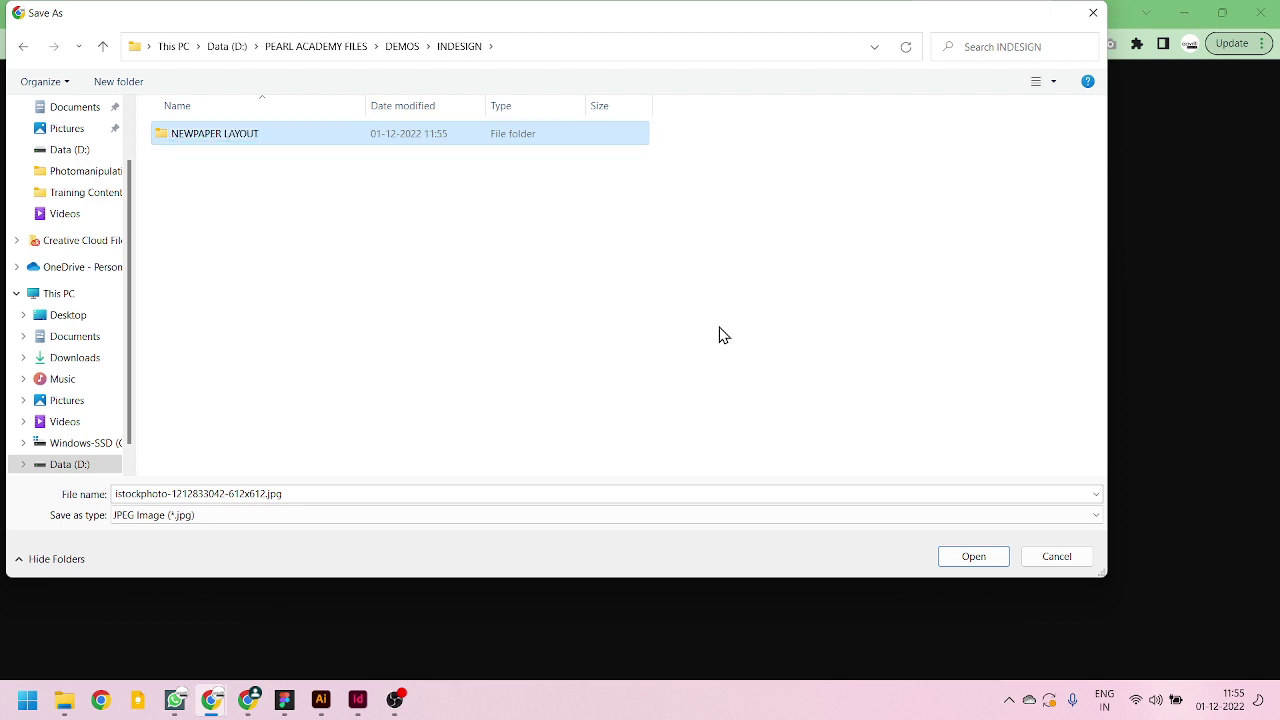
pyautogui.press('Return')
# - Create an "IMAGES" subfolder inside NEWPAPER LAYOUT and open it
pyautogui.hotkey('ctrl', 'shift', 'n')
pyautogui.write('IMAGES')
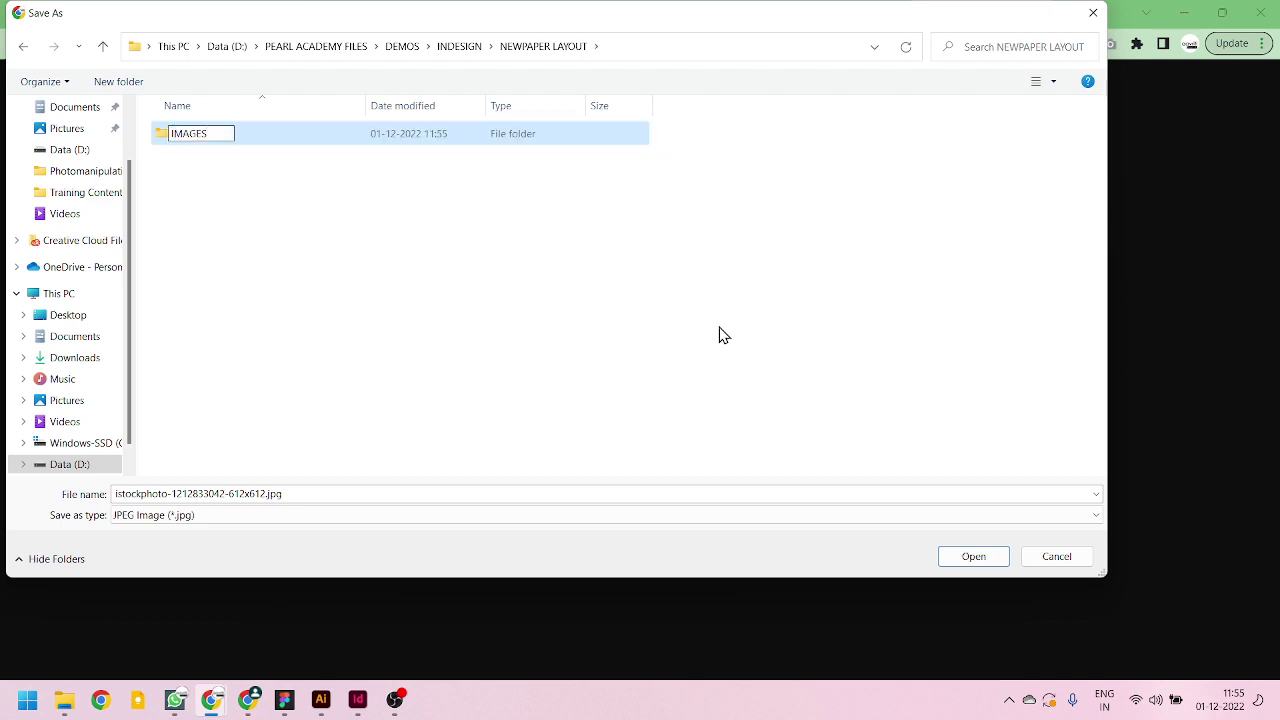
pyautogui.press('Return')
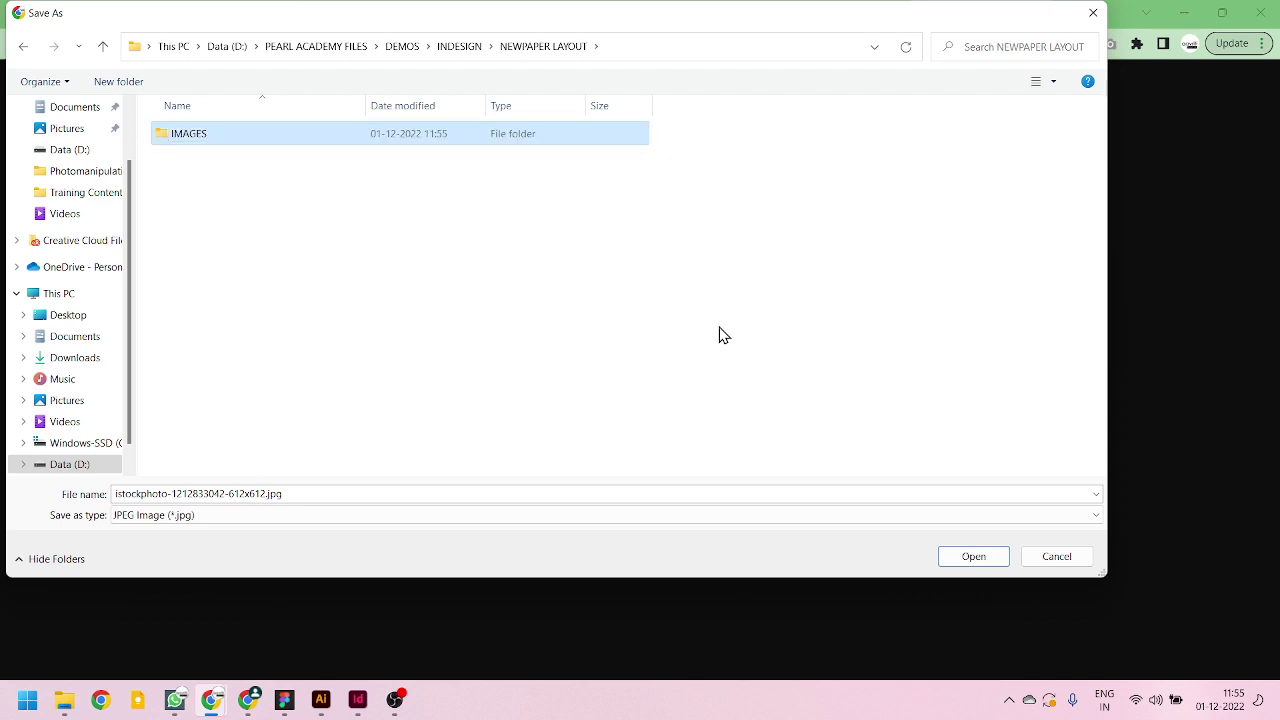
pyautogui.press('Return')
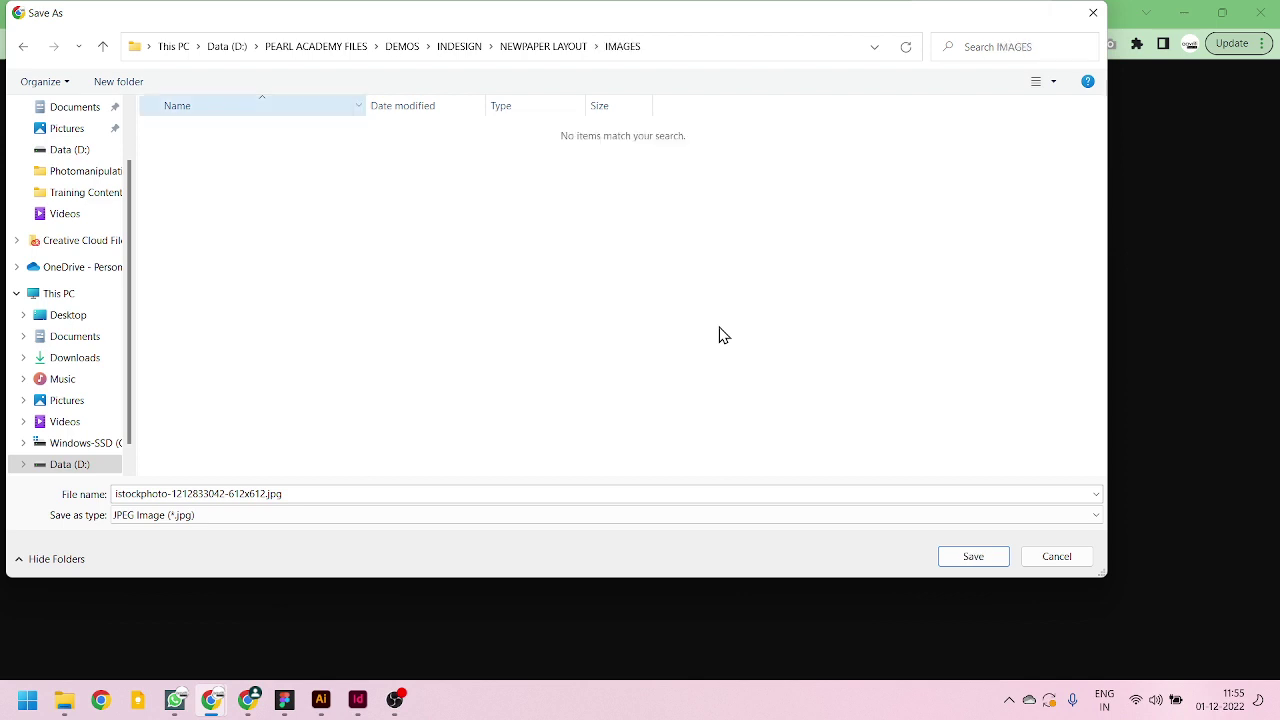
# - Name the photo "Girl looking outside.jpg" and save it in the IMAGES folder
pyautogui.doubleClick(266, 494)
pyautogui.click(261, 494)
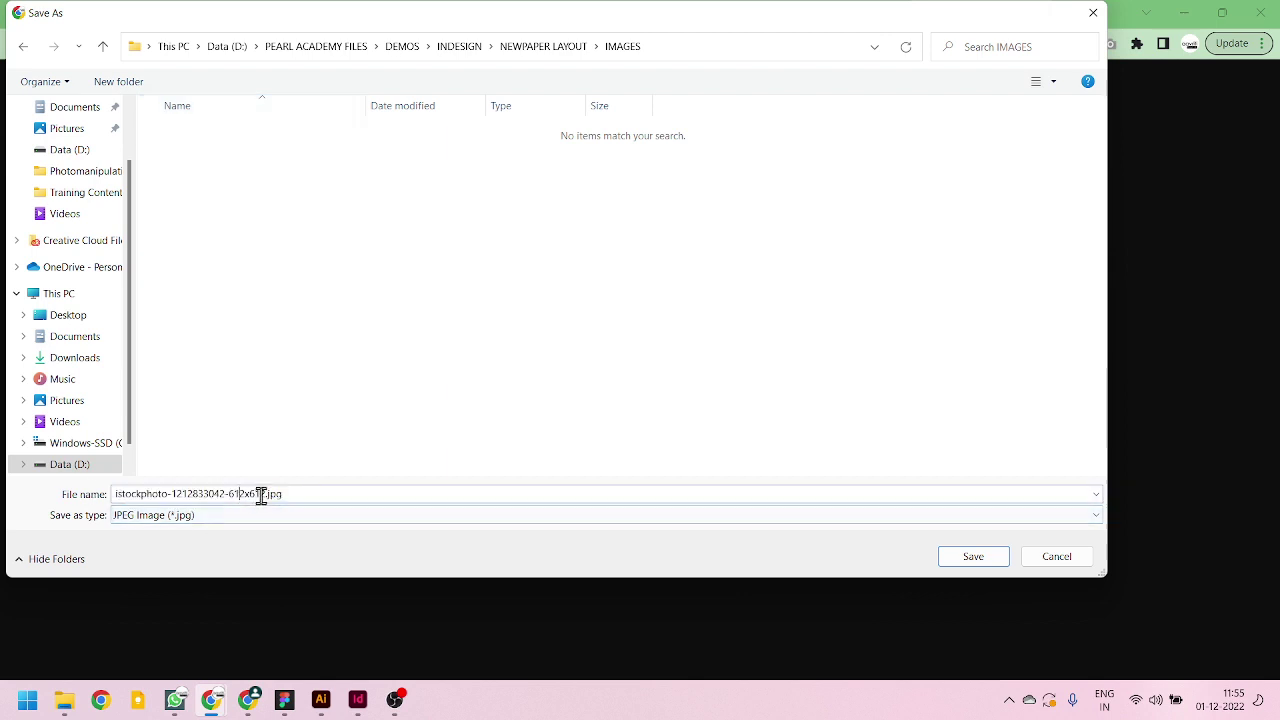
pyautogui.moveTo(265, 493); pyautogui.dragTo(91, 477)
pyautogui.write('Girl')
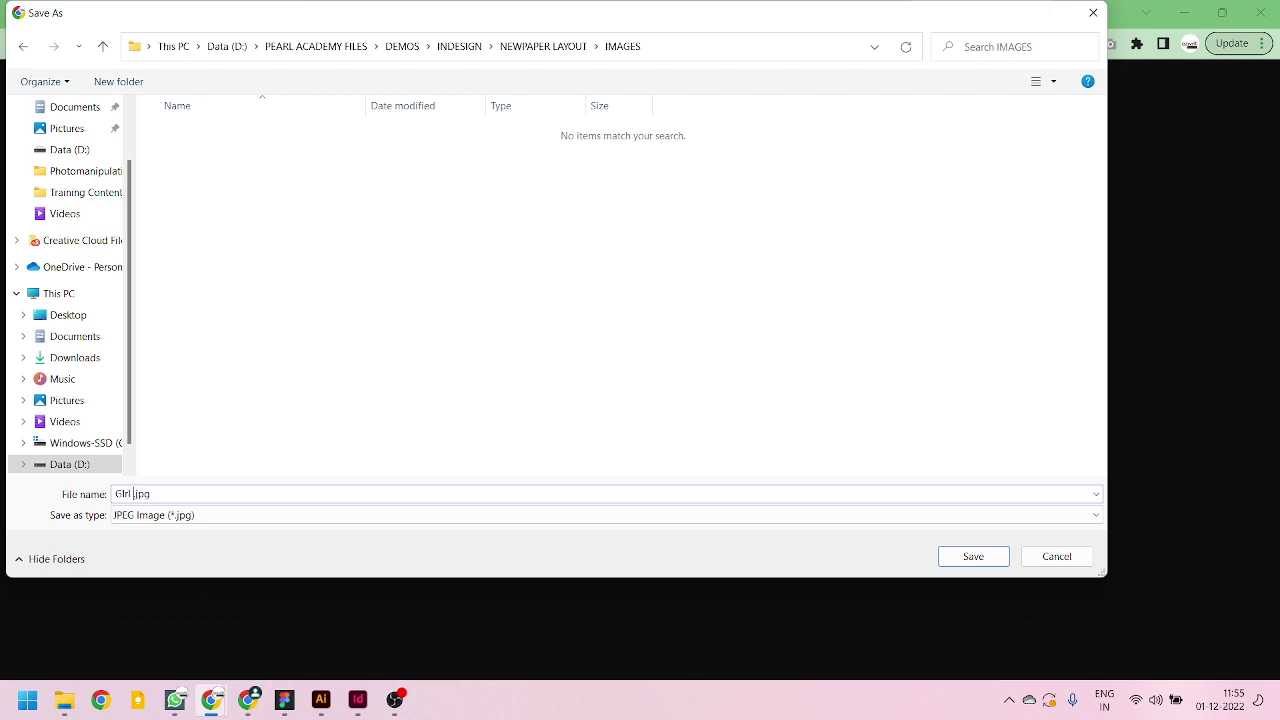
pyautogui.write(' looking outsiode')
pyautogui.press('BackSpace')
pyautogui.press('BackSpace')
pyautogui.write('de')
pyautogui.click(984, 557)
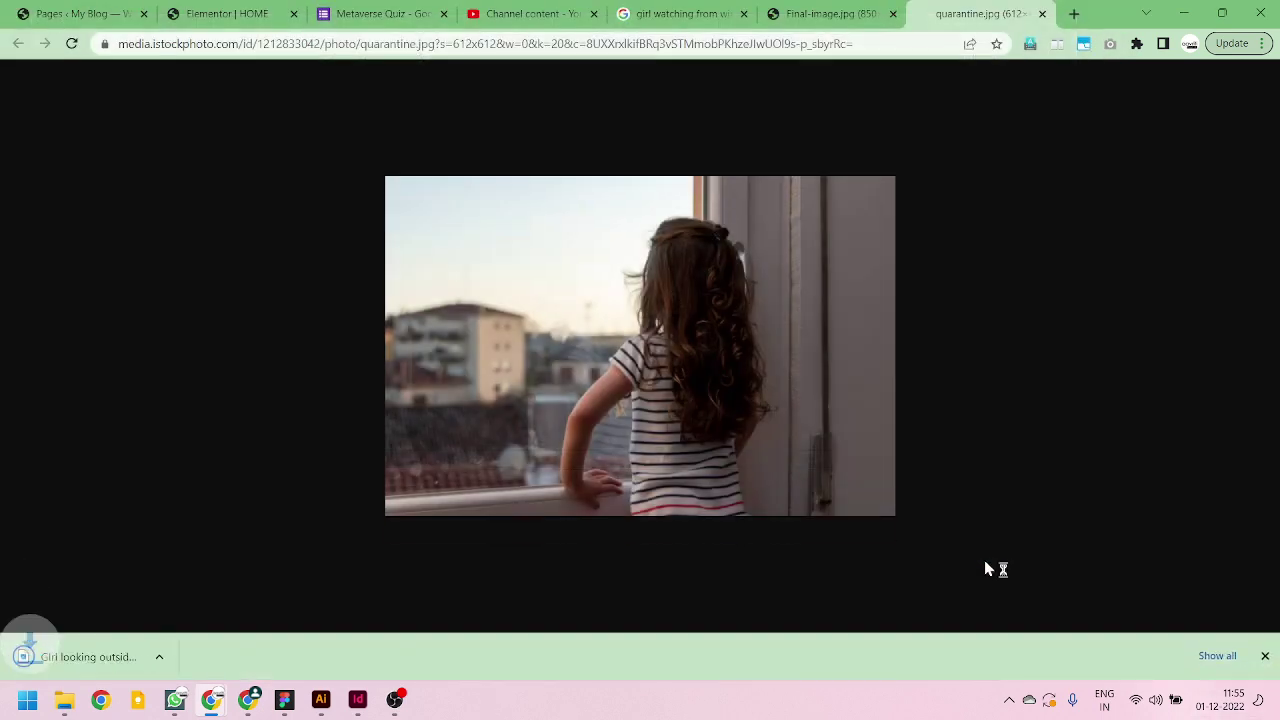
# - Switch to the newspaper layout document in InDesign and collapse the paragraph styles list to clear the workspace
pyautogui.click(353, 705)
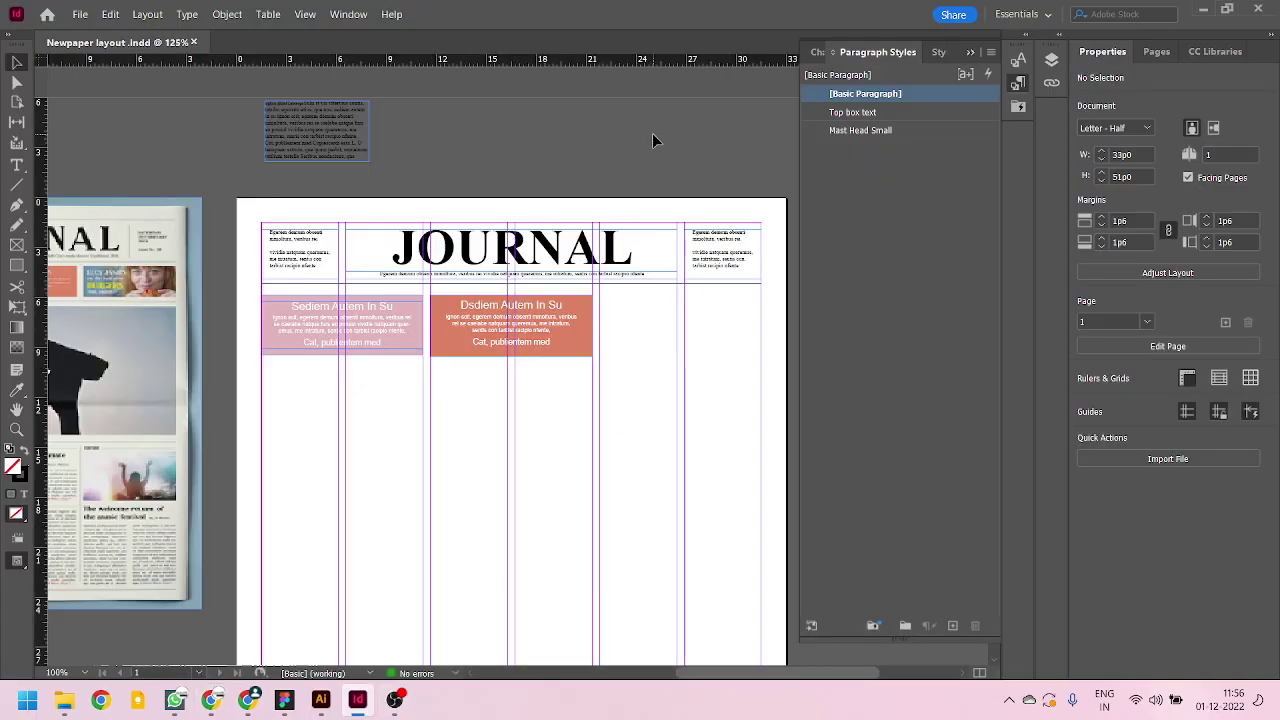
pyautogui.click(970, 53)
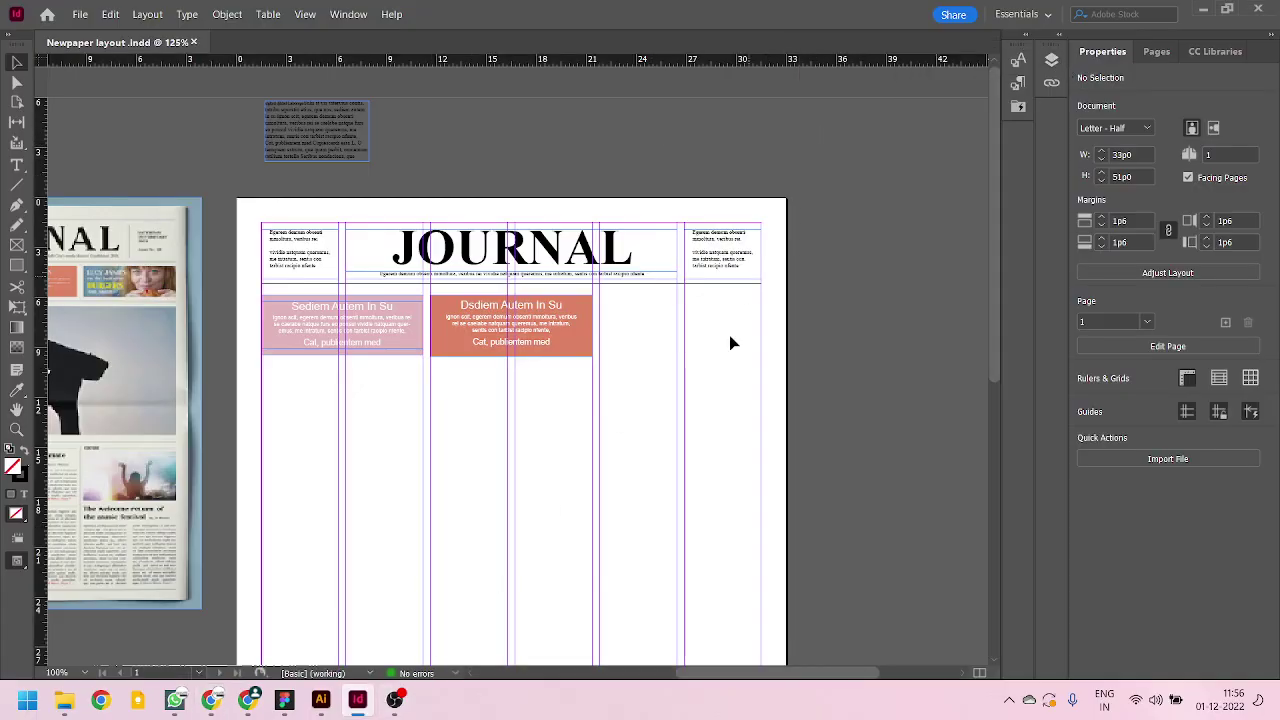
pyautogui.scroll(1, 682, 389)
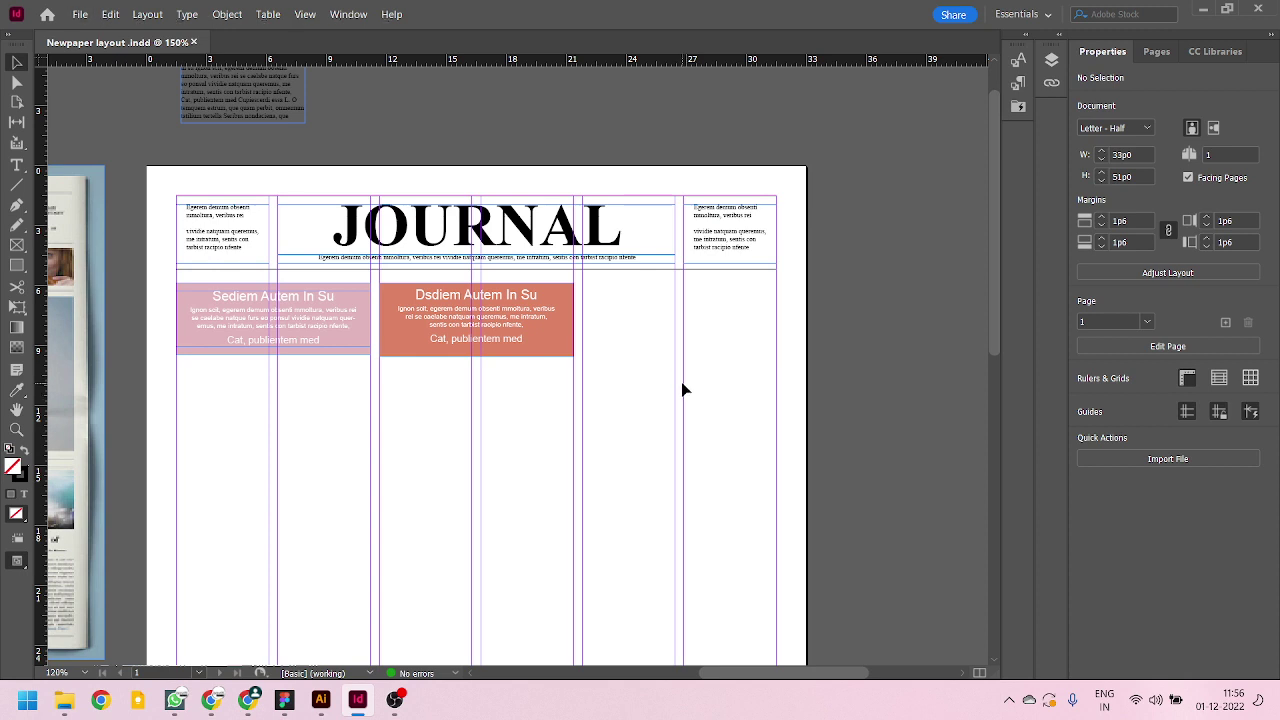
pyautogui.hotkey('ctrl', 'd')
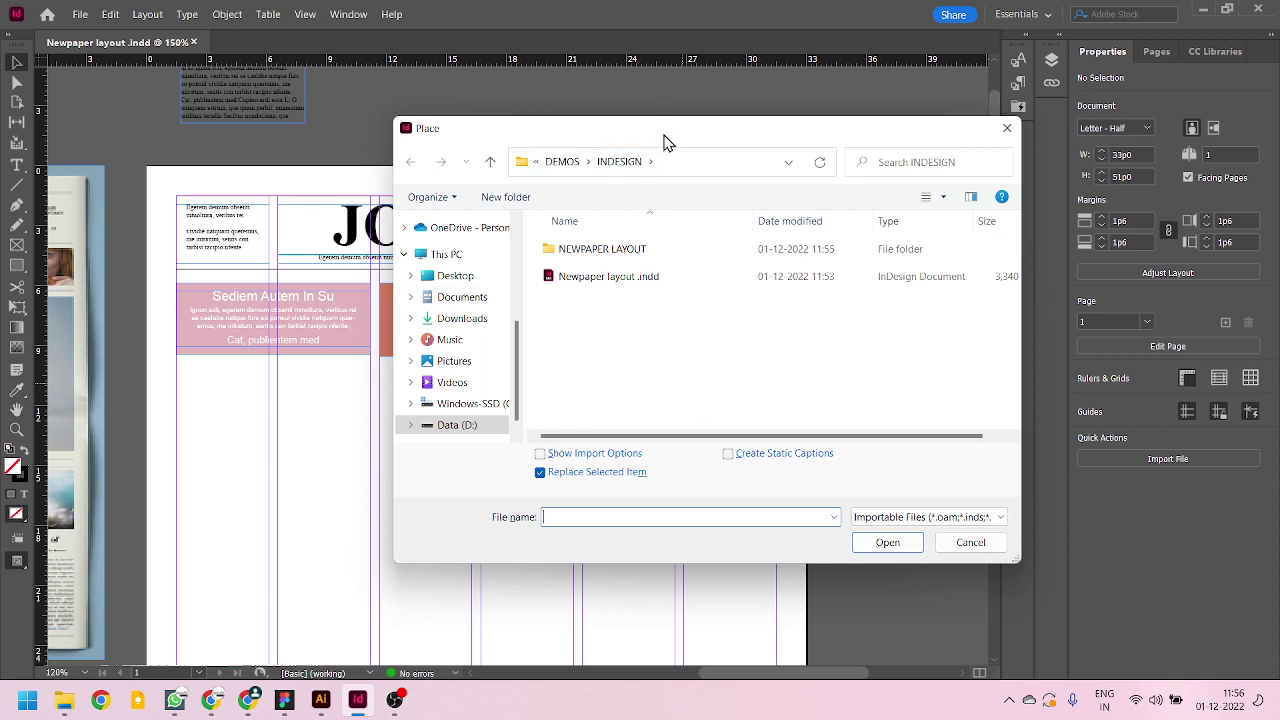
pyautogui.moveTo(663, 134); pyautogui.dragTo(608, 133)
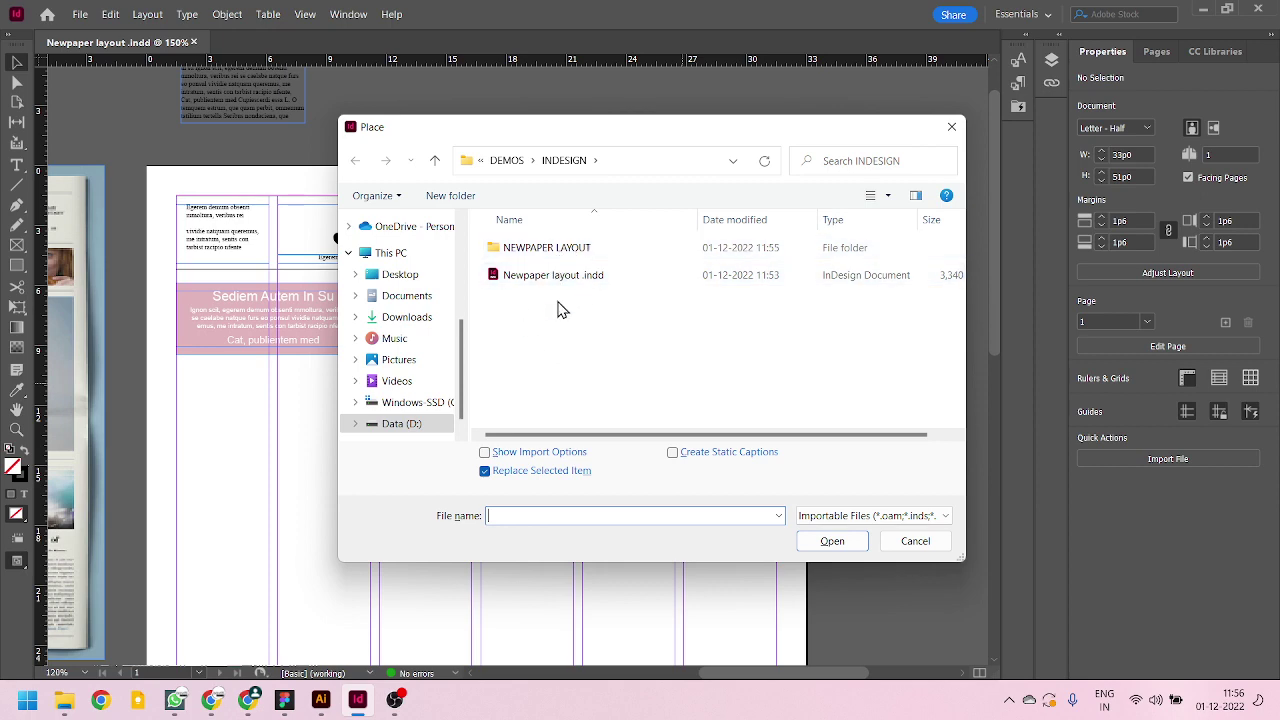
pyautogui.click(915, 541)
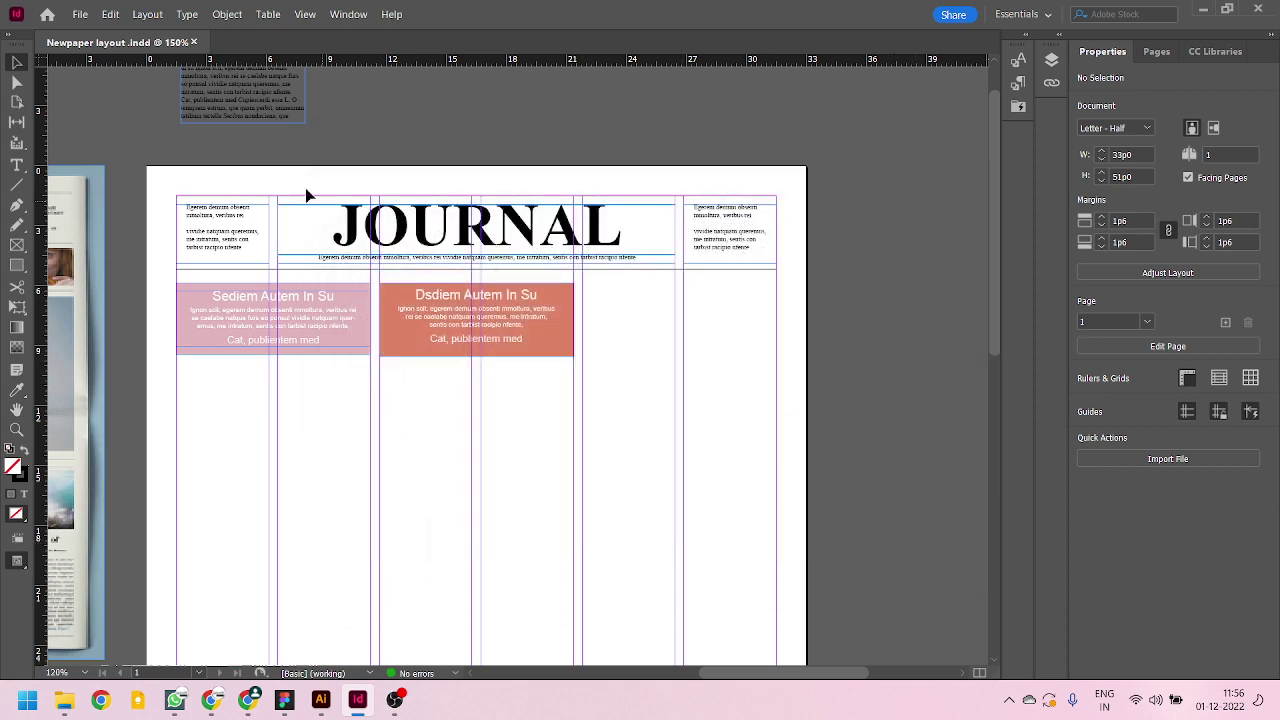
# - Close the newspaper document and browse in File Explorer to PEARL ACADEMY FILES > DEMOS > INDESIGN on drive D
pyautogui.click(194, 42)
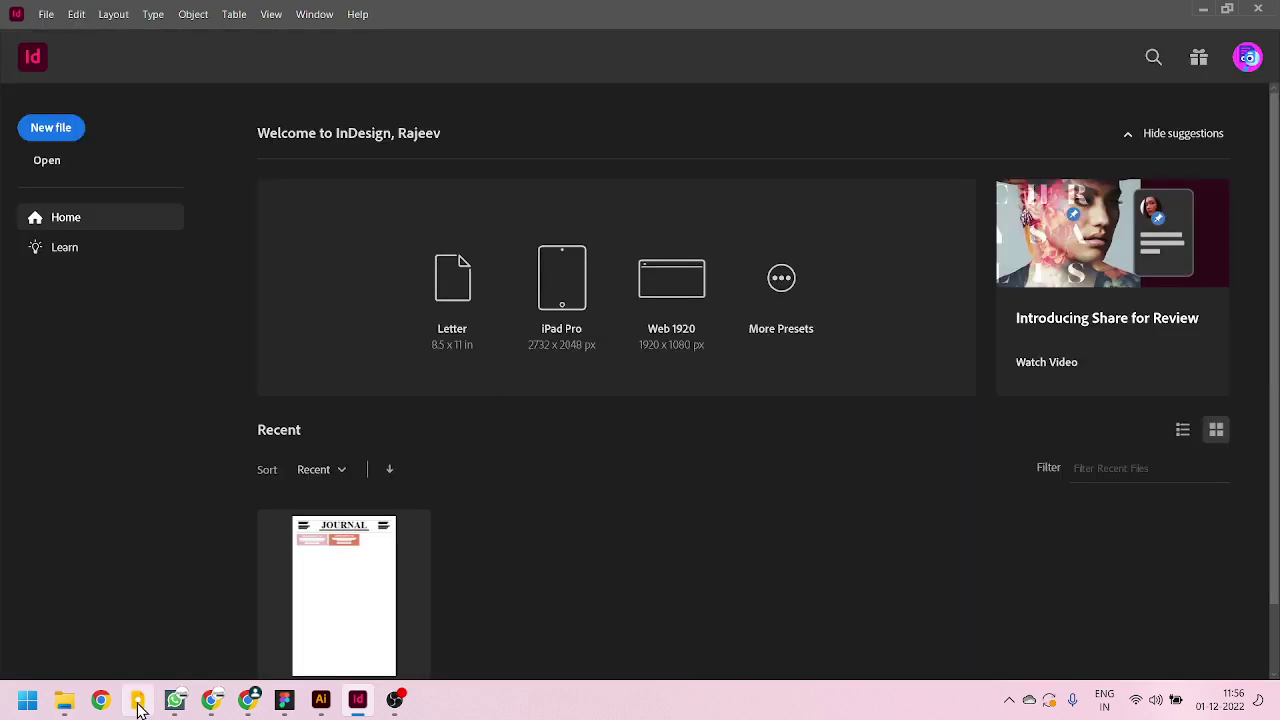
pyautogui.click(64, 700)
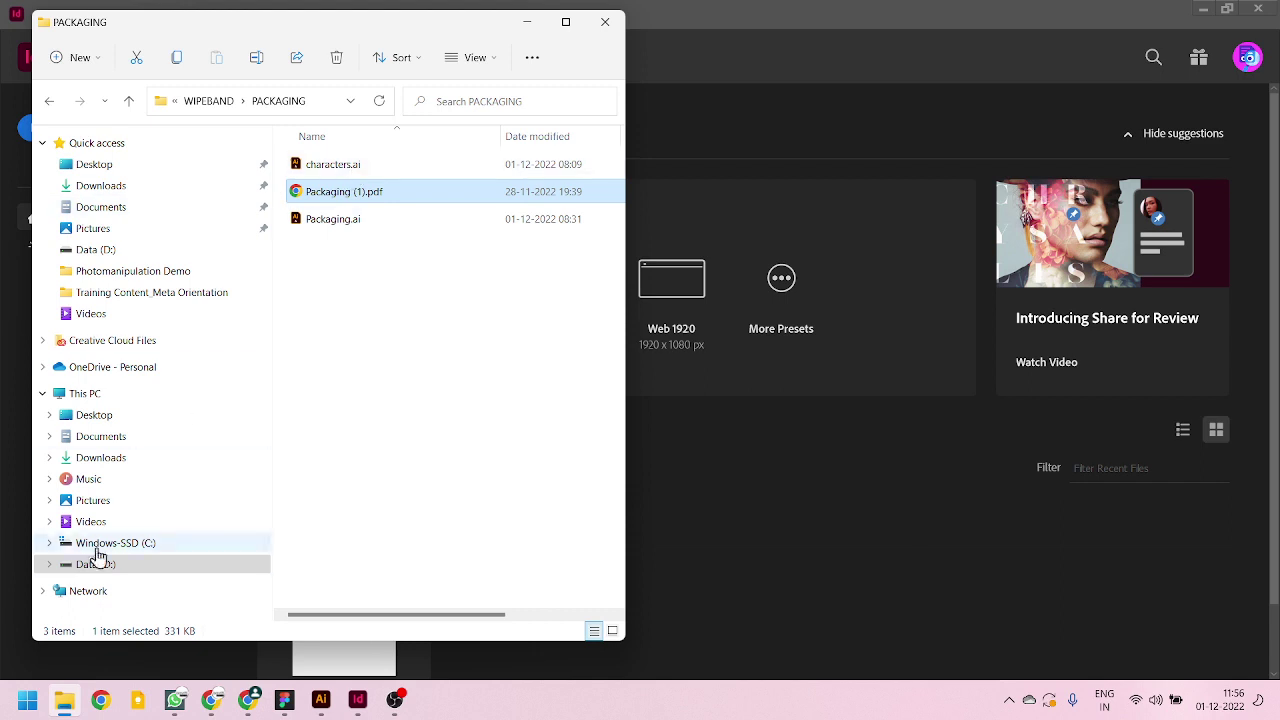
pyautogui.click(98, 557)
pyautogui.doubleClick(363, 196)
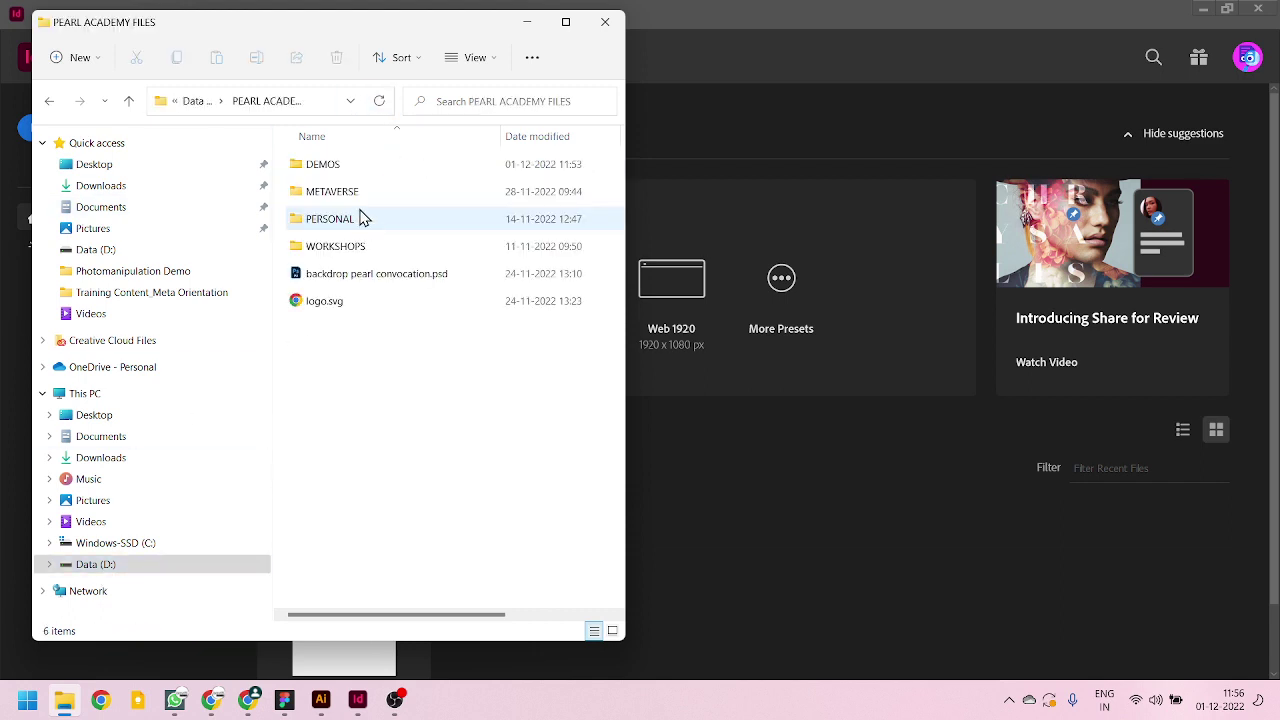
pyautogui.doubleClick(356, 168)
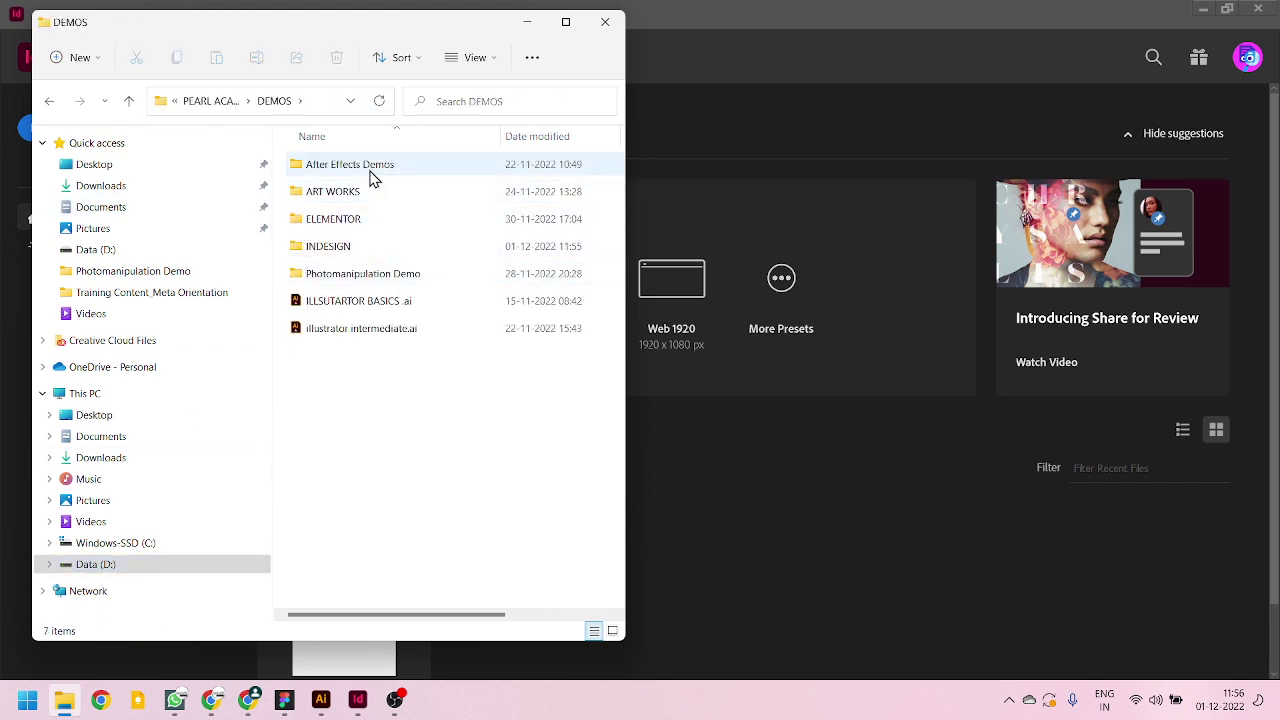
pyautogui.doubleClick(380, 248)
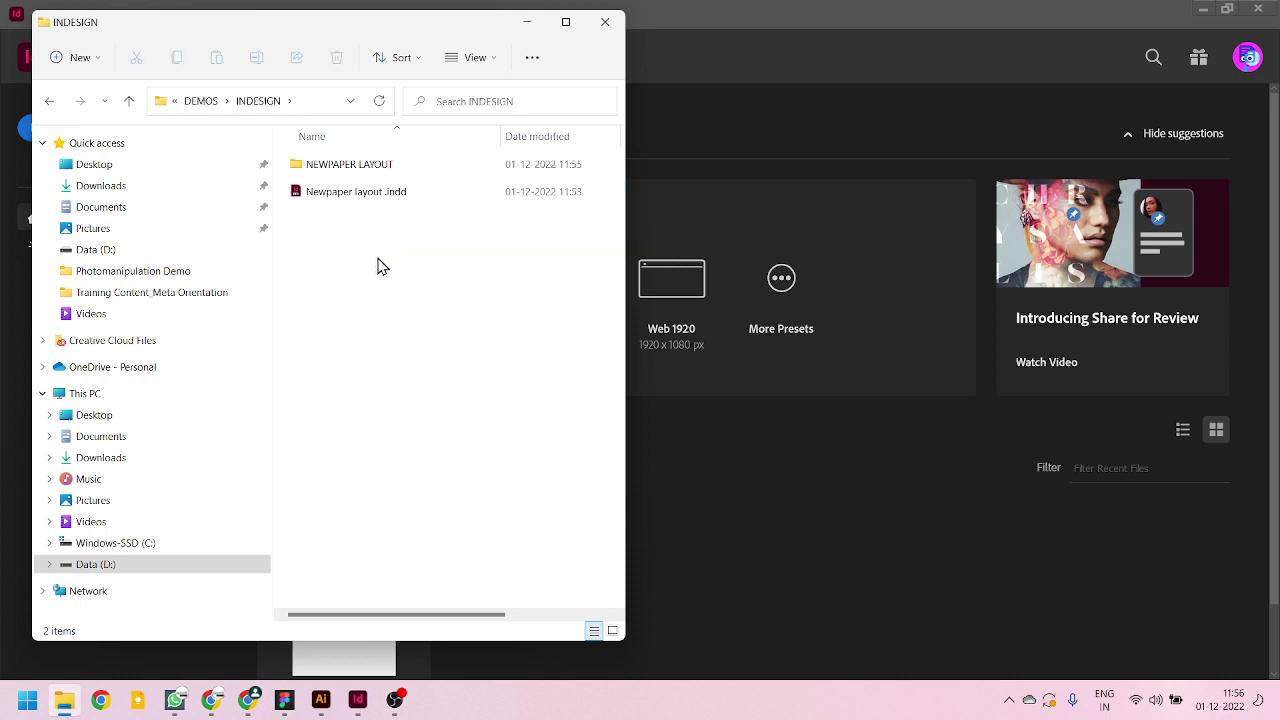
# - Move "Newpaper layout .indd" into the NEWPAPER LAYOUT folder and check the contents of that folder and its IMAGES subfolder
pyautogui.click(340, 200)
pyautogui.moveTo(338, 203); pyautogui.dragTo(335, 167)
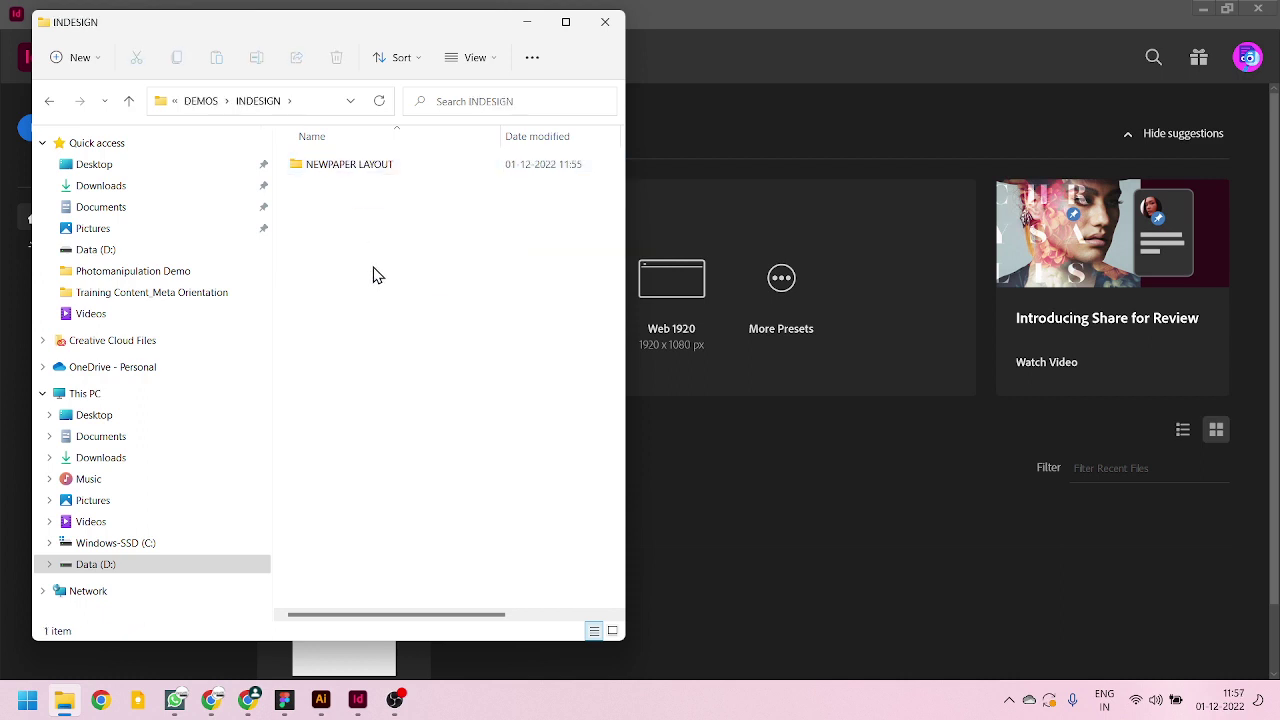
pyautogui.doubleClick(322, 166)
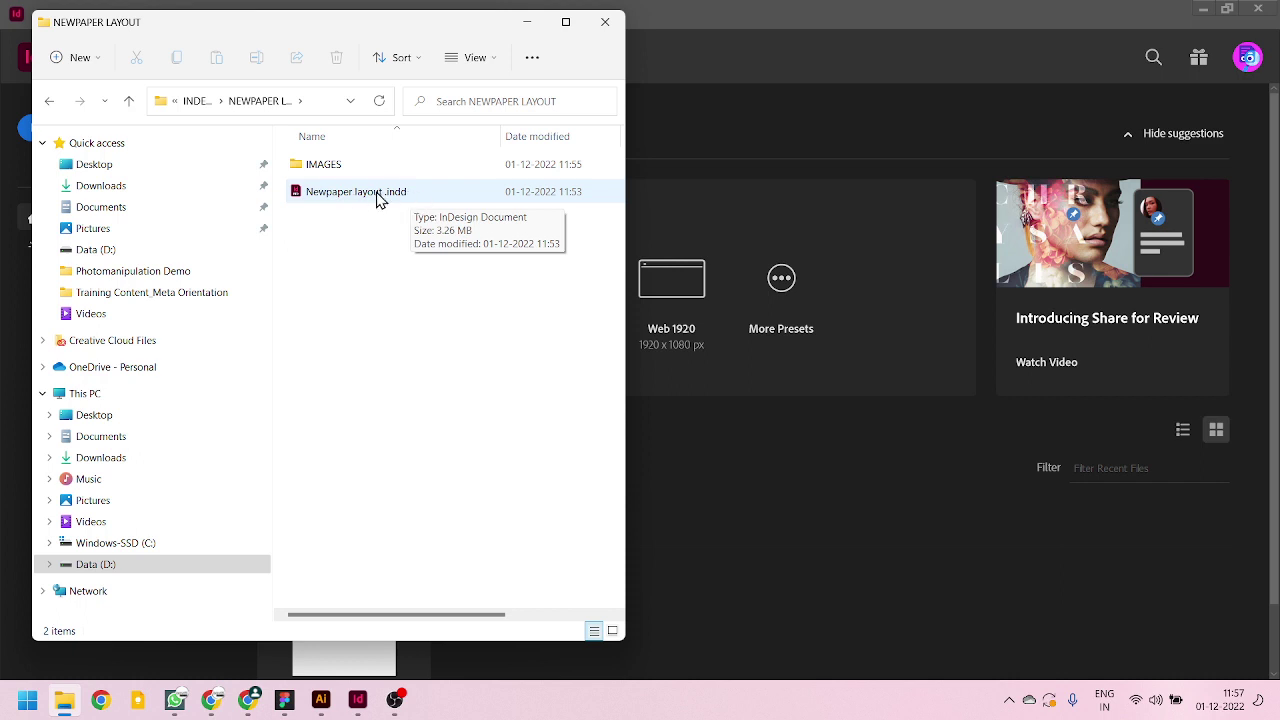
pyautogui.click(333, 172)
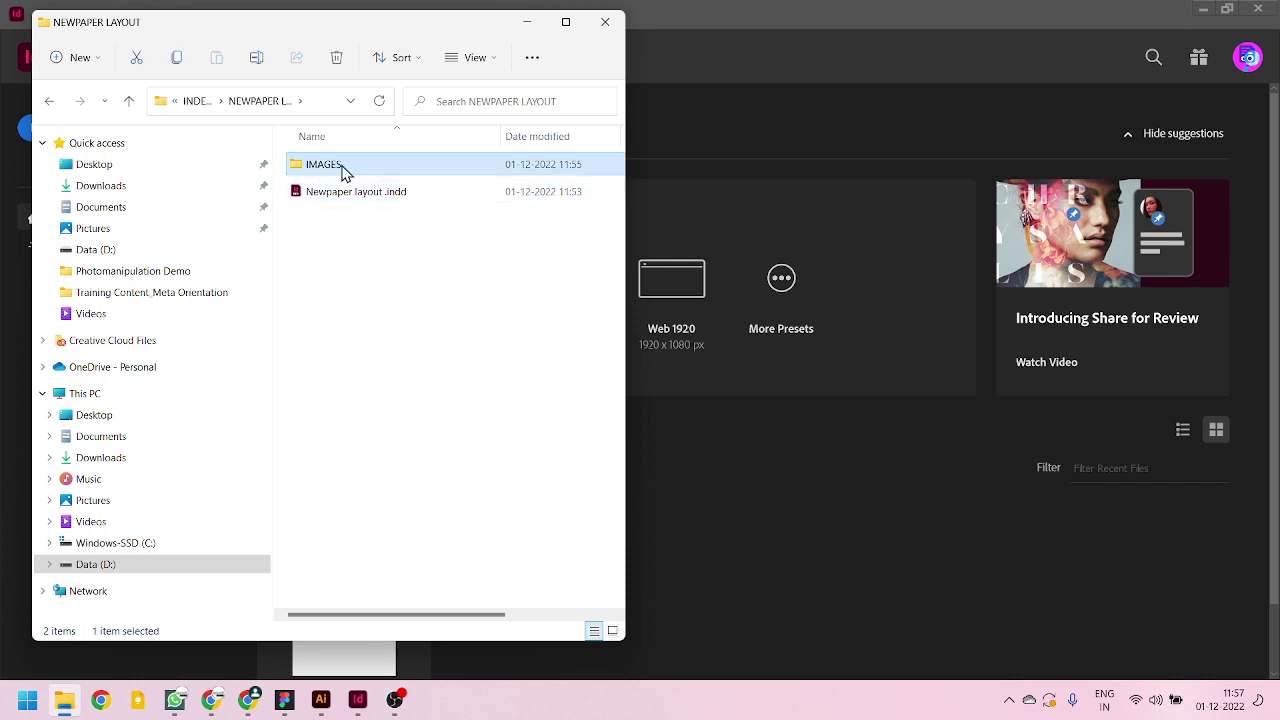
pyautogui.doubleClick(348, 172)
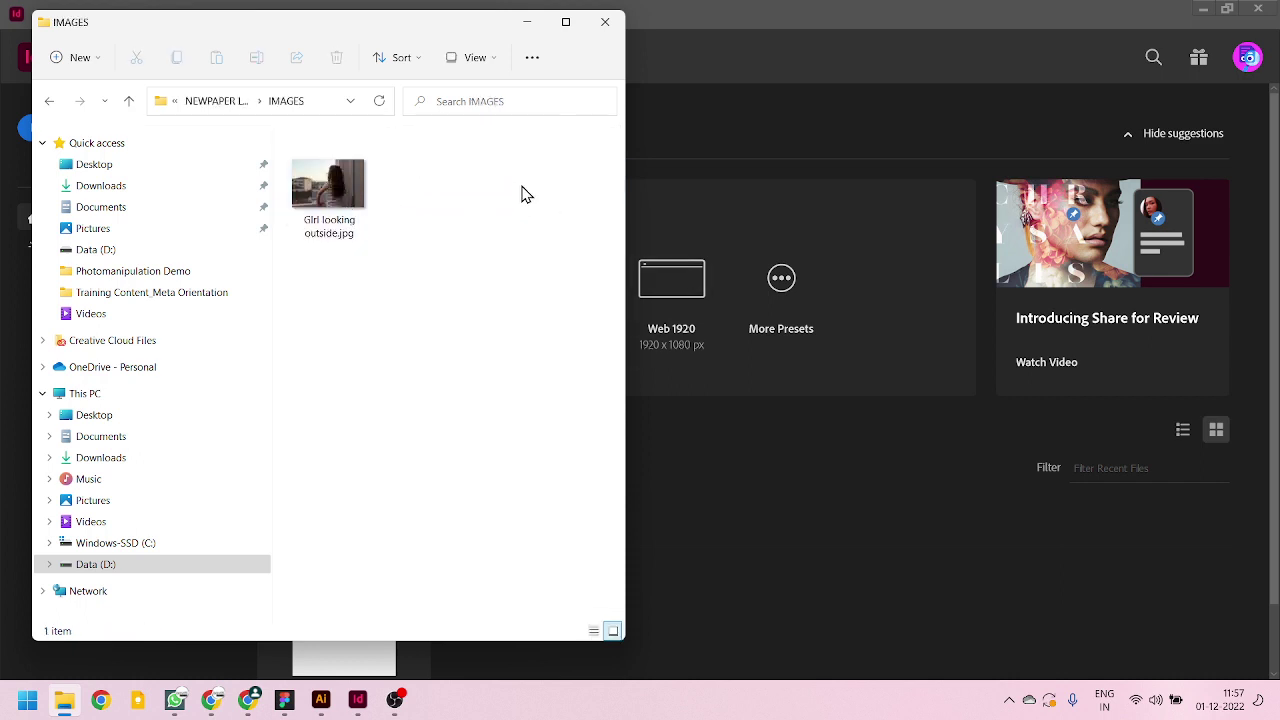
pyautogui.click(128, 101)
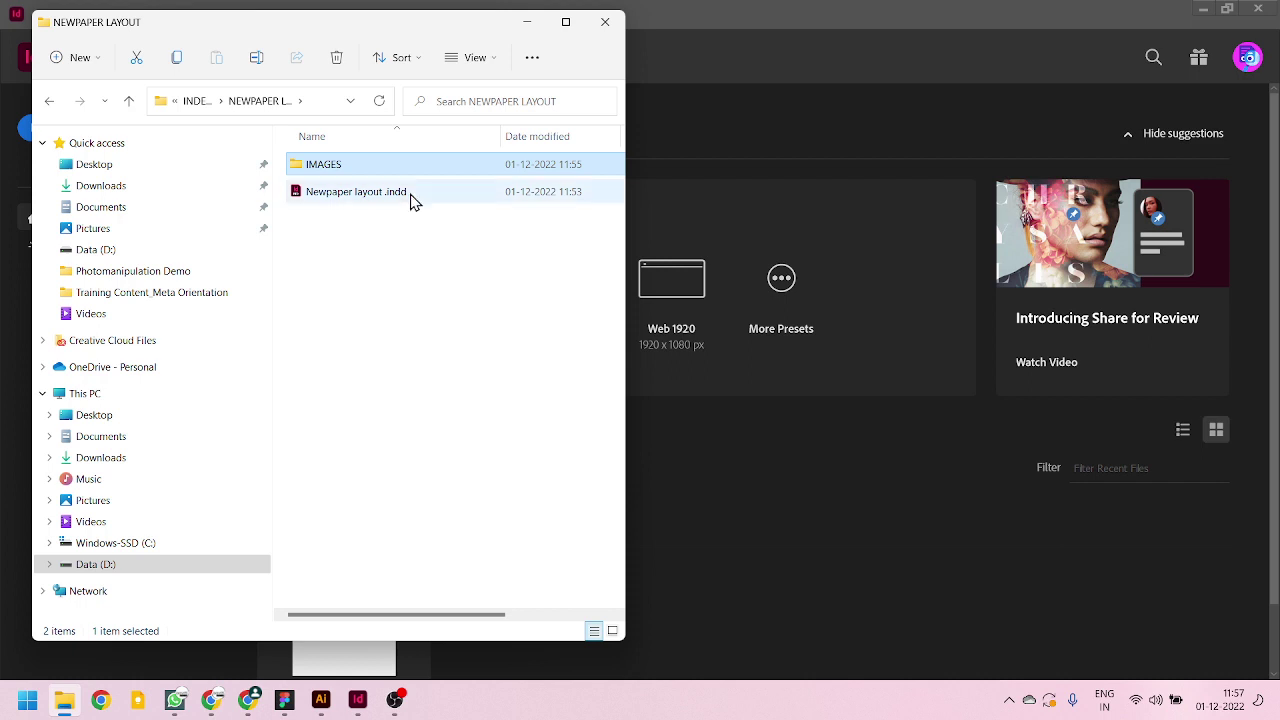
# - Try to reopen the JOURNAL document from InDesign's recent files
pyautogui.click(706, 10)
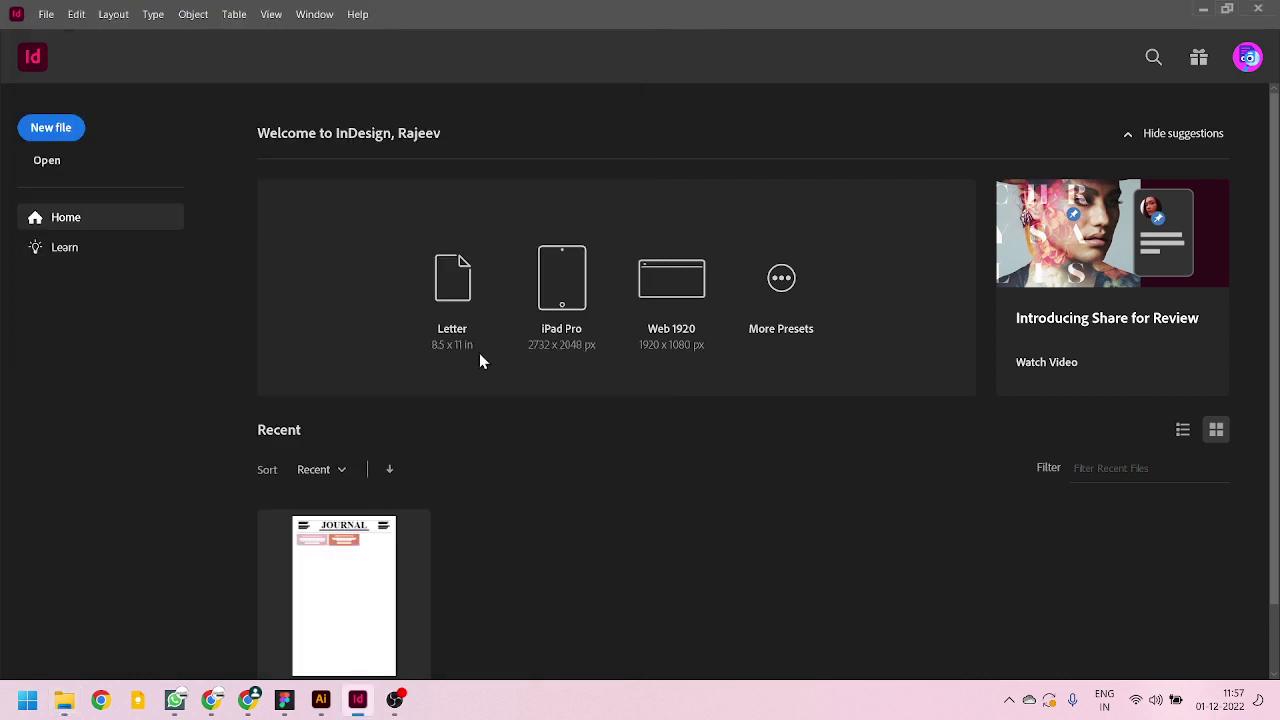
pyautogui.click(370, 612)
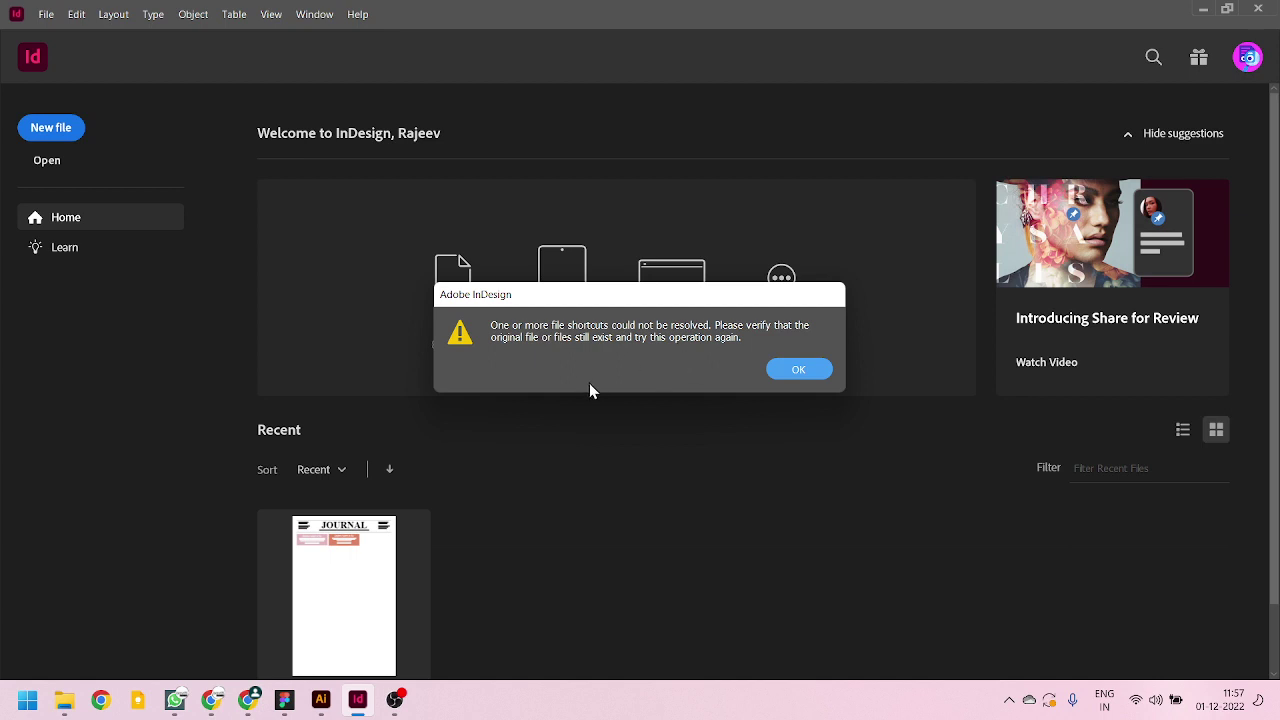
pyautogui.click(810, 371)
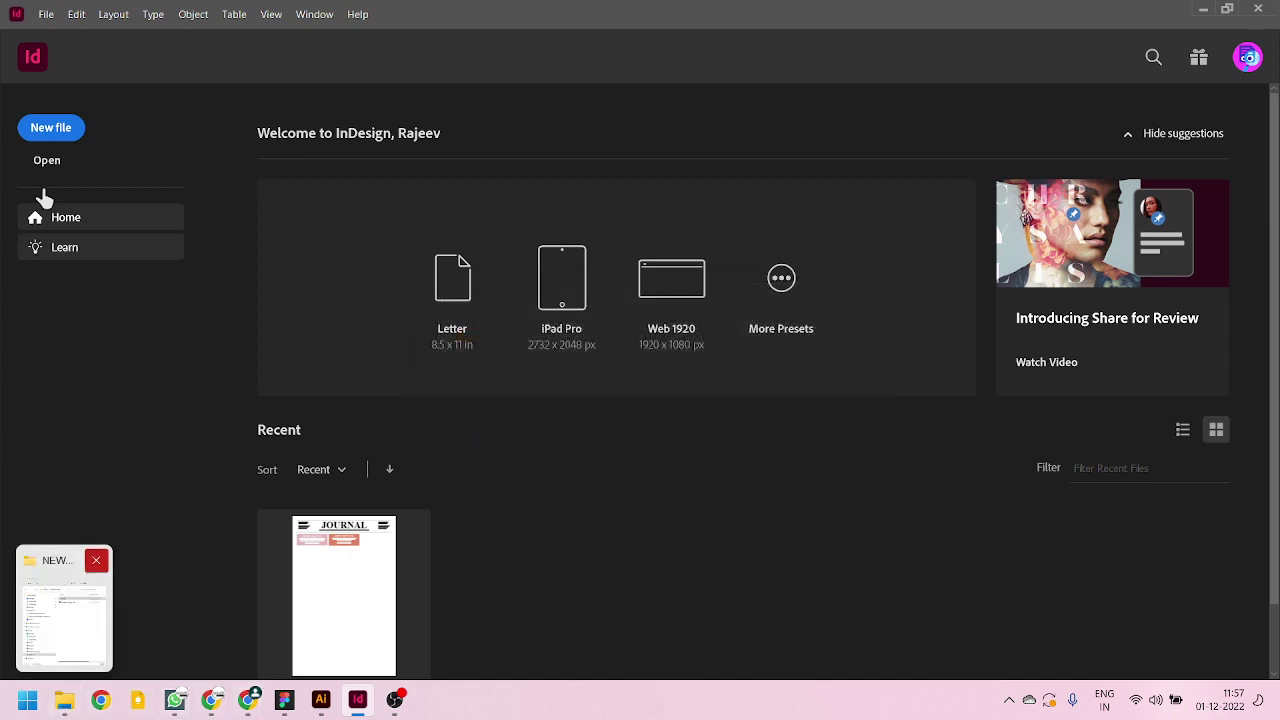
# - Open "Newpaper layout .indd" from the NEWPAPER LAYOUT folder in File Explorer
pyautogui.click(64, 699)
pyautogui.click(335, 192)
pyautogui.doubleClick(335, 192)
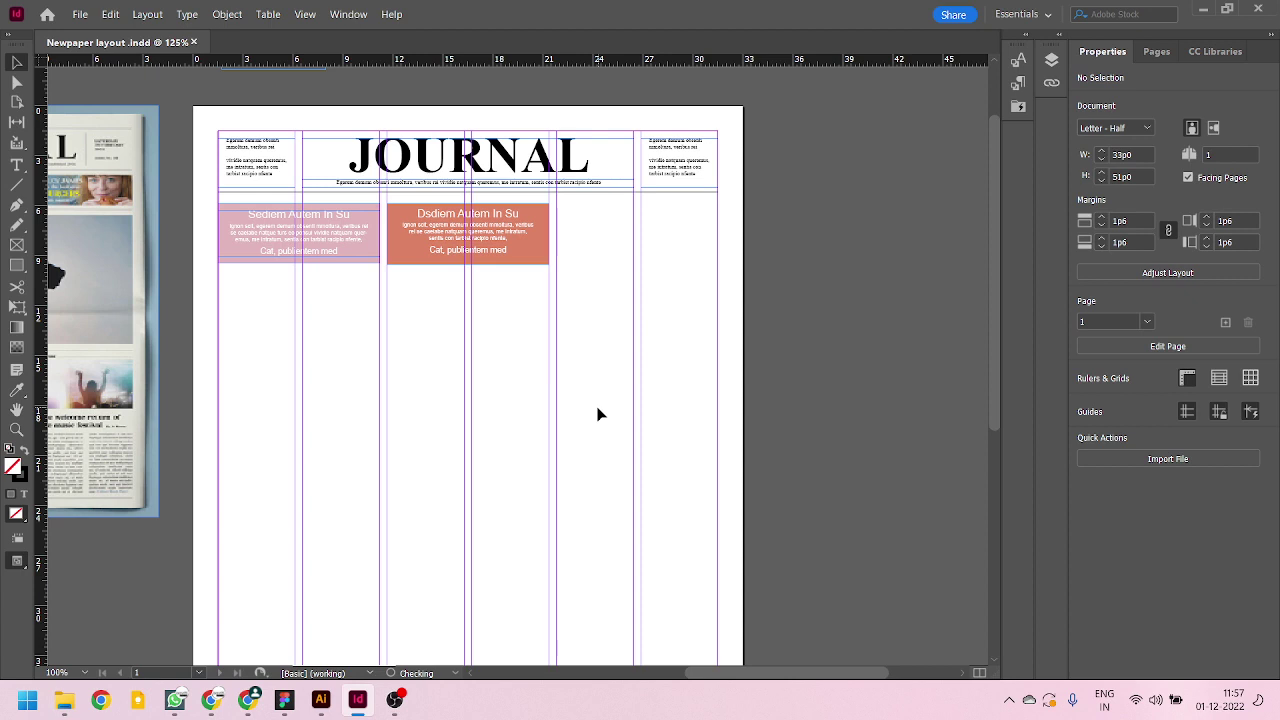
# - Load "Girl looking outside.jpg" from NEWPAPER LAYOUT > IMAGES for placing on the page
pyautogui.scroll(3, 600, 410)
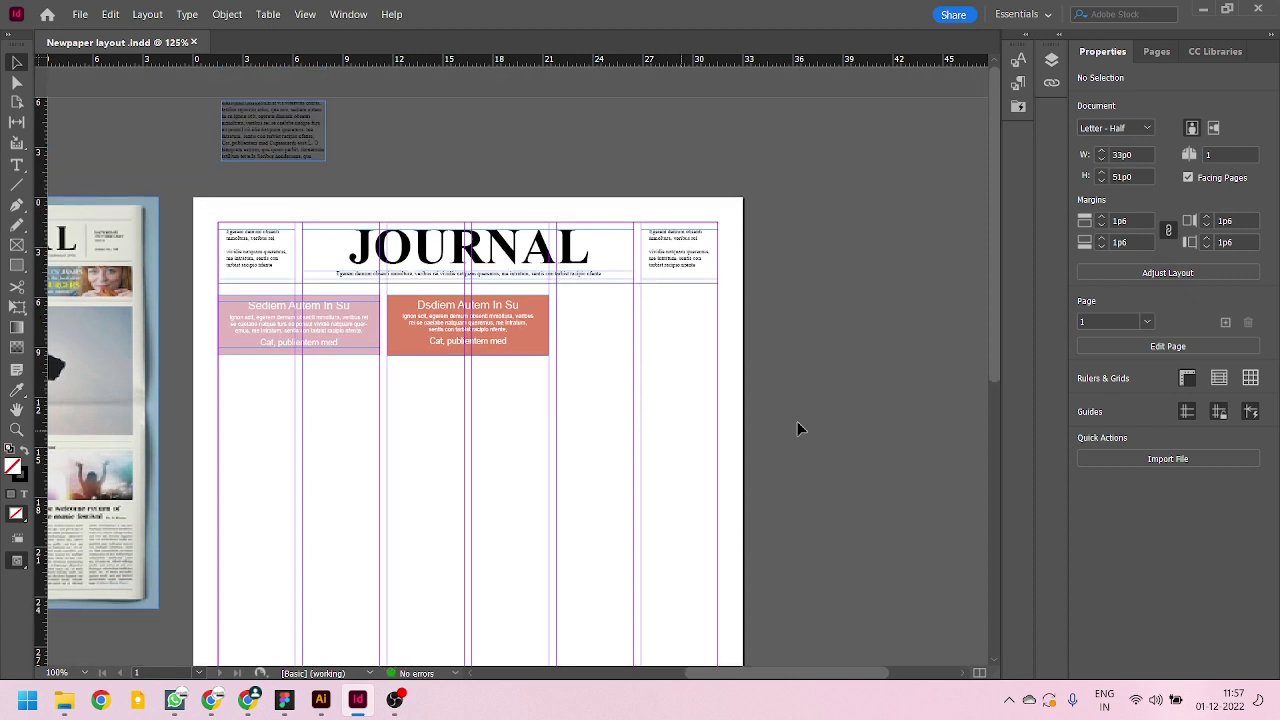
pyautogui.hotkey('ctrl', 'd')
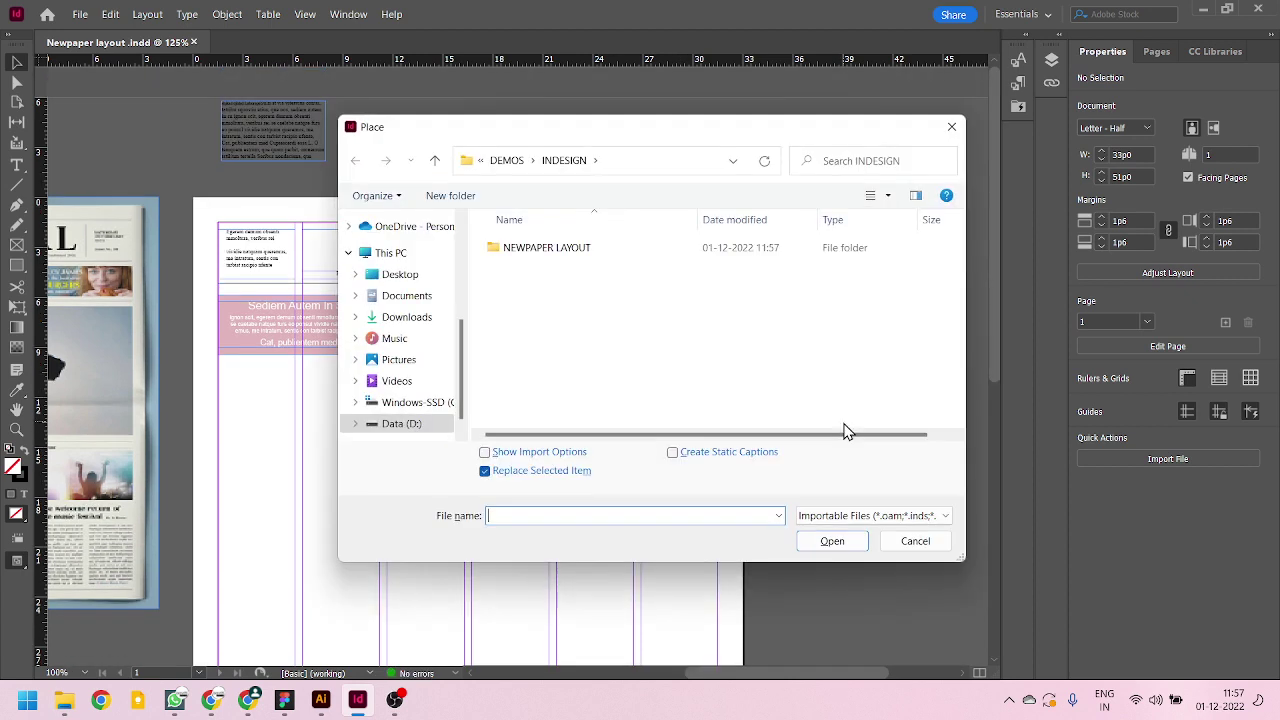
pyautogui.doubleClick(530, 257)
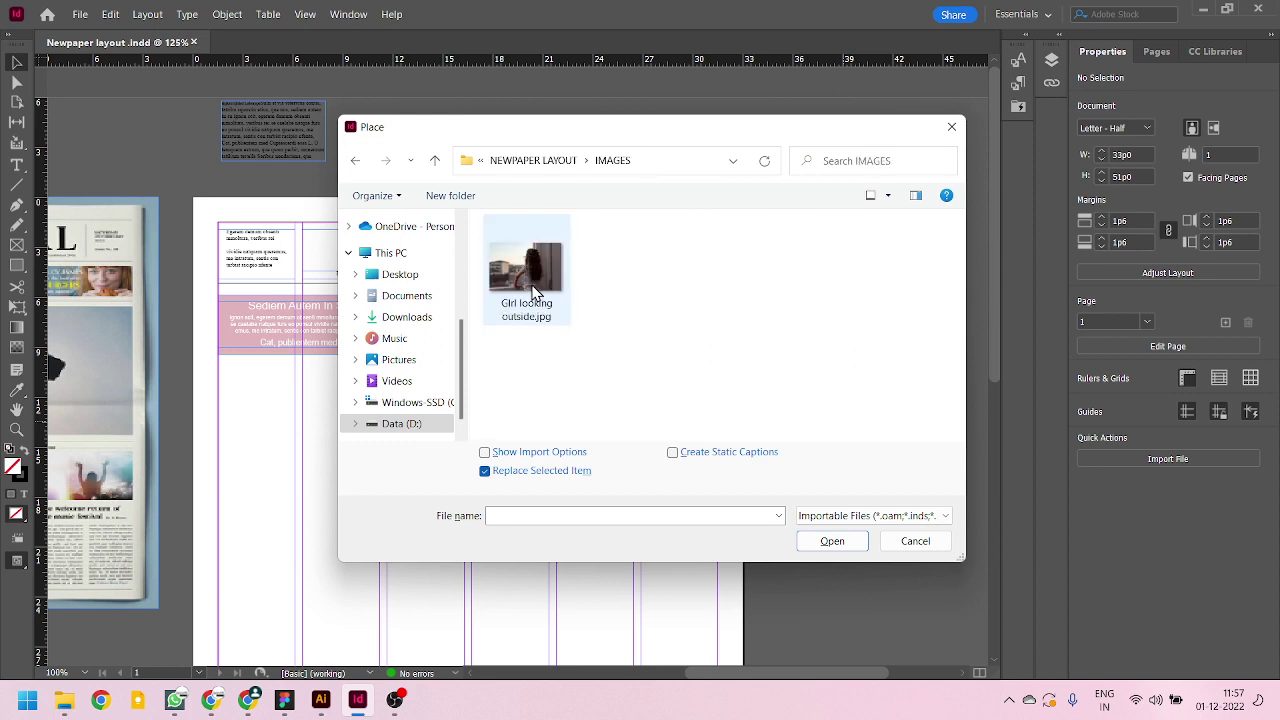
pyautogui.click(538, 287)
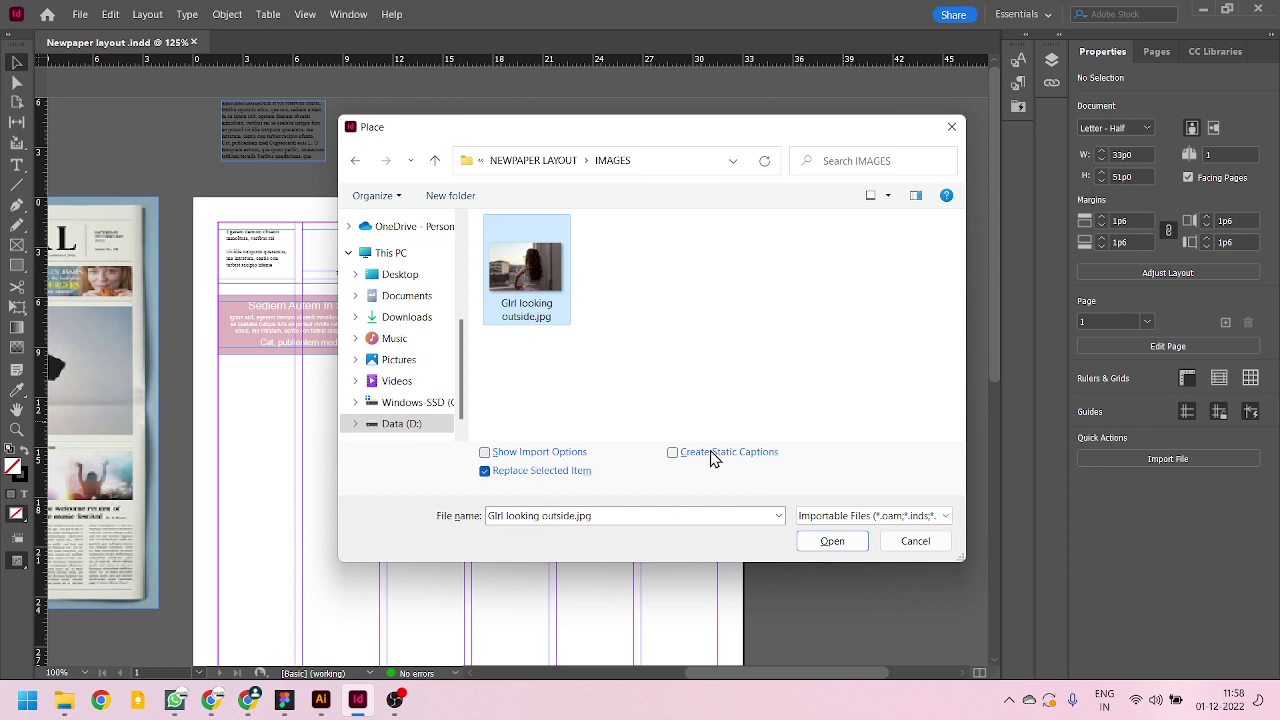
pyautogui.click(849, 550)
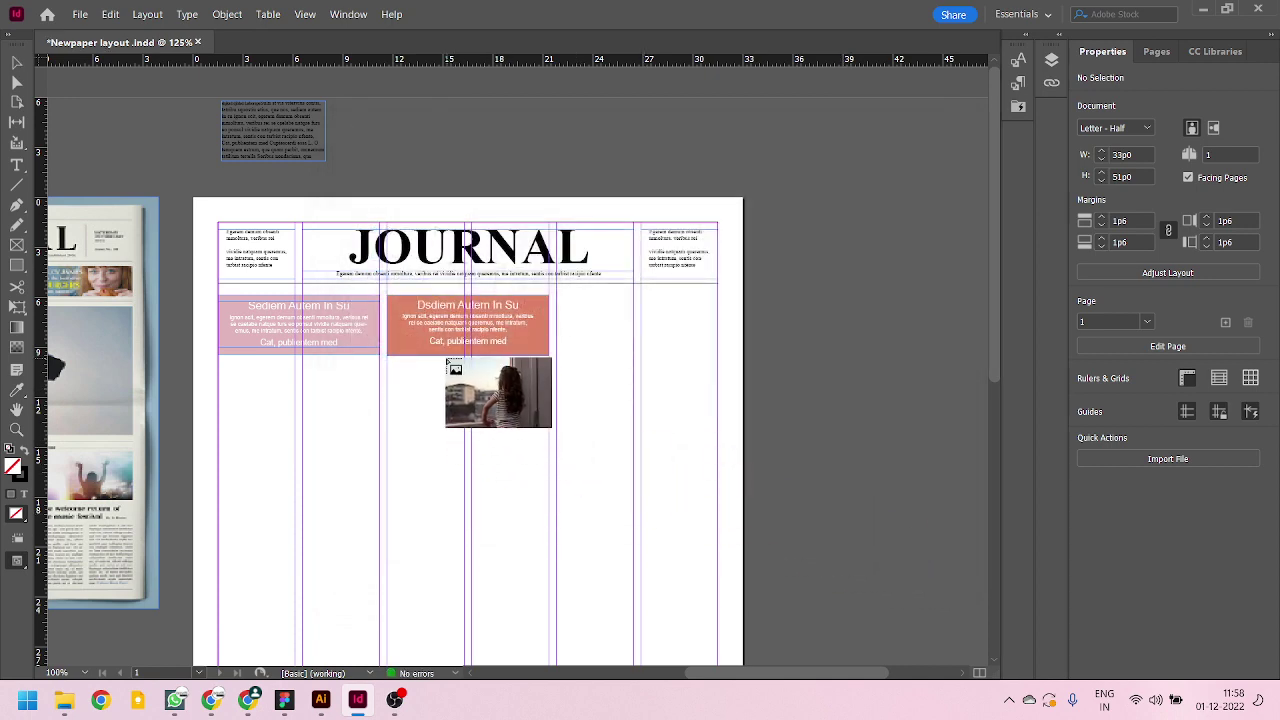
# - Try placing the girl photo below the second teaser box at one, two and three column widths, undoing each placement
pyautogui.scroll(2, 690, 312)
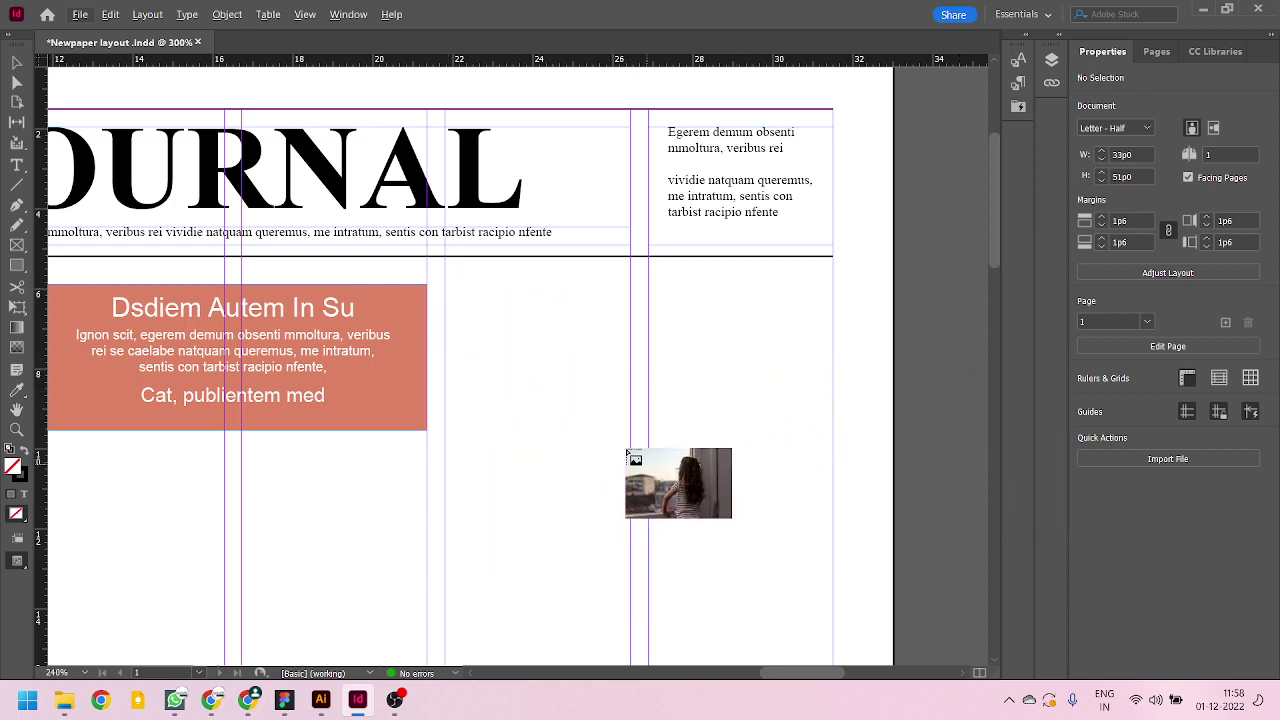
pyautogui.scroll(-5, 574, 434)
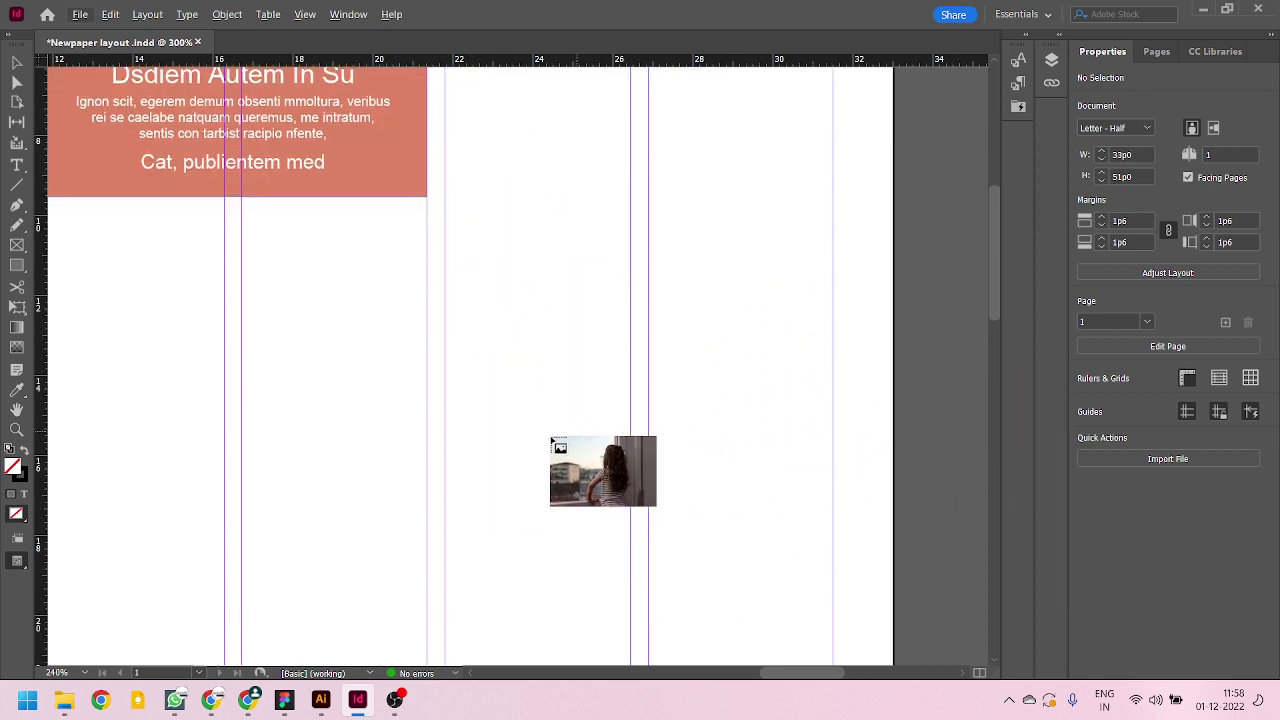
pyautogui.scroll(3, 560, 170)
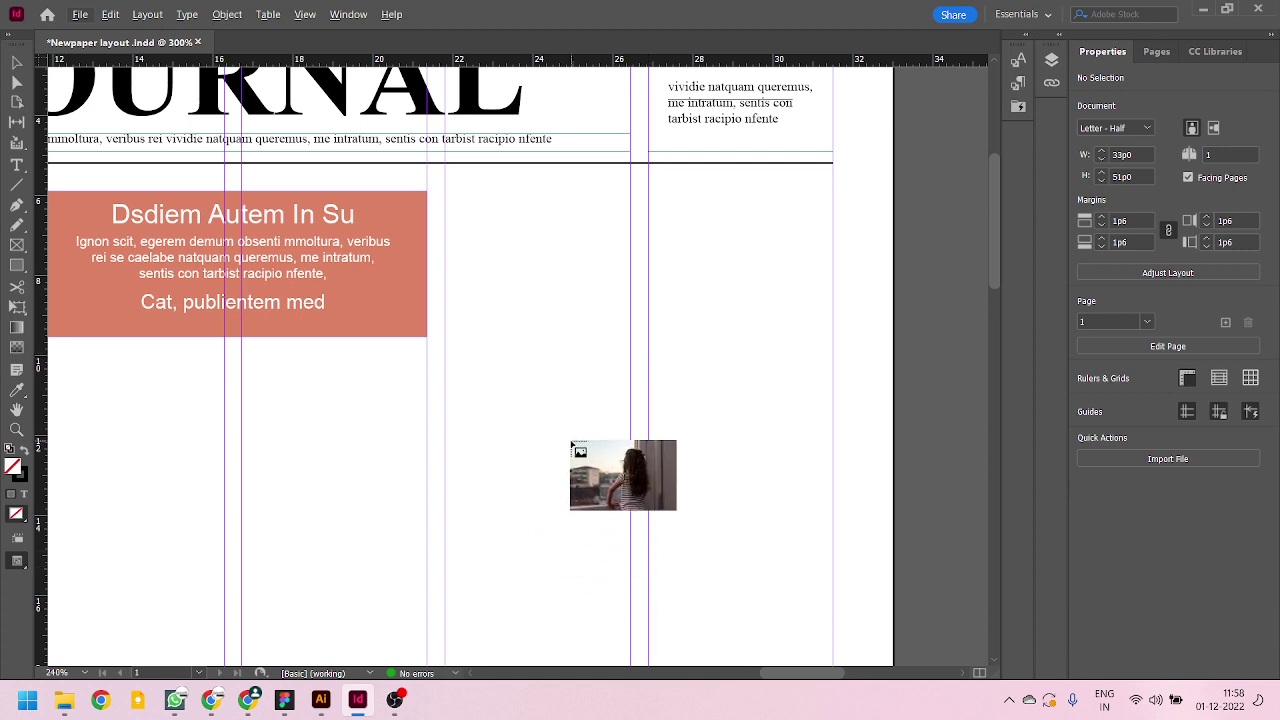
pyautogui.scroll(-2, 560, 540)
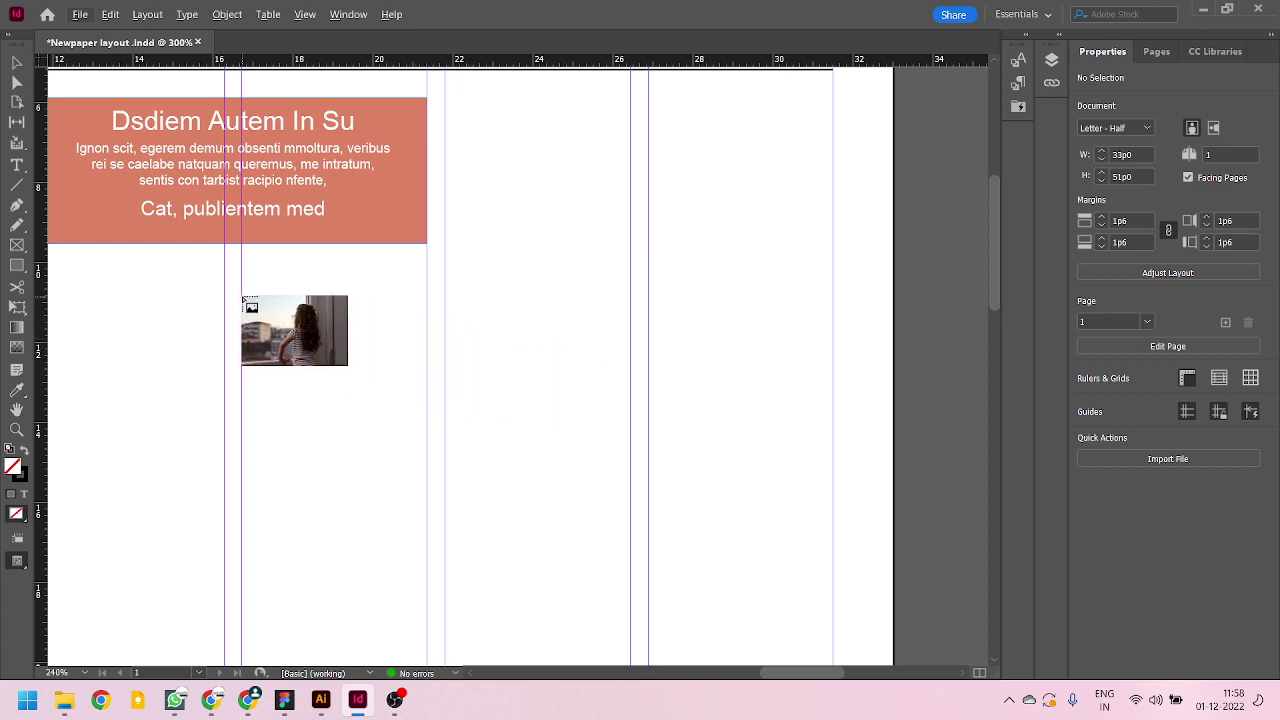
pyautogui.moveTo(242, 297); pyautogui.dragTo(426, 419)
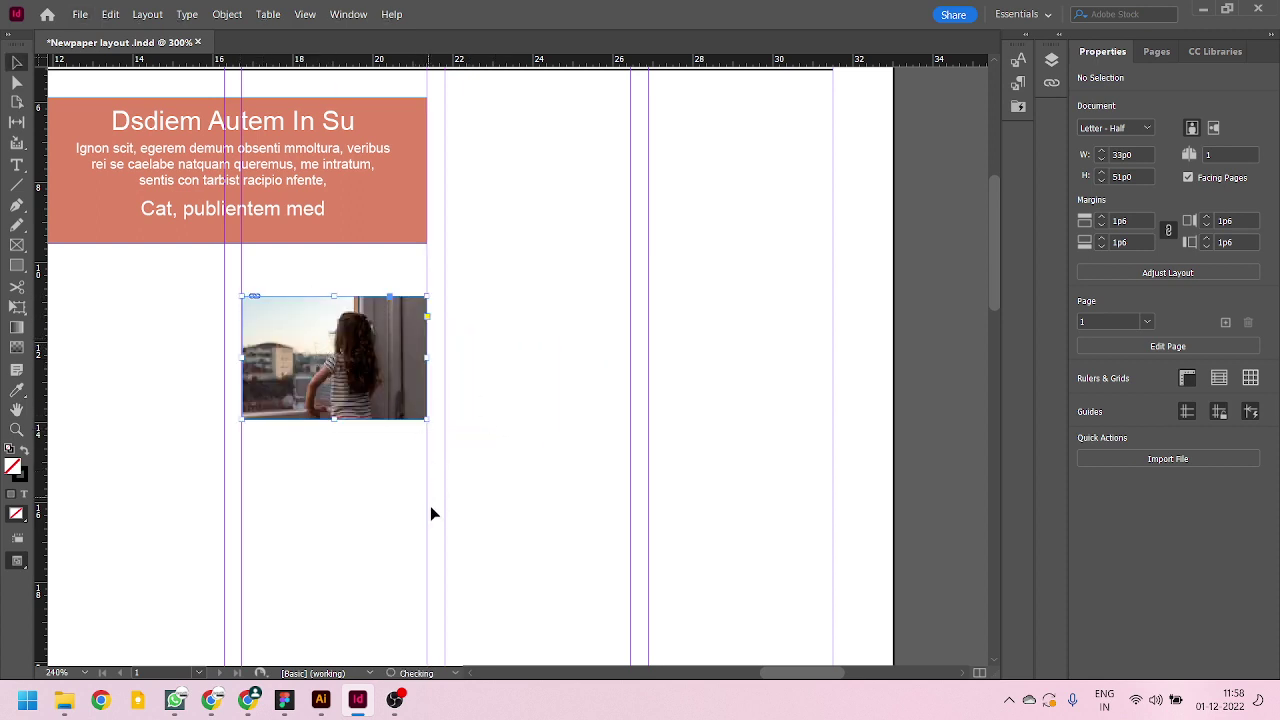
pyautogui.hotkey('ctrl', 'z')
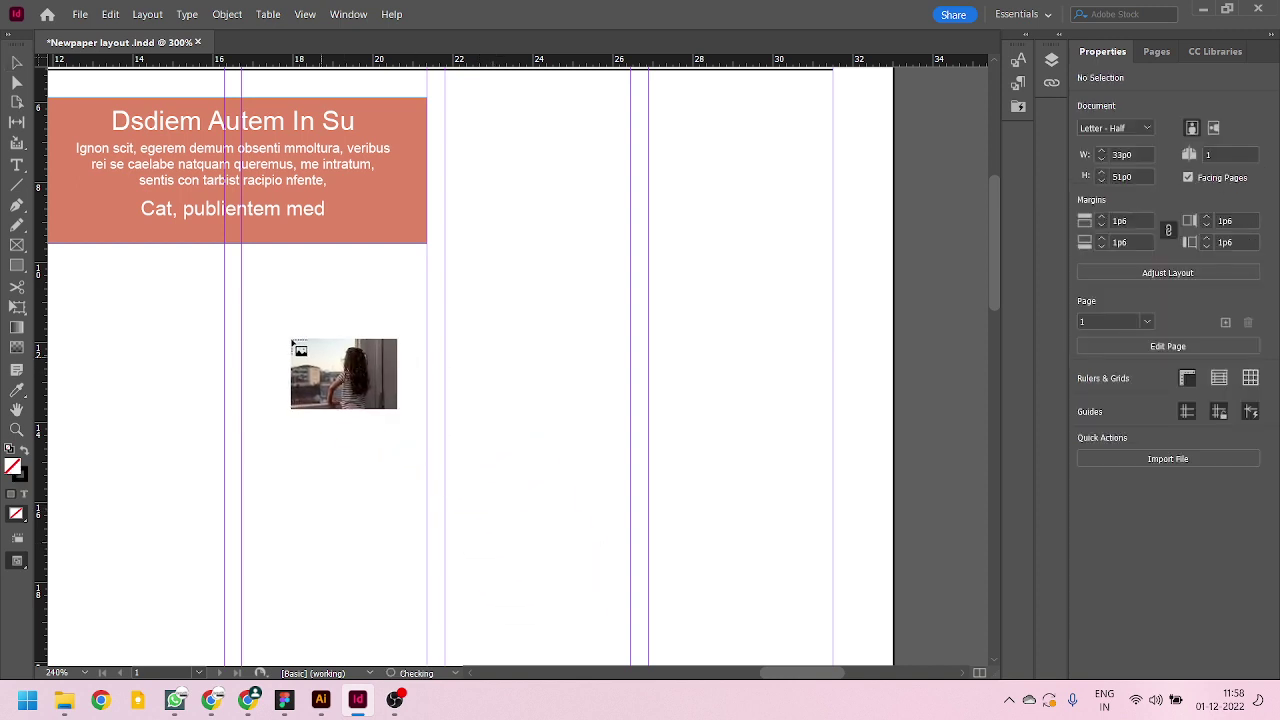
pyautogui.moveTo(242, 288); pyautogui.dragTo(630, 546)
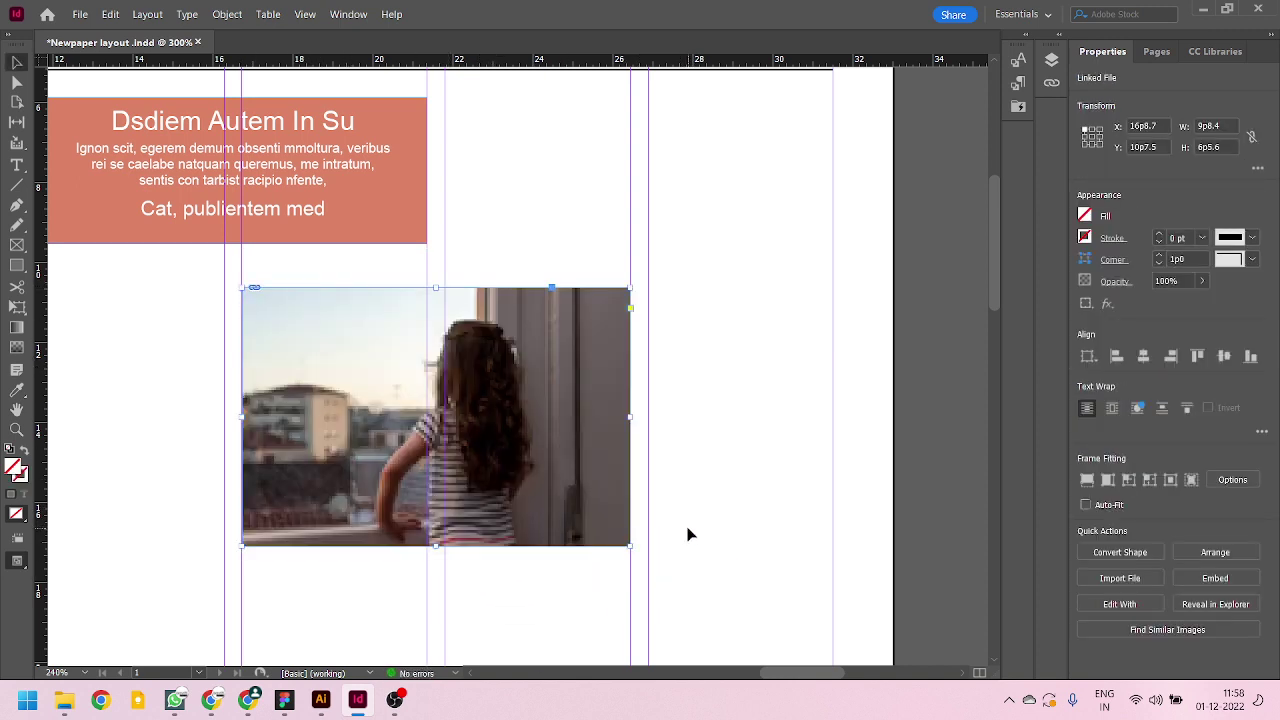
pyautogui.hotkey('ctrl', 'z')
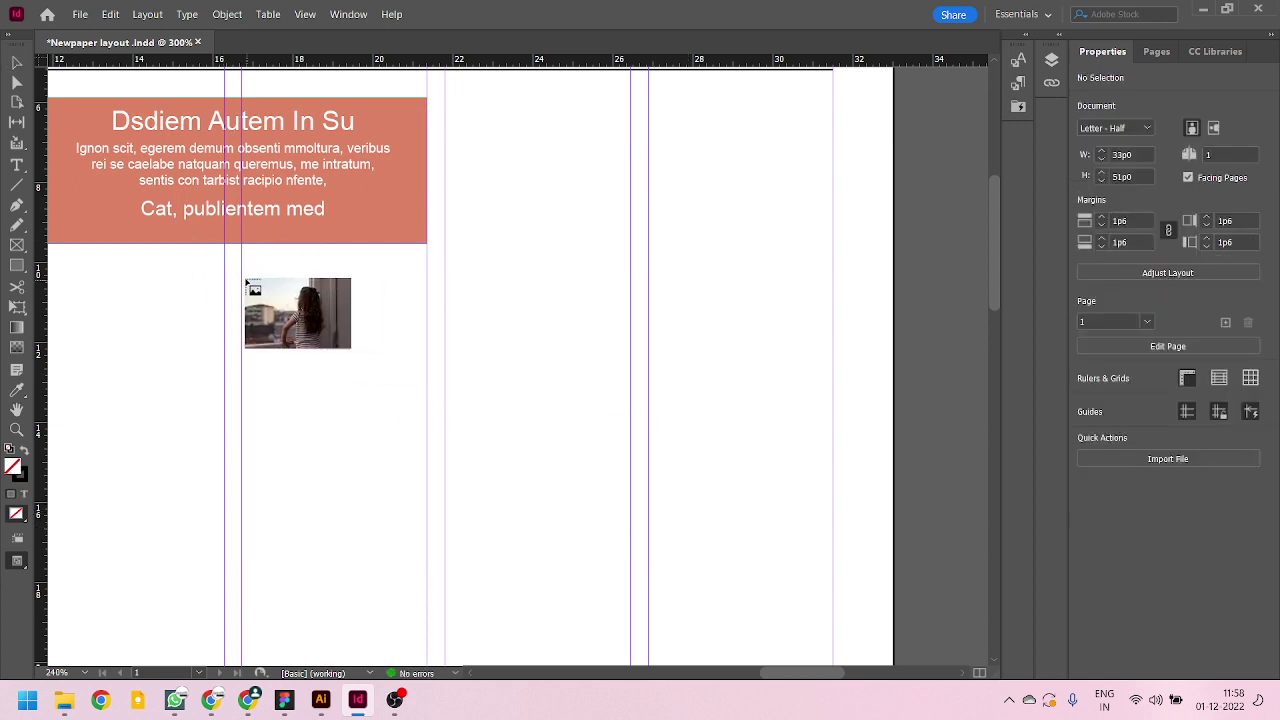
pyautogui.moveTo(242, 277); pyautogui.dragTo(831, 569)
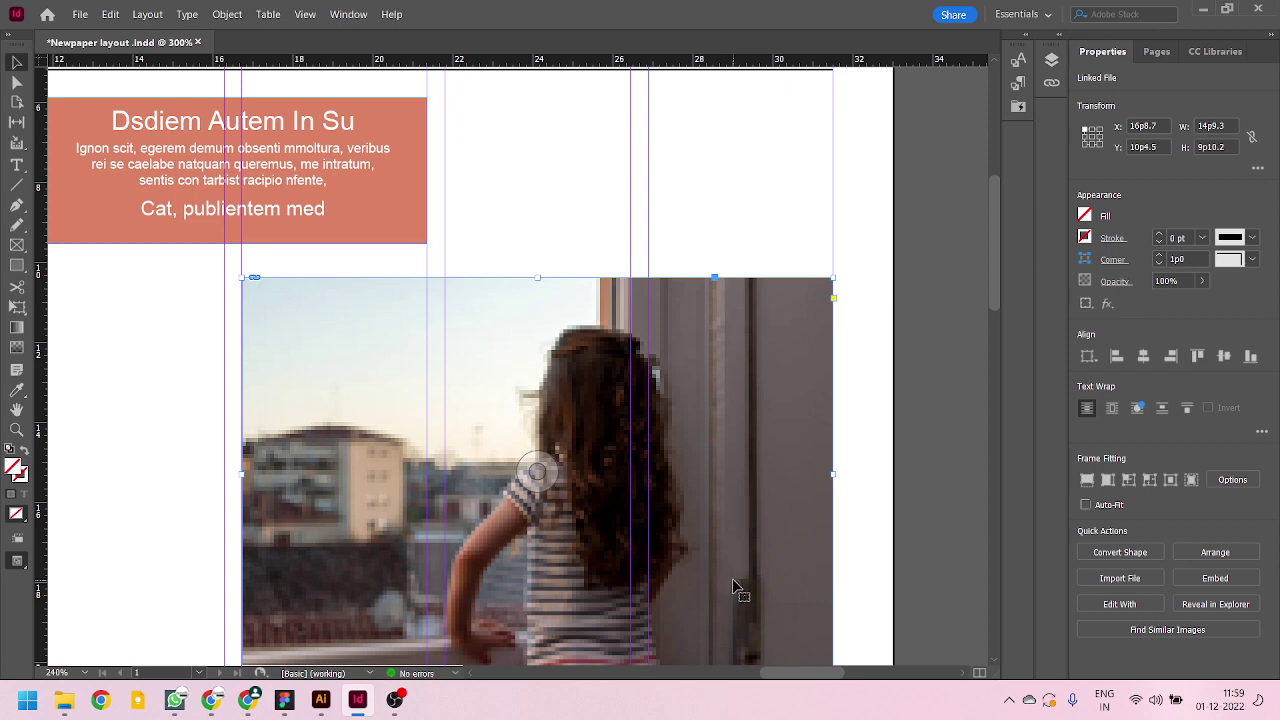
pyautogui.hotkey('ctrl', 'z')
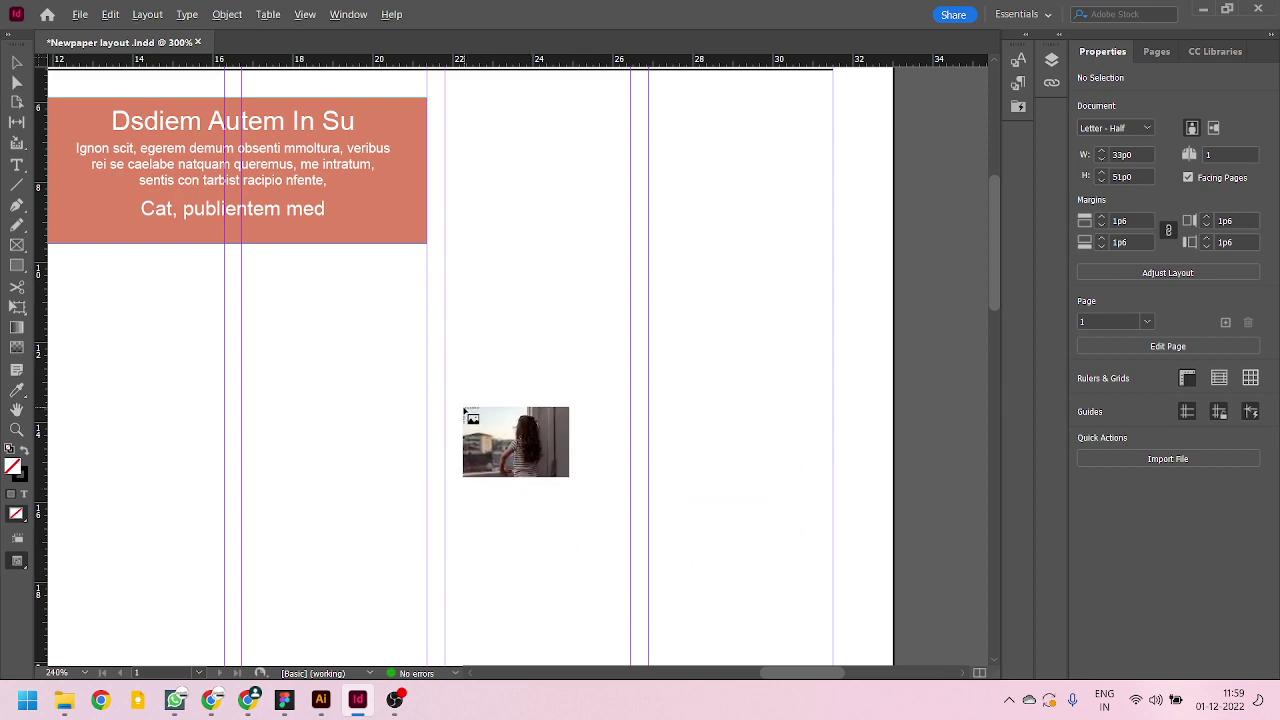
# - Discard the loaded girl photo without placing it on the page
pyautogui.keyDown('alt'); pyautogui.scroll(-2, 466, 417); pyautogui.keyUp('alt')
pyautogui.keyDown('alt'); pyautogui.scroll(2, 537, 229); pyautogui.keyUp('alt')
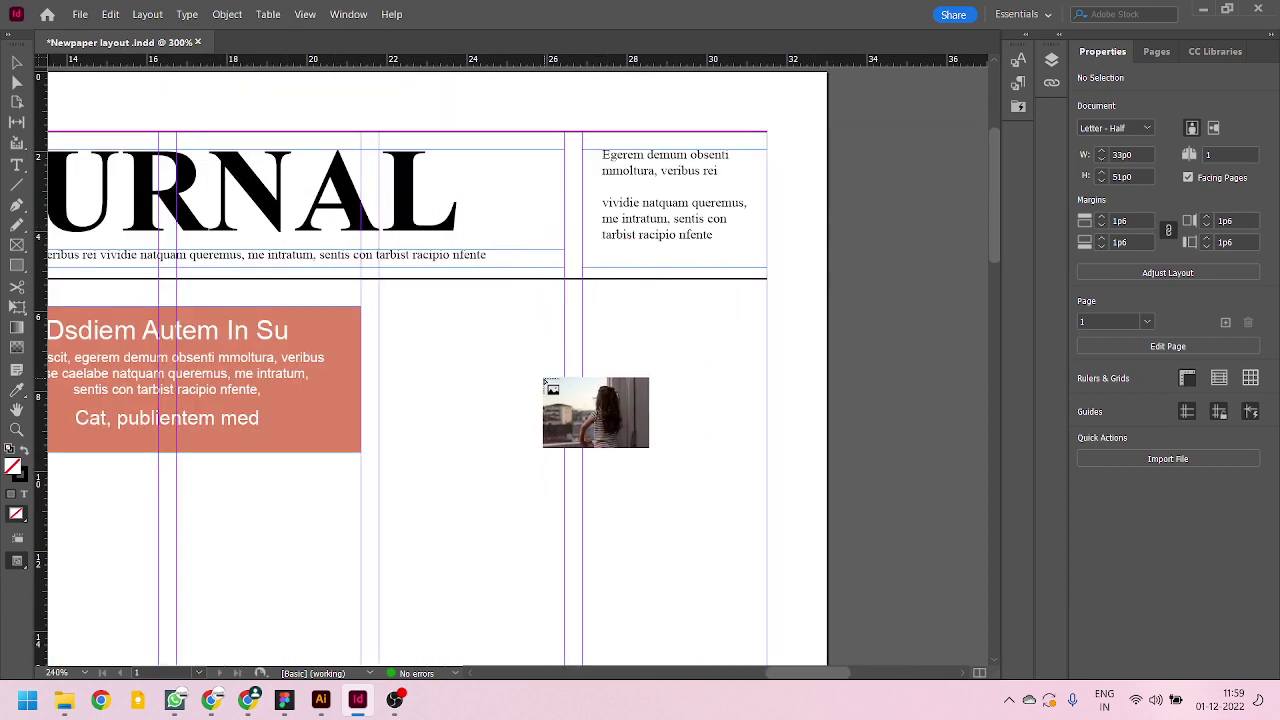
pyautogui.press('Escape')
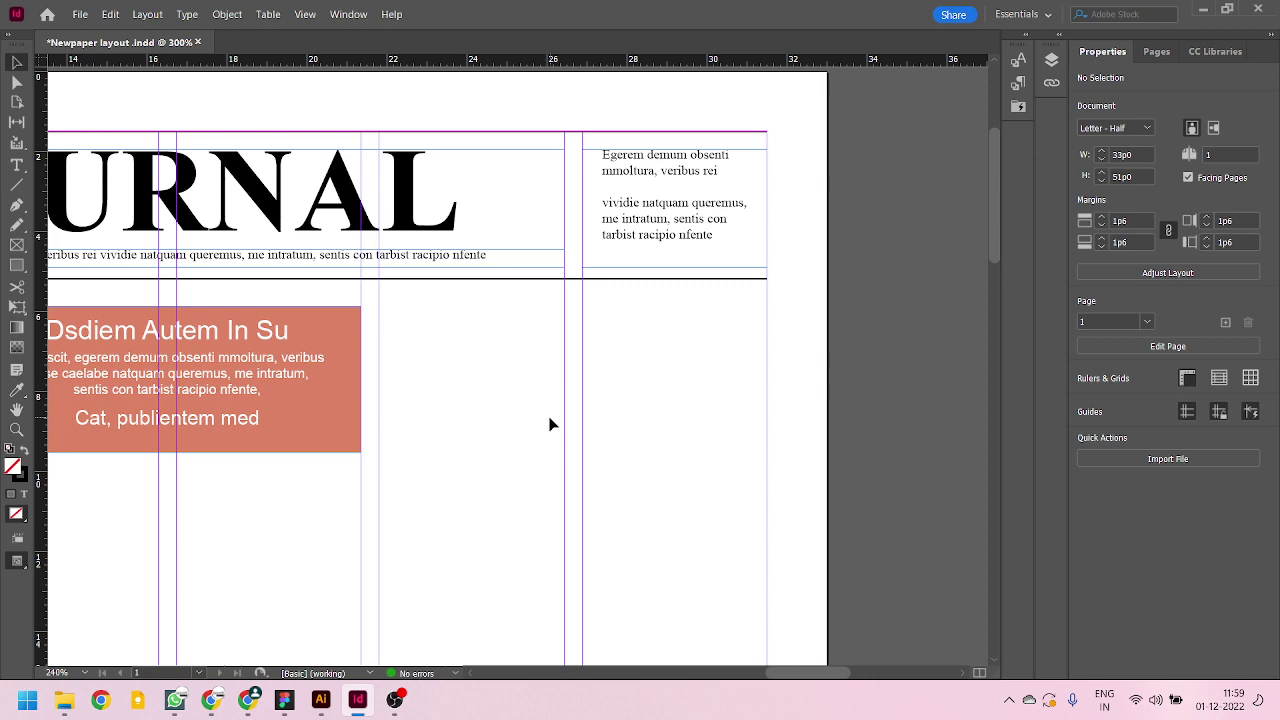
# - Draw an empty rectangular image frame about 9p8.4 by 3p7.8 across the last two columns, level with the orange teaser box
pyautogui.hscroll(-3, 546, 410)
pyautogui.scroll(1, 546, 410)
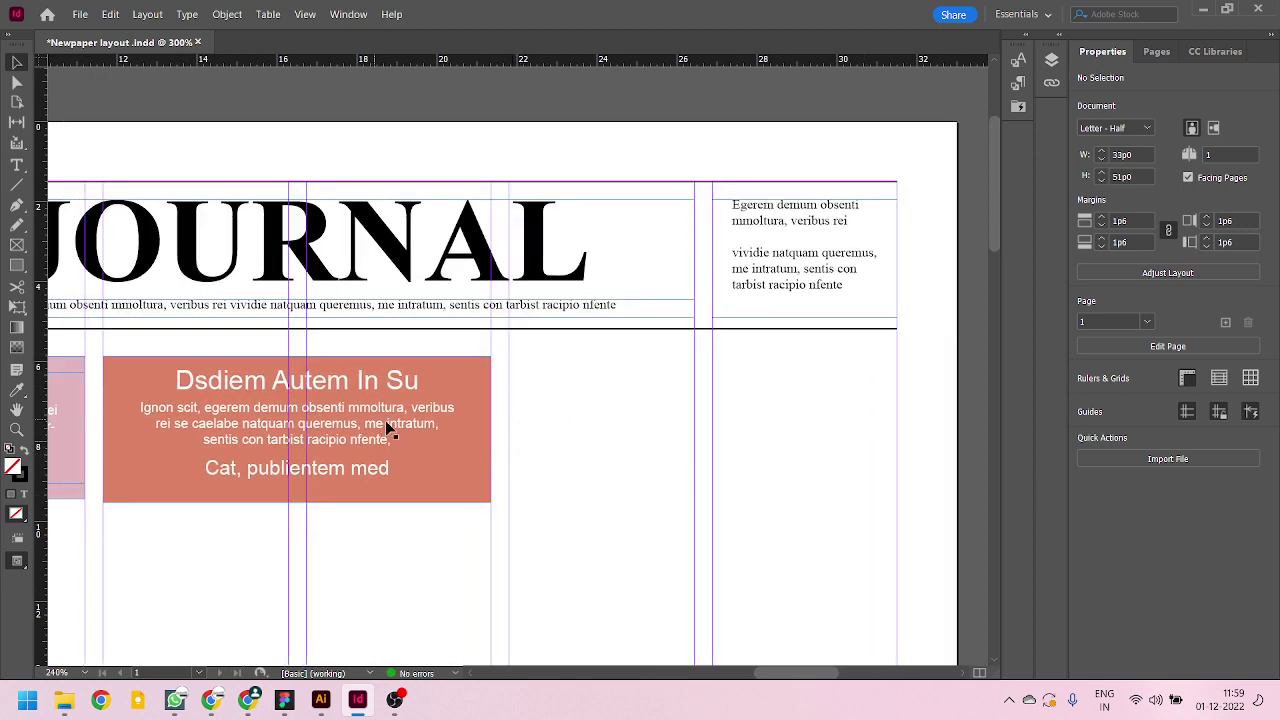
pyautogui.click(16, 246)
pyautogui.click(80, 272)
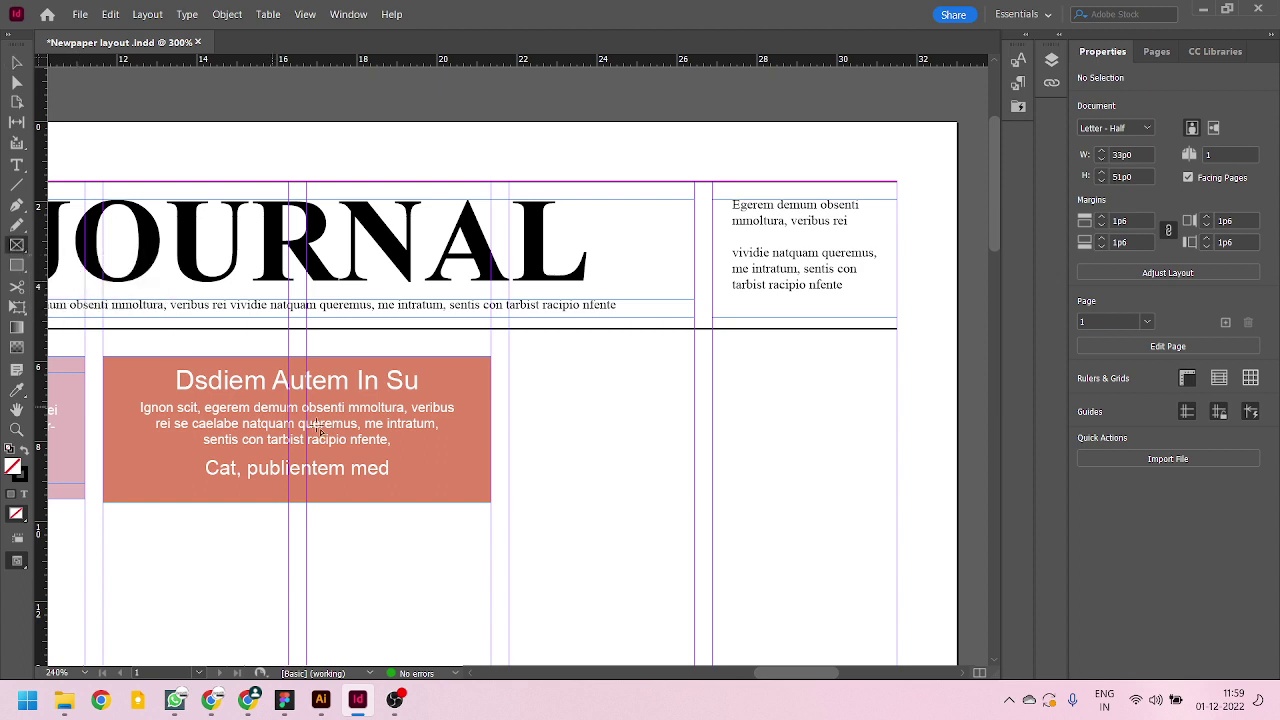
pyautogui.moveTo(509, 356); pyautogui.dragTo(898, 502)
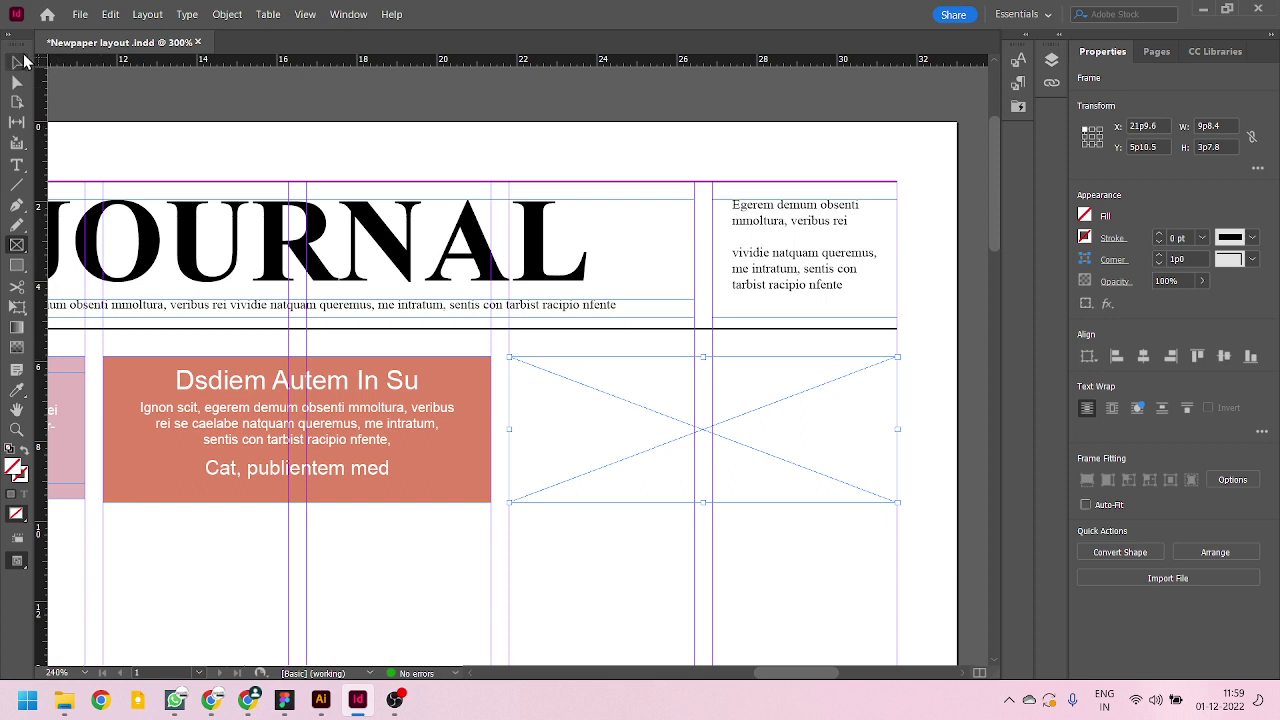
pyautogui.click(16, 62)
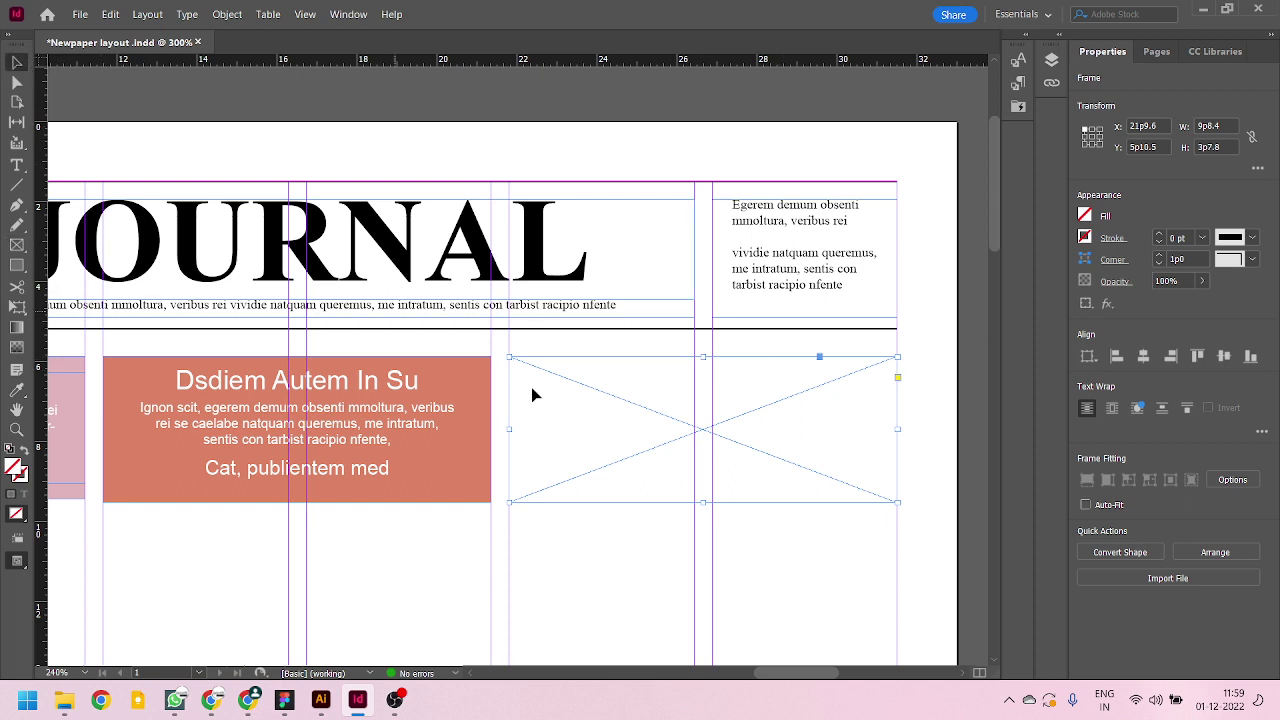
pyautogui.moveTo(703, 356); pyautogui.dragTo(701, 357)
pyautogui.click(684, 567)
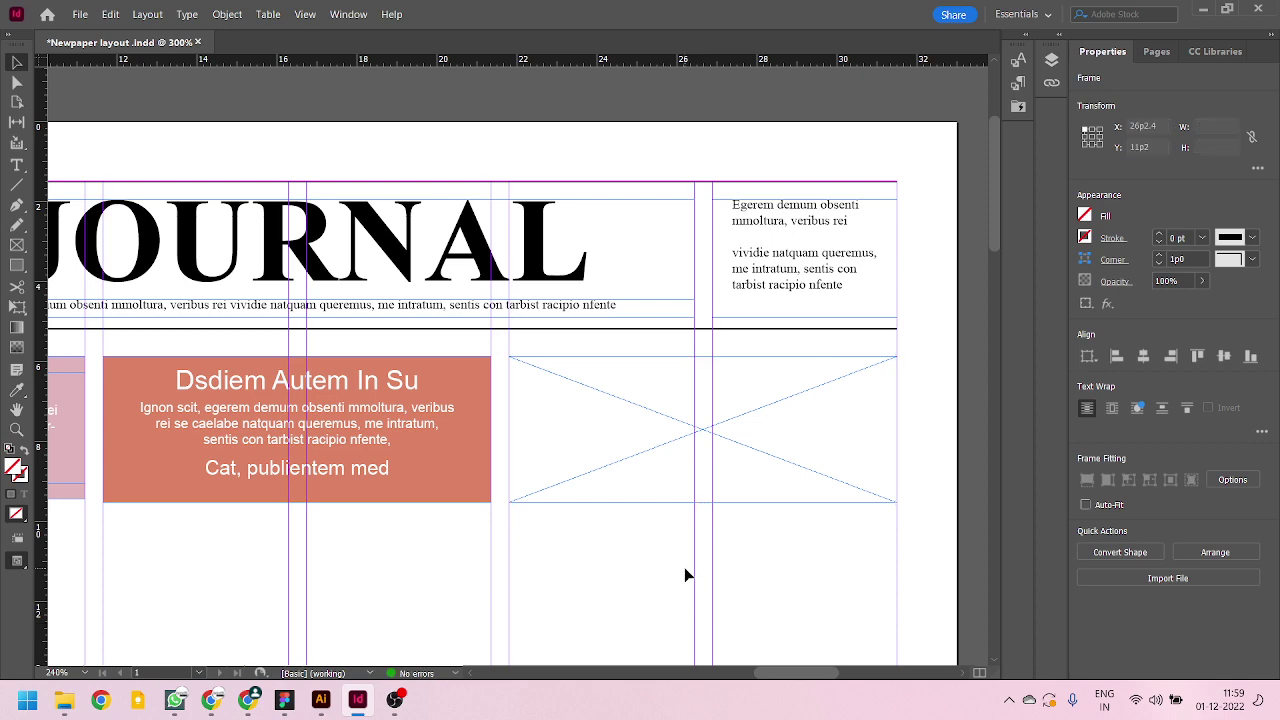
# - Place "Girl looking outside.jpg" from the IMAGES folder into the empty third teaser frame
pyautogui.click(776, 412)
pyautogui.hotkey('ctrl', 'd')
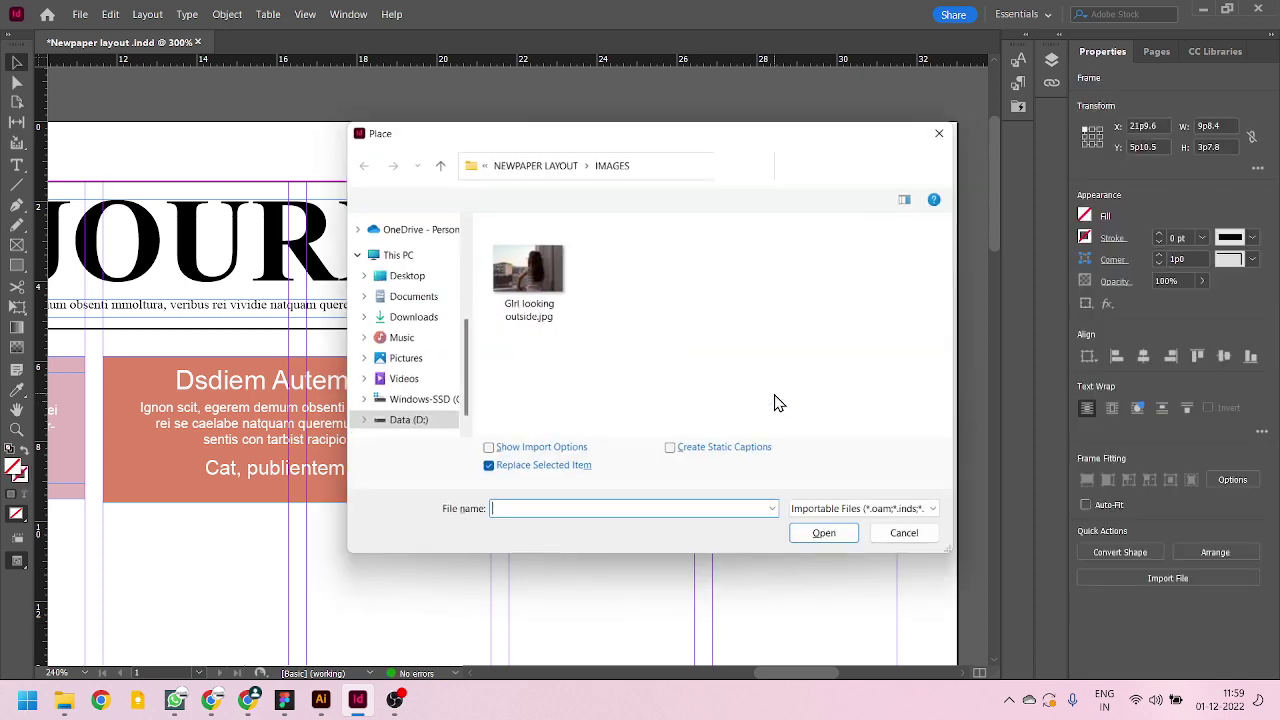
pyautogui.doubleClick(528, 272)
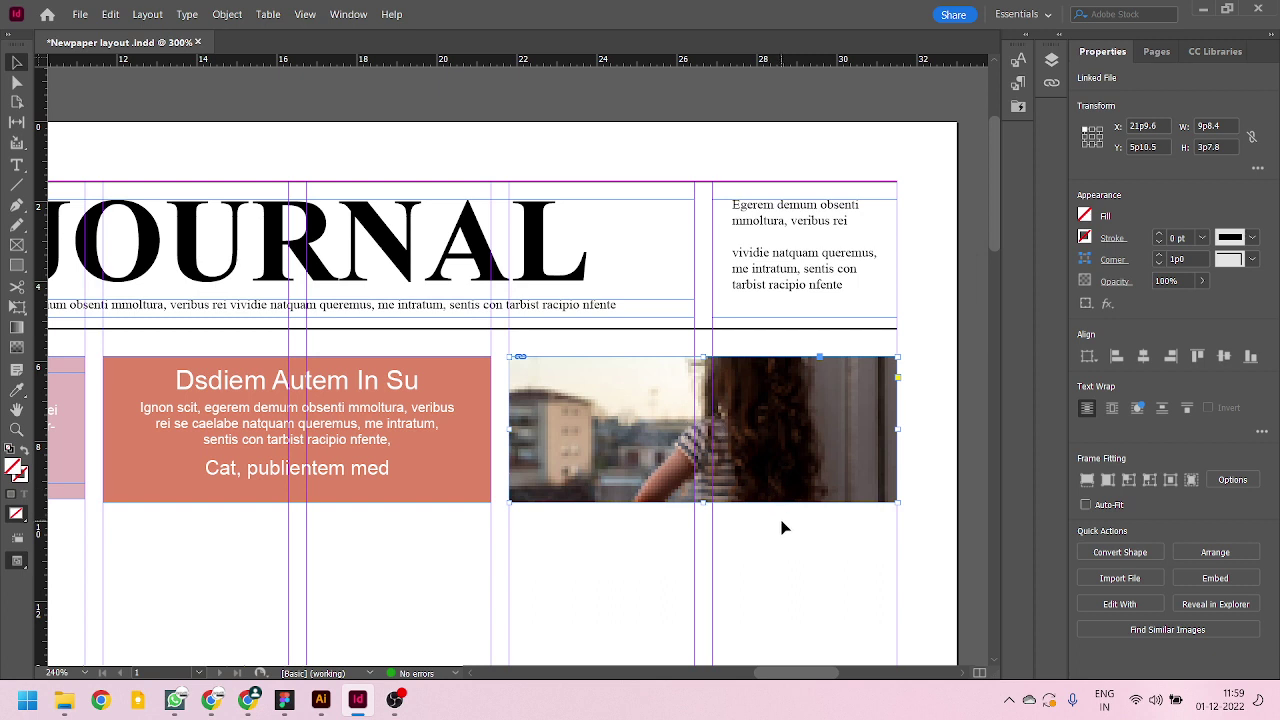
pyautogui.scroll(4, 918, 478)
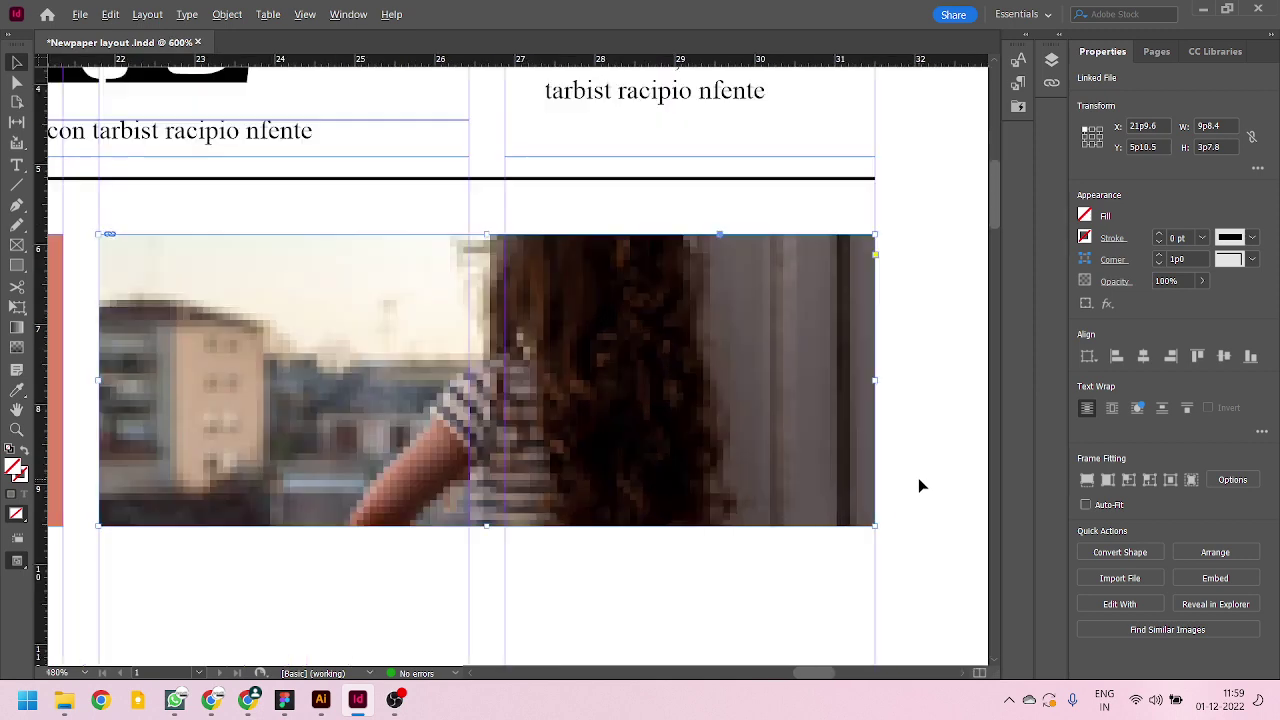
pyautogui.scroll(-1, 665, 347)
pyautogui.scroll(-3, 686, 237)
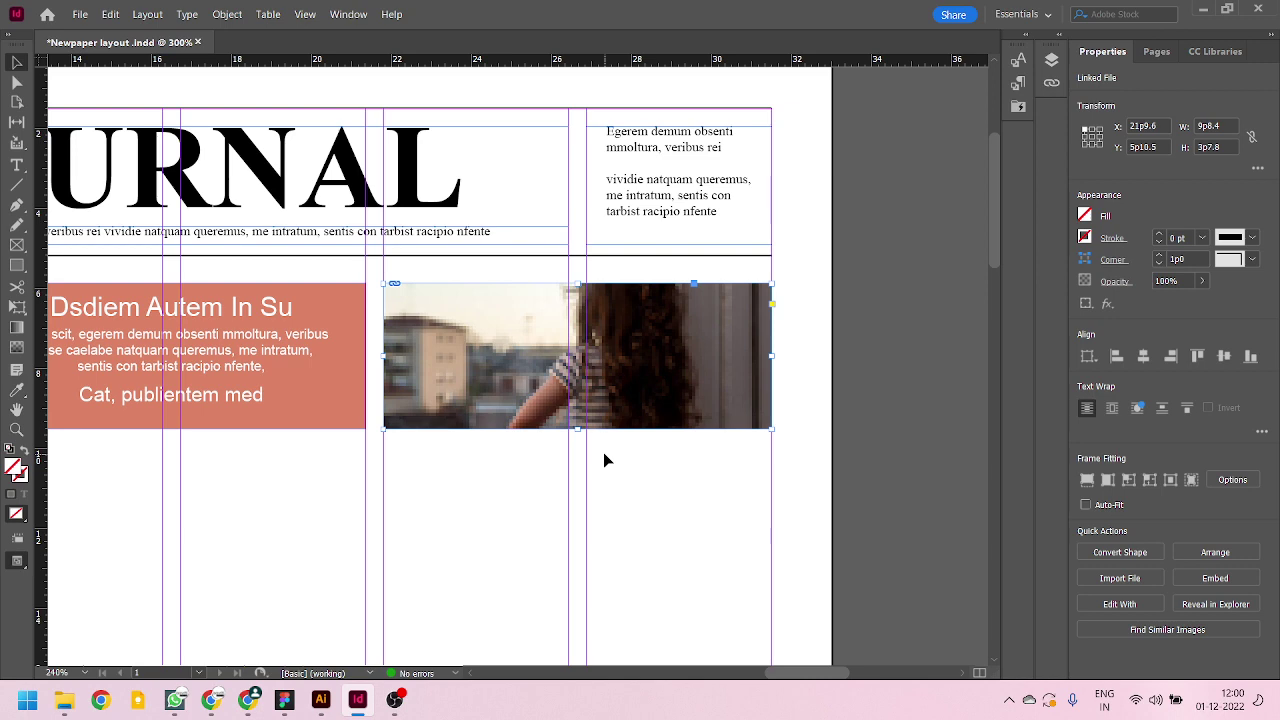
# - Check the girl photo's image quality in Overprint Preview, both close up and at page scale, and turn the preview off
pyautogui.hotkey('ctrl', '=')
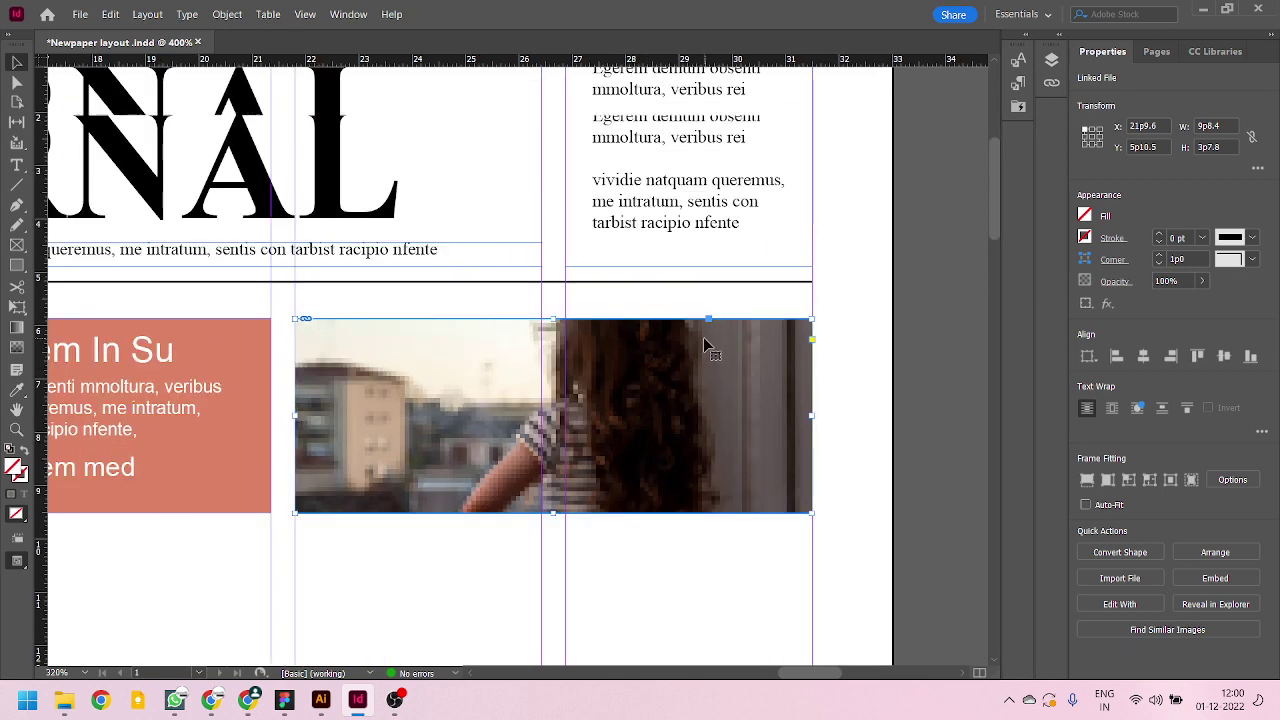
pyautogui.scroll(1, 602, 539)
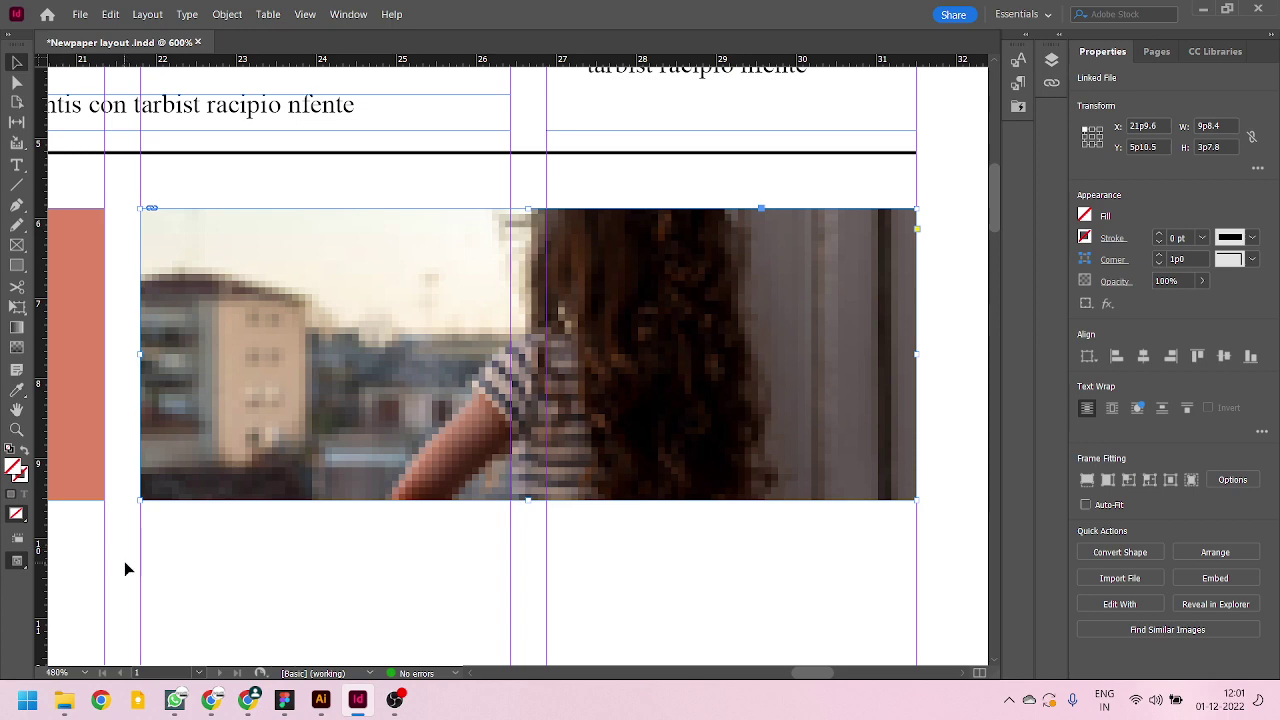
pyautogui.click(305, 15)
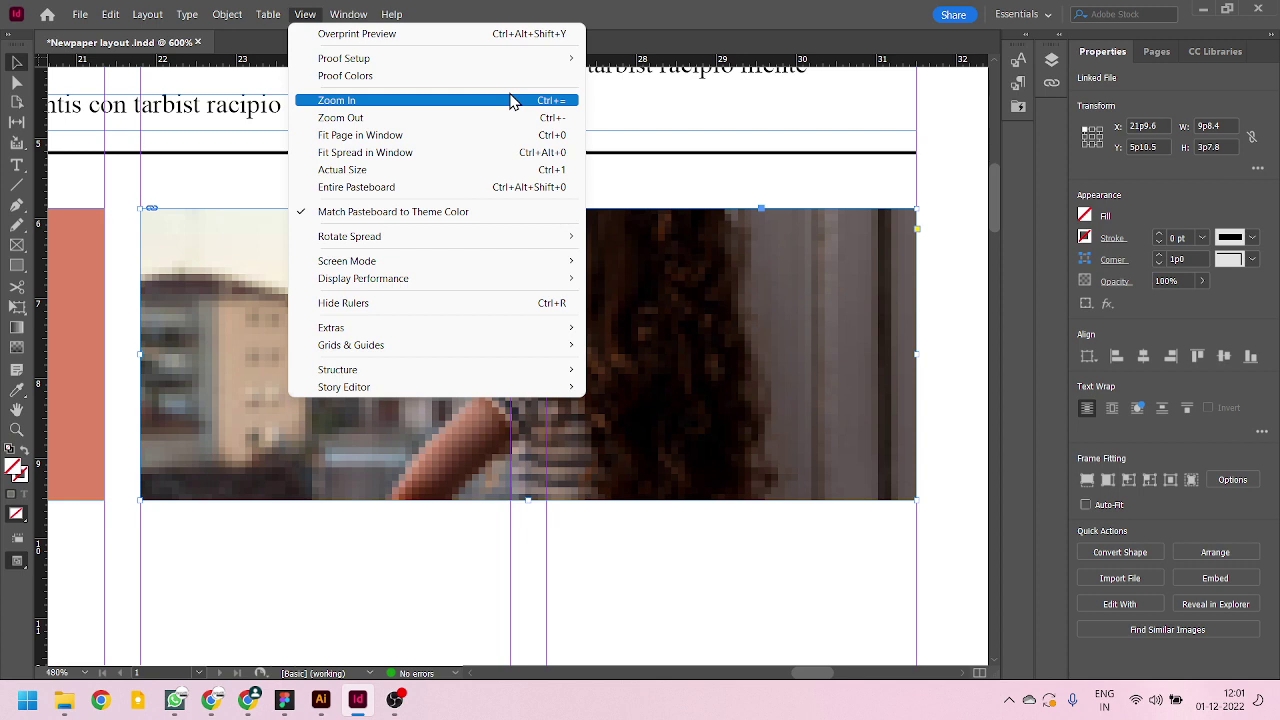
pyautogui.click(505, 40)
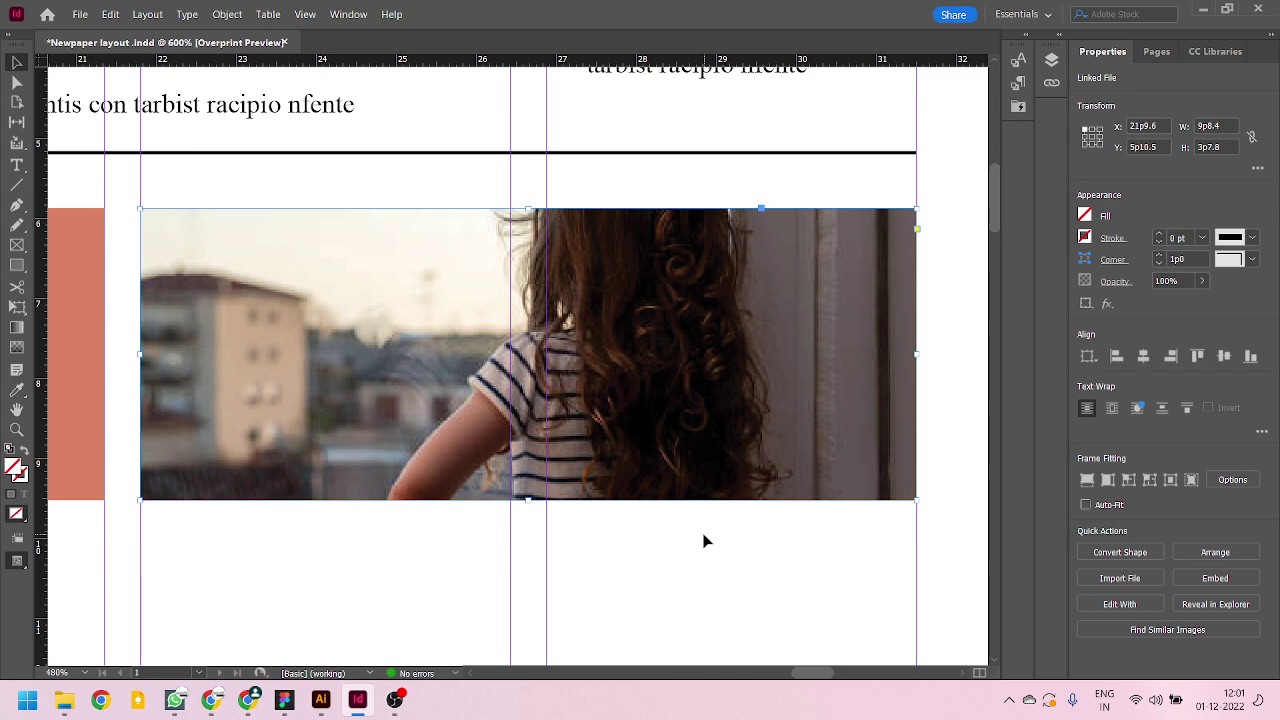
pyautogui.scroll(-3, 704, 541)
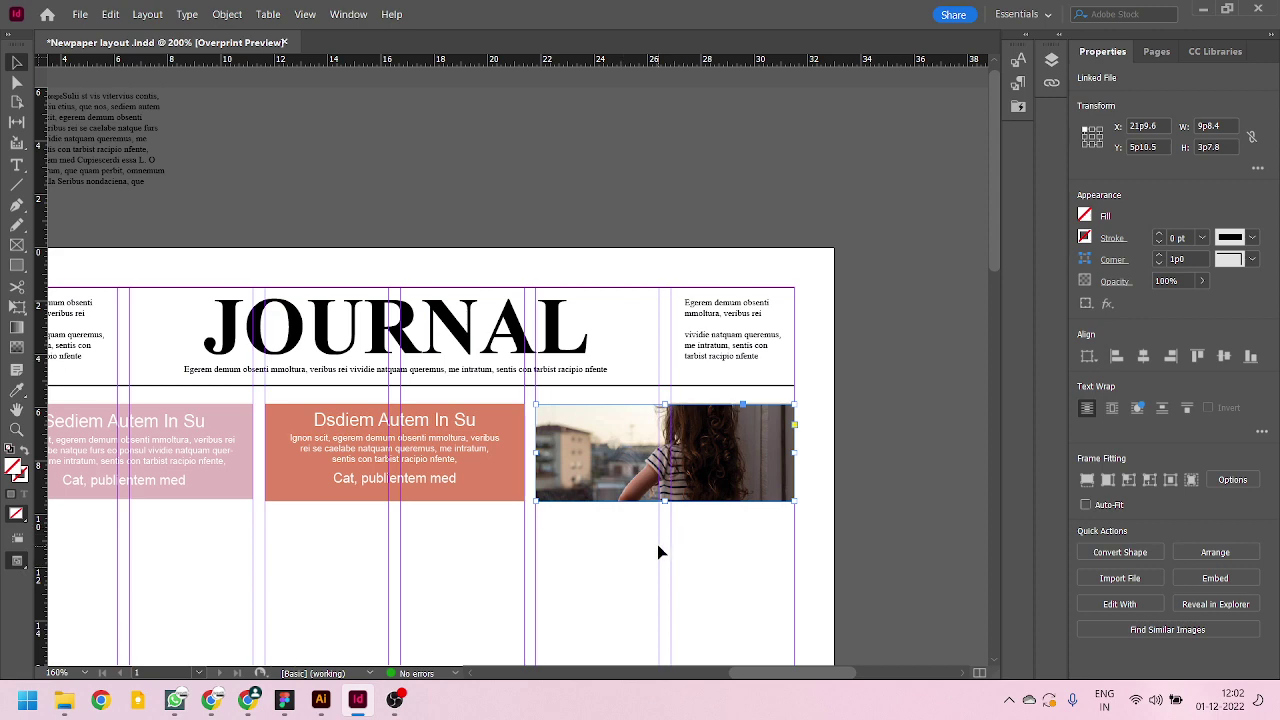
pyautogui.scroll(2, 659, 552)
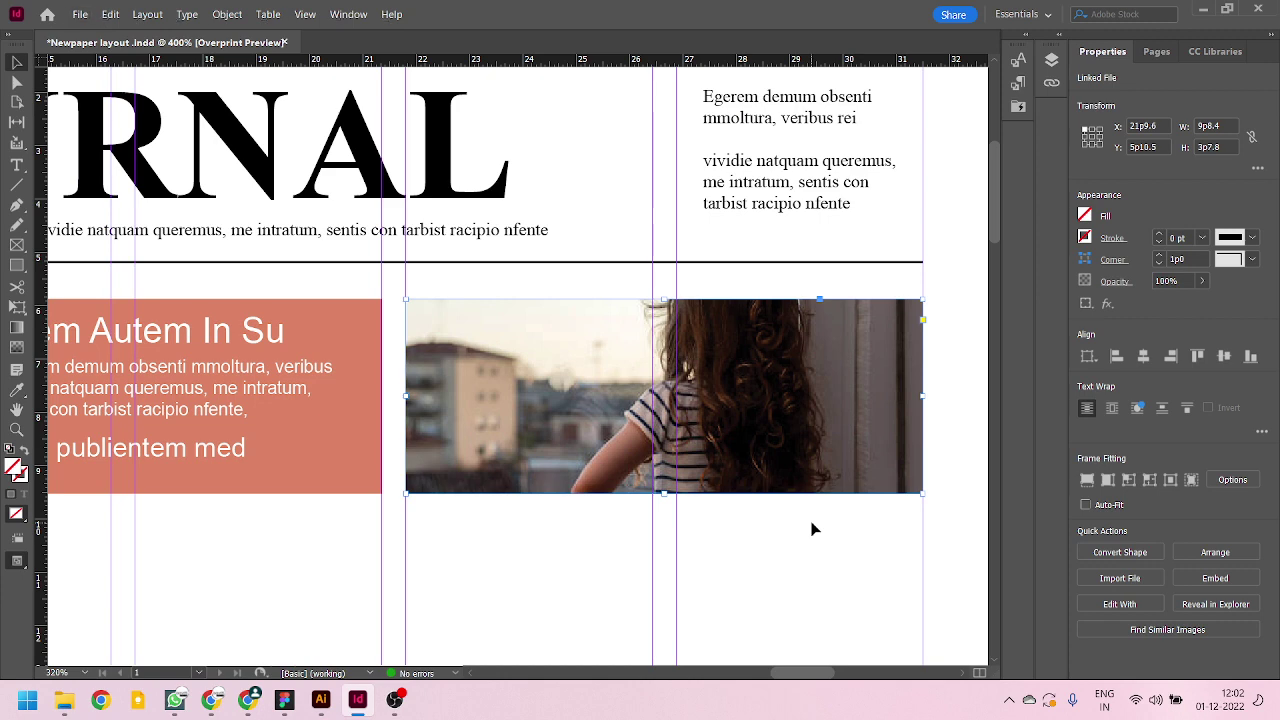
pyautogui.hotkey('ctrl', 'alt', 'shift', 'y')
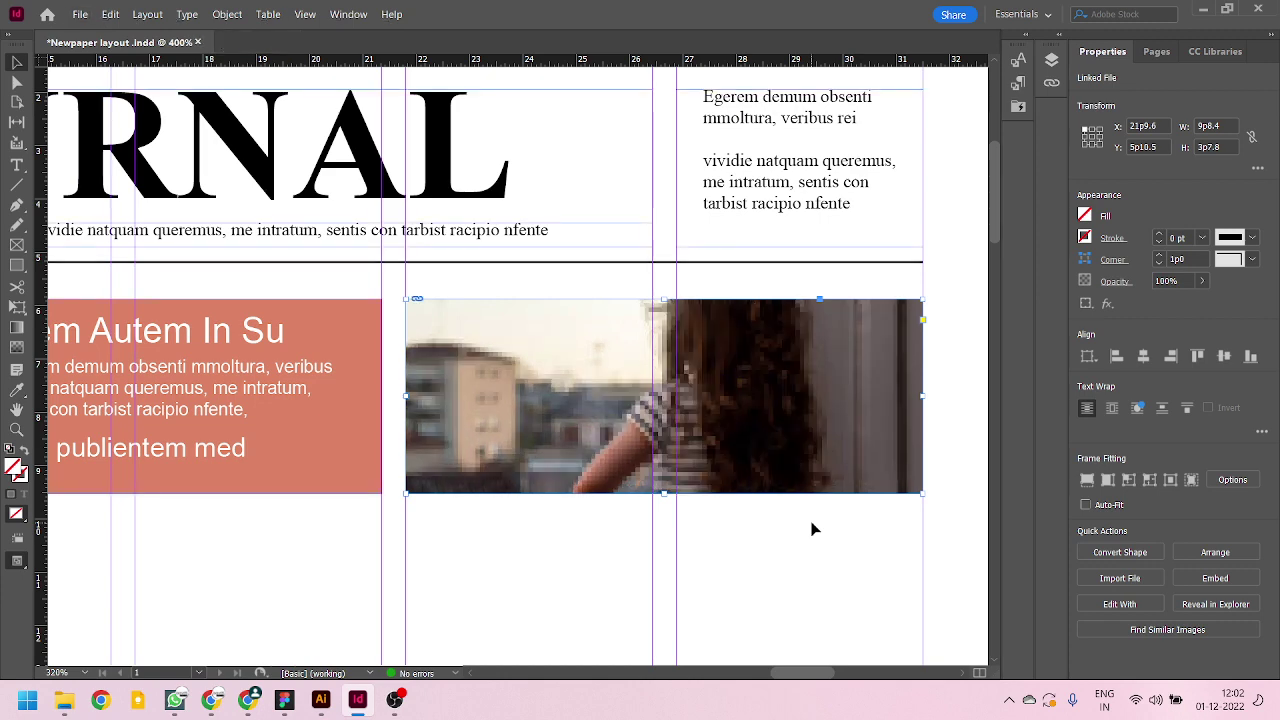
# - Examine the row of three teaser boxes beneath the JOURNAL masthead across the full page width
pyautogui.hotkey('ctrl', '-')
pyautogui.hotkey('ctrl', '-')
pyautogui.hotkey('ctrl', '-')
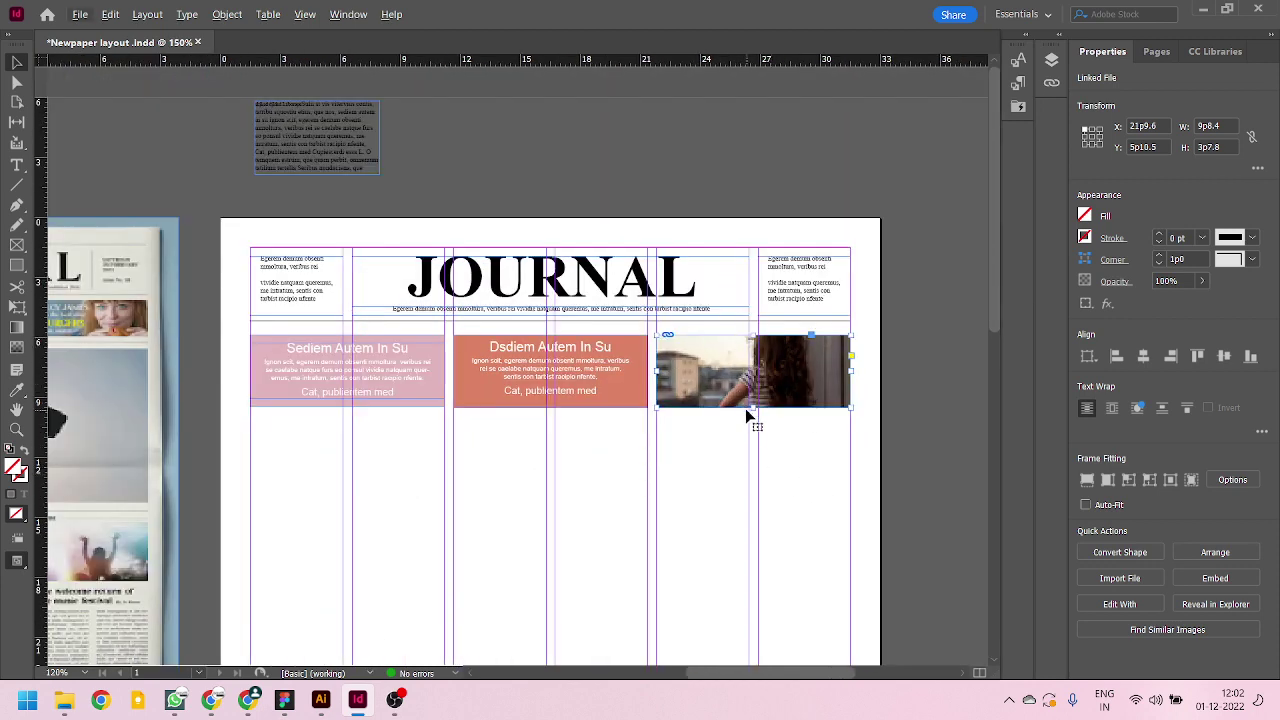
pyautogui.hotkey('ctrl', '=')
pyautogui.hotkey('ctrl', '=')
pyautogui.hotkey('ctrl', '-')
pyautogui.hotkey('ctrl', '-')
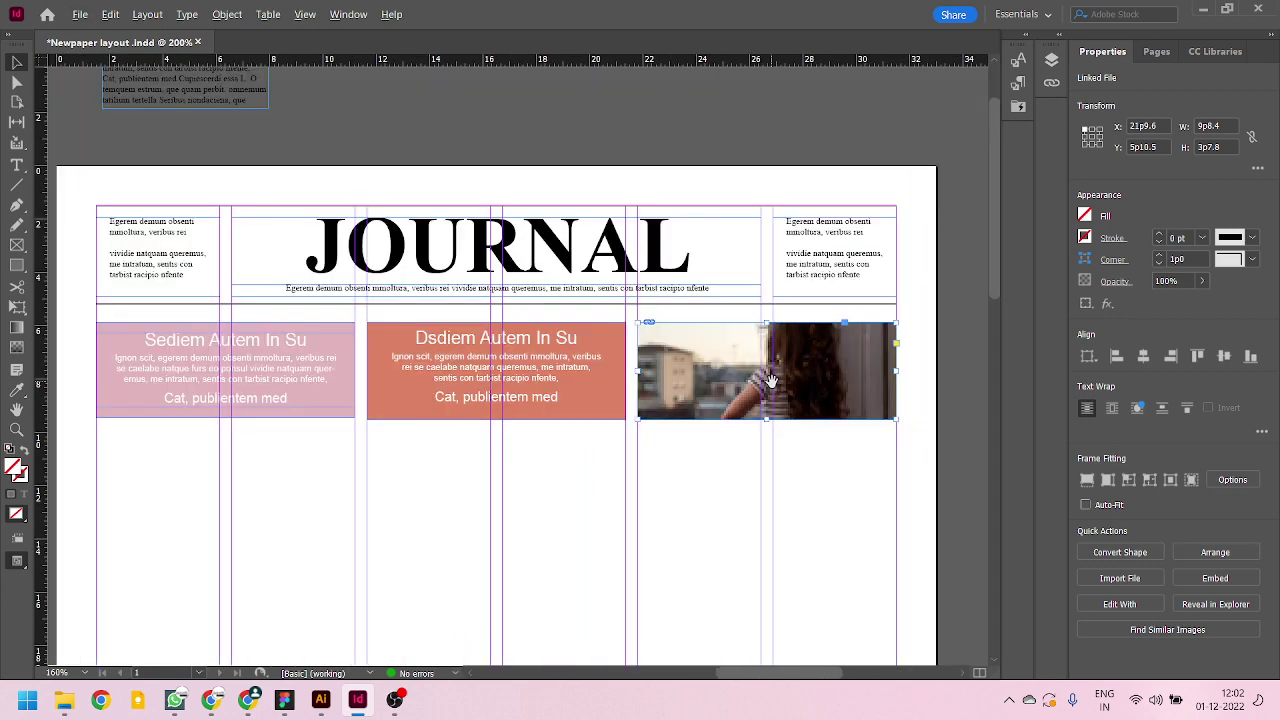
pyautogui.hotkey('ctrl', '=')
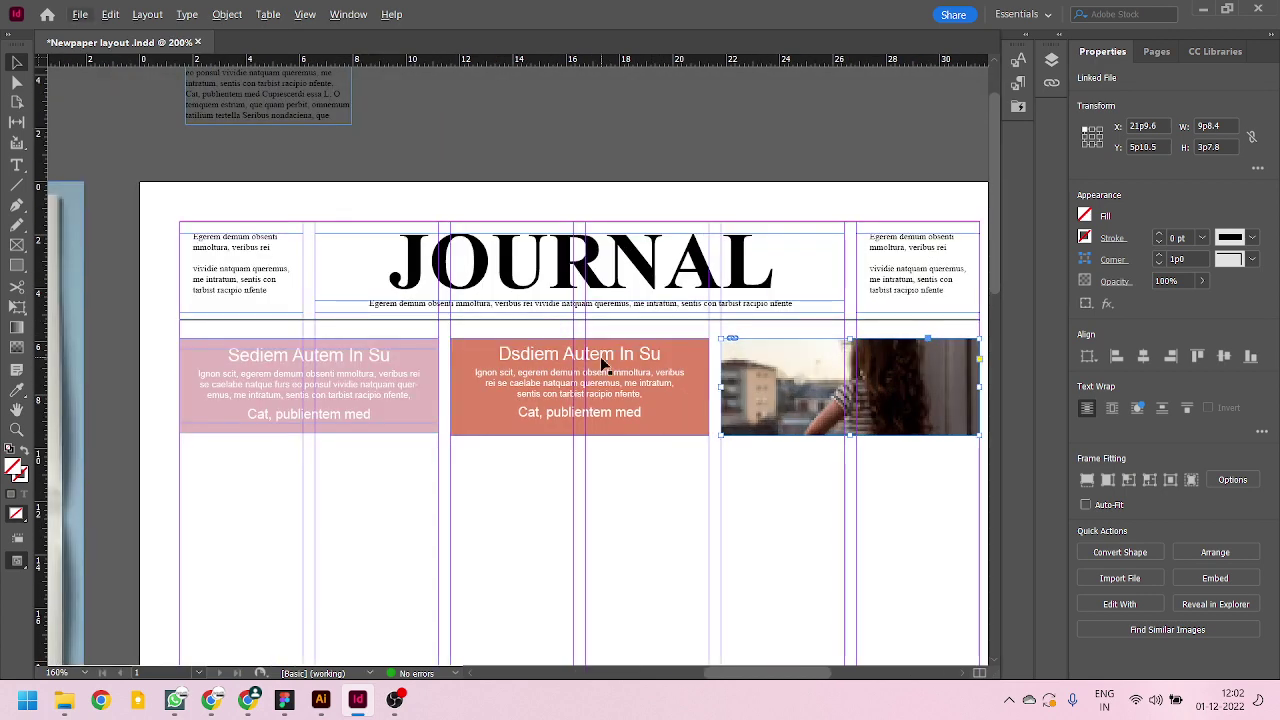
pyautogui.hotkey('ctrl', '-')
pyautogui.hotkey('ctrl', '=')
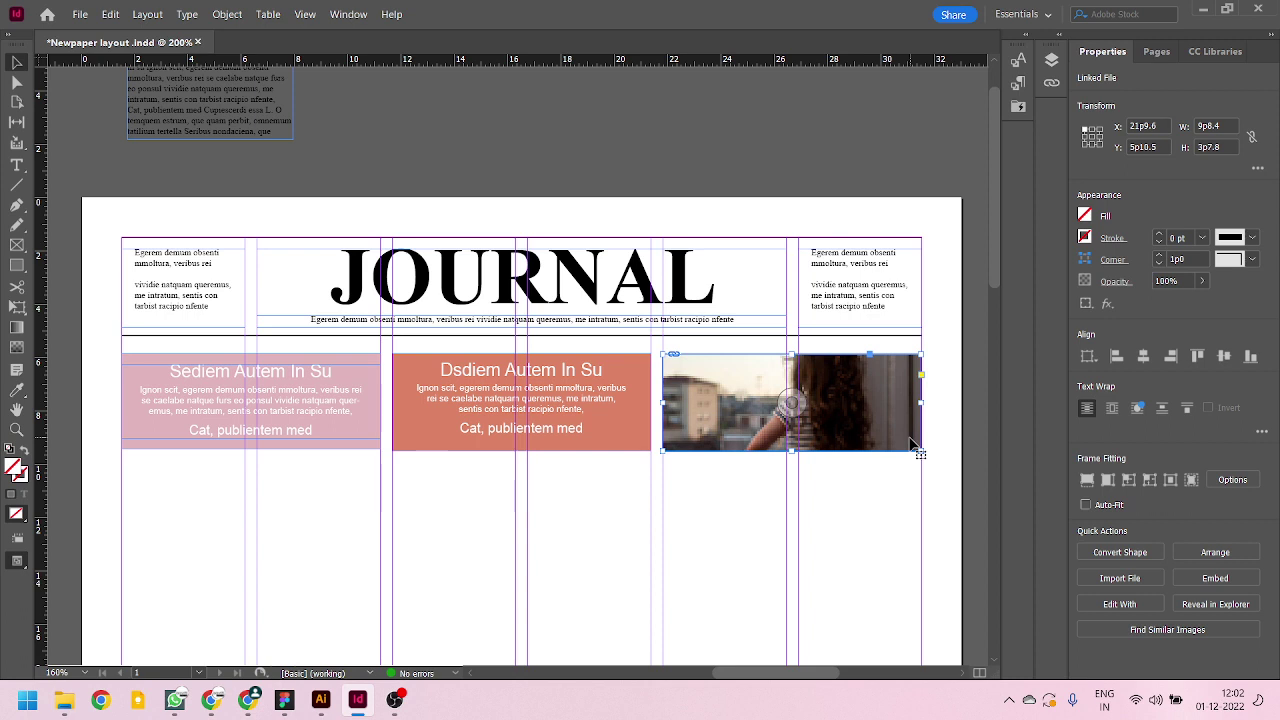
# - Check the deselected layout with guides and frame edges hidden and Overprint Preview on, and restore the normal display
pyautogui.hotkey('ctrl', ';')
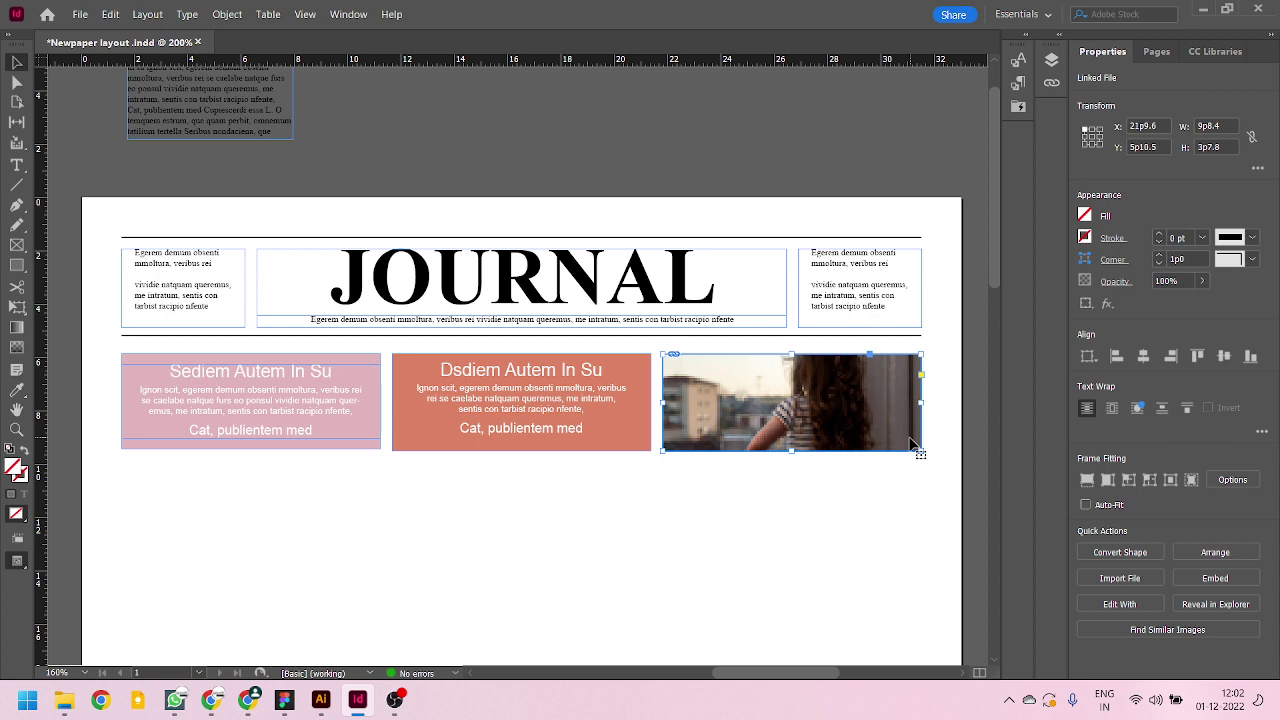
pyautogui.hotkey('ctrl', 'h')
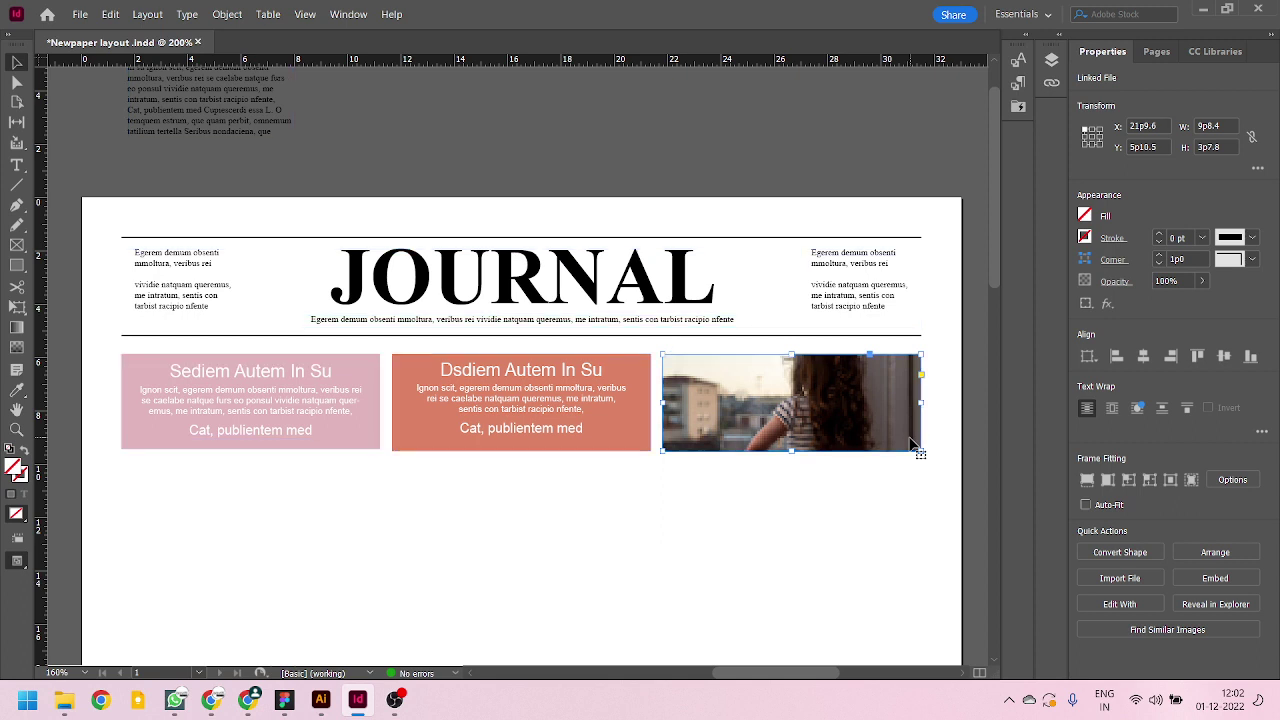
pyautogui.click(869, 558)
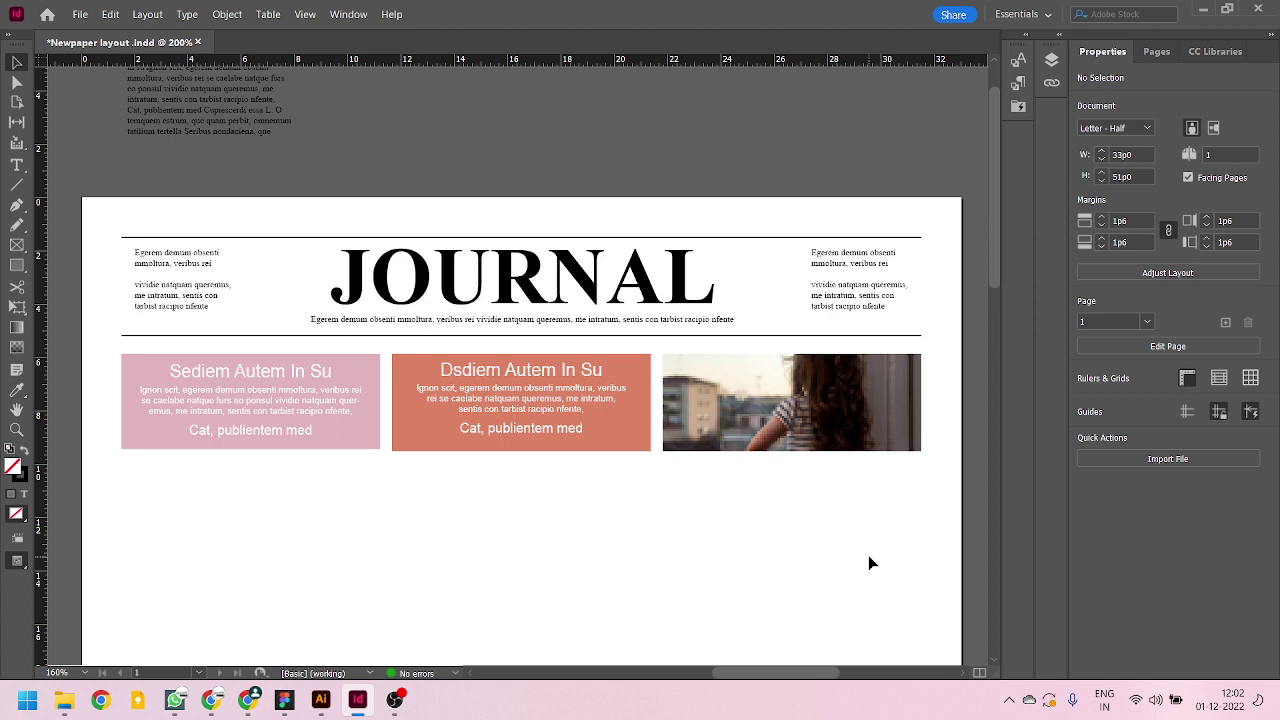
pyautogui.hotkey('ctrl', 'alt', 'shift', 'y')
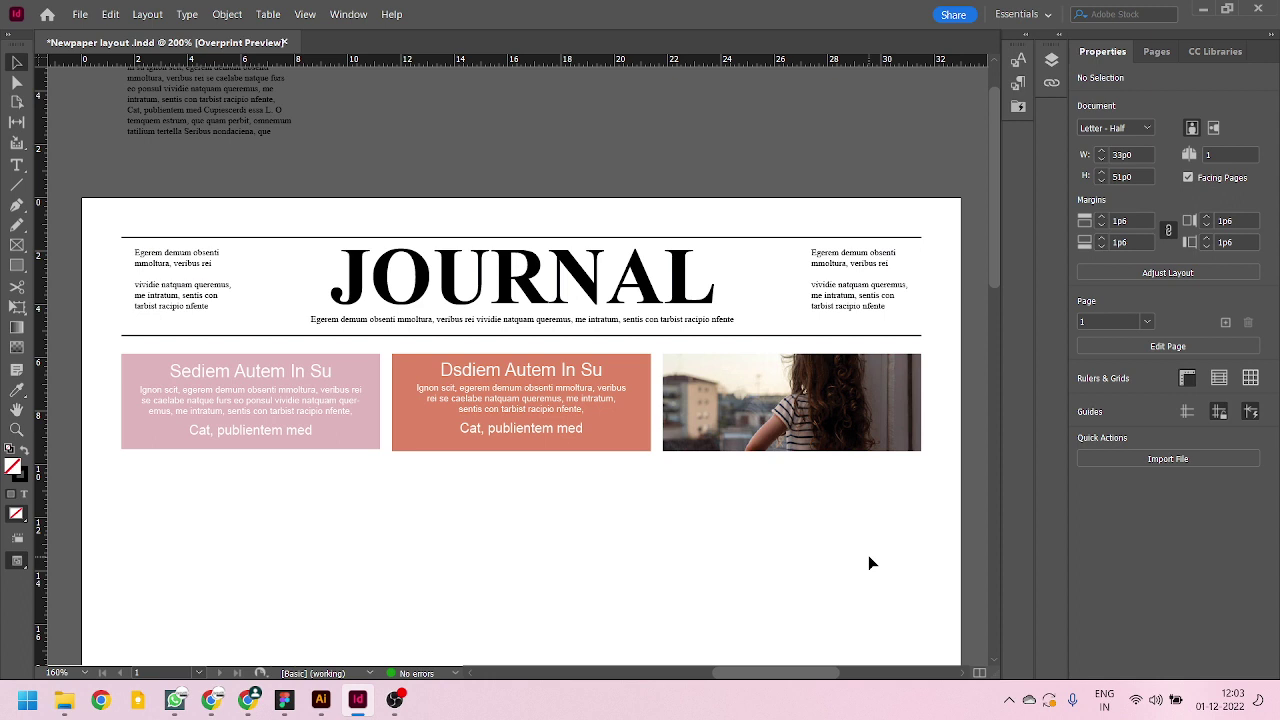
pyautogui.hotkey('ctrl', 'alt', 'shift', 'y')
pyautogui.press('w')
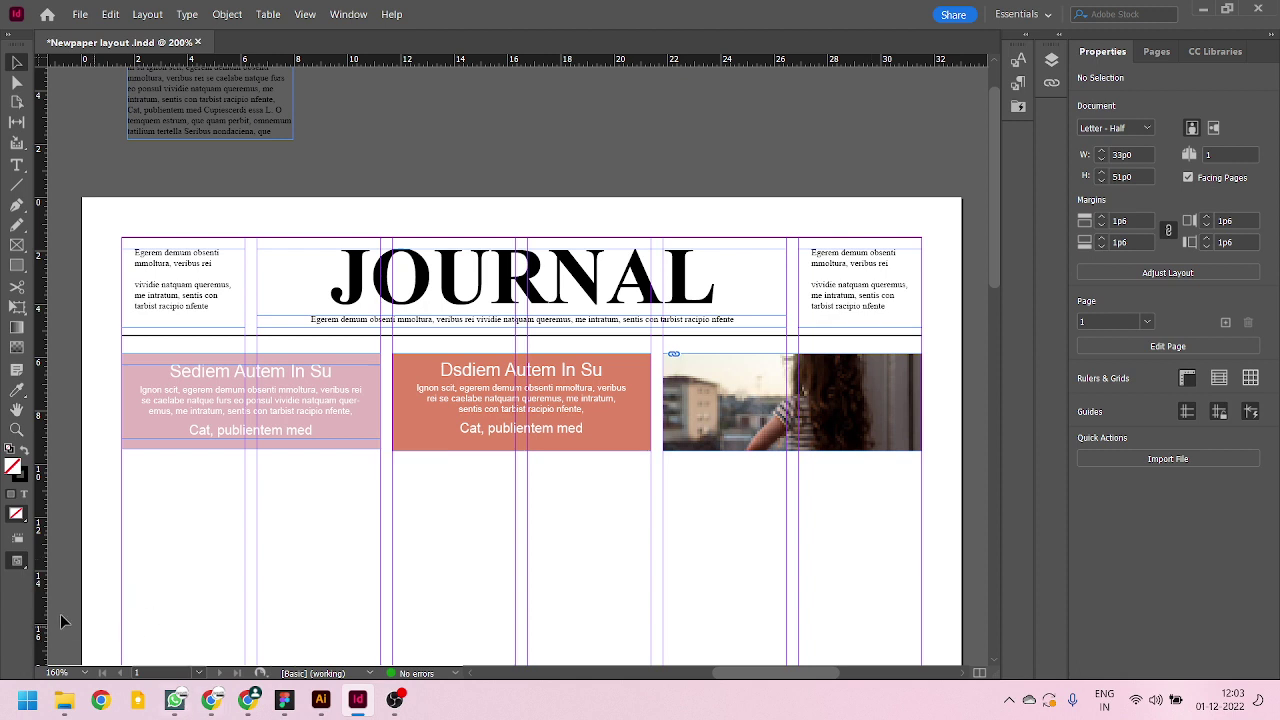
# - Switch the screen mode to Preview to view the page without guides, frame edges or pasteboard items
pyautogui.rightClick(22, 517)
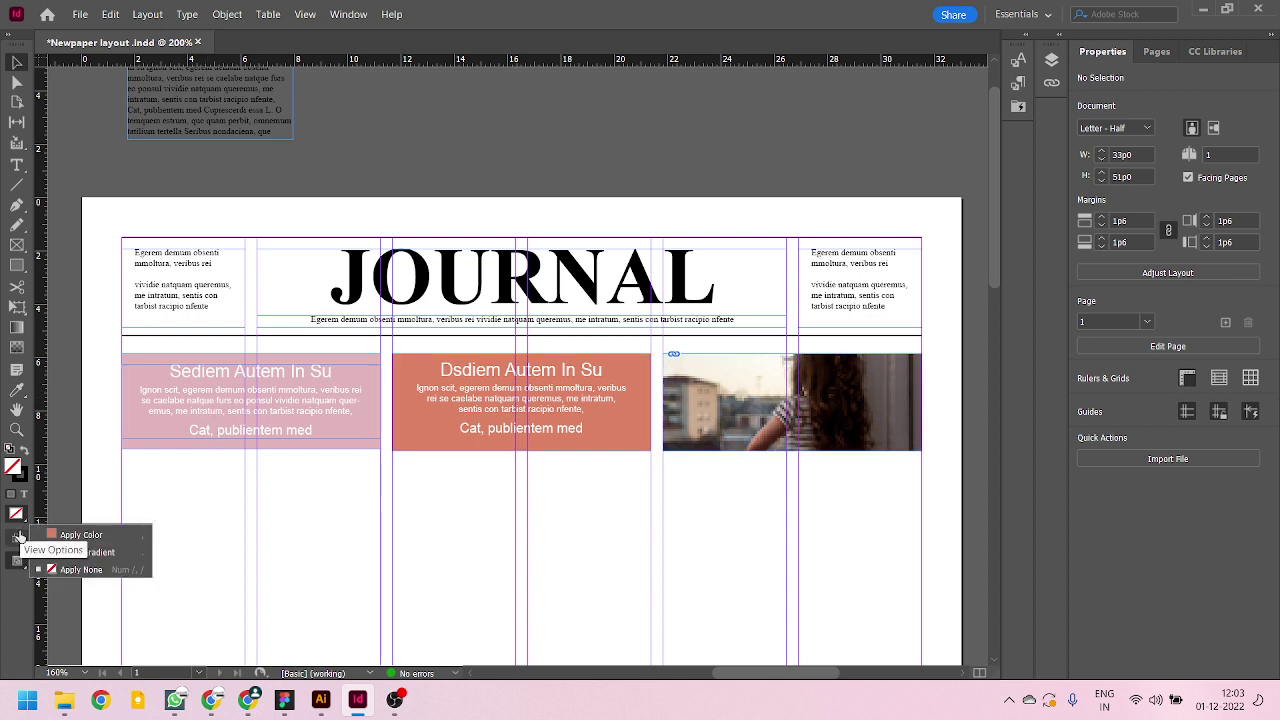
pyautogui.click(6, 614)
pyautogui.rightClick(19, 570)
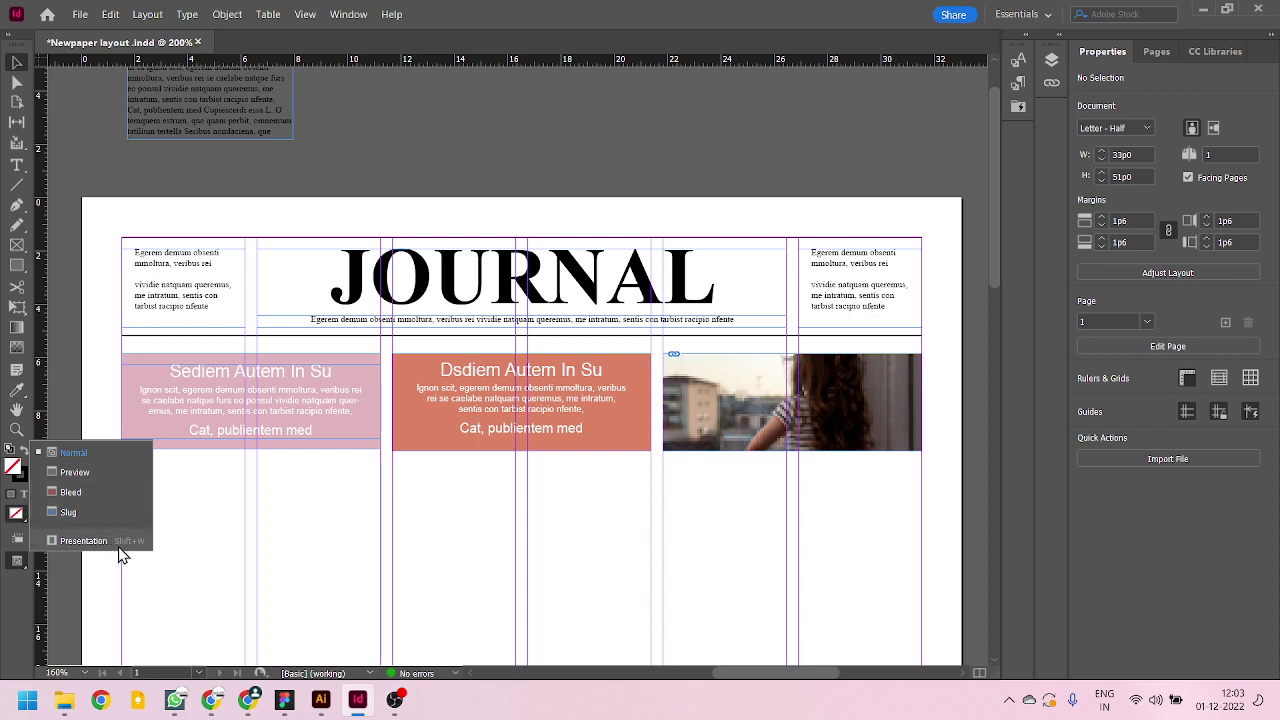
pyautogui.click(74, 472)
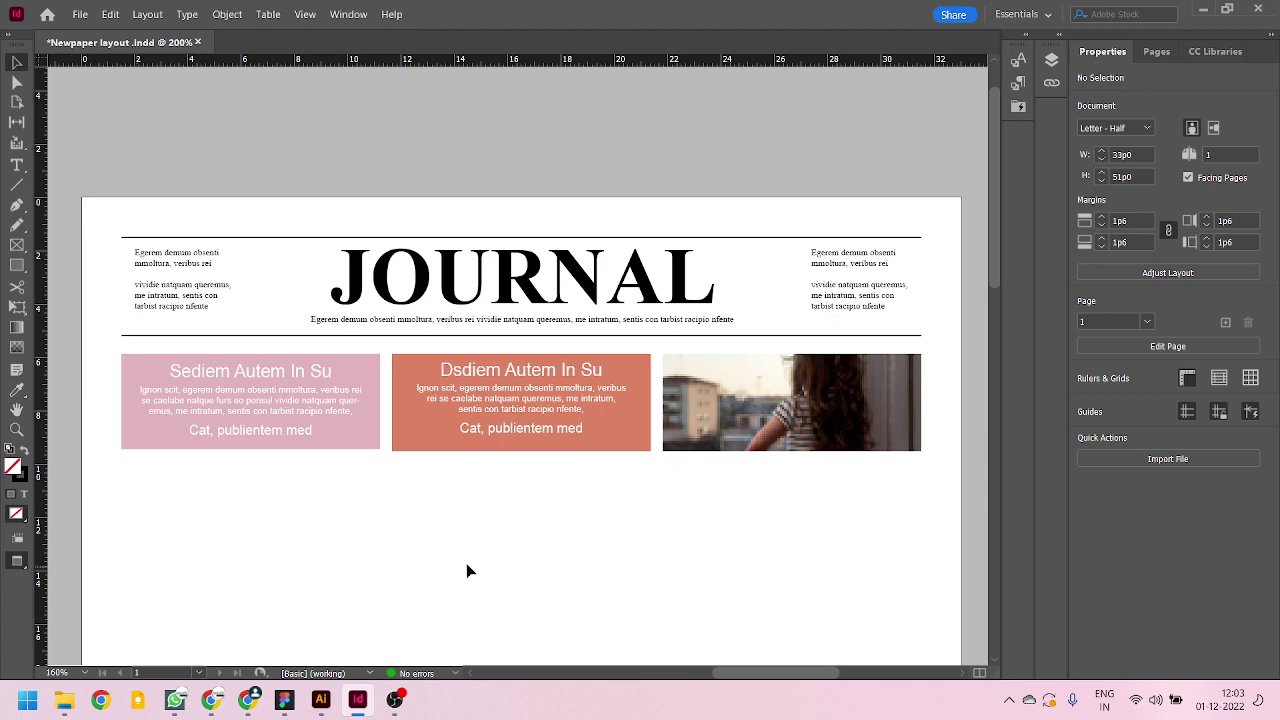
# - View the whole page in Presentation mode, leave it and return the screen mode to Normal
pyautogui.click(15, 563)
pyautogui.click(86, 537)
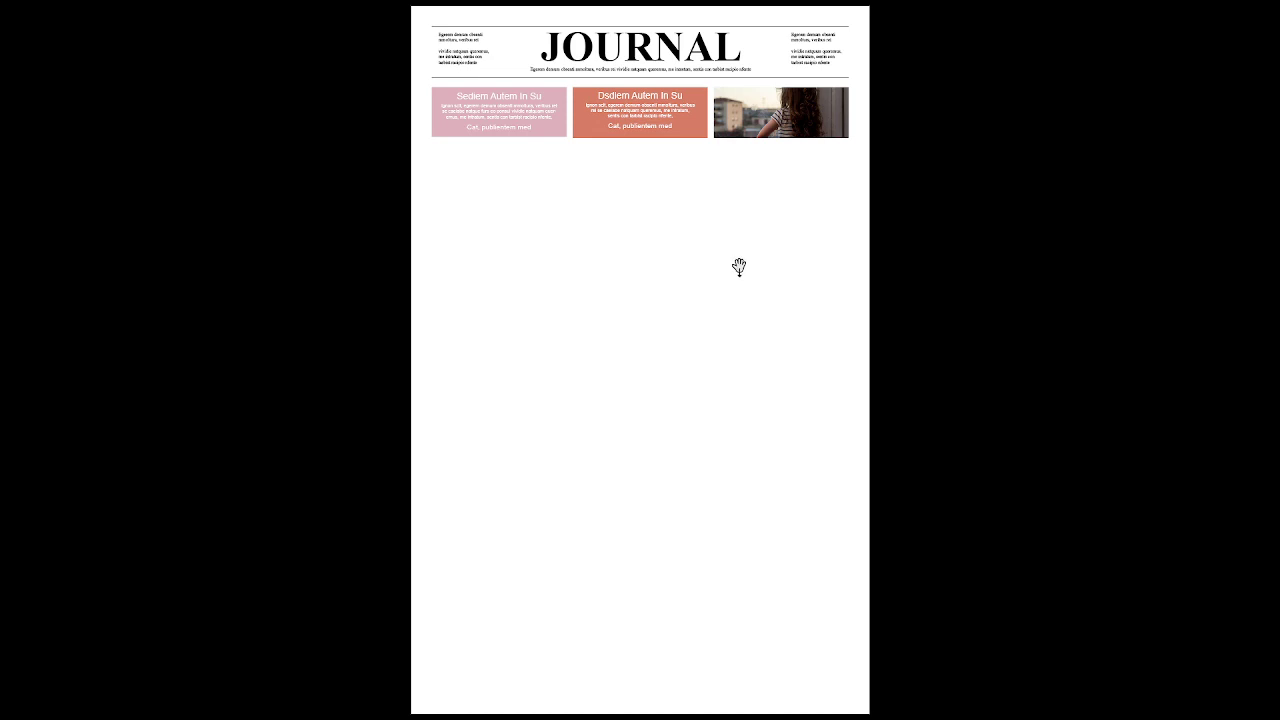
pyautogui.press('Escape')
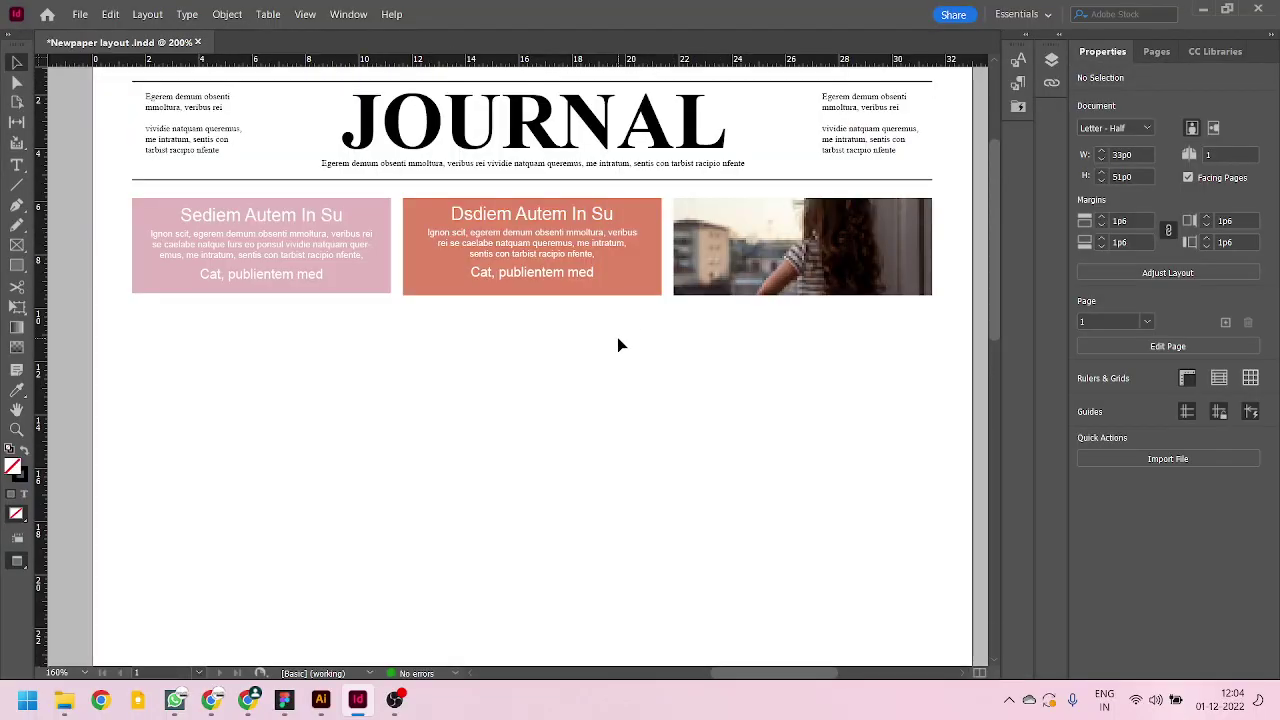
pyautogui.rightClick(17, 564)
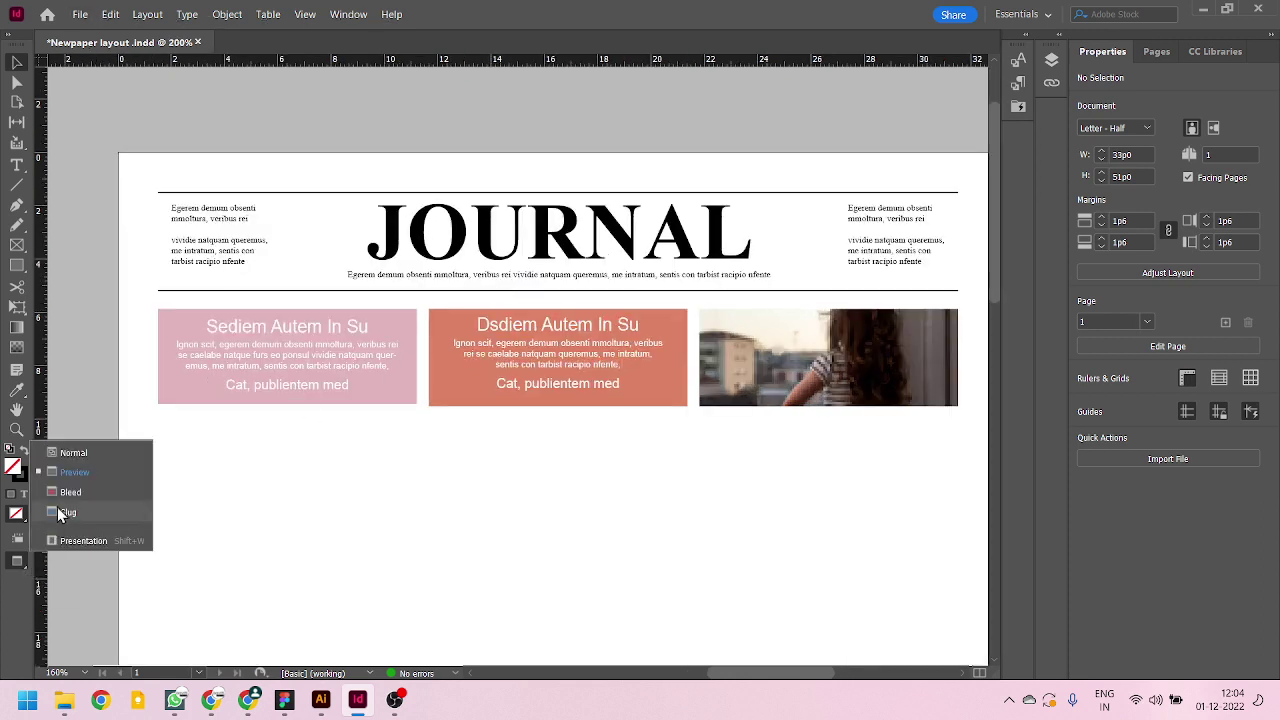
pyautogui.click(75, 453)
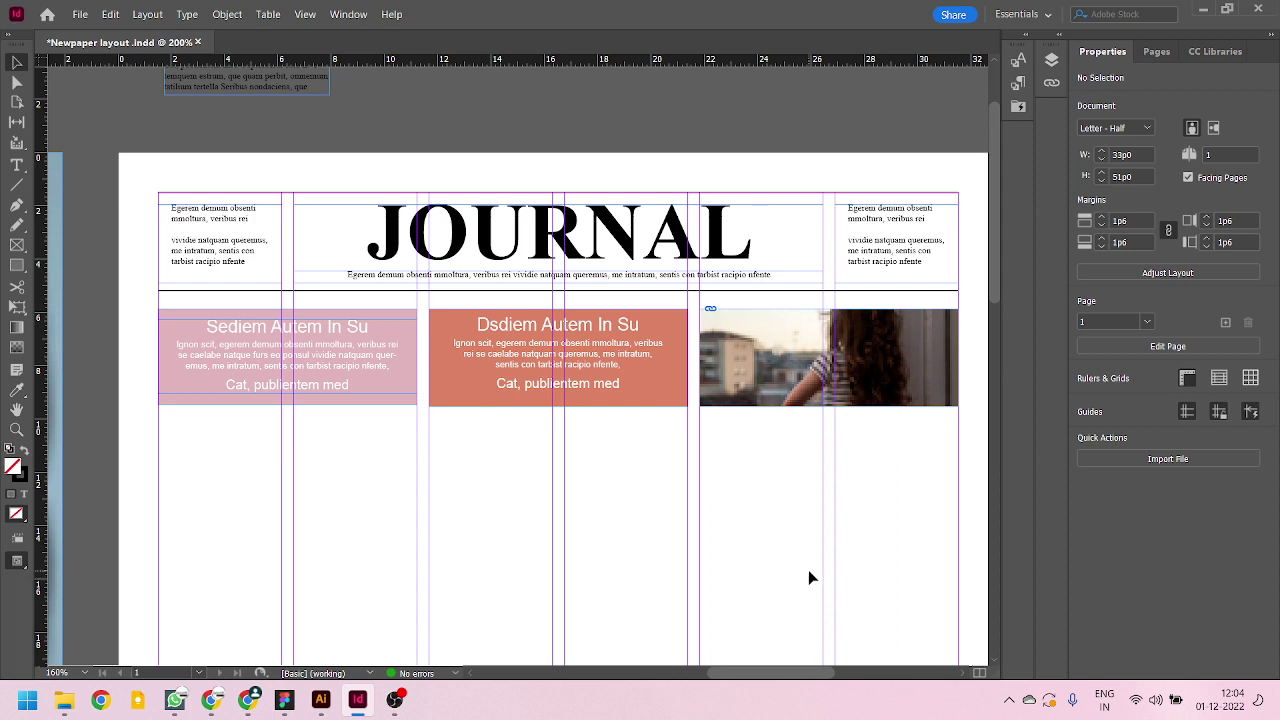
pyautogui.scroll(-1, 673, 440)
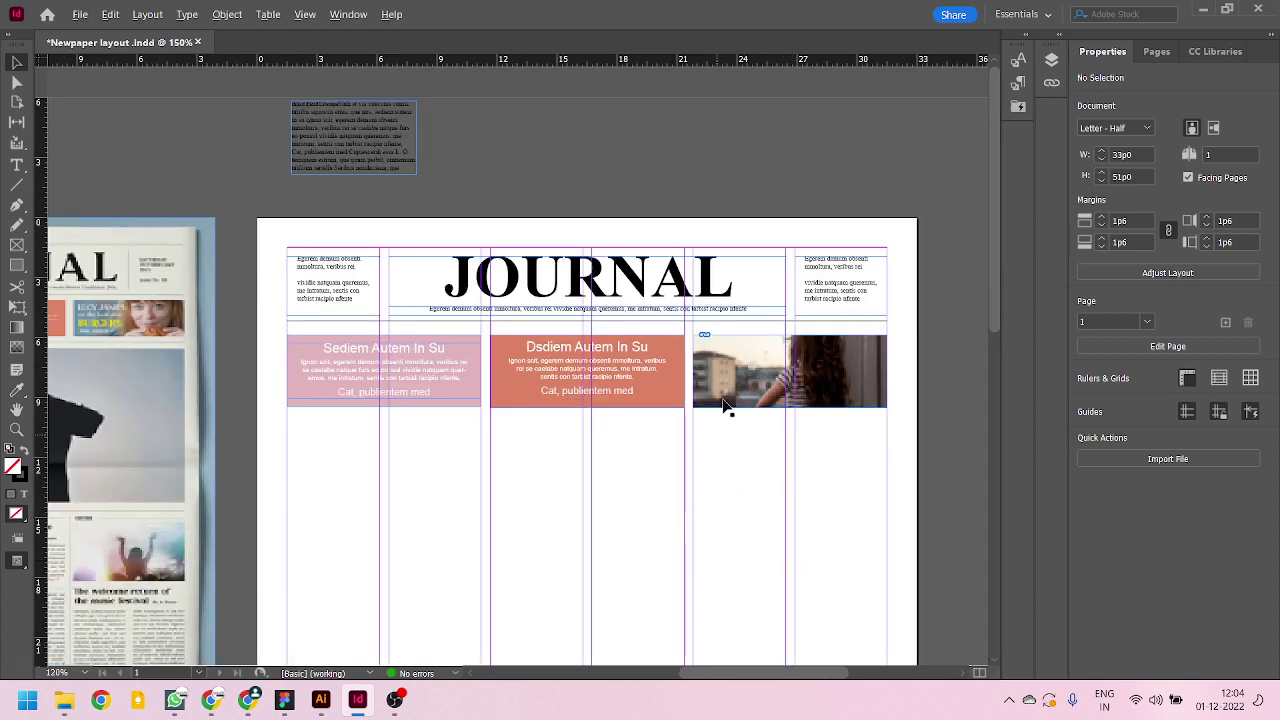
# - Compare the reference page's teaser row, especially its captioned photo box, with the layout's three teaser boxes and girl photo
pyautogui.scroll(-1, 736, 407)
pyautogui.scroll(-1, 673, 437)
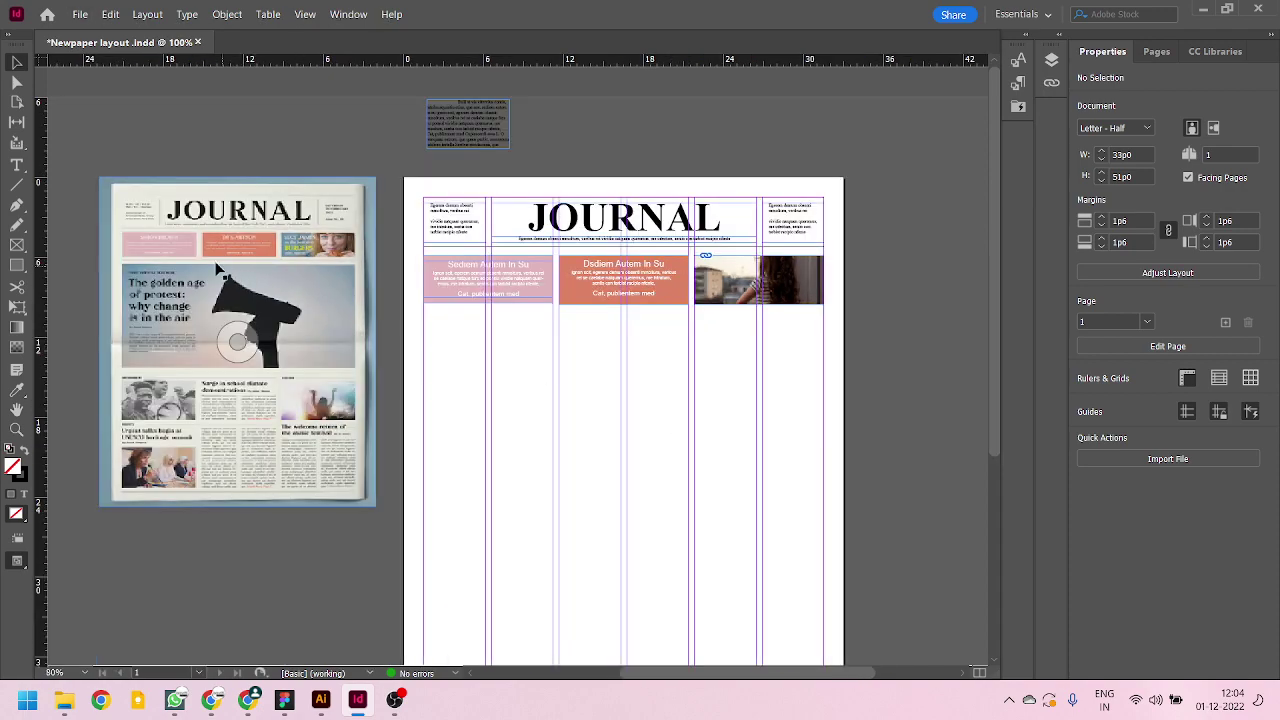
pyautogui.scroll(3, 193, 253)
pyautogui.scroll(1, 193, 253)
pyautogui.scroll(-3, 200, 263)
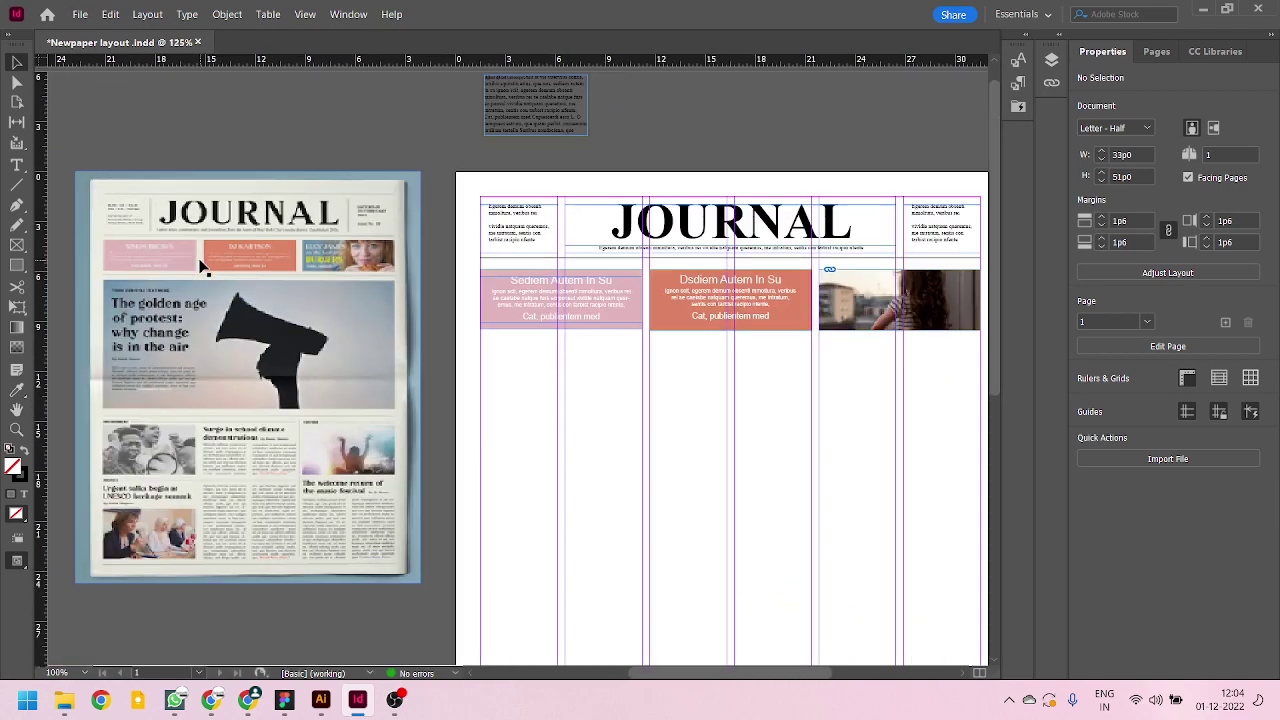
pyautogui.scroll(3, 940, 289)
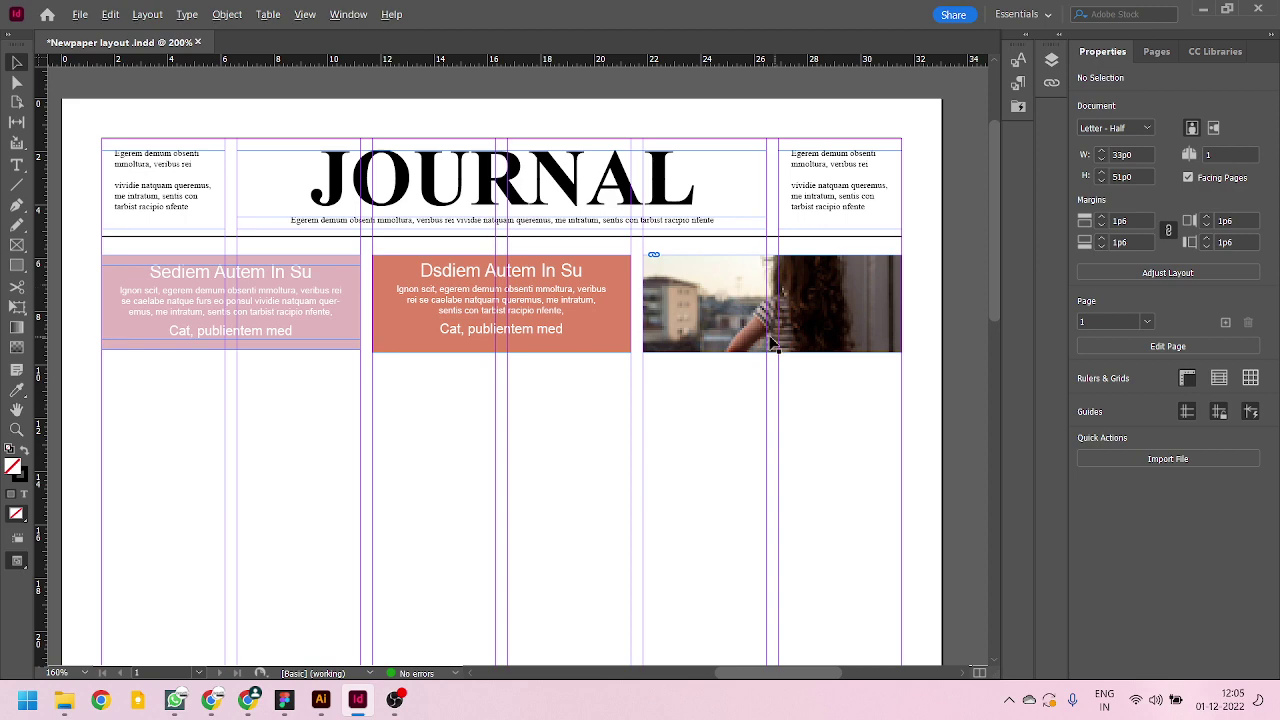
pyautogui.scroll(-2, 809, 362)
pyautogui.scroll(5, 160, 250)
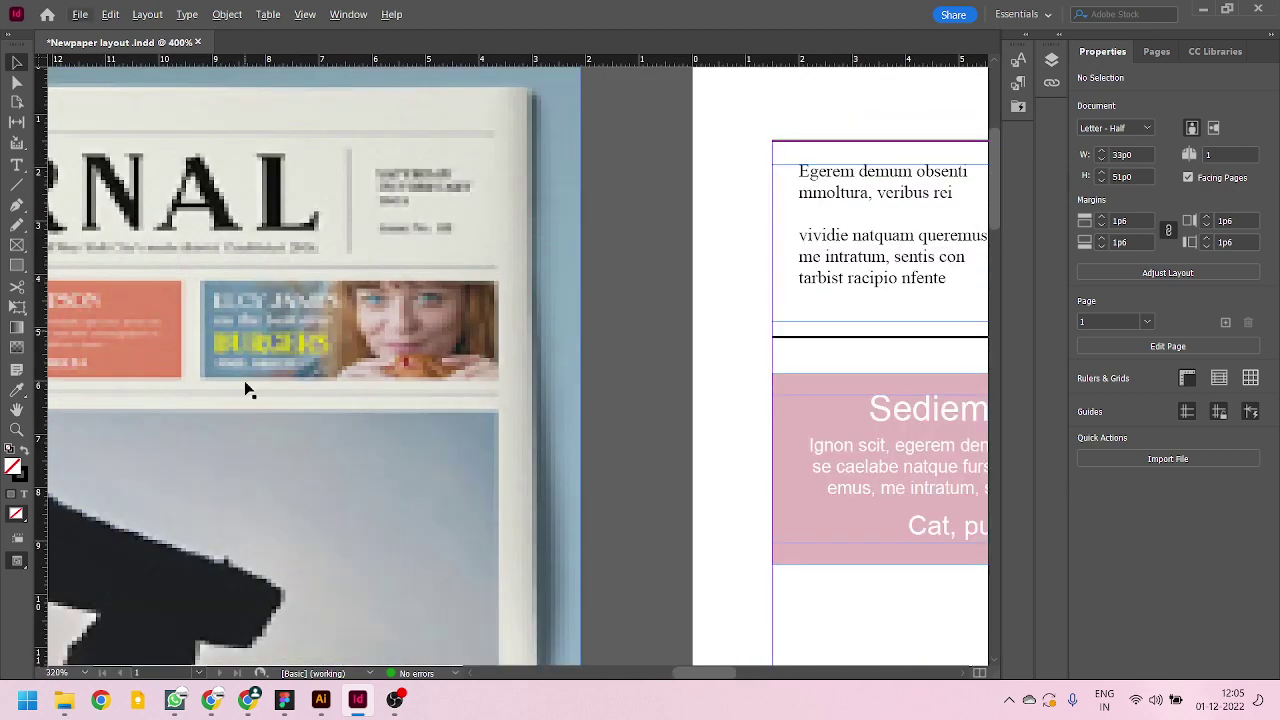
pyautogui.scroll(-4, 246, 385)
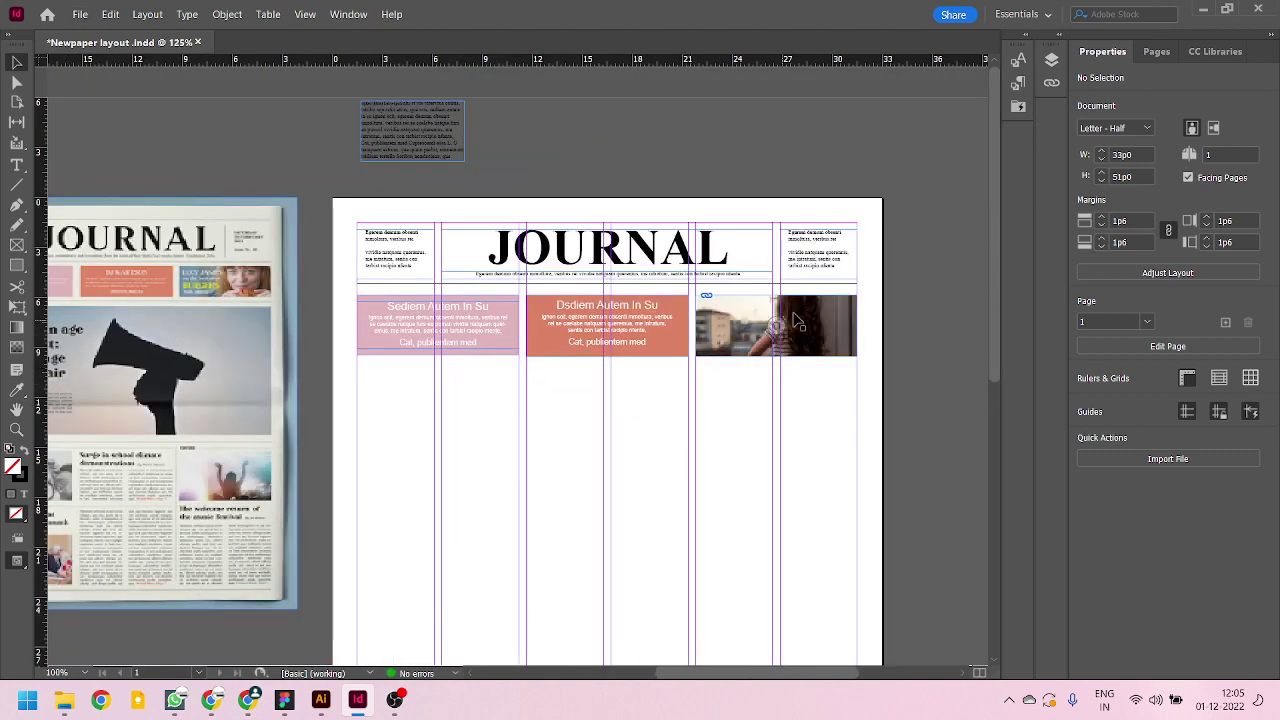
pyautogui.scroll(2, 795, 320)
pyautogui.scroll(-2, 597, 345)
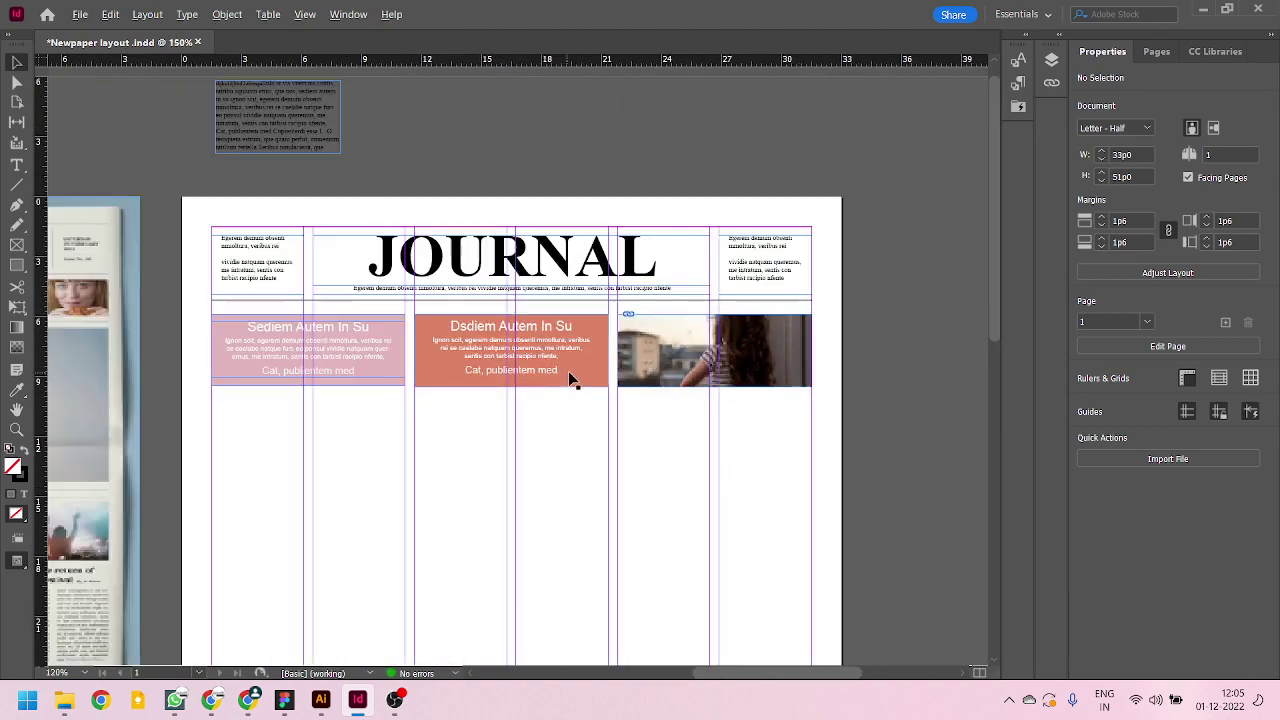
pyautogui.scroll(2, 571, 377)
pyautogui.scroll(2, 820, 331)
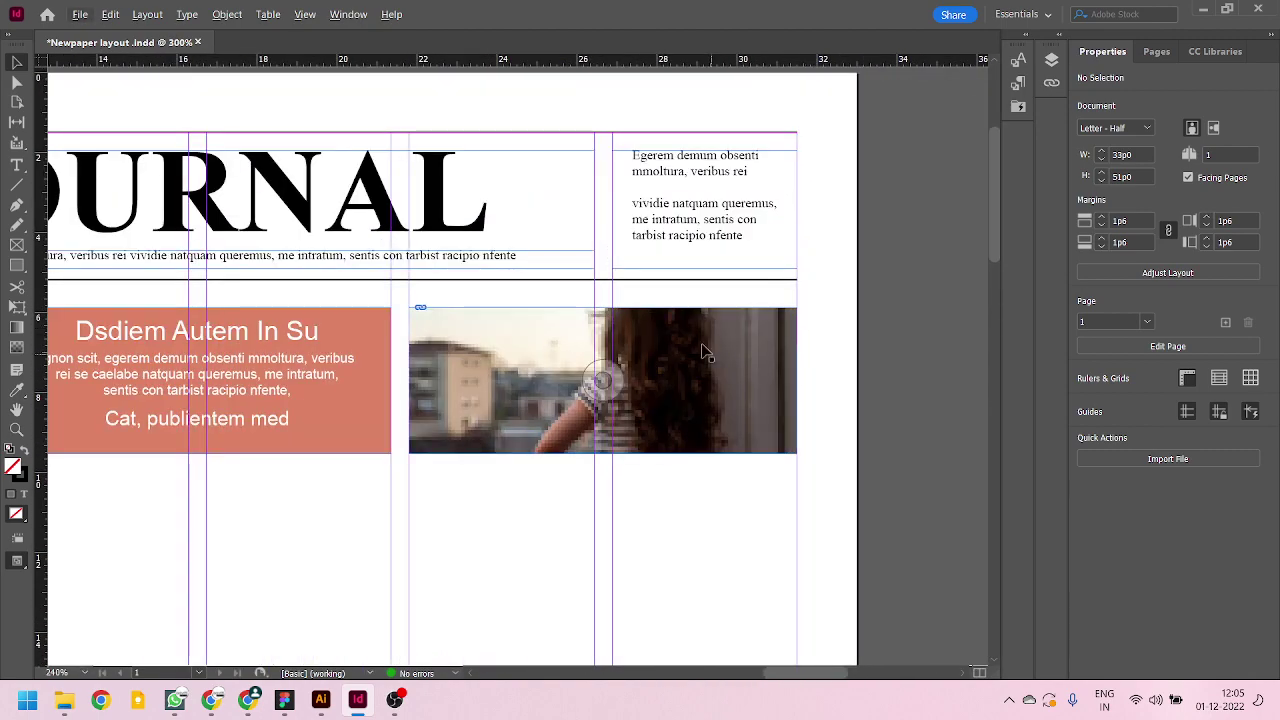
# - Draw a text frame over the left part of the girl photo in the third teaser box
pyautogui.click(16, 165)
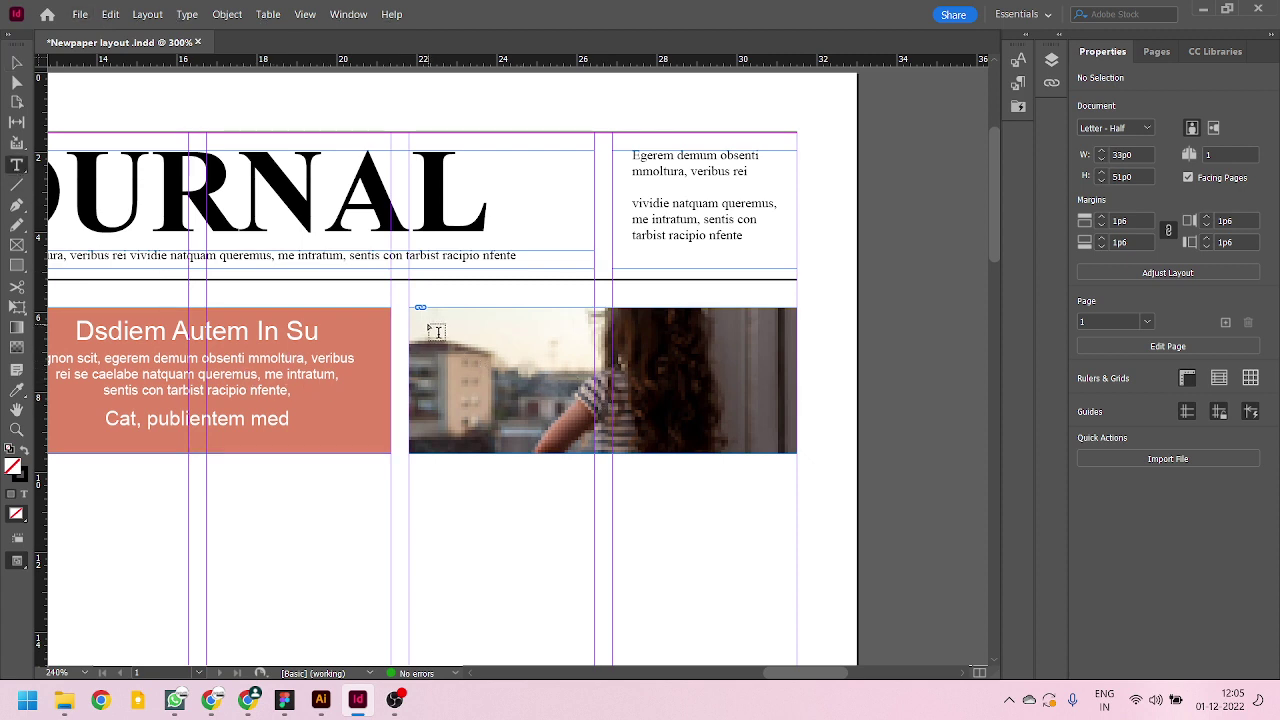
pyautogui.moveTo(424, 321); pyautogui.dragTo(580, 450)
pyautogui.scroll(-1, 536, 410)
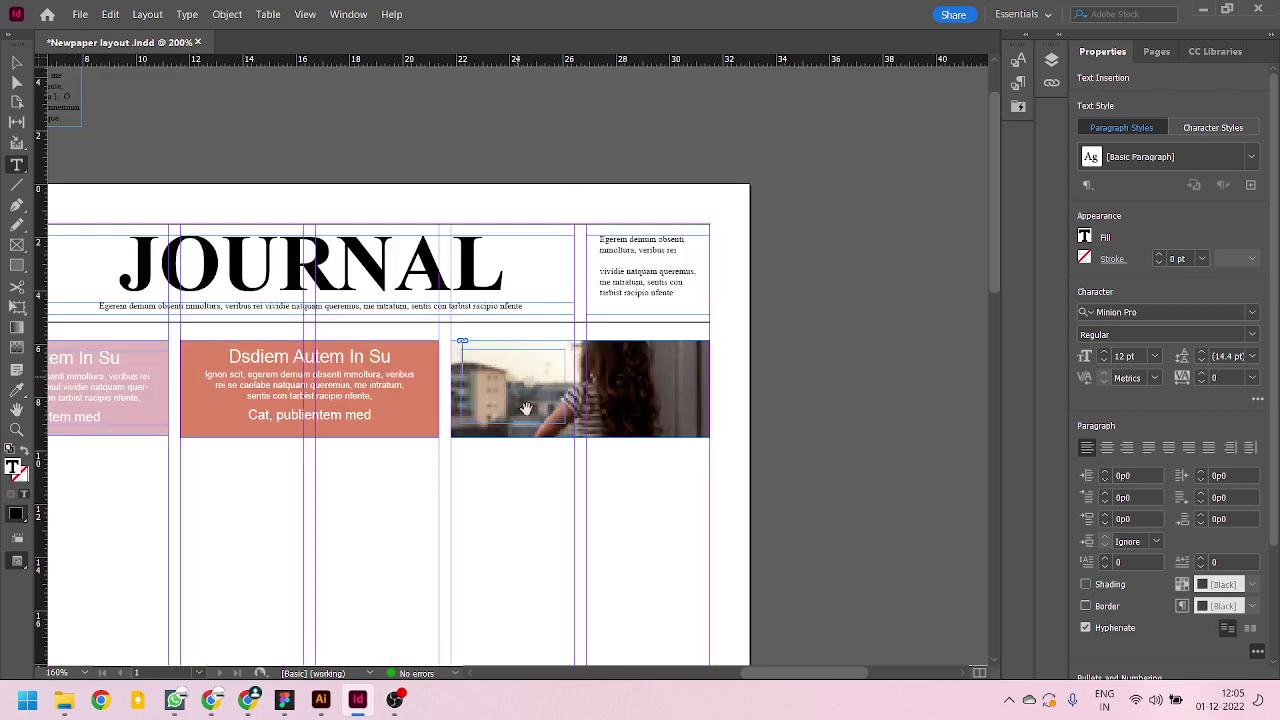
# - Copy "egerem demum obsenti" from the placeholder text on the pasteboard into the new text frame on the girl photo
pyautogui.moveTo(536, 410); pyautogui.dragTo(184, 150)
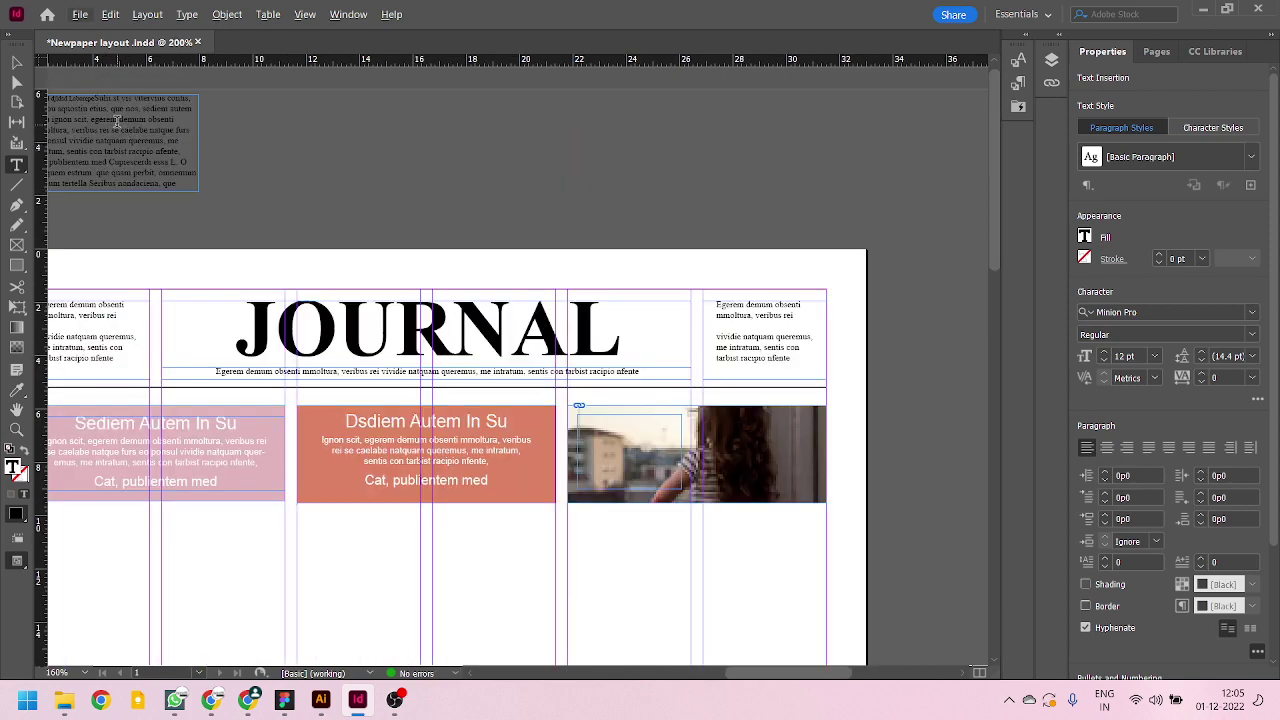
pyautogui.moveTo(93, 117); pyautogui.dragTo(174, 118)
pyautogui.hotkey('ctrl', 'c')
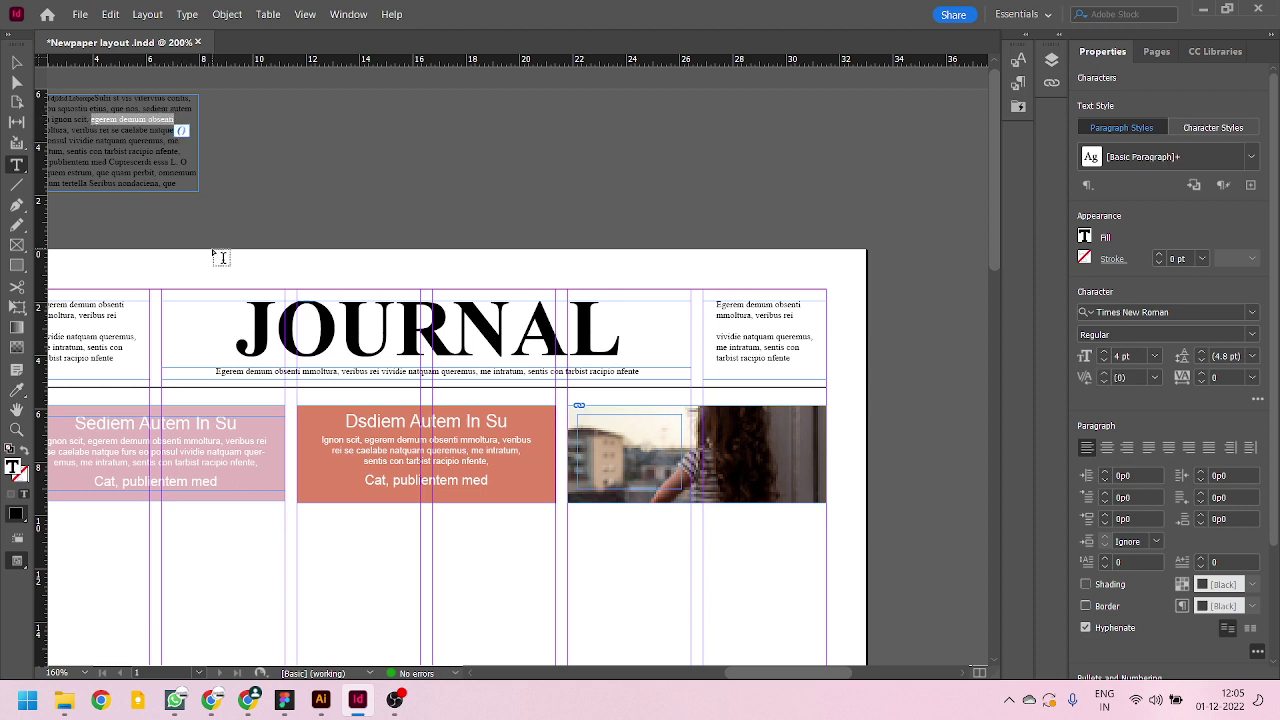
pyautogui.click(601, 426)
pyautogui.click(605, 428)
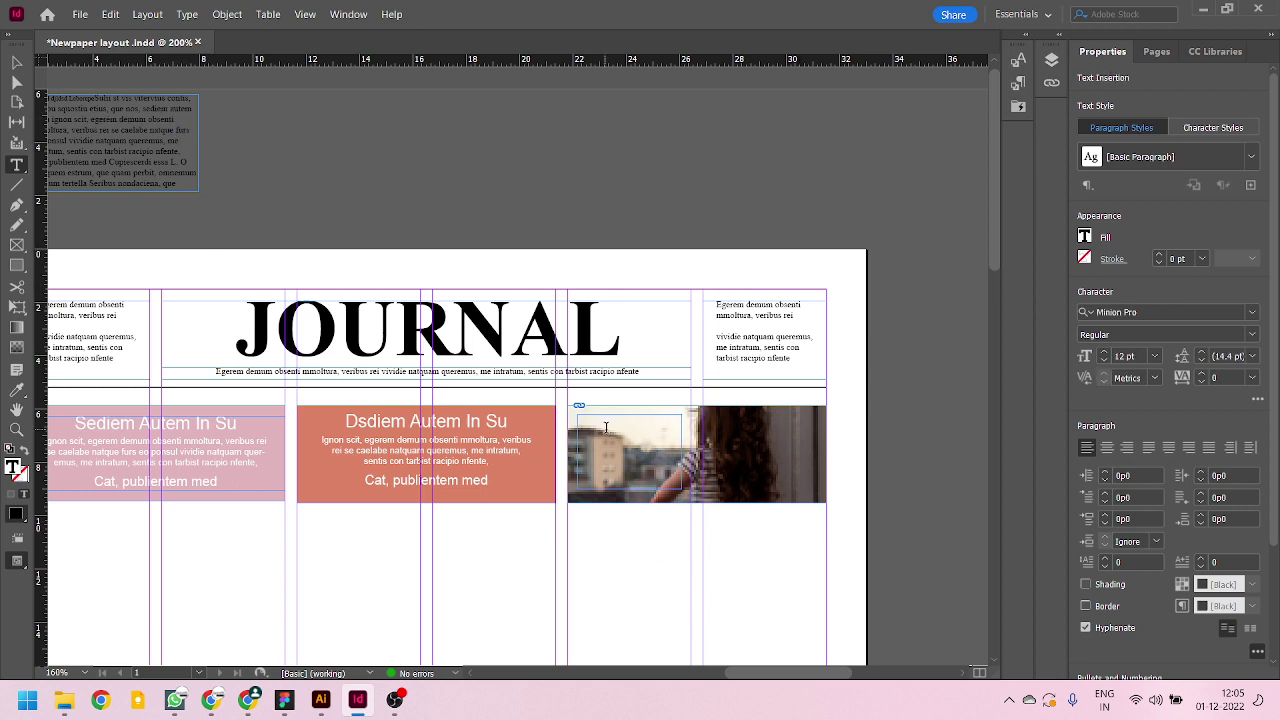
pyautogui.hotkey('ctrl', 'v')
# - Set all the caption text on the girl photo to 8 pt
pyautogui.hotkey('ctrl', 'a')
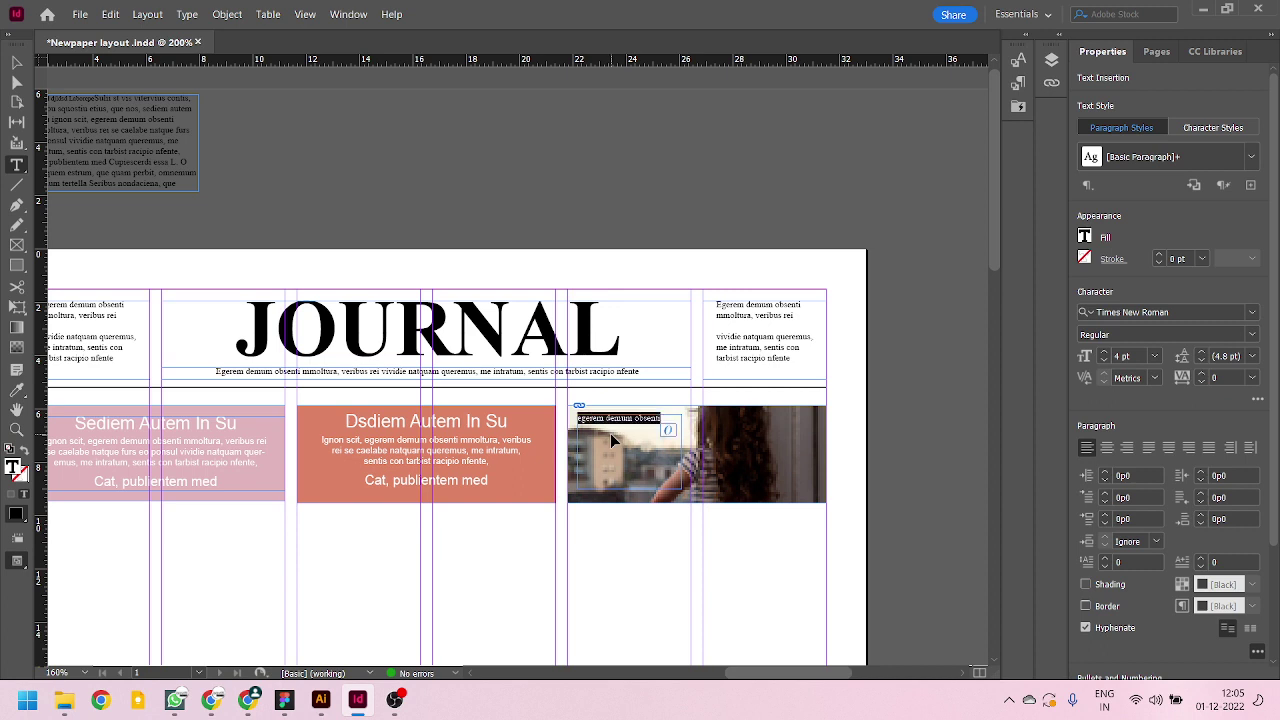
pyautogui.hotkey('ctrl', 'shift', '.')
pyautogui.hotkey('ctrl', 'shift', '.')
pyautogui.hotkey('ctrl', 'shift', '.')
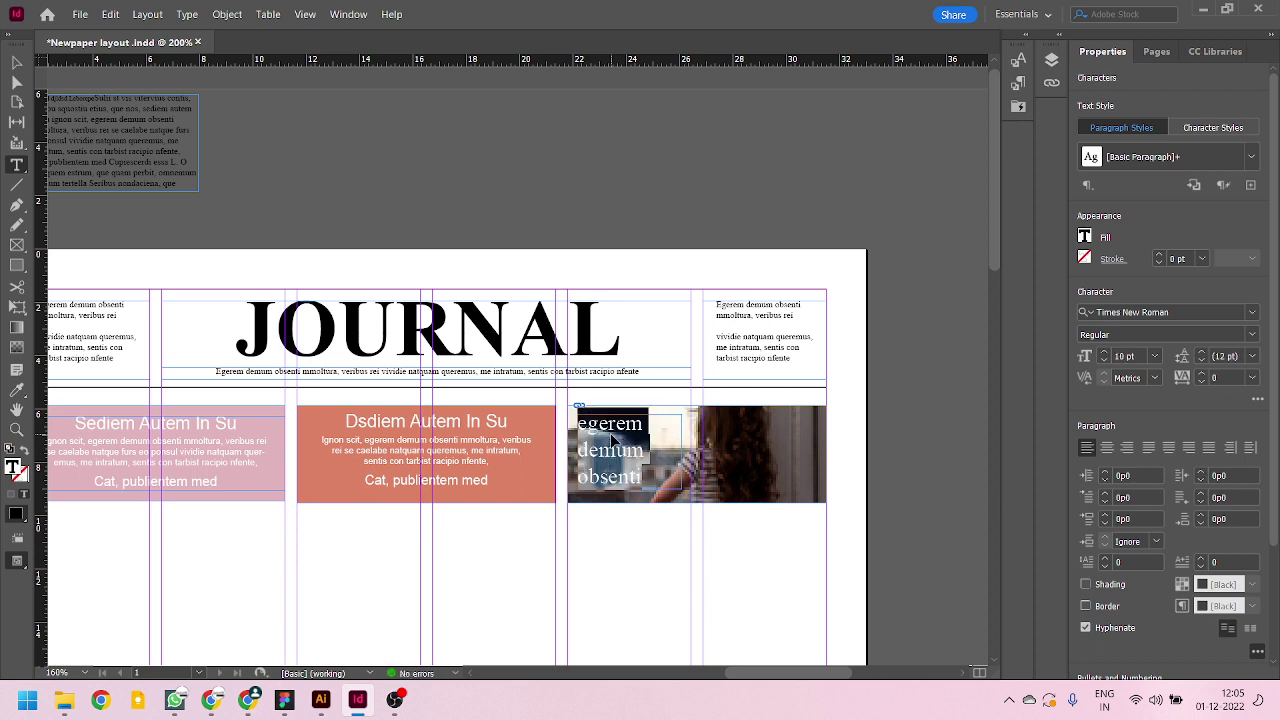
pyautogui.hotkey('ctrl', 'shift', ',')
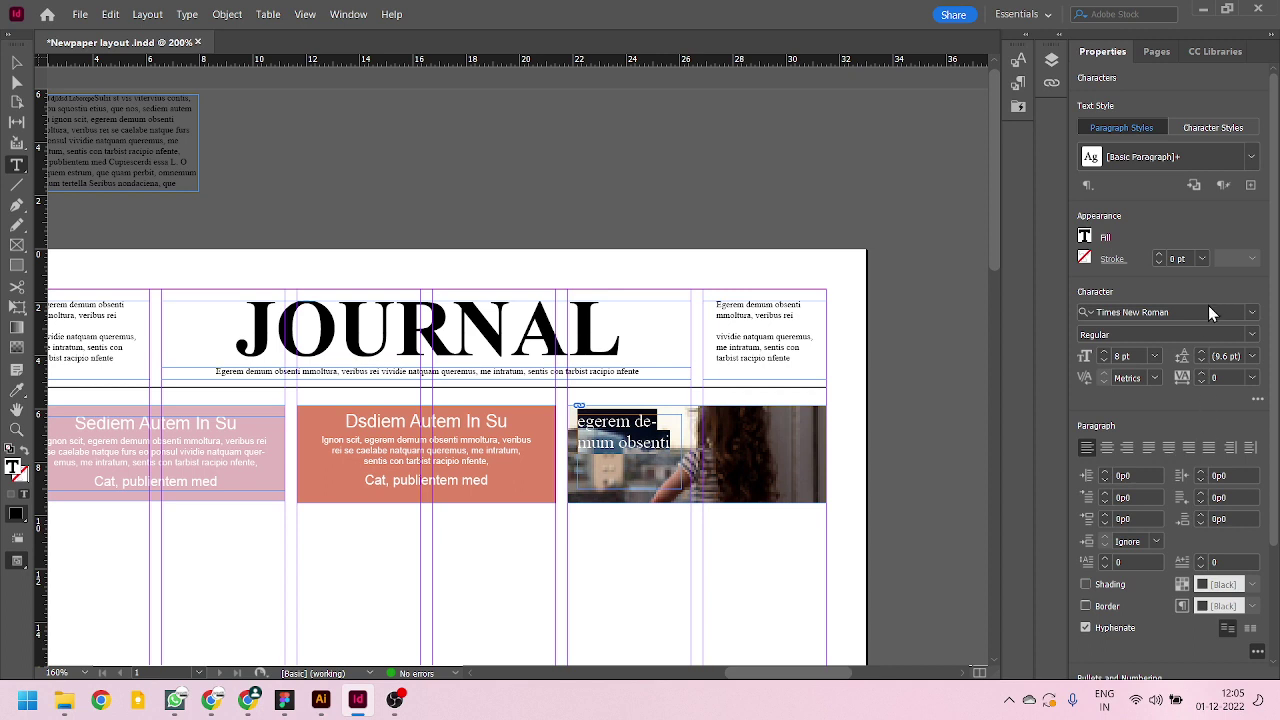
# - Try the Impact font on the selected caption text over the girl photo
pyautogui.click(1205, 311)
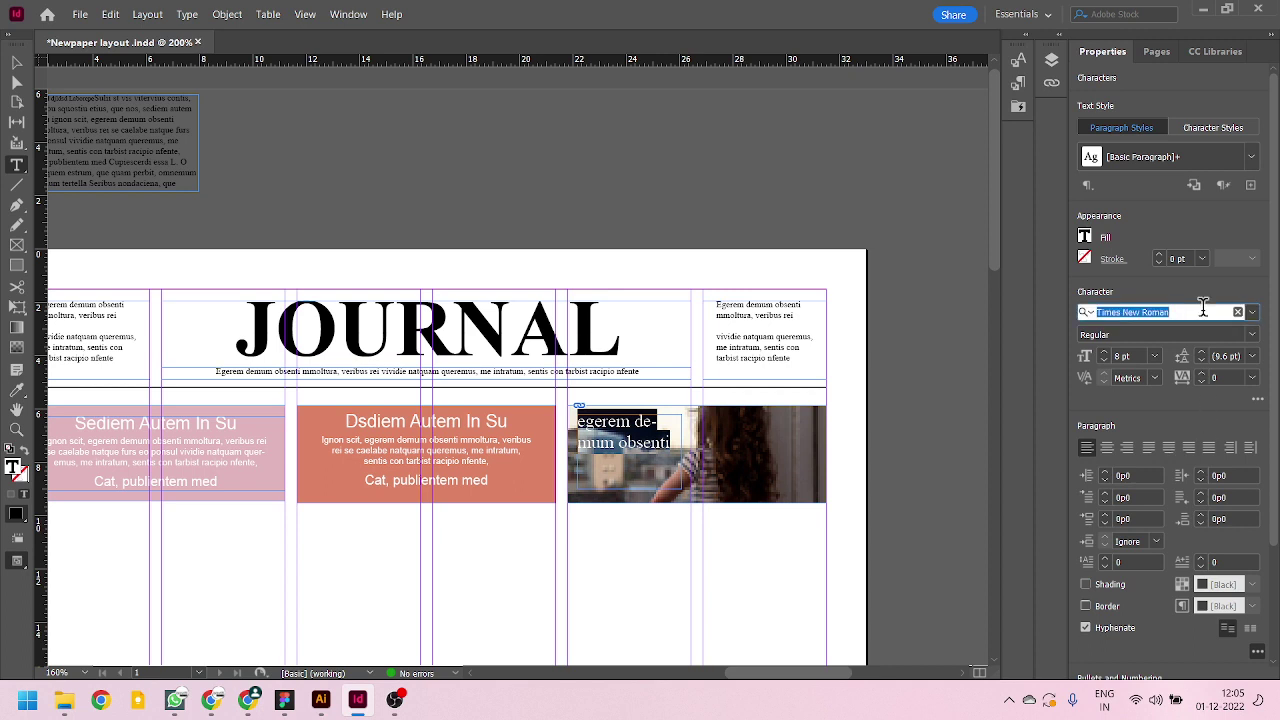
pyautogui.write('impa')
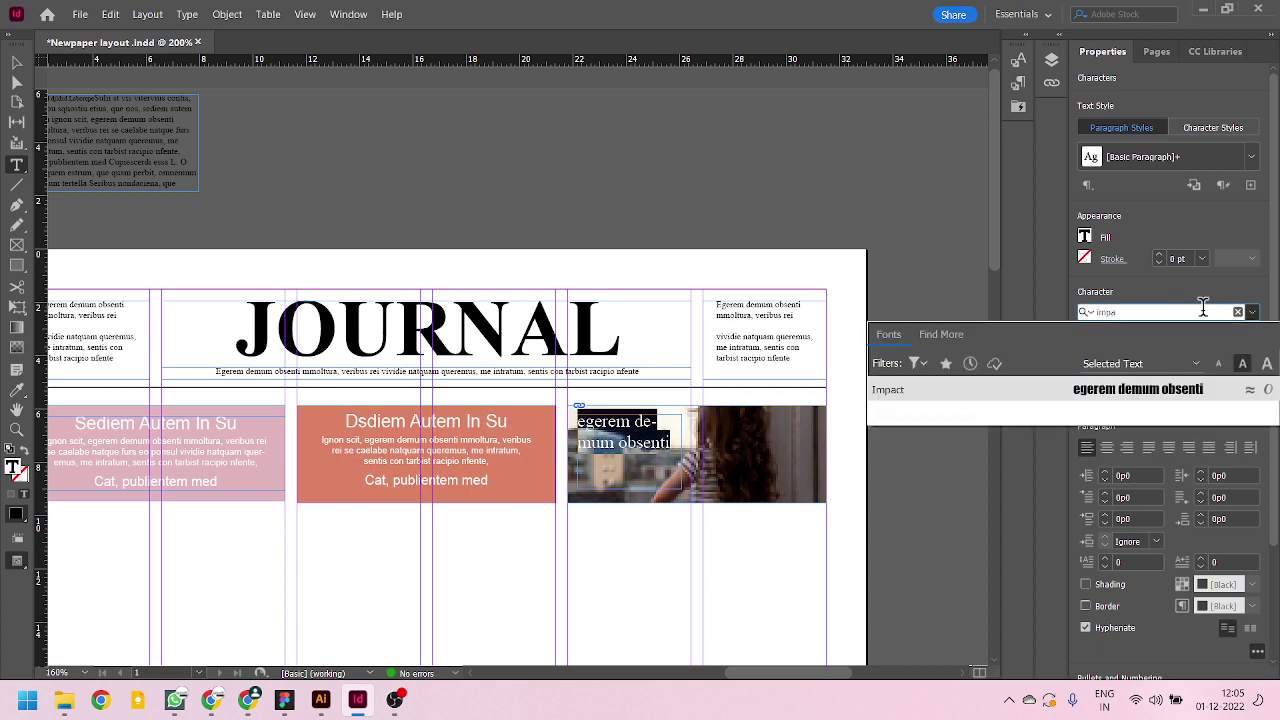
pyautogui.click(1066, 389)
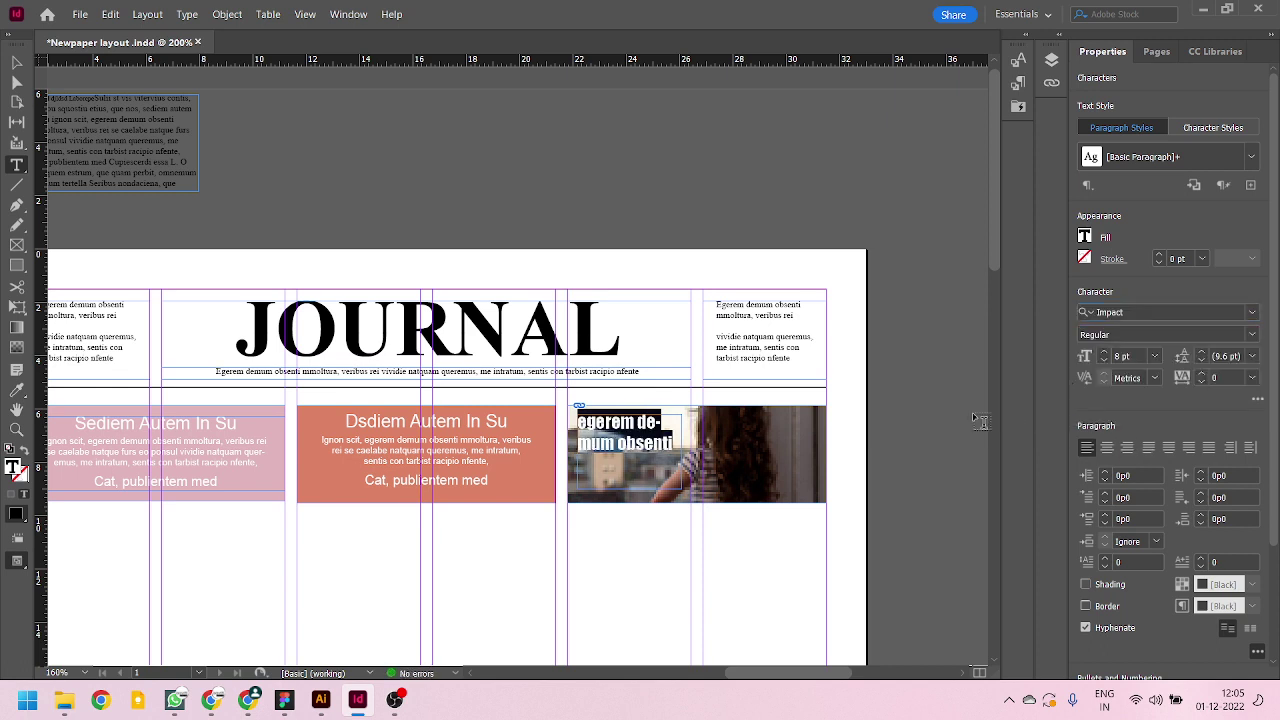
# - Set the photo caption's font to Arial with the Black style
pyautogui.click(1210, 311)
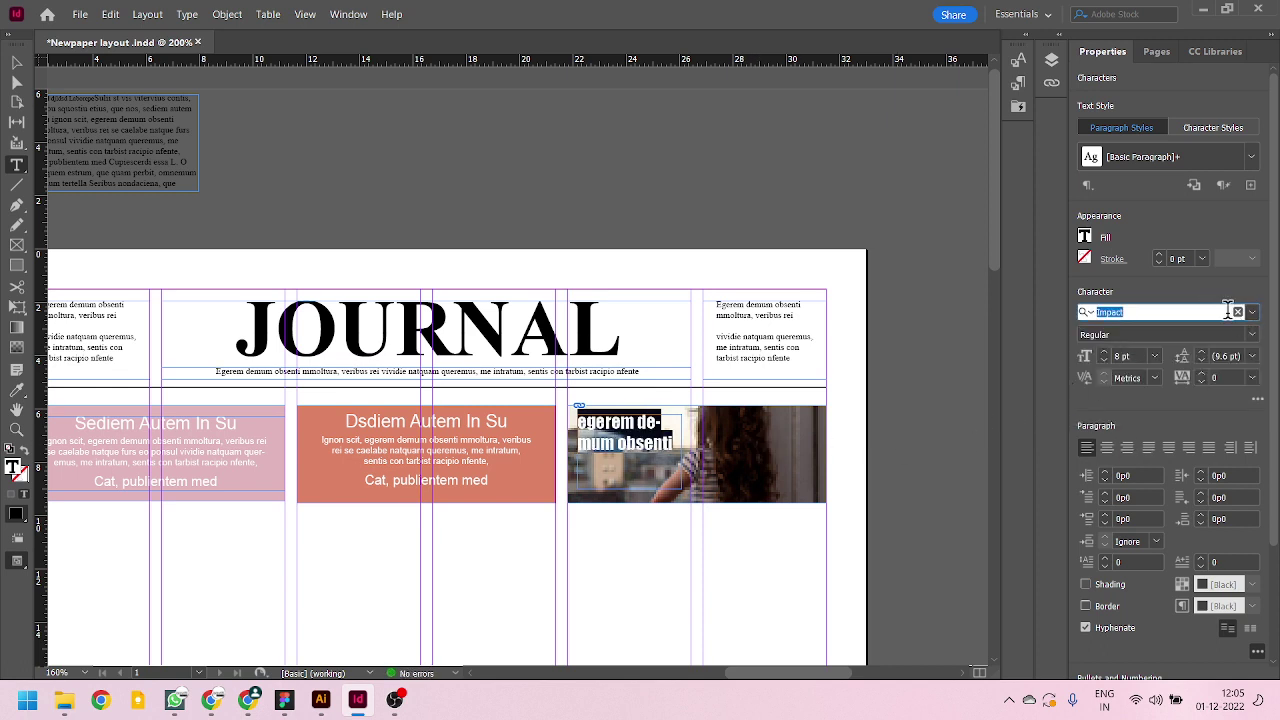
pyautogui.write('ari')
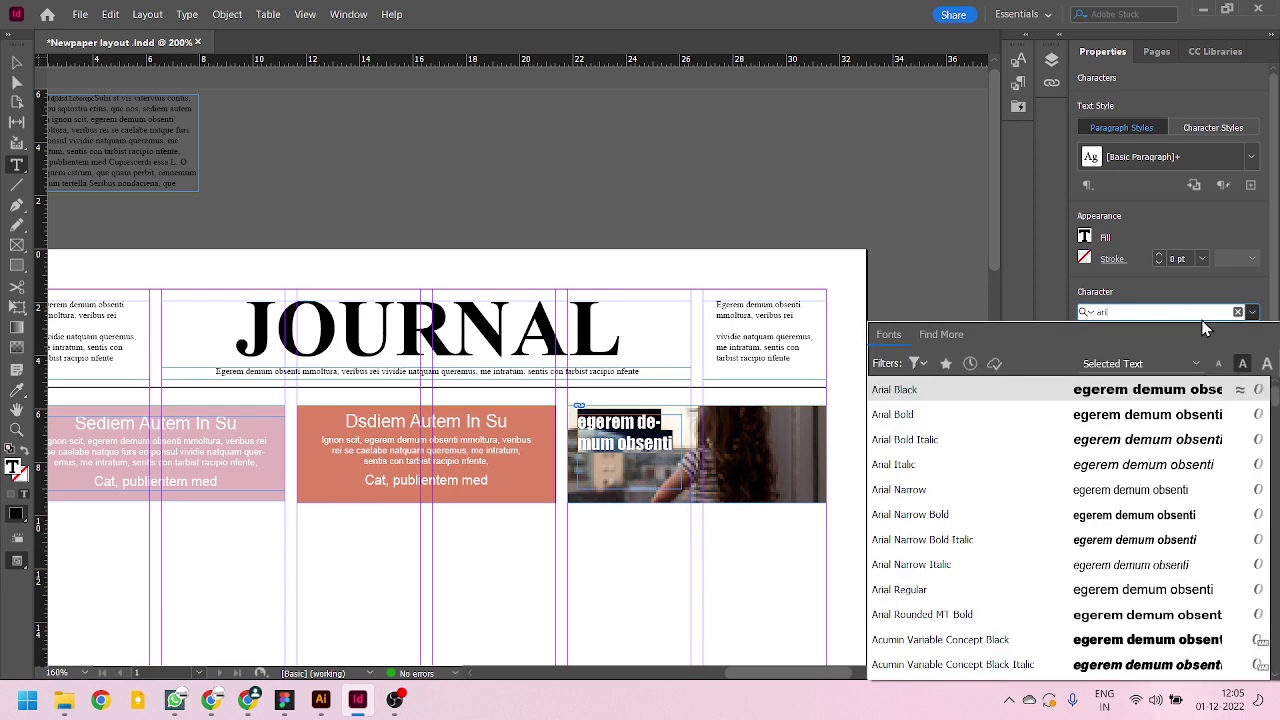
pyautogui.click(1120, 425)
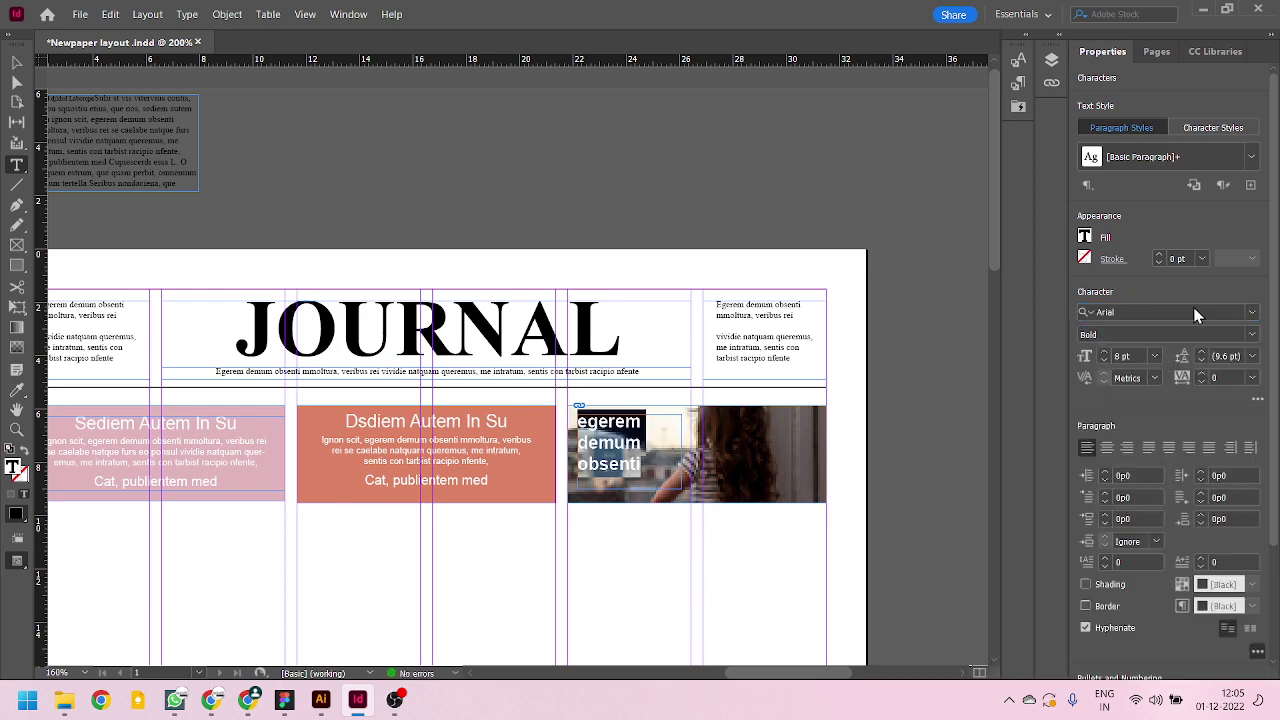
pyautogui.click(1252, 336)
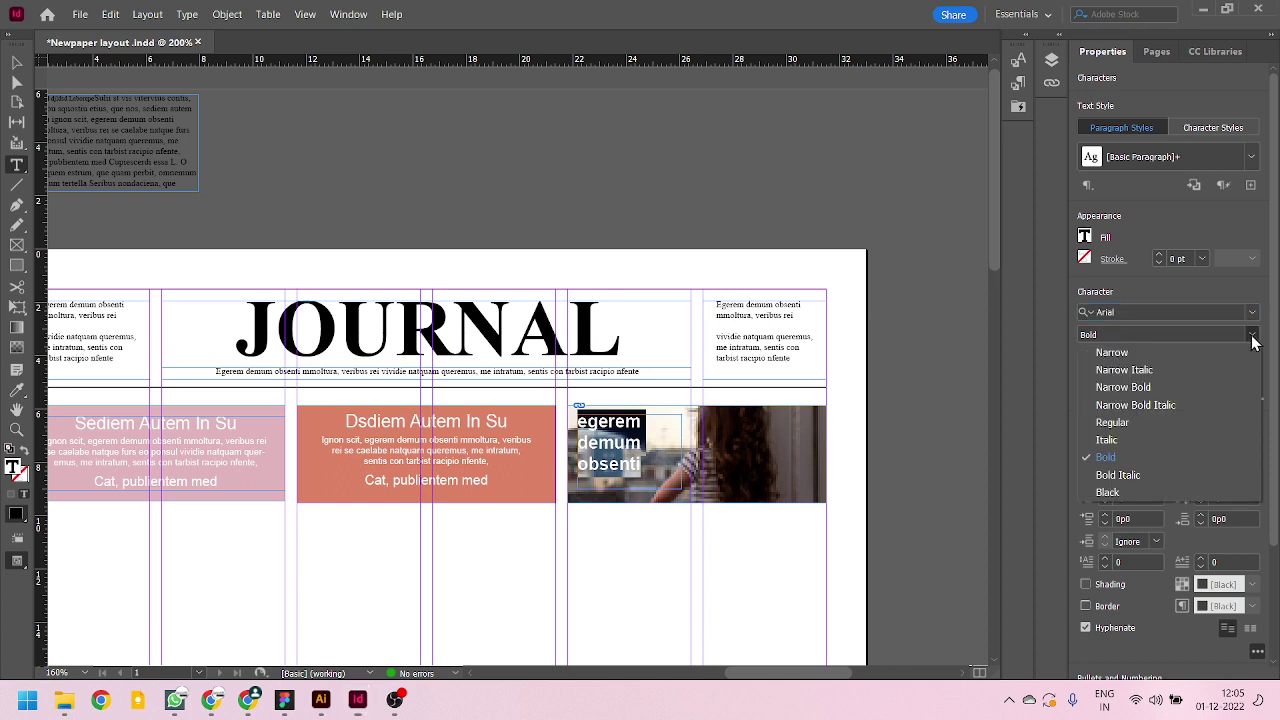
pyautogui.click(1133, 491)
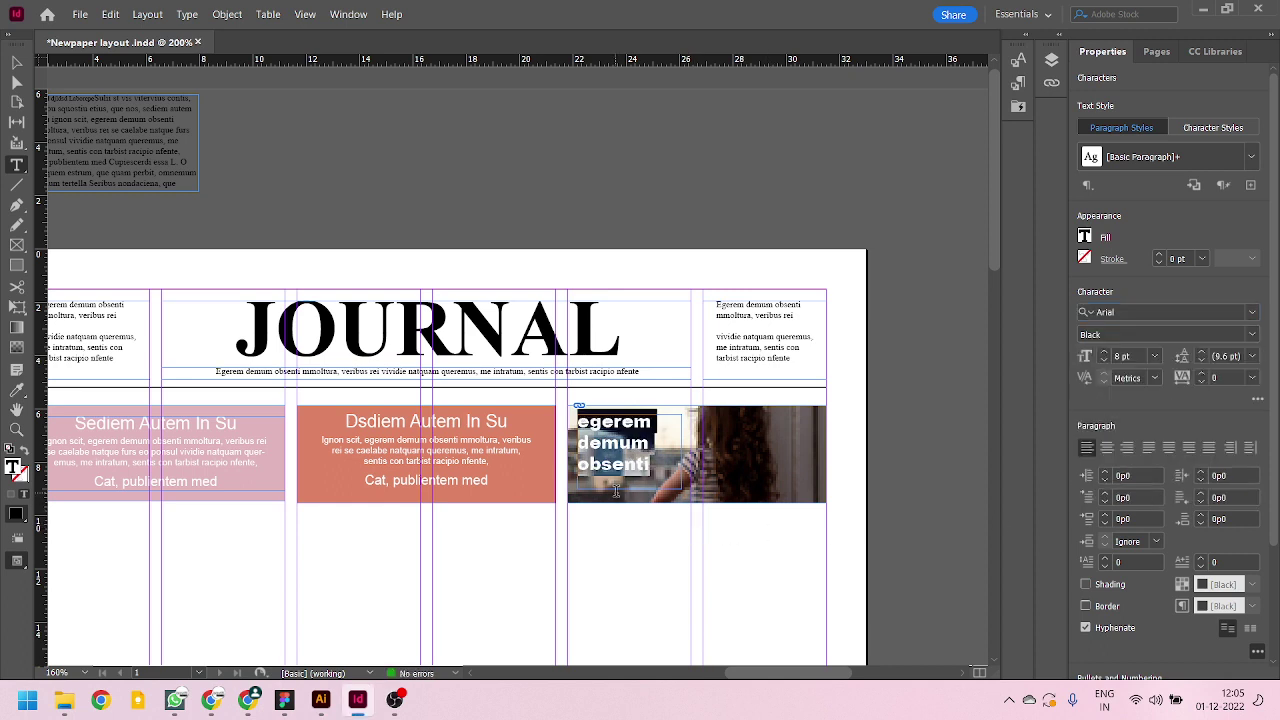
# - Edit the second word of the photo caption so that it reads "dem Gjum"
pyautogui.click(617, 444)
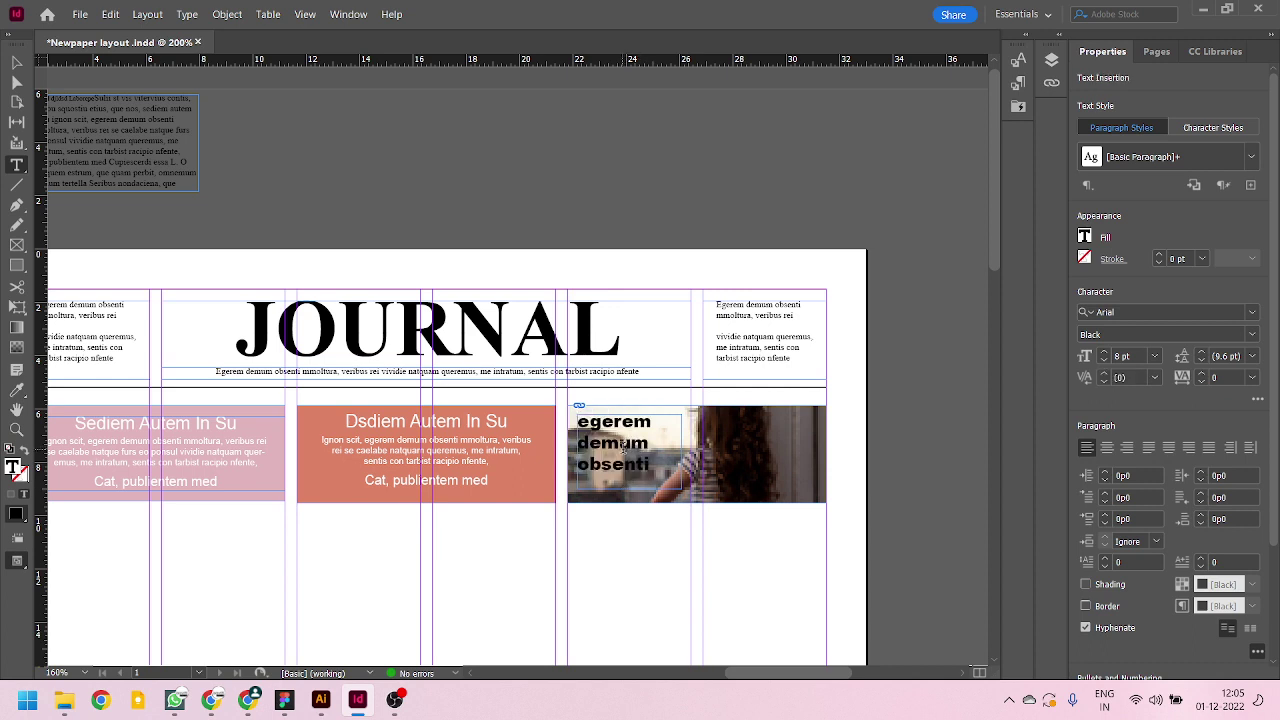
pyautogui.write('zx')
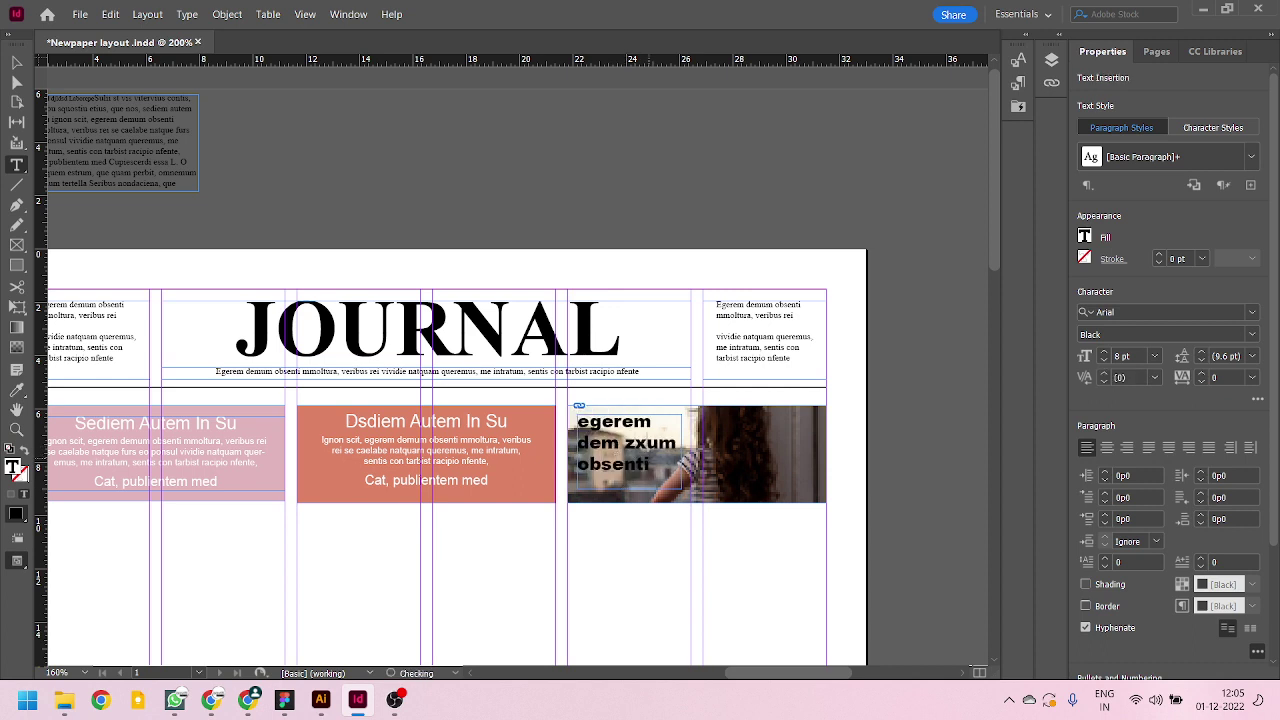
pyautogui.press('BackSpace')
pyautogui.press('BackSpace')
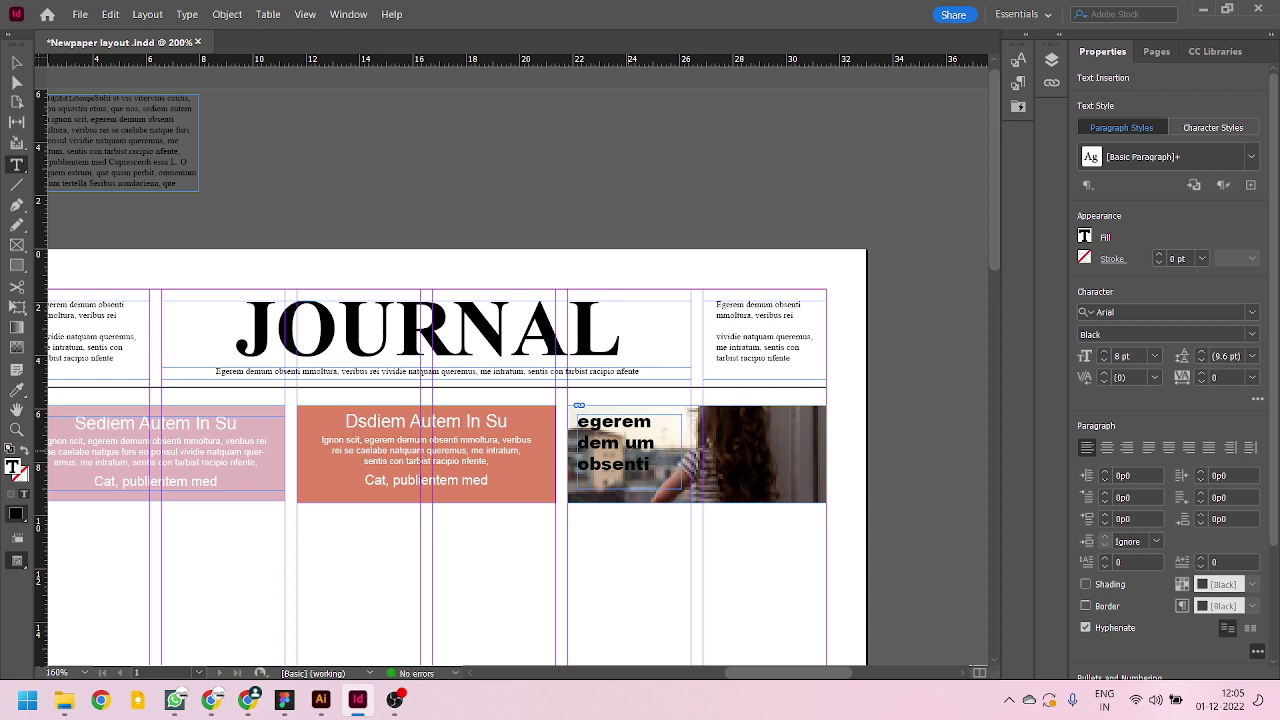
pyautogui.write('Gj')
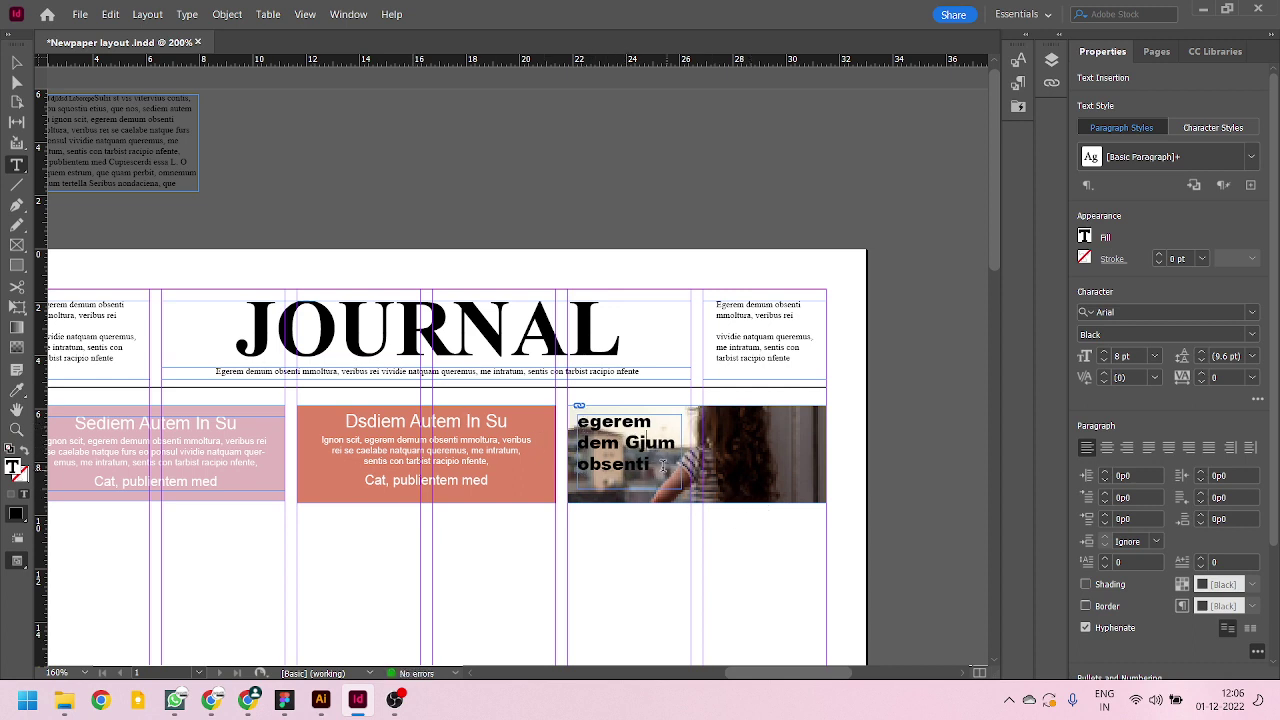
# - Change the whole photo caption to title case, "Egerem Dem Gjum Obsenti", and deselect it
pyautogui.hotkey('ctrl', 'a')
pyautogui.click(147, 14)
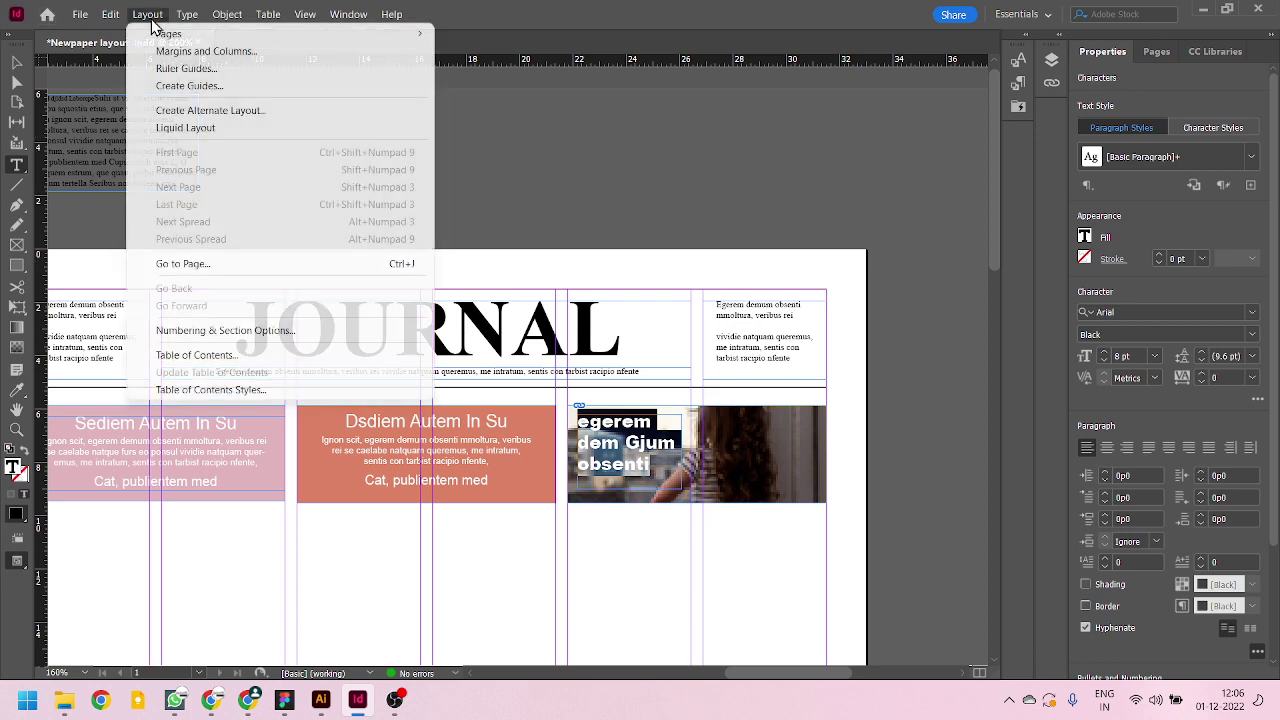
pyautogui.moveTo(187, 14)
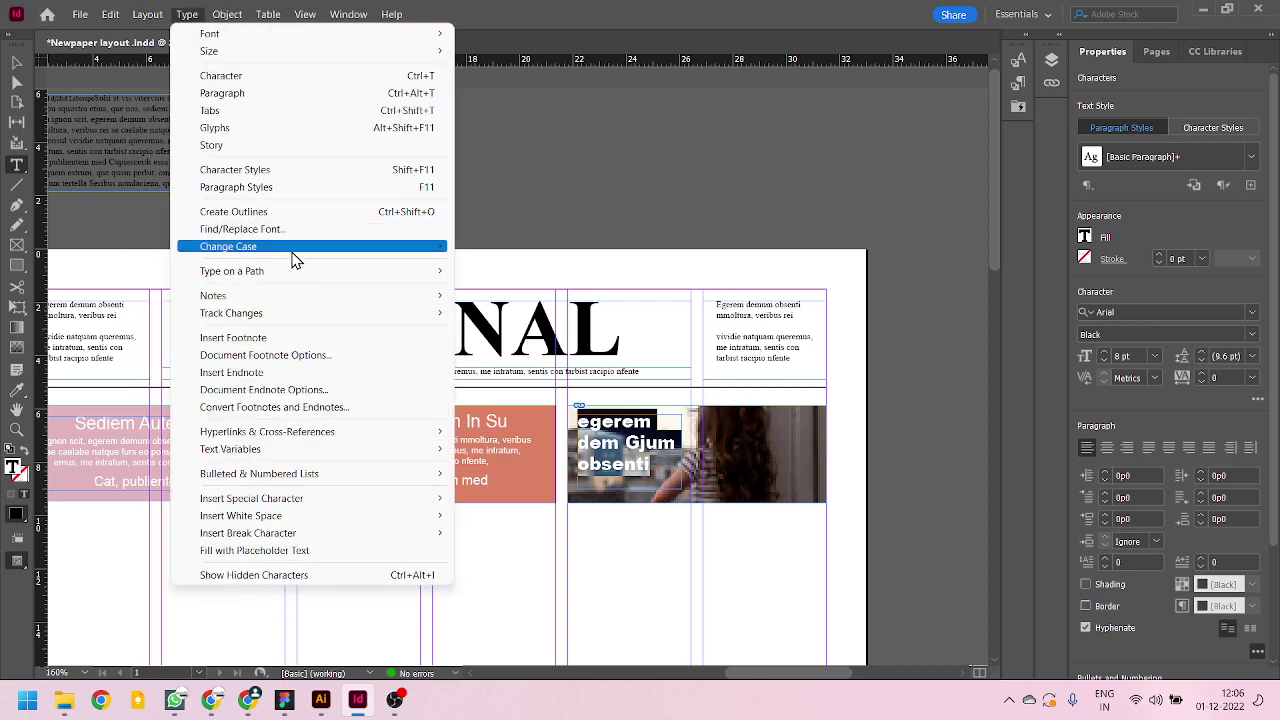
pyautogui.moveTo(296, 247)
pyautogui.click(526, 281)
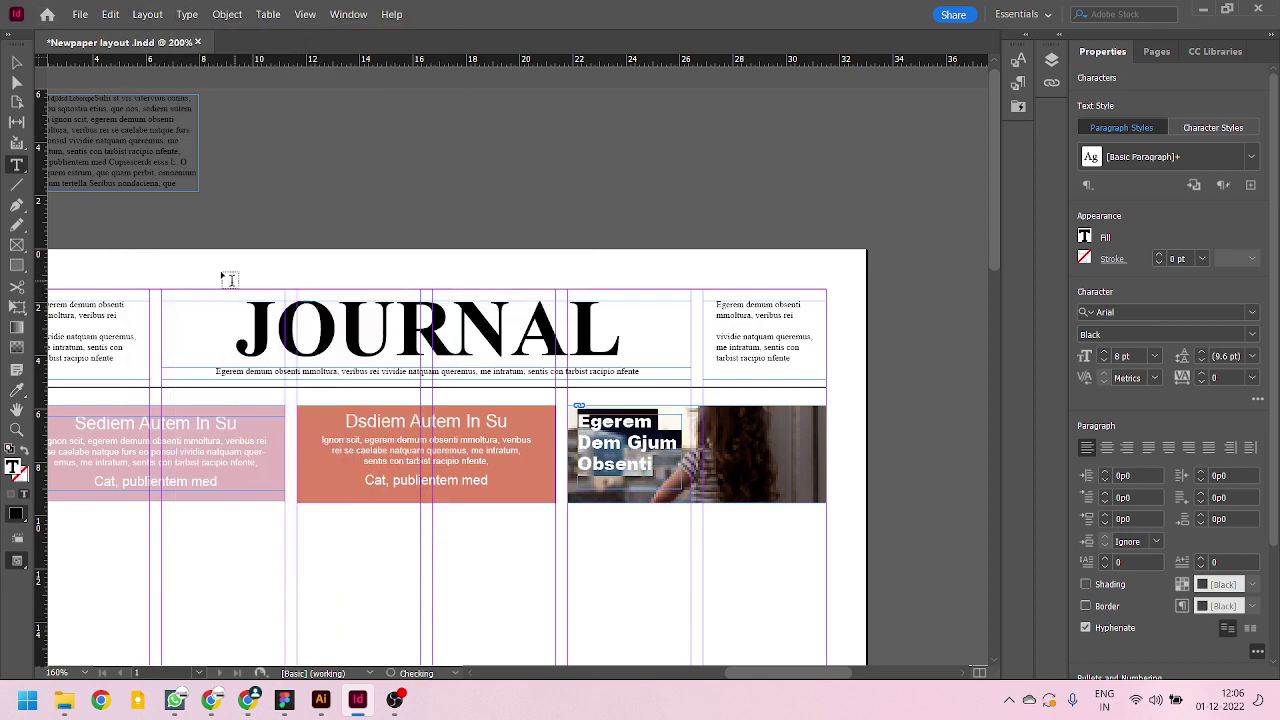
pyautogui.click(16, 62)
pyautogui.click(945, 369)
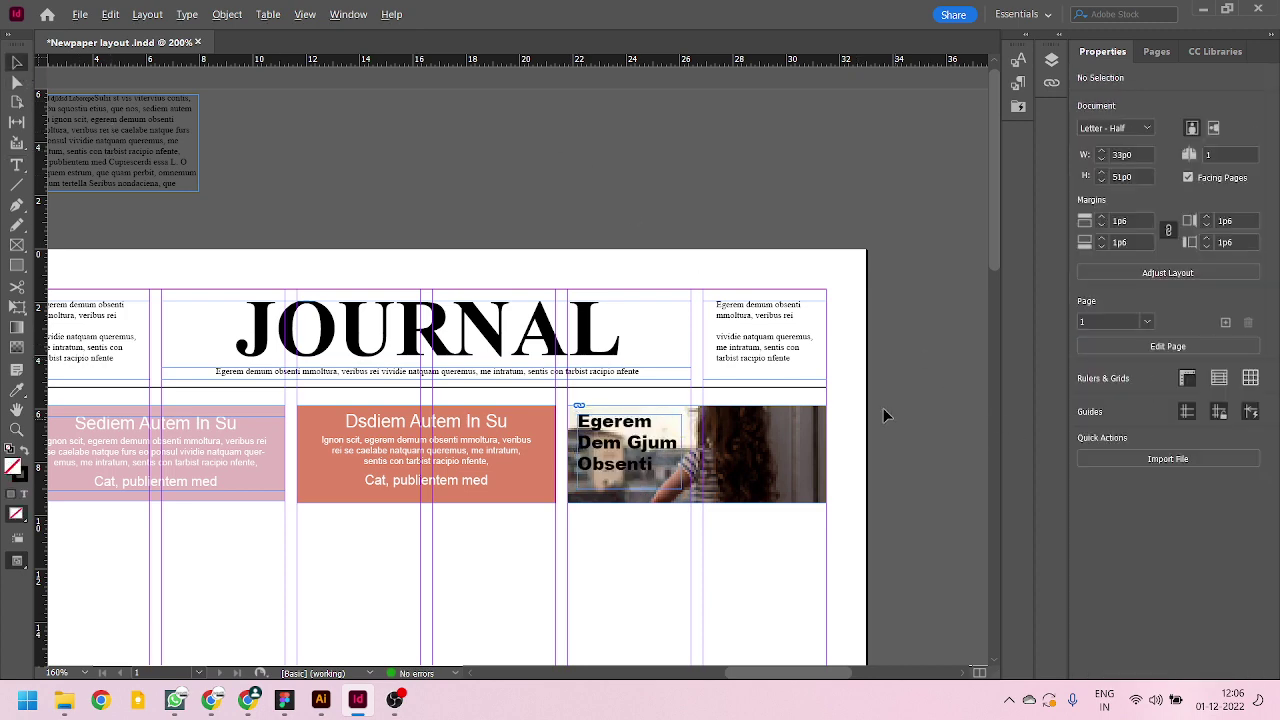
# - Compare the captioned girl photo box with the matching photo teaser on the reference page
pyautogui.hotkey('ctrl', '-')
pyautogui.scroll(1, 642, 285)
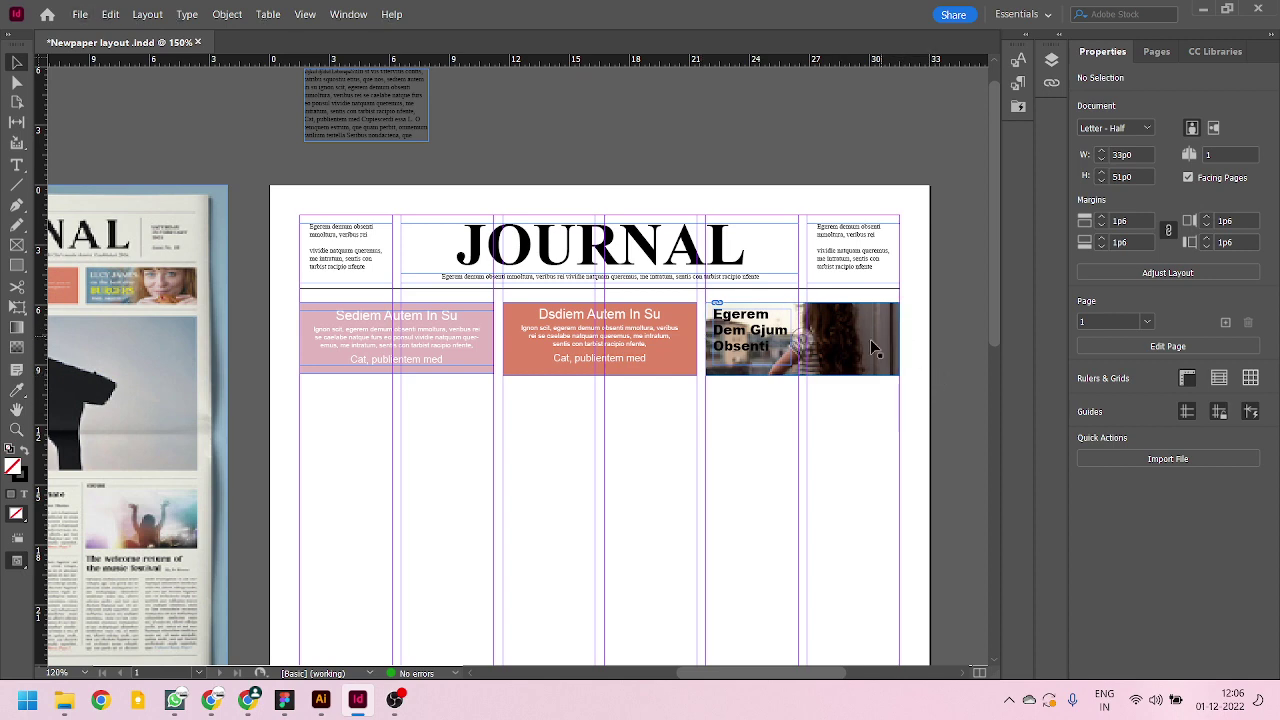
pyautogui.scroll(2, 826, 340)
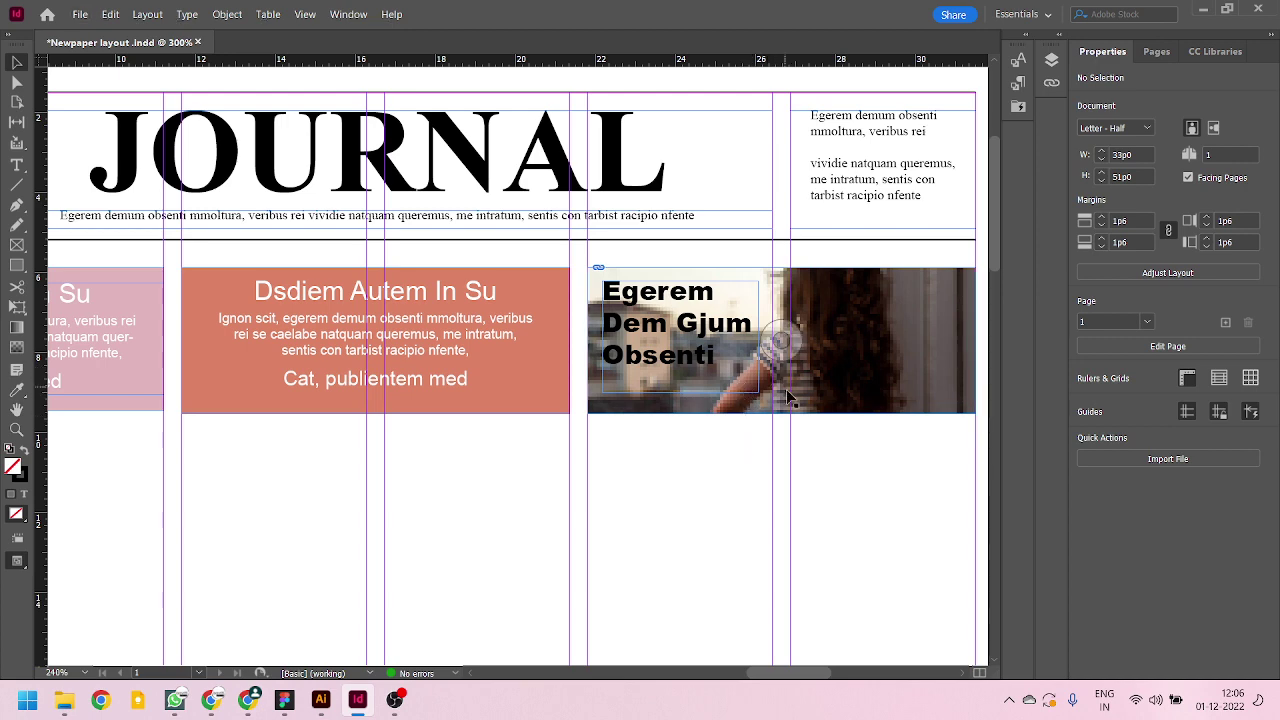
pyautogui.scroll(-2, 792, 400)
pyautogui.scroll(-2, 790, 397)
pyautogui.scroll(2, 457, 225)
pyautogui.scroll(-2, 374, 284)
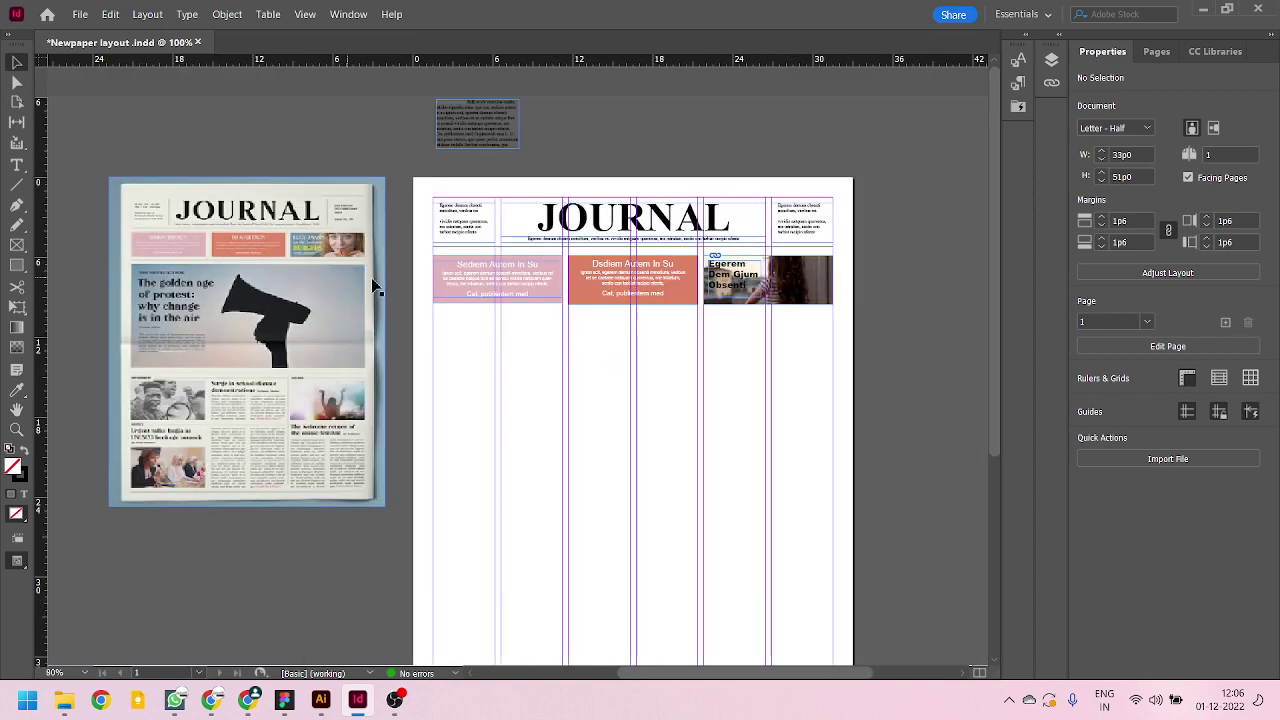
pyautogui.scroll(1, 728, 258)
pyautogui.scroll(3, 728, 258)
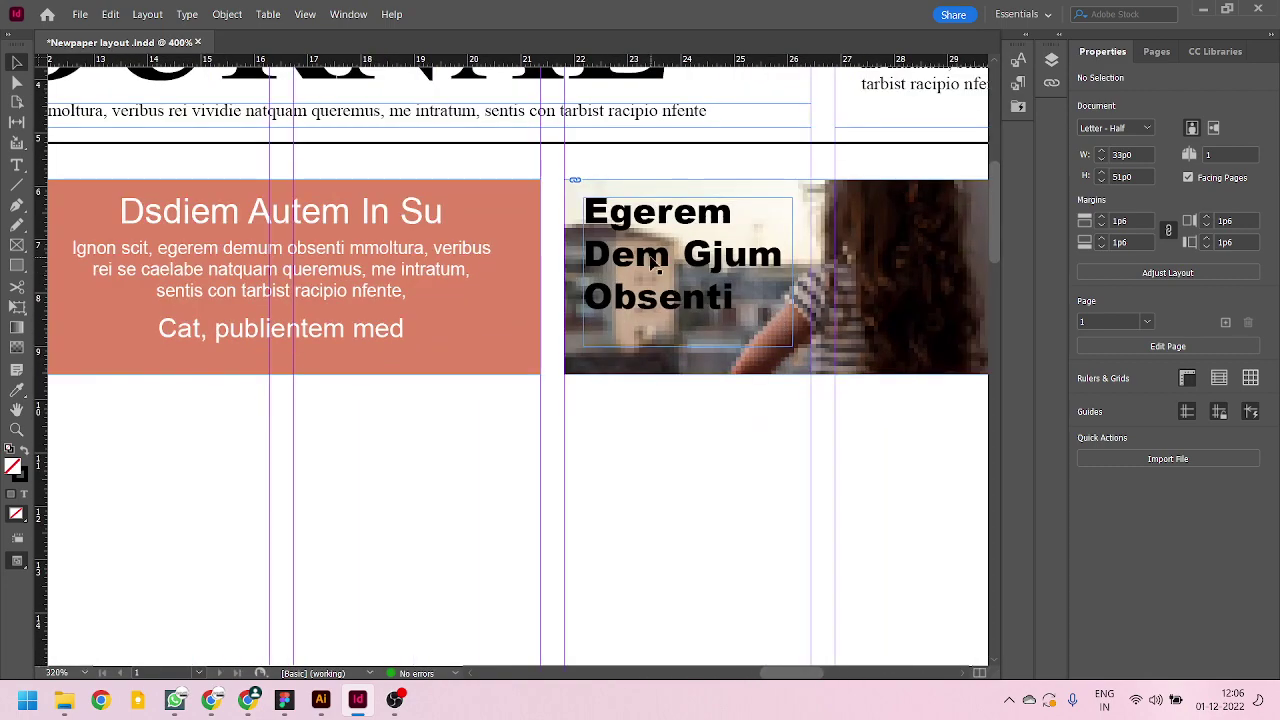
# - Move the caption frame slightly lower over the girl photo and deselect it
pyautogui.moveTo(649, 273); pyautogui.dragTo(651, 287)
pyautogui.scroll(-3, 765, 300)
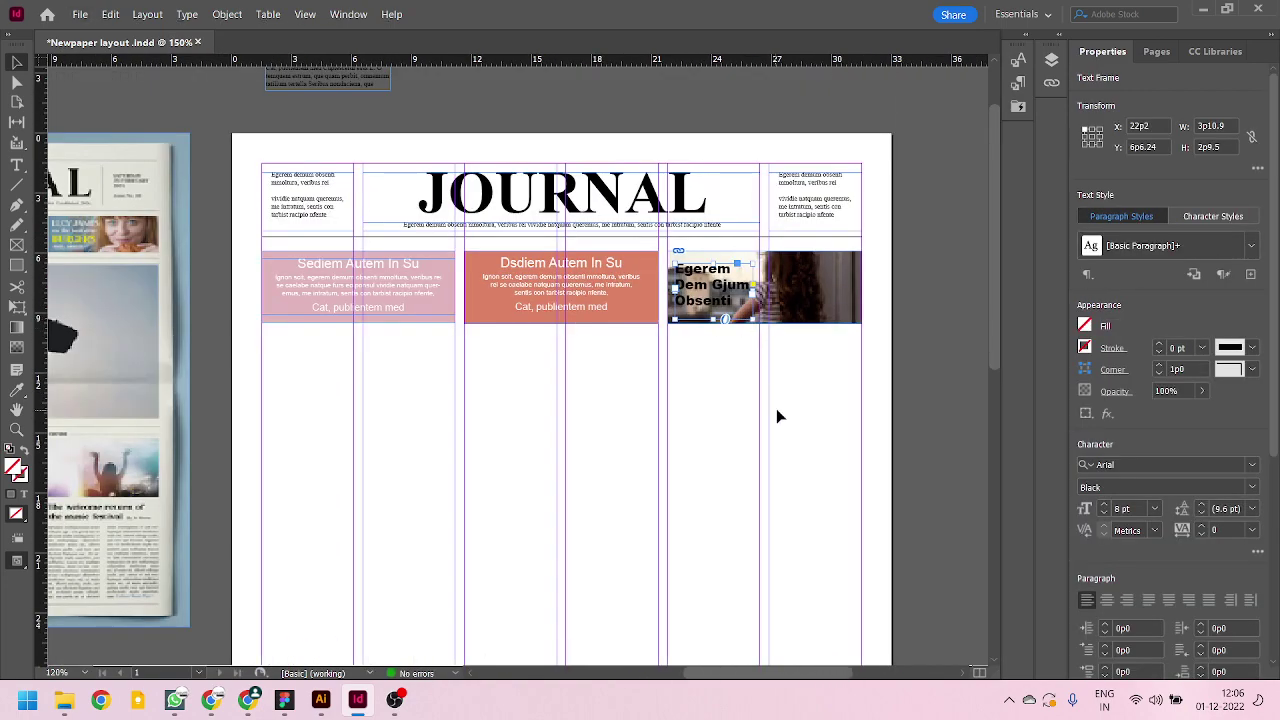
pyautogui.click(840, 434)
pyautogui.scroll(-1, 843, 420)
pyautogui.scroll(1, 746, 324)
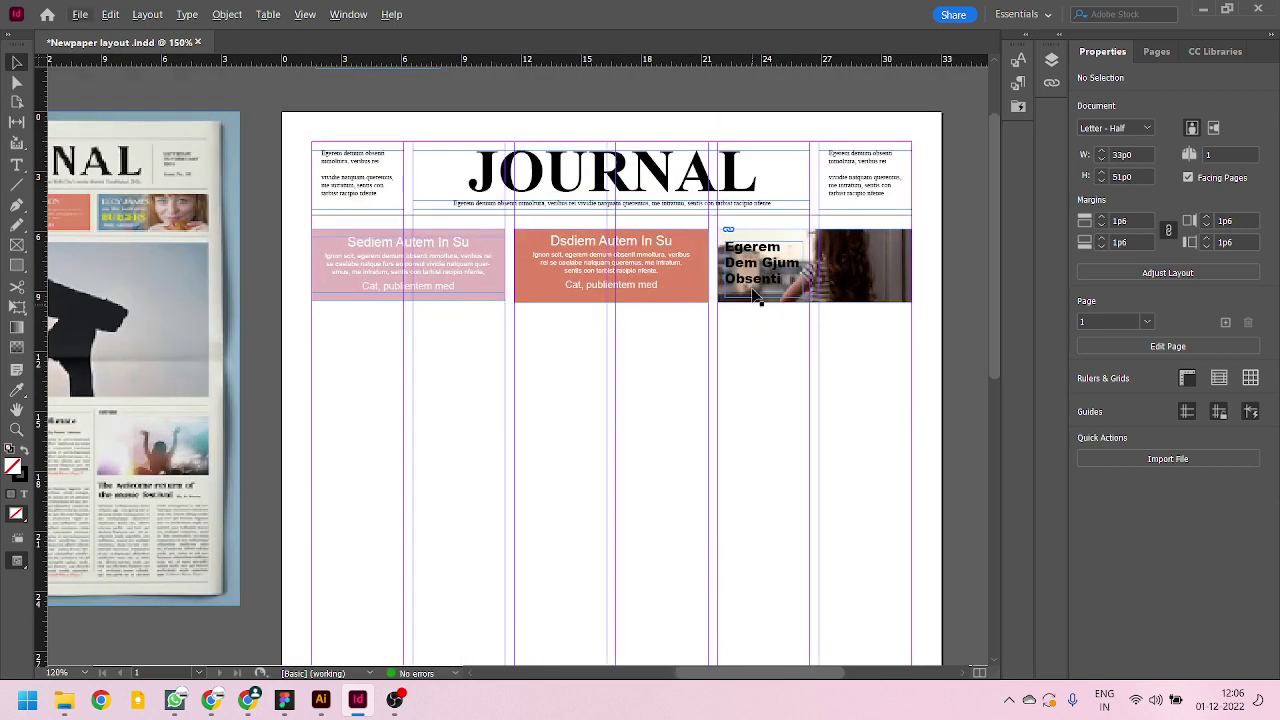
# - Colour the caption line "Dem Gjum" yellow with the fill ffc017, leaving the other two lines black, and deselect the text
pyautogui.press('t')
pyautogui.click(799, 263)
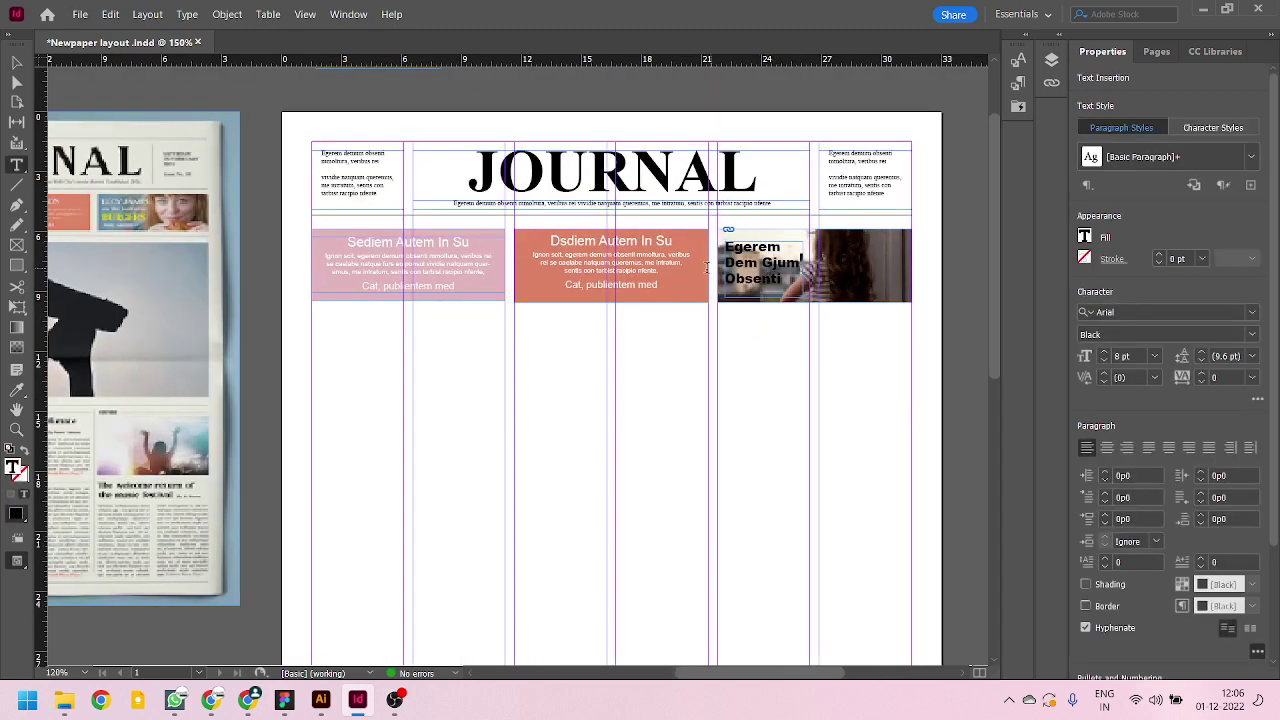
pyautogui.hotkey('shift', 'Home')
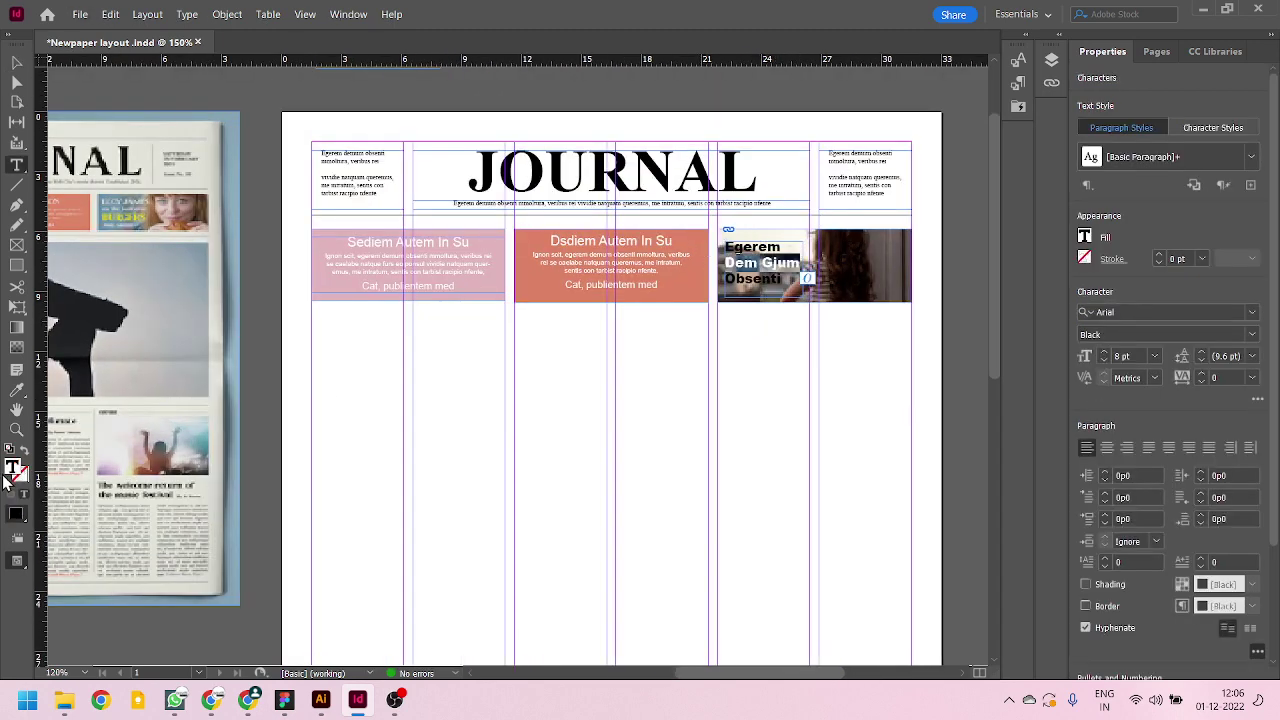
pyautogui.doubleClick(12, 468)
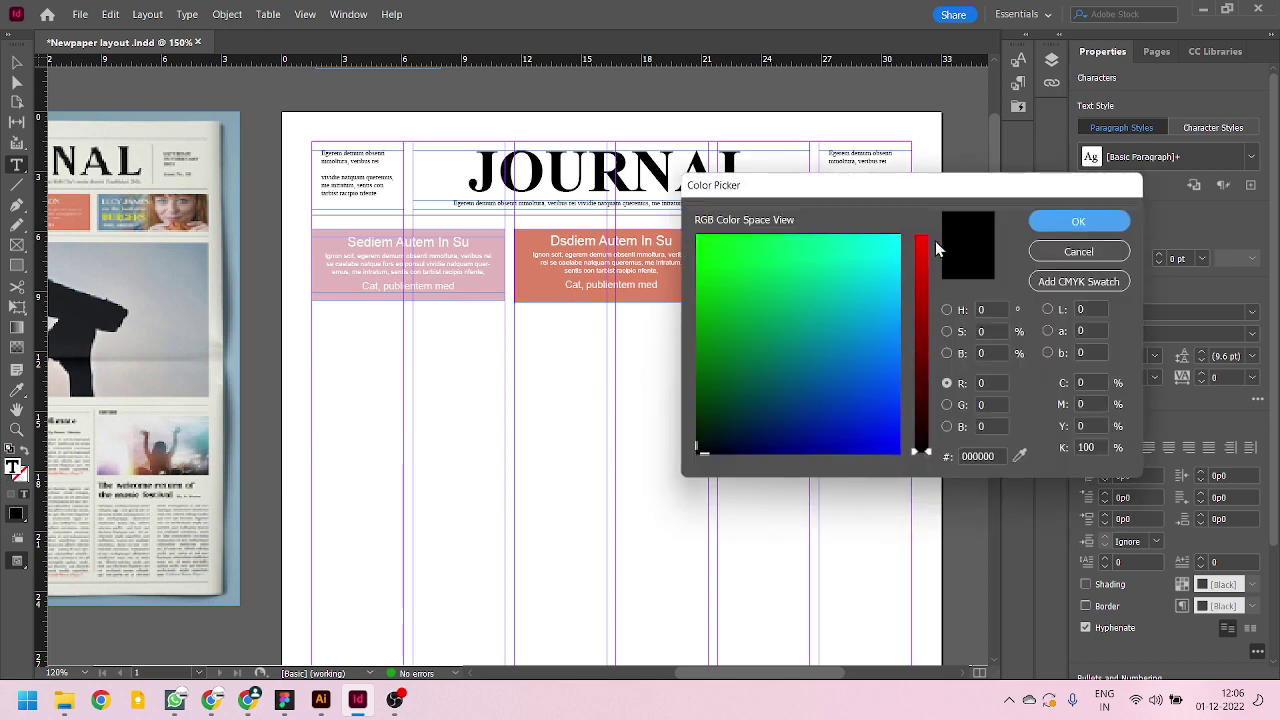
pyautogui.click(947, 309)
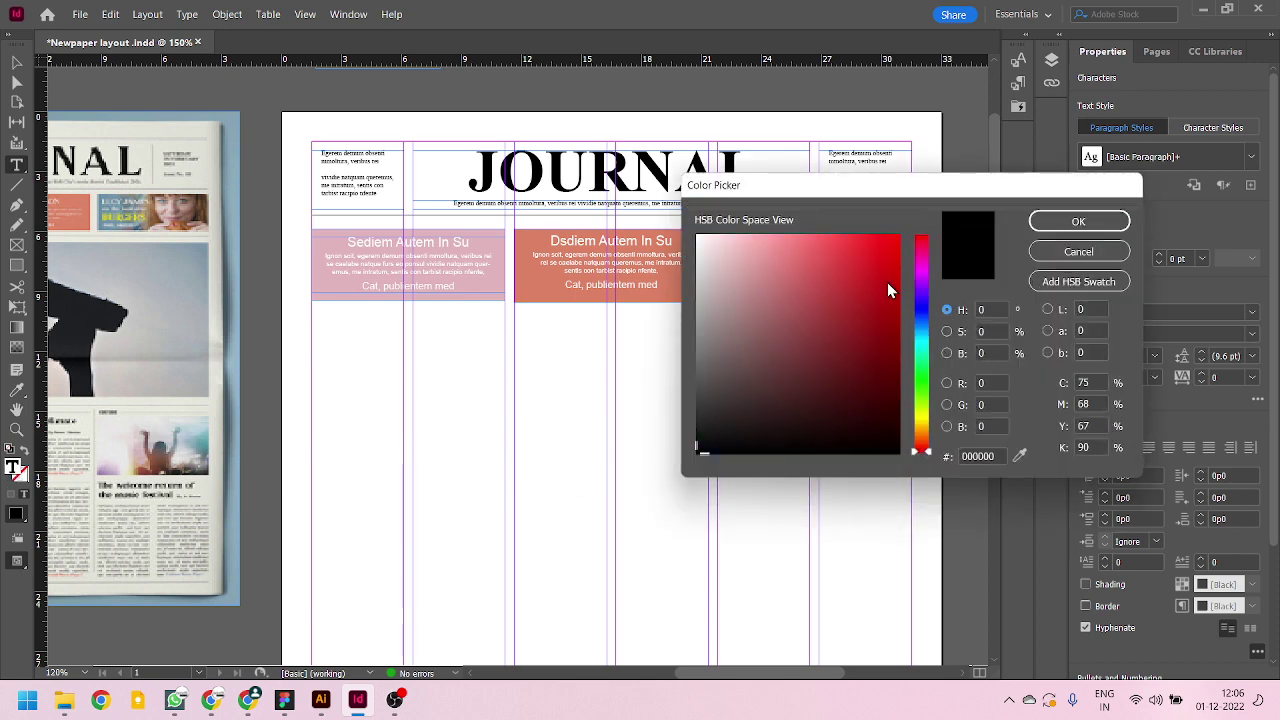
pyautogui.moveTo(887, 290); pyautogui.dragTo(817, 297)
pyautogui.click(921, 421)
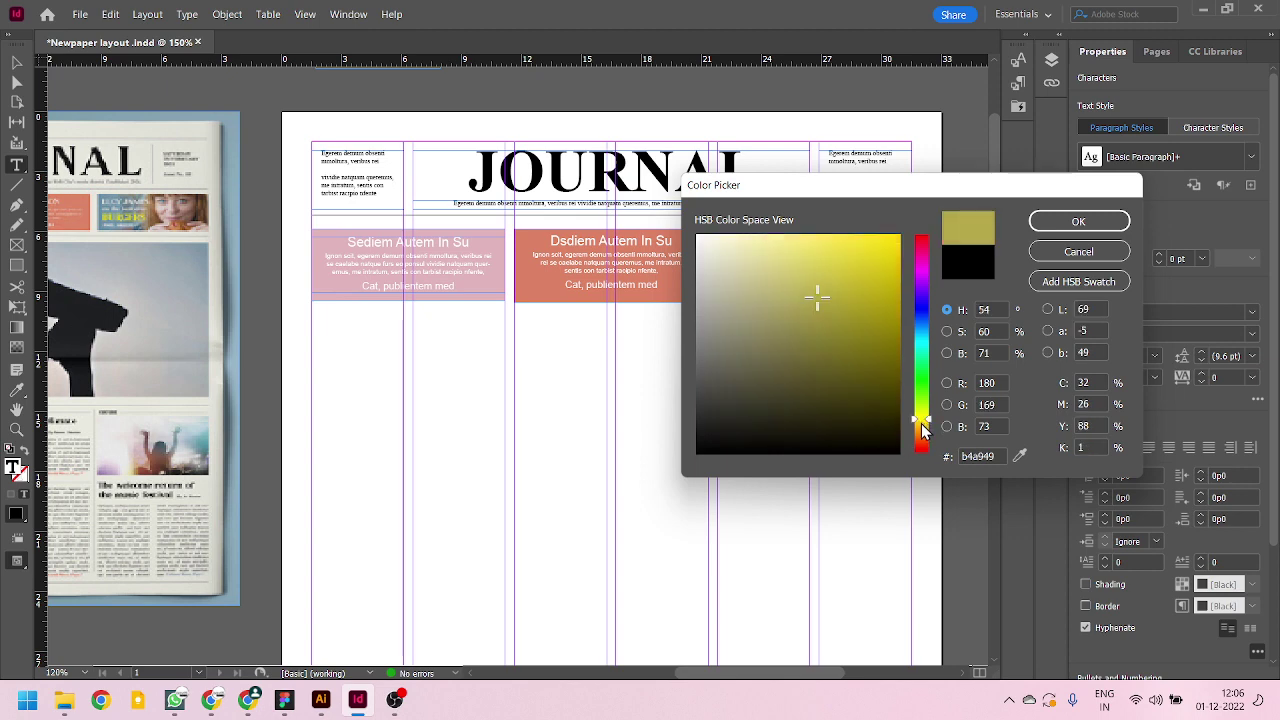
pyautogui.moveTo(924, 430); pyautogui.dragTo(920, 426)
pyautogui.moveTo(889, 316); pyautogui.dragTo(881, 208)
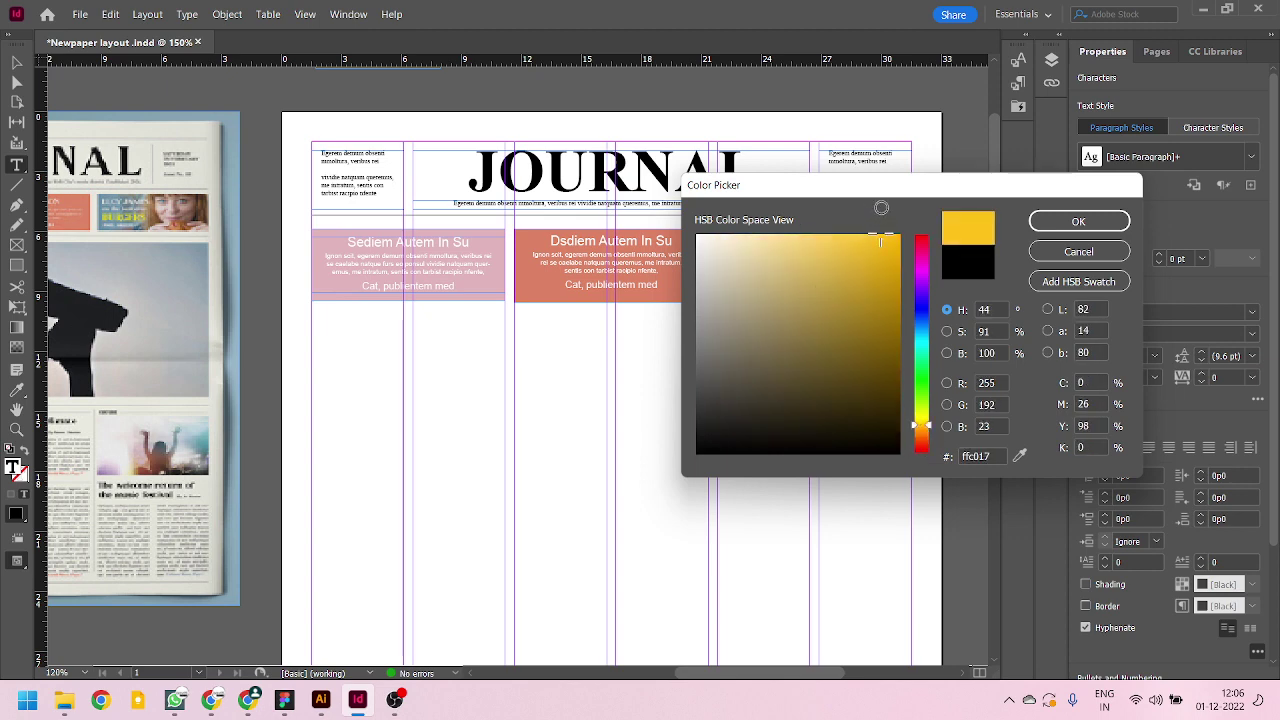
pyautogui.click(1078, 221)
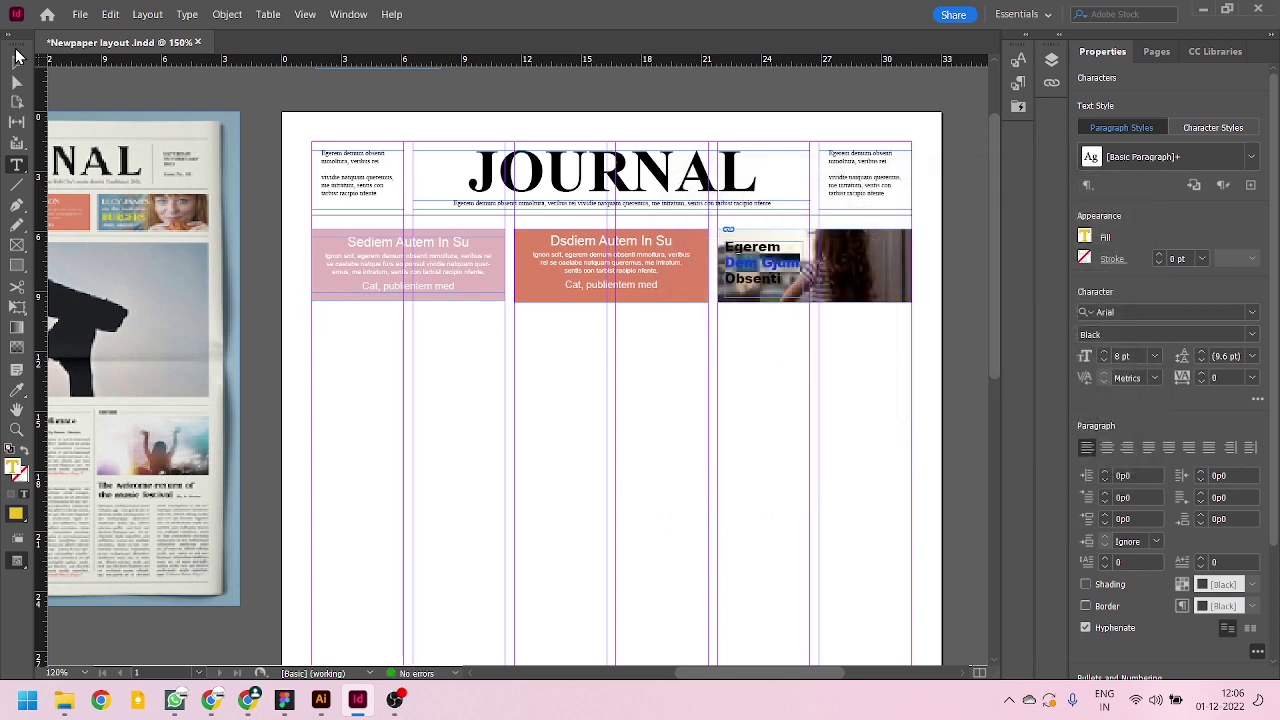
pyautogui.click(16, 57)
pyautogui.click(709, 403)
pyautogui.scroll(1, 822, 260)
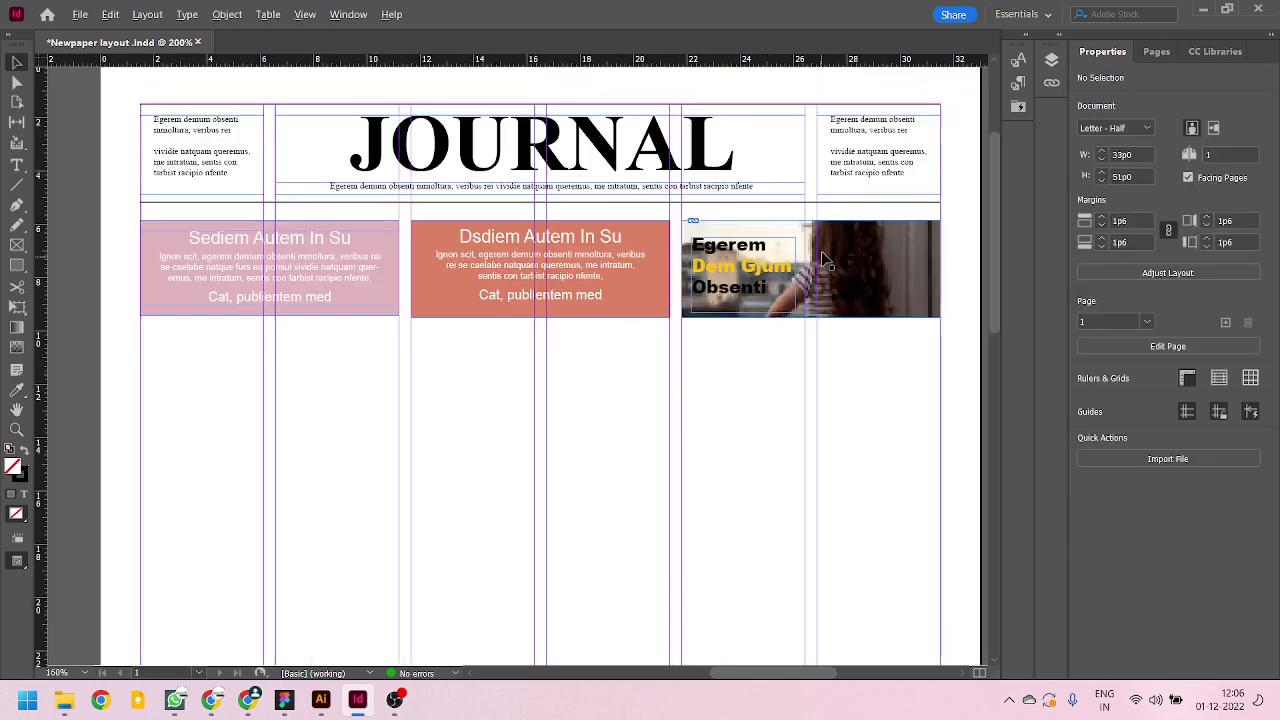
# - Duplicate the horizontal rule under the masthead and place the copy below the three teaser boxes
pyautogui.scroll(-1, 822, 260)
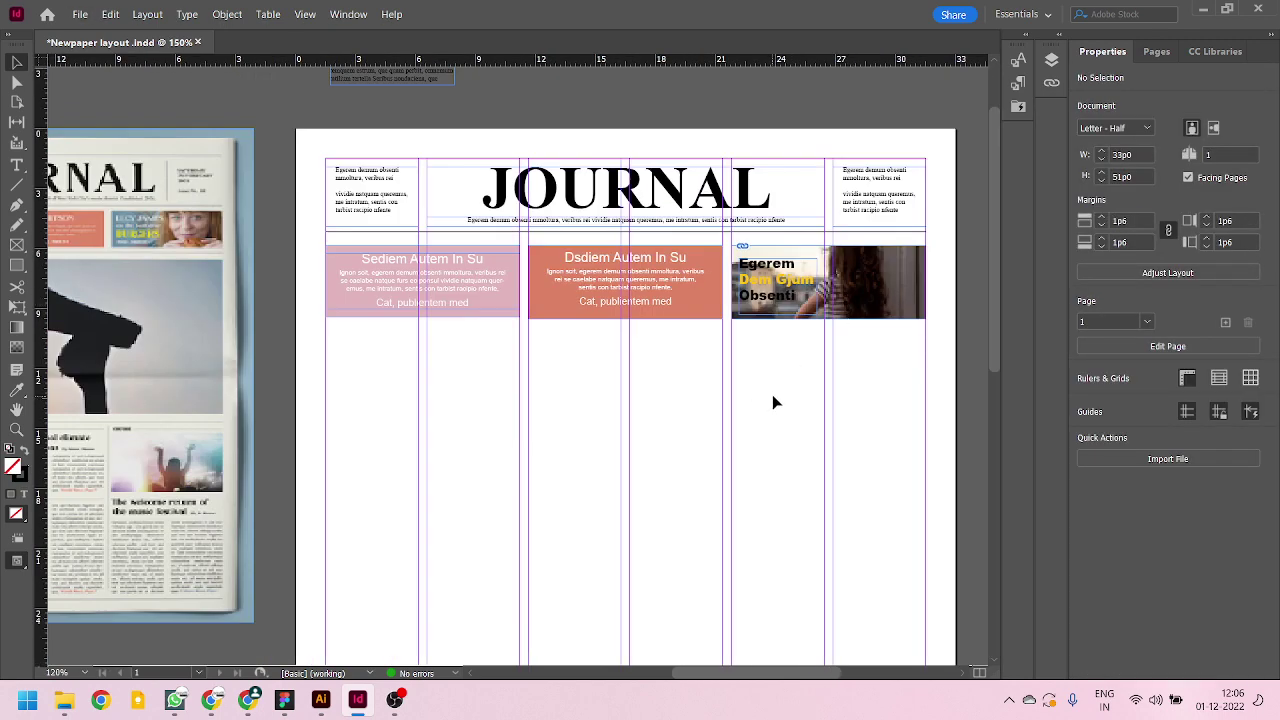
pyautogui.scroll(-1, 776, 396)
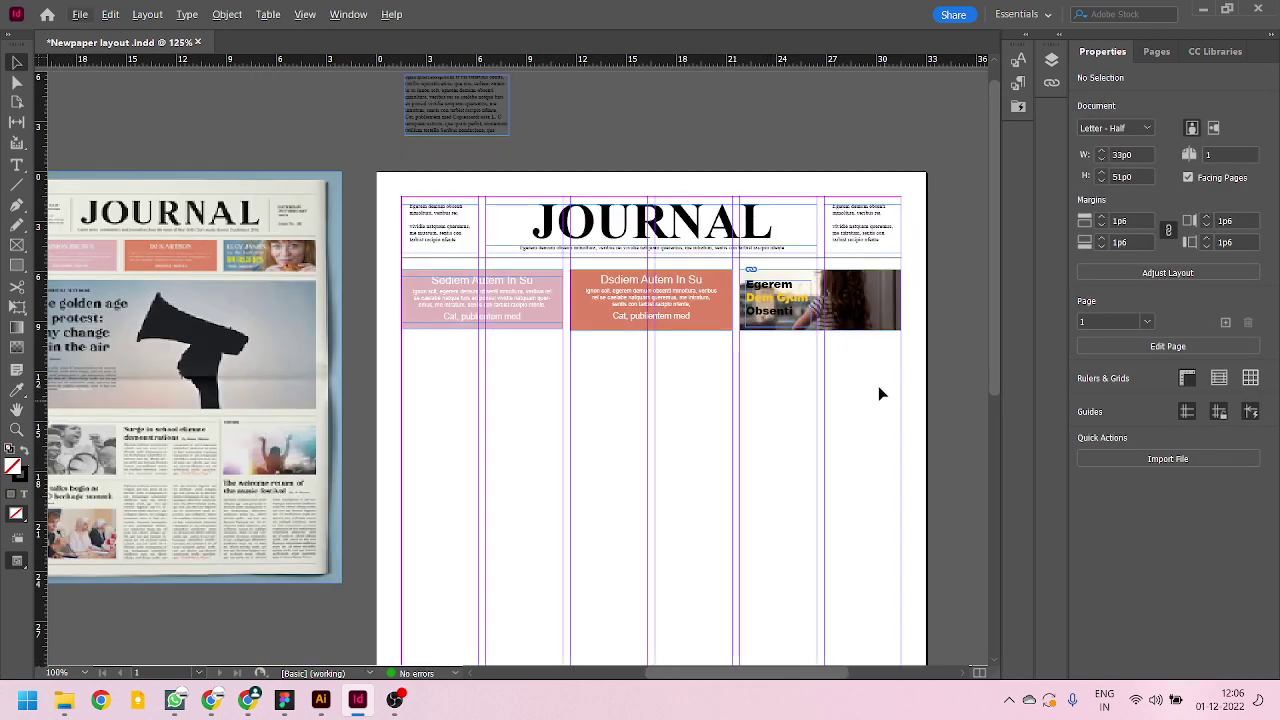
pyautogui.scroll(-1, 866, 340)
pyautogui.scroll(1, 820, 300)
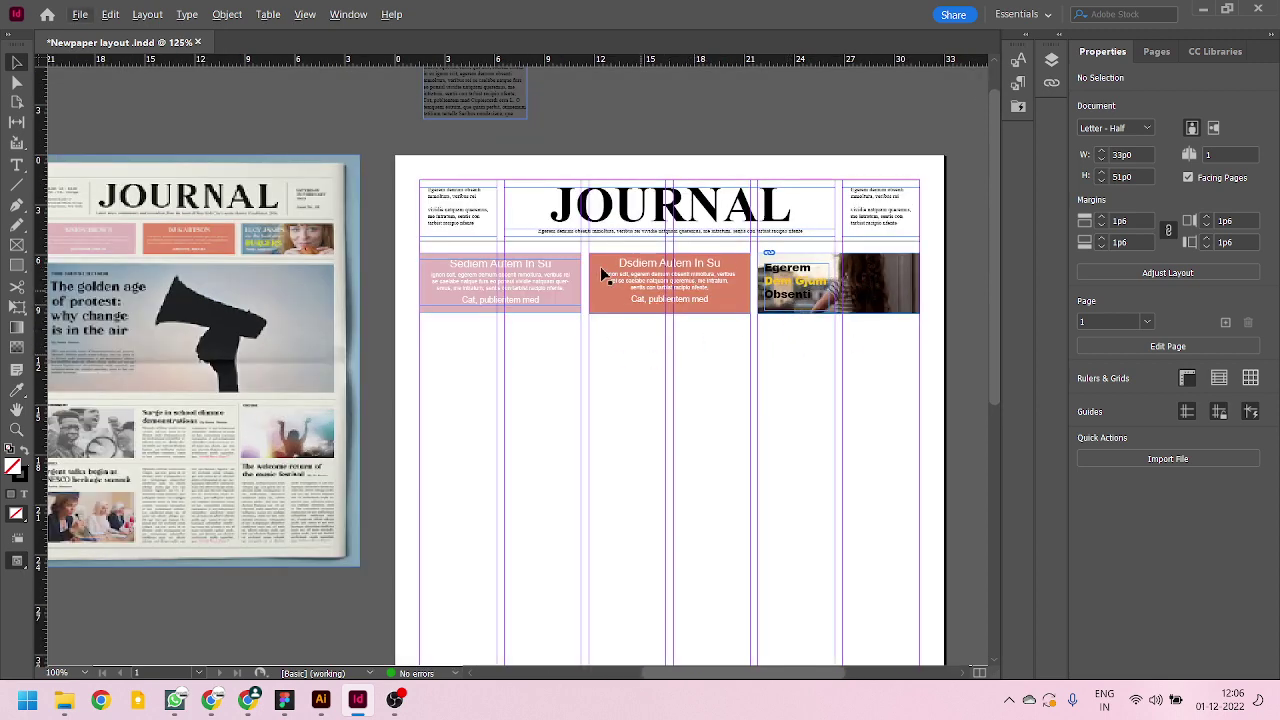
pyautogui.scroll(-1, 745, 276)
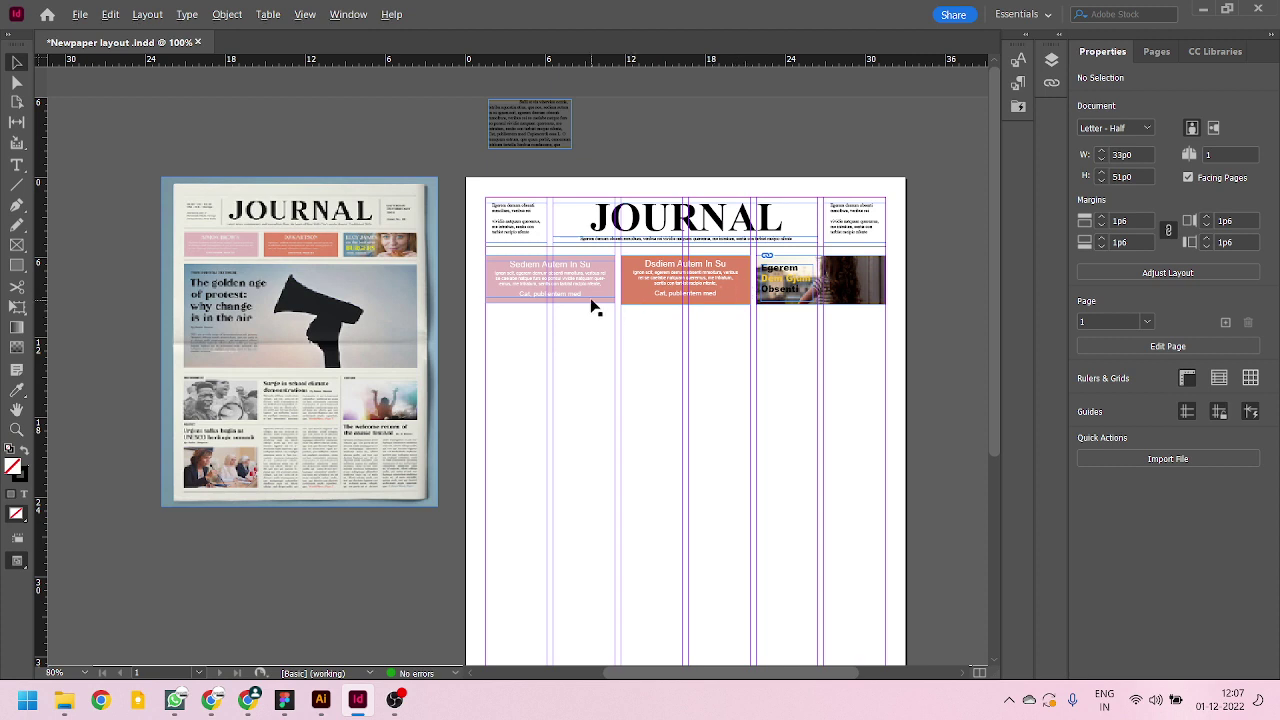
pyautogui.scroll(1, 592, 307)
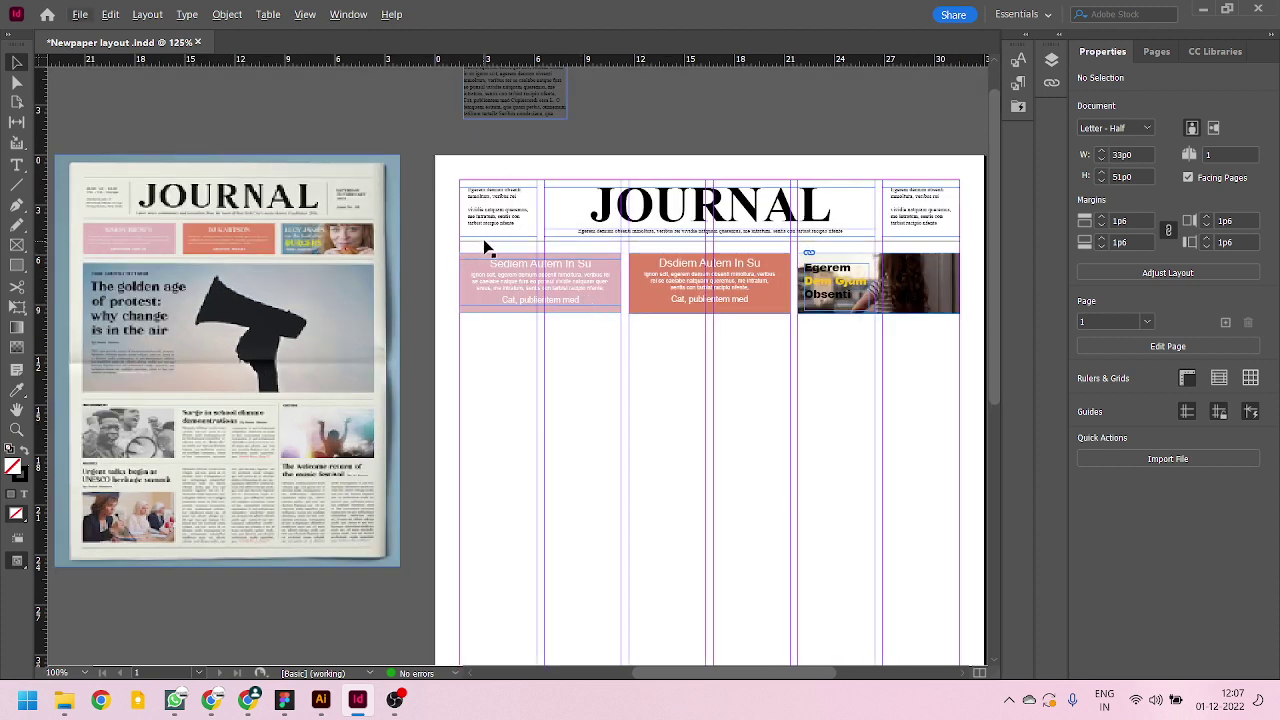
pyautogui.moveTo(487, 252); pyautogui.dragTo(497, 327)
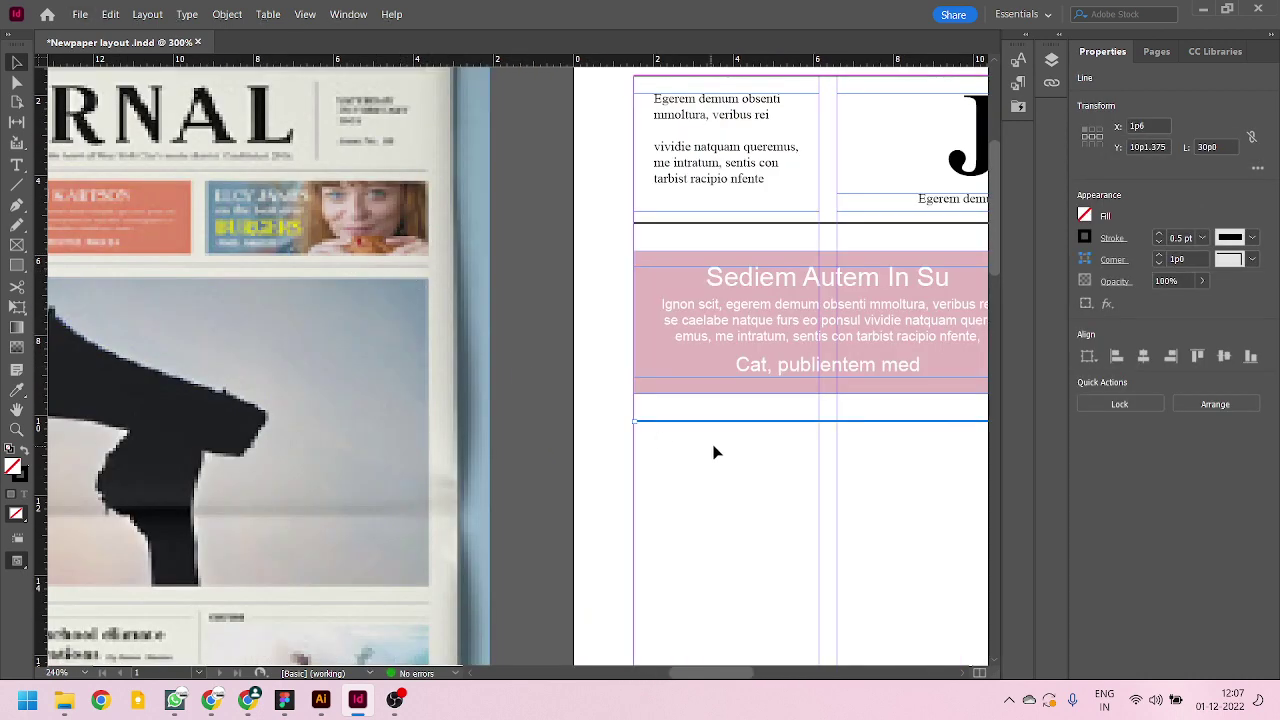
# - Move the copied rule up close beneath the teaser boxes, to a Y position of about 9p8, and deselect it
pyautogui.scroll(3, 714, 448)
pyautogui.moveTo(653, 420); pyautogui.dragTo(651, 388)
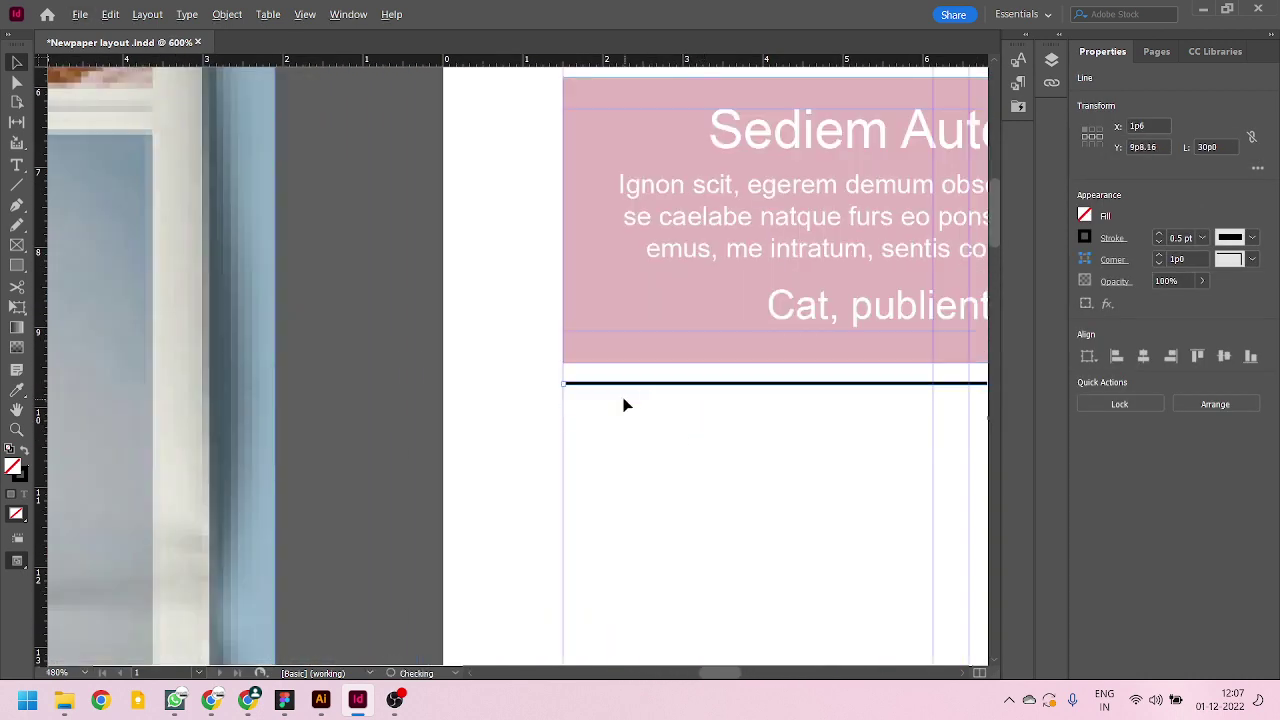
pyautogui.scroll(-3, 630, 420)
pyautogui.scroll(-3, 556, 340)
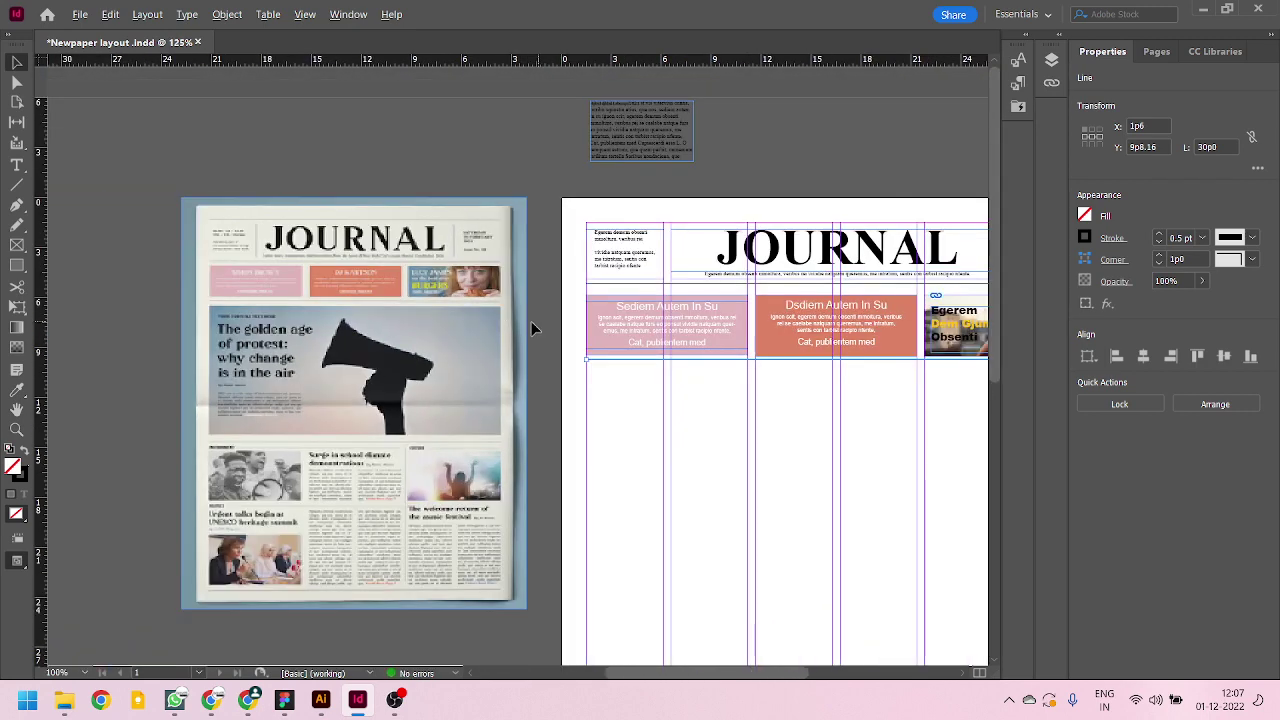
pyautogui.hscroll(2, 822, 362)
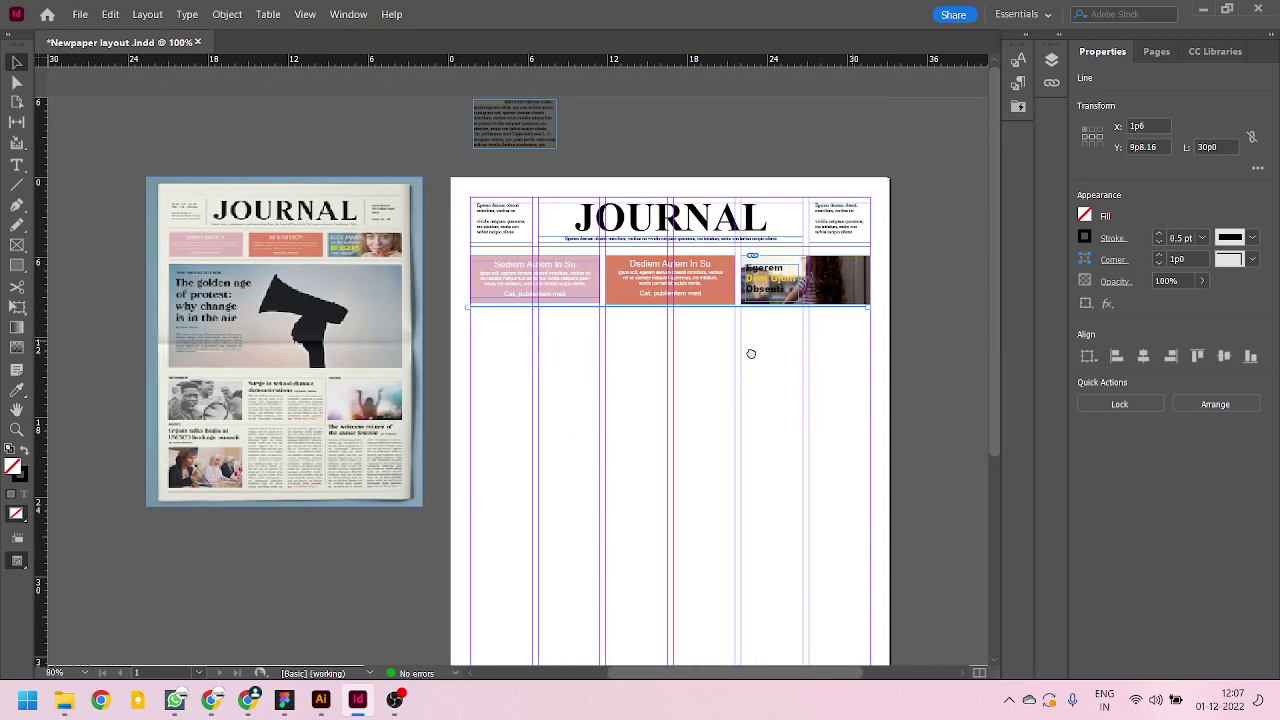
pyautogui.hscroll(2, 775, 300)
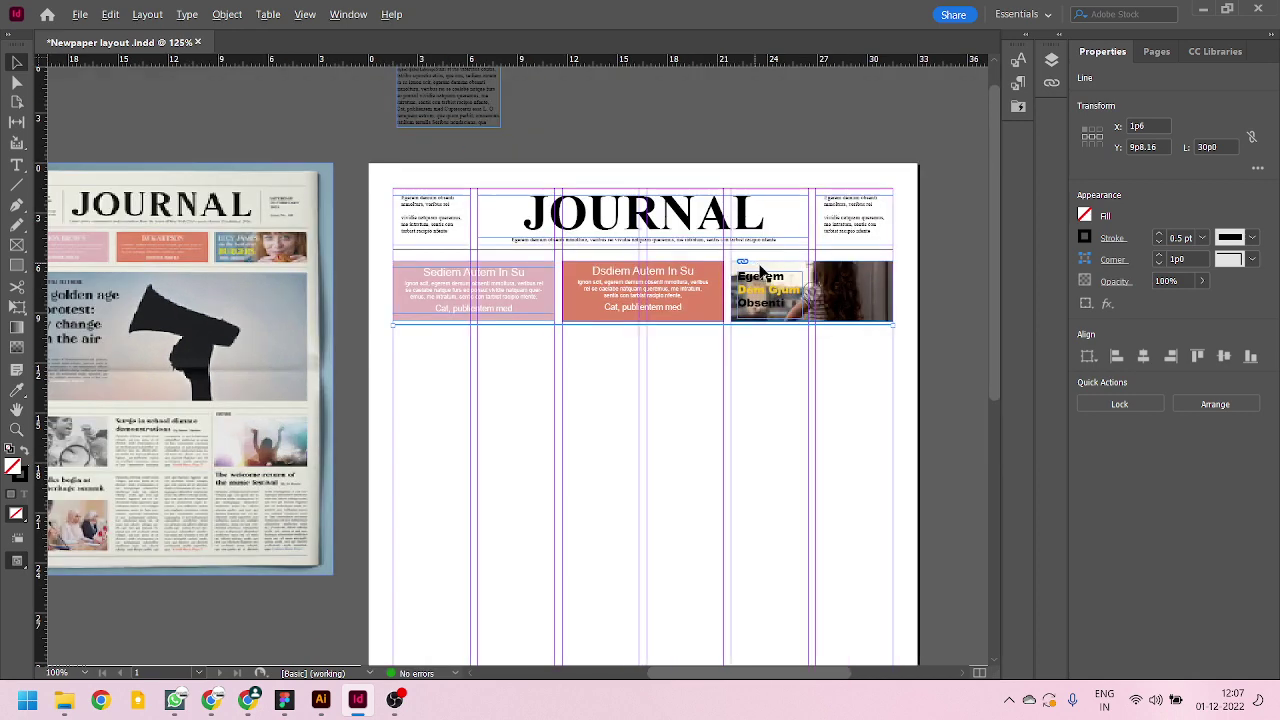
pyautogui.hscroll(-2, 770, 328)
pyautogui.click(755, 330)
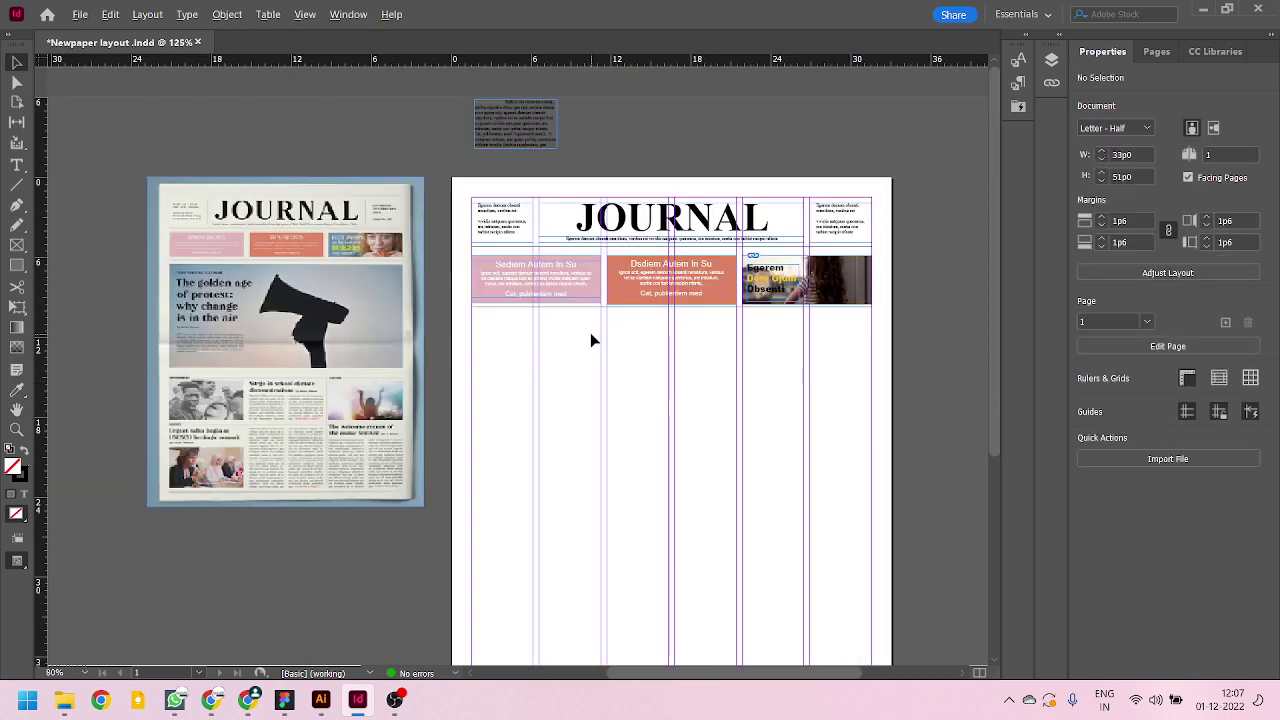
# - Draw a rectangular picture frame 30p0 wide and about 11p4 high between the margins, just below the lower rule, at a Y position of about 10p1
pyautogui.scroll(1, 591, 337)
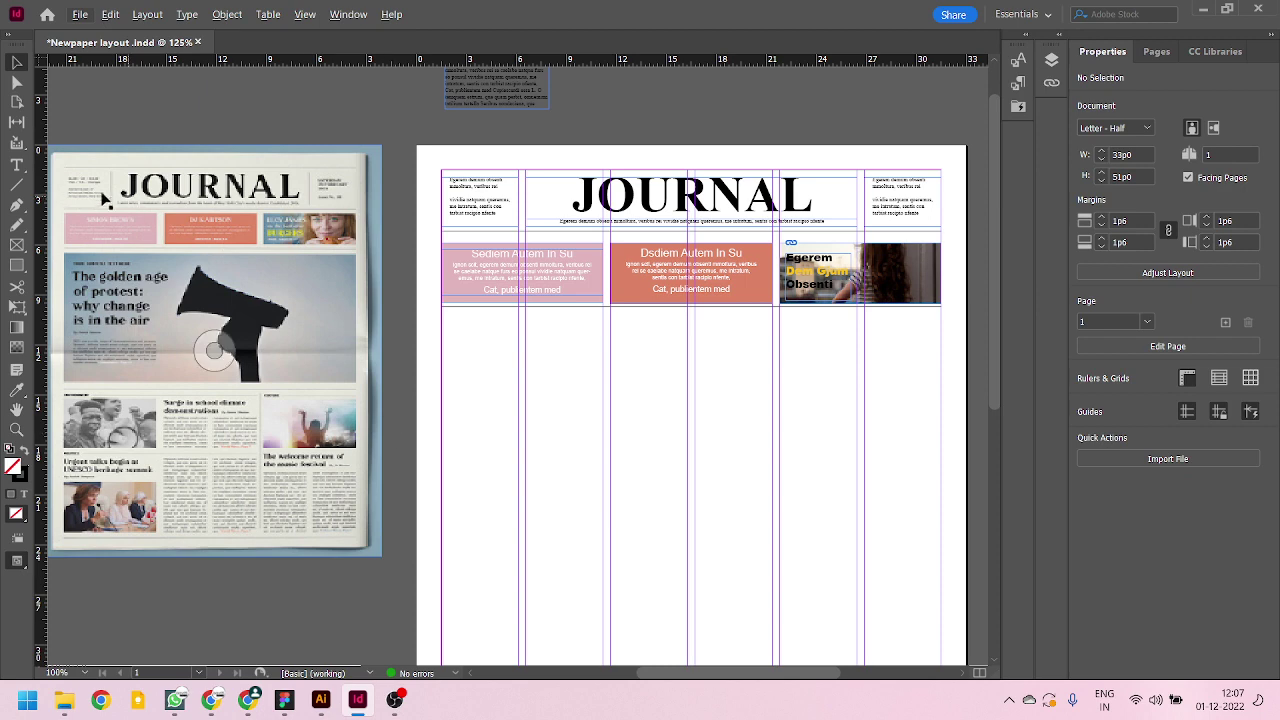
pyautogui.click(17, 245)
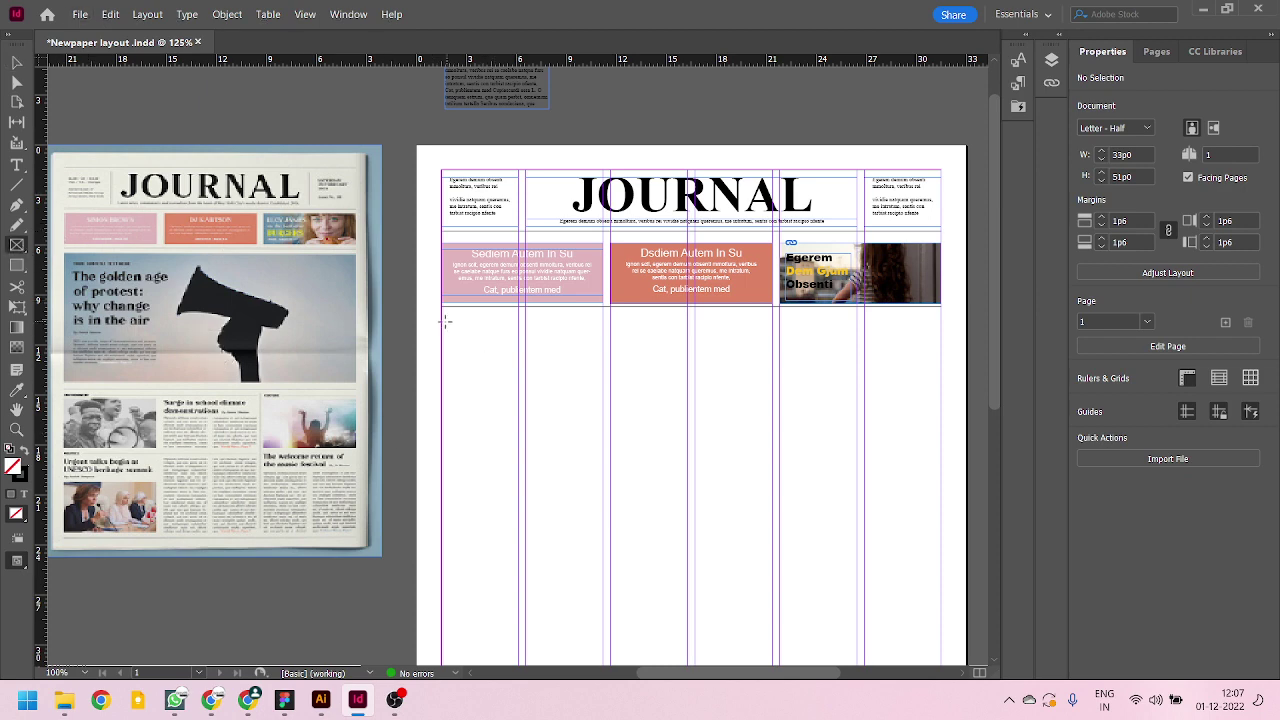
pyautogui.moveTo(442, 317); pyautogui.dragTo(940, 504)
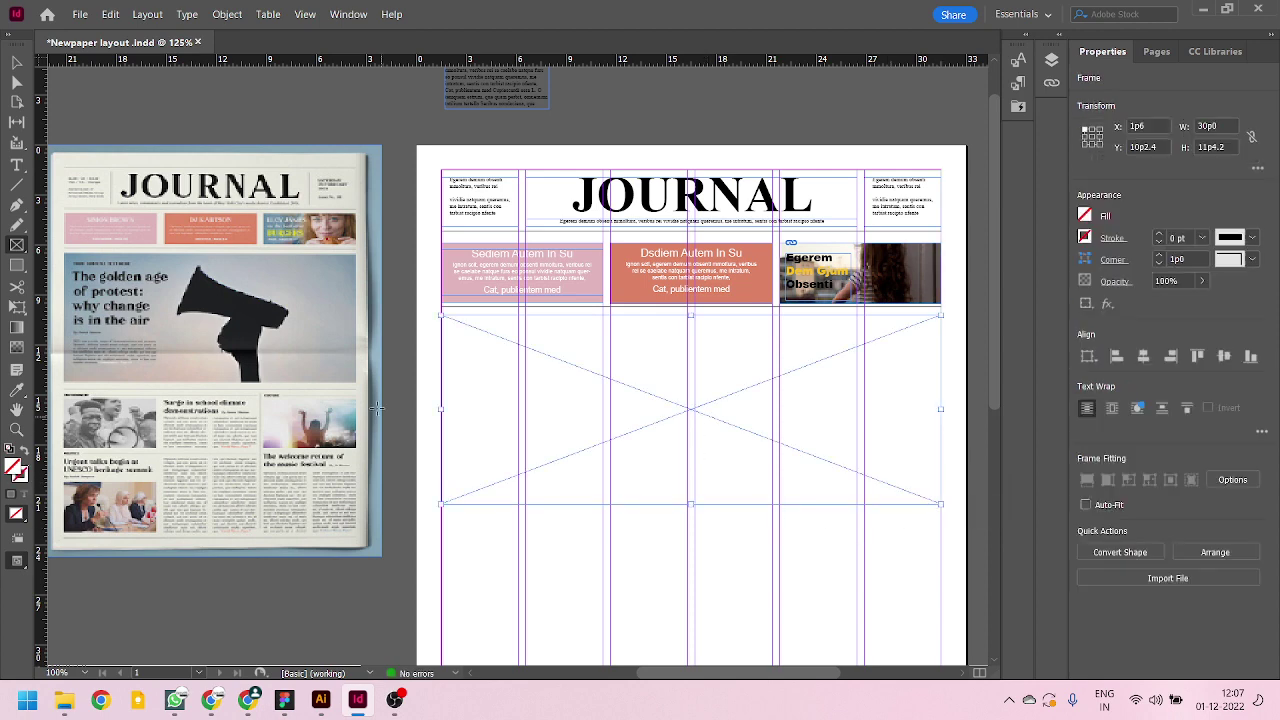
pyautogui.click(16, 62)
pyautogui.moveTo(690, 412); pyautogui.dragTo(690, 410)
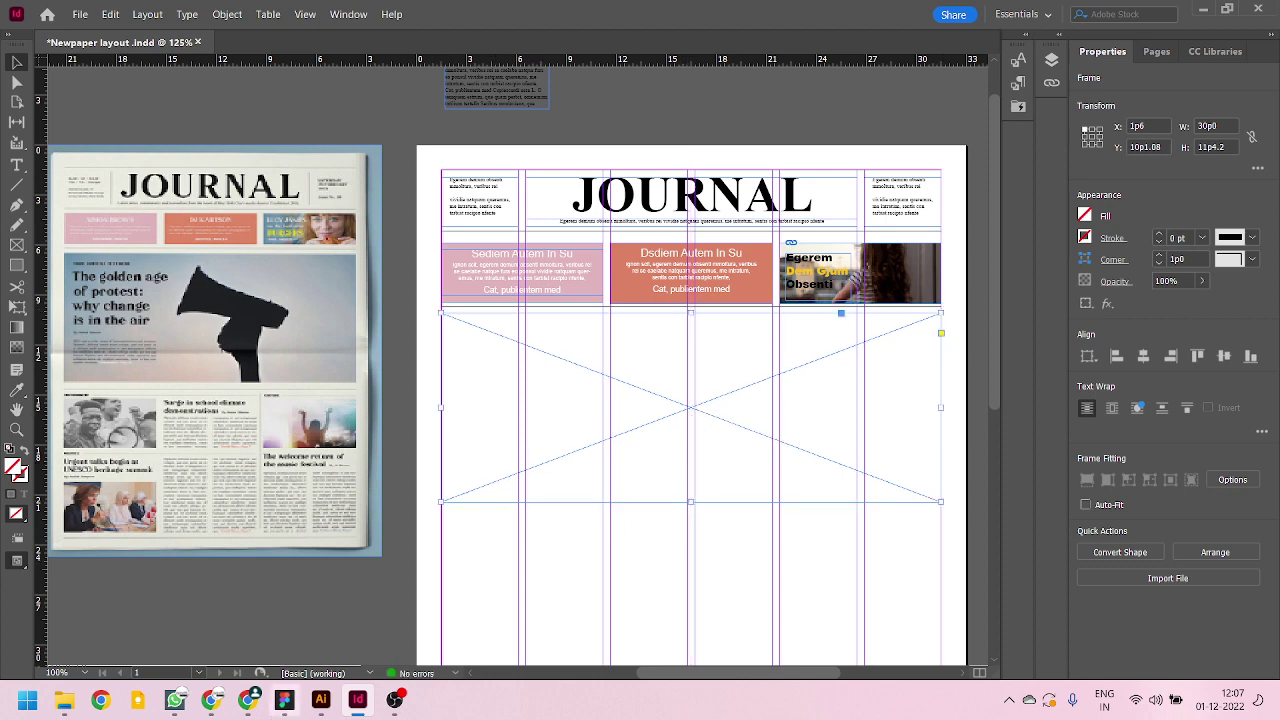
# - Switch to Chrome, close the quarantine.jpg tab and return to the "girl watching from window" image results
pyautogui.moveTo(213, 705)
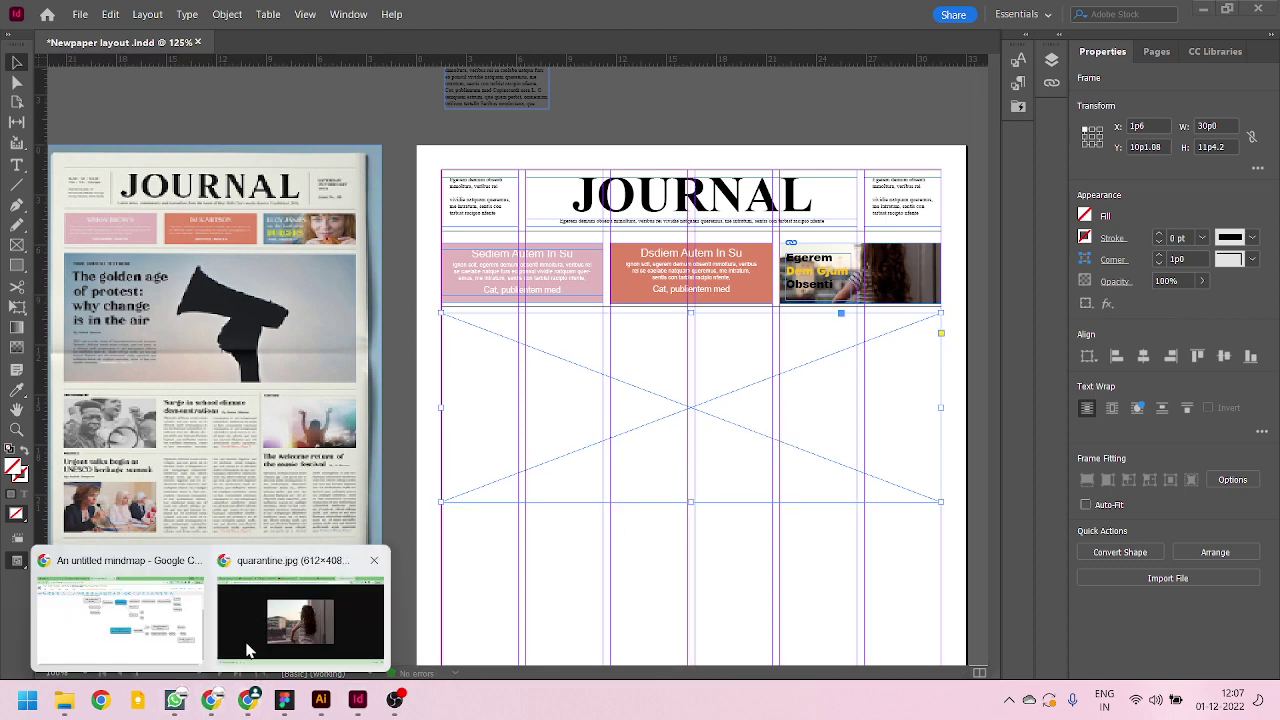
pyautogui.click(255, 648)
pyautogui.click(1042, 14)
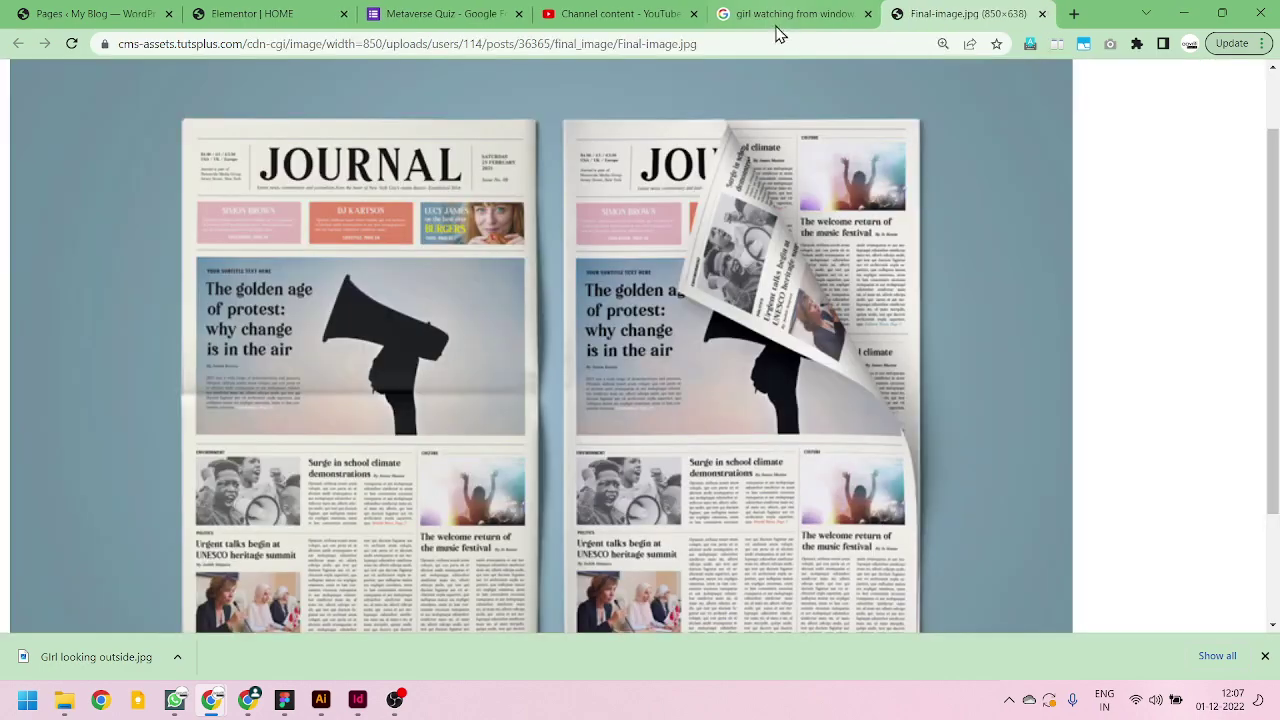
pyautogui.click(780, 18)
# - Look through the image results for a main picture and preview the HDQwalls artwork of a girl at a sunset window
pyautogui.scroll(-3, 514, 375)
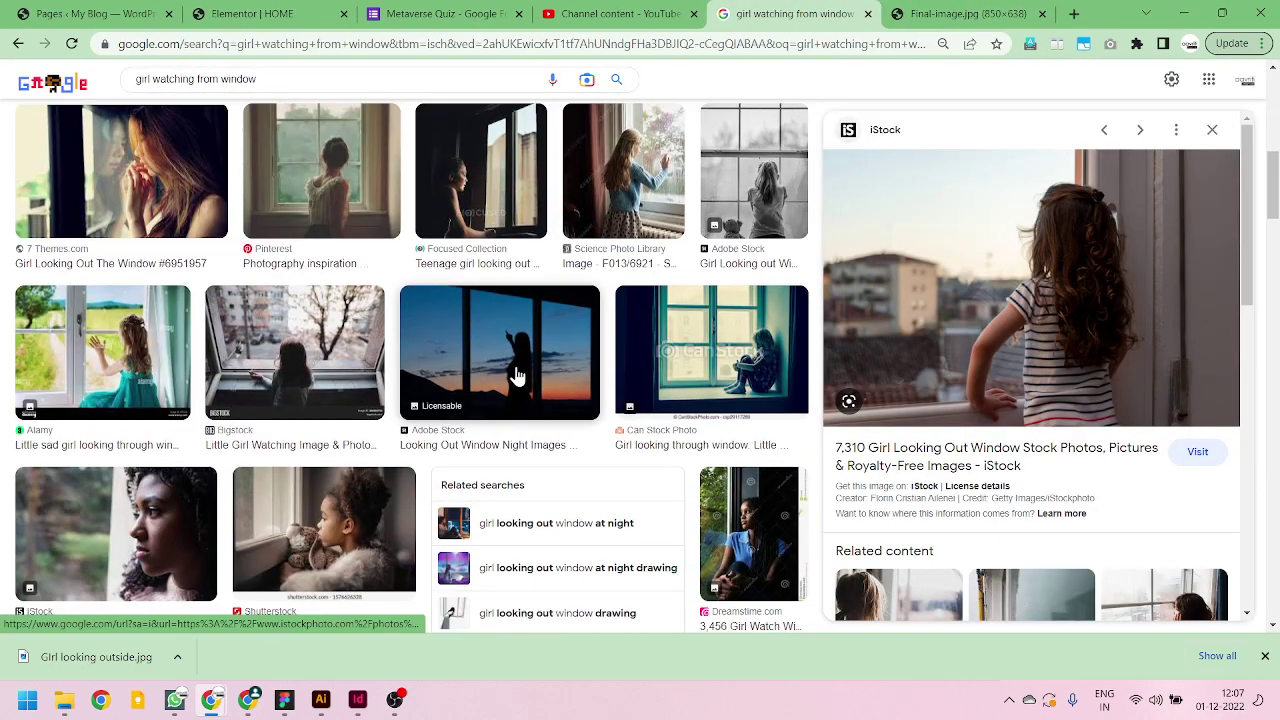
pyautogui.scroll(-5, 486, 485)
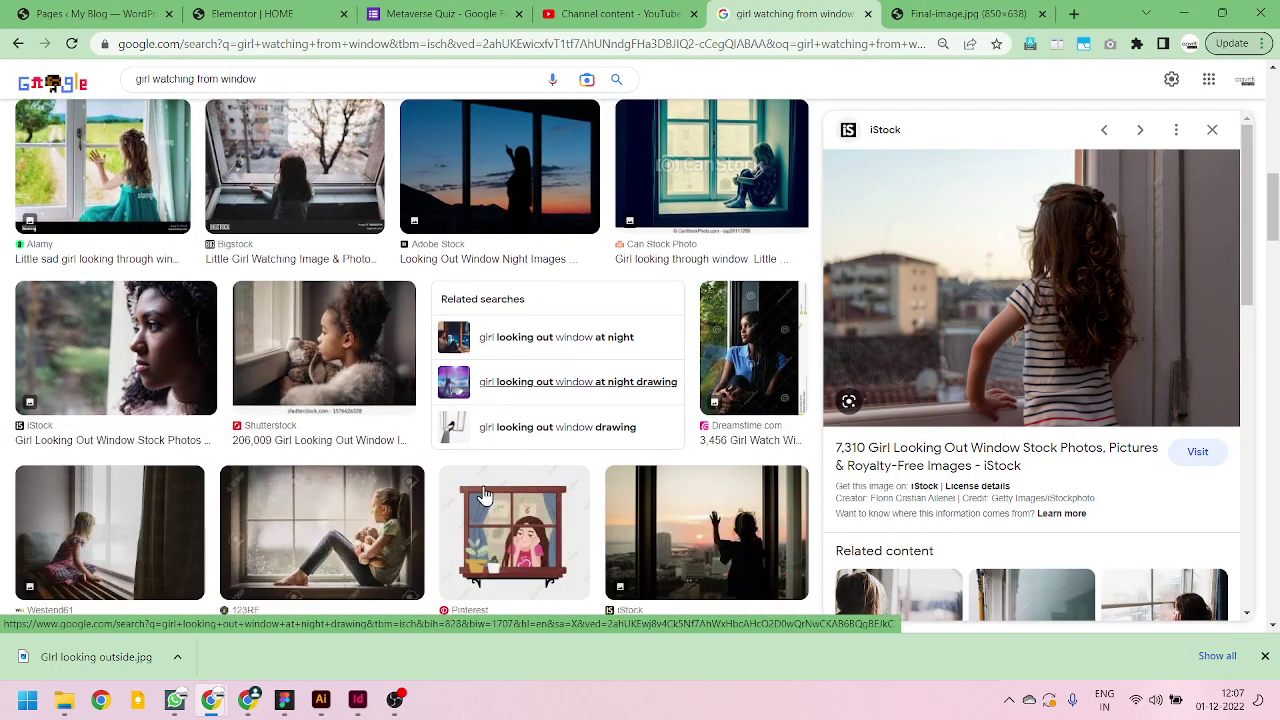
pyautogui.scroll(-4, 477, 486)
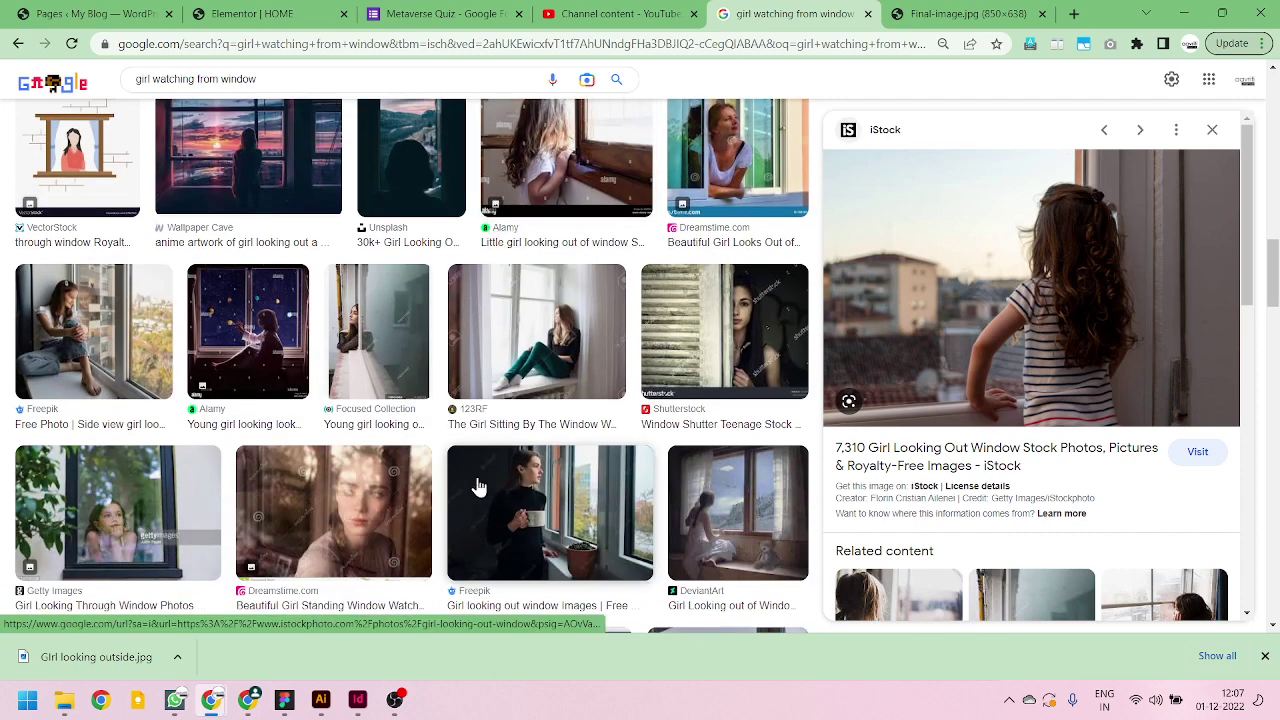
pyautogui.scroll(3, 400, 440)
pyautogui.click(310, 390)
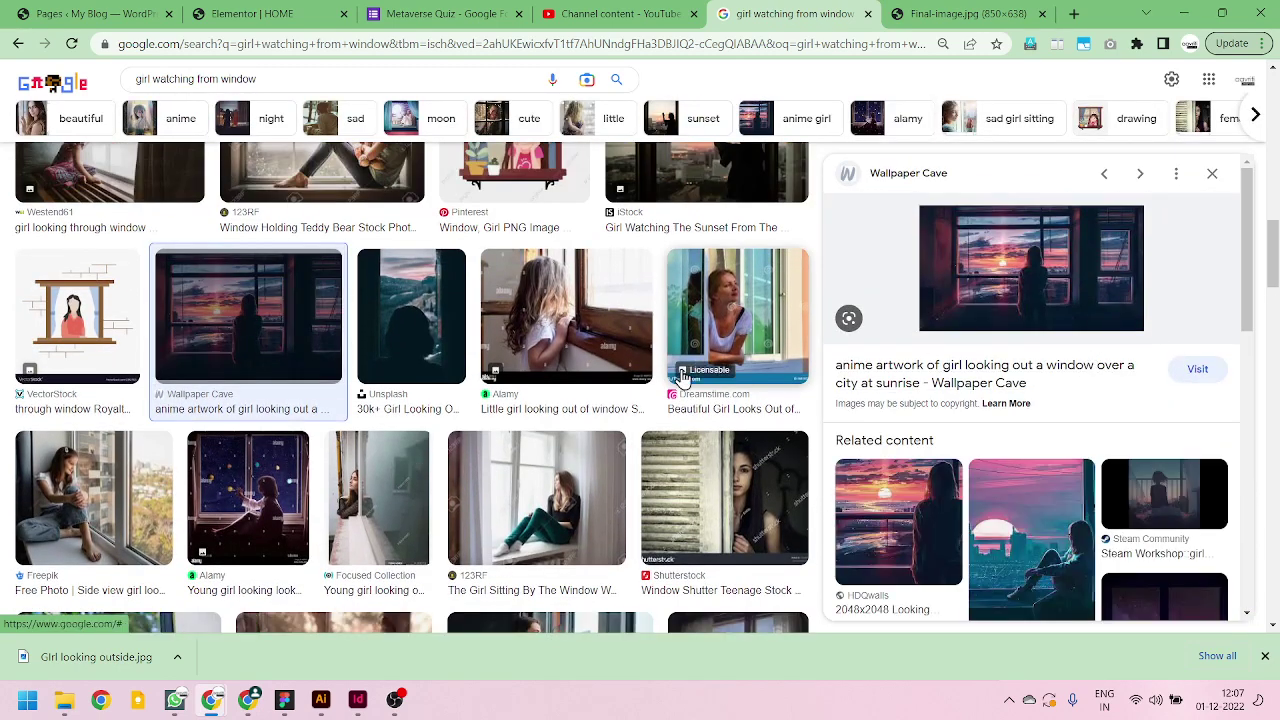
pyautogui.scroll(-1, 472, 412)
pyautogui.click(935, 492)
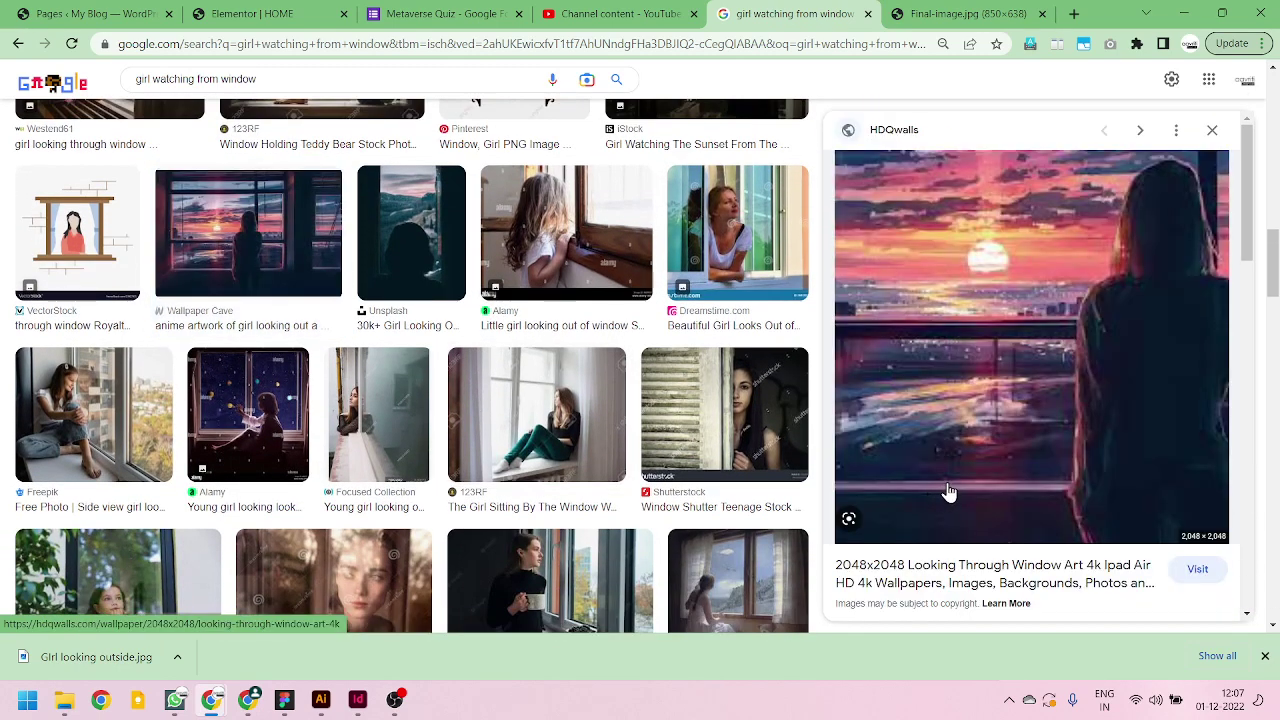
# - Open the HDQwalls sunset artwork in its own tab to inspect it, close that tab and return to the image results
pyautogui.rightClick(992, 312)
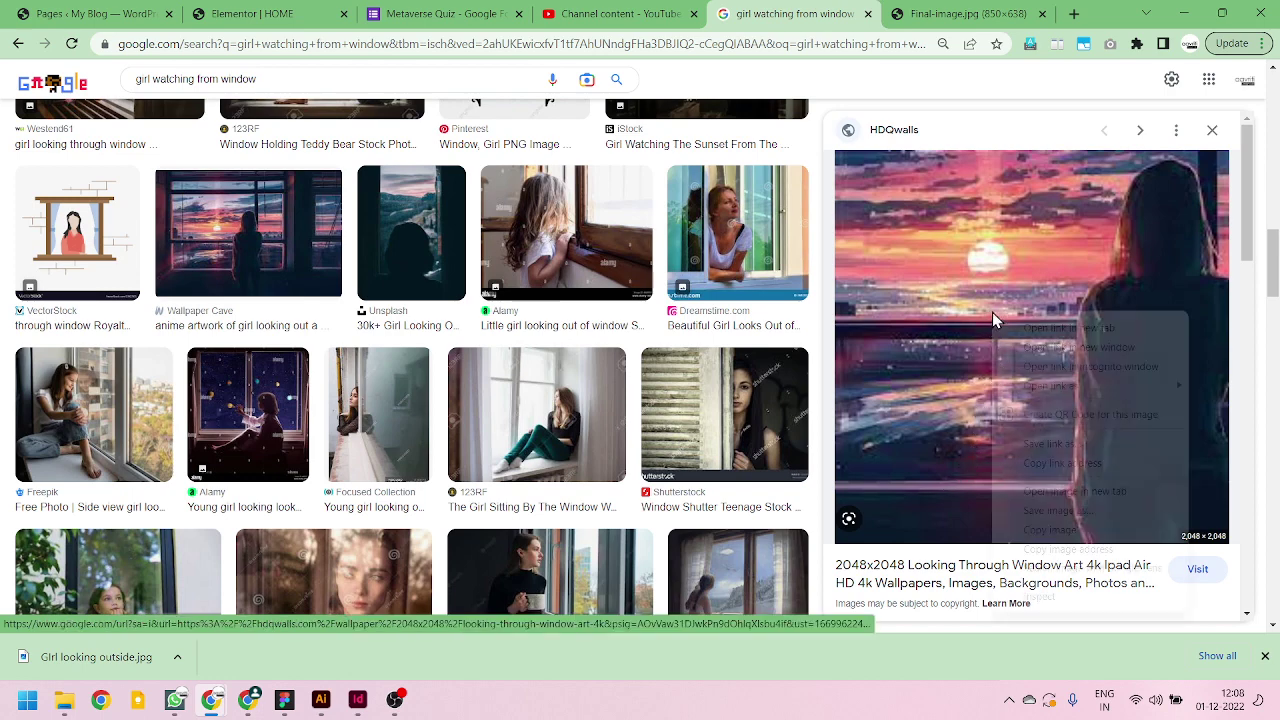
pyautogui.click(1075, 491)
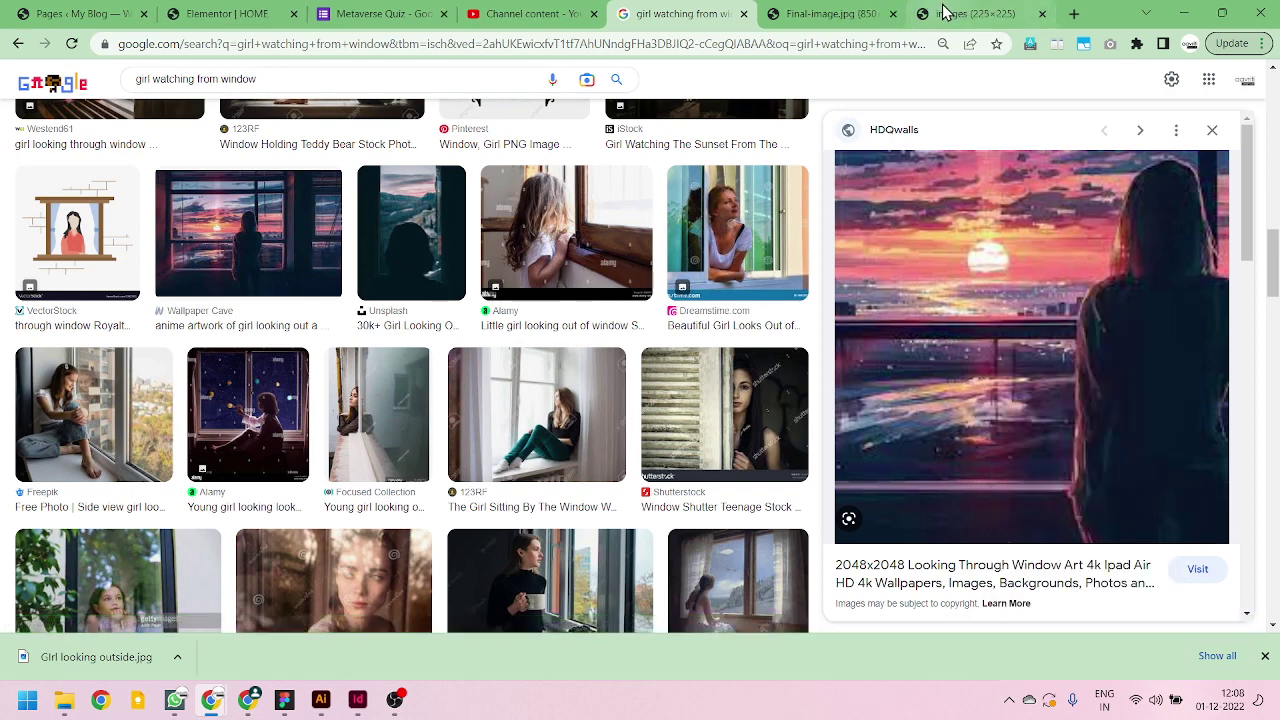
pyautogui.click(944, 14)
pyautogui.click(1042, 14)
pyautogui.click(680, 14)
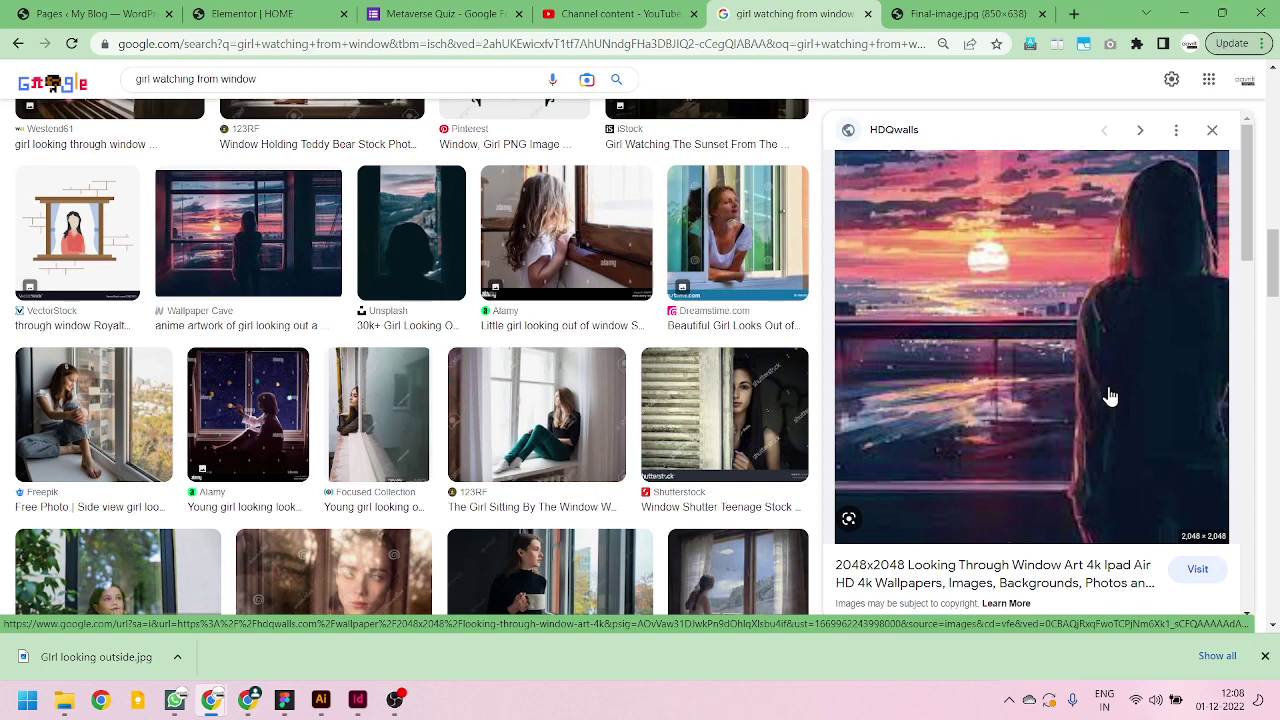
# - Look through the window-girl image results, preview the Depositphotos and Pinterest night-city photos, and check the empty picture frame in InDesign
pyautogui.scroll(-2, 790, 390)
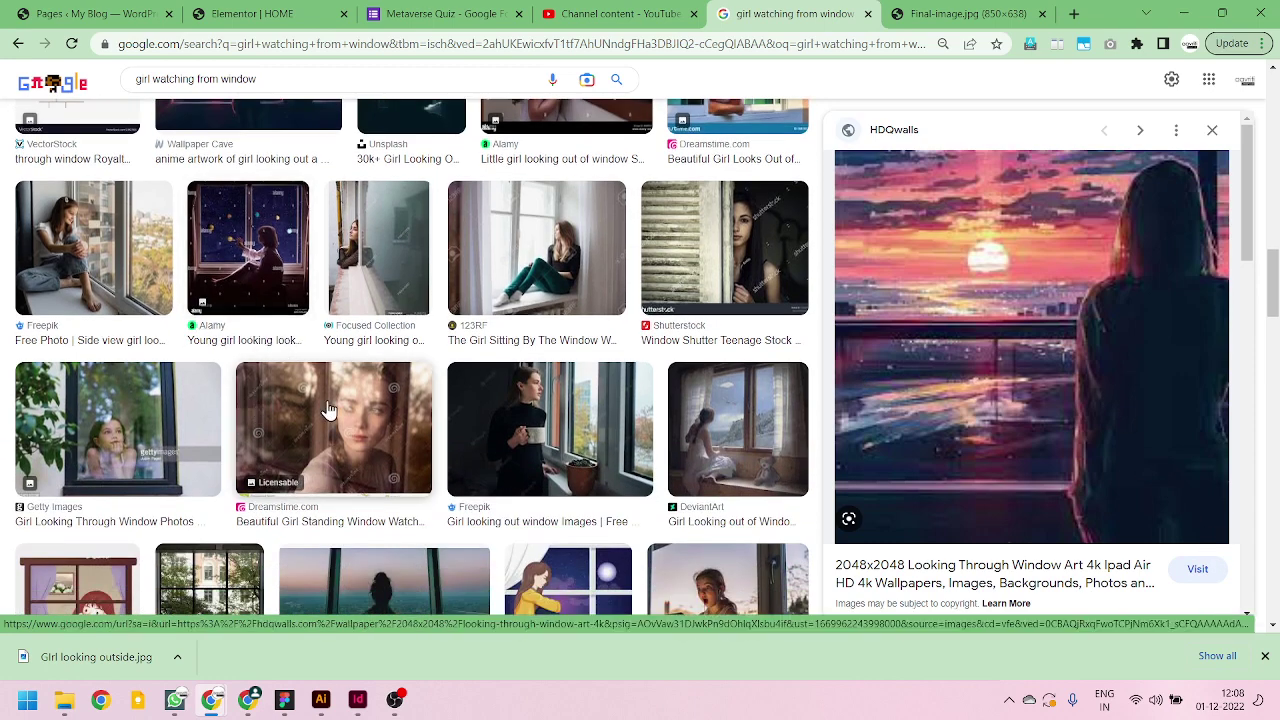
pyautogui.scroll(-1, 329, 410)
pyautogui.scroll(-3, 336, 410)
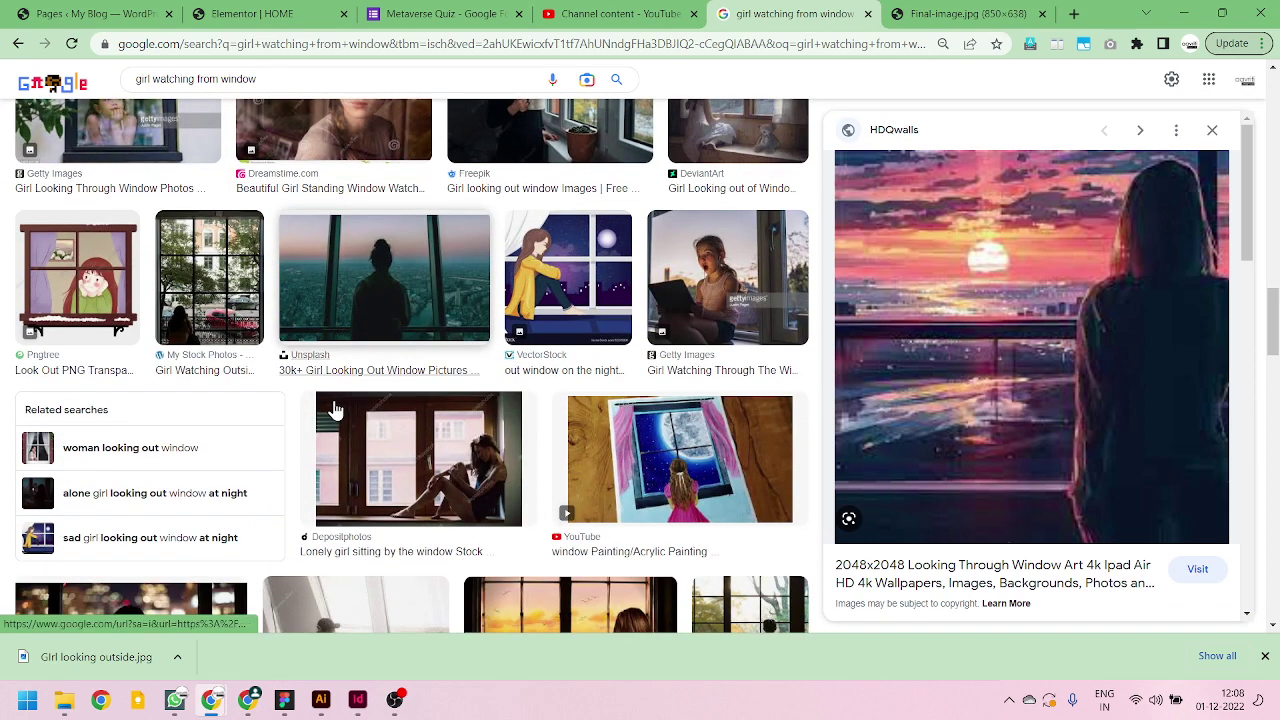
pyautogui.scroll(-1, 370, 385)
pyautogui.click(403, 370)
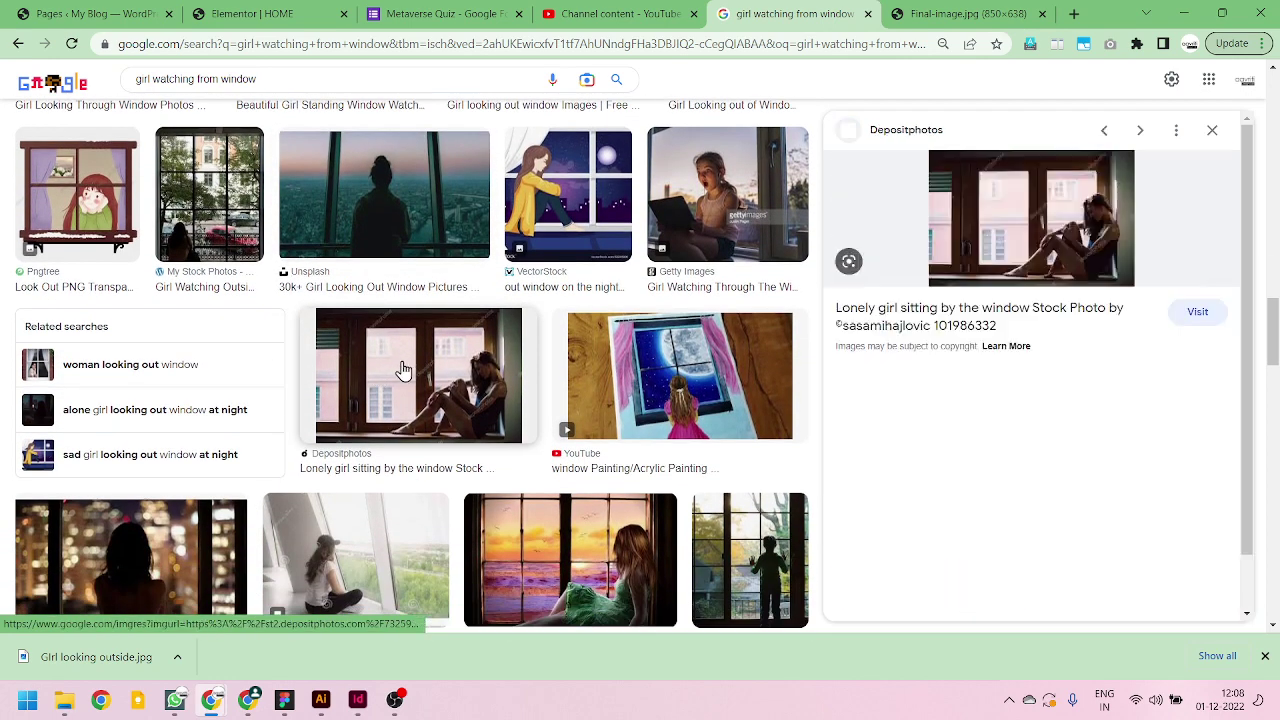
pyautogui.scroll(-4, 520, 360)
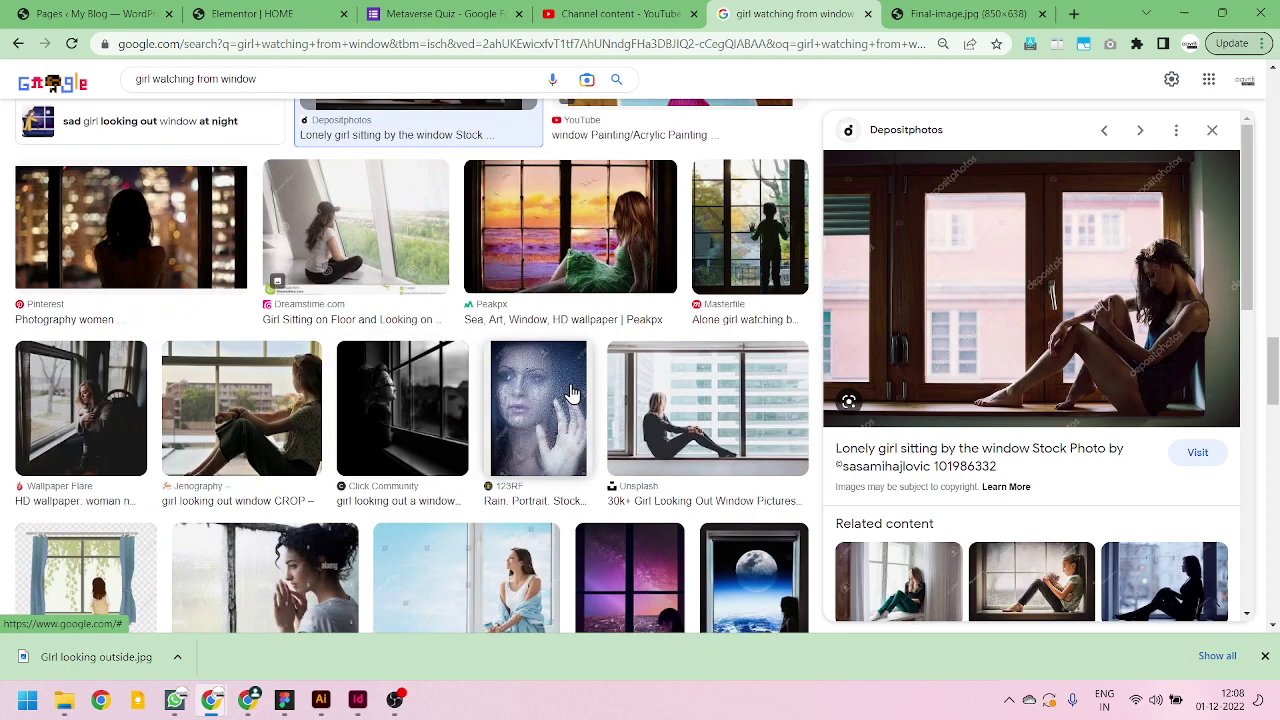
pyautogui.click(100, 249)
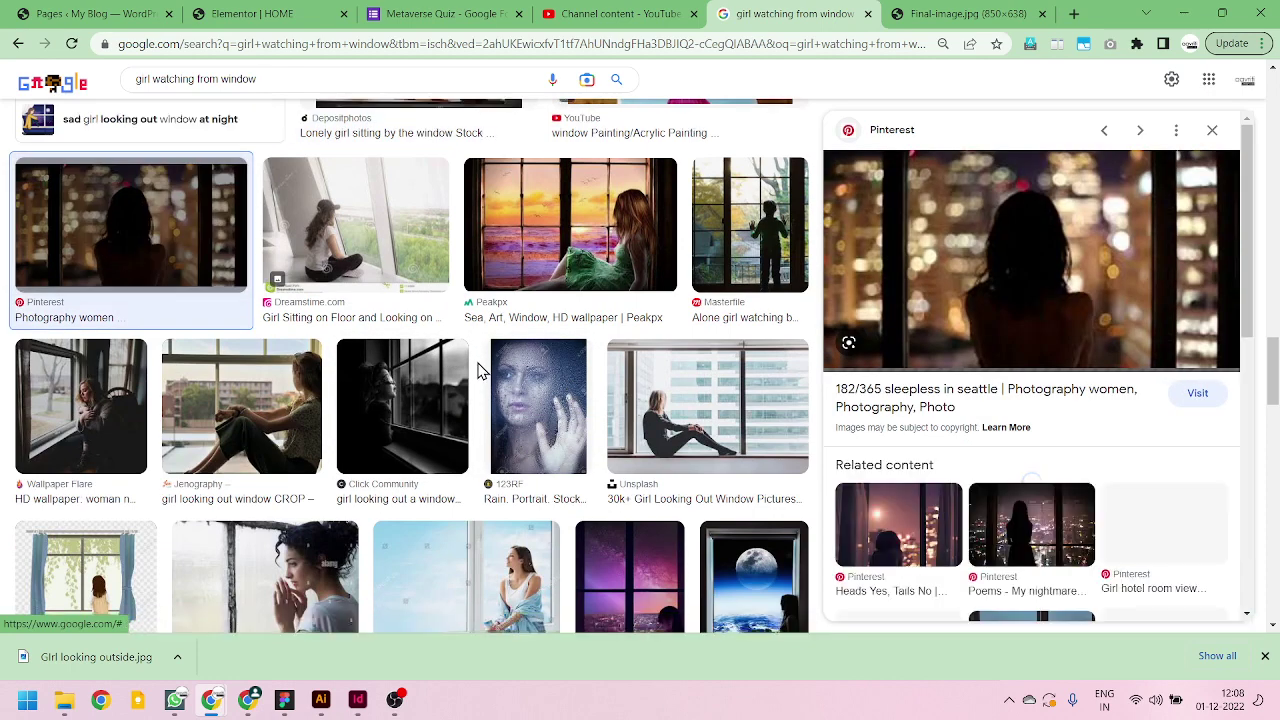
pyautogui.scroll(-3, 478, 371)
pyautogui.hotkey('alt', 'Tab')
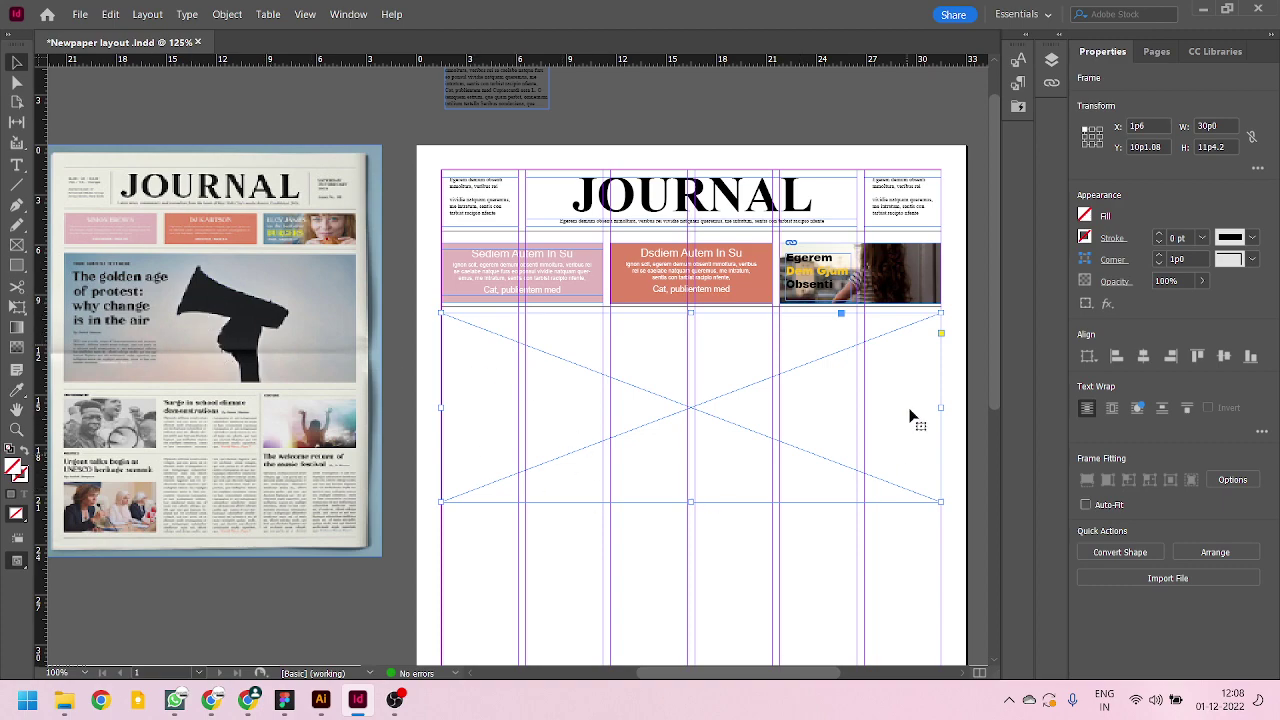
pyautogui.hotkey('alt', 'Tab')
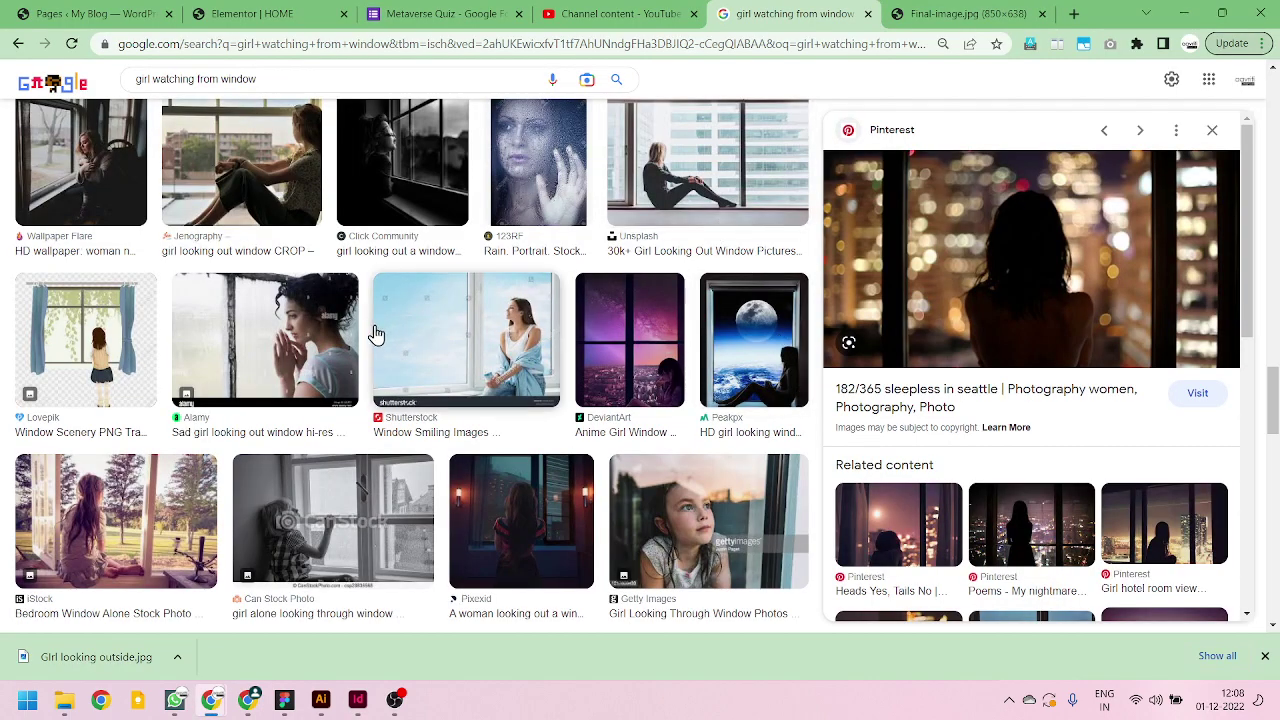
# - Browse more image results for the main picture and preview the Shutterstock photo of a person in a red hat at a window
pyautogui.scroll(-1, 371, 334)
pyautogui.scroll(-3, 369, 368)
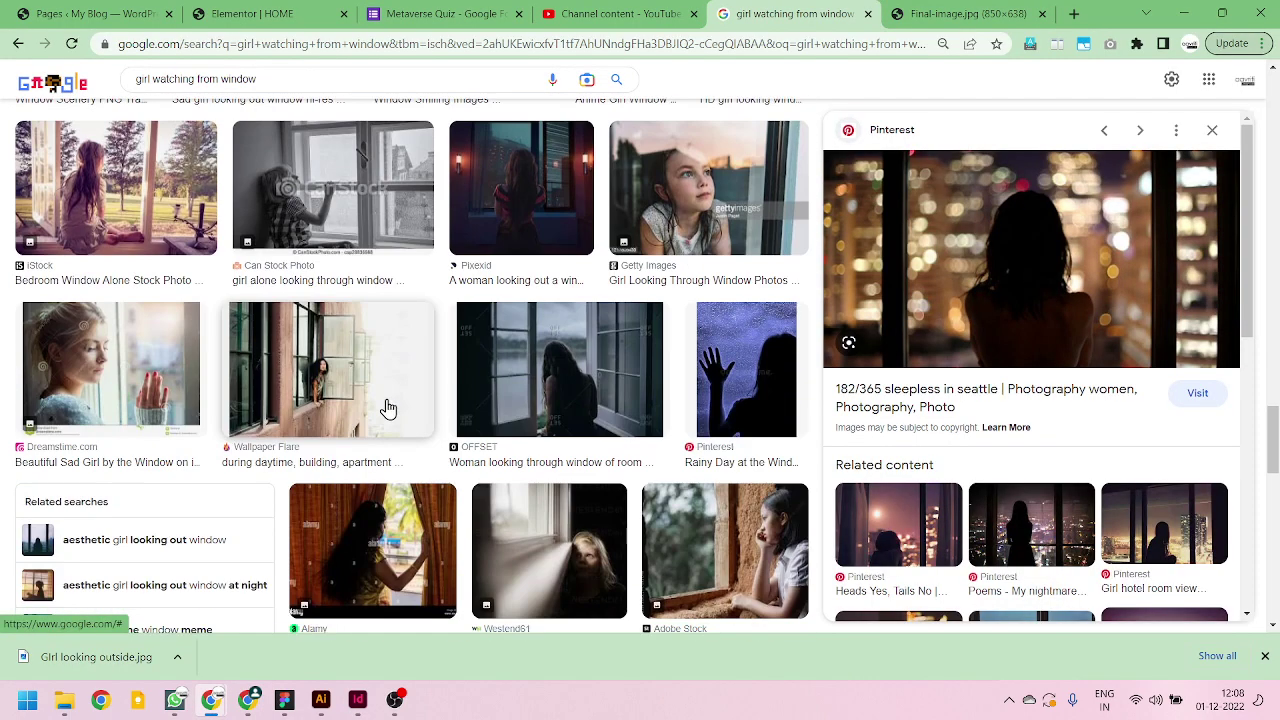
pyautogui.scroll(-10, 388, 408)
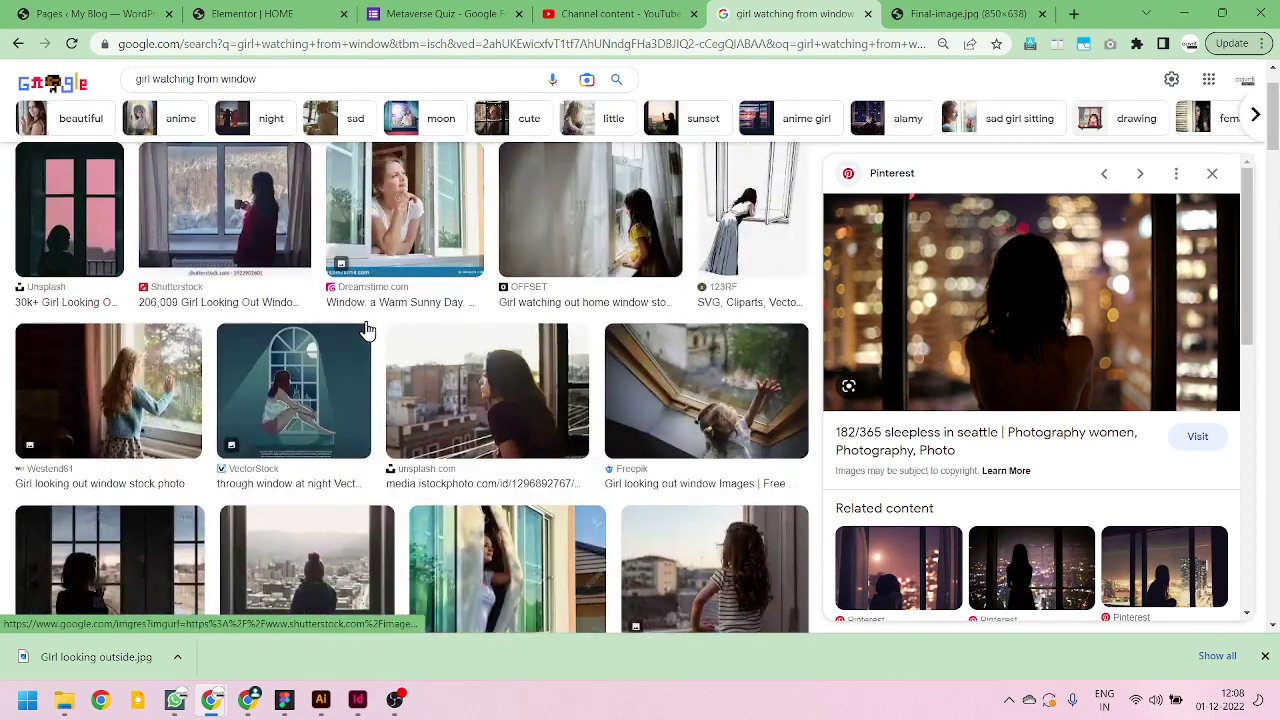
pyautogui.scroll(-2, 366, 332)
pyautogui.click(338, 460)
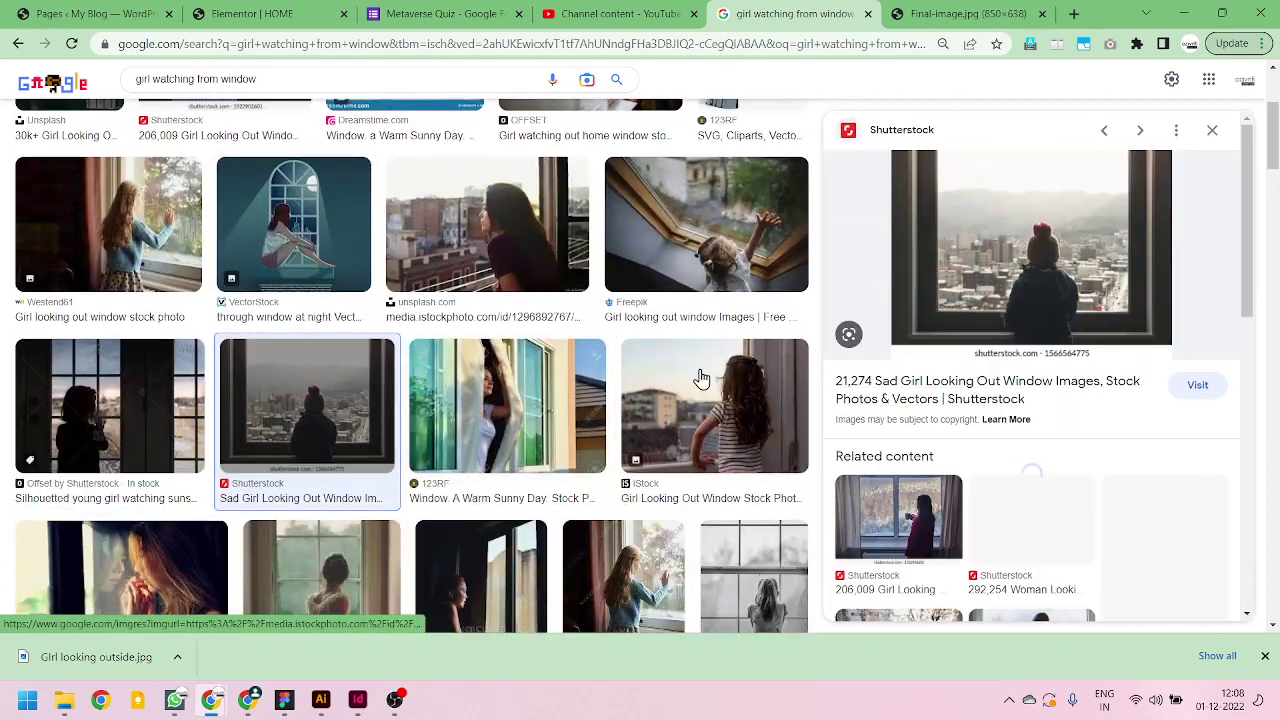
pyautogui.scroll(3, 700, 378)
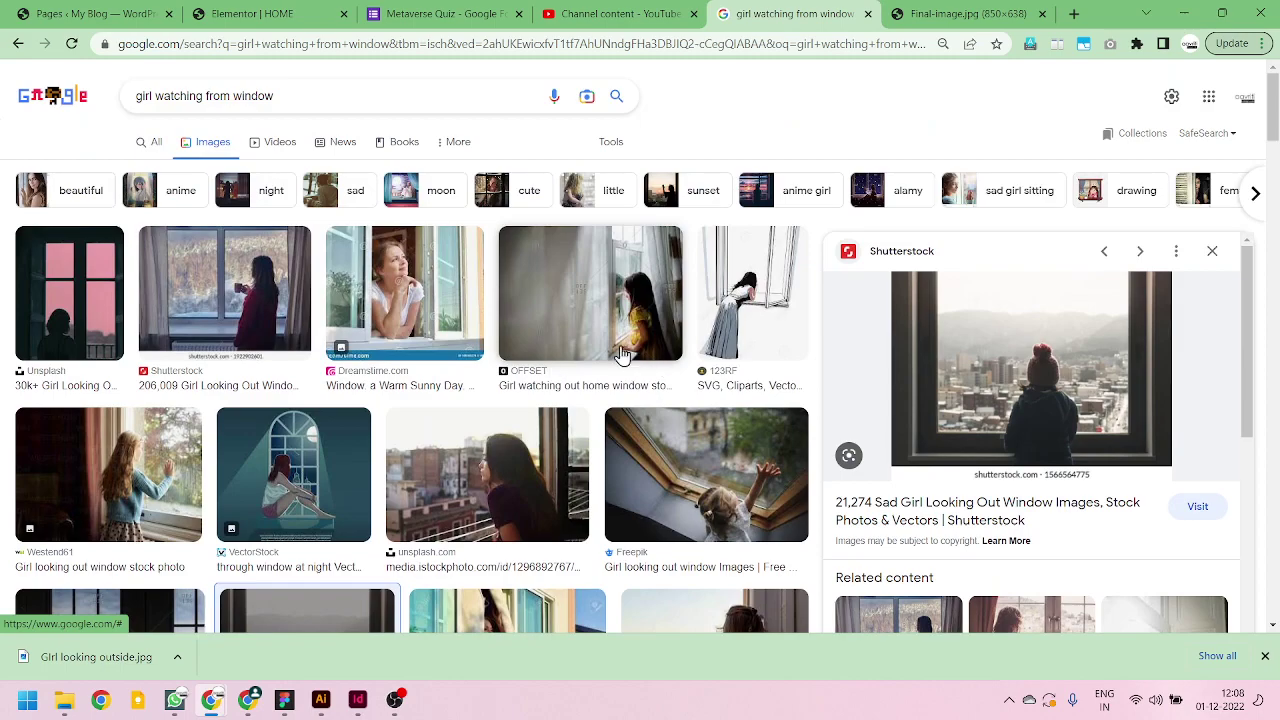
pyautogui.scroll(-4, 423, 425)
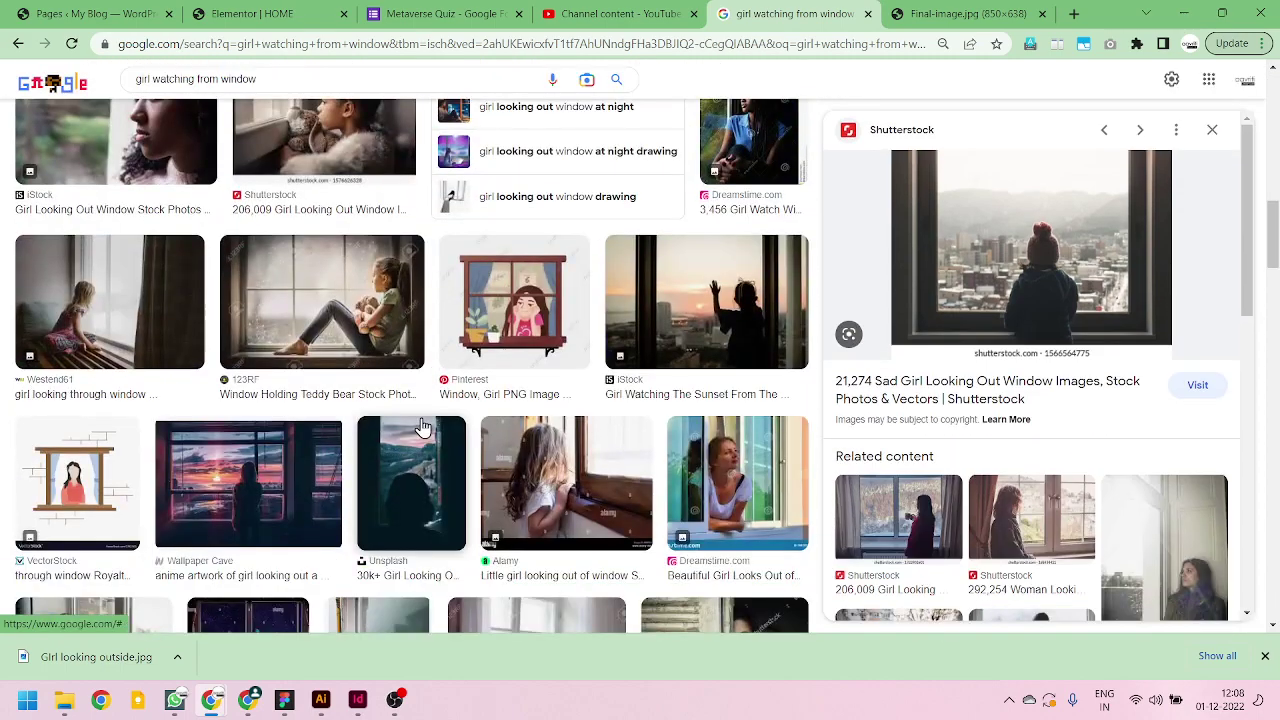
# - Preview the iStock sunset window photo and open its related iStock picture of a businesswoman at a window in its own tab
pyautogui.click(706, 300)
pyautogui.scroll(-4, 484, 390)
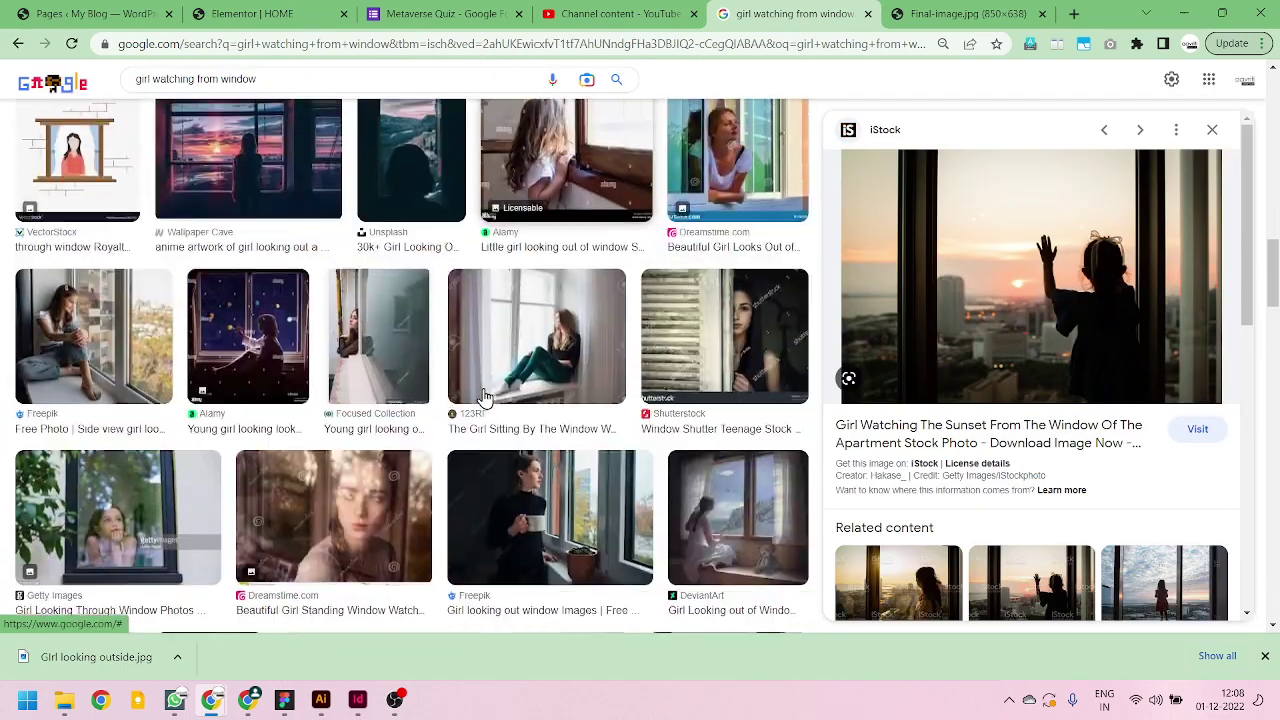
pyautogui.scroll(-6, 1110, 427)
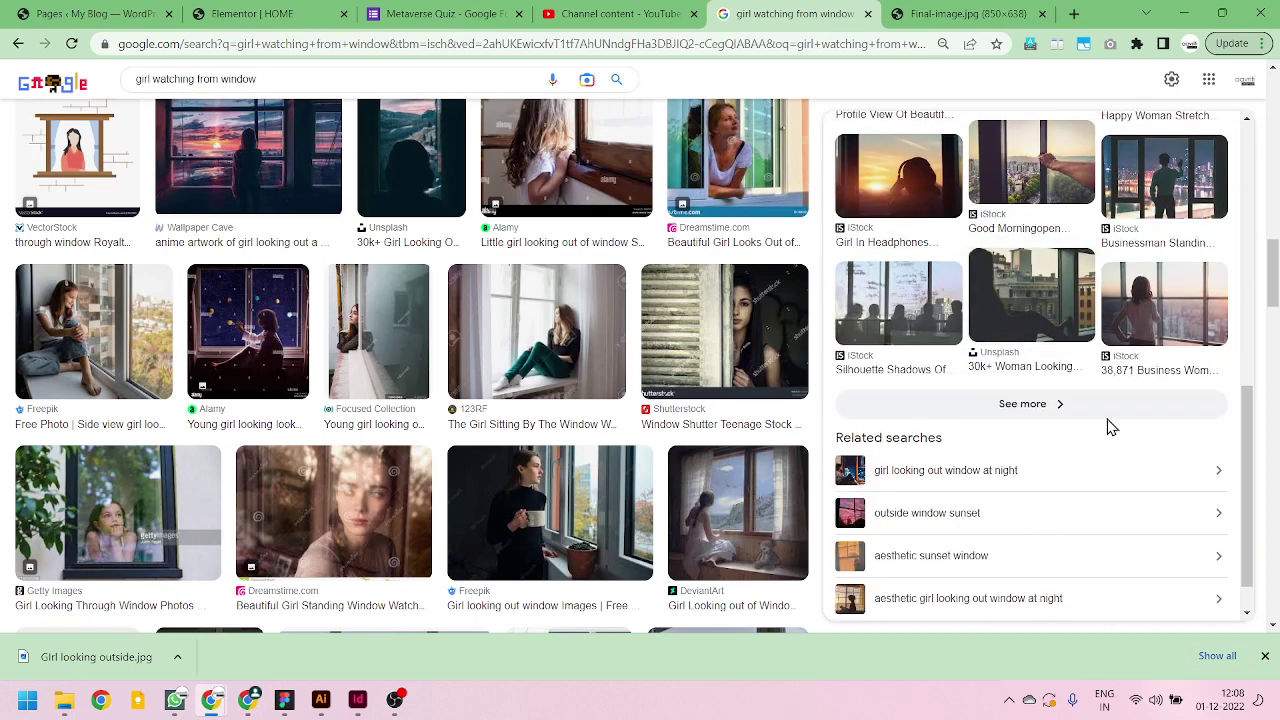
pyautogui.click(1190, 310)
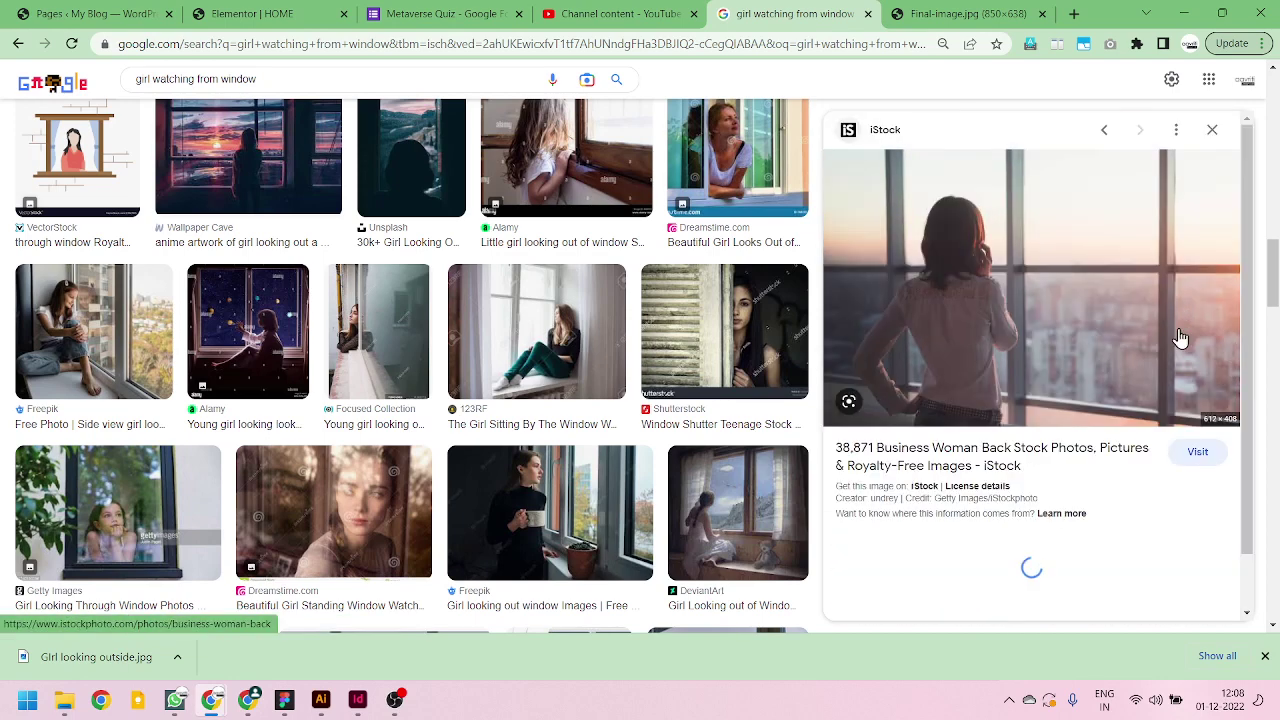
pyautogui.rightClick(1060, 272)
pyautogui.click(1123, 443)
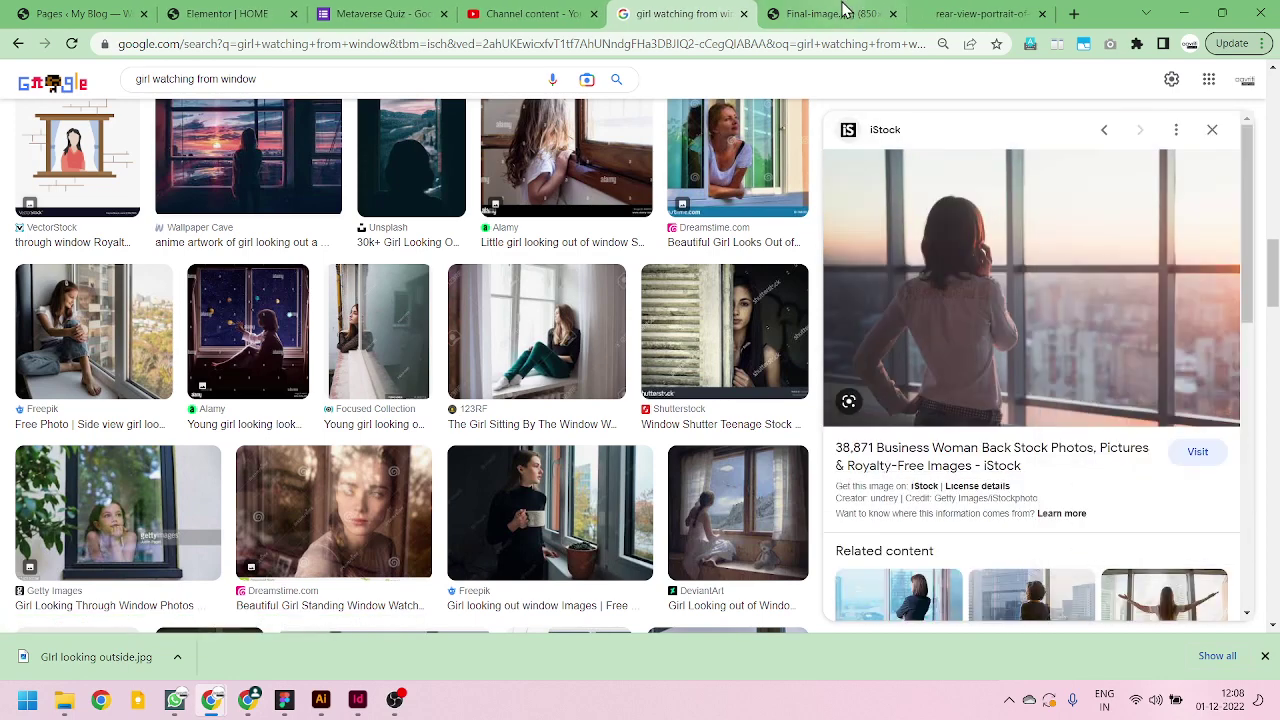
pyautogui.click(975, 13)
# - Save the businesswoman photo as GIrl looking outside01.jpg in the IMAGES folder of NEWPAPER LAYOUT
pyautogui.rightClick(620, 368)
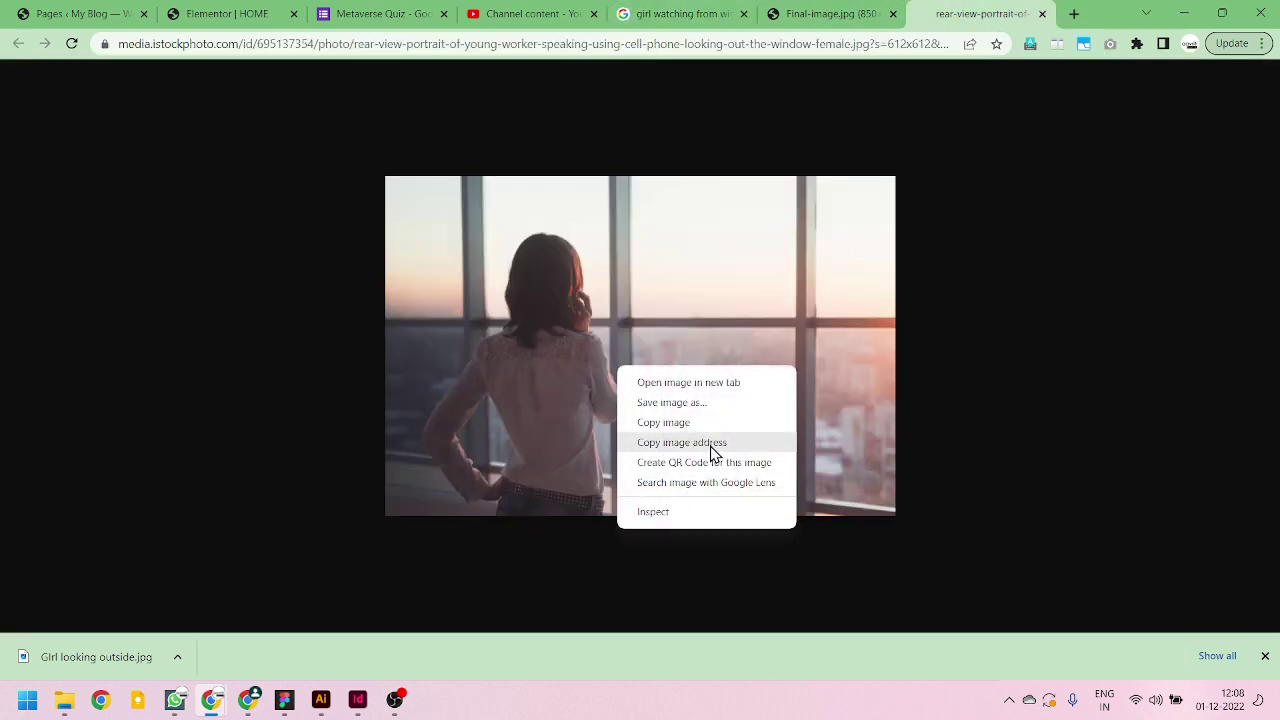
pyautogui.click(702, 404)
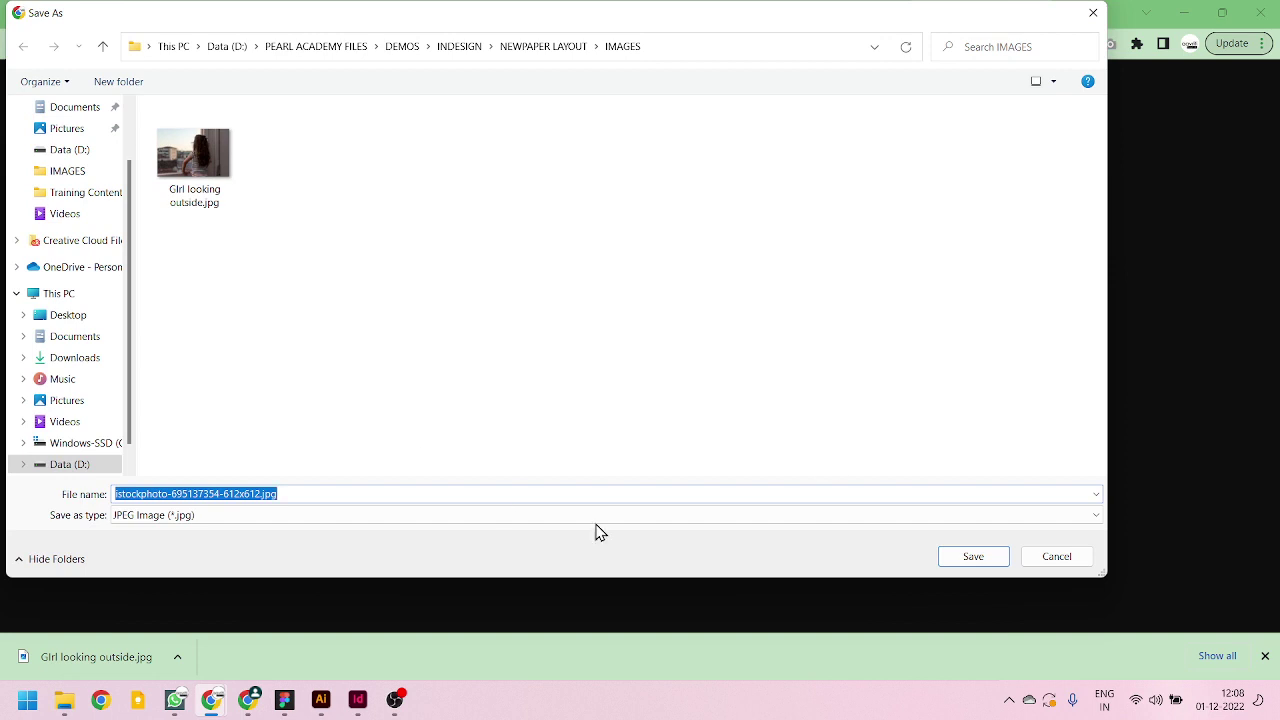
pyautogui.click(257, 490)
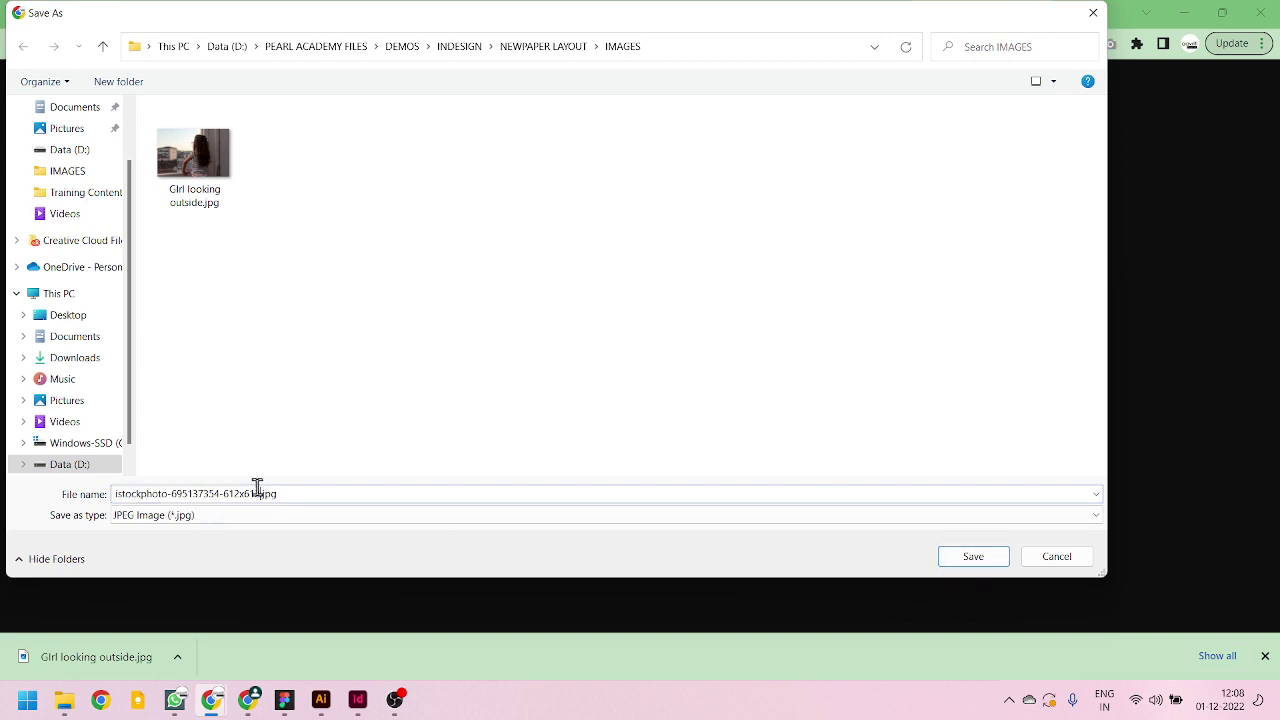
pyautogui.click(194, 155)
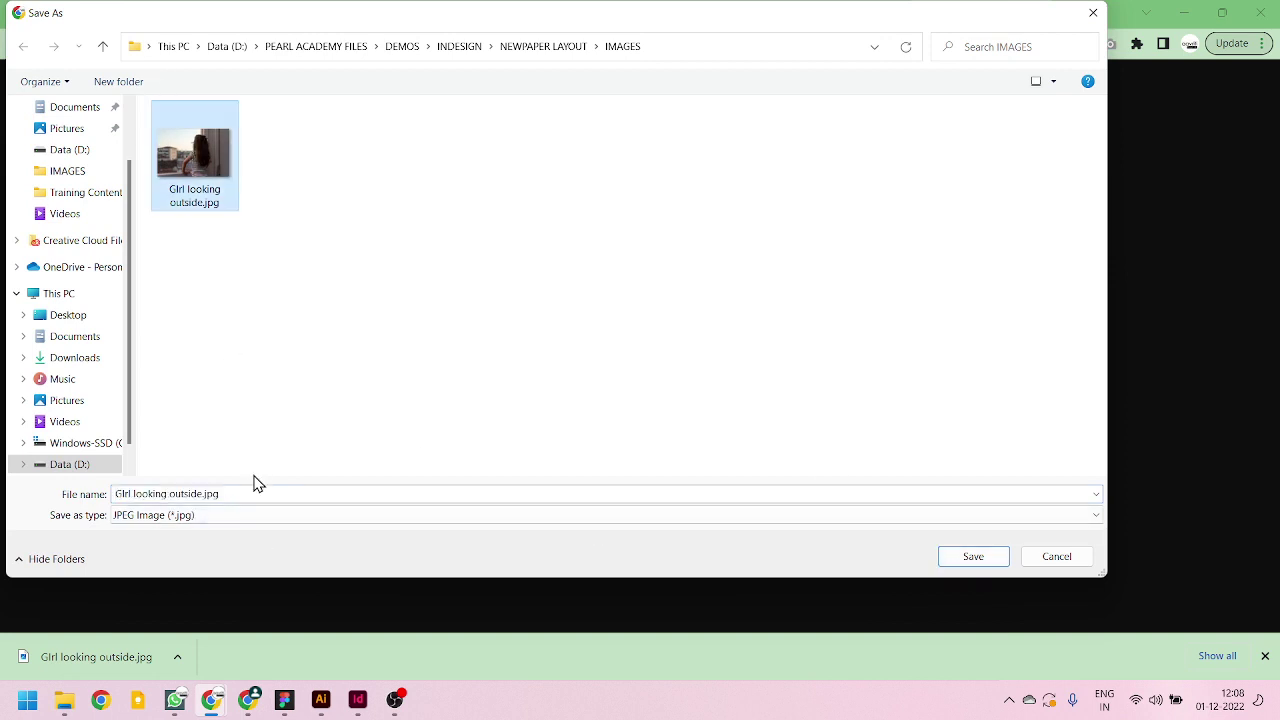
pyautogui.click(205, 502)
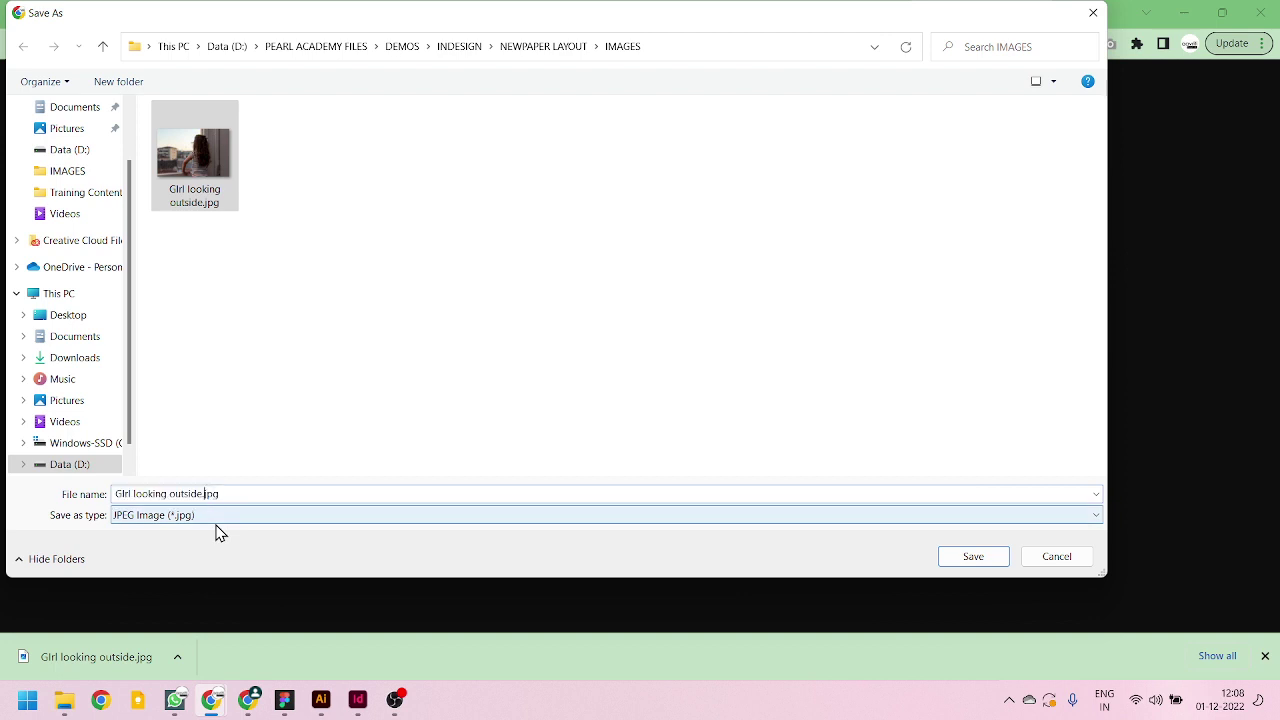
pyautogui.press('Return')
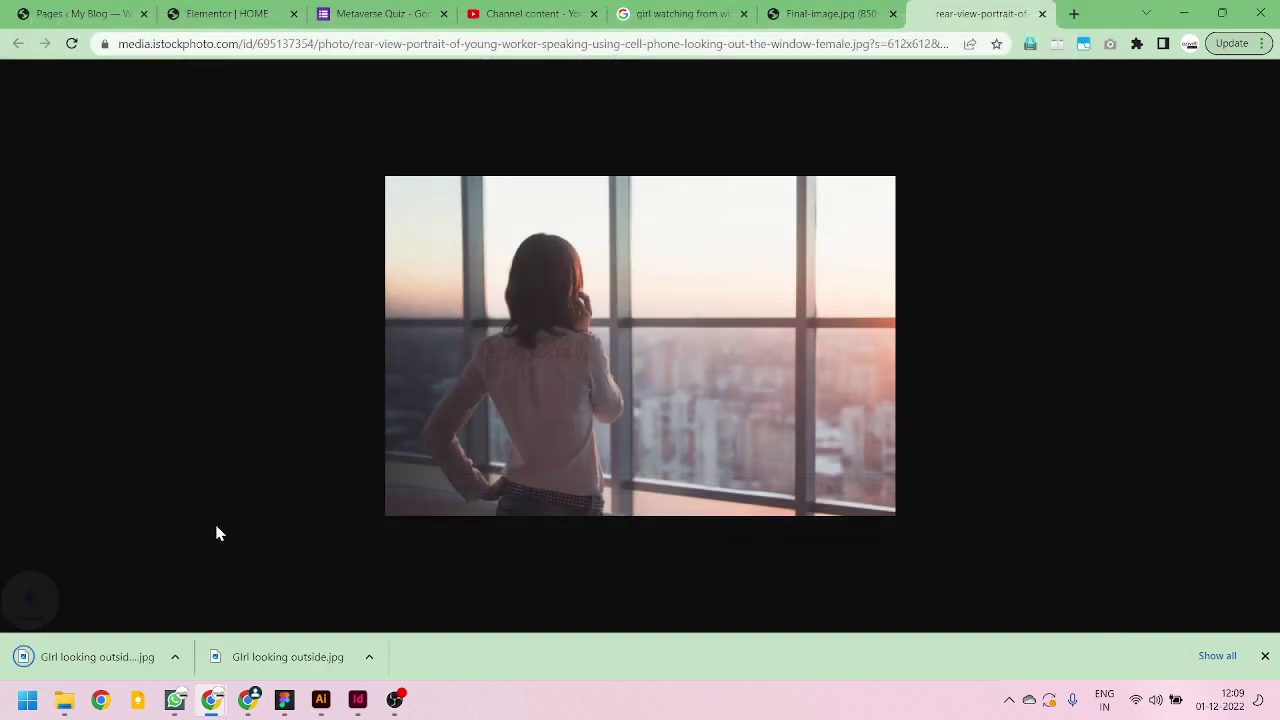
# - Switch to InDesign and place GIrl looking outside01.jpg into the large picture frame below the teaser boxes
pyautogui.click(357, 699)
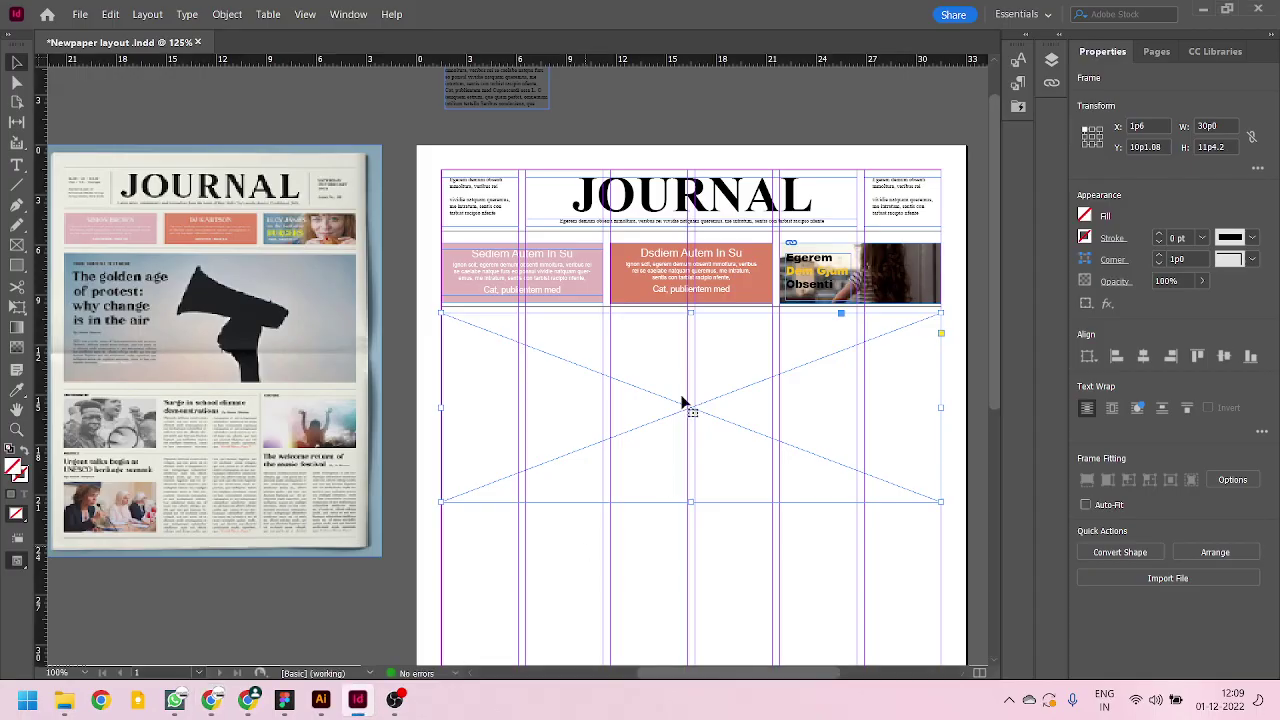
pyautogui.hotkey('ctrl', 'd')
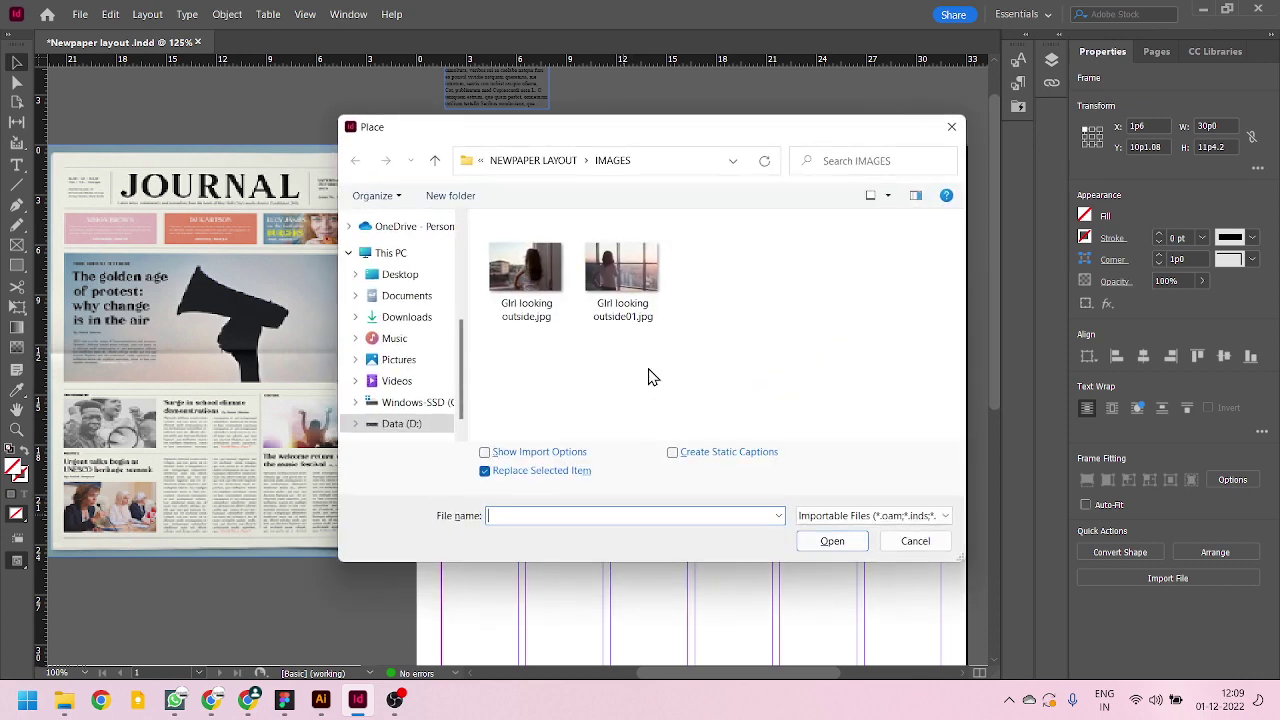
pyautogui.doubleClick(615, 268)
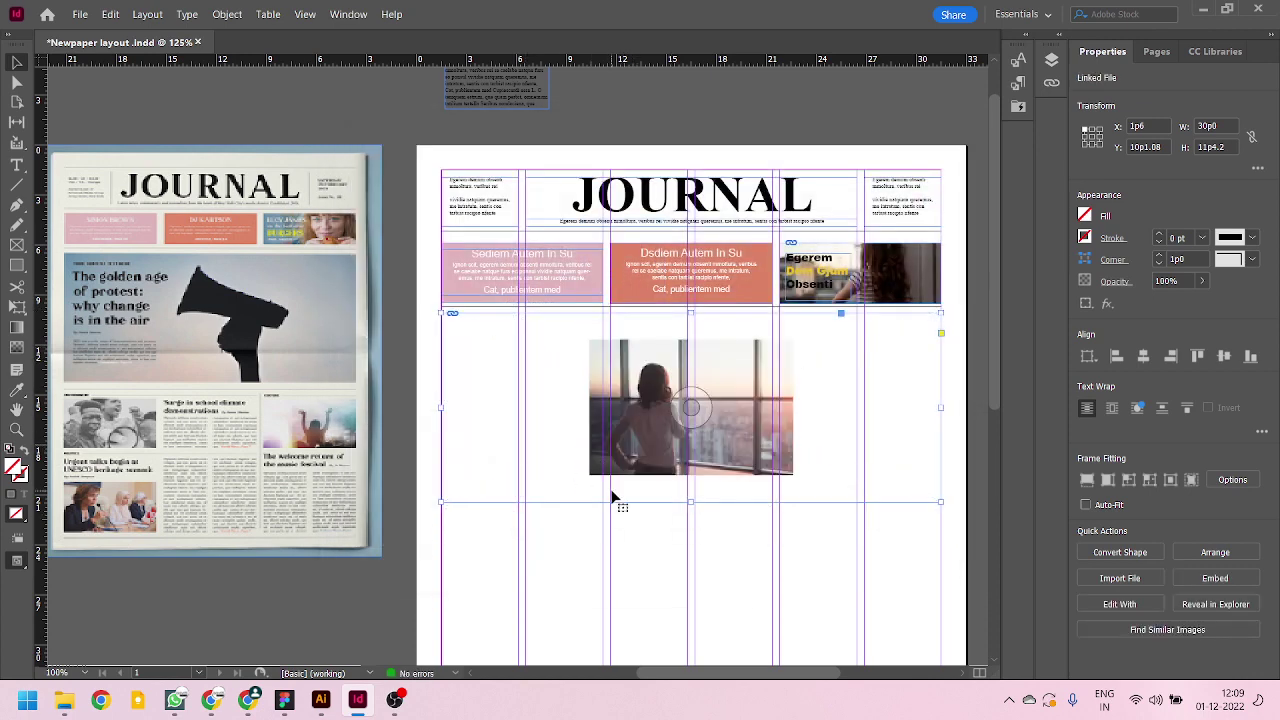
# - Fit the placed window photo with Fill Frame Proportionally so it covers the whole main picture frame
pyautogui.scroll(2, 964, 398)
pyautogui.scroll(-2, 765, 320)
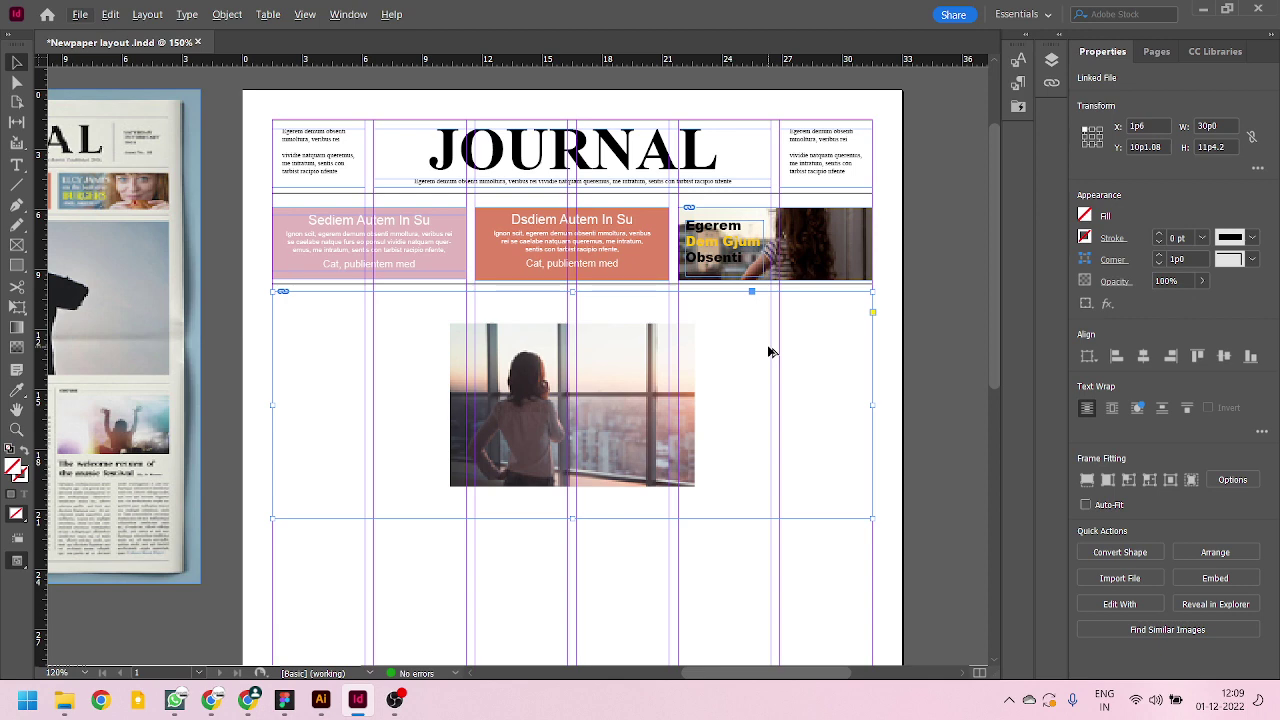
pyautogui.hotkey('ctrl', 'alt', 'shift', 'c')
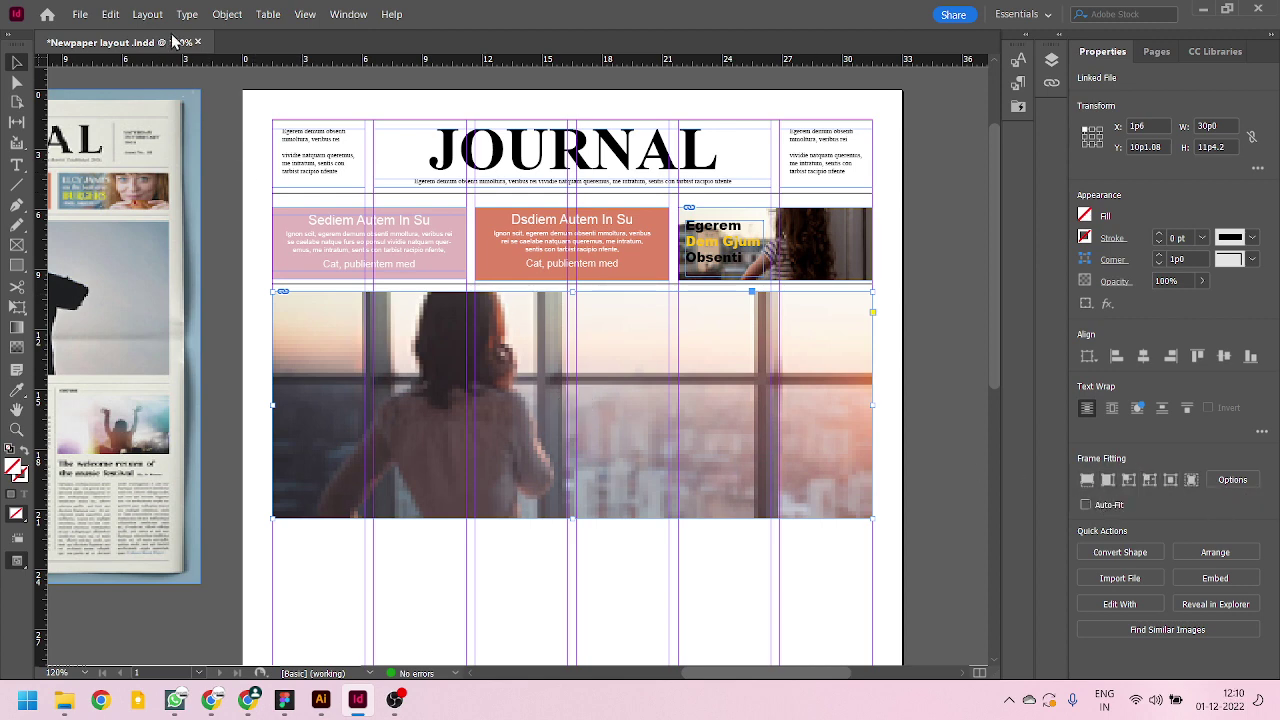
# - Review the available frame fitting commands for the main picture without applying one, and deselect the frame
pyautogui.click(230, 14)
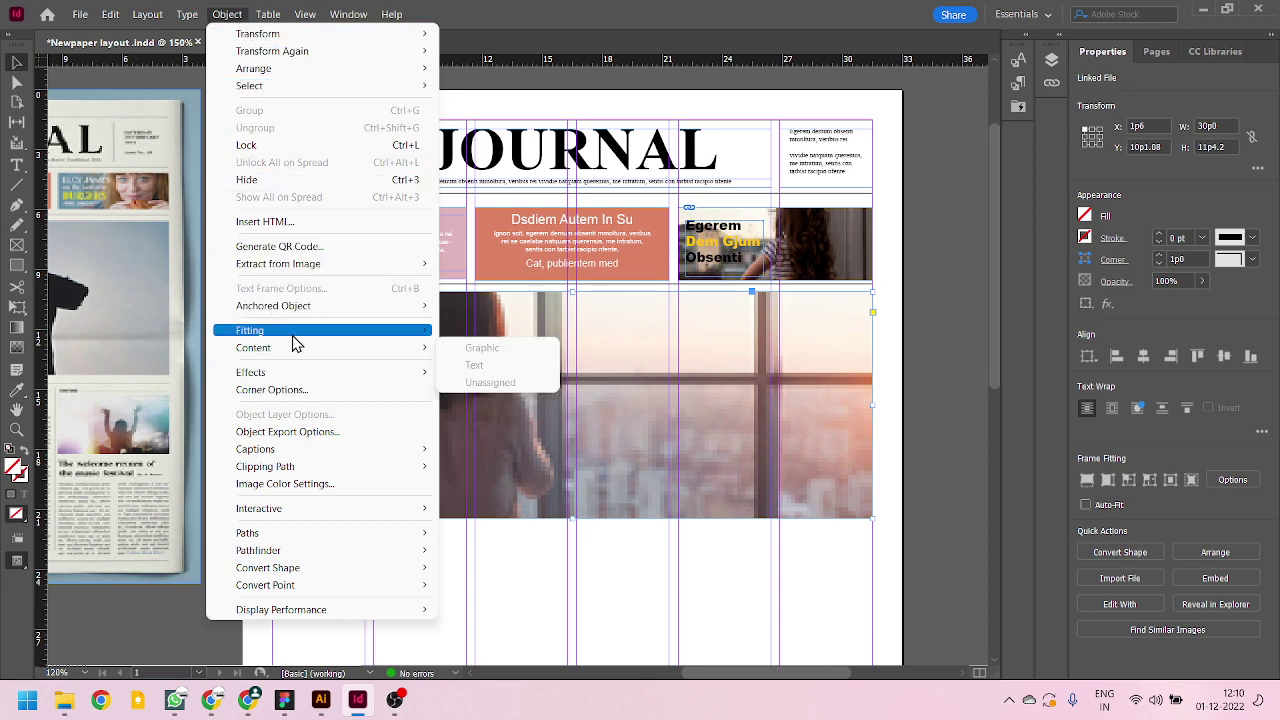
pyautogui.moveTo(294, 338)
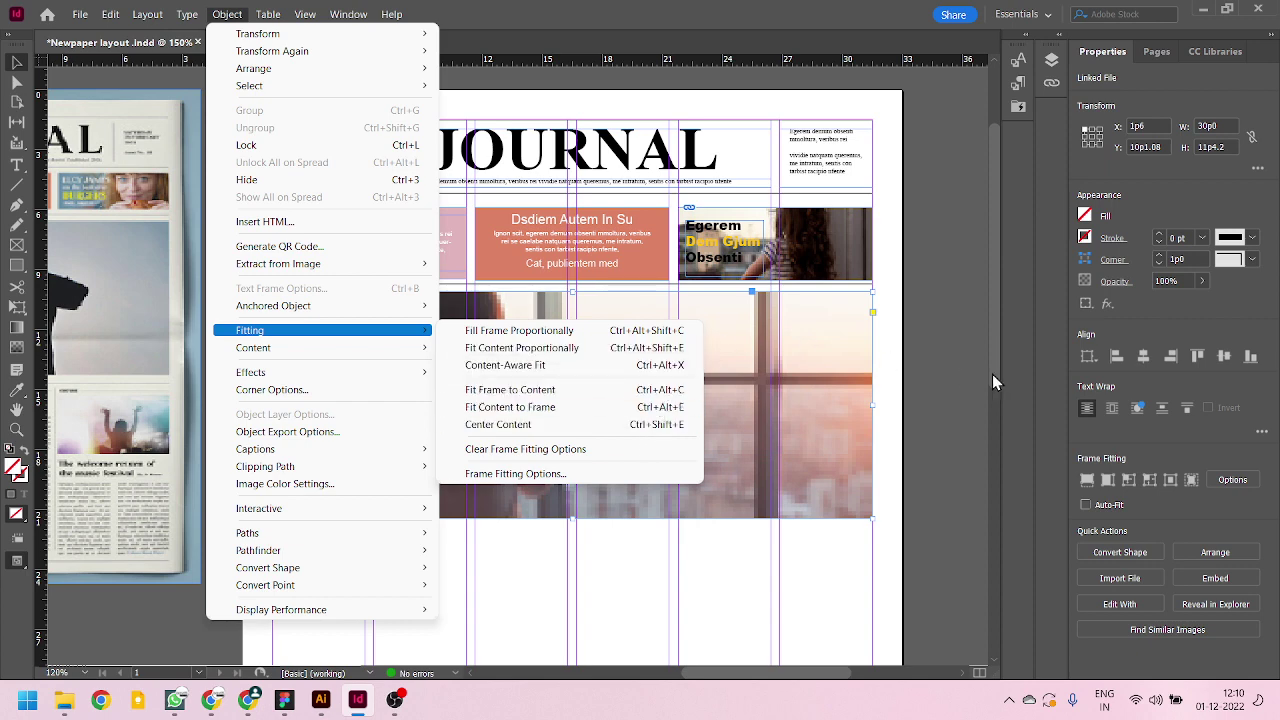
pyautogui.click(959, 356)
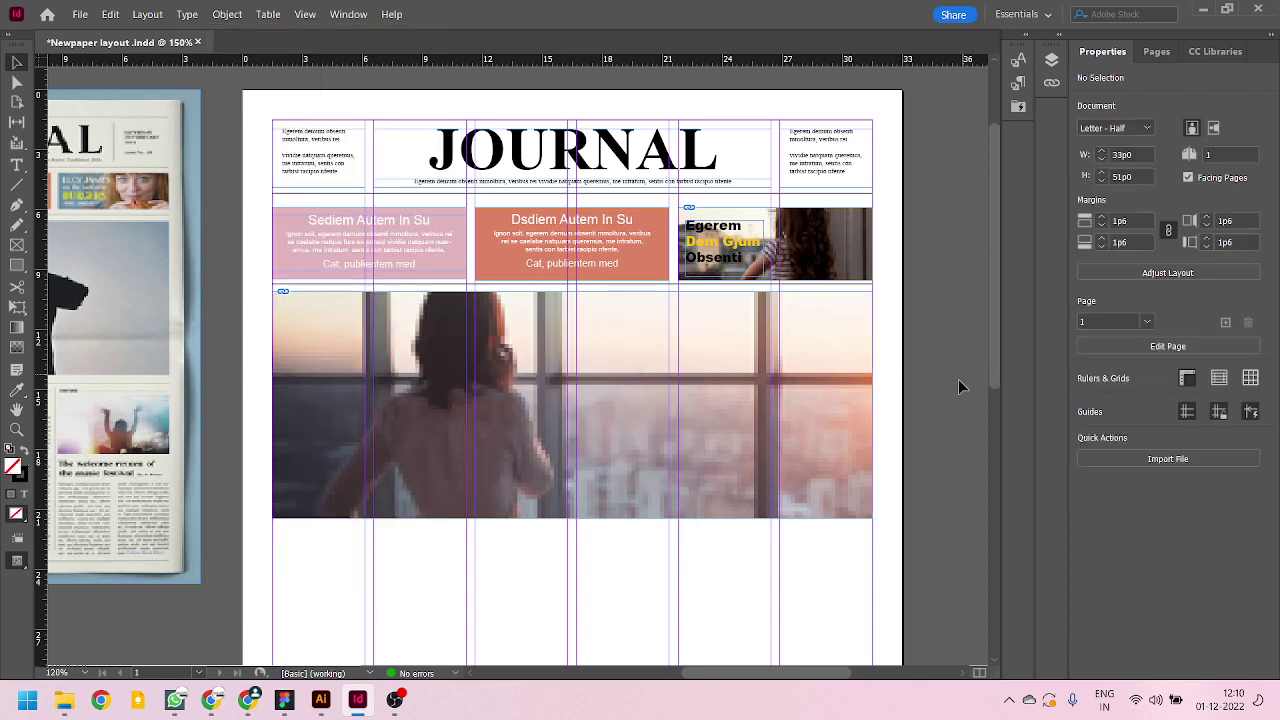
# - Check the main picture's quality with Overprint Preview turned on, and return to the normal display
pyautogui.scroll(-1, 615, 350)
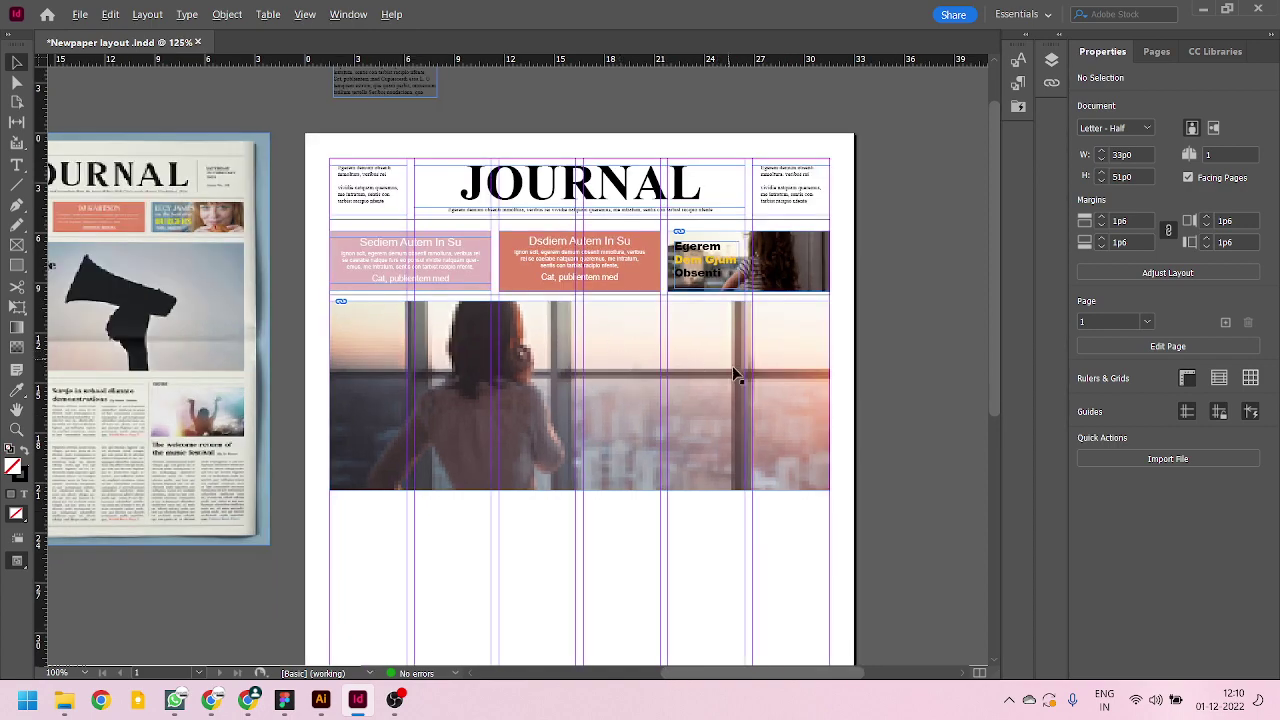
pyautogui.scroll(-2, 732, 366)
pyautogui.scroll(1, 743, 320)
pyautogui.scroll(2, 750, 345)
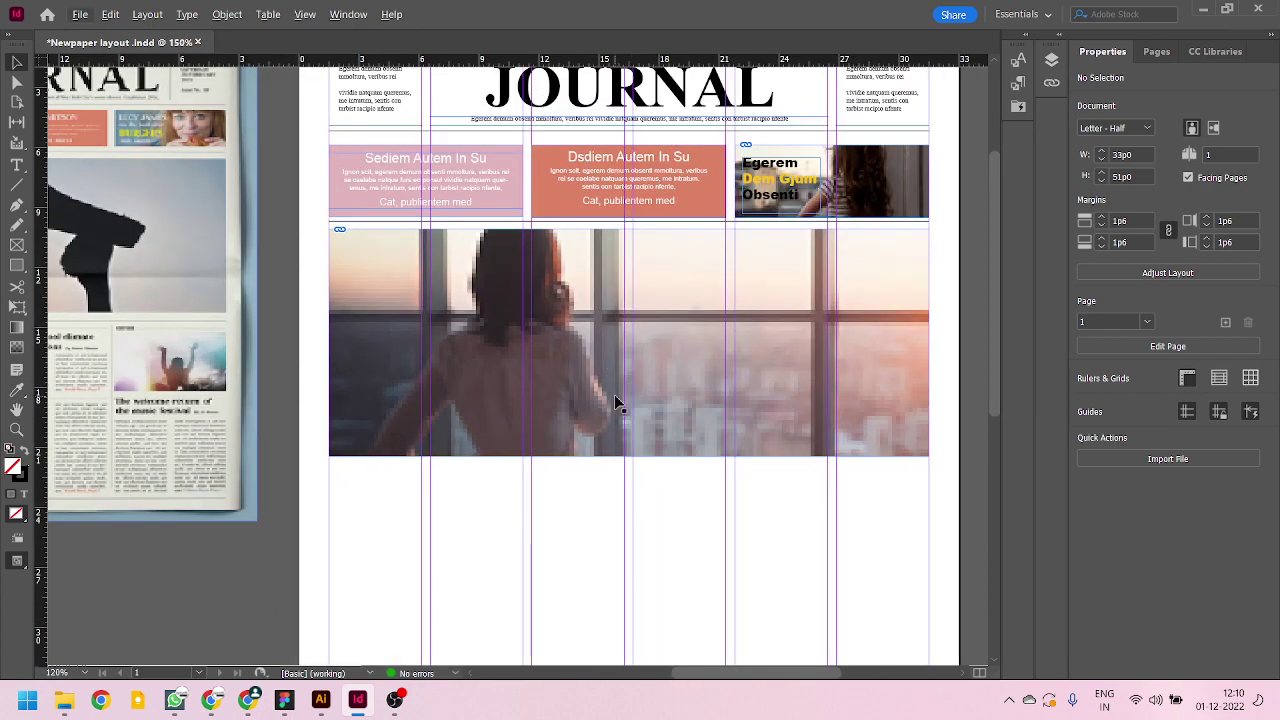
pyautogui.hotkey('ctrl', 'alt', 'shift', 'y')
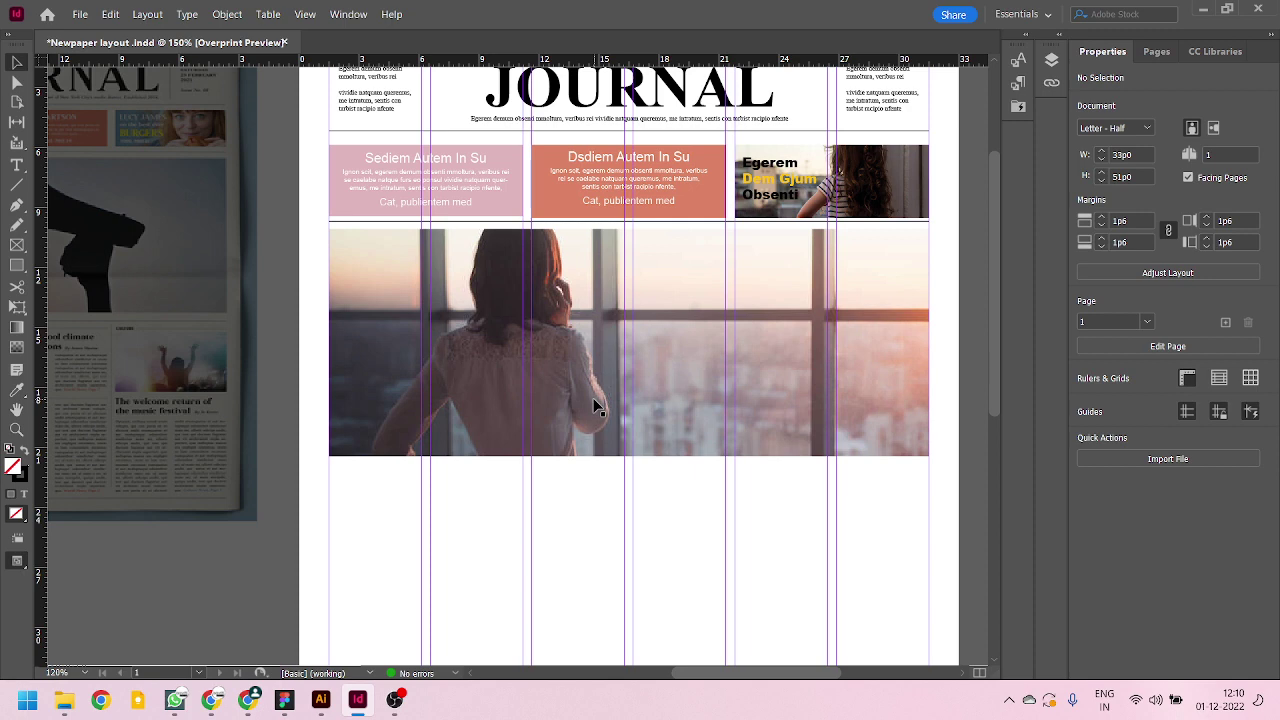
pyautogui.hotkey('ctrl', 'alt', 'shift', 'y')
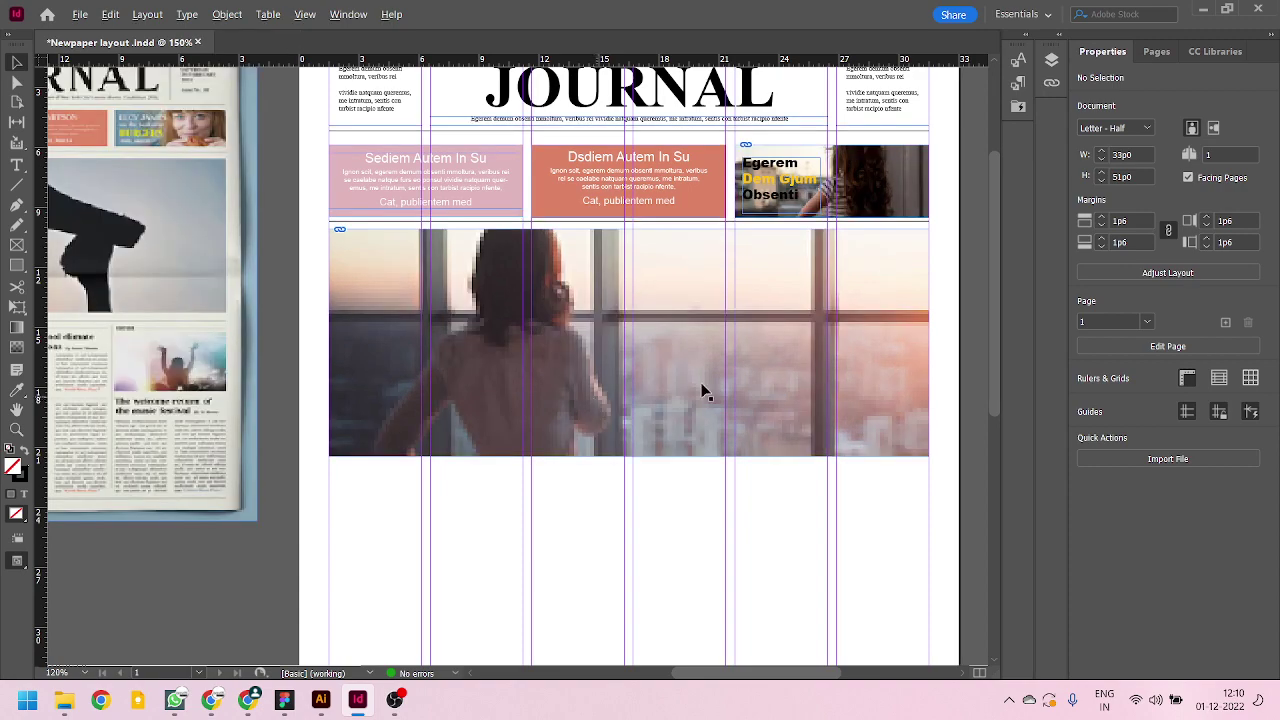
# - Compare the main picture with the lead story on the reference JOURNAL page
pyautogui.scroll(-1, 781, 481)
pyautogui.scroll(-1, 590, 460)
pyautogui.scroll(1, 256, 338)
pyautogui.moveTo(256, 338); pyautogui.dragTo(294, 356)
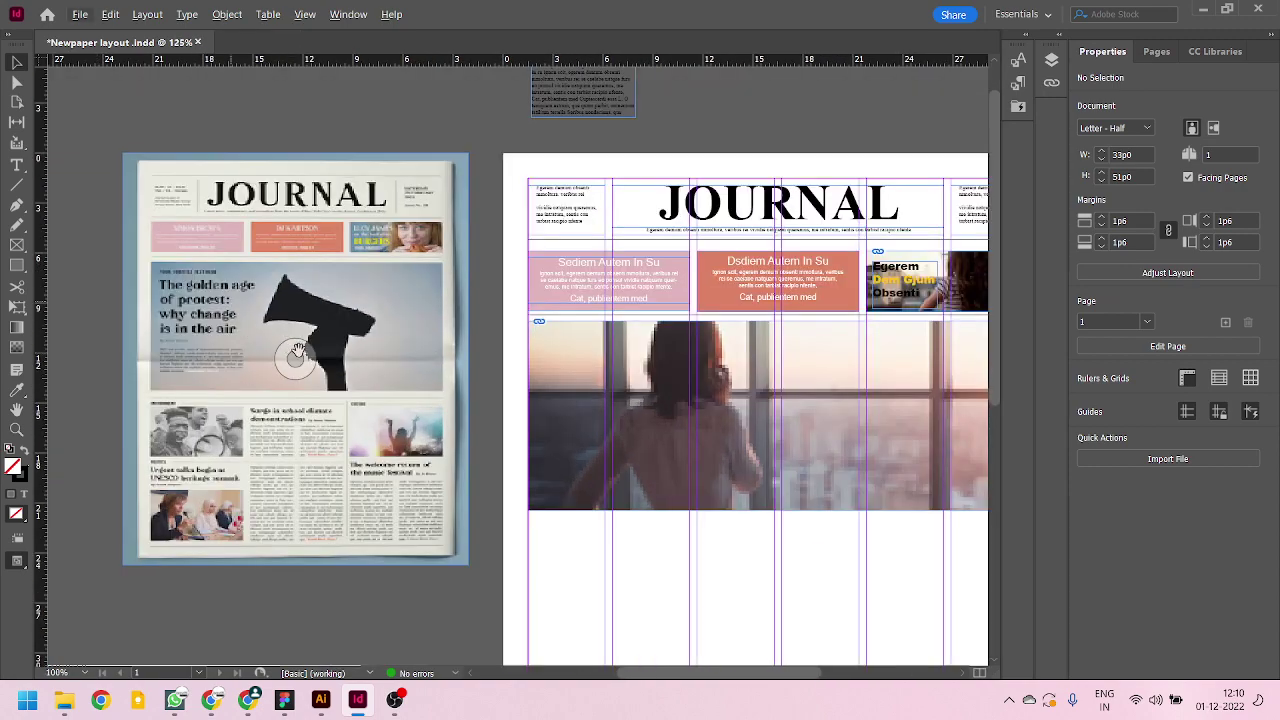
# - Review the front page built so far, from masthead to main picture, against the reference JOURNAL page
pyautogui.scroll(-2, 310, 360)
pyautogui.scroll(1, 243, 309)
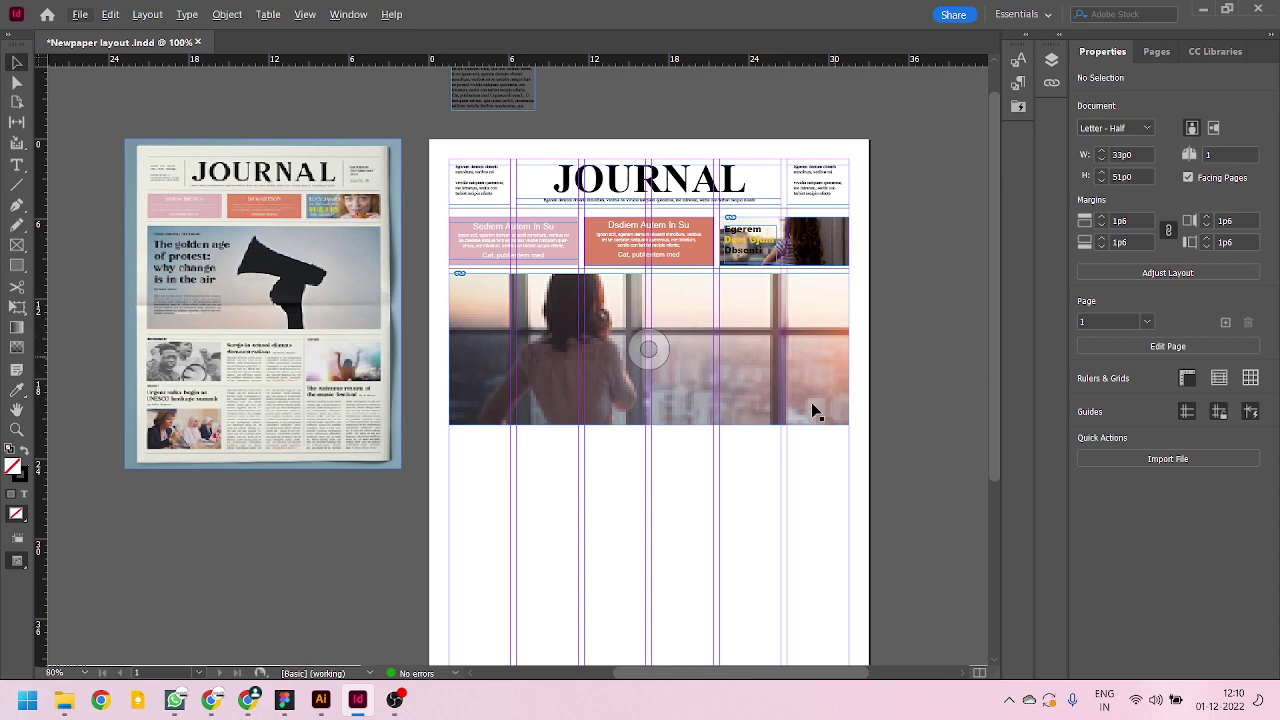
pyautogui.scroll(1, 724, 328)
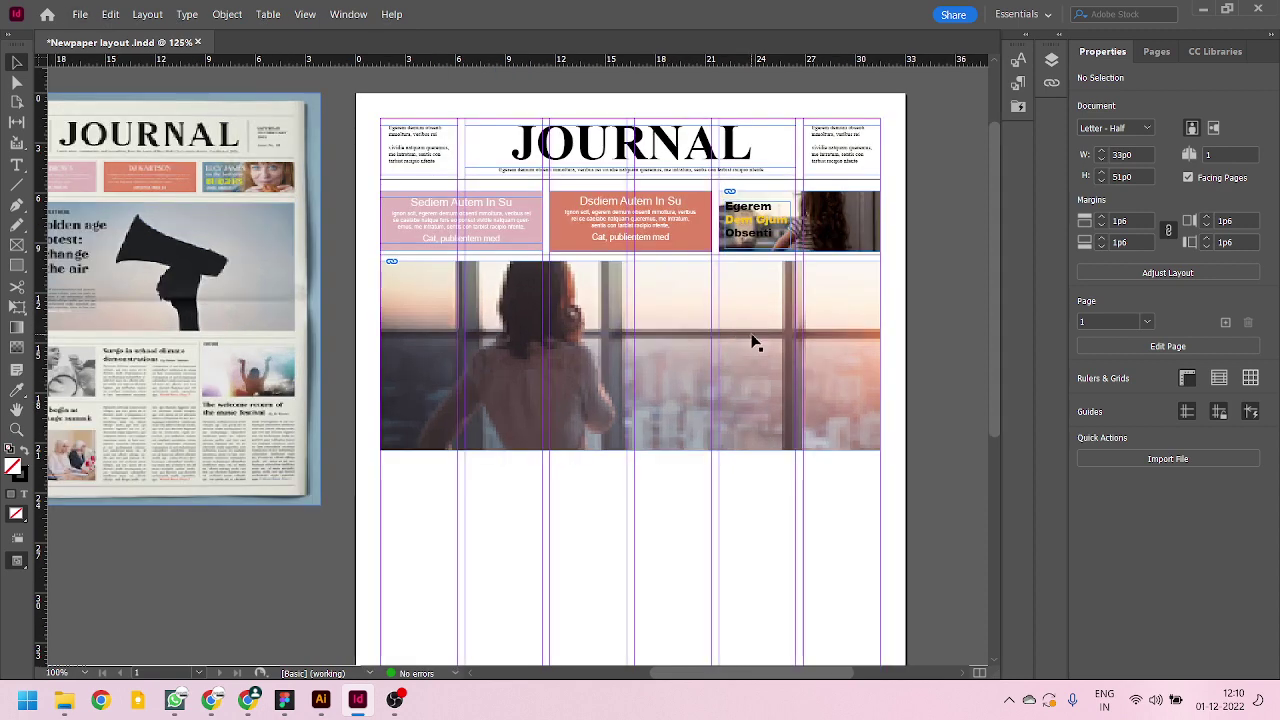
pyautogui.scroll(-1, 751, 347)
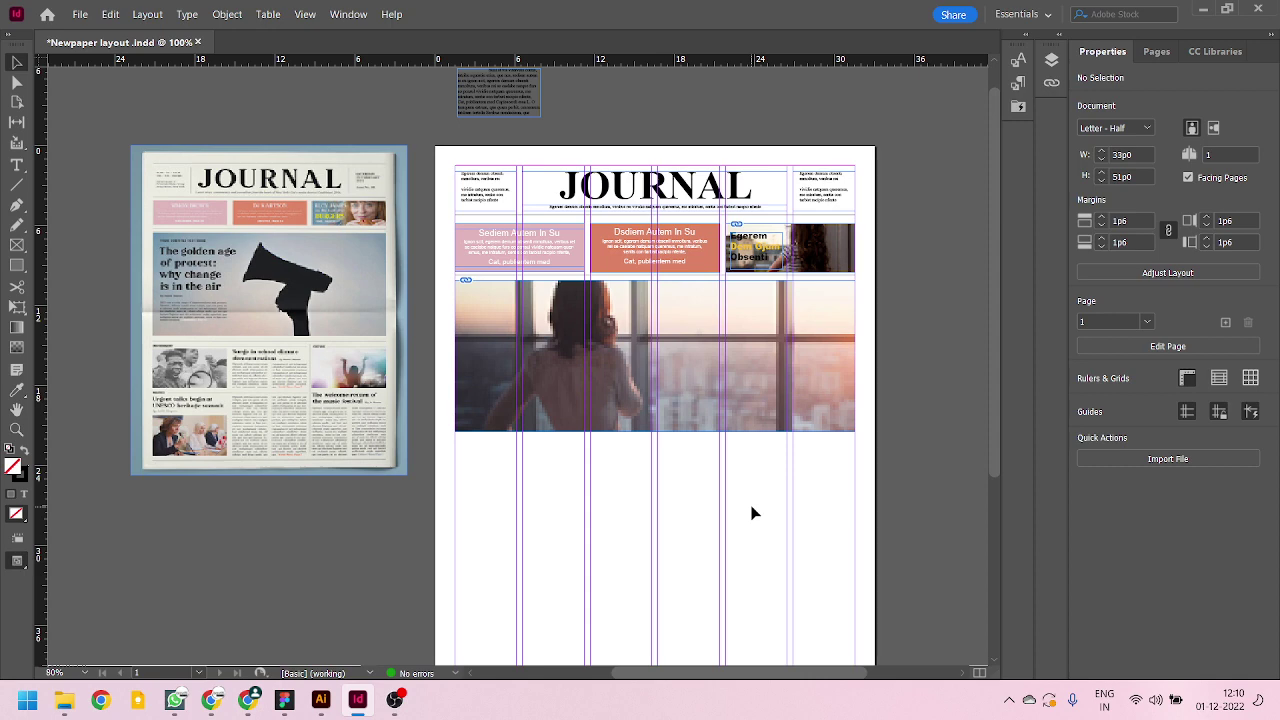
pyautogui.scroll(1, 794, 171)
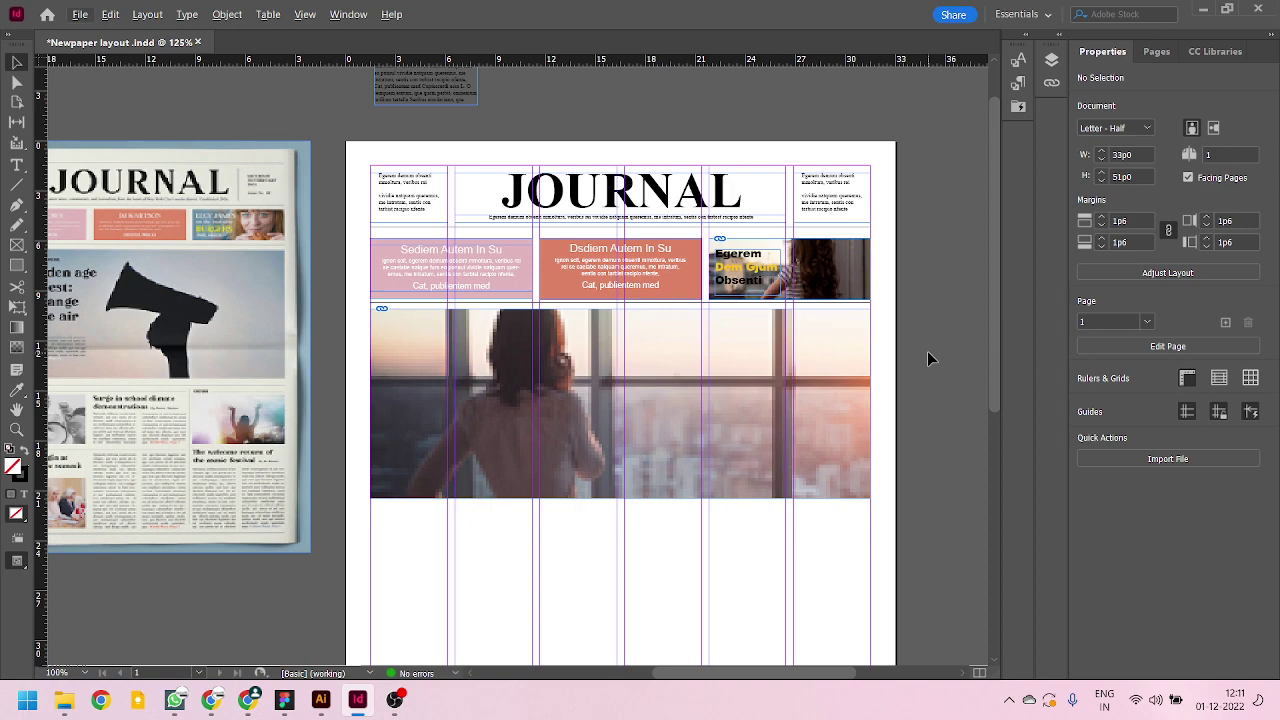
pyautogui.scroll(-1, 343, 394)
pyautogui.scroll(-3, 426, 423)
pyautogui.scroll(3, 484, 443)
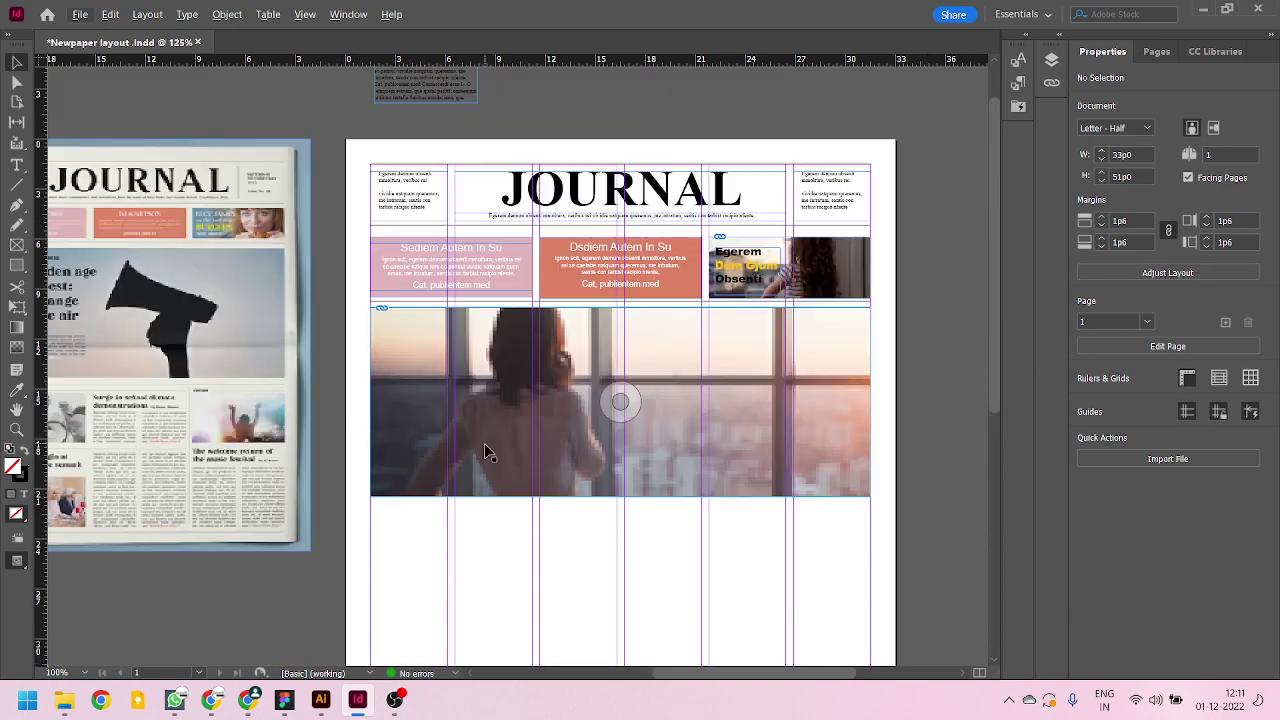
pyautogui.scroll(-1, 703, 415)
pyautogui.scroll(-3, 266, 371)
pyautogui.scroll(1, 174, 200)
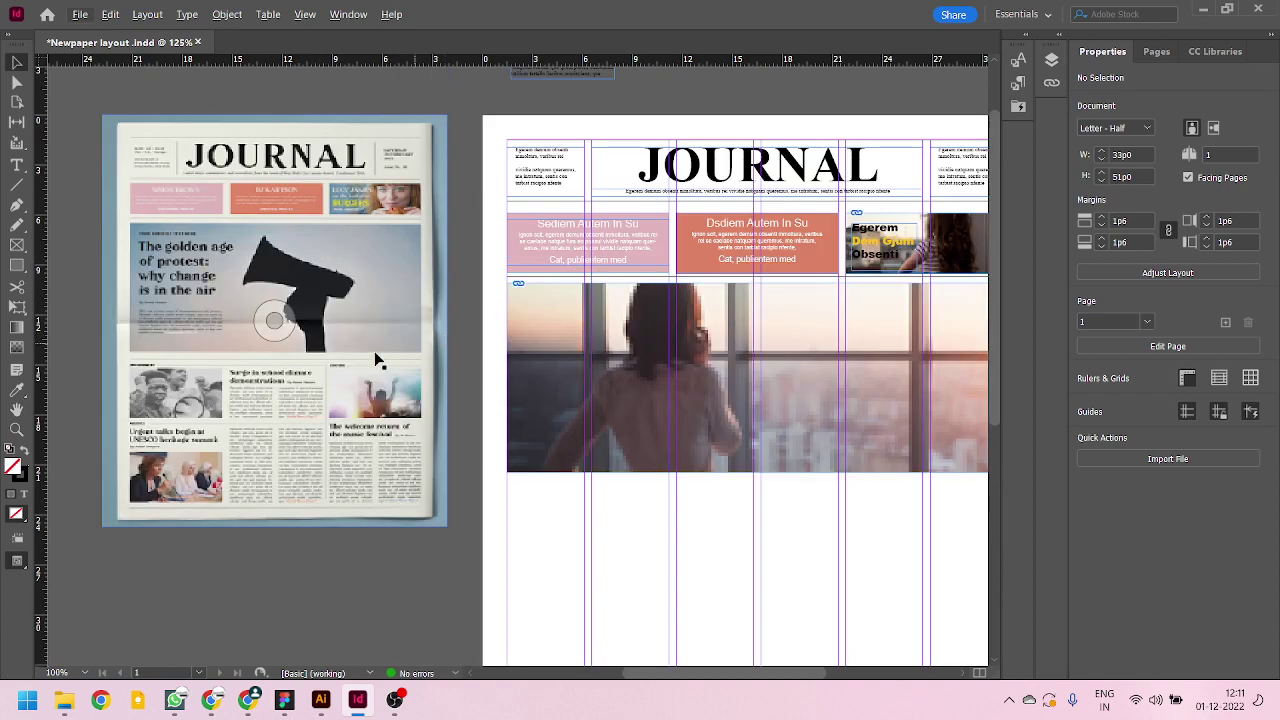
# - Examine the smaller stories below the lead picture on the reference JOURNAL page, including their photos, headlines and text columns
pyautogui.scroll(2, 376, 340)
pyautogui.scroll(1, 363, 381)
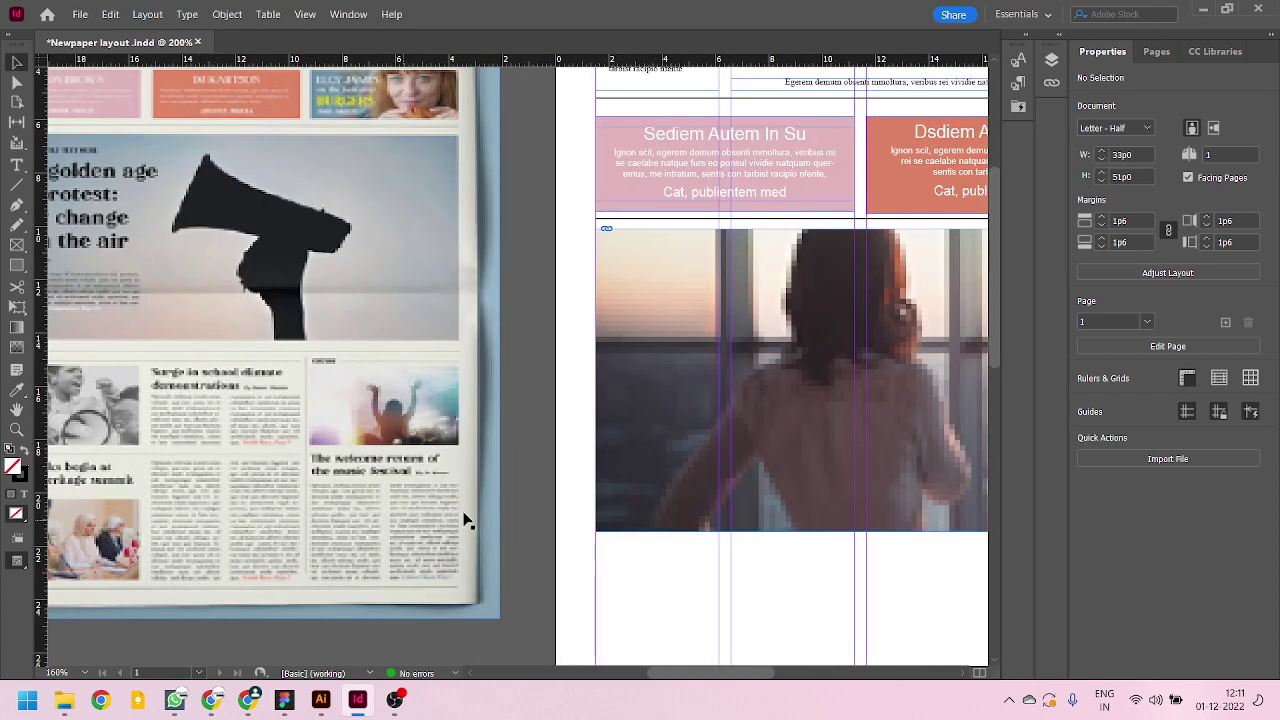
pyautogui.scroll(-2, 598, 455)
pyautogui.scroll(2, 329, 437)
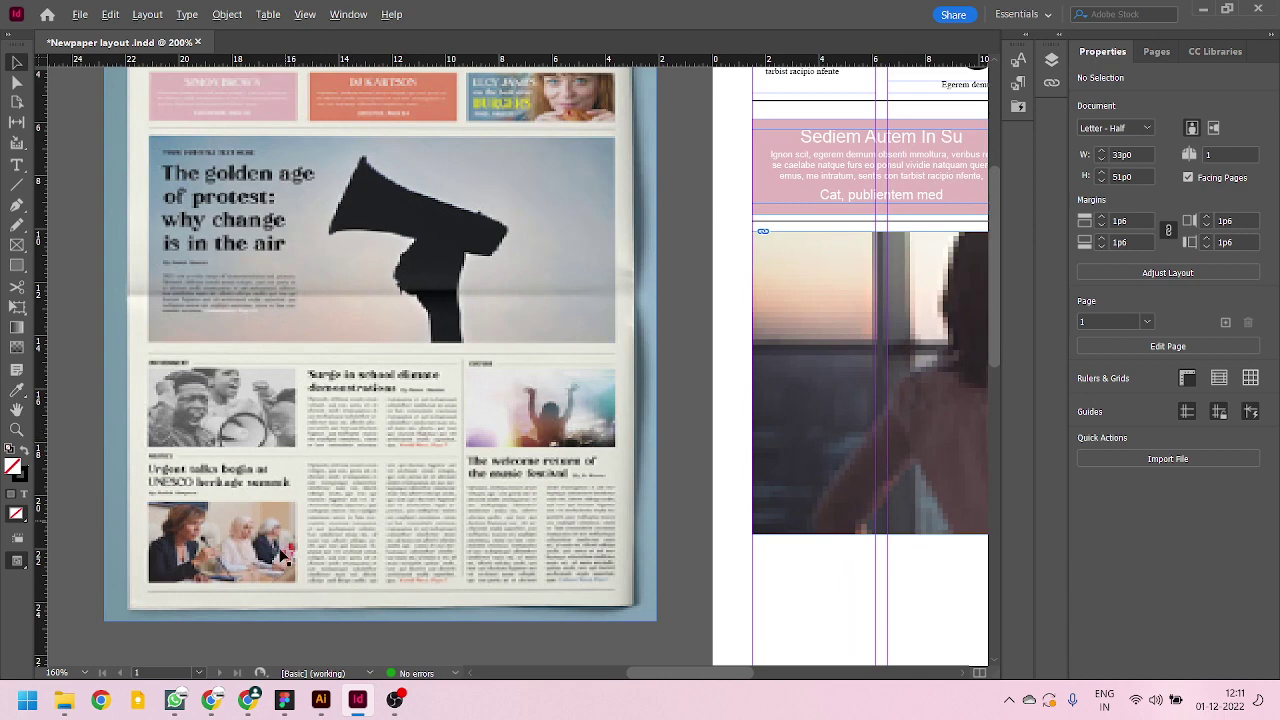
pyautogui.scroll(3, 278, 548)
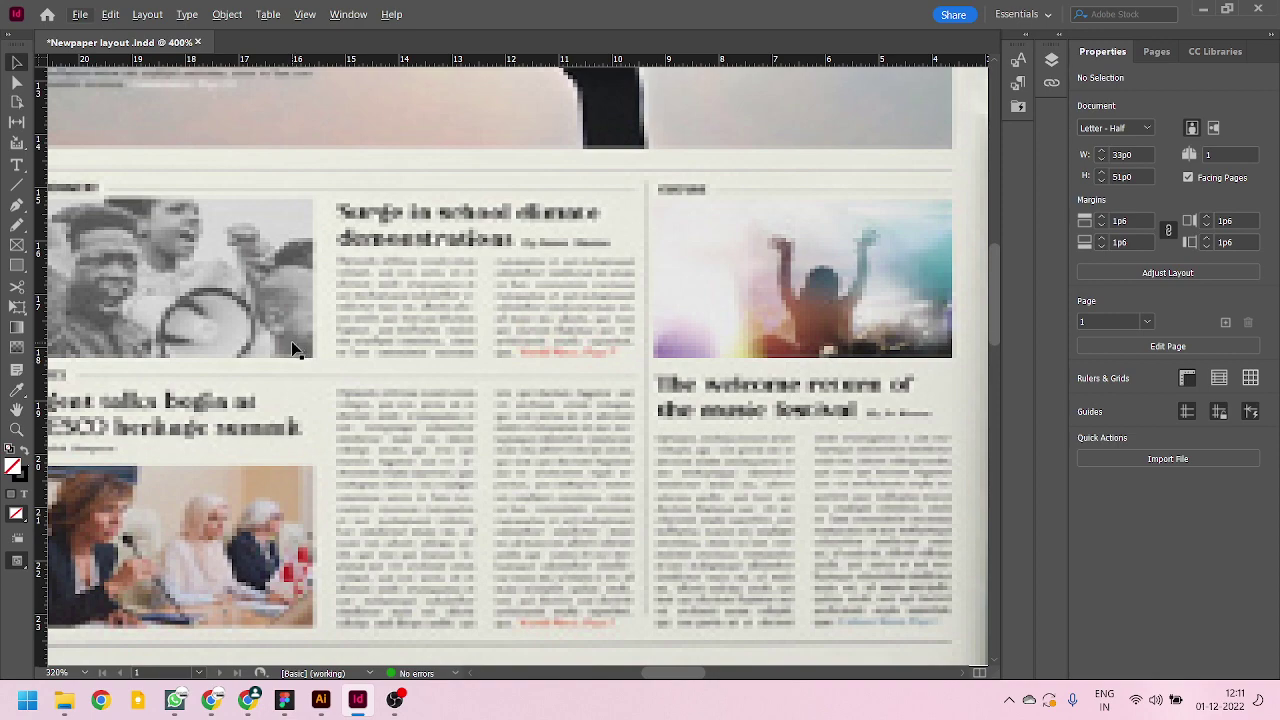
pyautogui.scroll(-3, 302, 452)
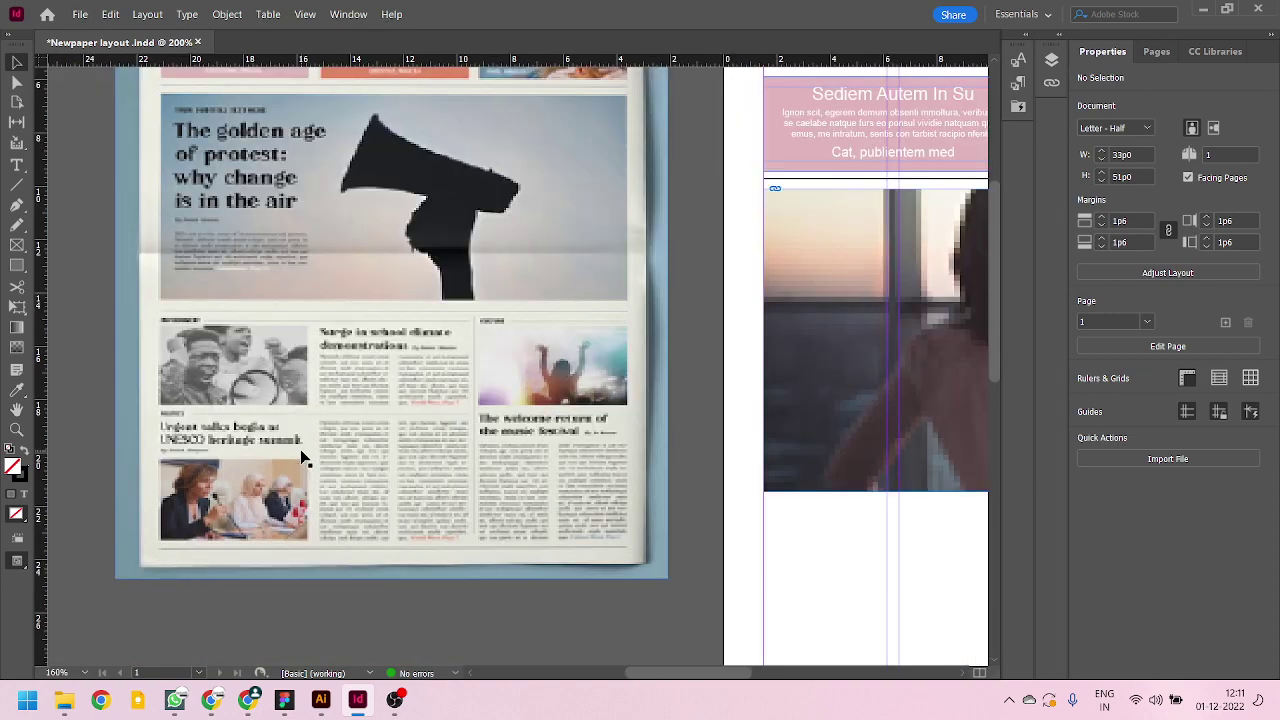
pyautogui.scroll(-3, 300, 449)
pyautogui.scroll(-1, 360, 460)
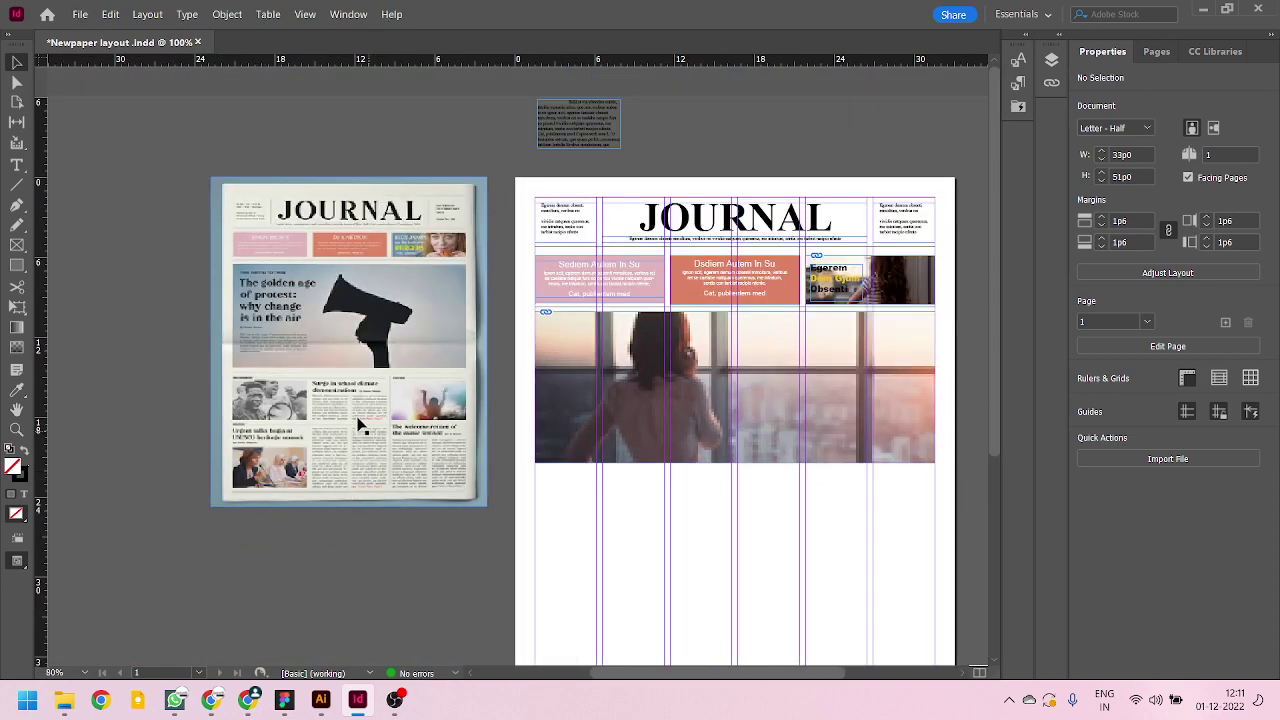
pyautogui.scroll(4, 360, 425)
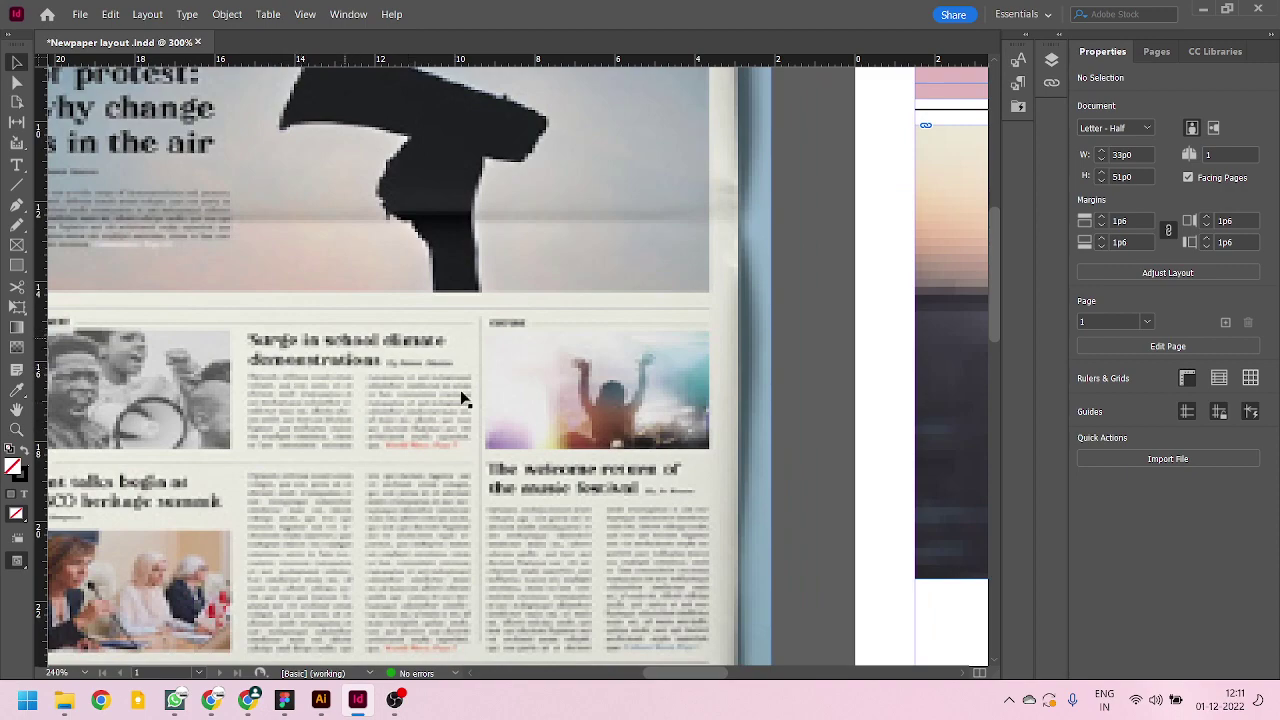
pyautogui.scroll(-4, 414, 429)
pyautogui.scroll(2, 726, 424)
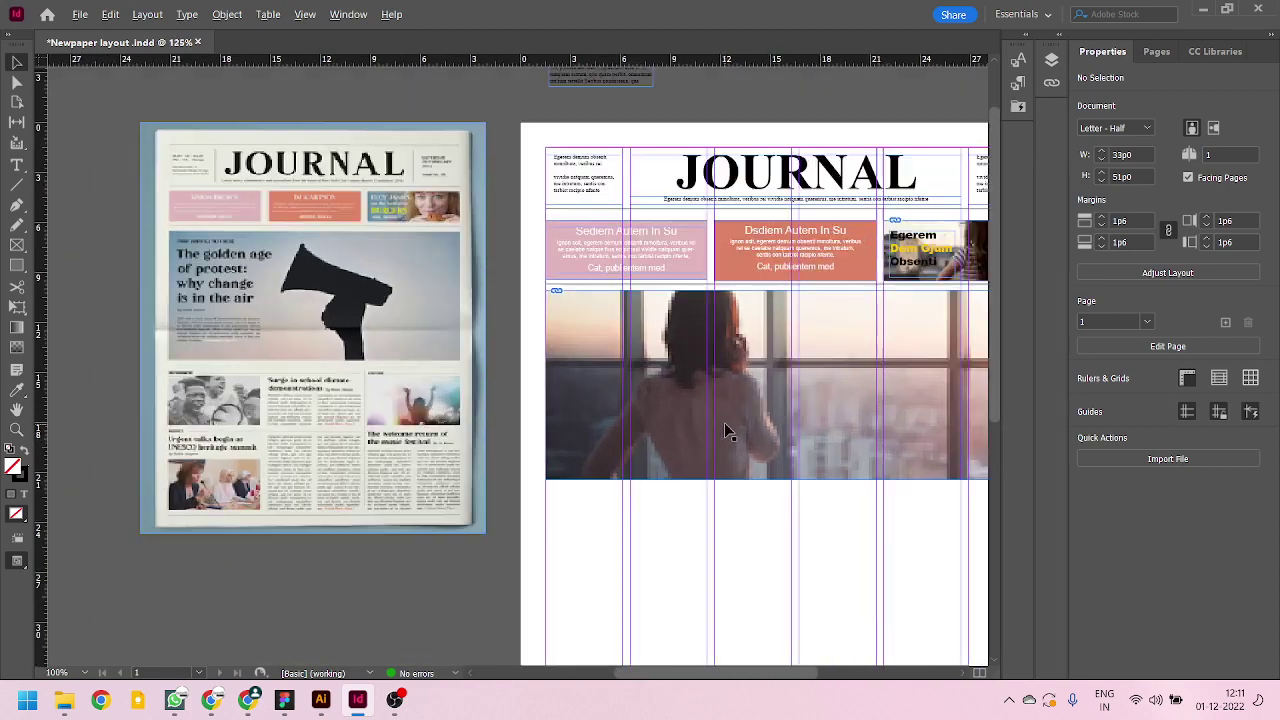
# - Save the newspaper layout document with its current changes
pyautogui.scroll(-2, 560, 435)
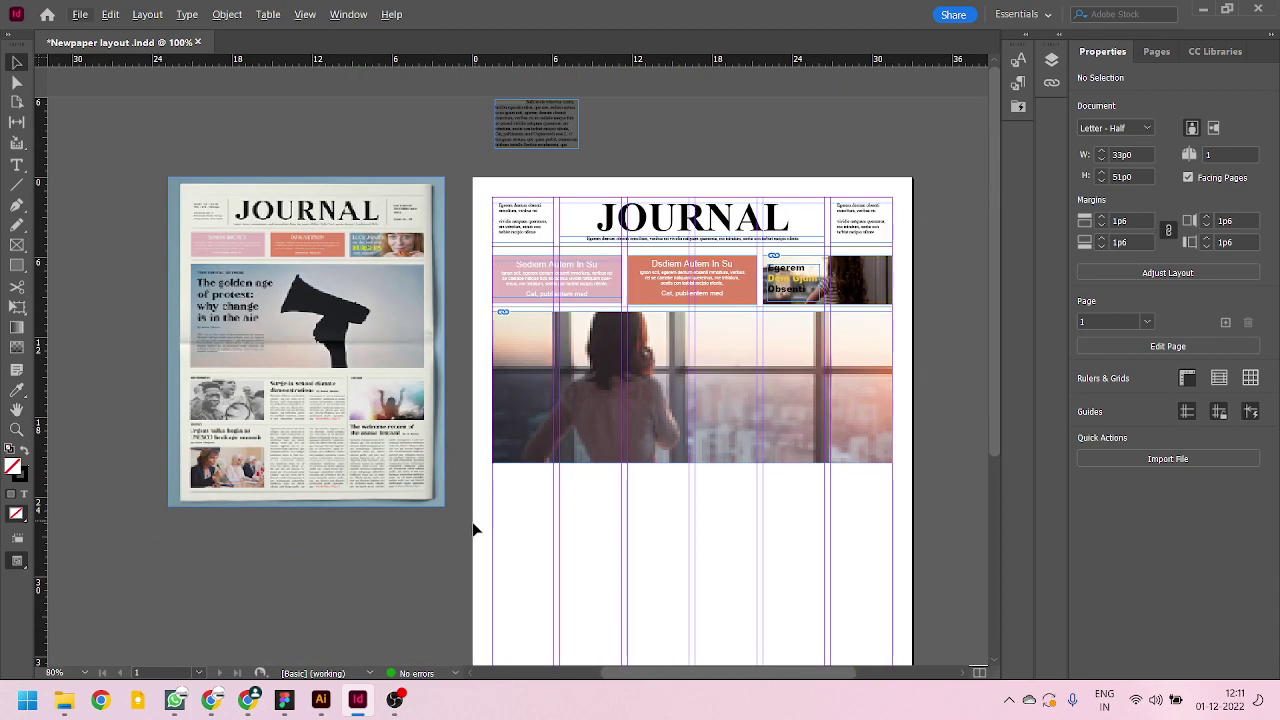
pyautogui.hotkey('ctrl', 's')
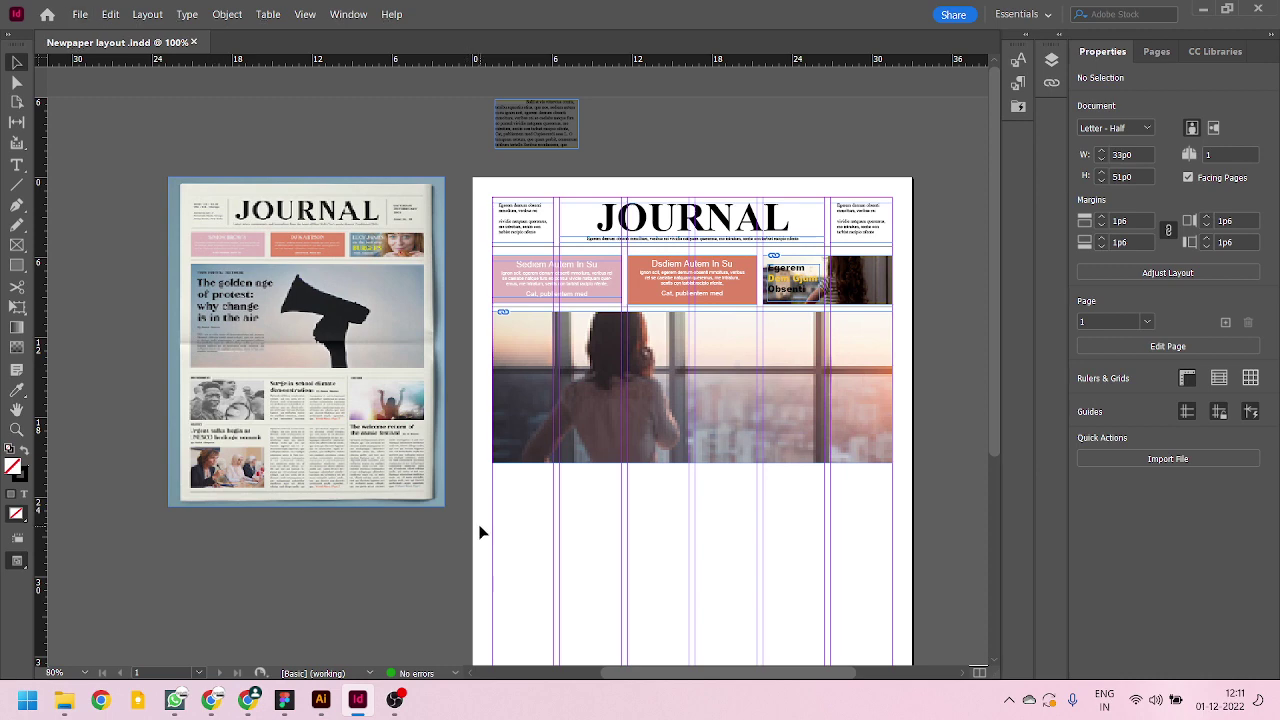
pyautogui.click(395, 699)
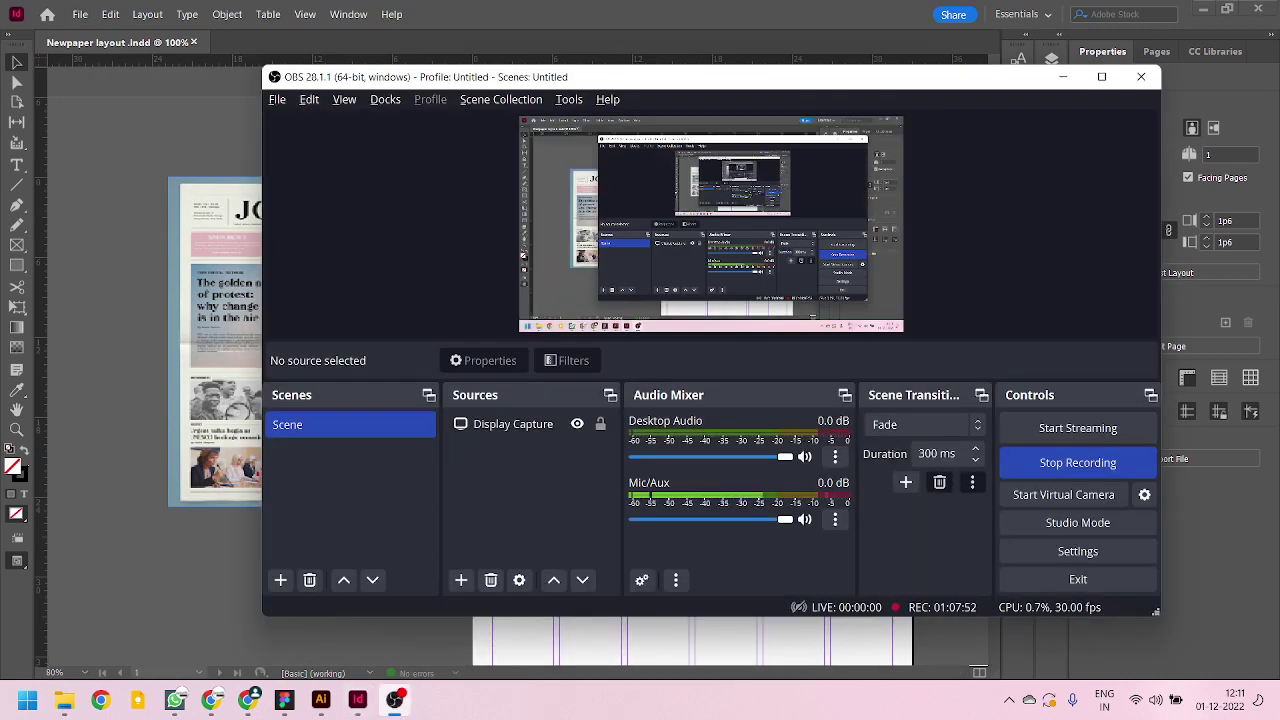